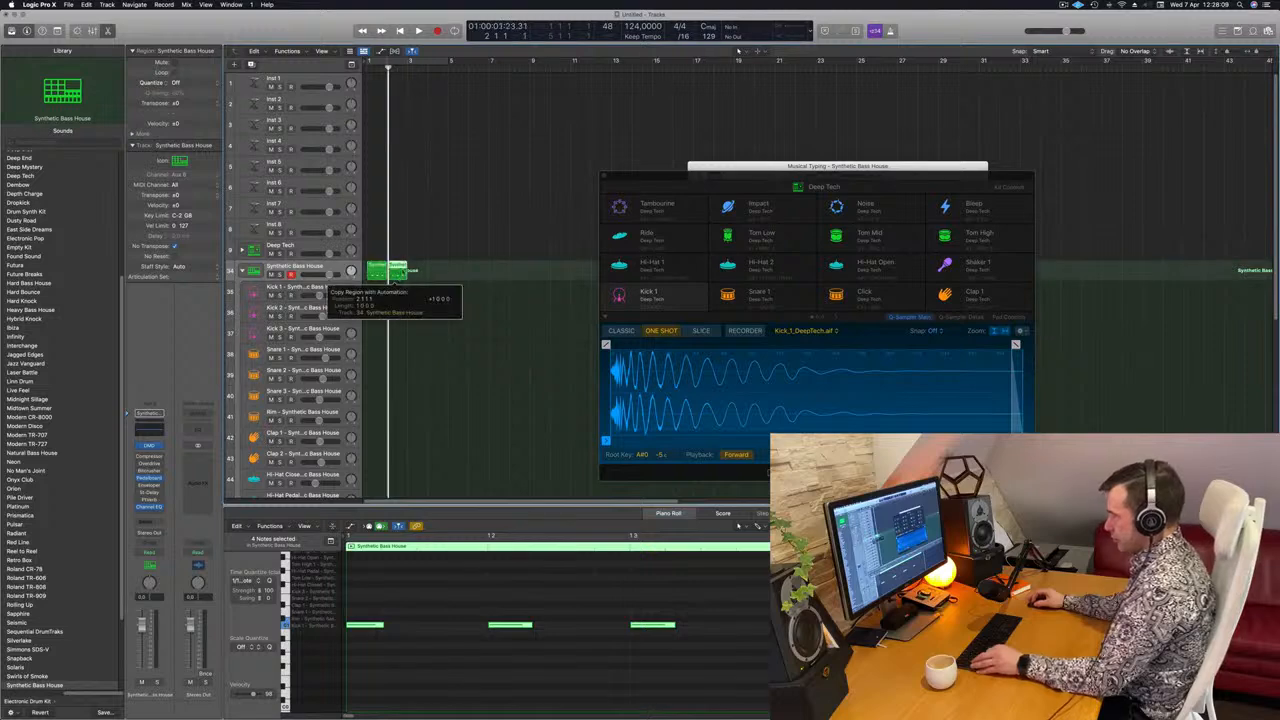
Copy the two kick regions on the Synthetic Bass House track to fill four bars, and loop playback over them.
left_click(373, 271, "shift")
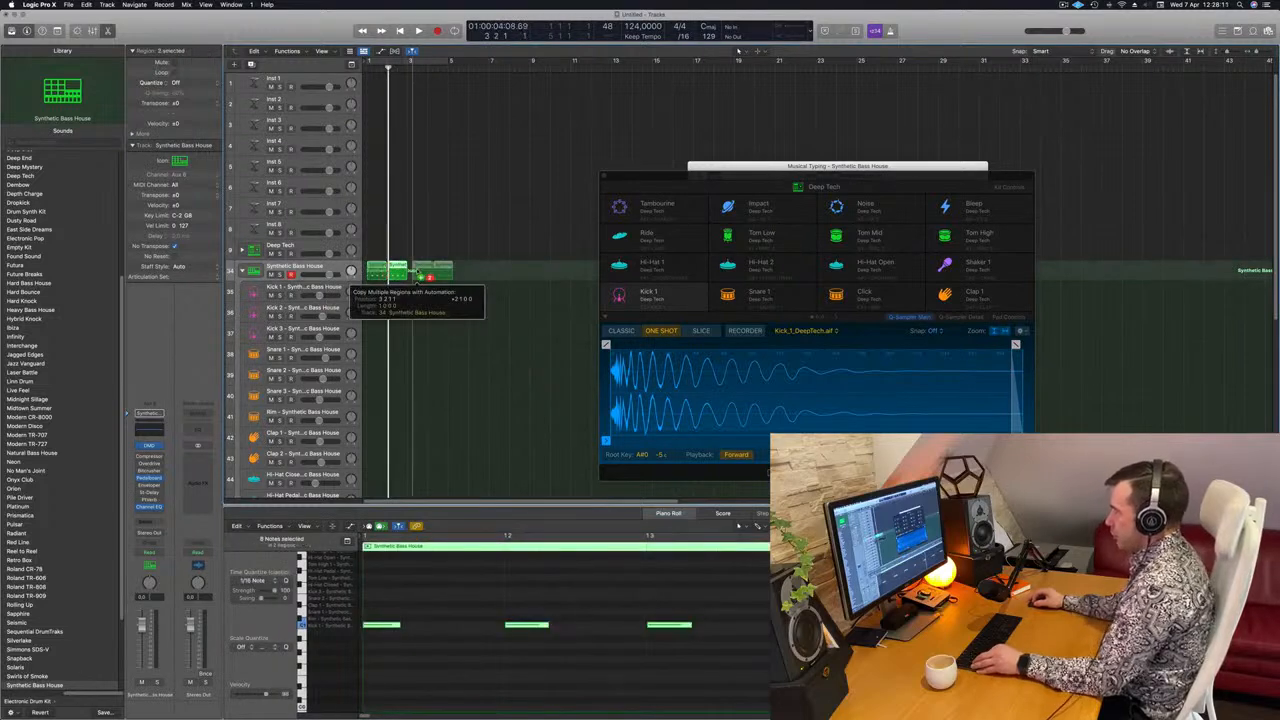
key("super+u")
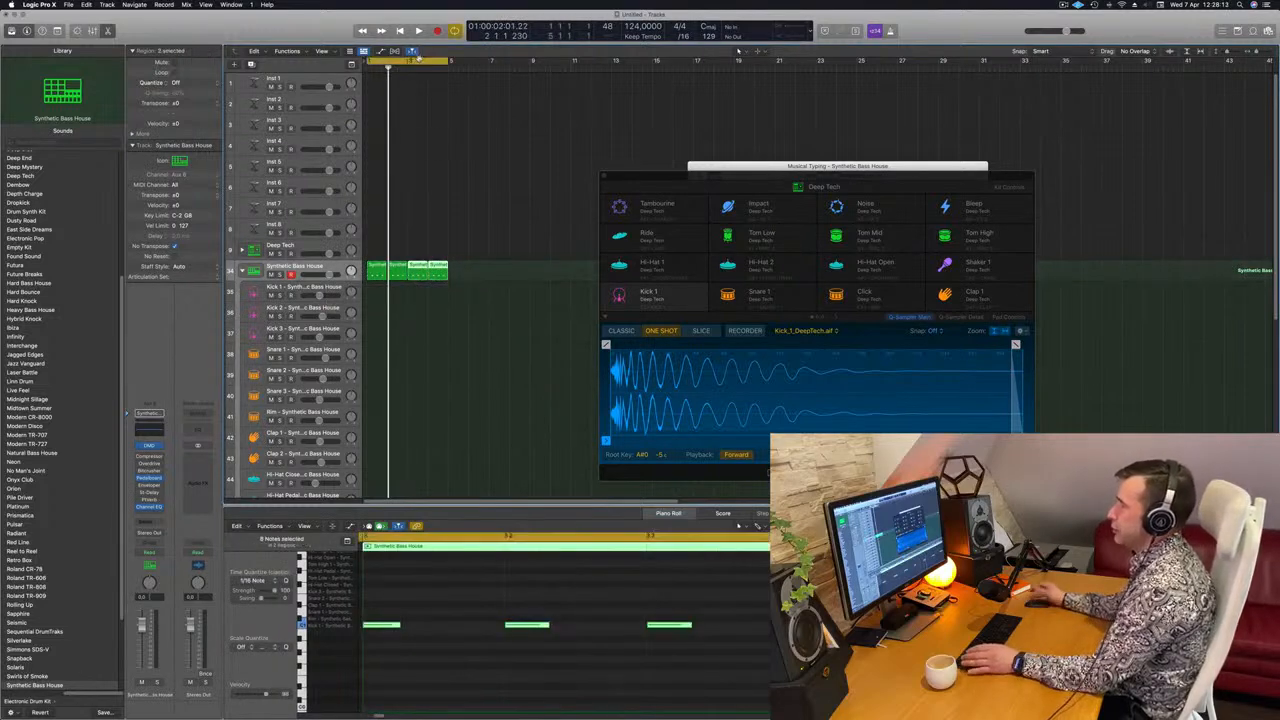
key("space")
Copy all four Synthetic Bass House regions onto the Kick 1 track at the same positions and play the loop.
left_click_drag(501, 273, 337, 278)
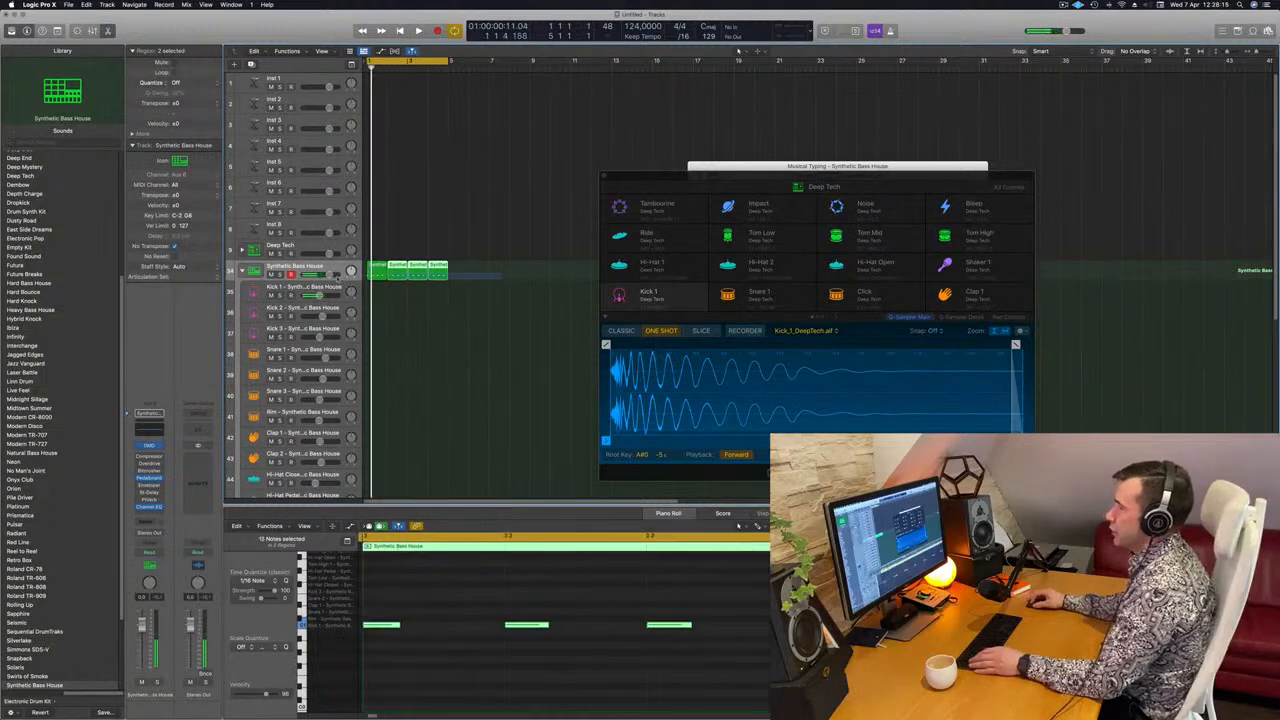
scroll(442, 356, "down", 4)
key("space")
scroll(452, 372, "down", 5)
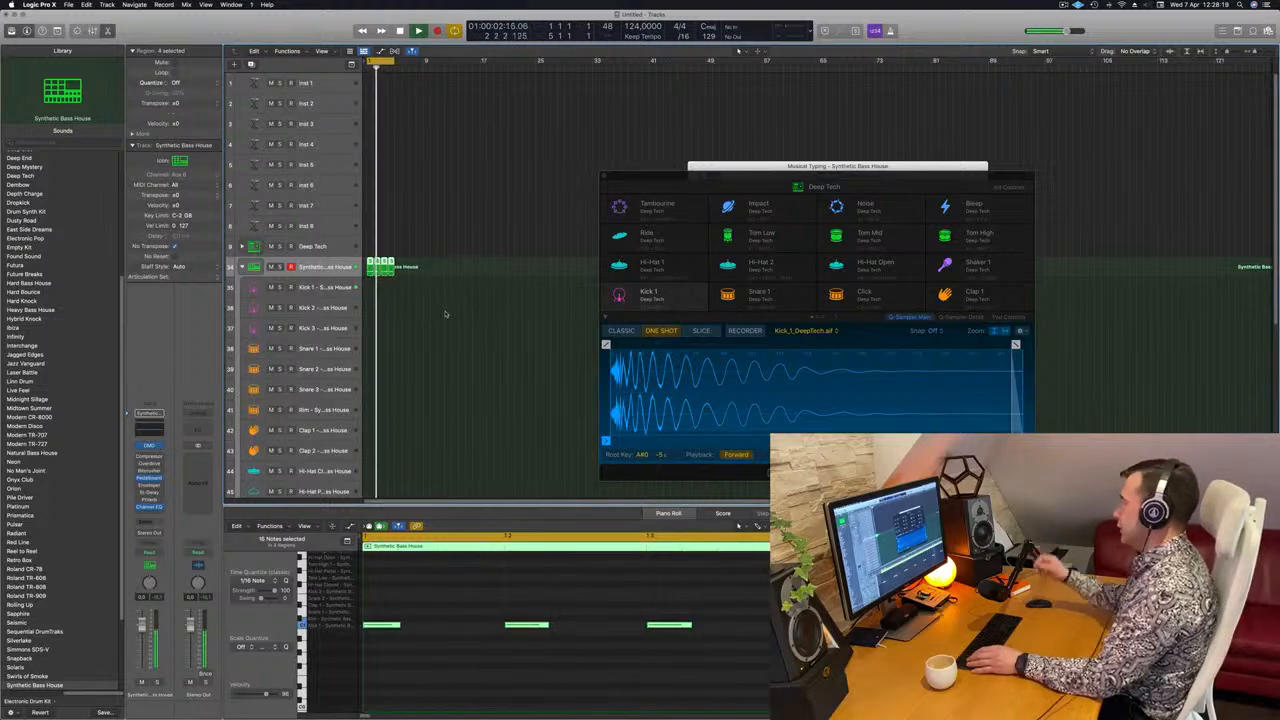
left_click_drag(408, 268, 378, 287)
scroll(377, 266, "up", 5)
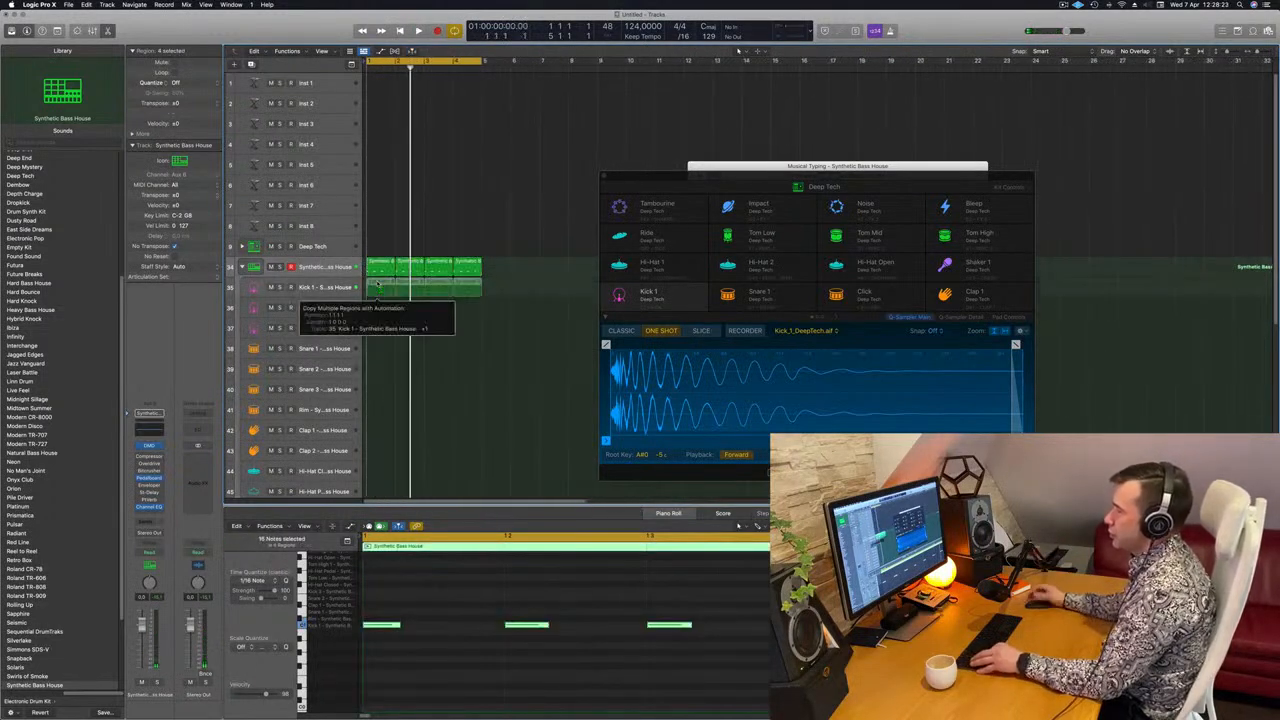
key("space")
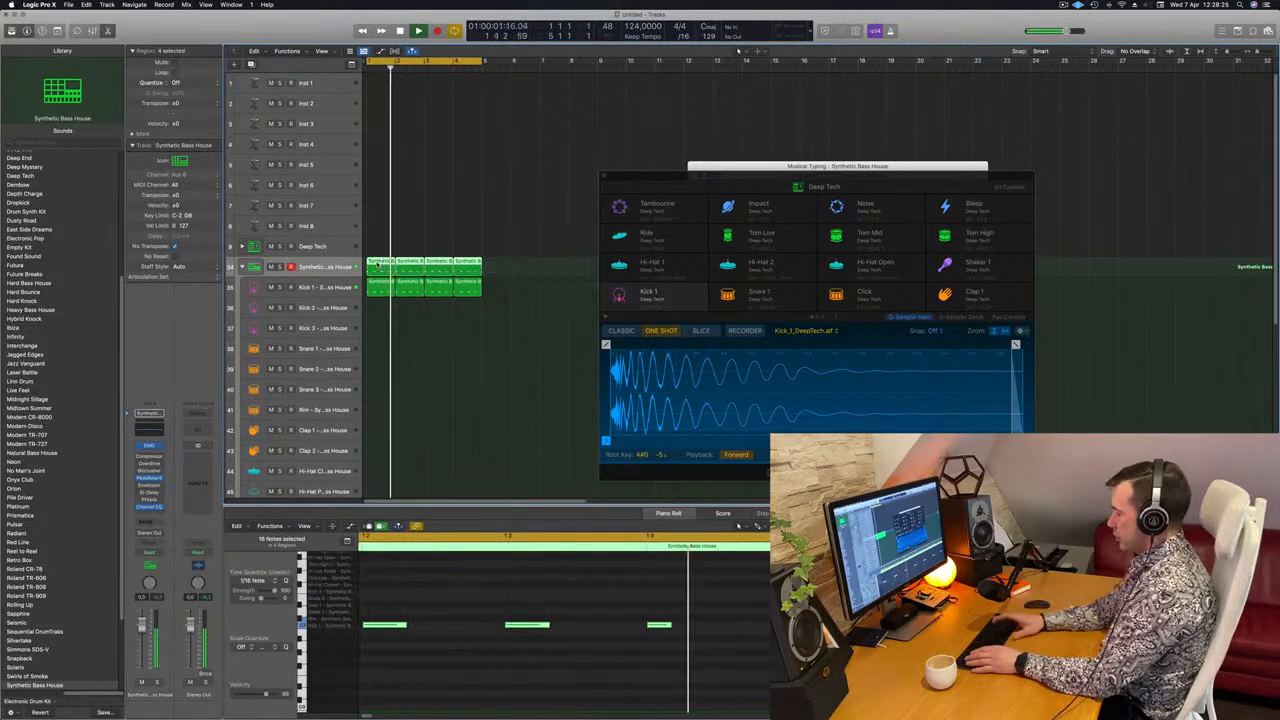
key("BackSpace")
left_click(346, 289)
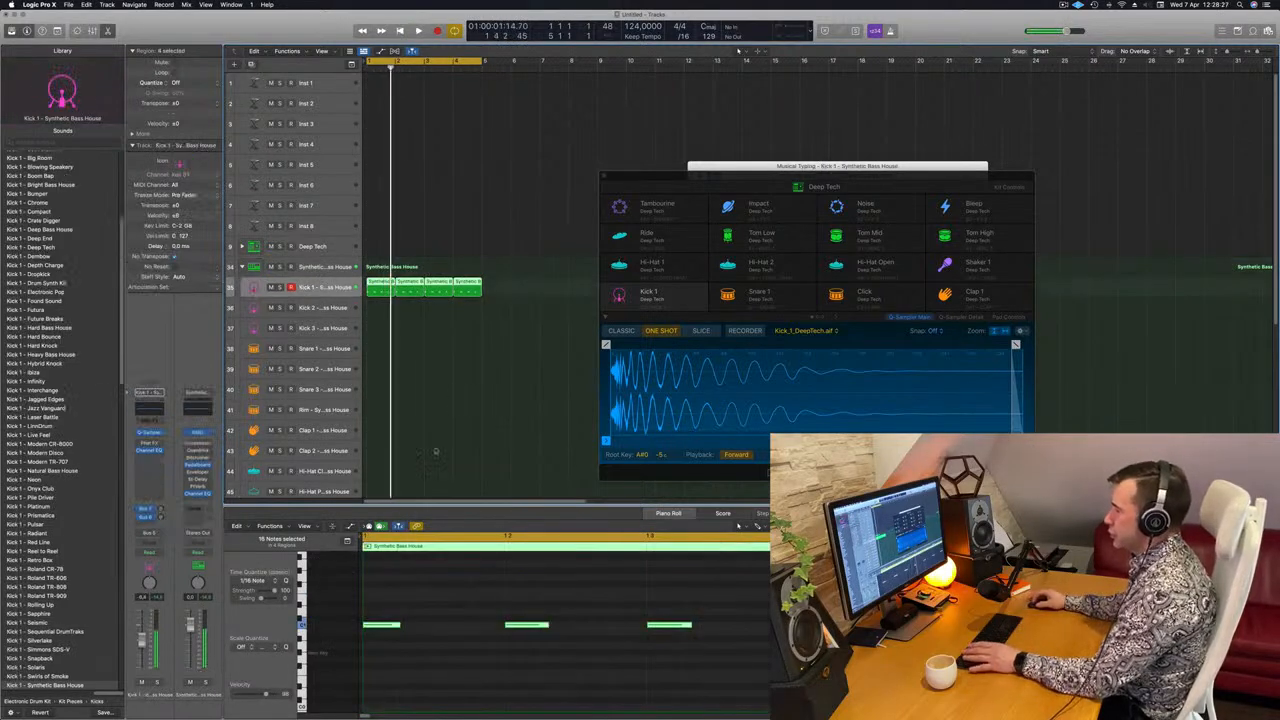
left_click_drag(1262, 689, 1272, 689)
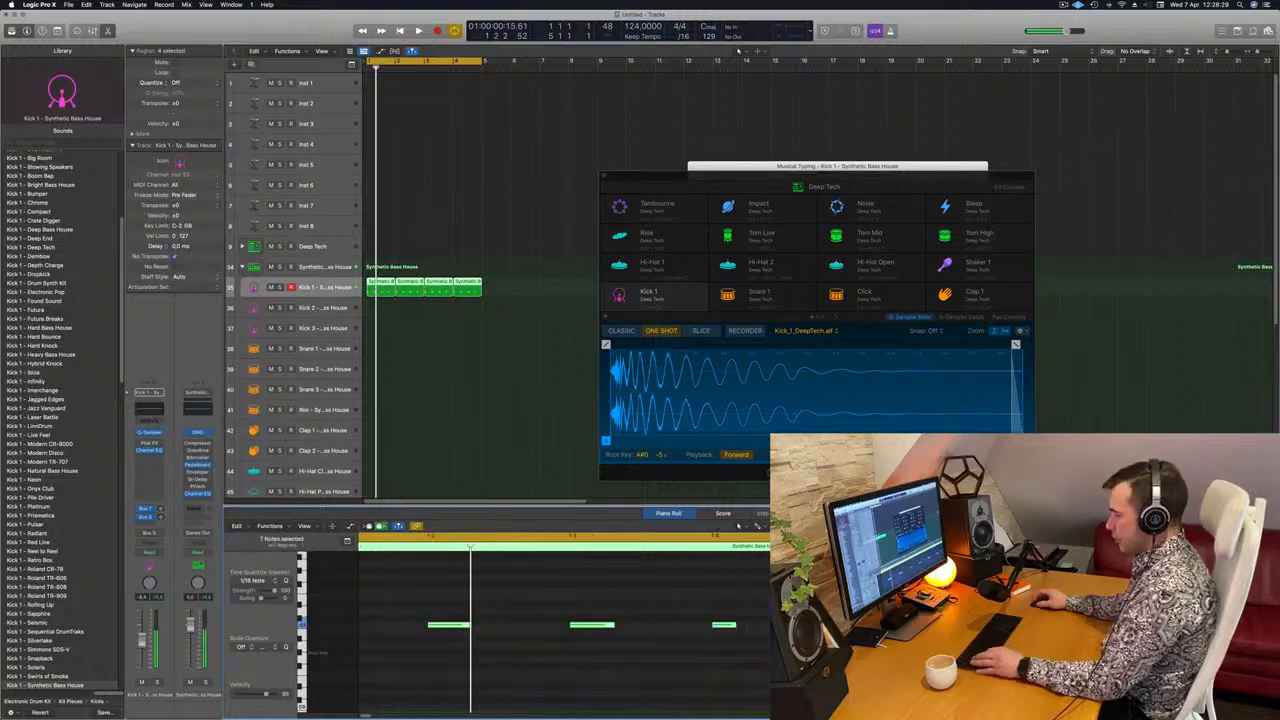
key("super+z")
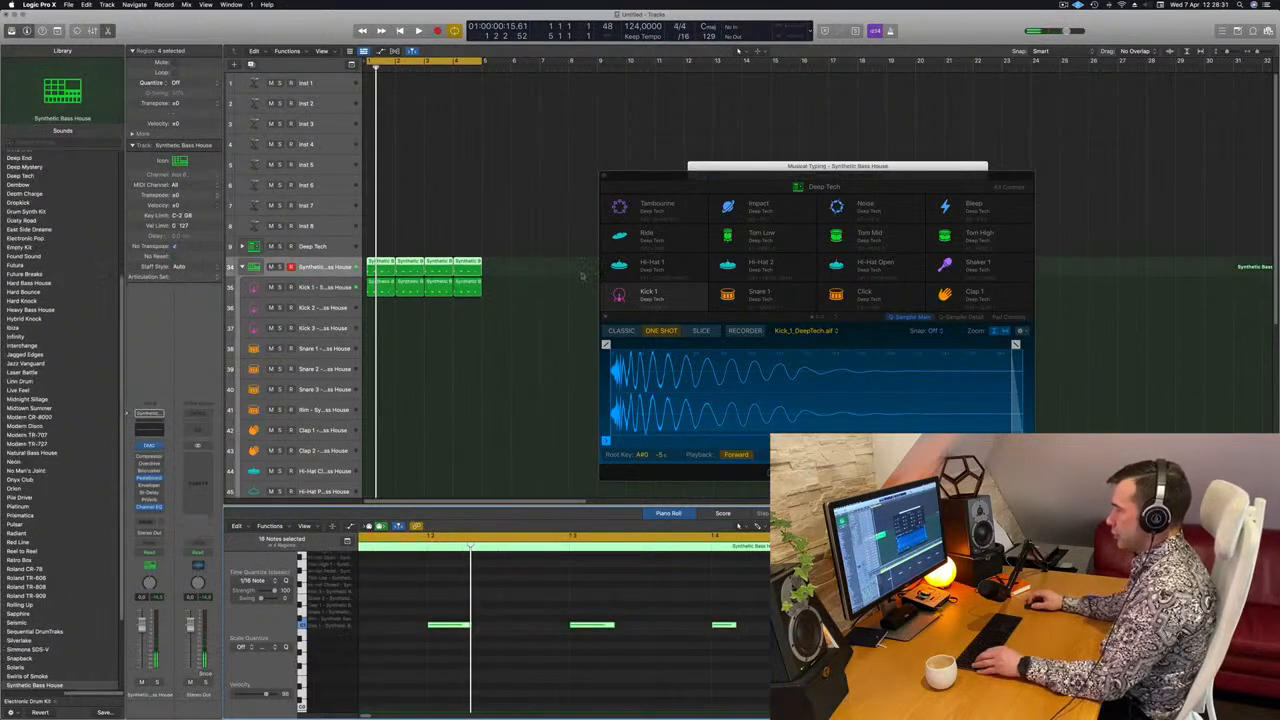
Delete the original regions from the Synthetic Bass House track and lower the pitch of the Kick 1 notes slightly.
left_click_drag(484, 266, 376, 291)
key("Delete")
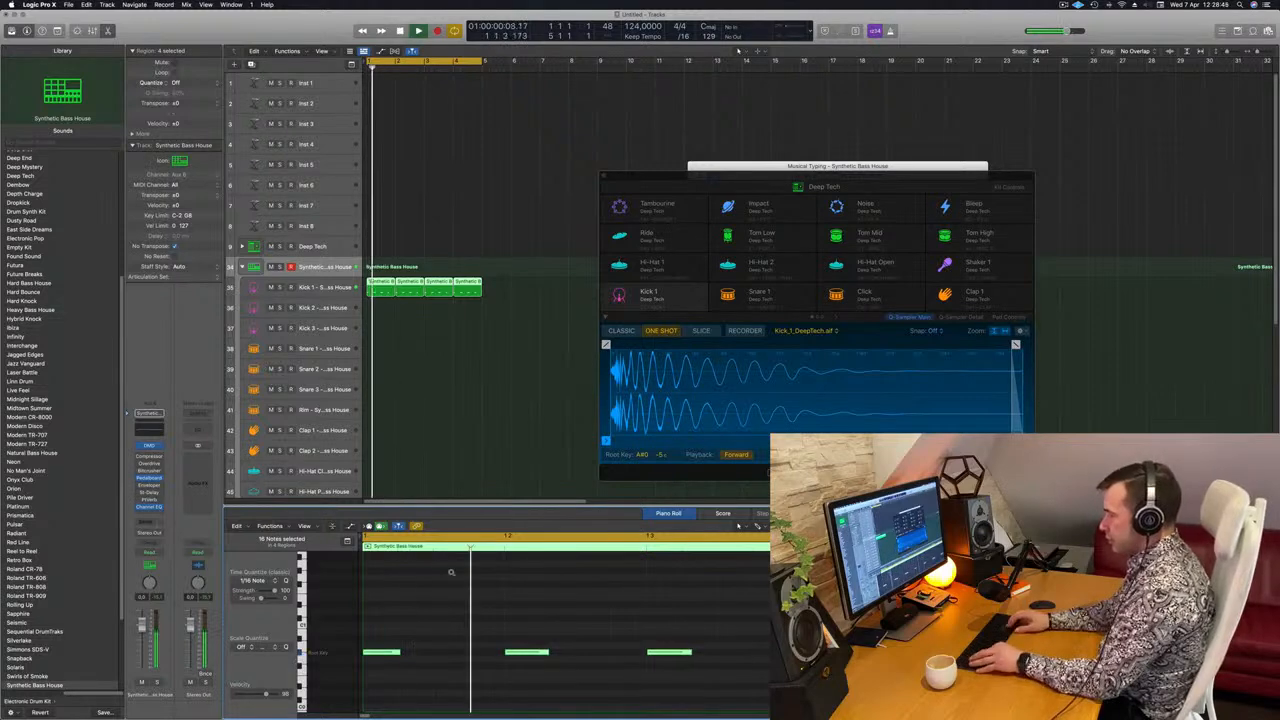
key("alt+Up")
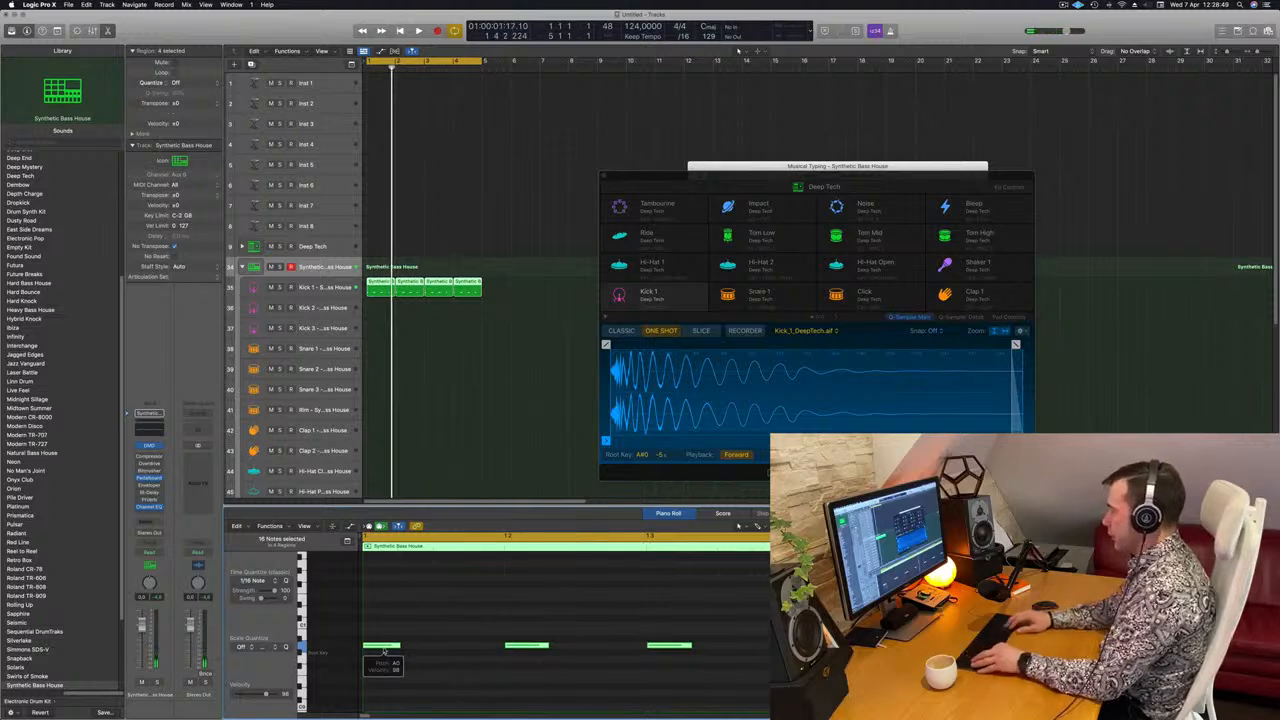
left_click_drag(383, 652, 382, 651)
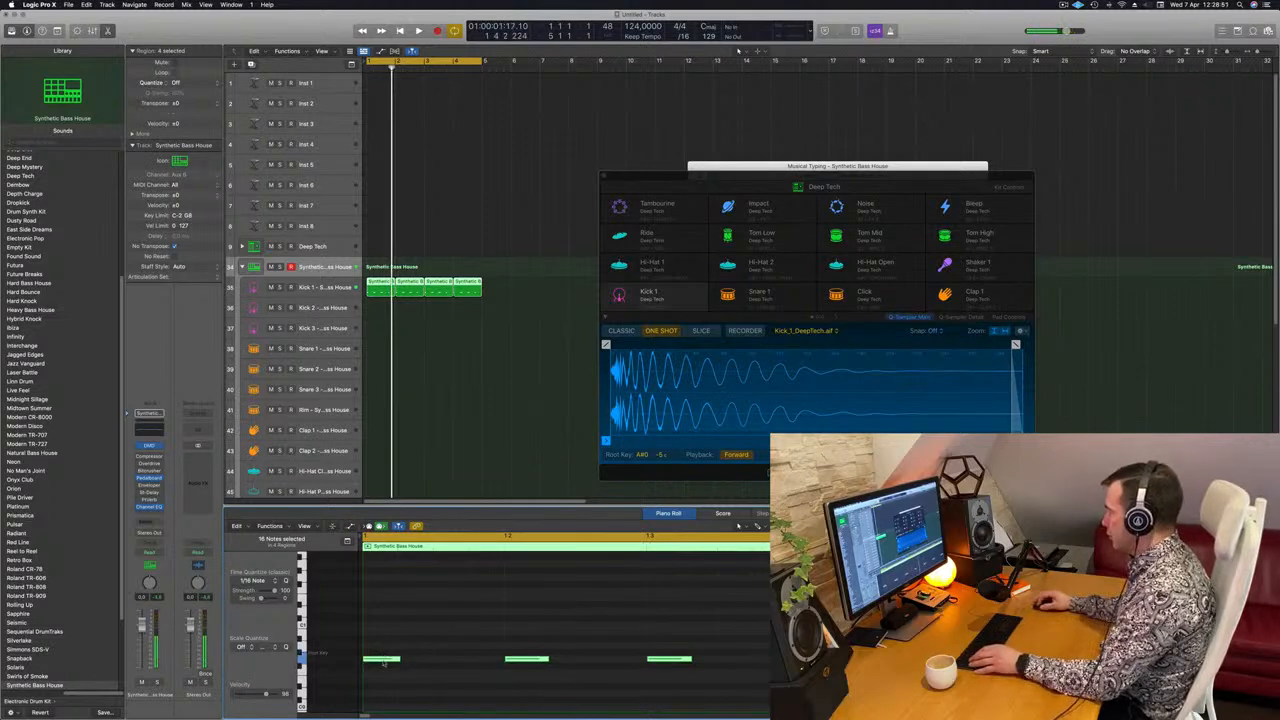
key("space")
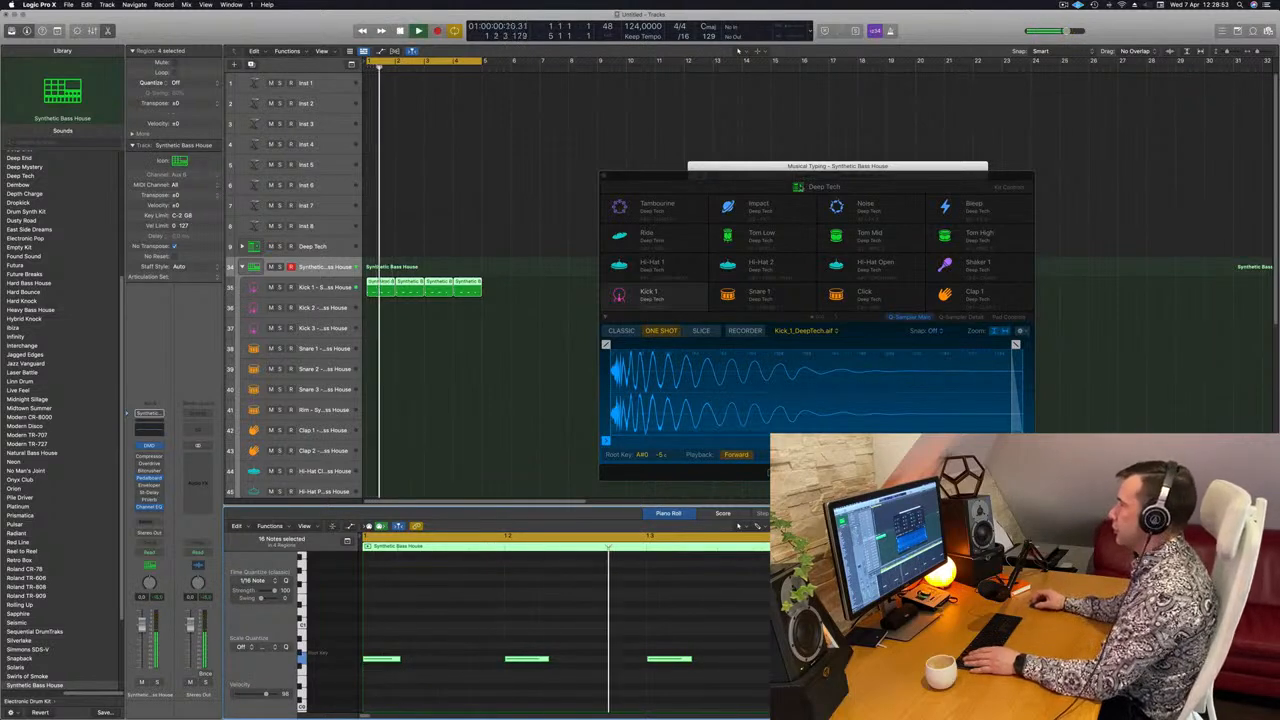
Move the drum machine window away from the arrangement, deselect the regions and play the kick loop.
left_click_drag(700, 176, 900, 135)
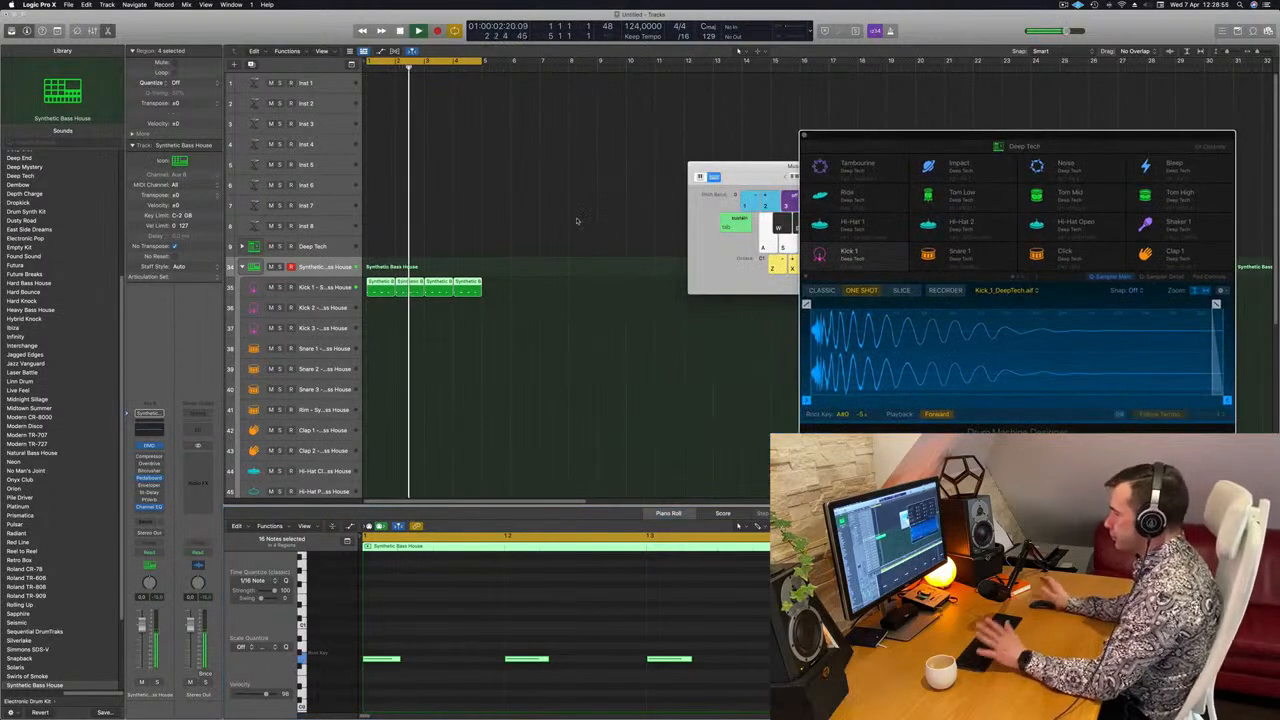
left_click(385, 335)
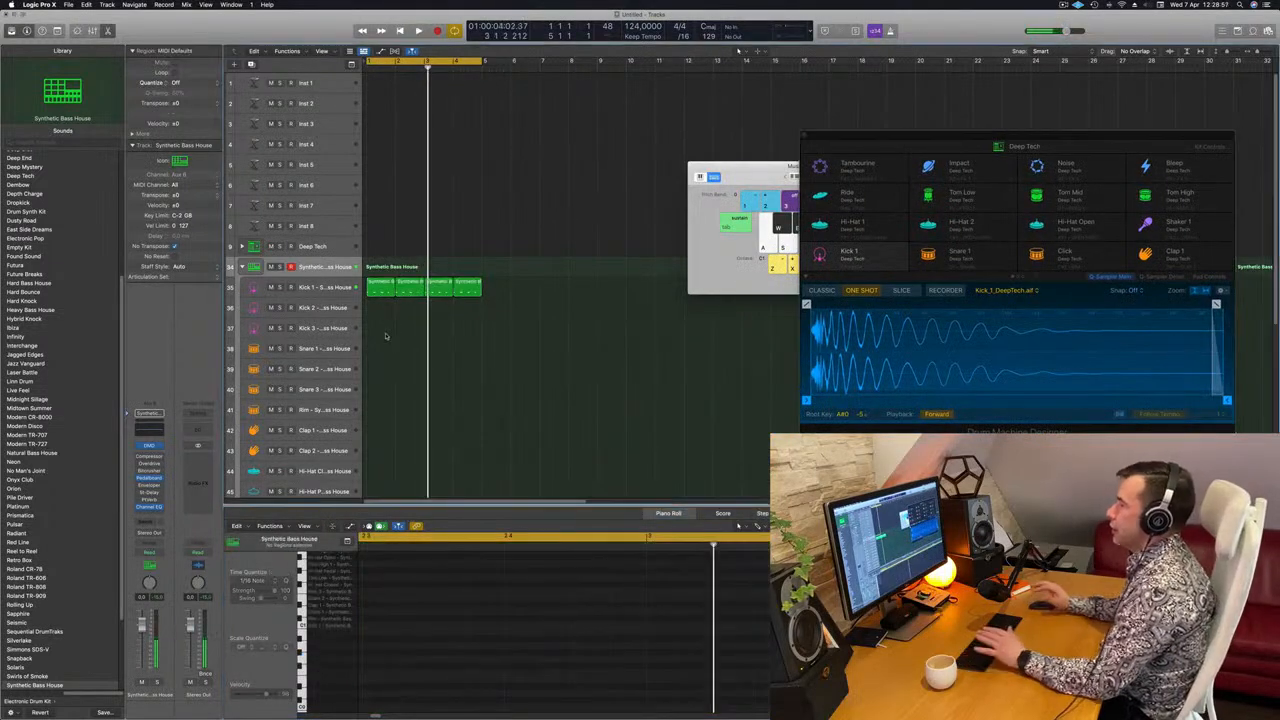
key("space")
key("space")
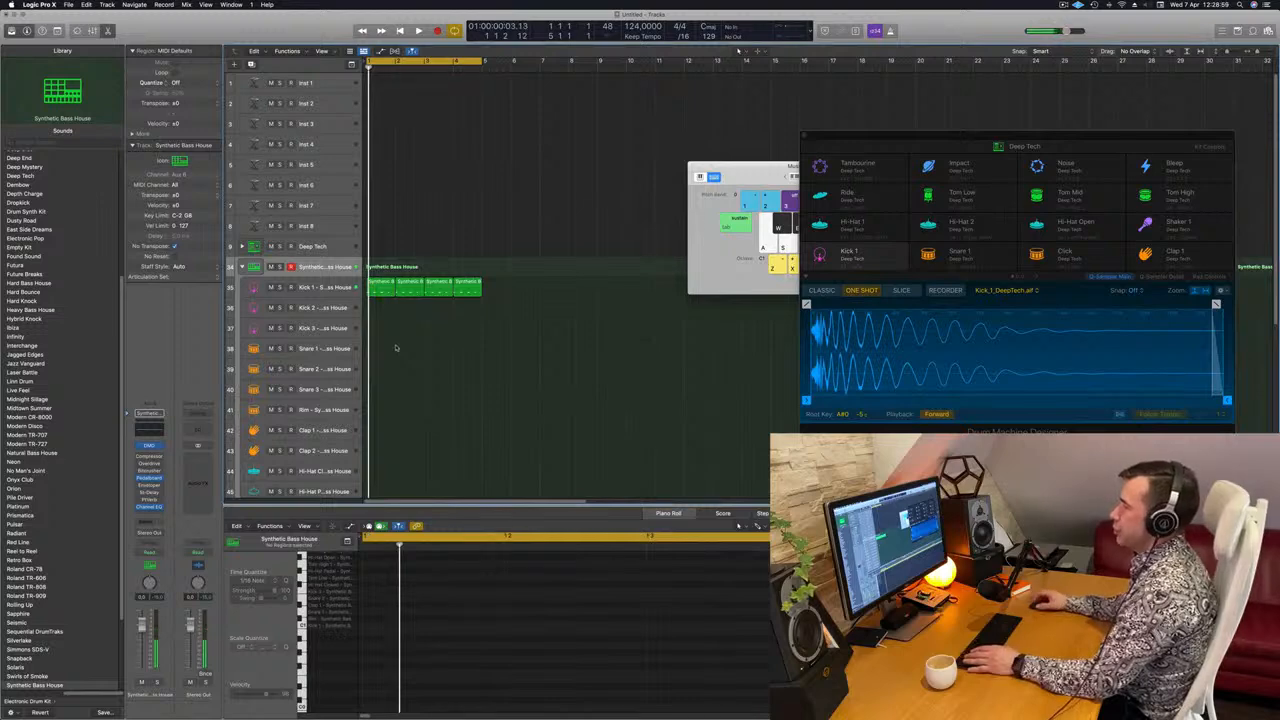
Copy the first Kick 1 region onto the Snare 1 track and delete its notes on beats 1 and 3.
left_click(385, 291)
left_click_drag(385, 291, 385, 351)
left_click(383, 659)
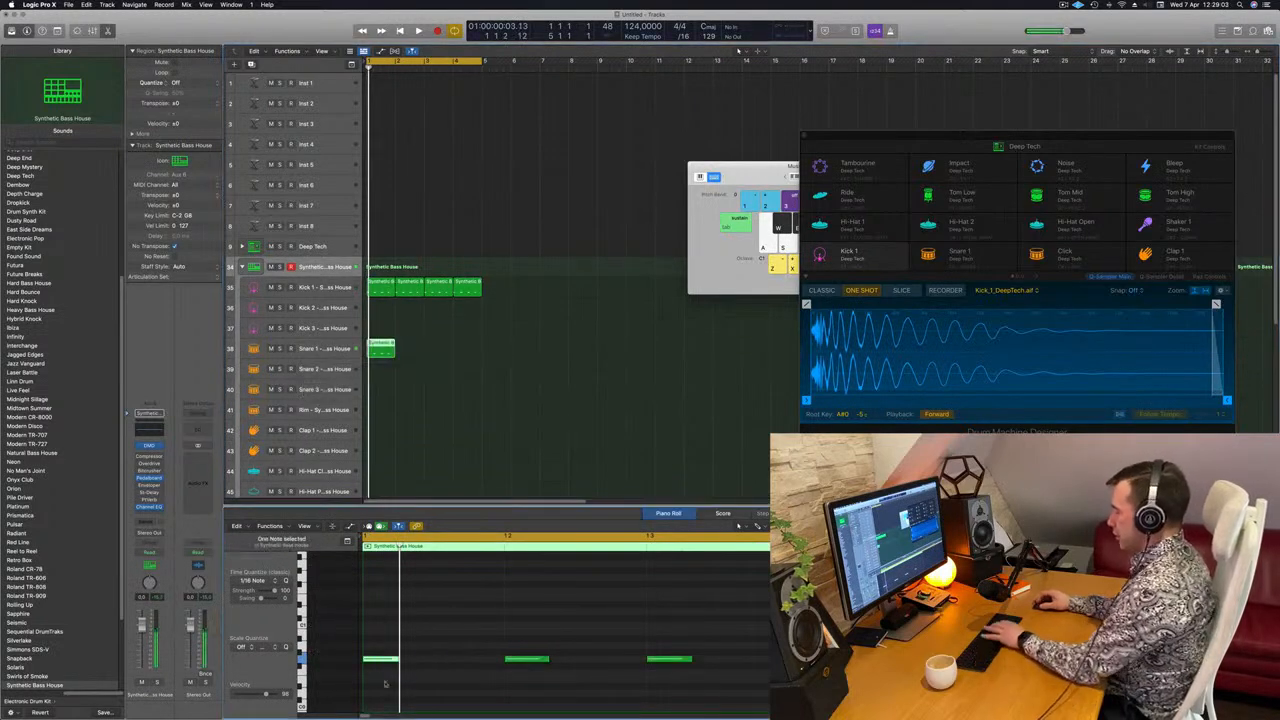
left_click_drag(465, 622, 770, 712)
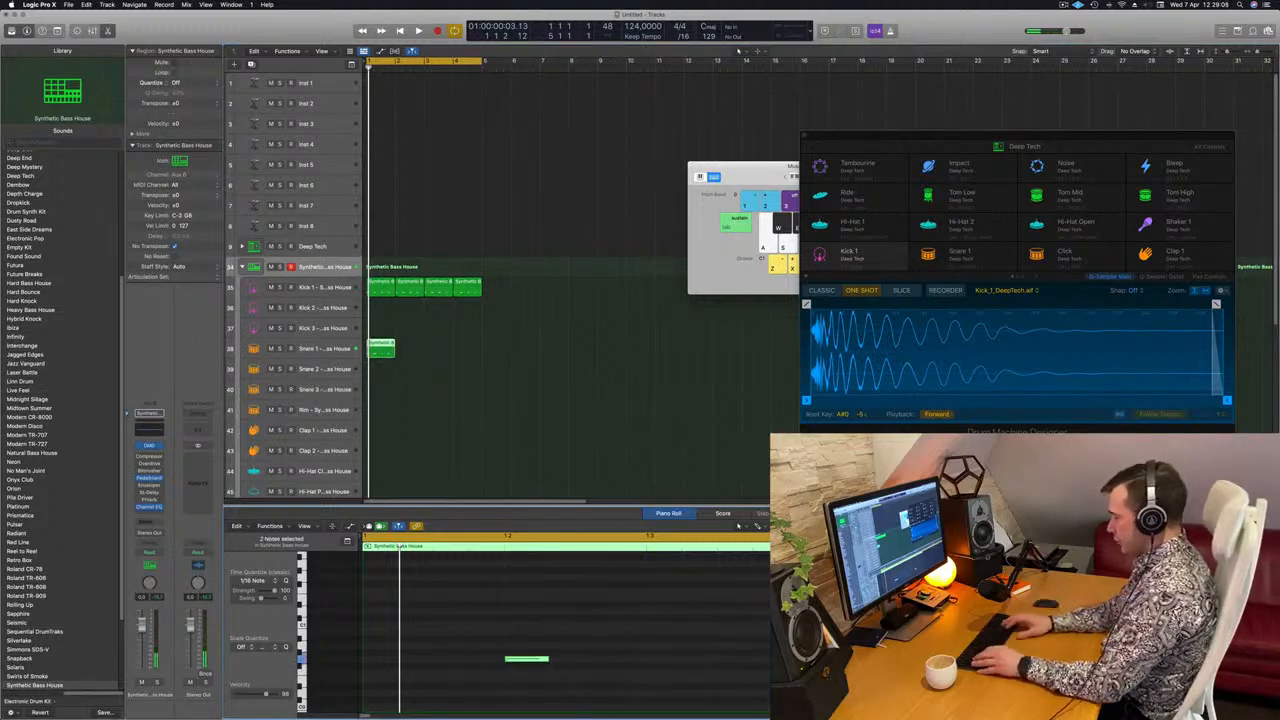
Raise the pitch of the two remaining snare notes and audition them with the kick.
key("space")
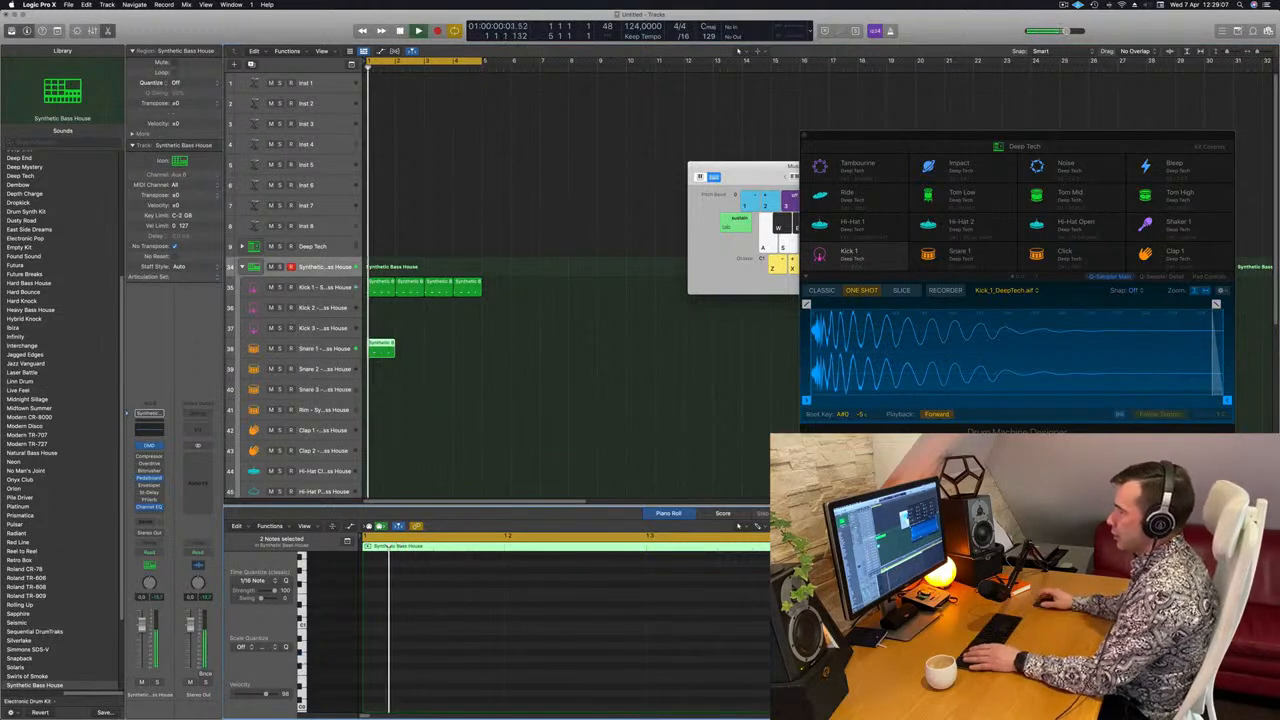
key("space")
scroll(553, 700, "up", 5)
scroll(555, 690, "up", 2)
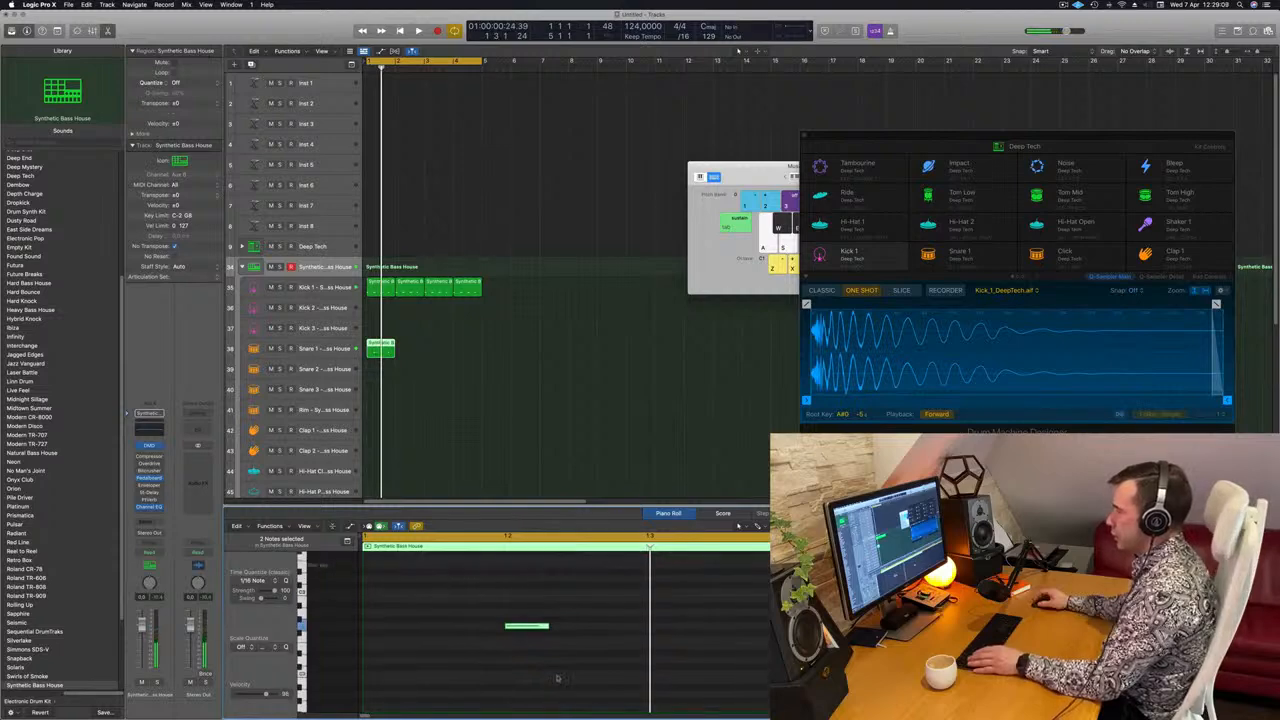
key("space")
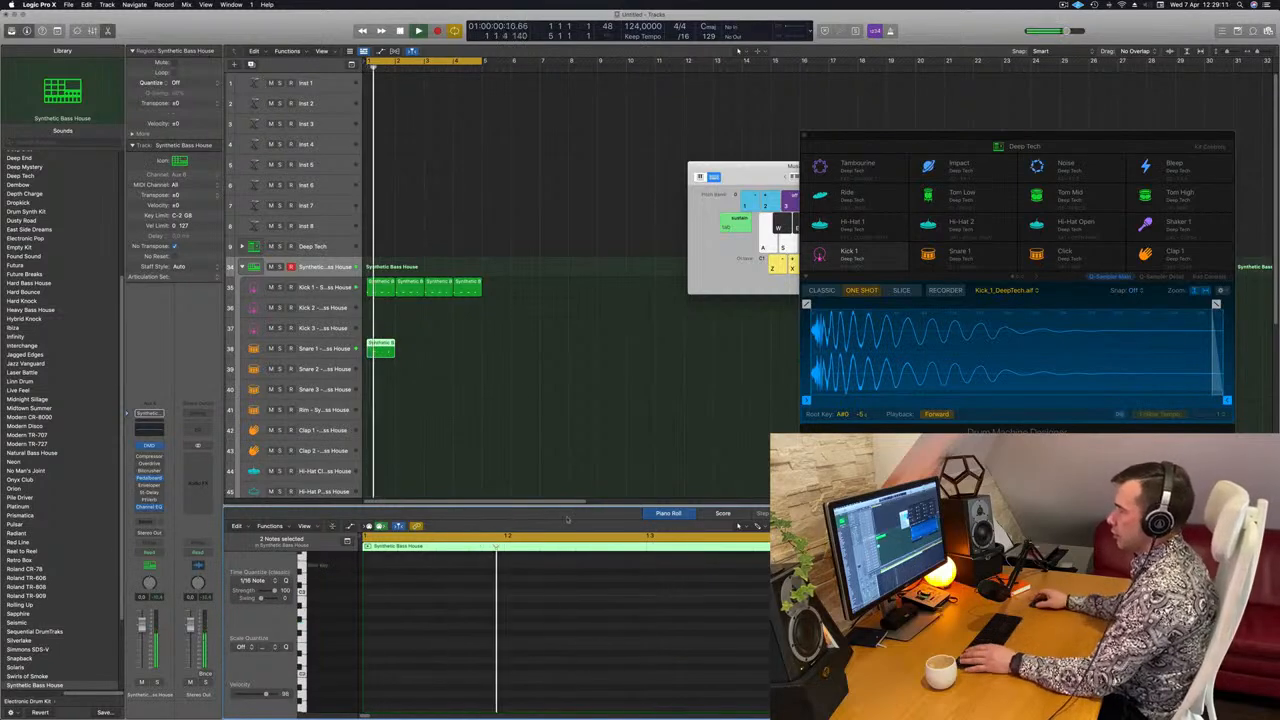
Lower the volume of the Snare 1 track while auditioning the kick and snare loop.
left_click(346, 342)
key("space")
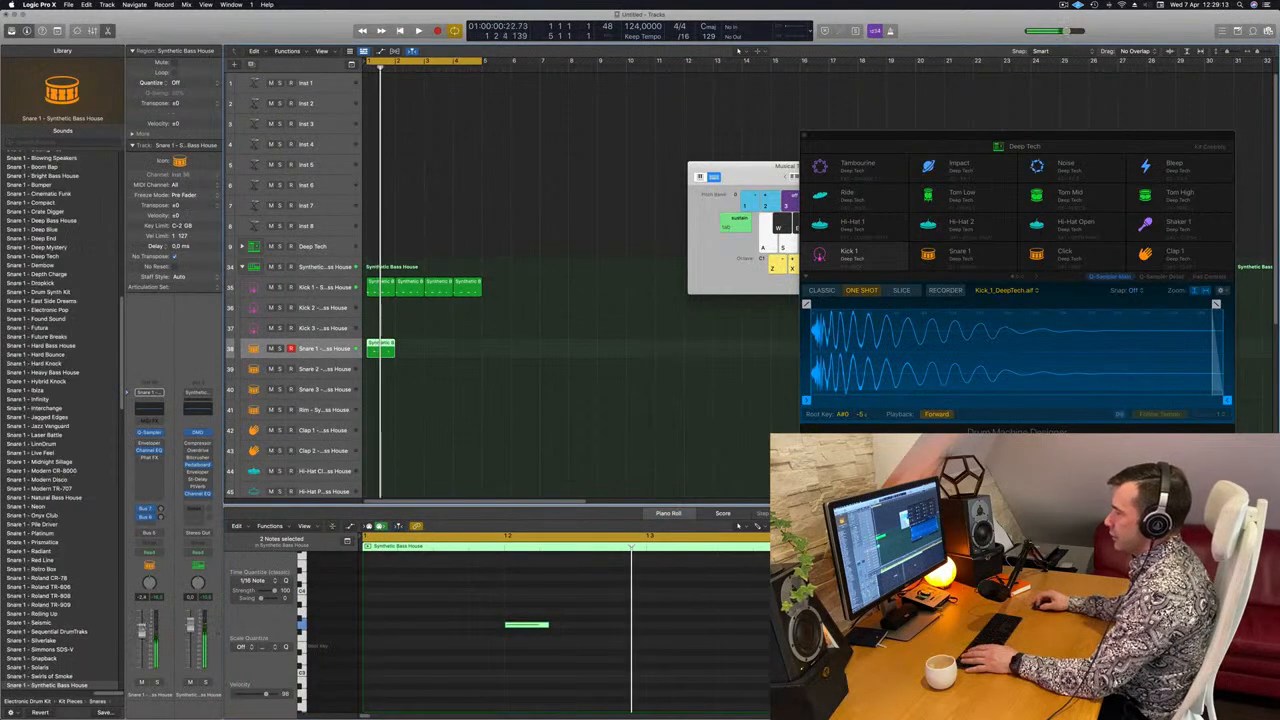
key("space")
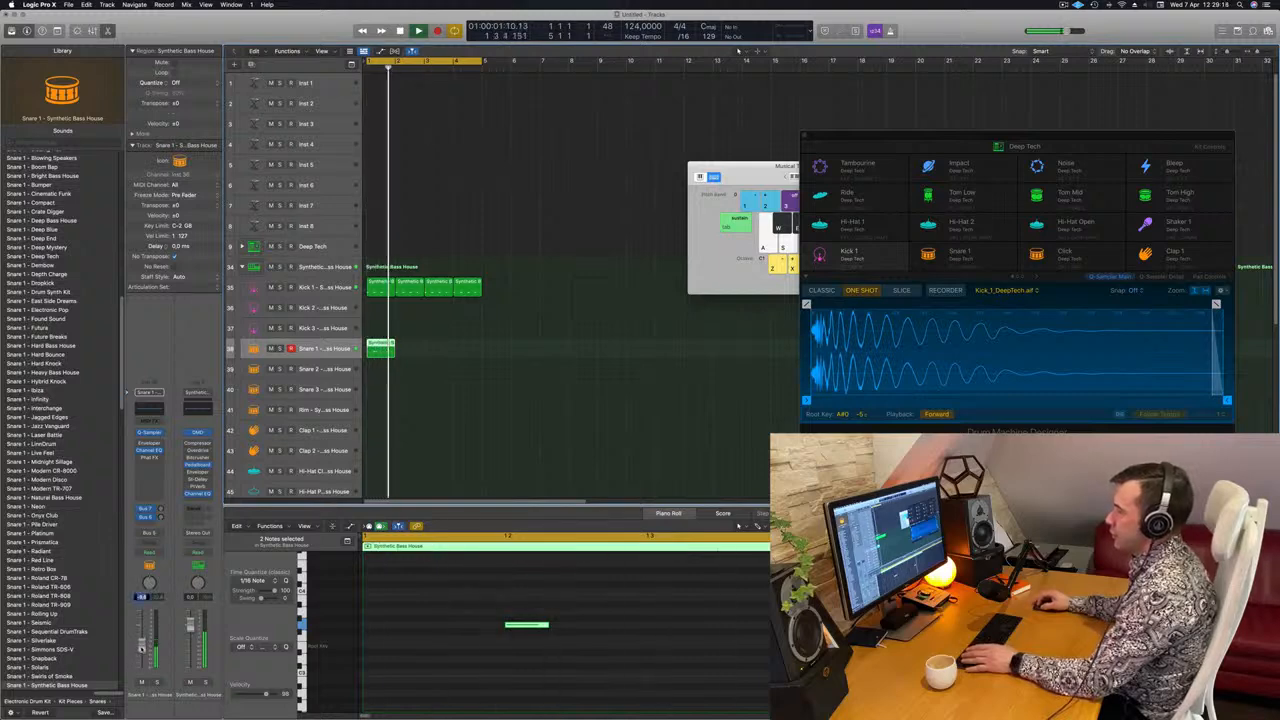
left_click_drag(141, 649, 141, 653)
key("space")
key("space")
key("space")
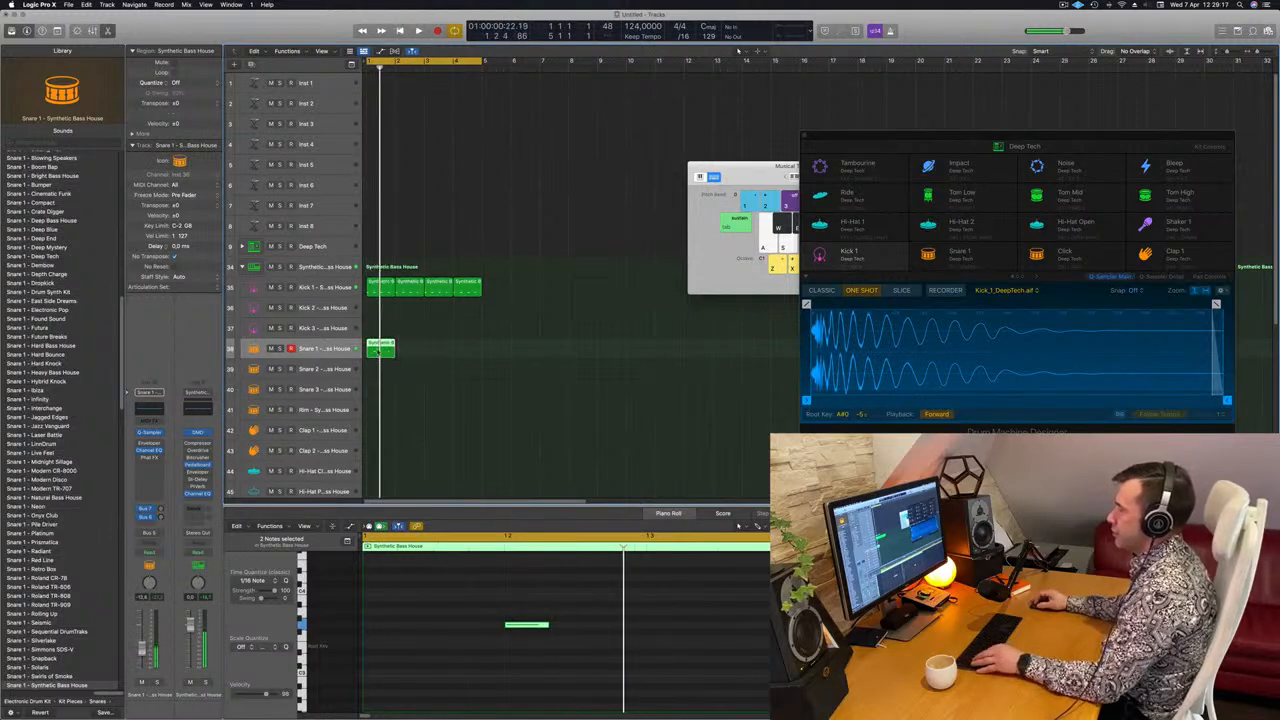
Duplicate the Snare 1 region to fill all four bars and play the kick and snare pattern.
left_click_drag(400, 356, 481, 344)
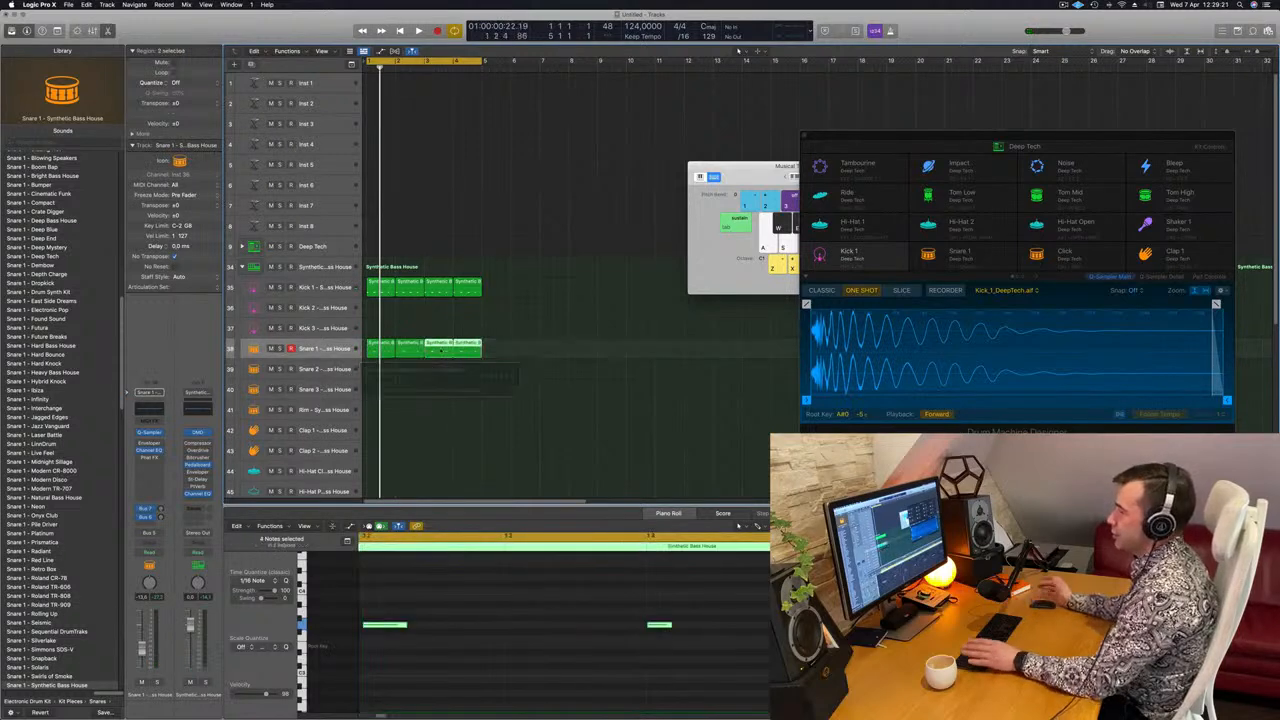
key("space")
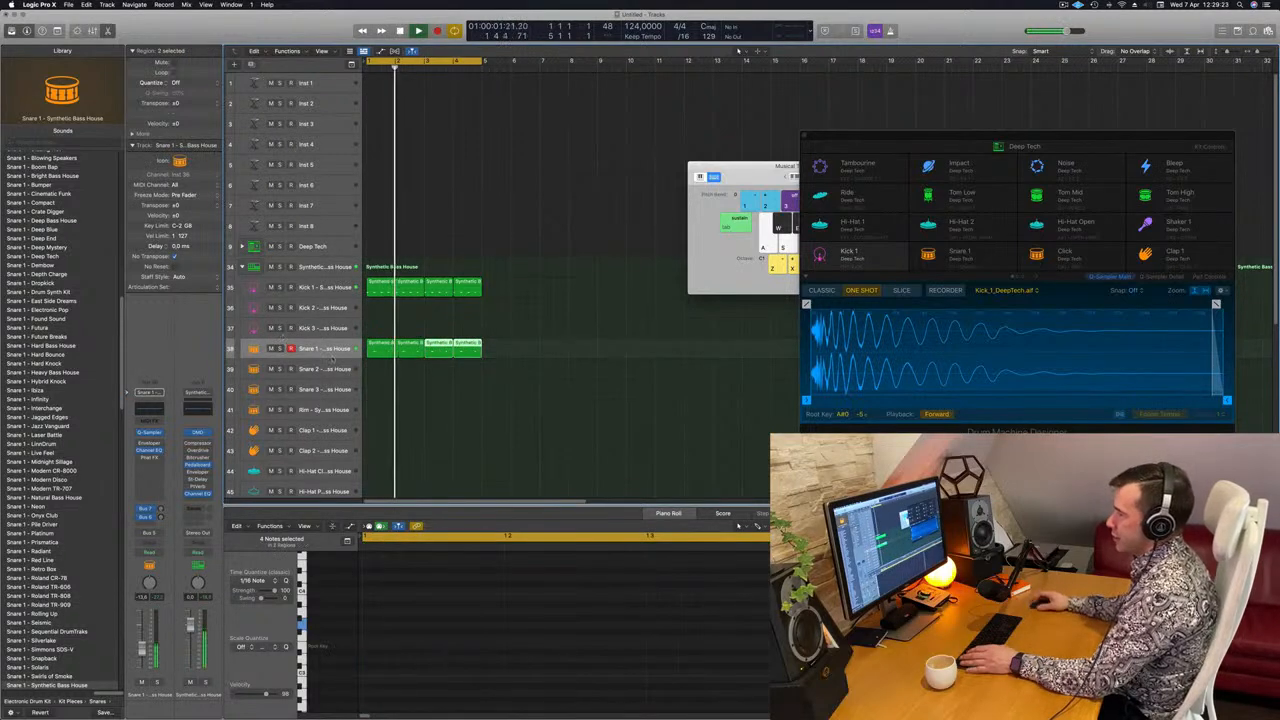
scroll(482, 369, "down", 3)
scroll(566, 314, "down", 2)
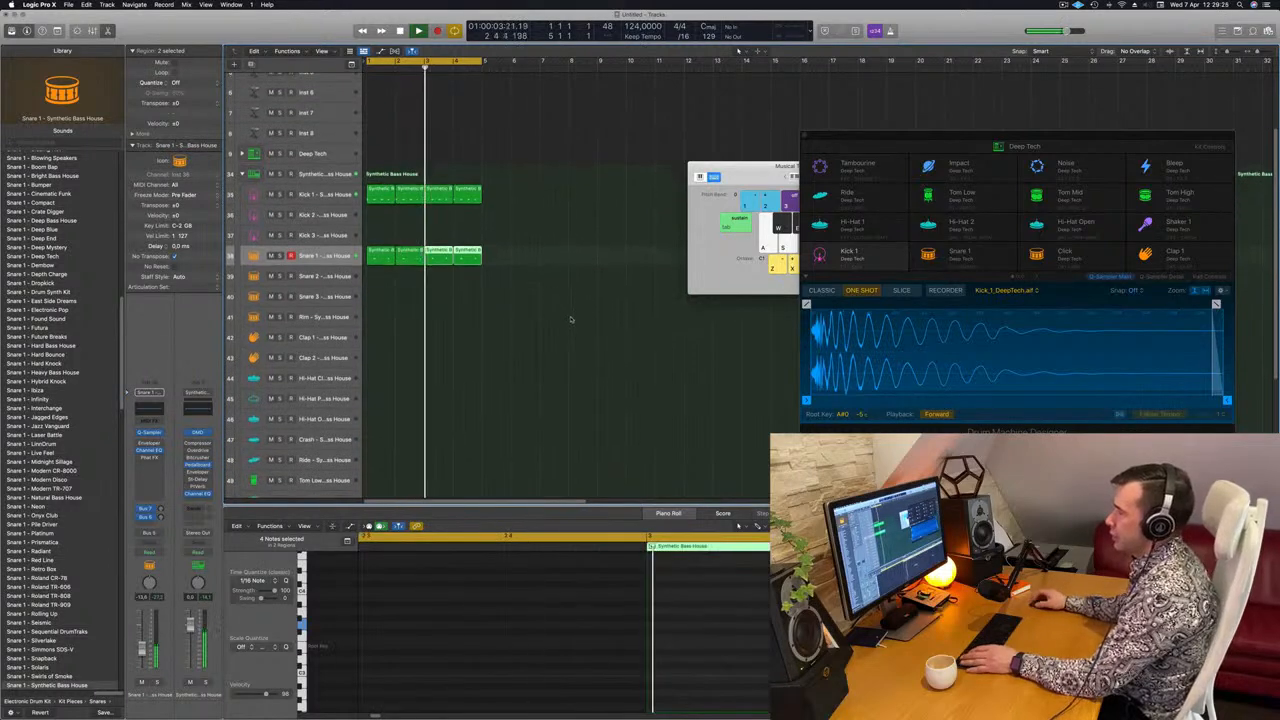
scroll(571, 319, "down", 1)
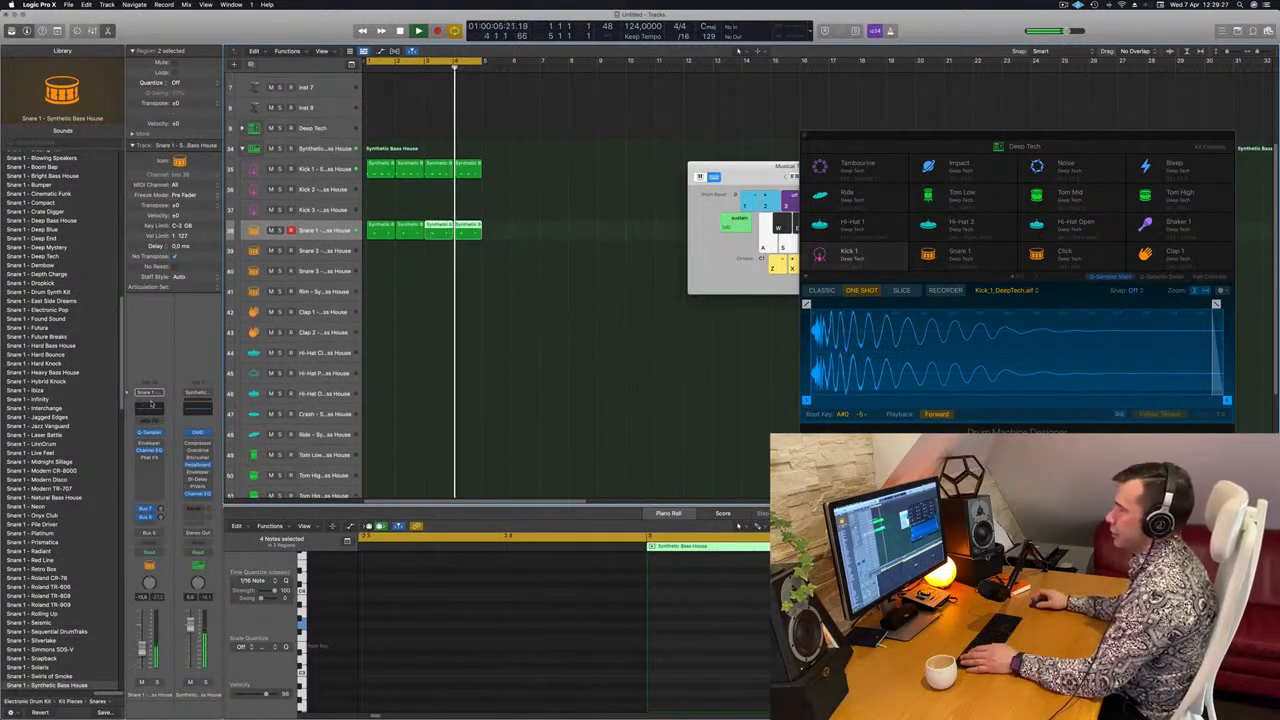
key("space")
Select the Deep Tech drum kit track and expand it to show its individual drum tracks.
scroll(494, 286, "down", 1)
scroll(492, 284, "down", 3)
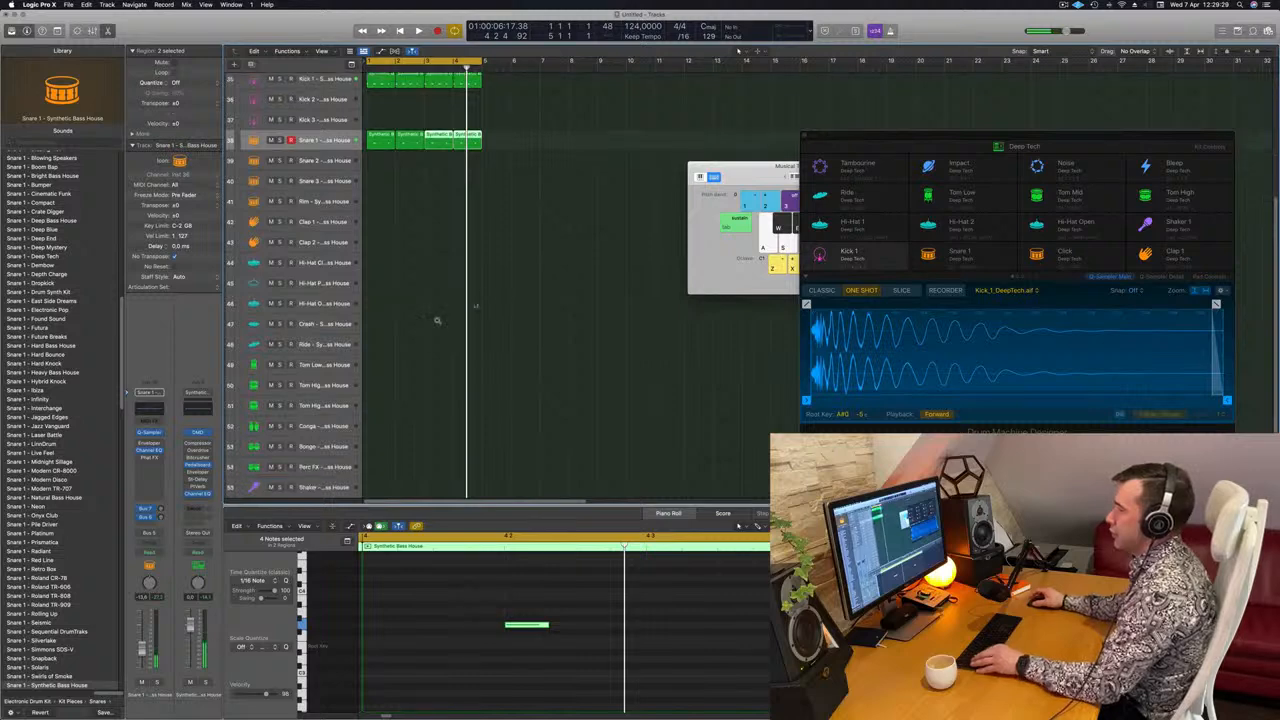
scroll(489, 280, "up", 6)
scroll(489, 286, "up", 2)
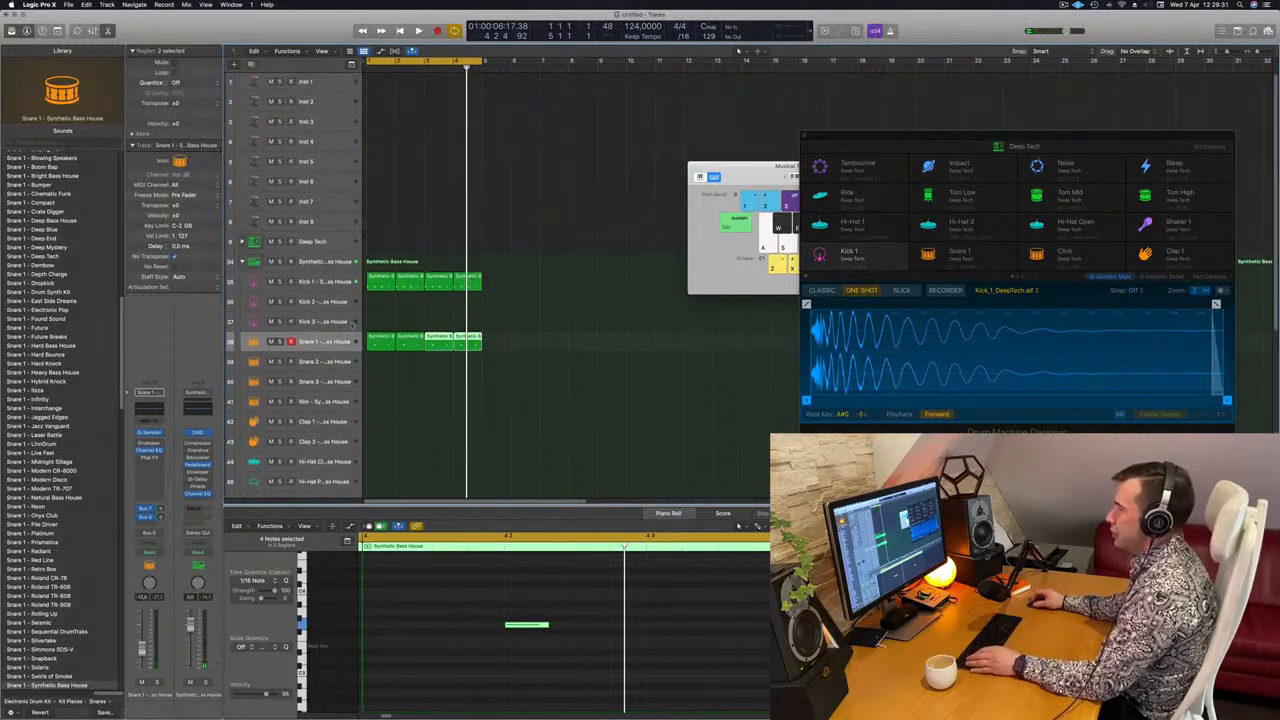
left_click(341, 243)
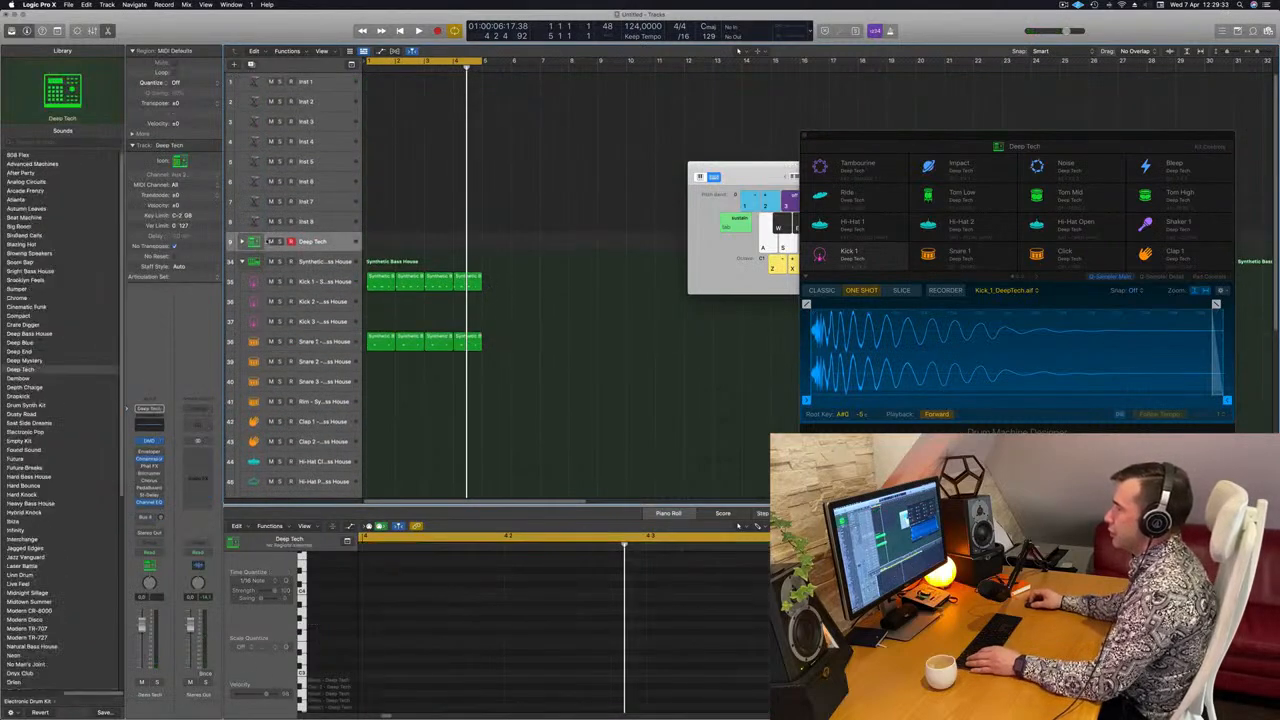
left_click(242, 242)
Copy the first Kick 1 region onto the Deep Tech open hi-hat track and raise the pitch of its four notes.
scroll(424, 345, "down", 10)
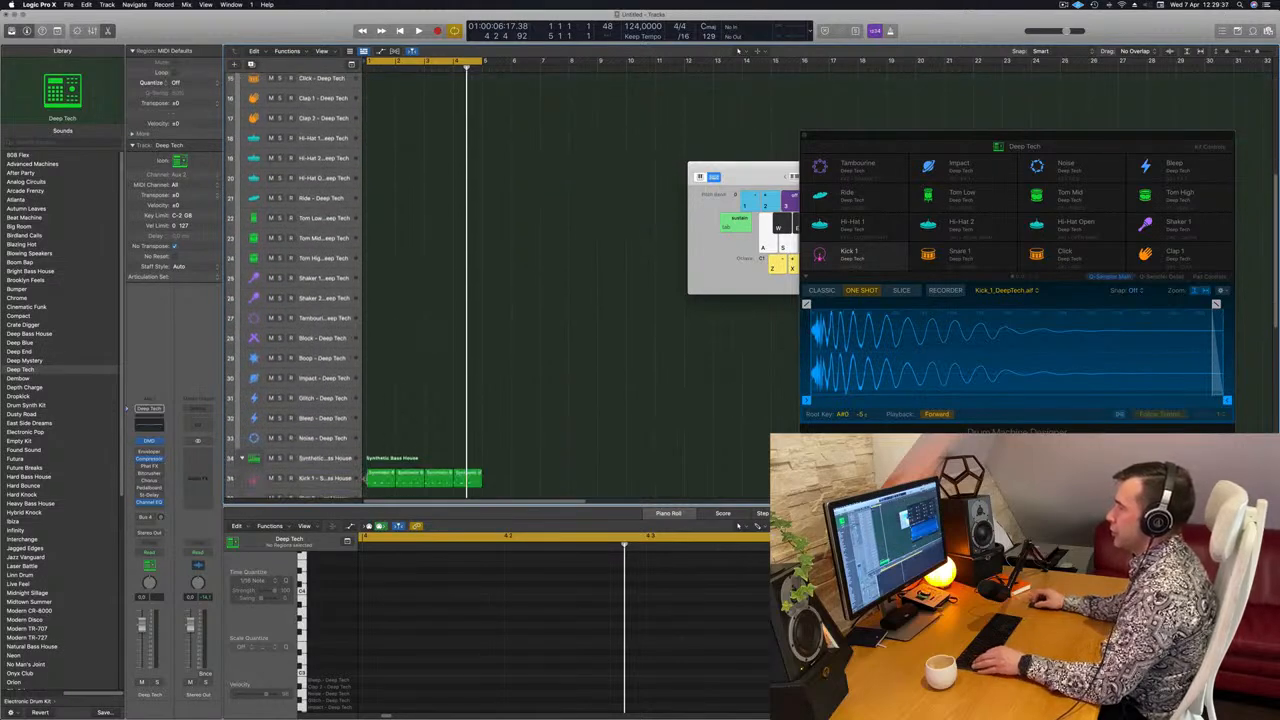
left_click(381, 473)
left_click_drag(389, 399, 381, 184)
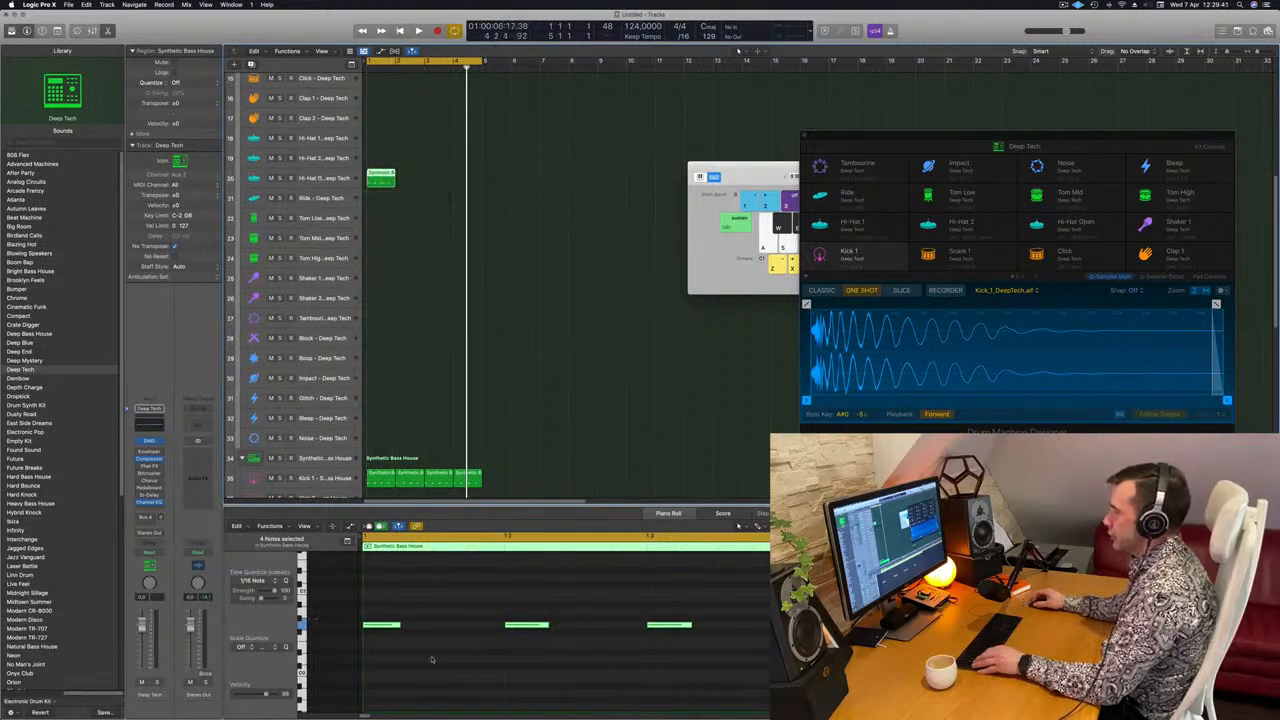
left_click_drag(387, 606, 780, 656)
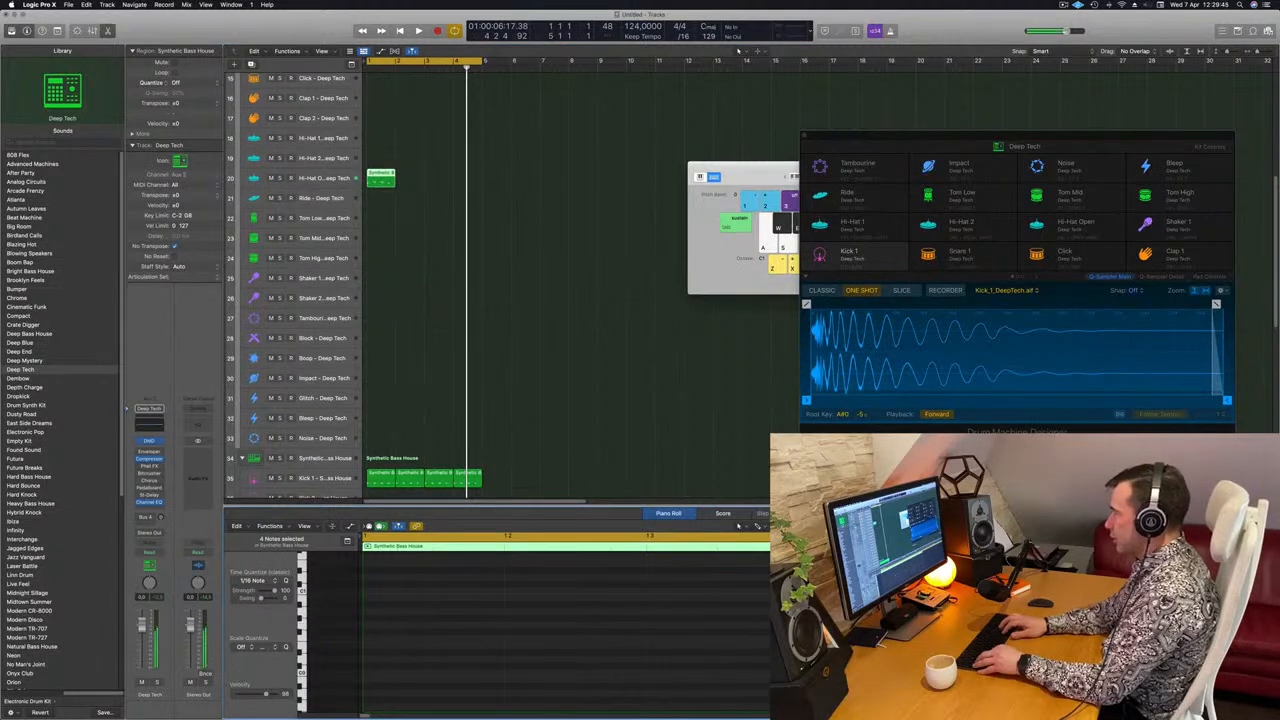
scroll(433, 324, "up", 10)
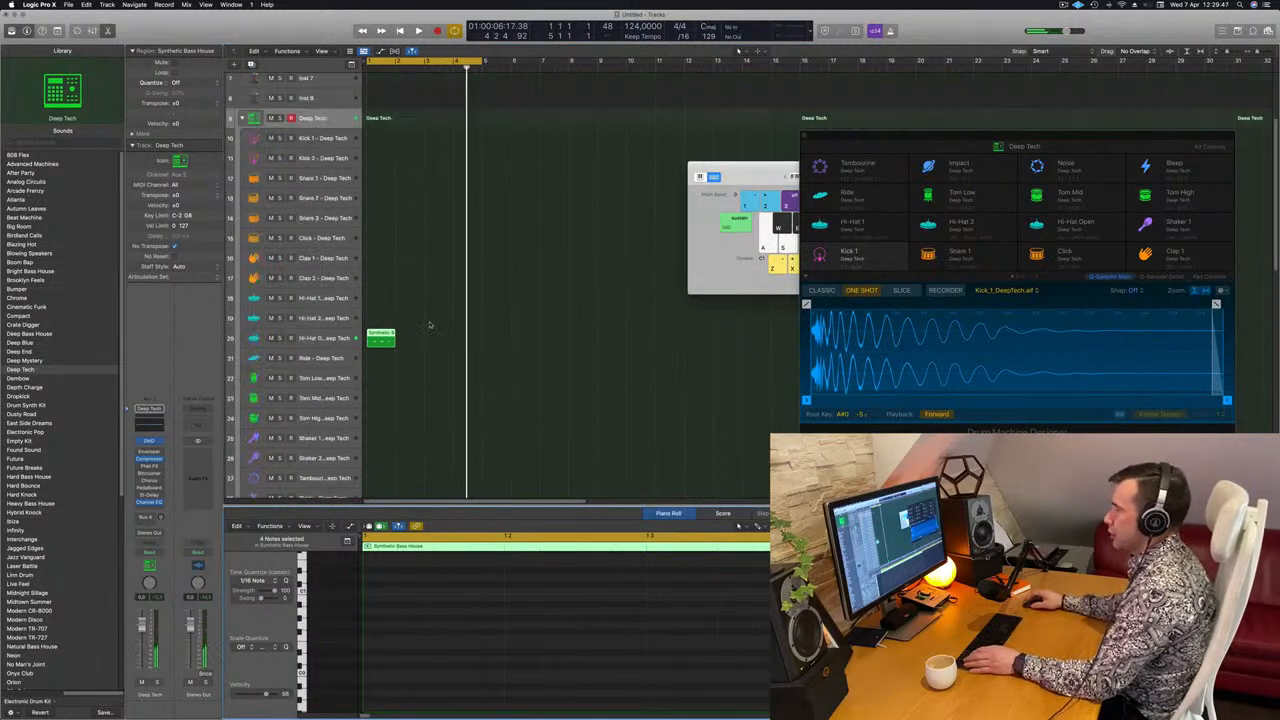
Transpose the four open hi-hat notes and shift them onto the off-beats, auditioning the bar.
scroll(453, 625, "up", 2)
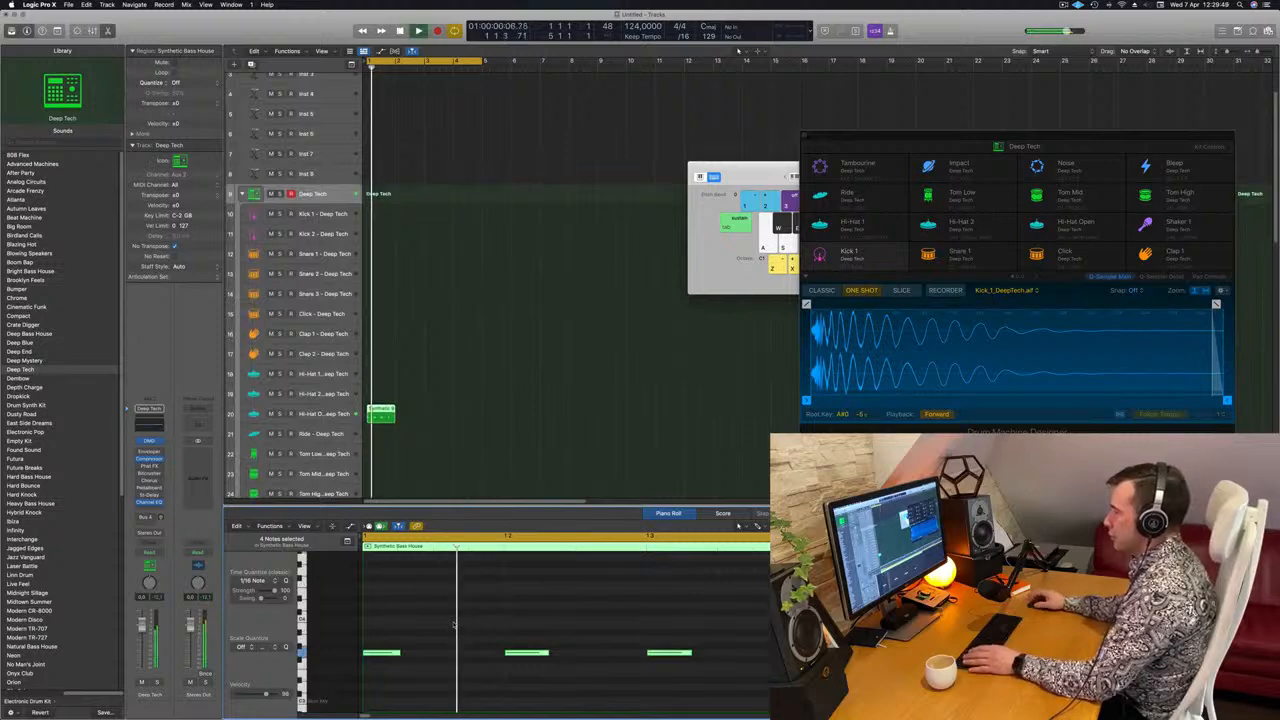
left_click_drag(399, 622, 790, 715)
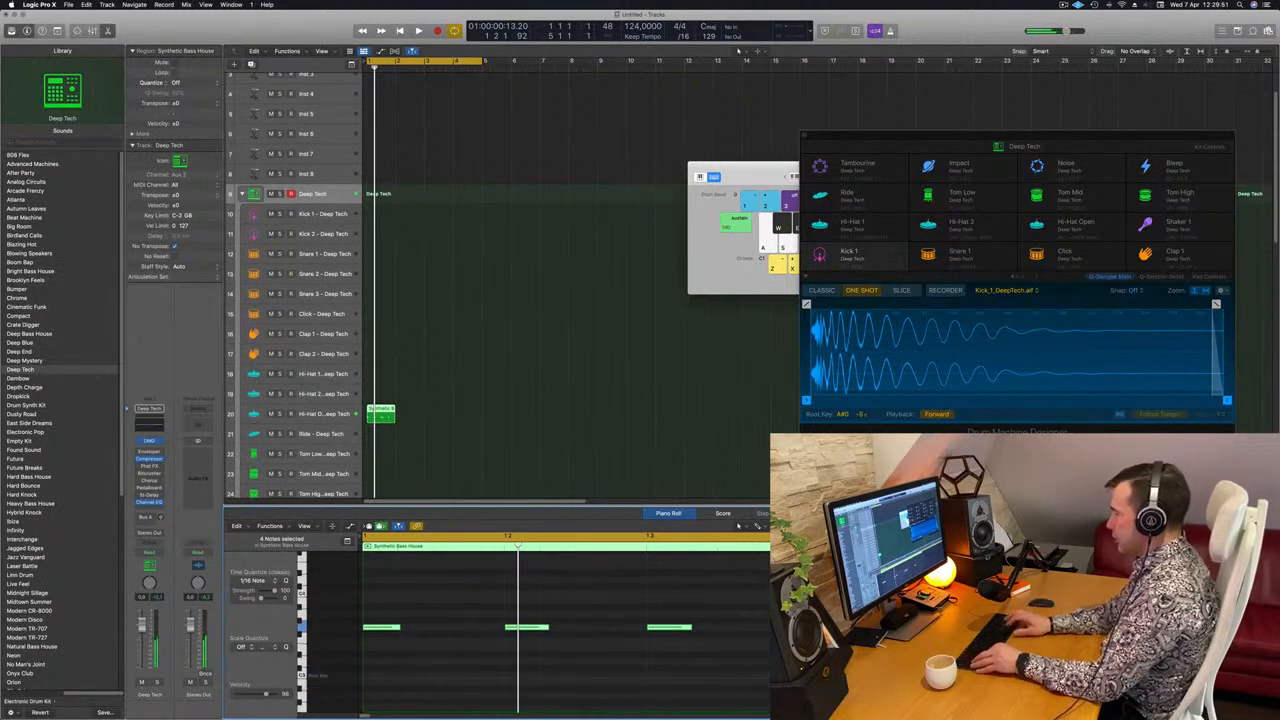
key("space")
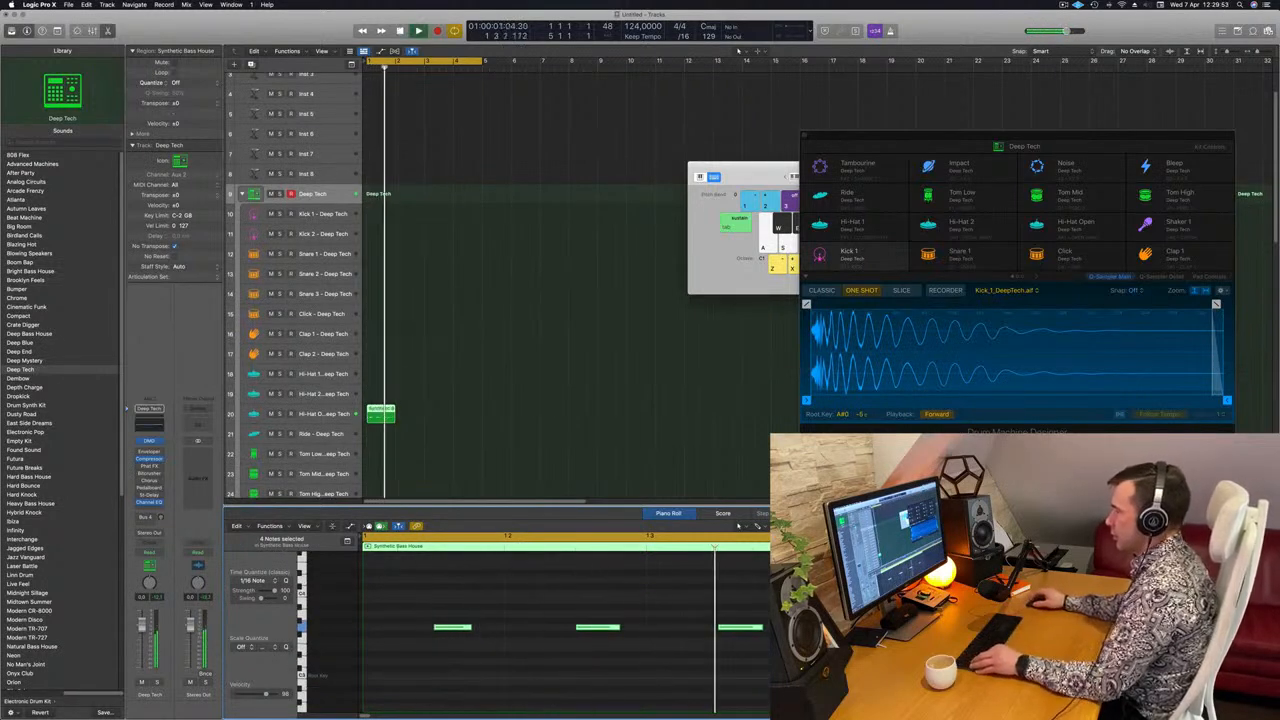
scroll(687, 631, "down", 4)
scroll(687, 631, "down", 3)
key("space")
Duplicate the open hi-hat region to fill all four bars and adjust its track's volume during playback.
left_click_drag(381, 413, 441, 421)
key("space")
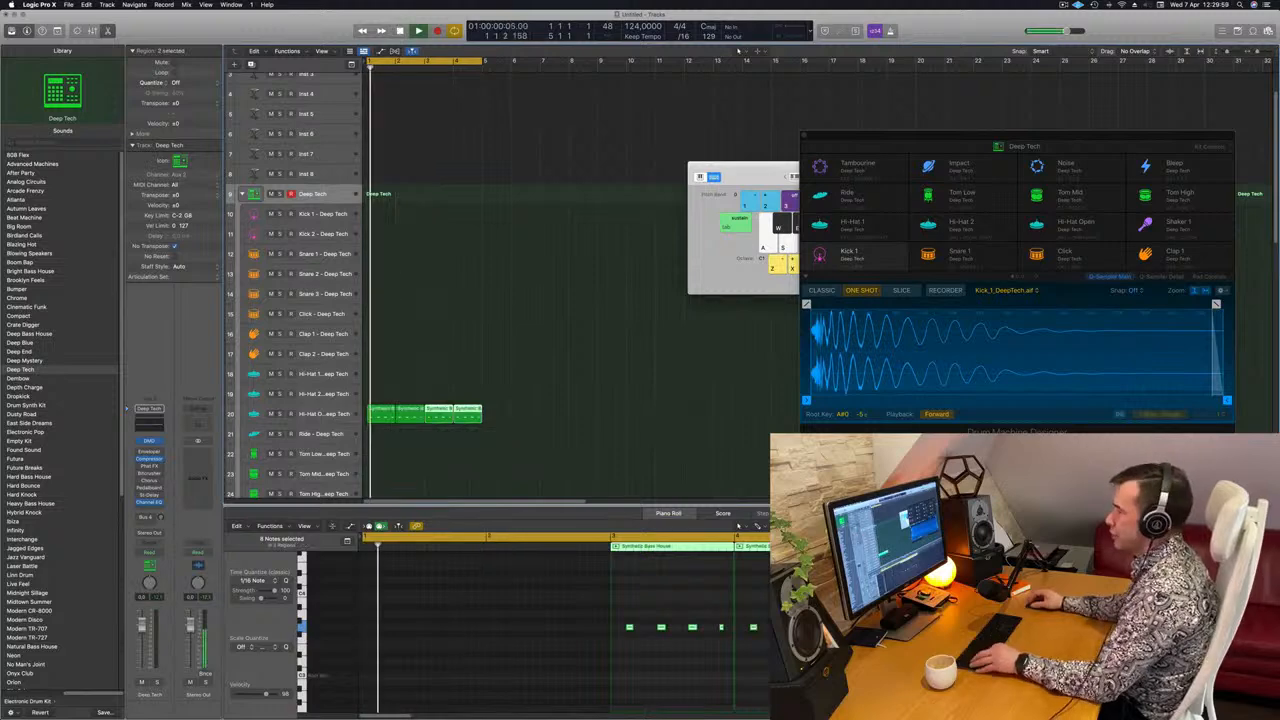
left_click(325, 417)
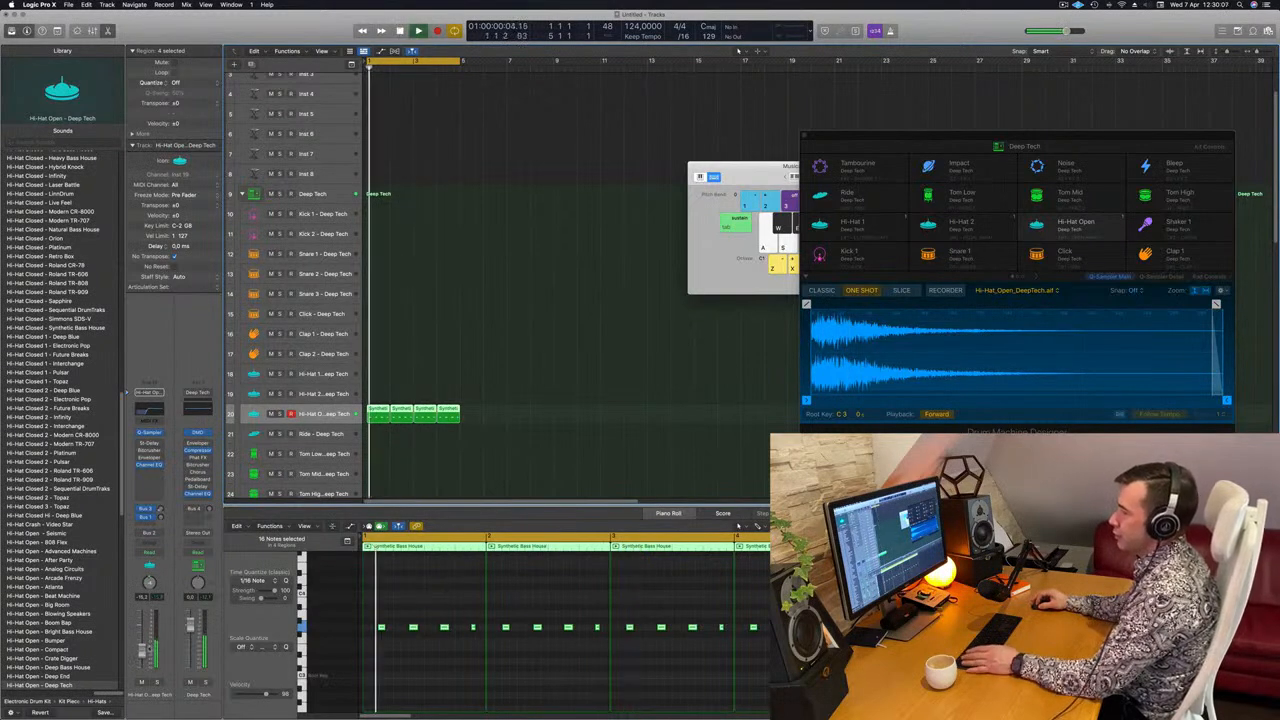
scroll(469, 437, "down", 5)
left_click(473, 434)
scroll(538, 295, "down", 1)
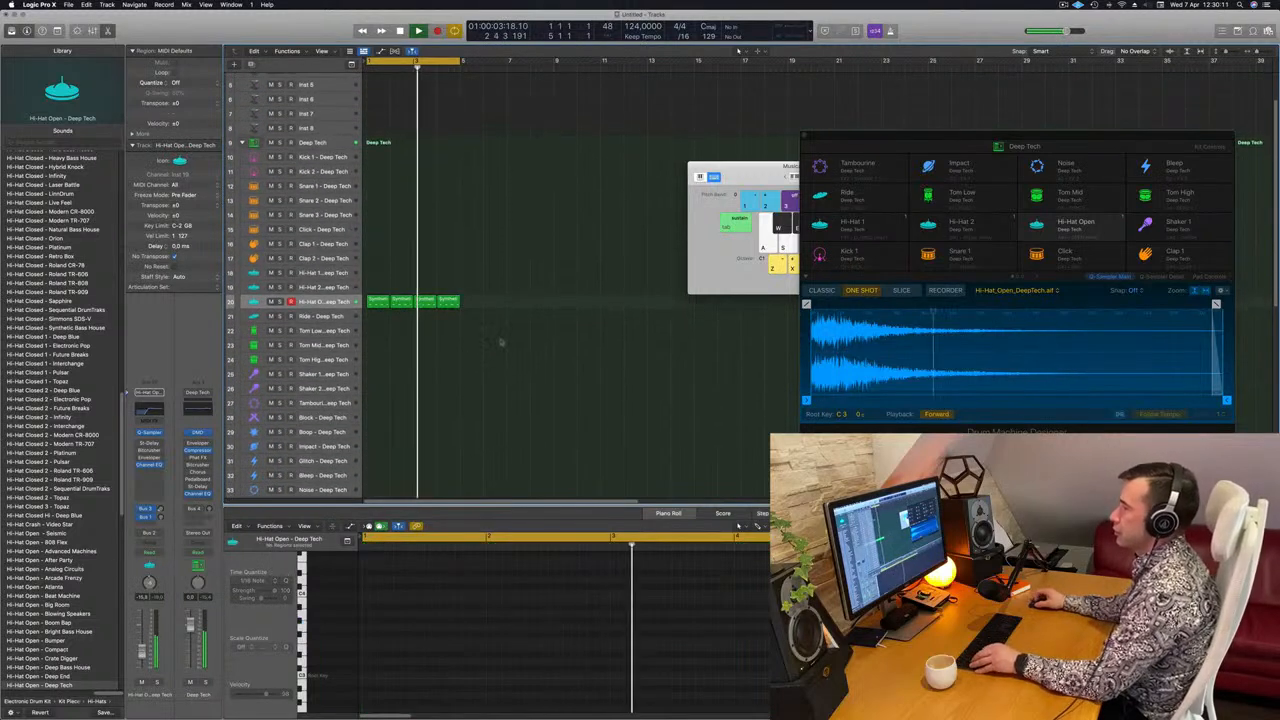
Copy the first open hi-hat region onto the Deep Tech Tom High track and keep only its last note, transposed.
scroll(537, 295, "down", 2)
left_click_drag(380, 198, 378, 251)
left_click(413, 638)
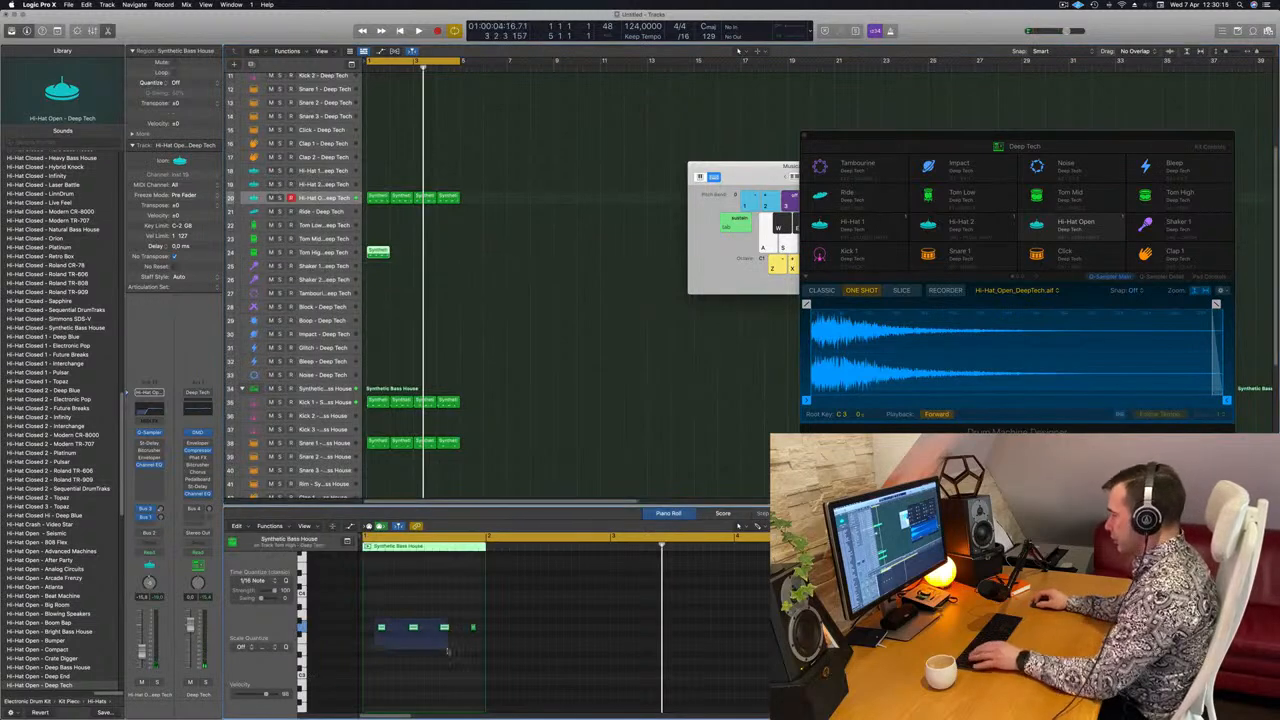
left_click_drag(441, 591, 516, 671)
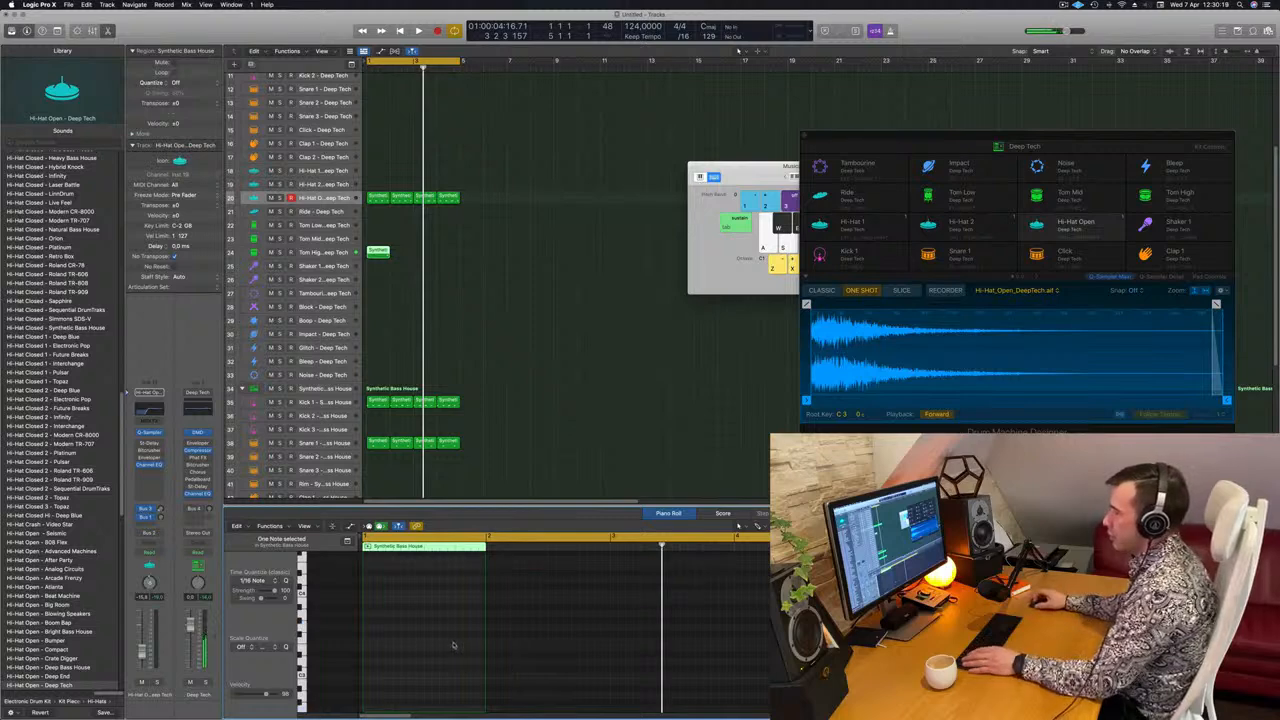
scroll(453, 645, "down", 1)
Audition the Tom High note and duplicate its region to fill all four bars.
key("space")
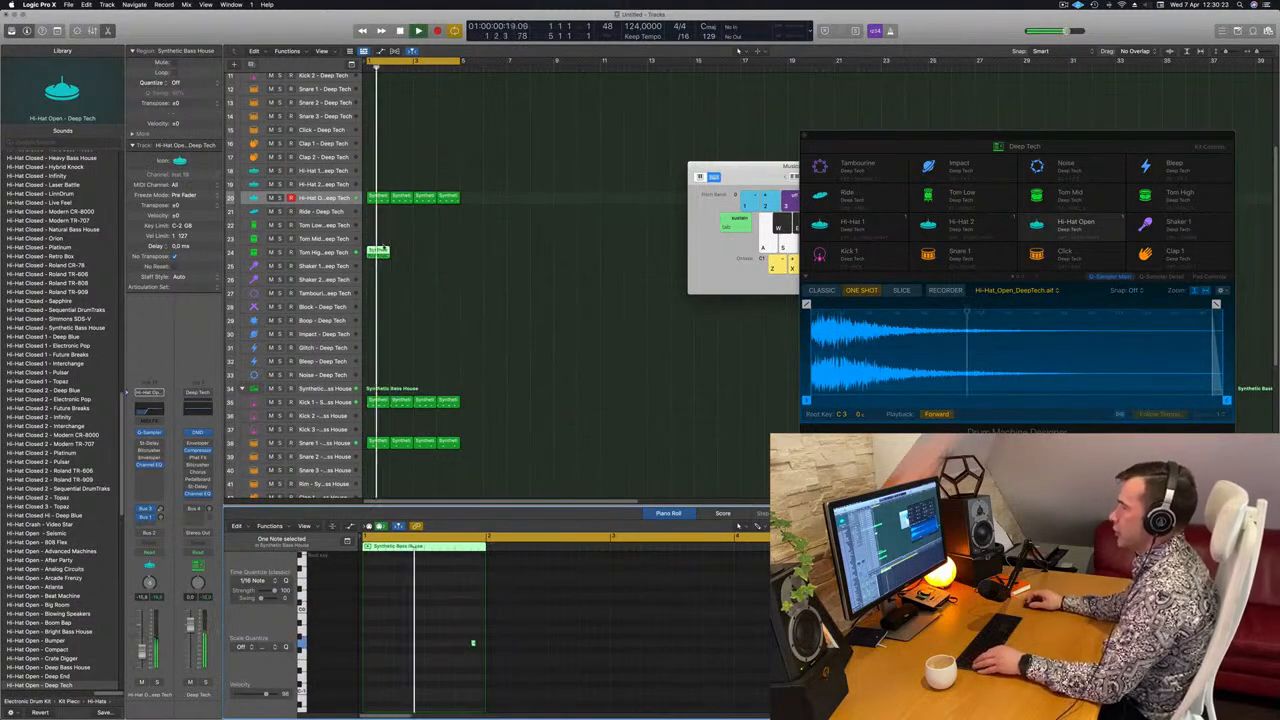
left_click_drag(381, 254, 422, 257)
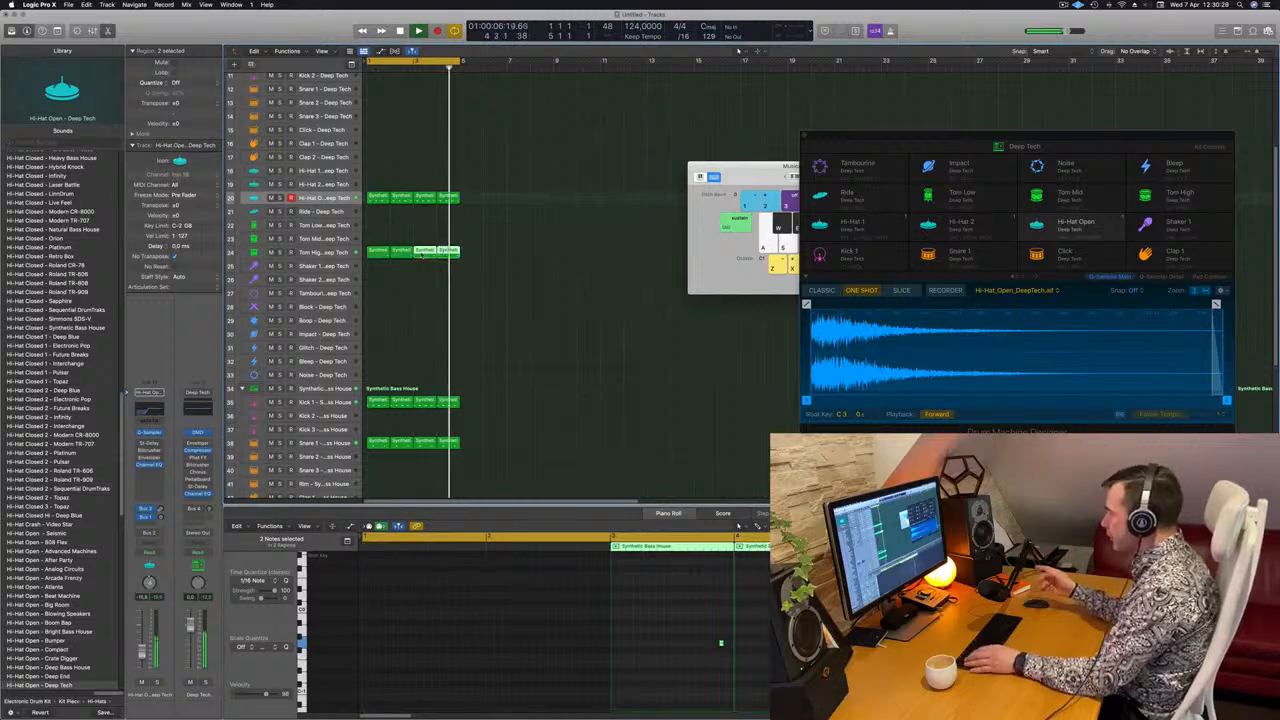
left_click(386, 301)
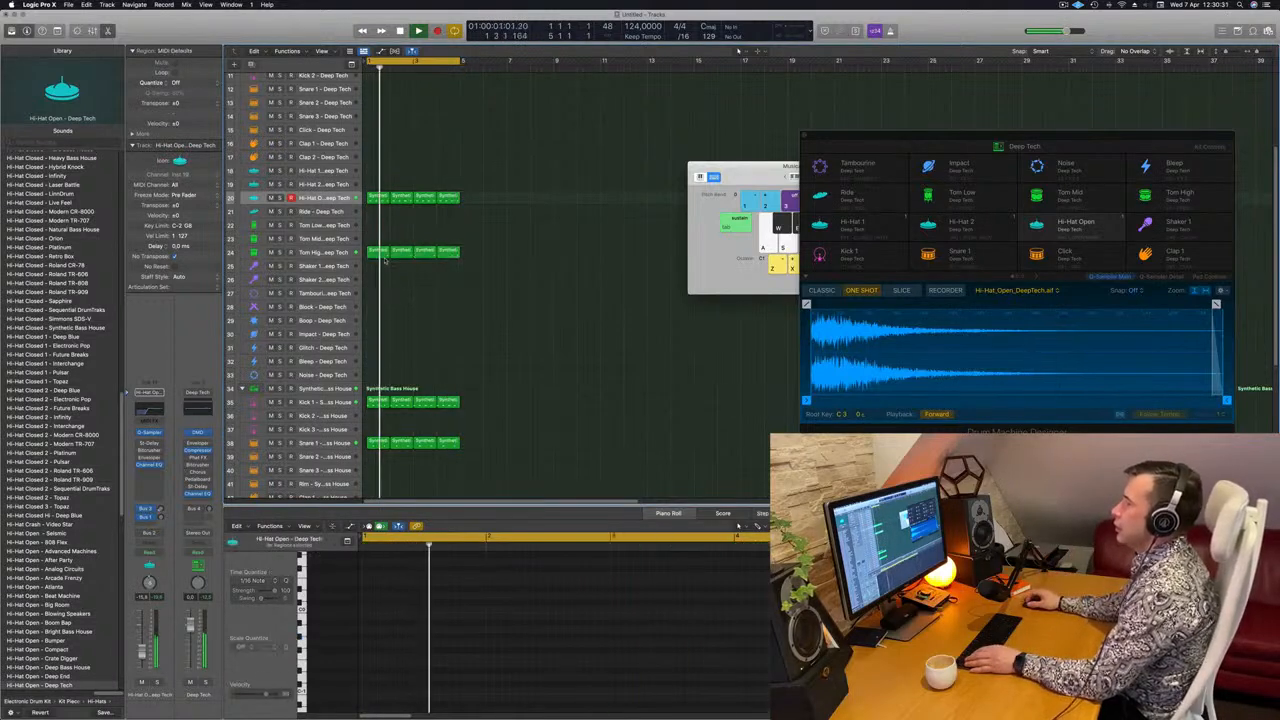
key("space")
key("space")
Copy the first open hi-hat region onto the Deep Tech Tom Low track and reduce it to one note at the bar's start.
left_click(382, 197)
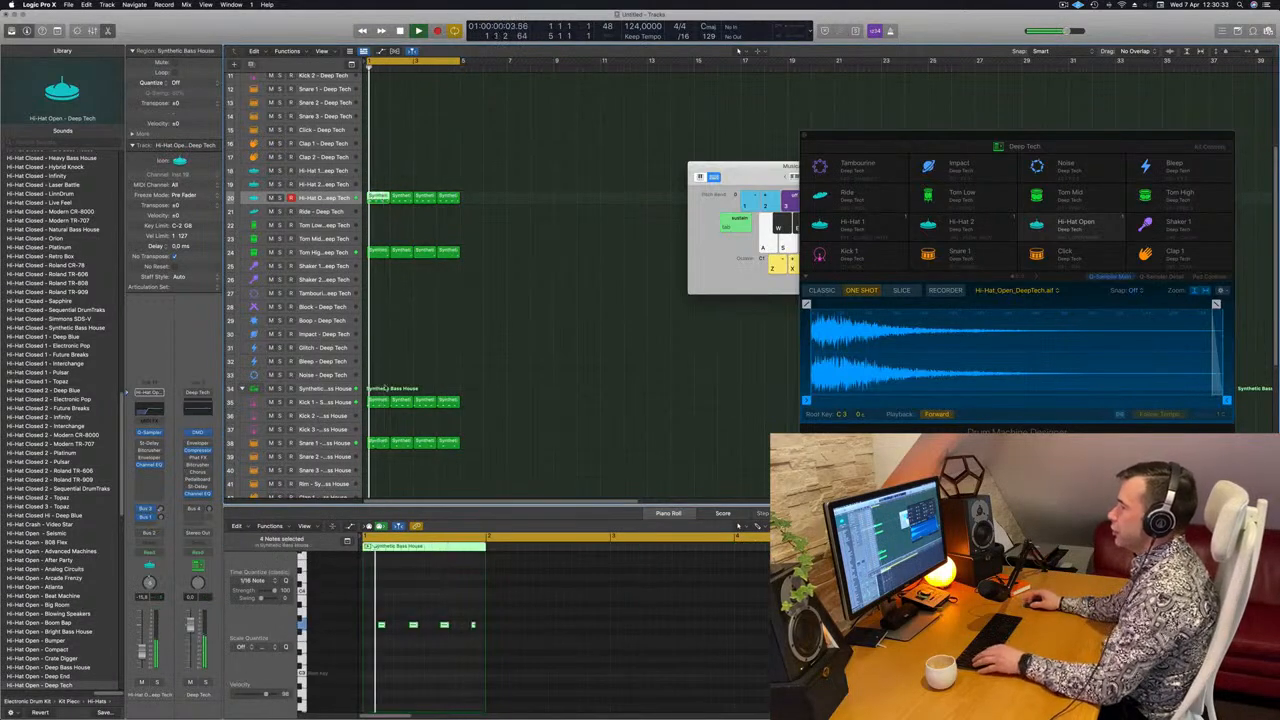
left_click_drag(380, 197, 375, 225)
key("space")
left_click_drag(391, 611, 483, 652)
left_click_drag(373, 647, 373, 644)
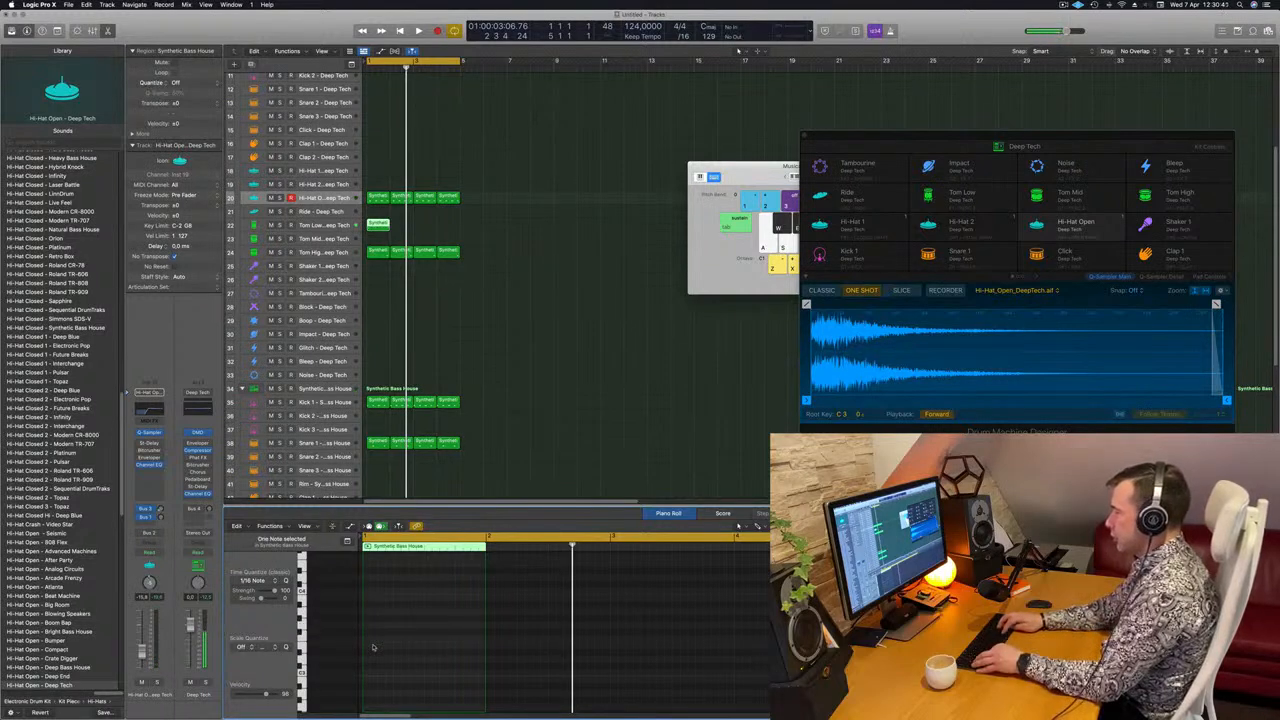
Play the loop and duplicate the Tom Low region to fill all four bars.
key("space")
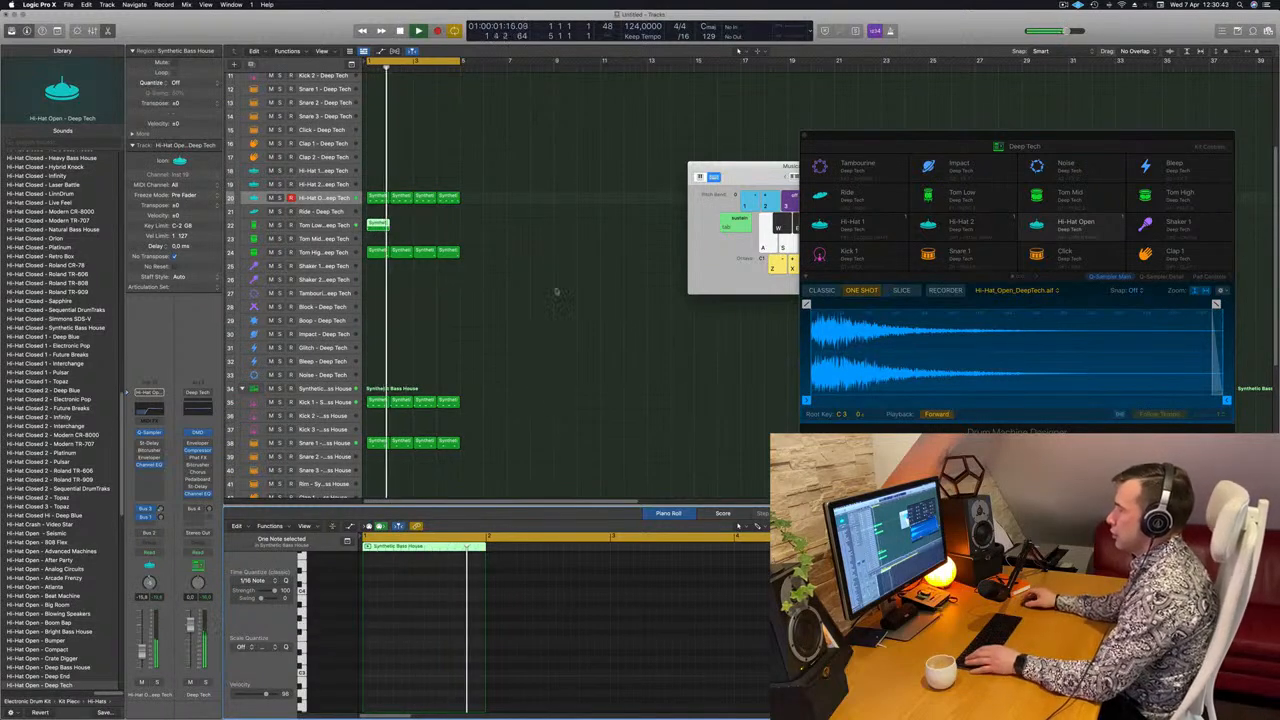
left_click_drag(373, 224, 441, 233)
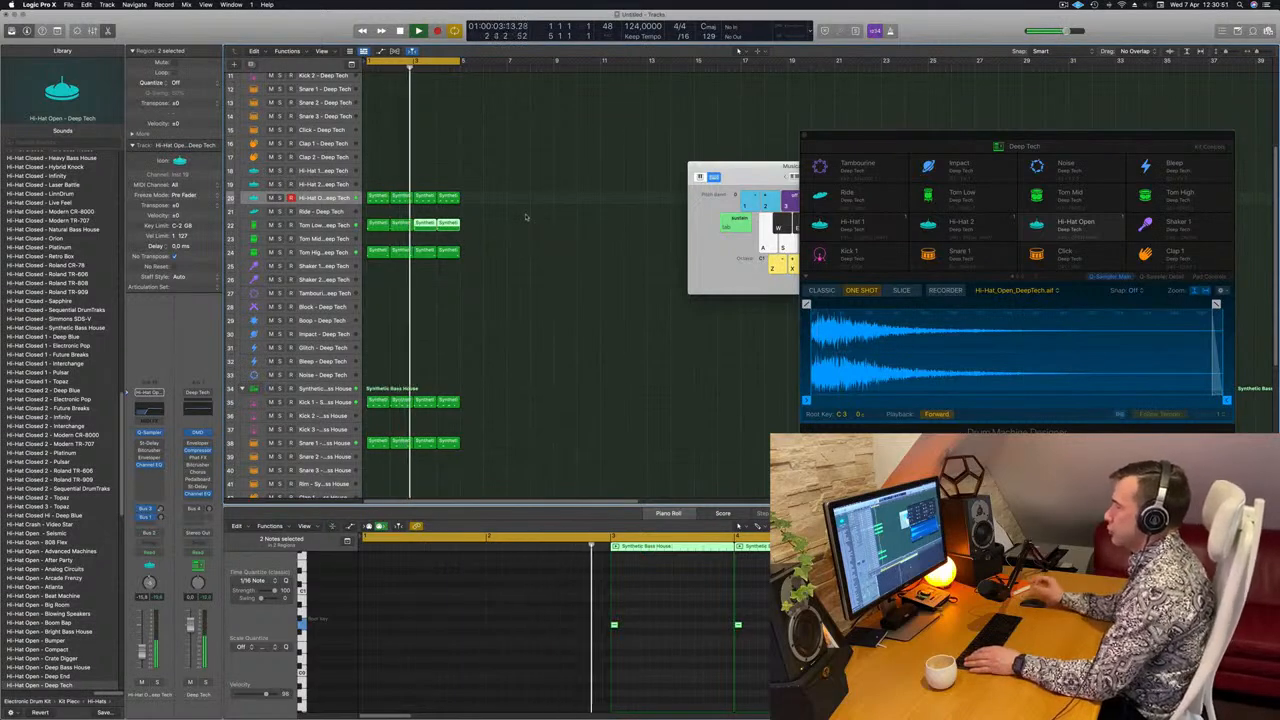
left_click(515, 257)
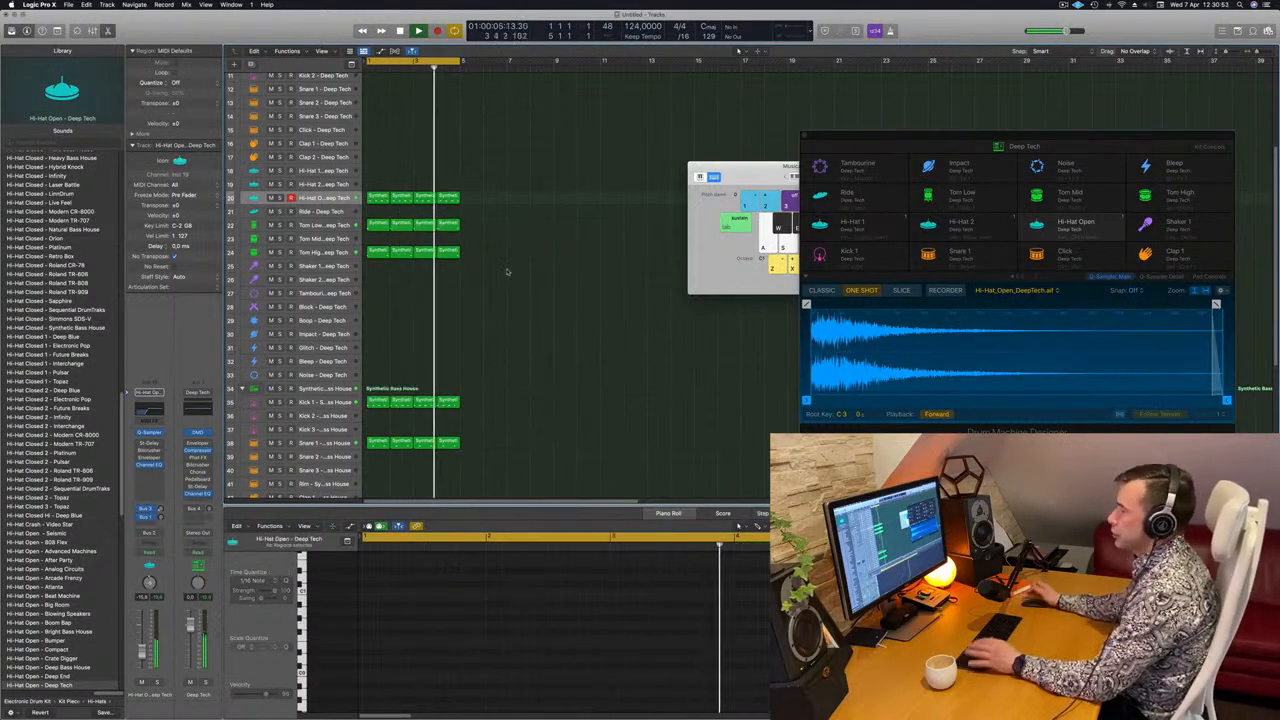
Copy the first Tom Low region onto the Tom Mid track, move its note later in the bar and add a second copy.
left_click_drag(376, 225, 377, 238)
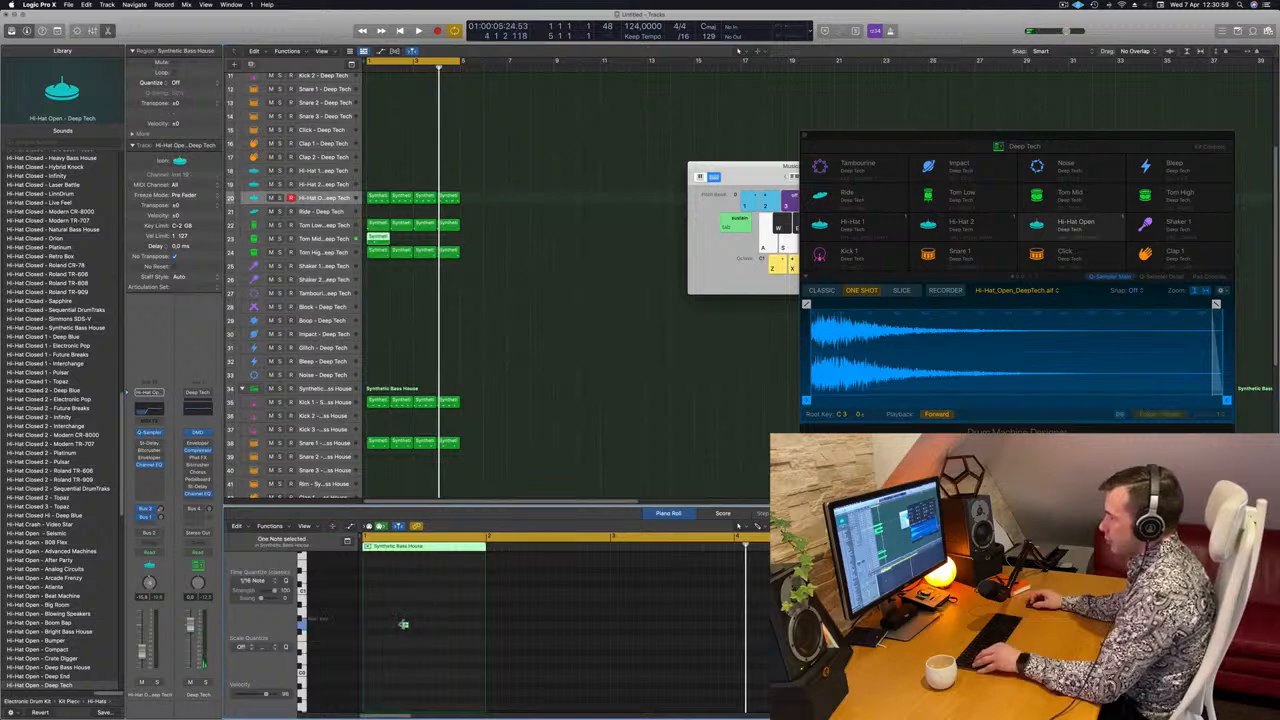
left_click(436, 626)
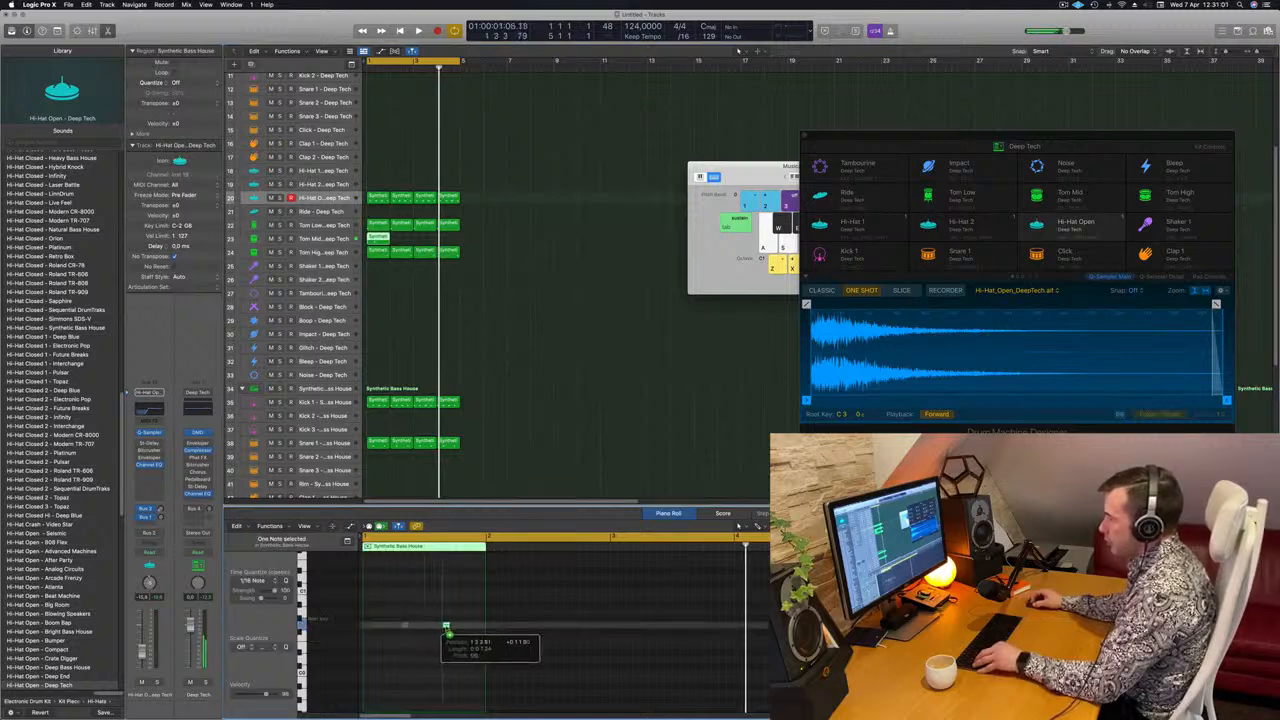
key("space")
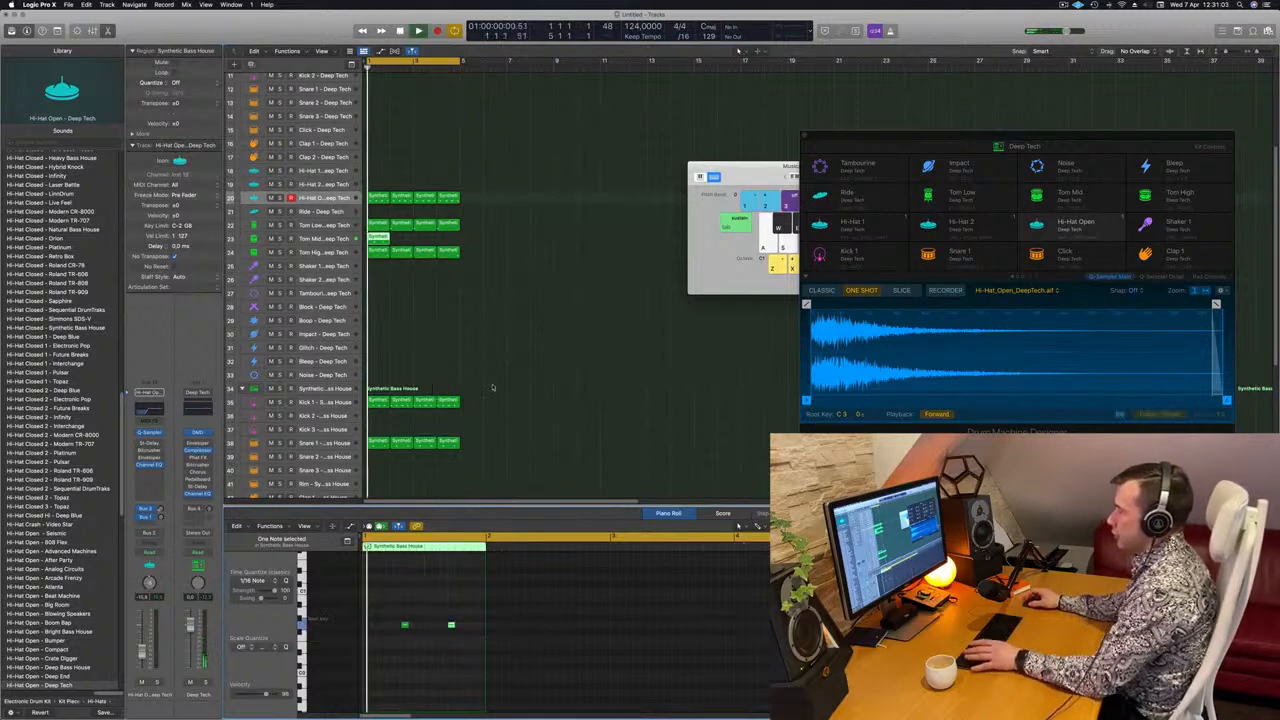
scroll(549, 374, "down", 2)
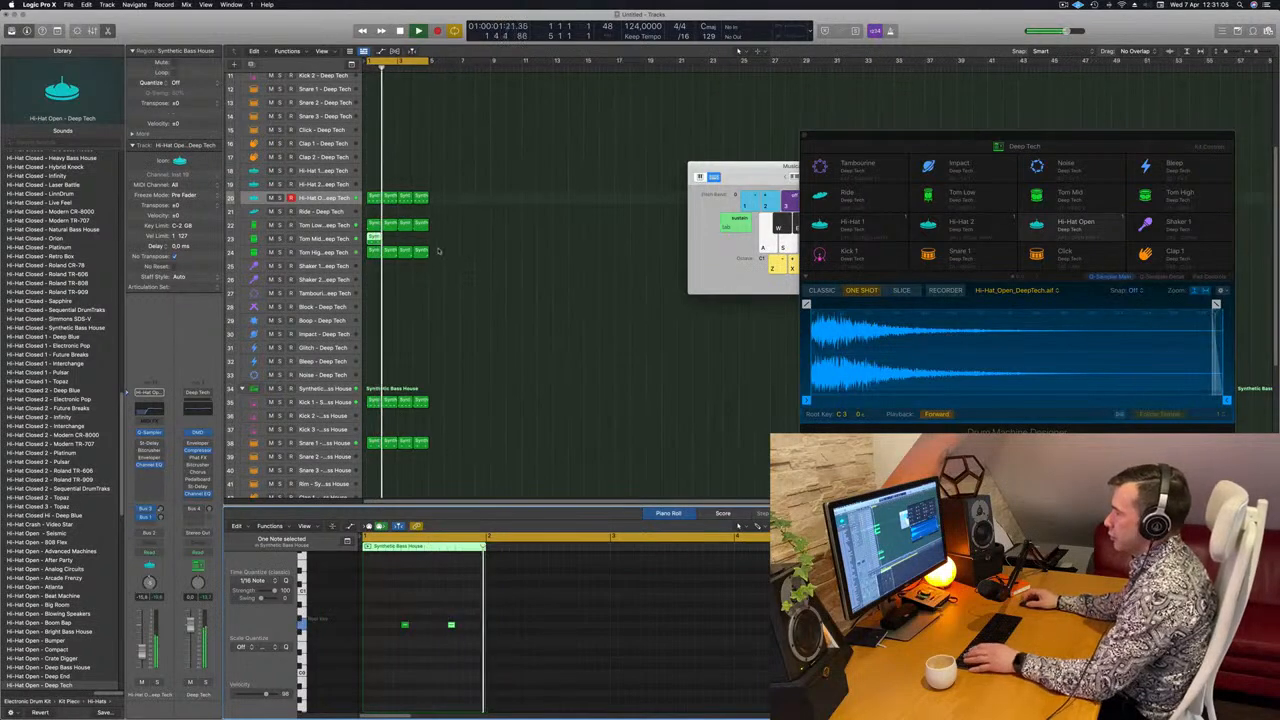
Duplicate the Tom Mid region to fill all four bars and lower the track's volume while the loop plays.
left_click(322, 239)
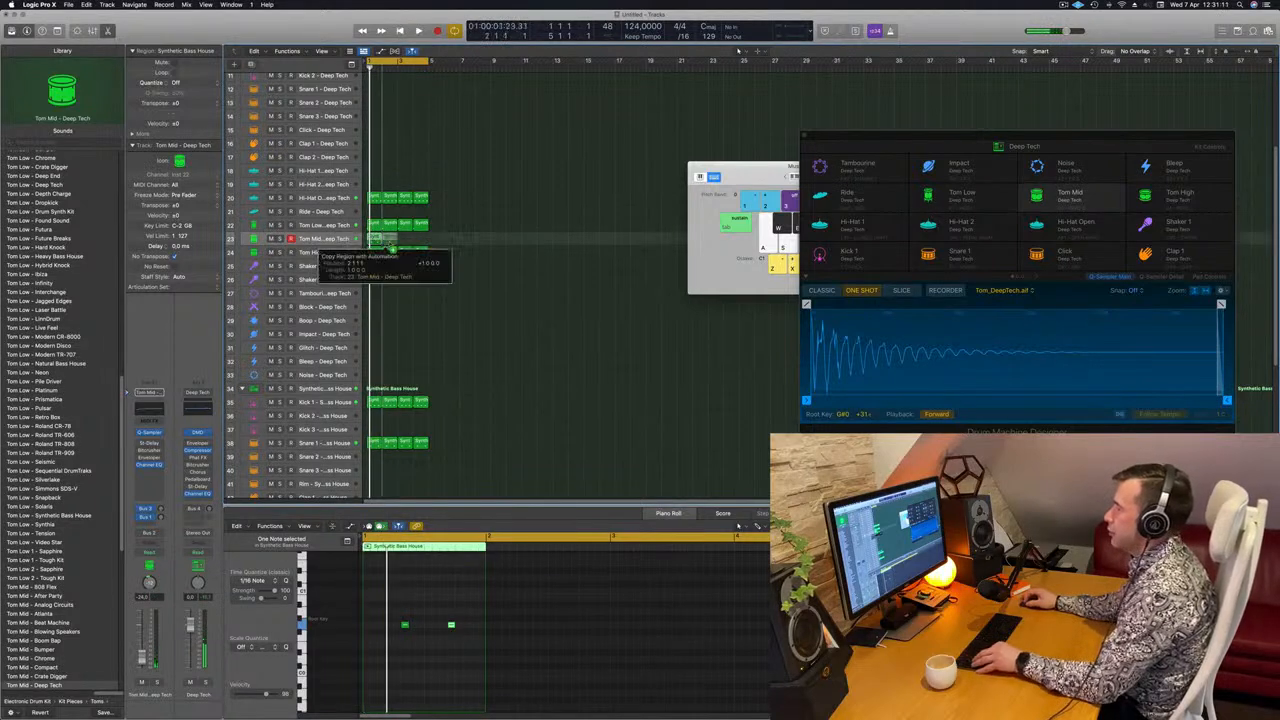
left_click_drag(392, 247, 390, 240)
key("super+z")
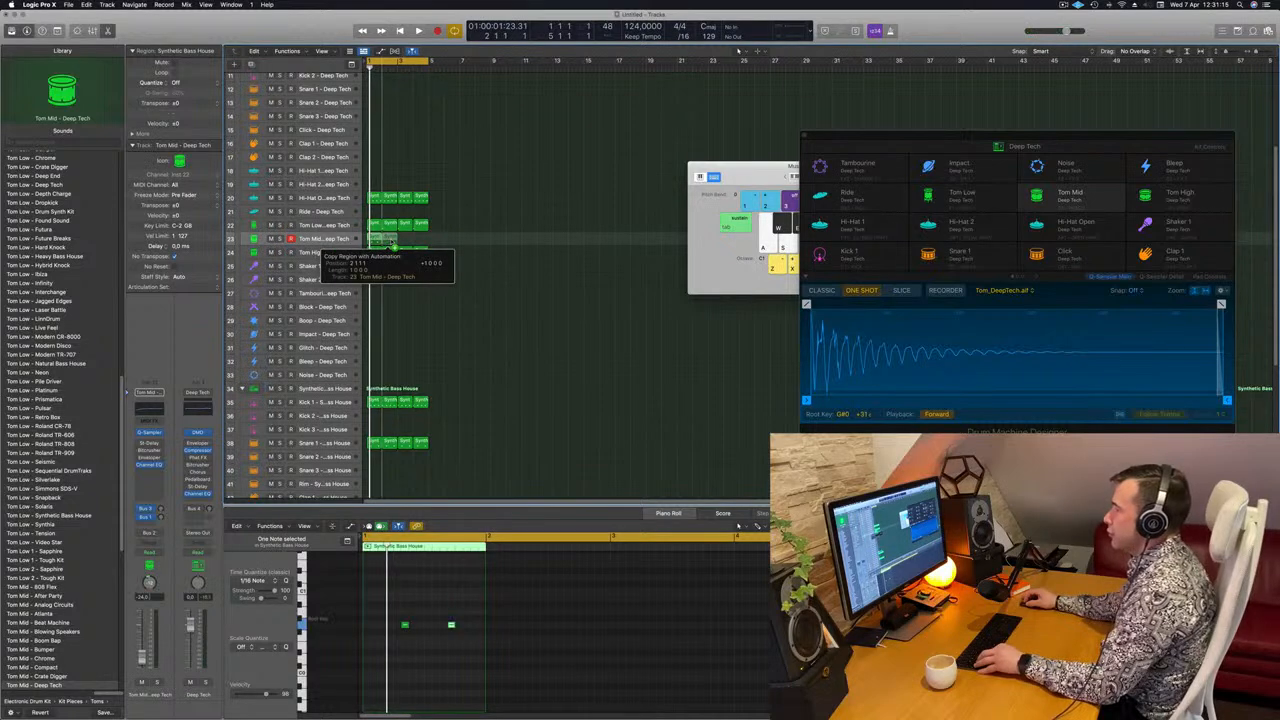
left_click_drag(394, 246, 404, 243)
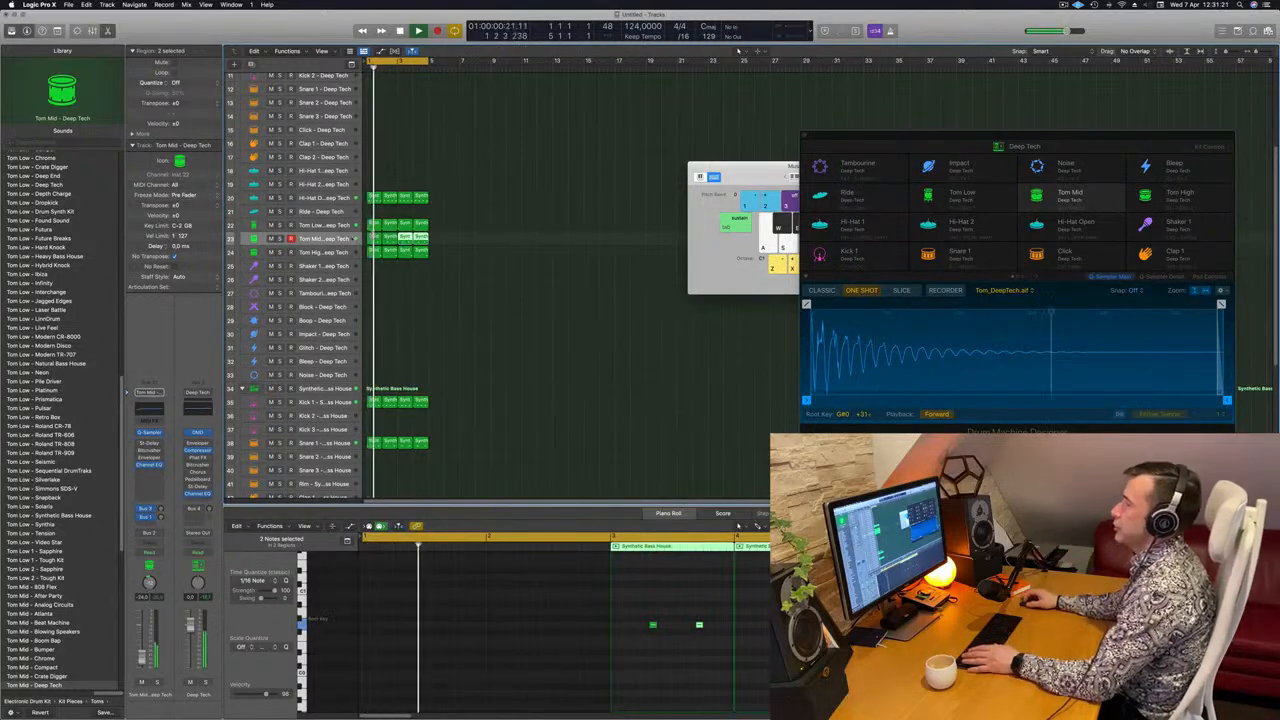
left_click(322, 240)
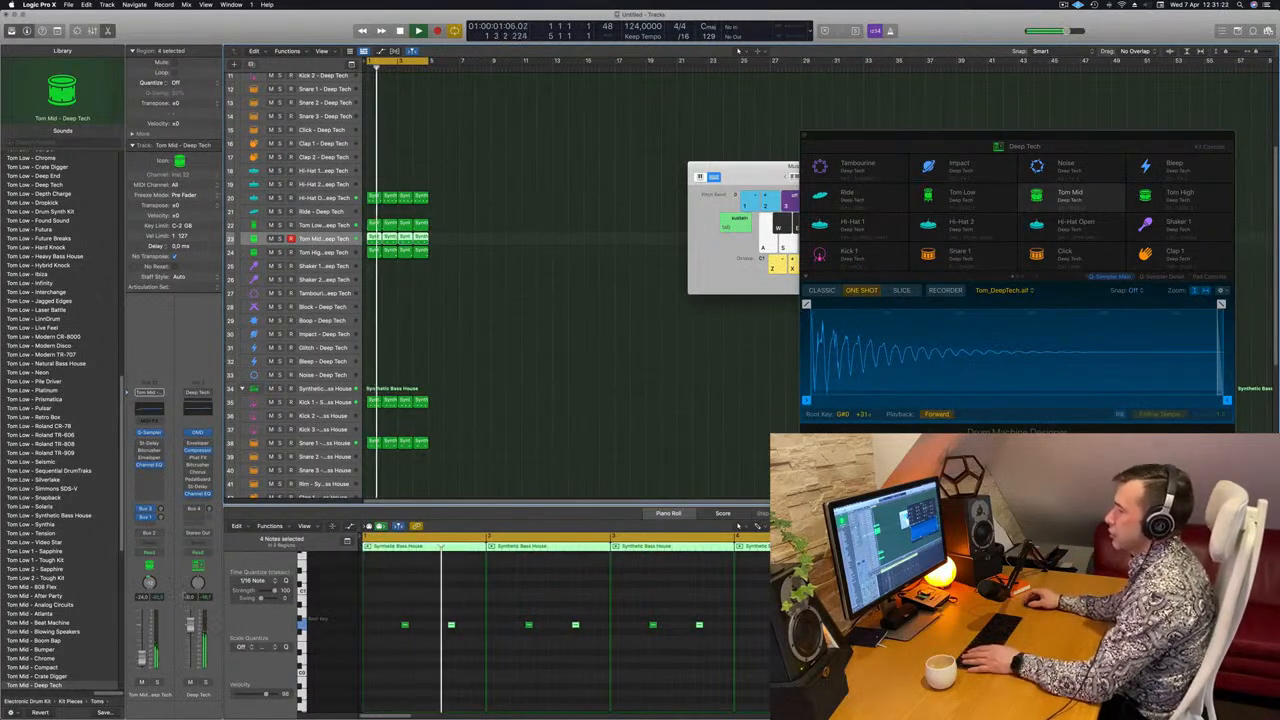
key("space")
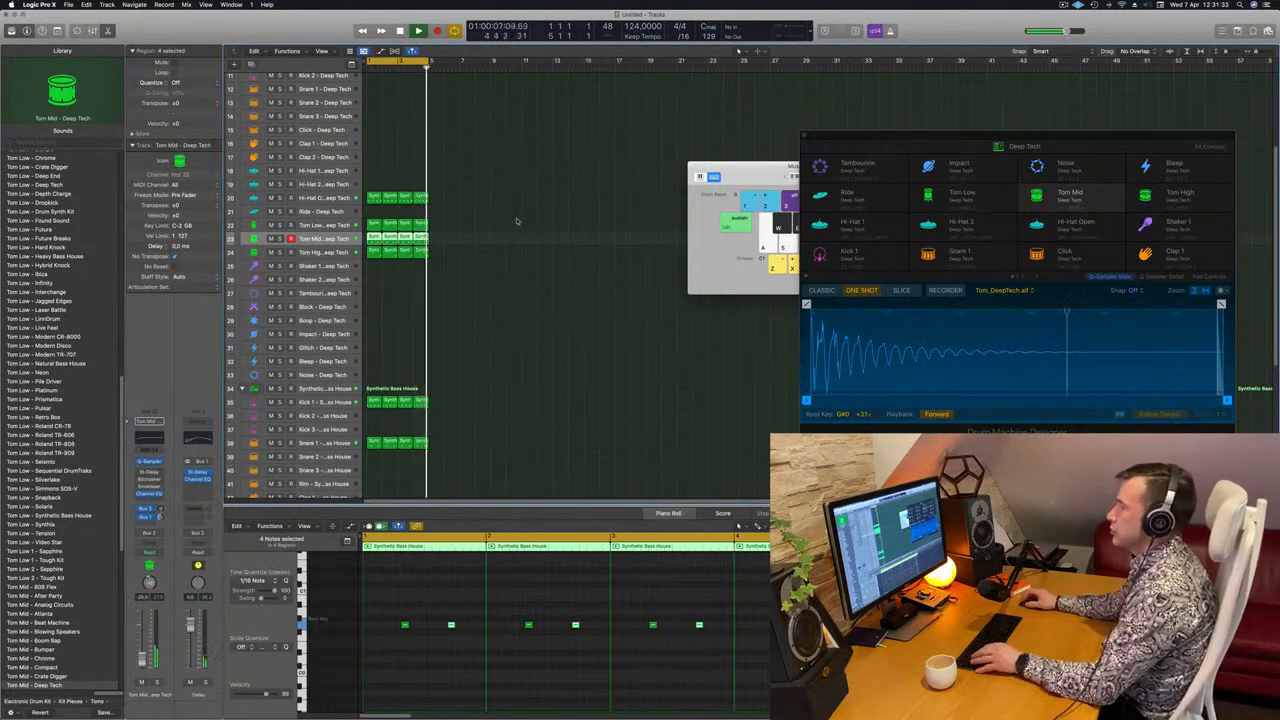
Copy the first open hi-hat region onto the Deep Tech Block track and select that track to audition it.
left_click_drag(373, 198, 375, 308)
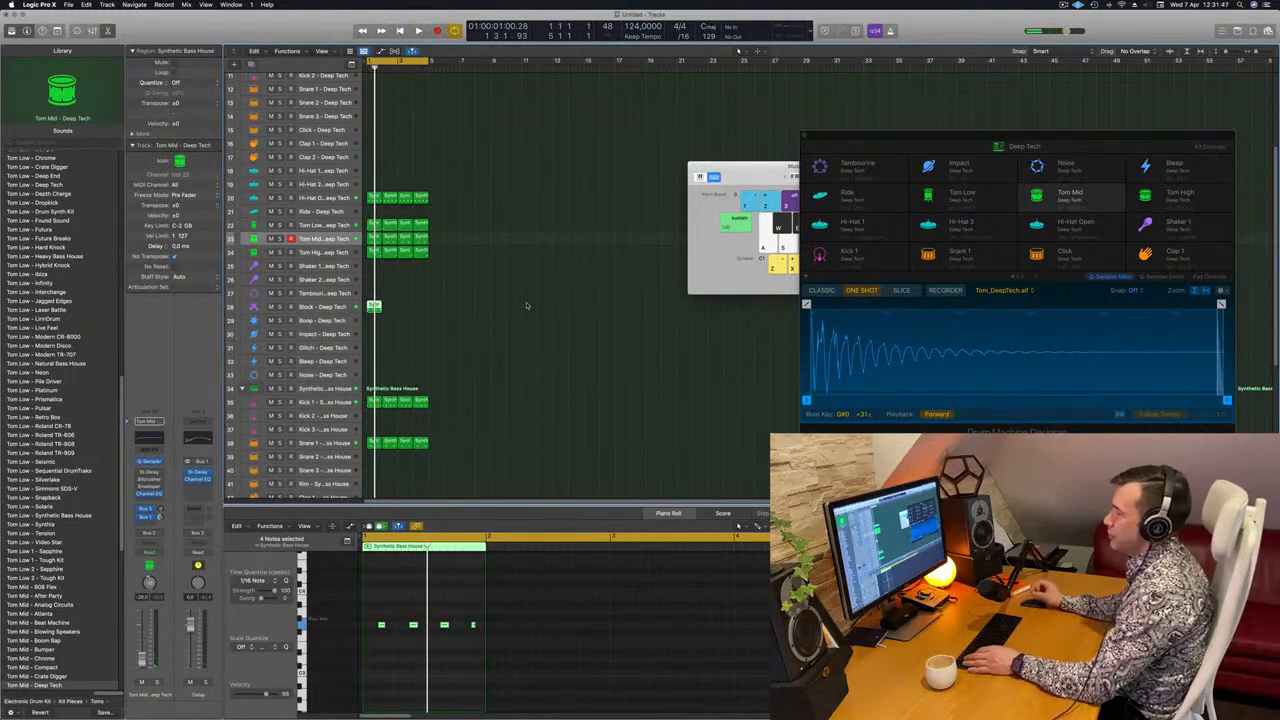
left_click(490, 318)
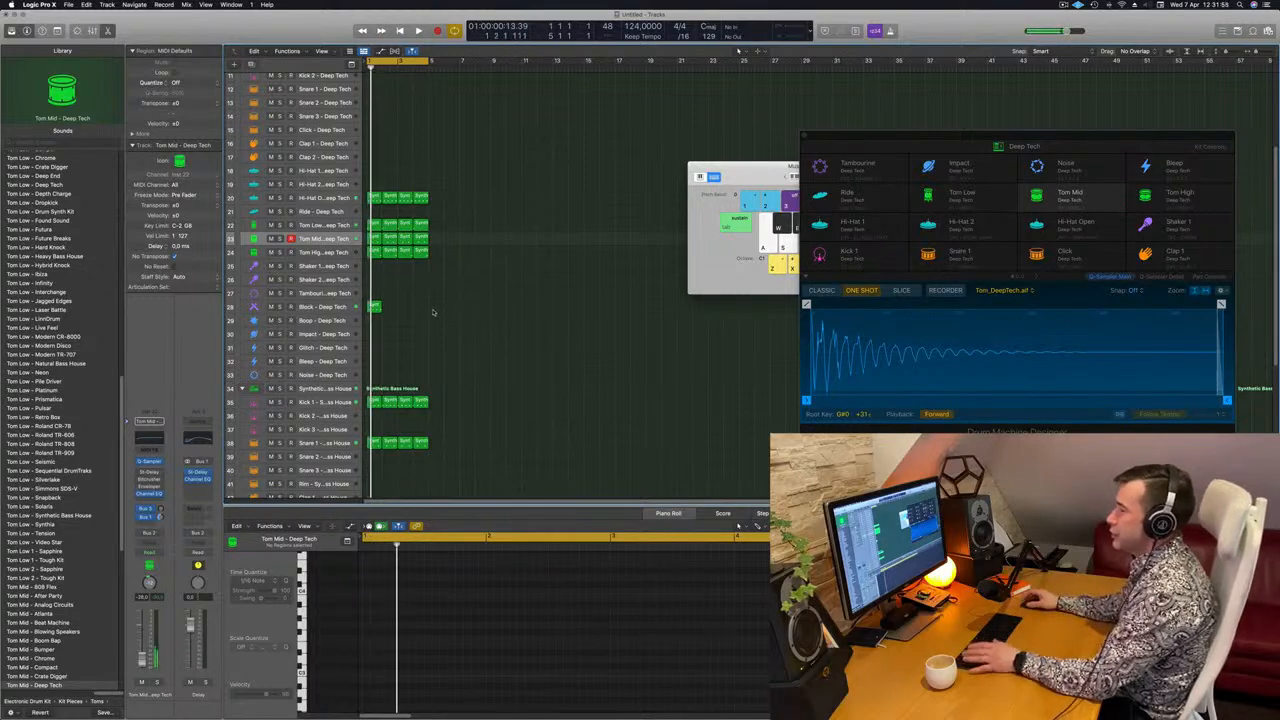
left_click(324, 311)
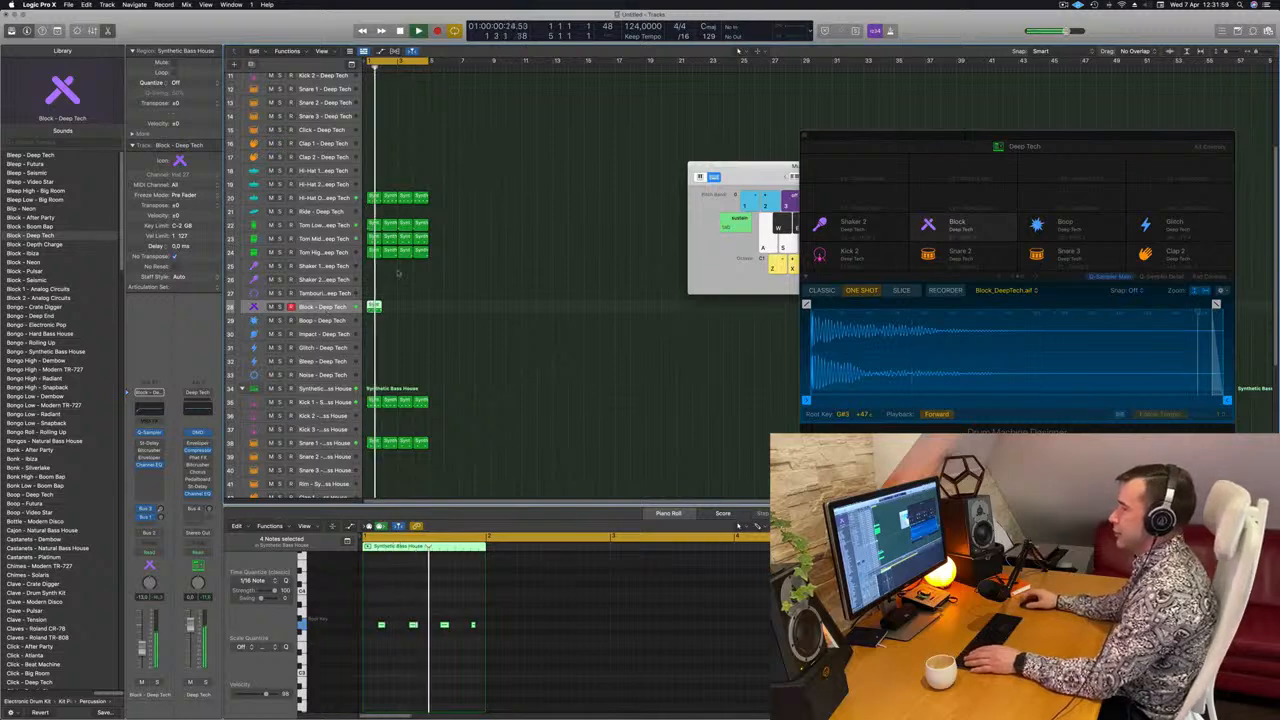
scroll(523, 331, "up", 8)
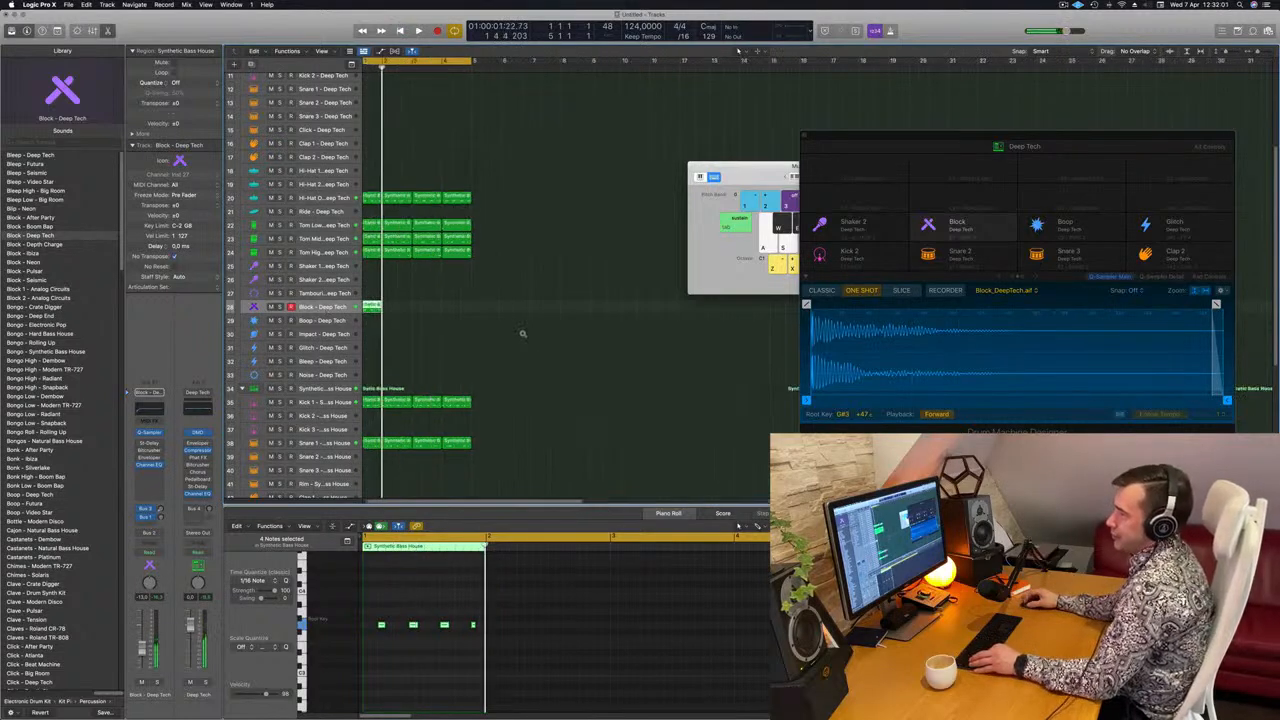
key("space")
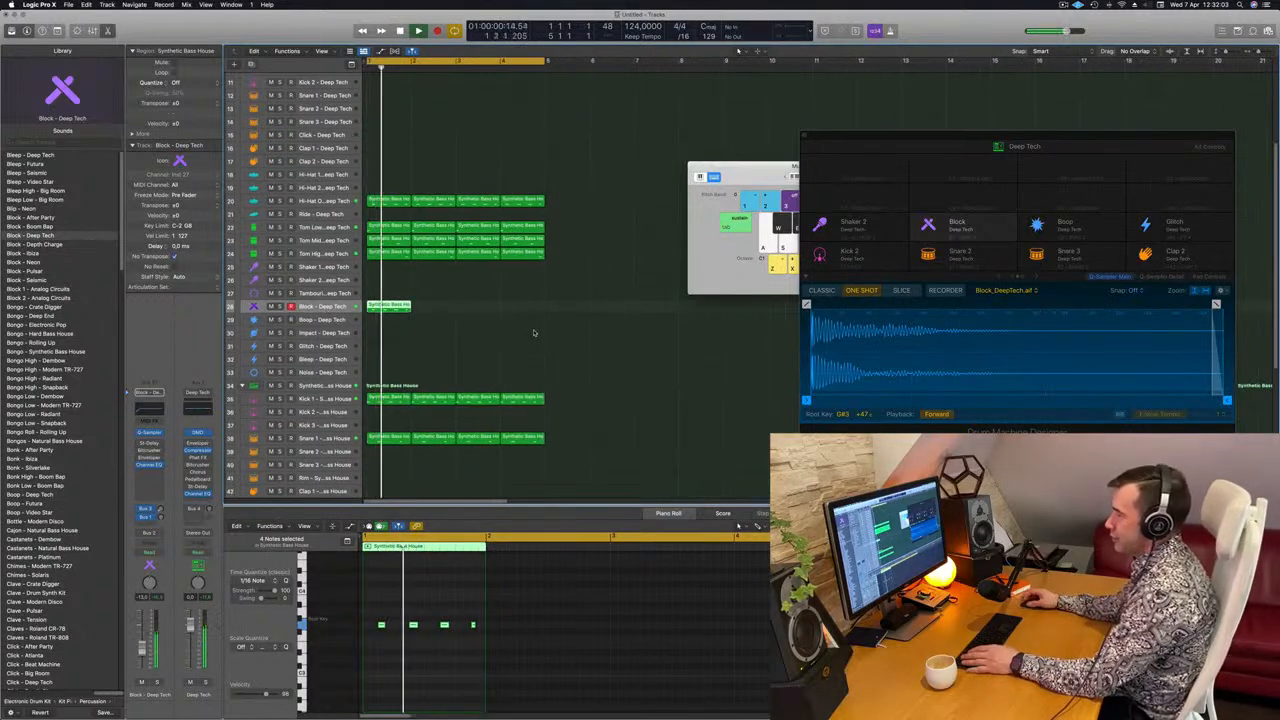
Move the Block region's first note to the start of the bar and shift the next two notes earlier.
scroll(385, 622, "up", 5)
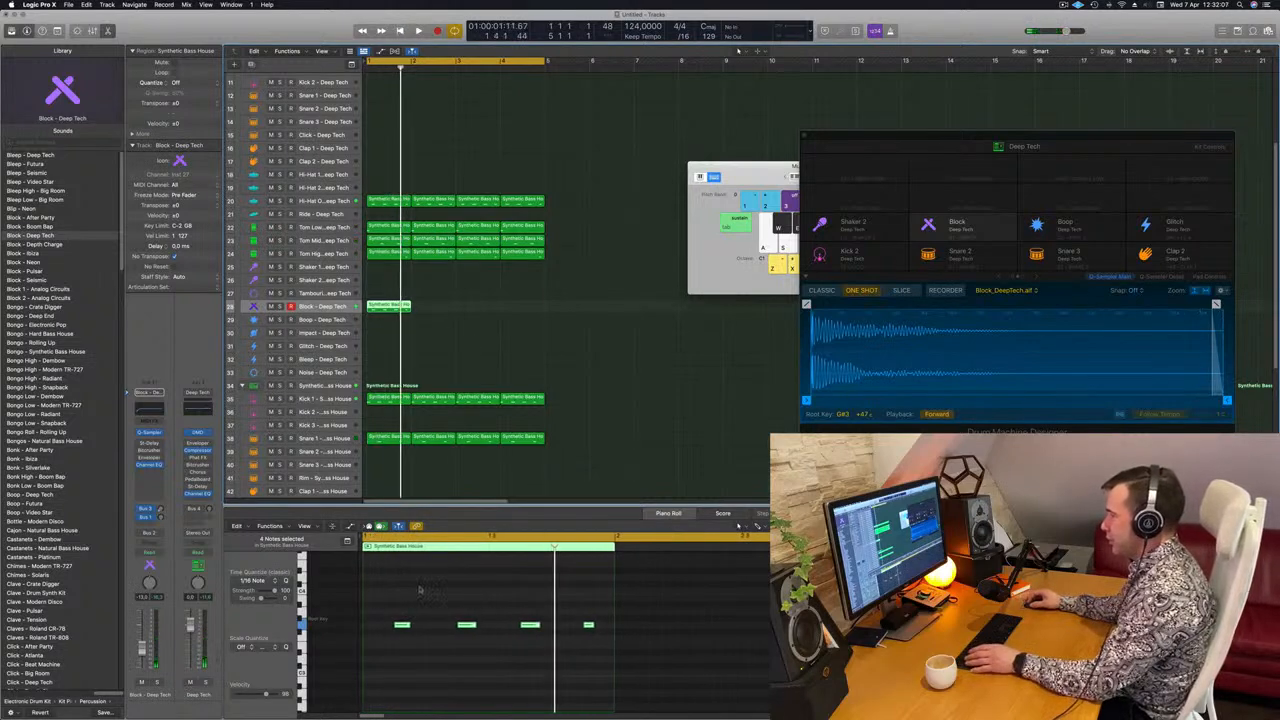
left_click(401, 625)
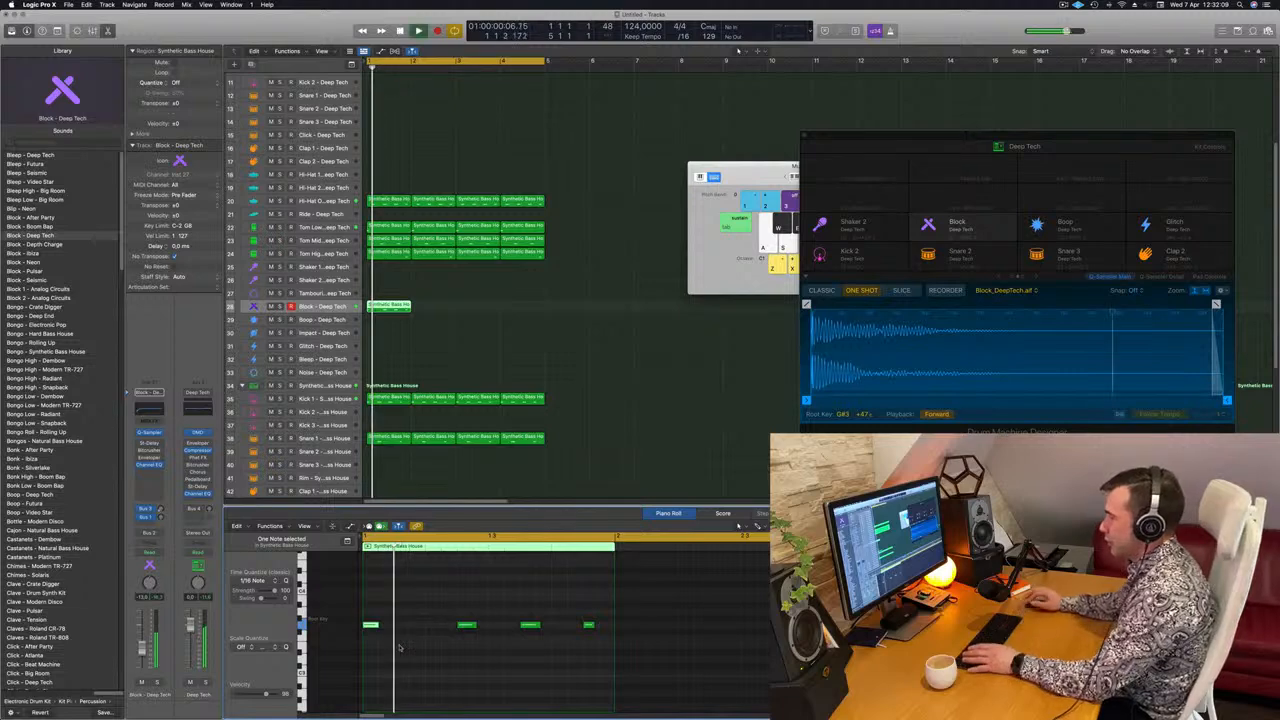
key("space")
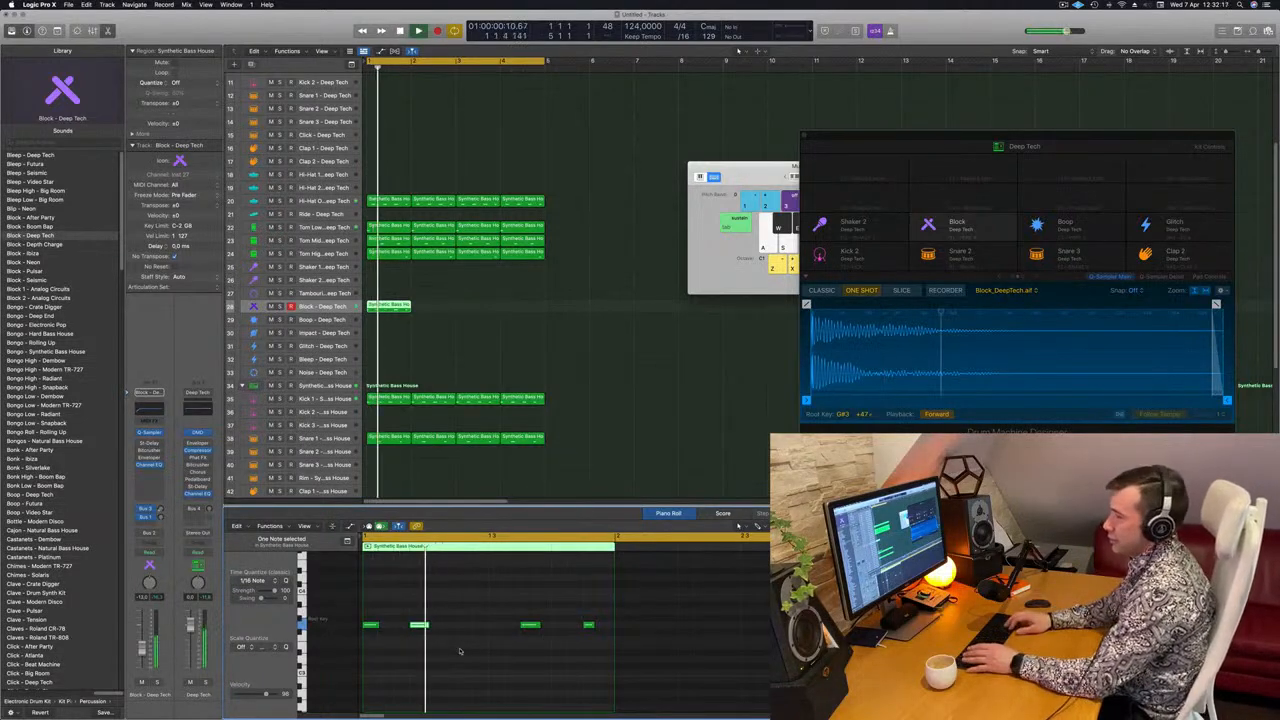
left_click_drag(496, 607, 550, 645)
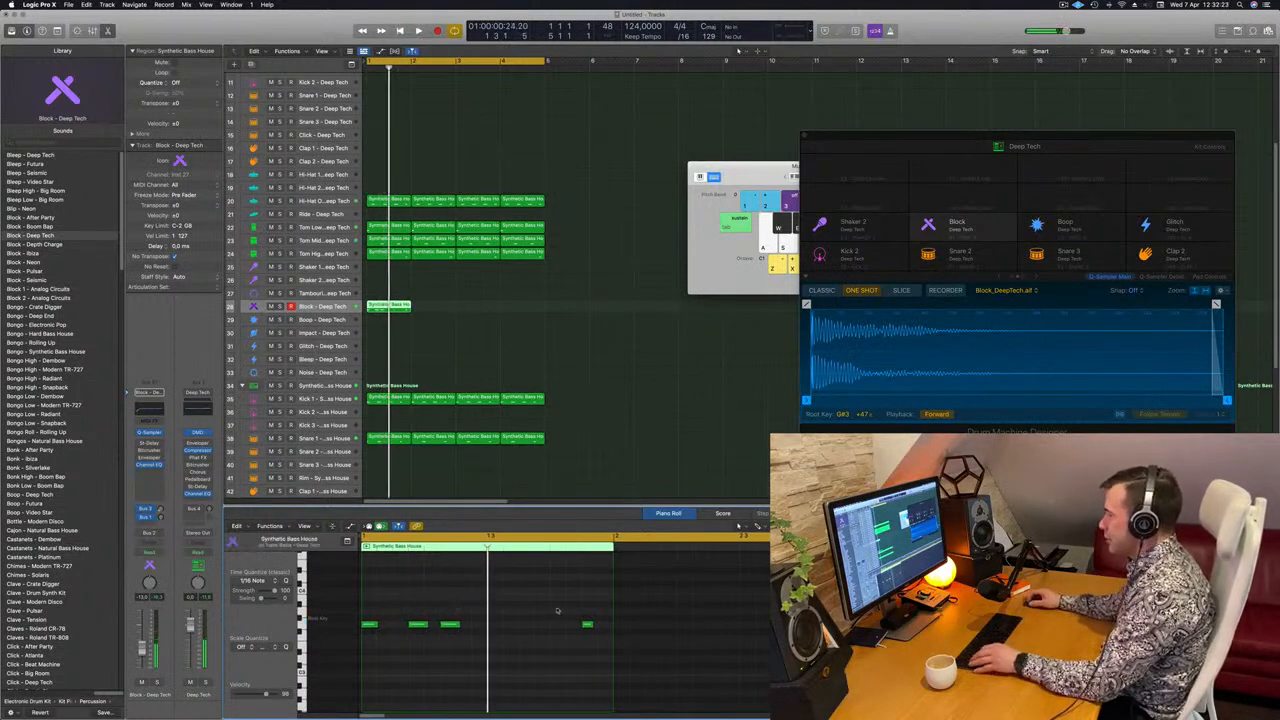
Delete the last note of the Block region and copy the remaining three notes into the second half of the bar.
key("Delete")
left_click_drag(506, 596, 362, 658)
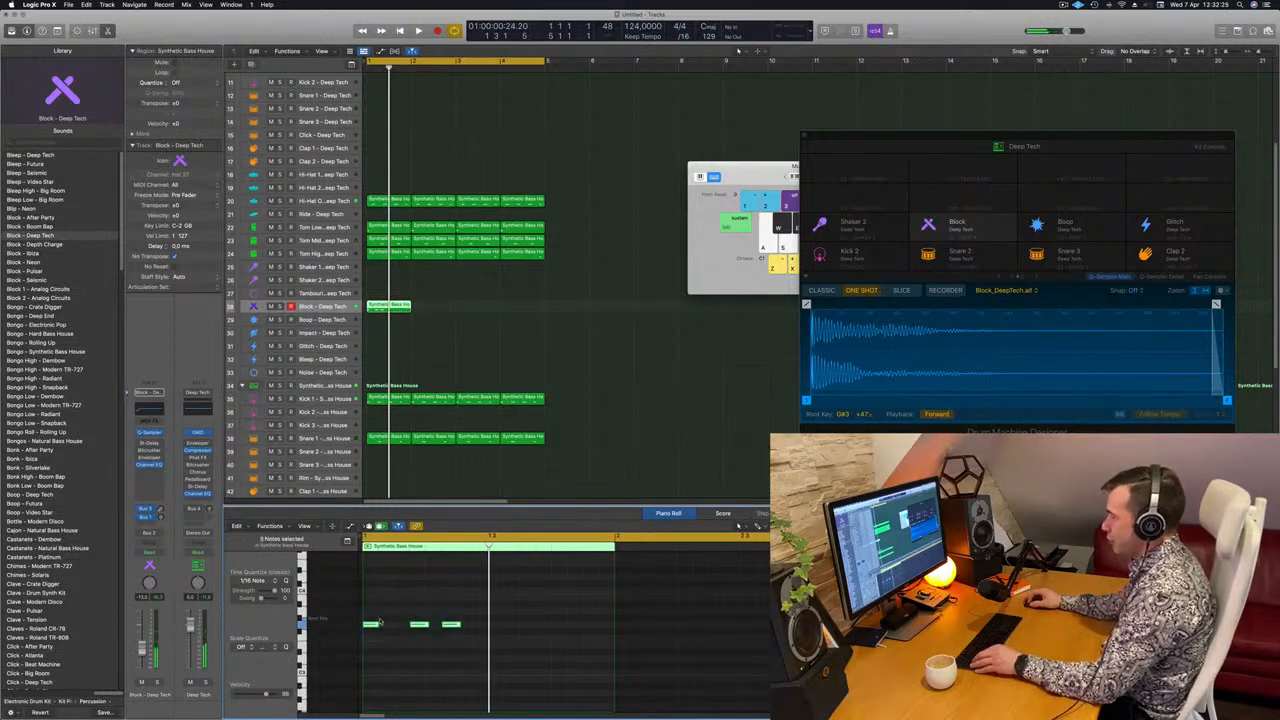
key("super+v")
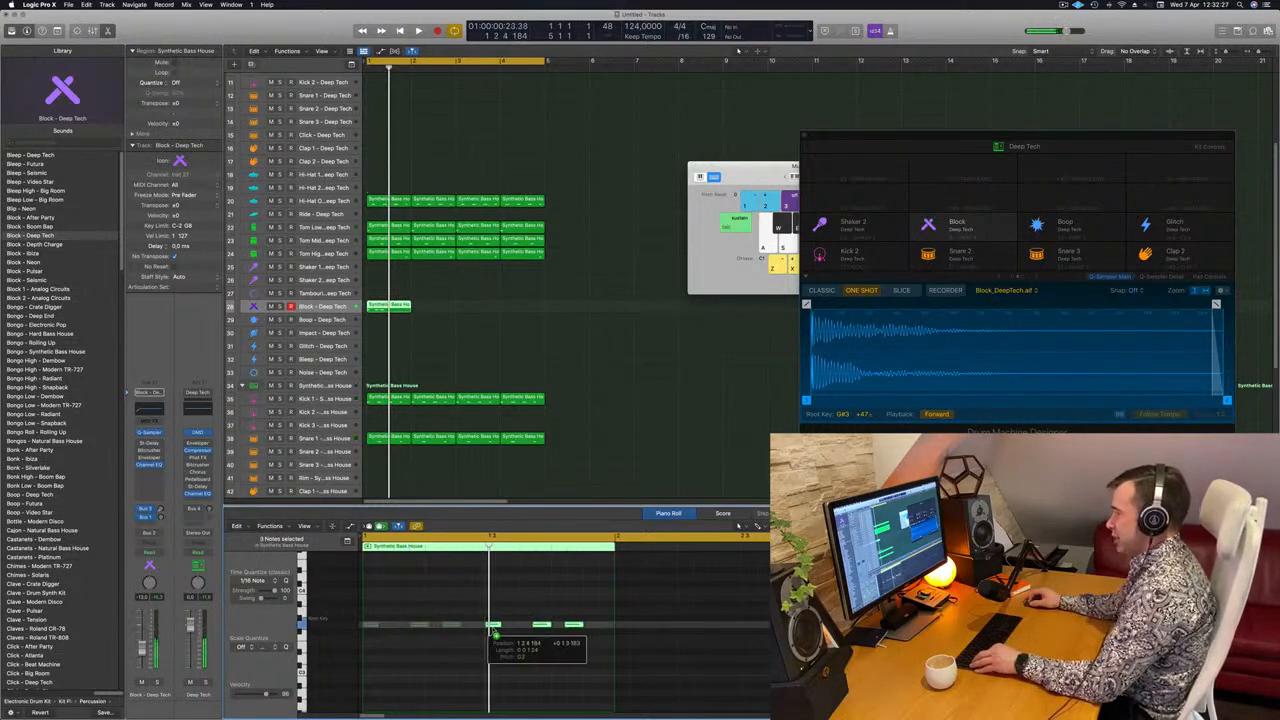
left_click_drag(495, 635, 496, 632)
key("space")
scroll(460, 640, "left", 3)
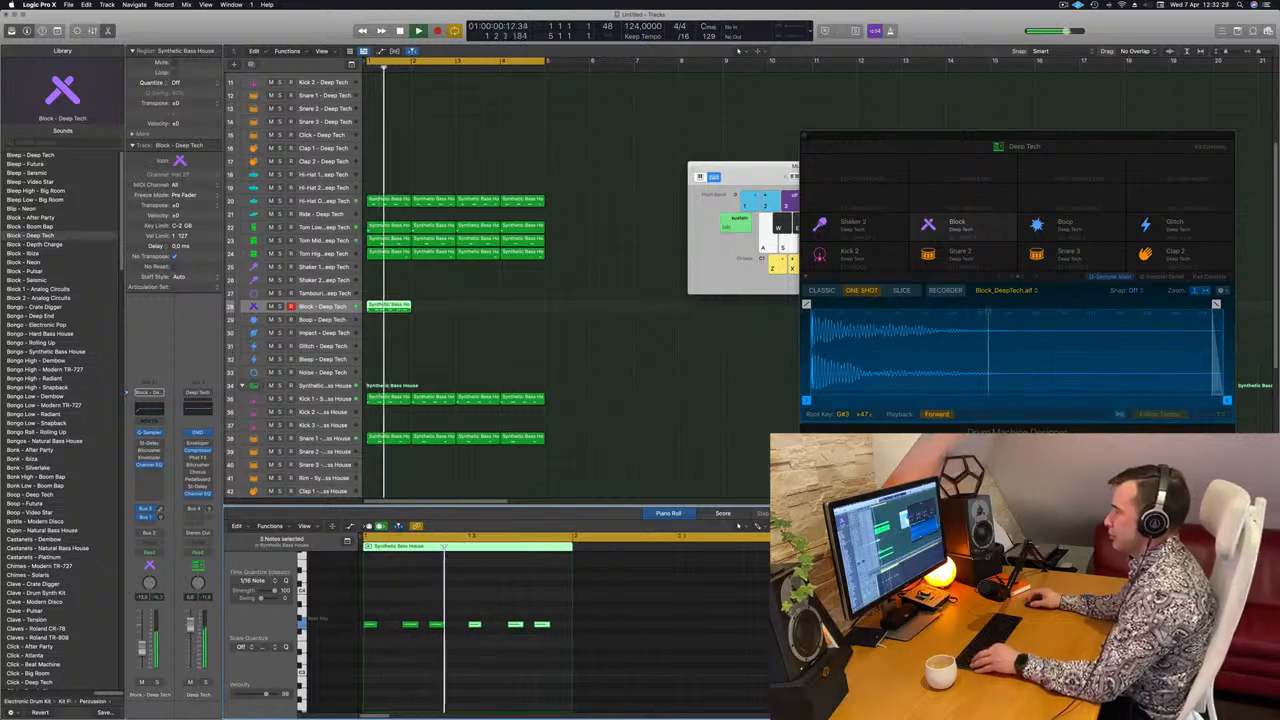
Add a copy of the third Block note right after it and two extra notes at the end of the bar.
left_click(433, 625)
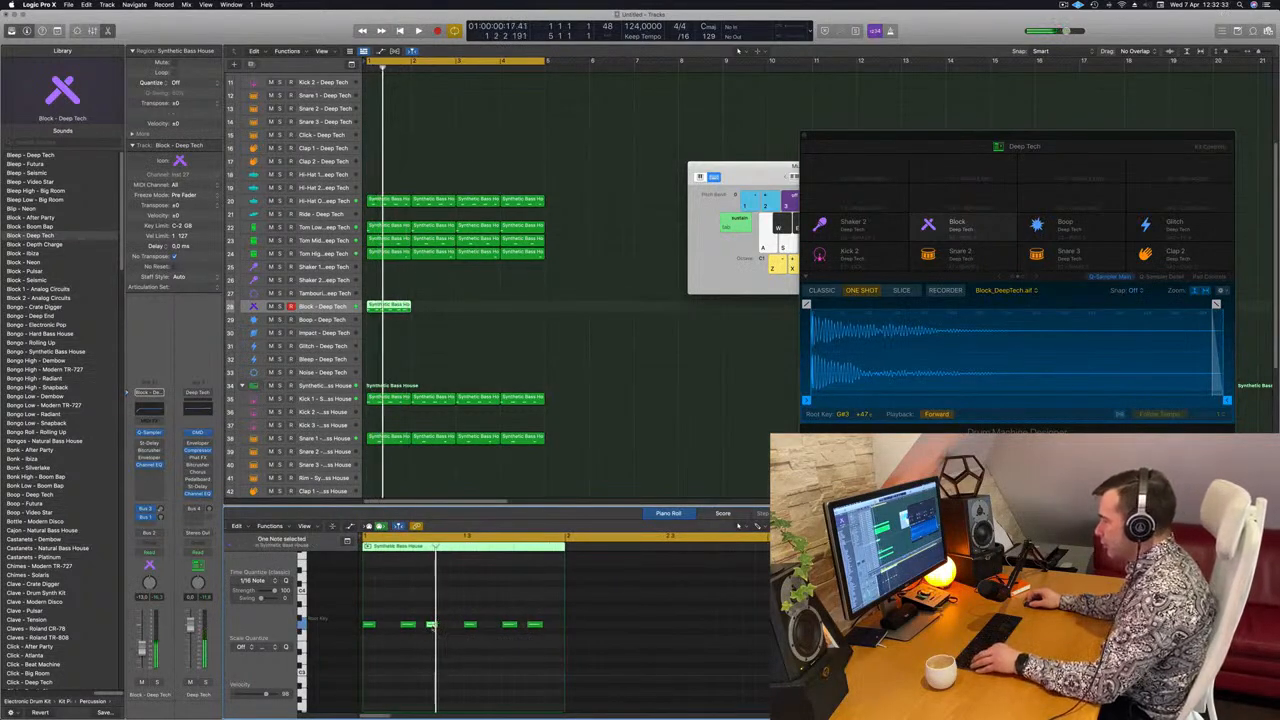
mouse_move(433, 626)
left_mouse_down()
mouse_move(446, 634)
mouse_move(430, 633)
left_mouse_up()
key("space")
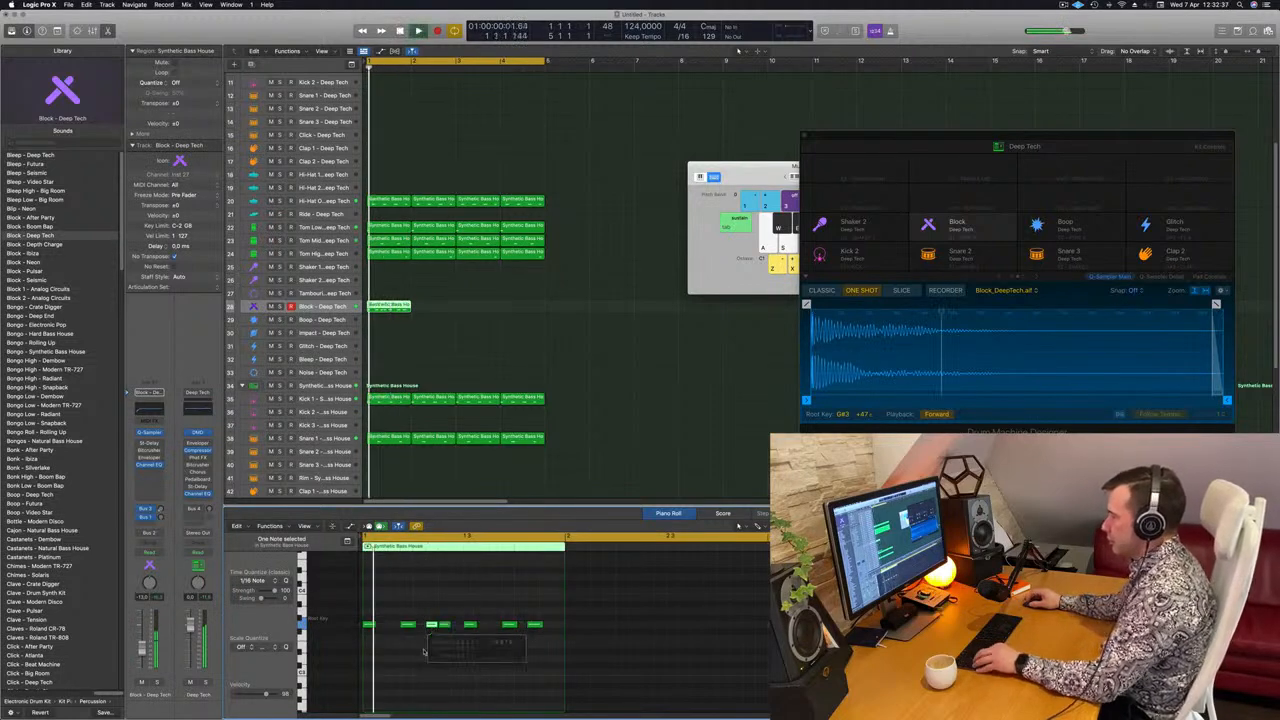
scroll(394, 688, "left", 2)
scroll(395, 690, "right", 2)
scroll(410, 689, "right", 1)
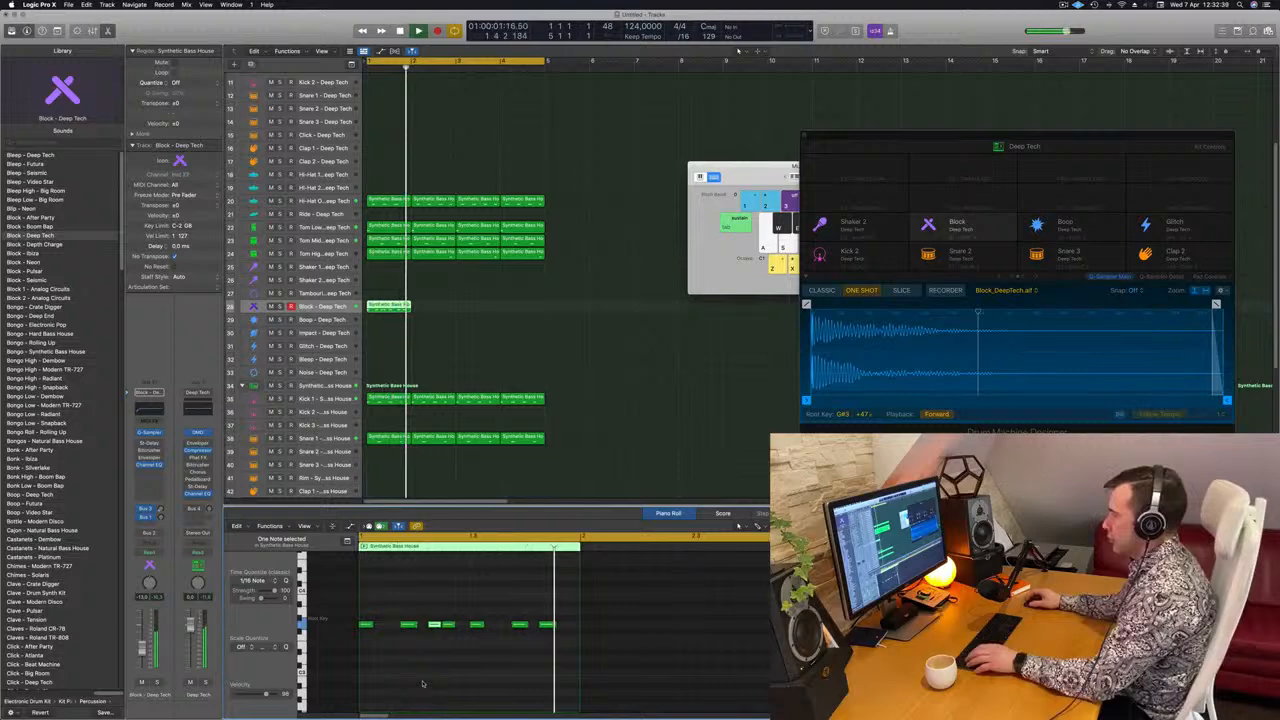
left_click(556, 626)
left_click_drag(556, 626, 577, 634)
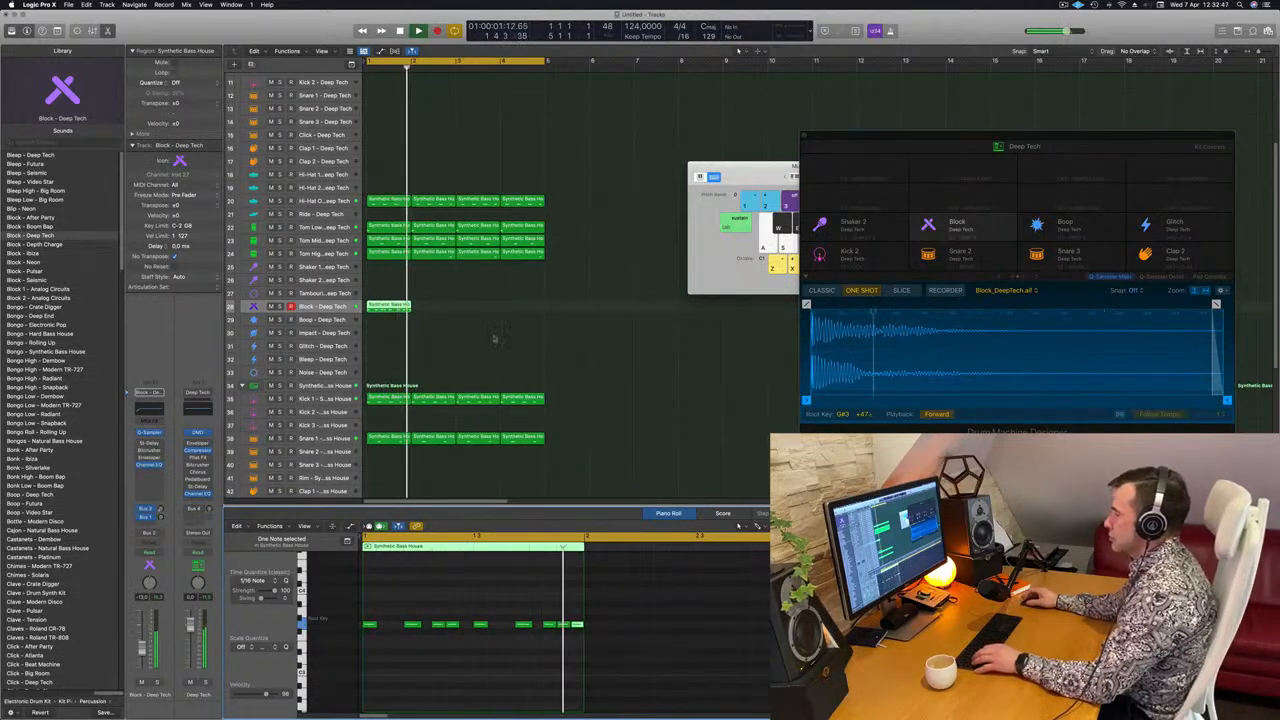
Duplicate the finished one-bar Block region to fill all four bars.
left_click_drag(404, 310, 446, 314)
mouse_move(466, 319)
left_mouse_down()
mouse_move(395, 311)
mouse_move(502, 318)
mouse_move(487, 319)
left_mouse_up()
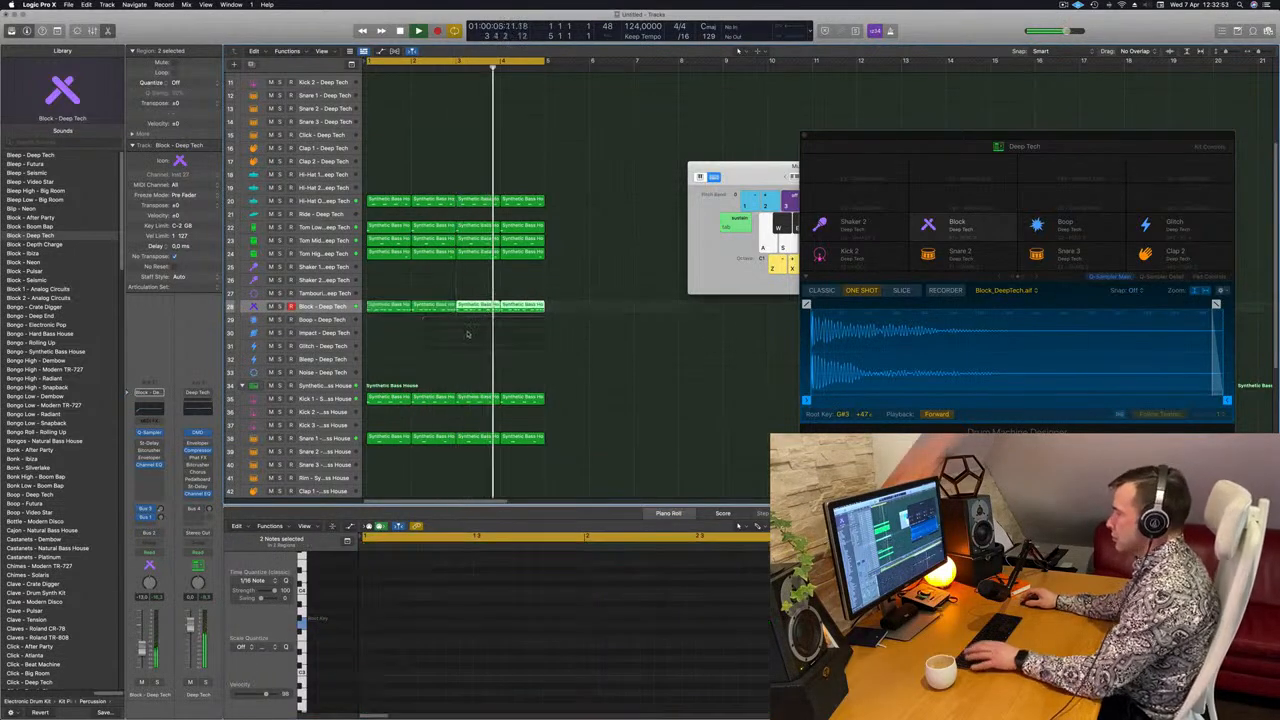
scroll(466, 337, "left", 3)
scroll(407, 342, "right", 4)
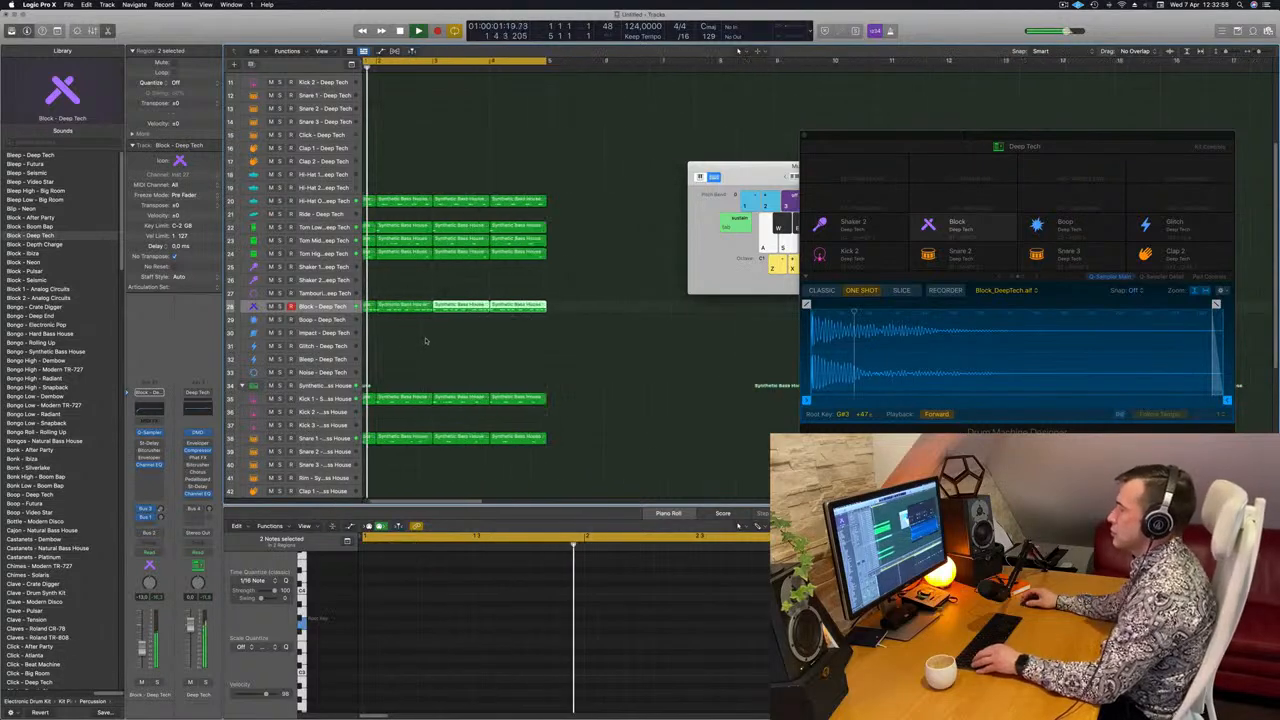
scroll(426, 342, "left", 3)
Select all the Block track's regions and lower the track's volume while the loop plays from the start.
left_click(320, 309)
key("Return")
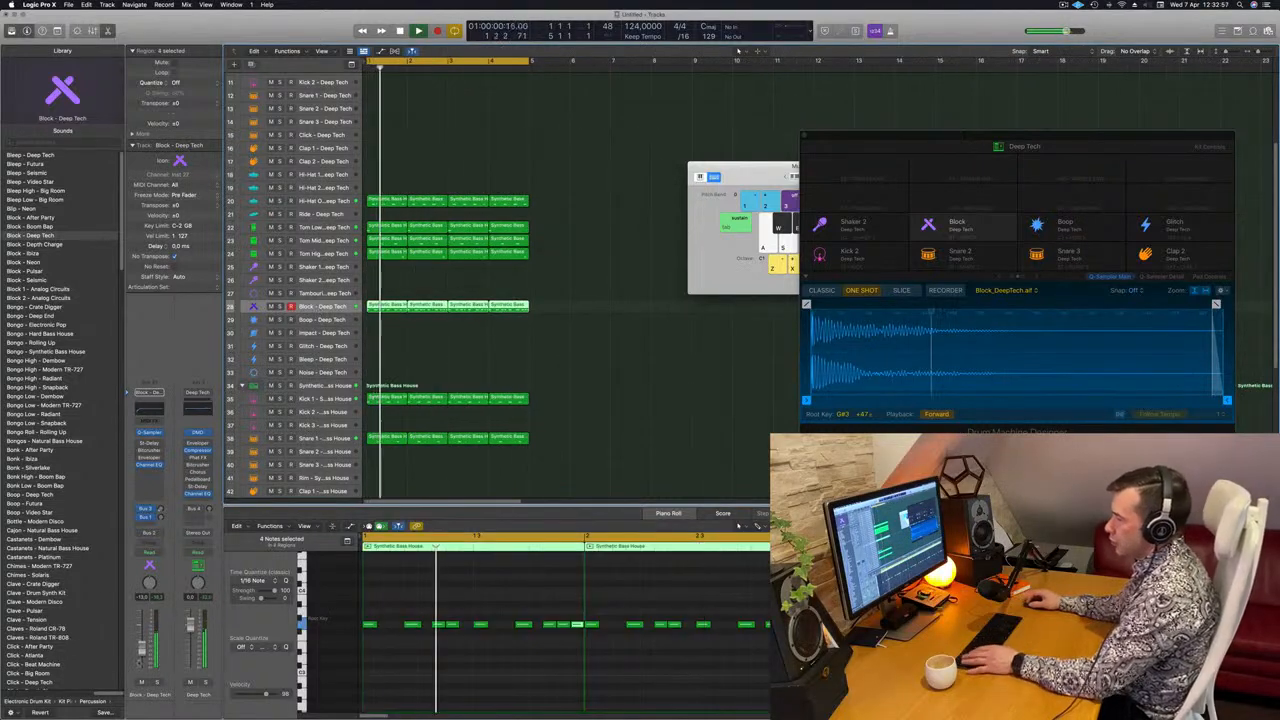
key("Return")
left_click_drag(142, 649, 142, 667)
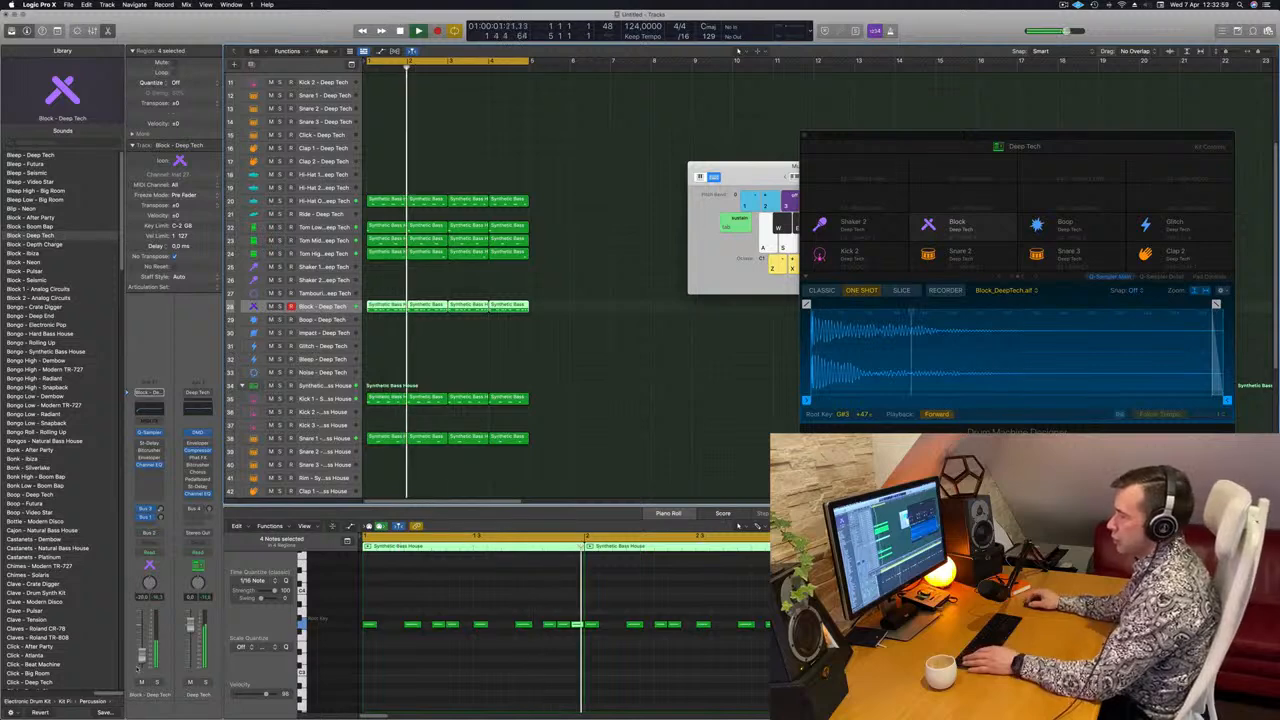
key("Return")
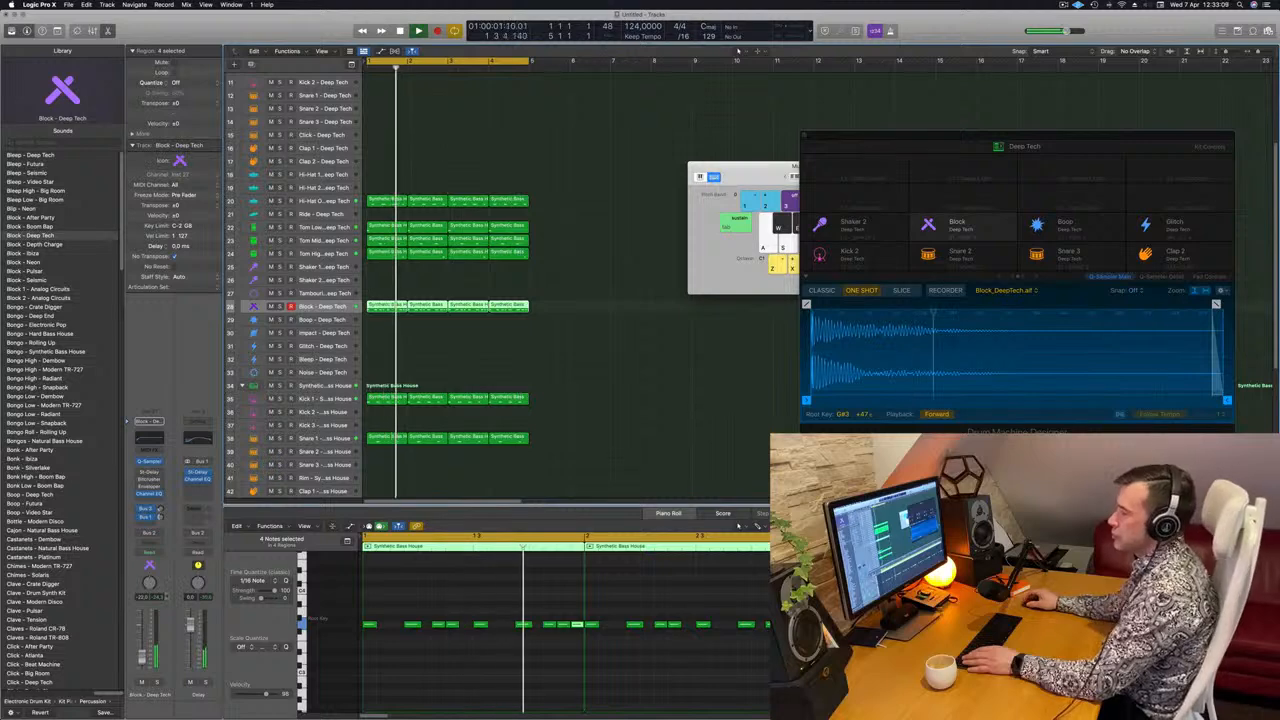
Open the Block track's Quick Sampler during playback, lower the Coarse pitch and raise the pitch envelope depth.
key("super+Up")
key("super+Up")
key("super+Up")
key("super+Up")
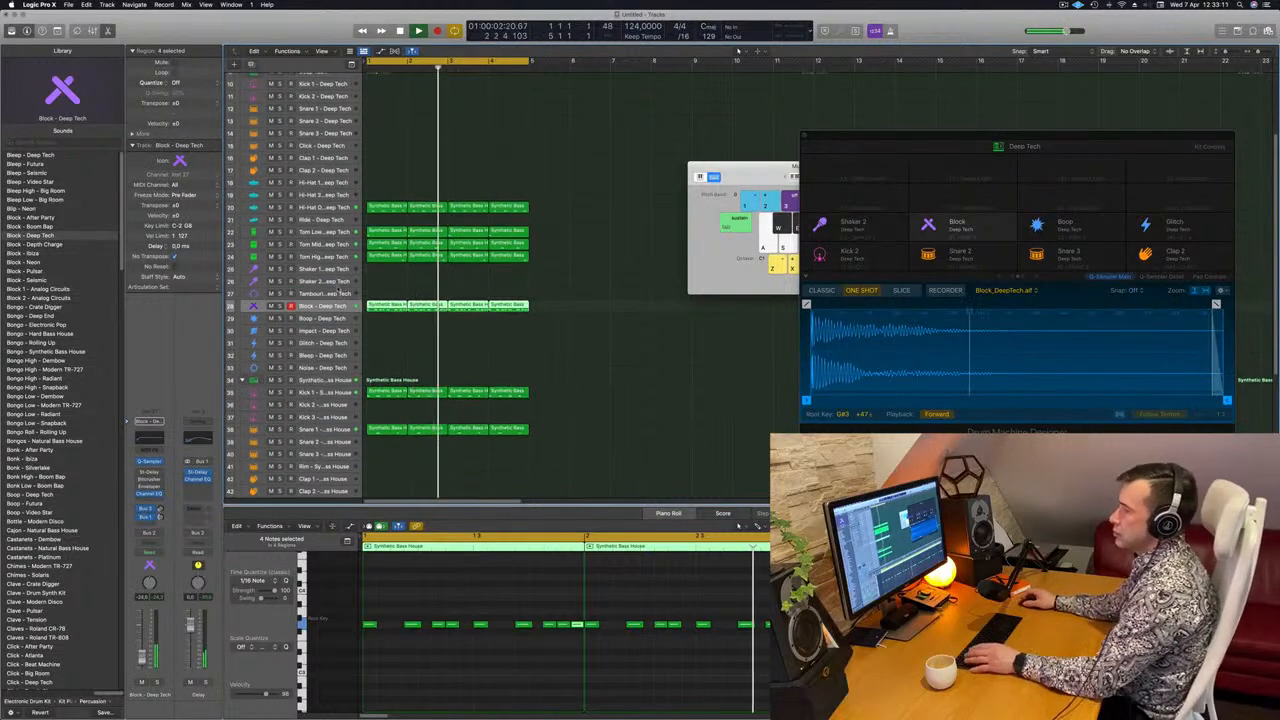
left_click(391, 673)
key("space")
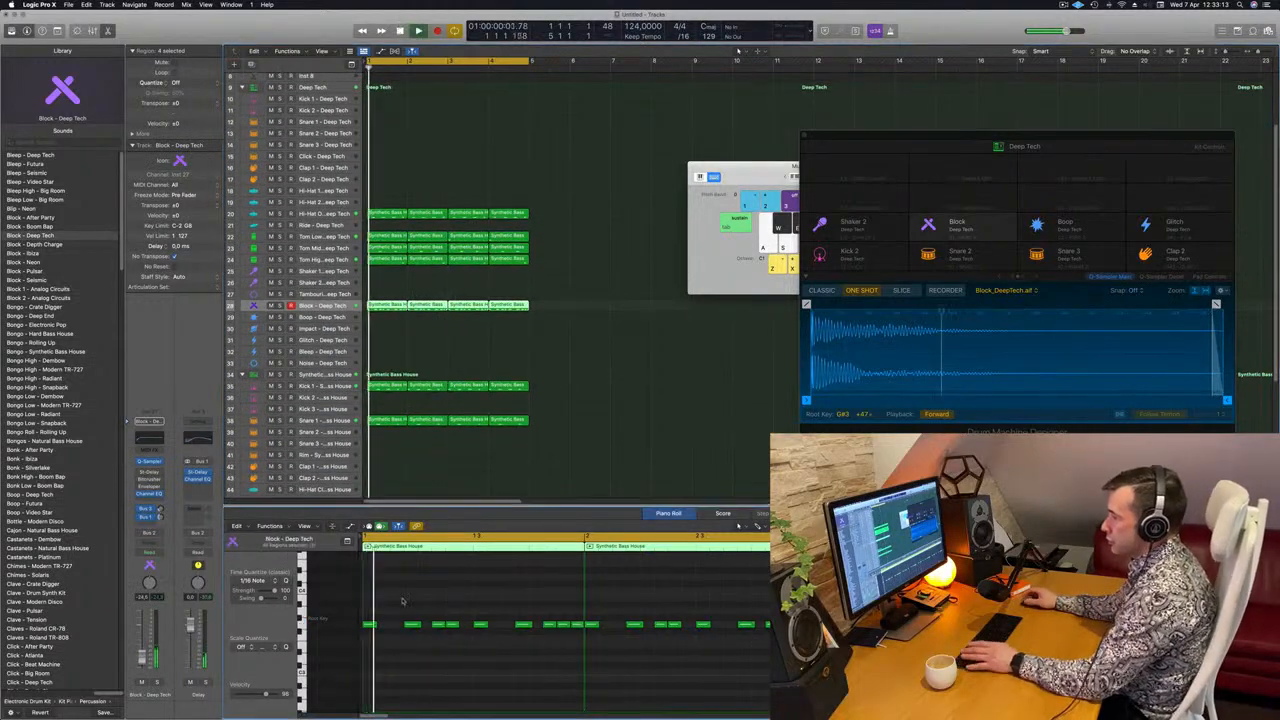
key("space")
key("space")
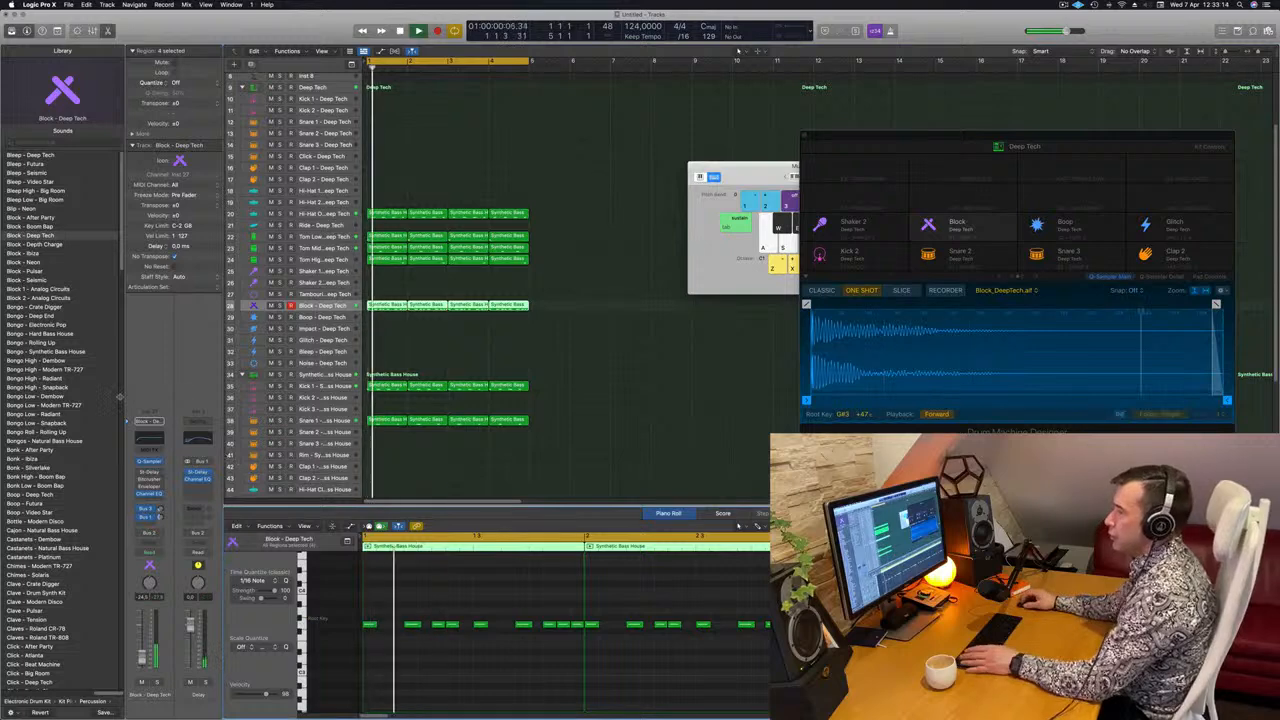
left_click(149, 467)
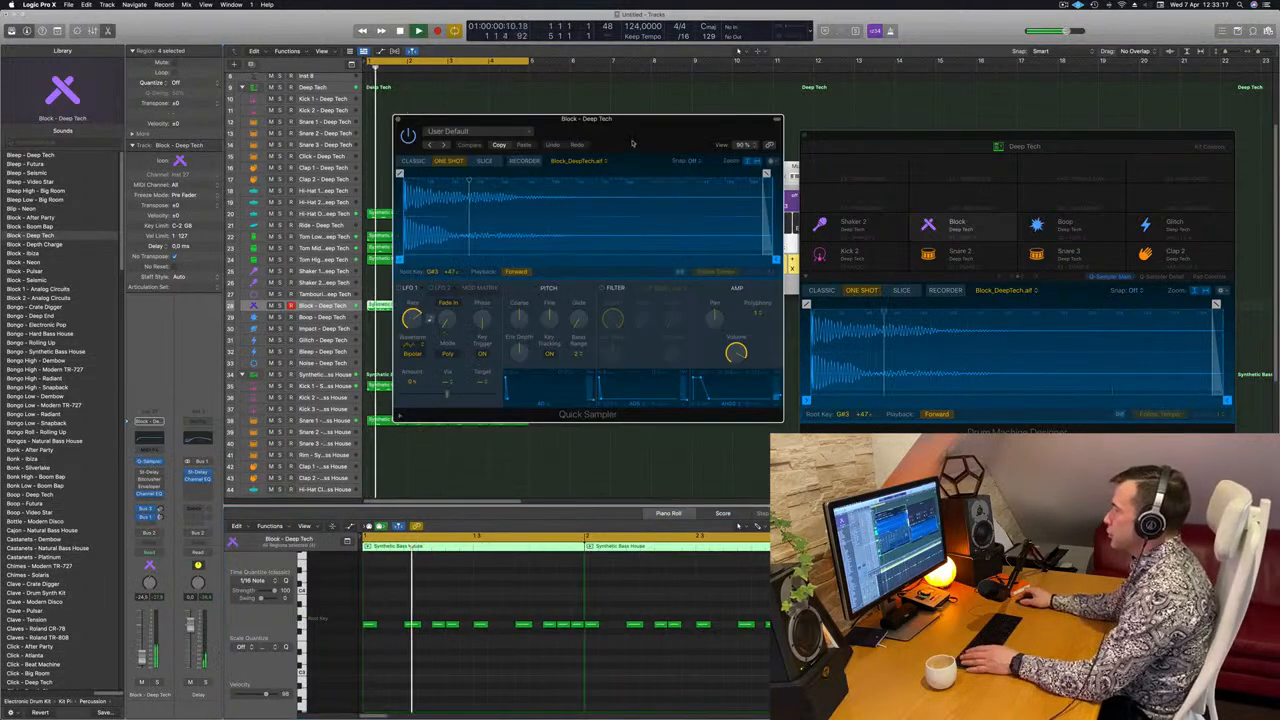
left_click_drag(634, 138, 626, 144)
left_click_drag(511, 325, 512, 337)
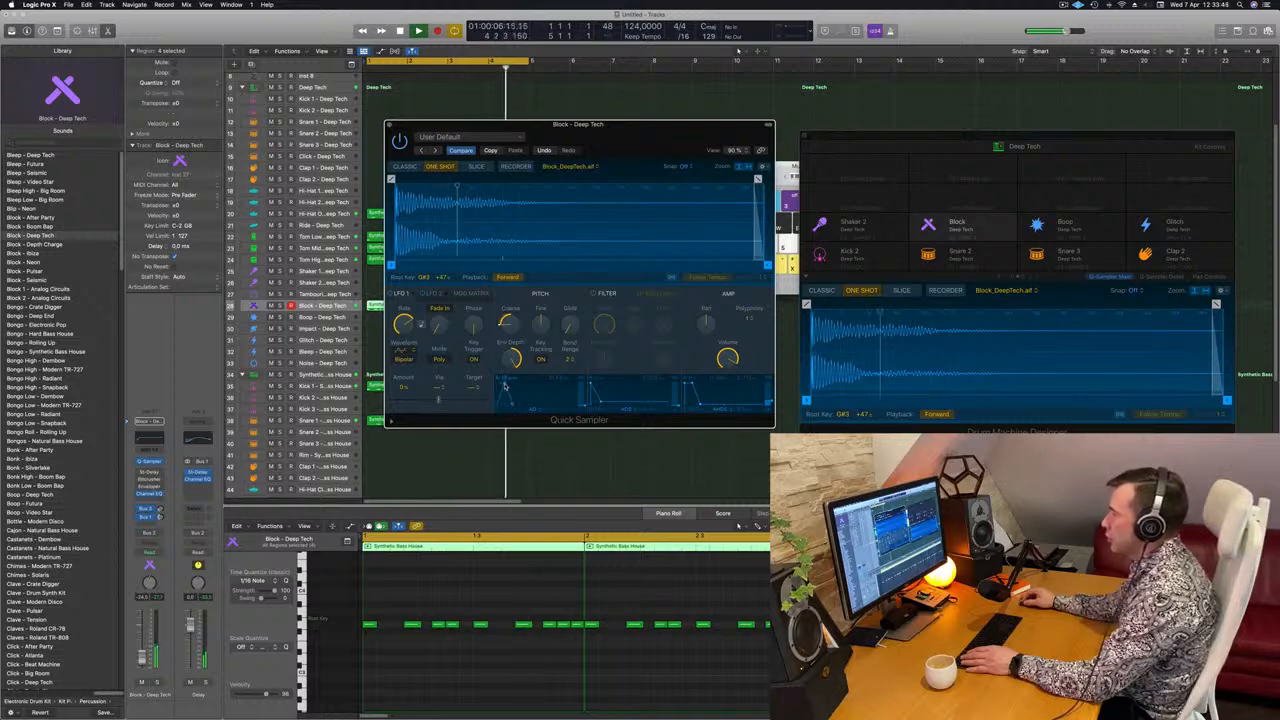
Lengthen the pitch envelope in the Block track's Quick Sampler and fine-tune its Coarse pitch and envelope depth.
left_click_drag(629, 139, 705, 131)
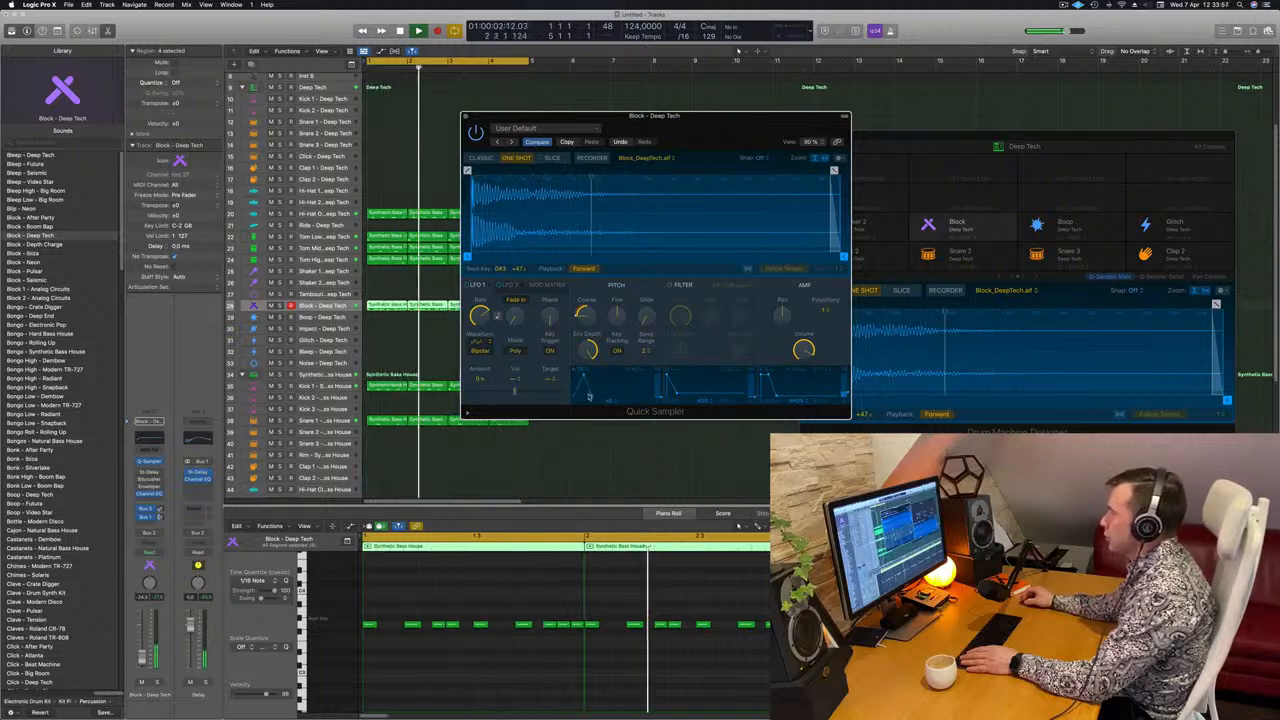
left_click_drag(592, 396, 629, 394)
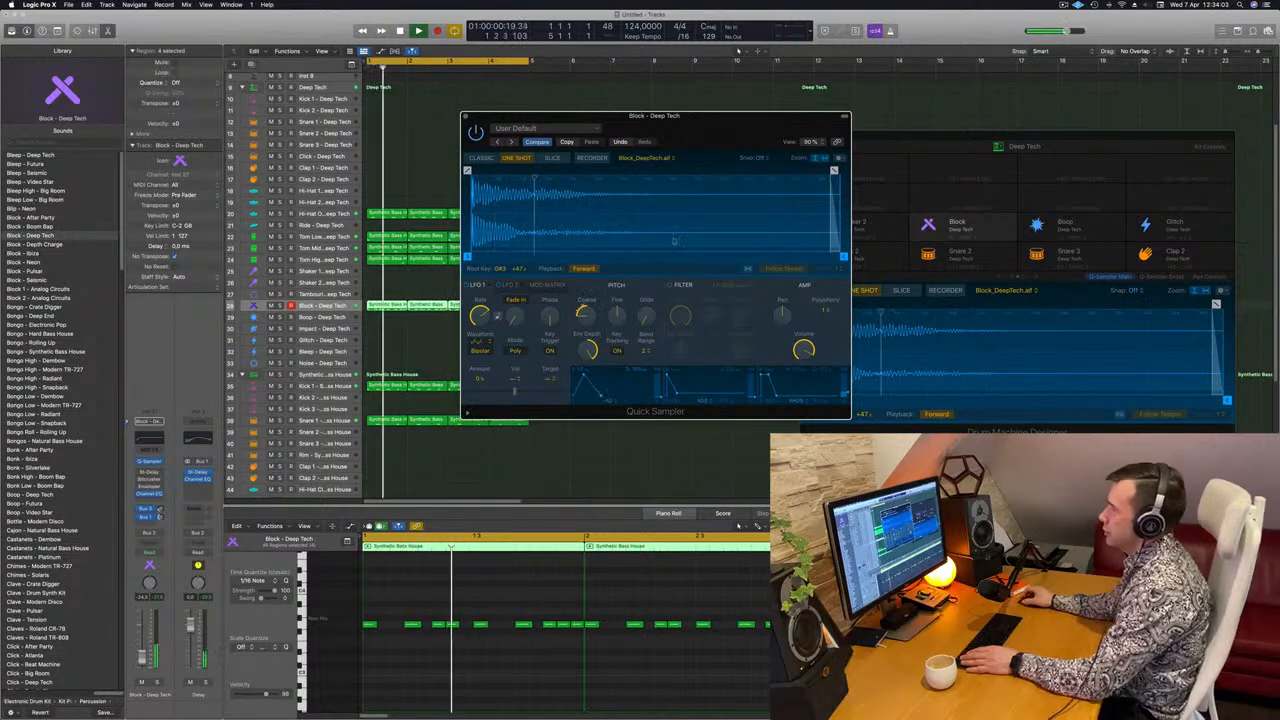
left_click_drag(693, 130, 651, 134)
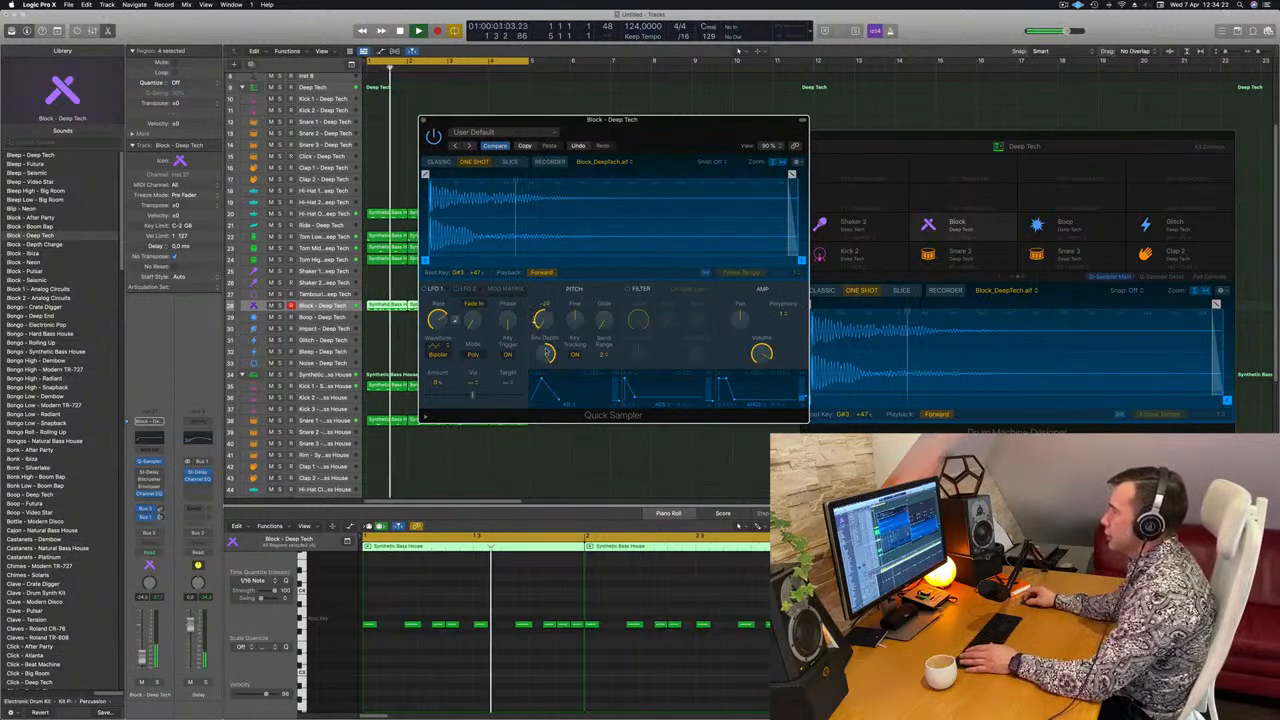
mouse_move(546, 355)
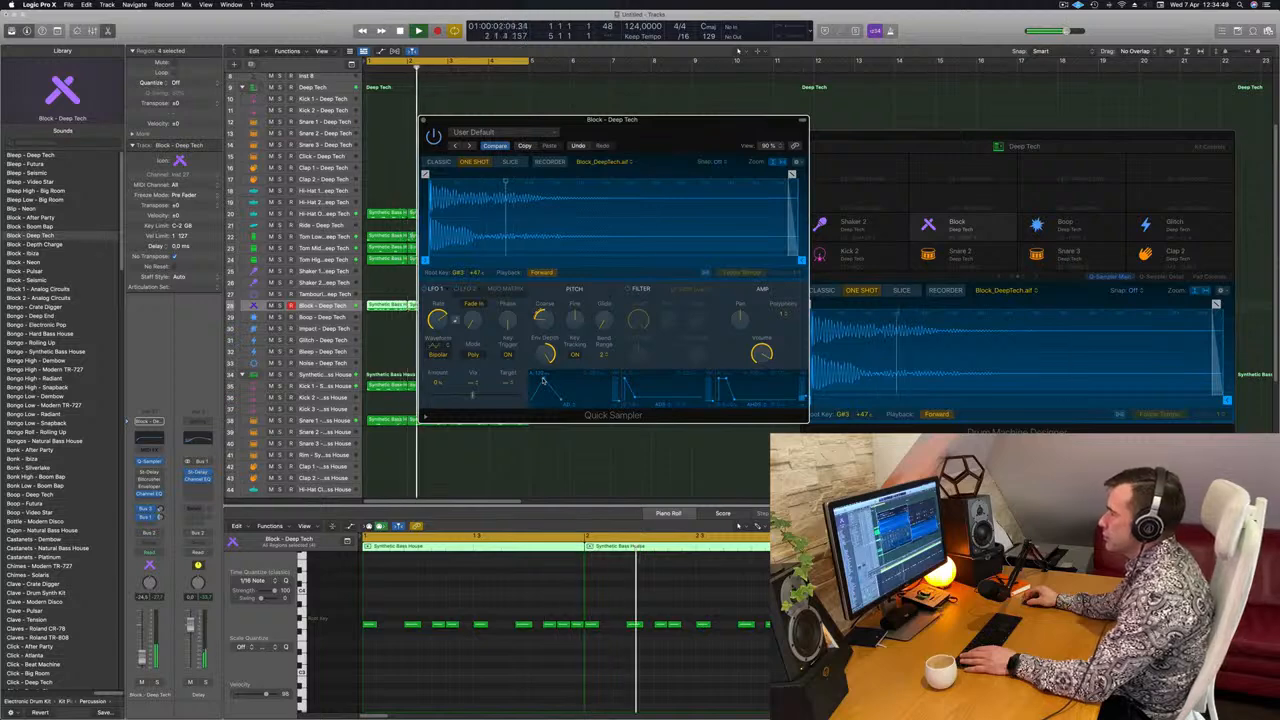
Try raising the pitch Glide and switching Key Tracking off in the Block track's Quick Sampler.
left_click_drag(708, 143, 774, 161)
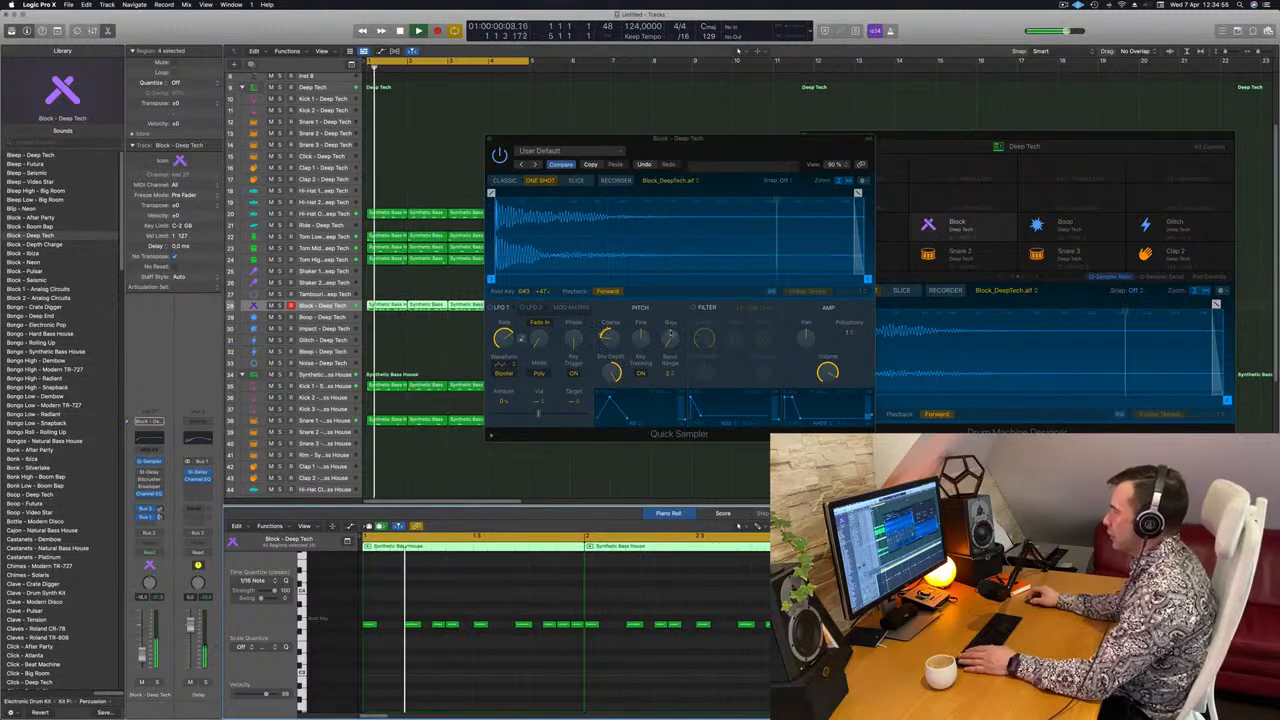
left_click_drag(673, 338, 677, 312)
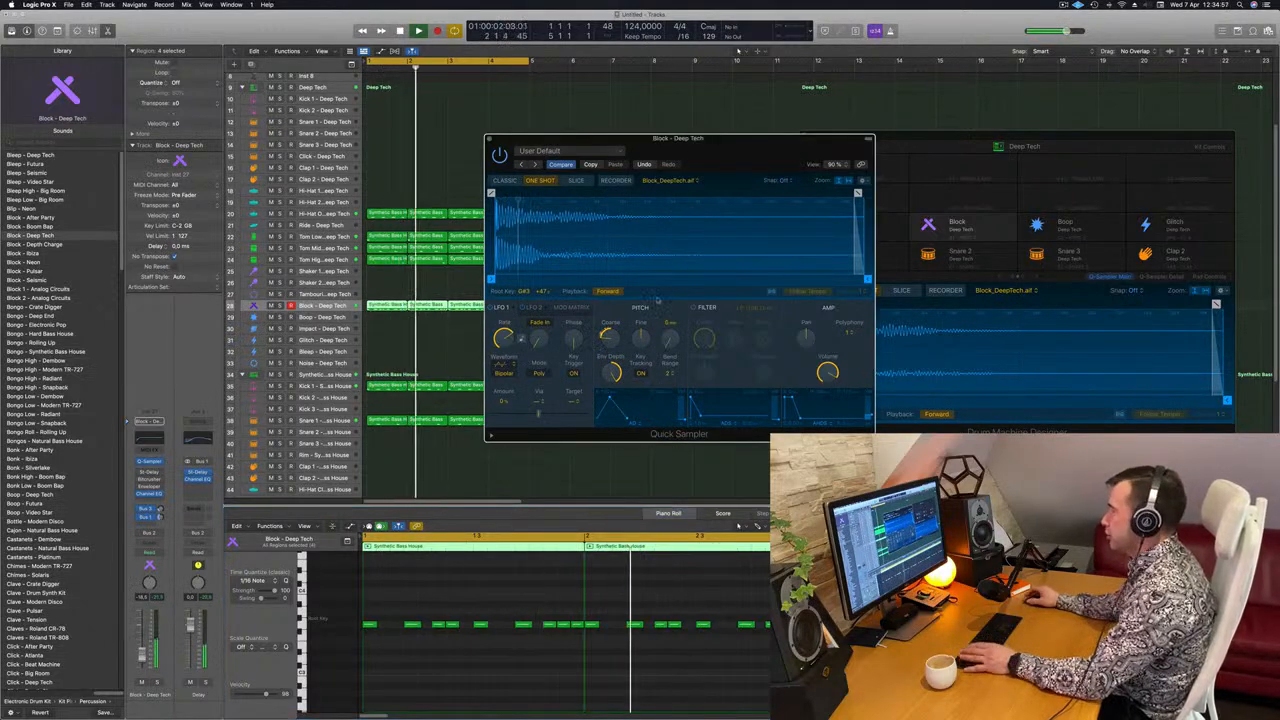
left_click(642, 374)
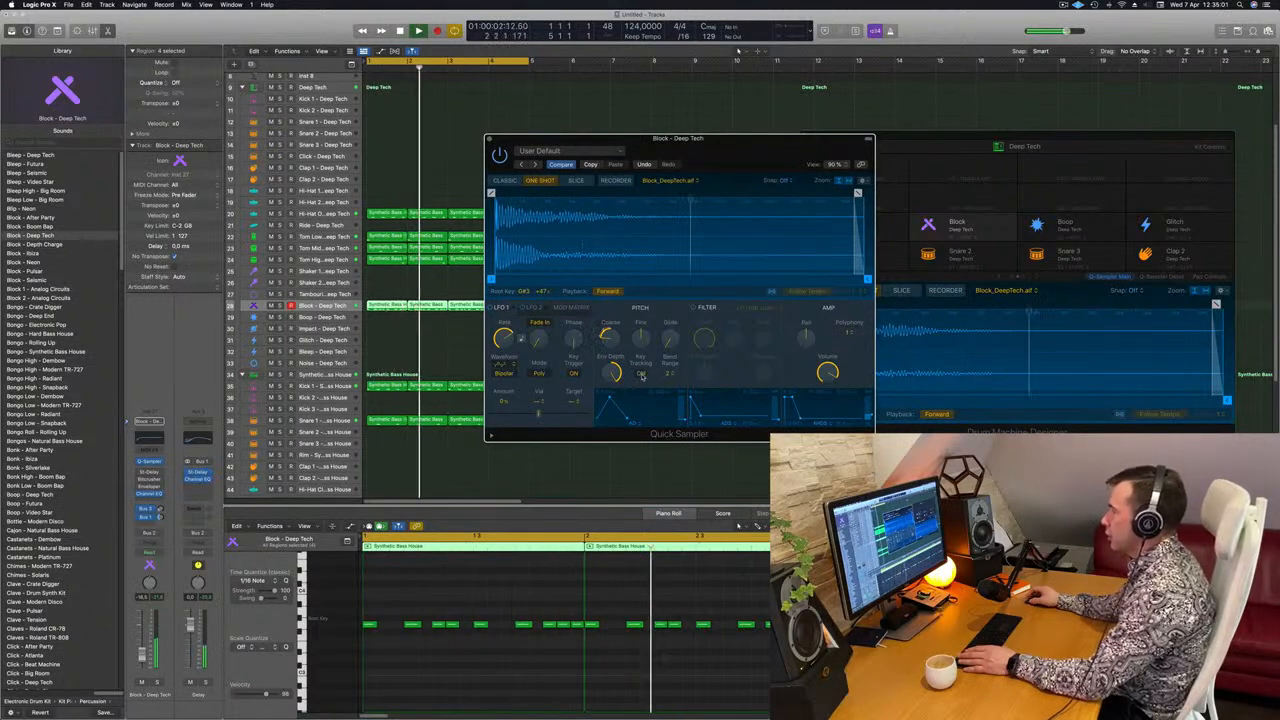
left_click(641, 374)
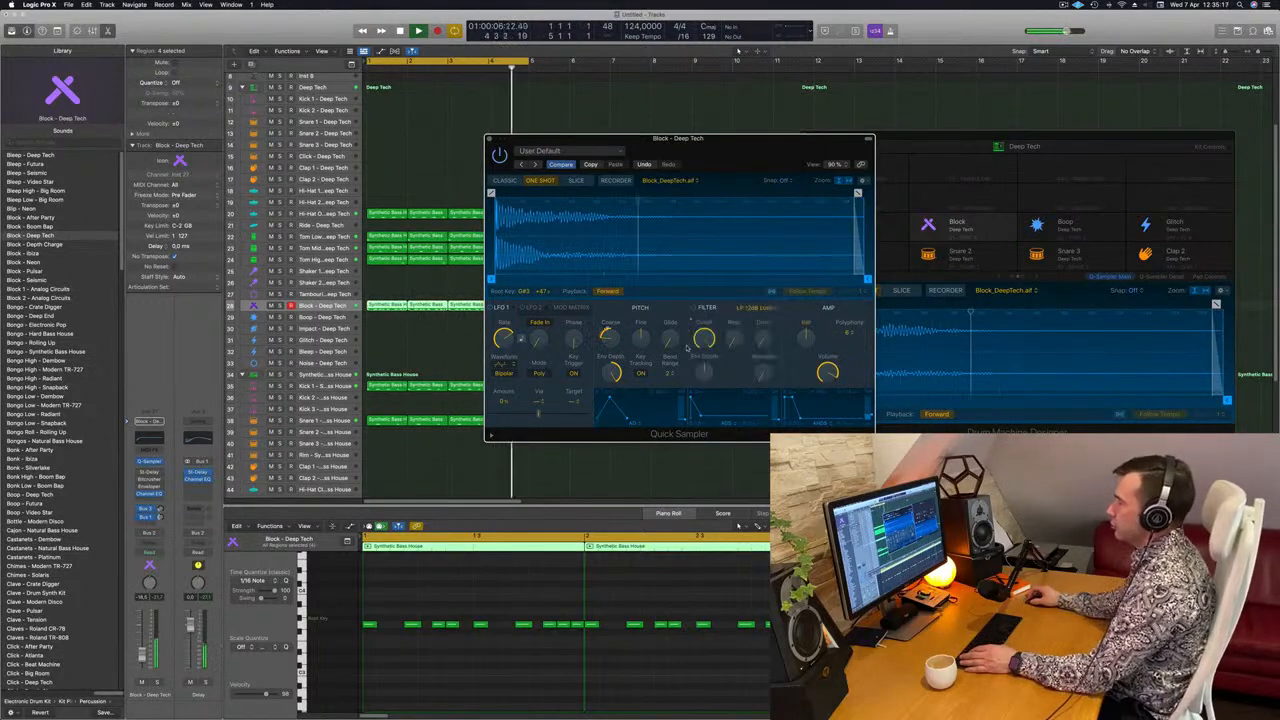
Enable the LP 12dB Lush filter in Quick Sampler, test its Cutoff, add a little Drive and close the plug-in.
left_click_drag(717, 331, 717, 371)
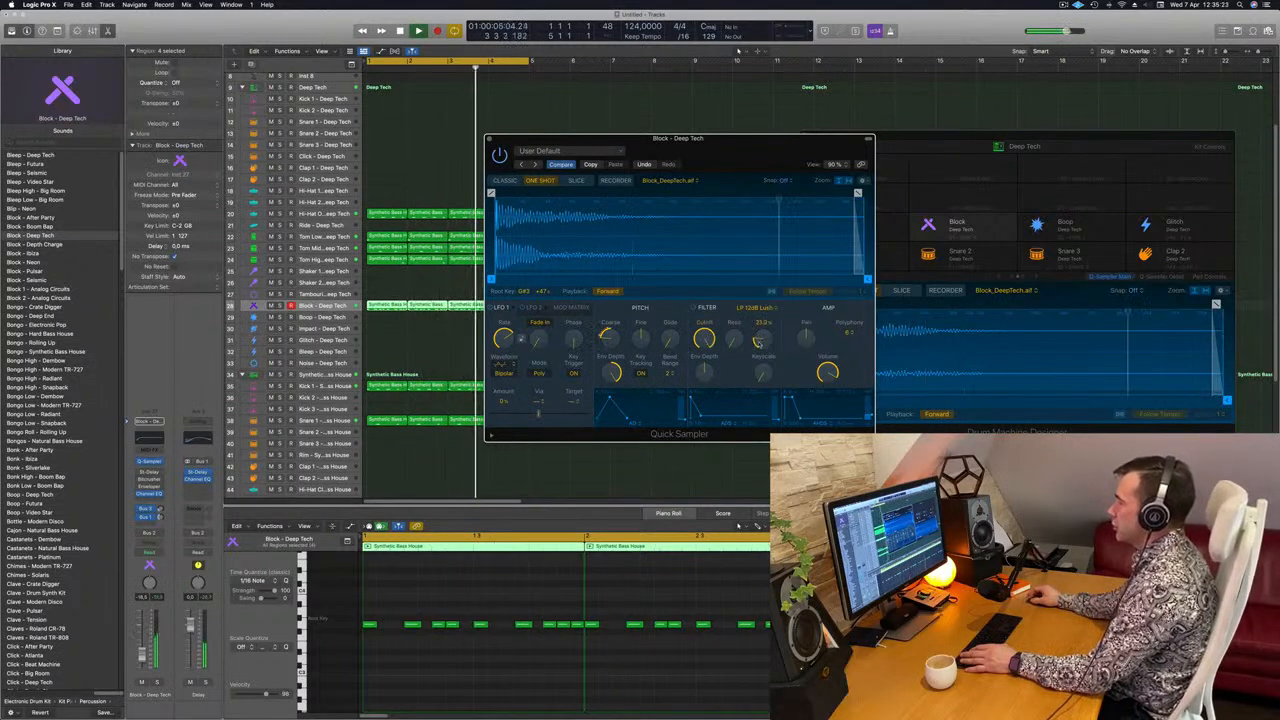
left_click_drag(757, 341, 760, 342)
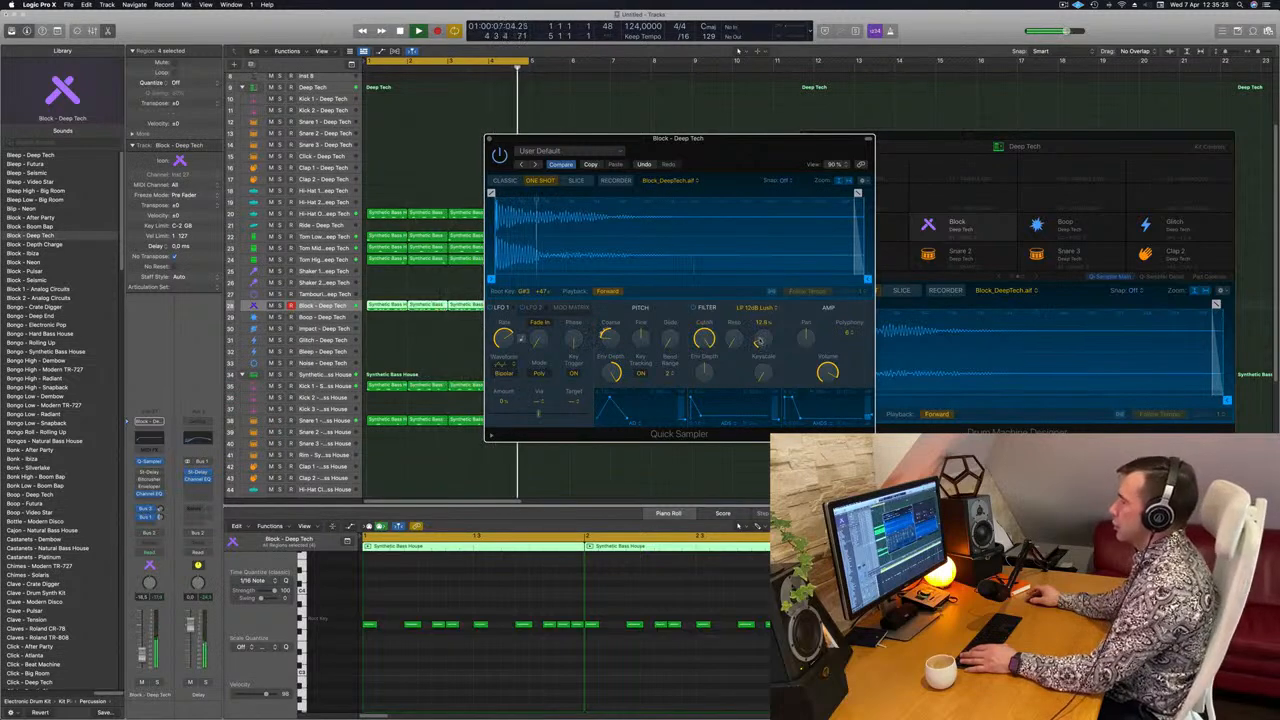
left_click_drag(714, 165, 635, 175)
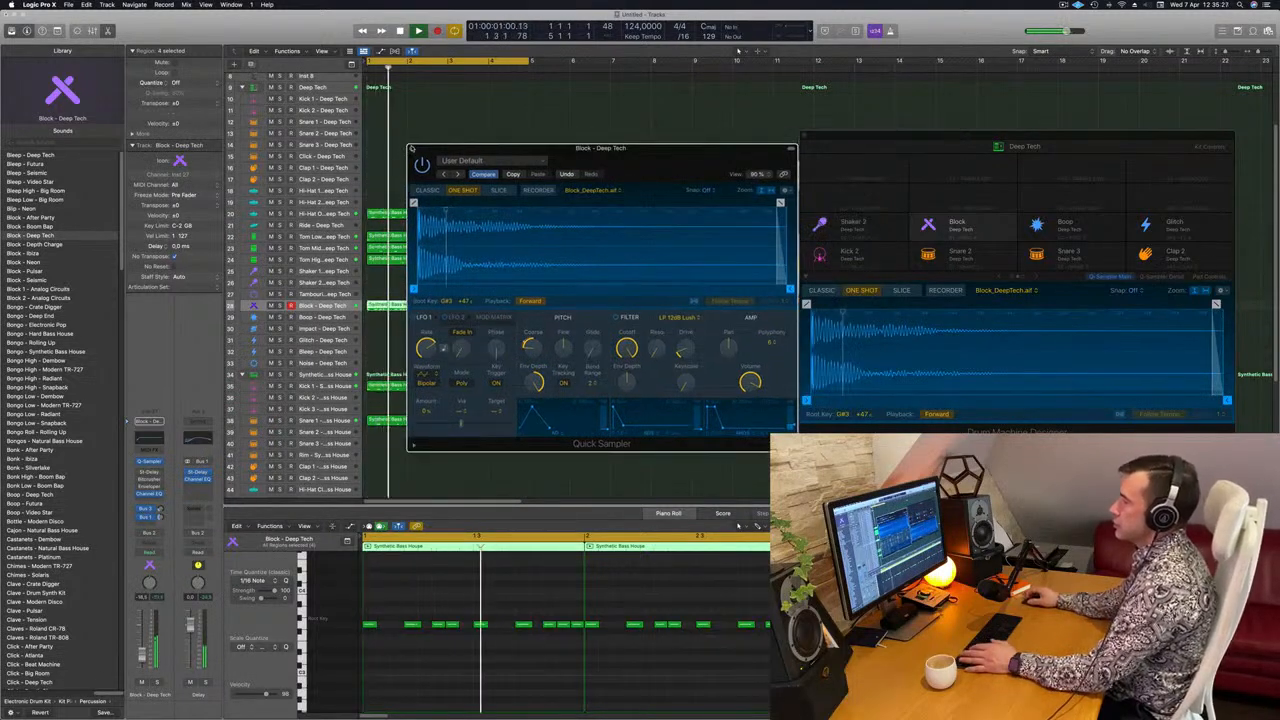
left_click(410, 148)
Replay the loop from the start and fine-tune the Block track's volume.
key("Return")
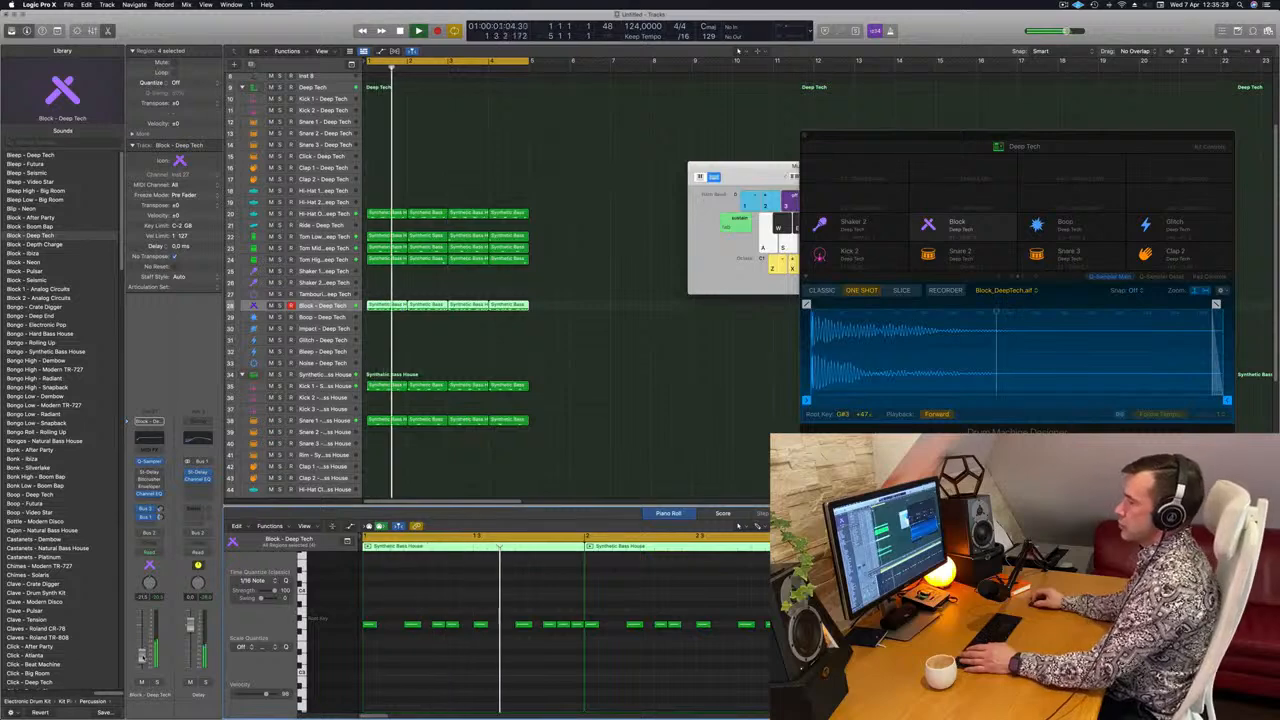
scroll(594, 411, "up", 2)
scroll(592, 405, "up", 5)
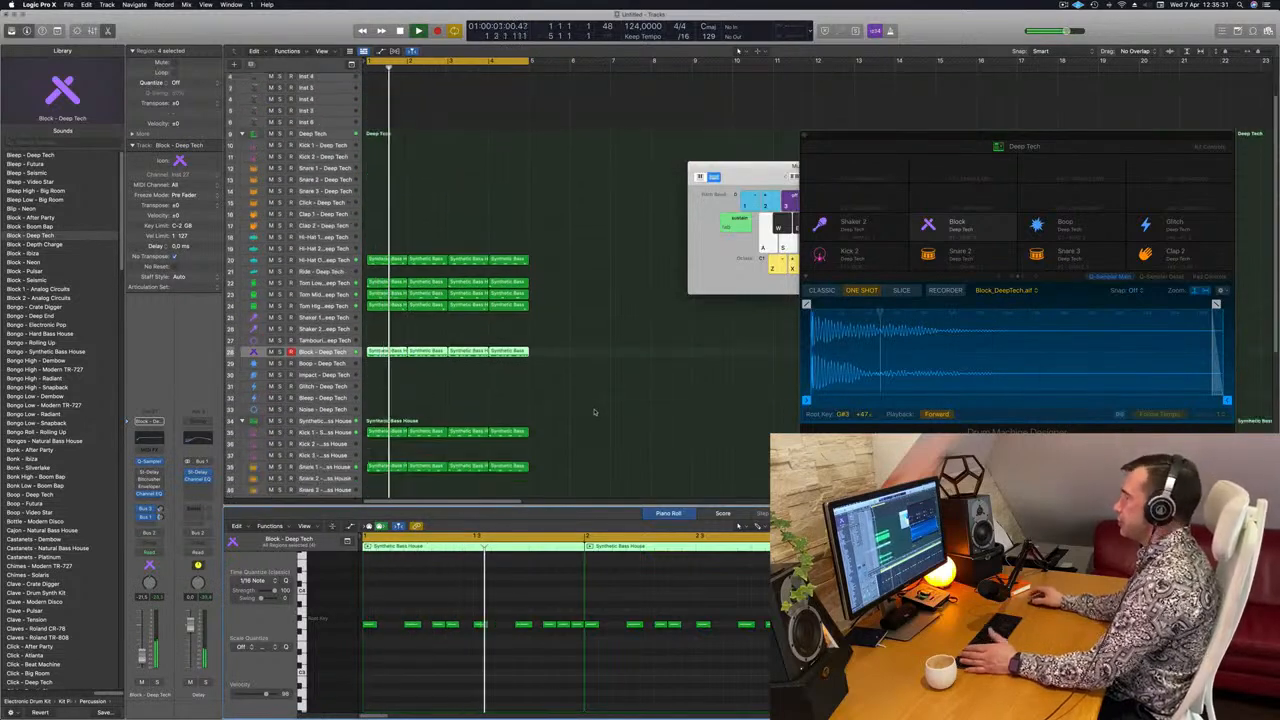
scroll(584, 357, "down", 4)
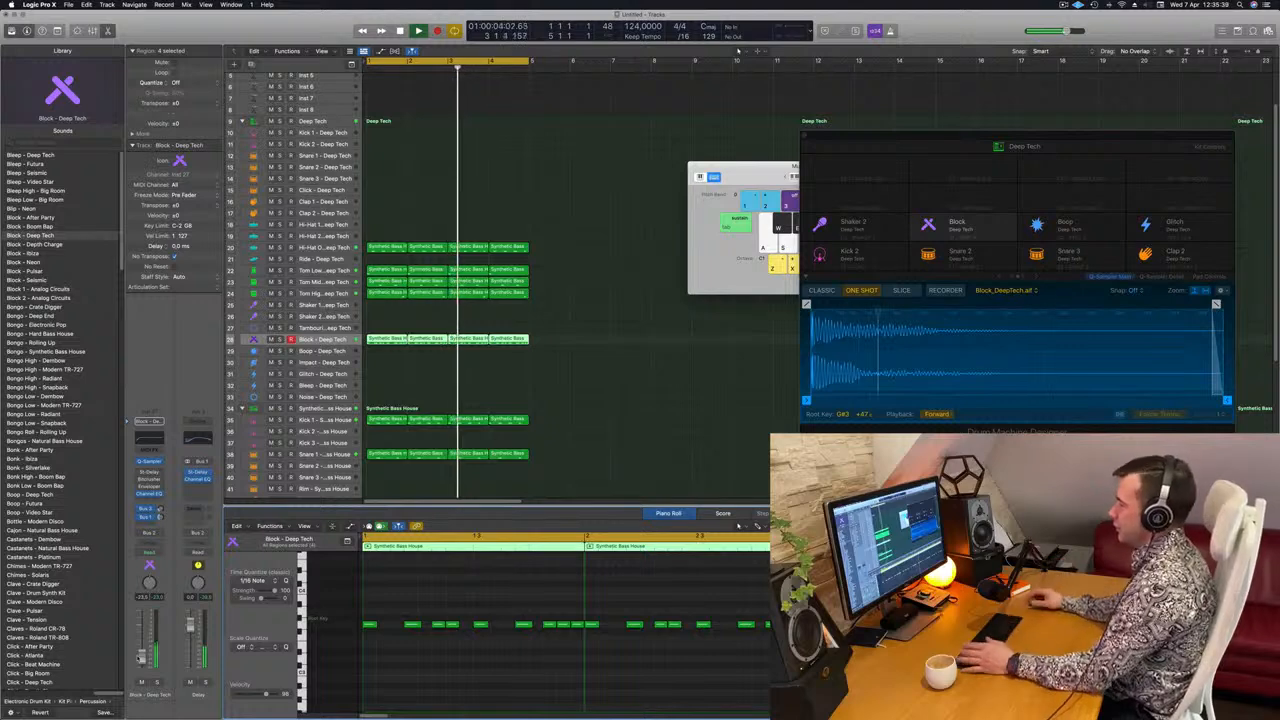
Copy the first Kick 1 region of Synthetic Bass House to the kit's Hi-Hat Closed track.
left_click(643, 352)
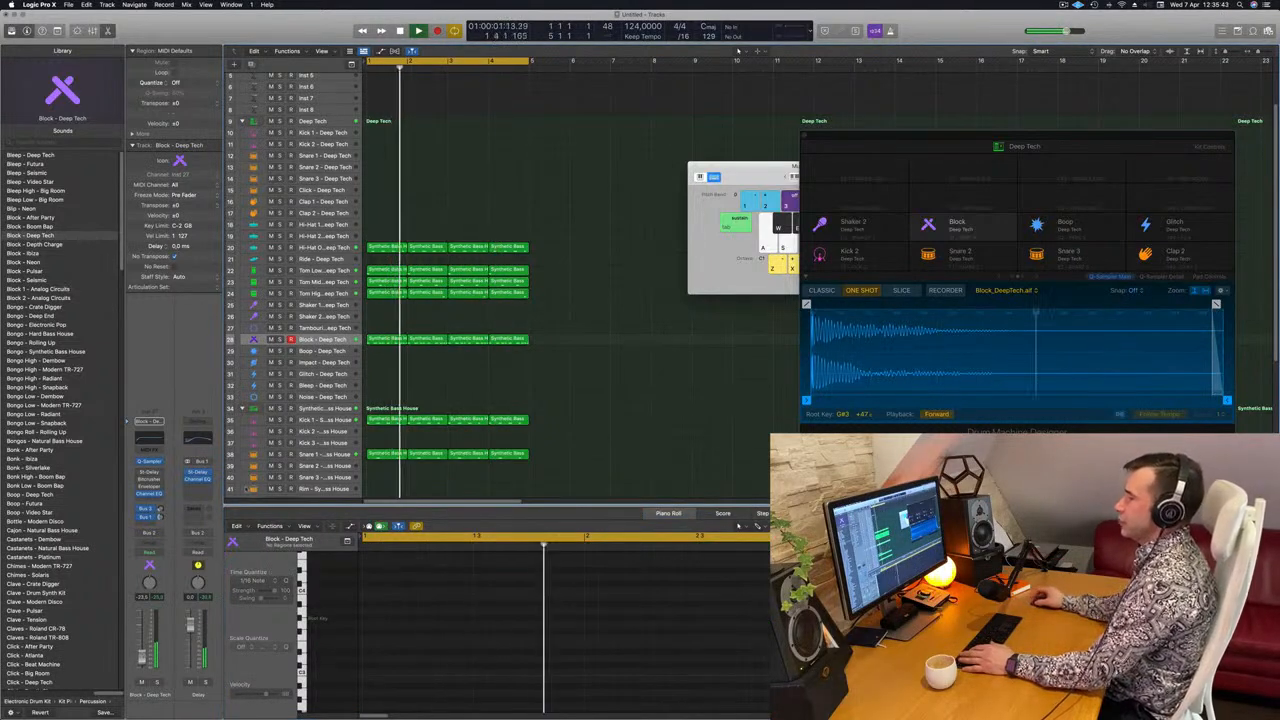
scroll(450, 280, "down", 2)
scroll(400, 300, "down", 5)
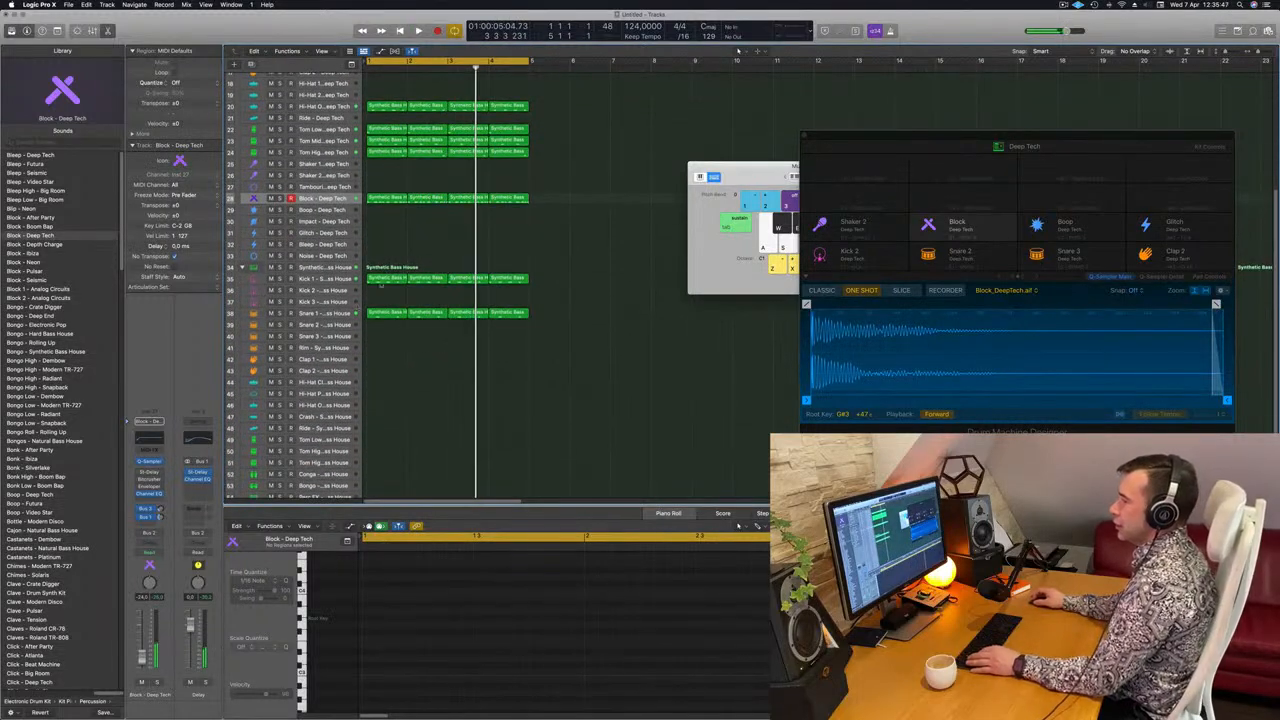
left_click_drag(380, 278, 390, 384)
Duplicate the four notes inside the Hi-Hat Closed region into a denser pattern and repeat the region across bars 1 to 4.
left_click_drag(401, 605, 611, 655)
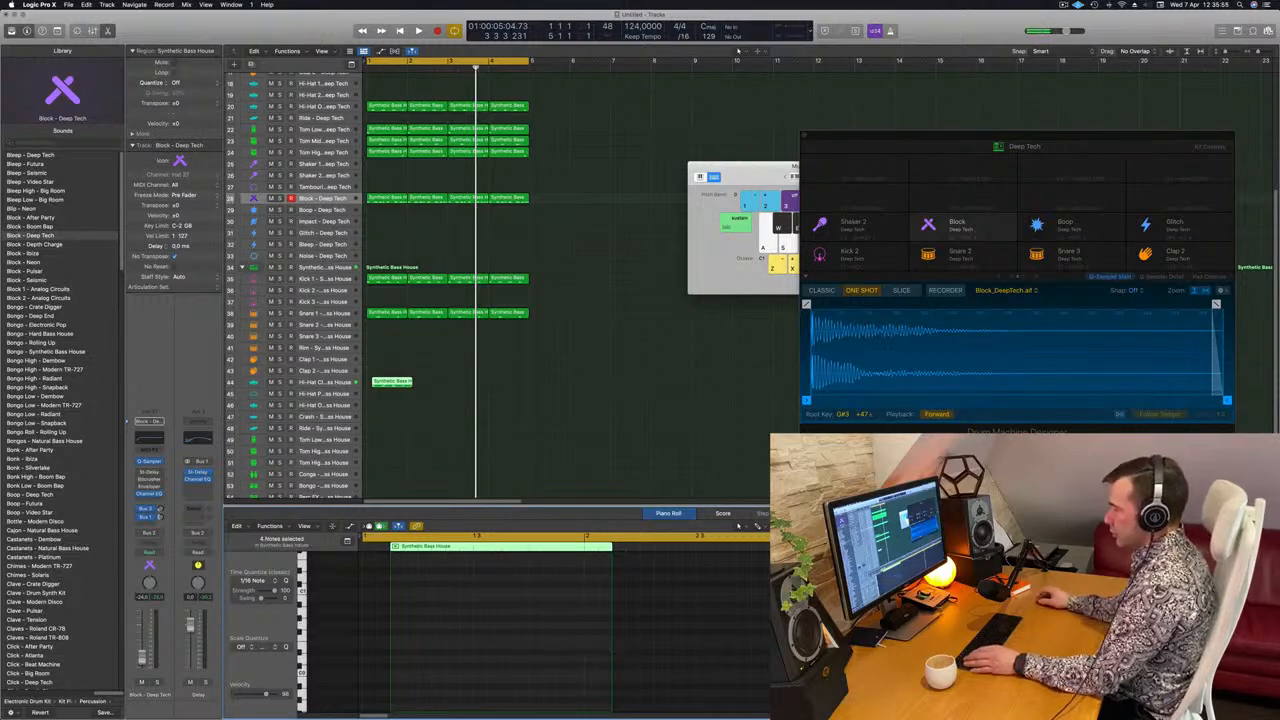
key("space")
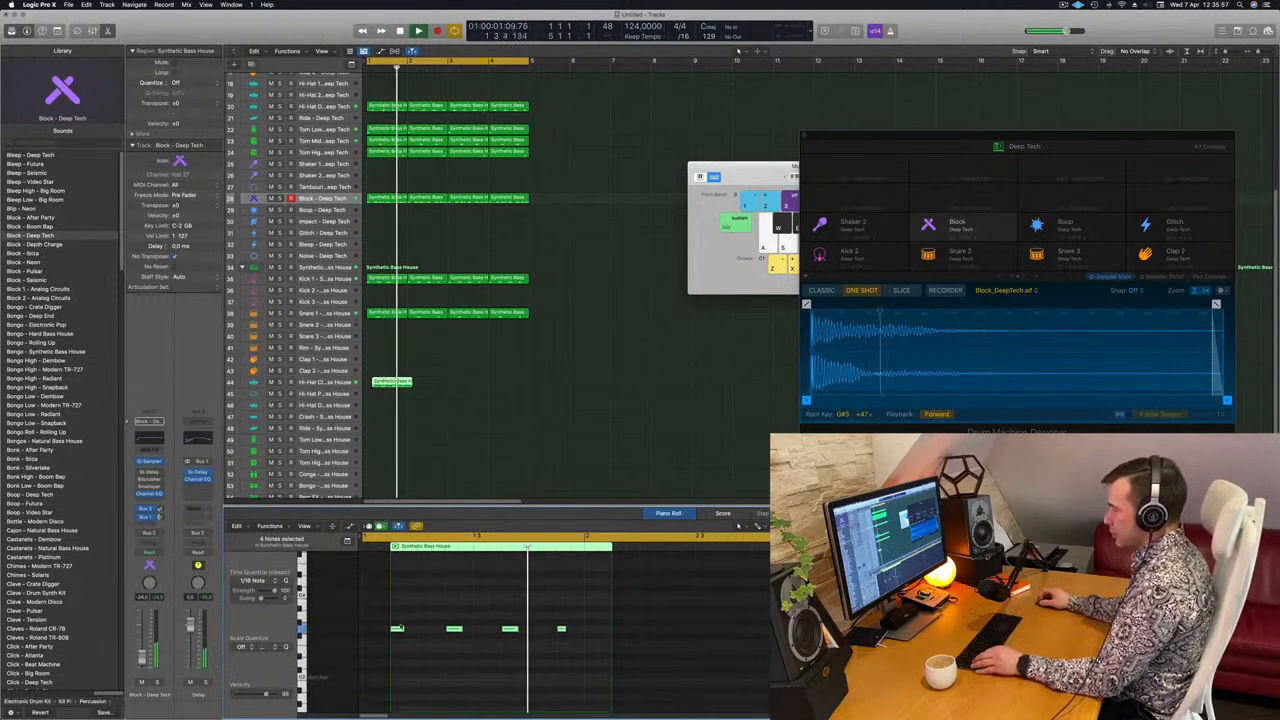
left_click_drag(408, 629, 438, 637)
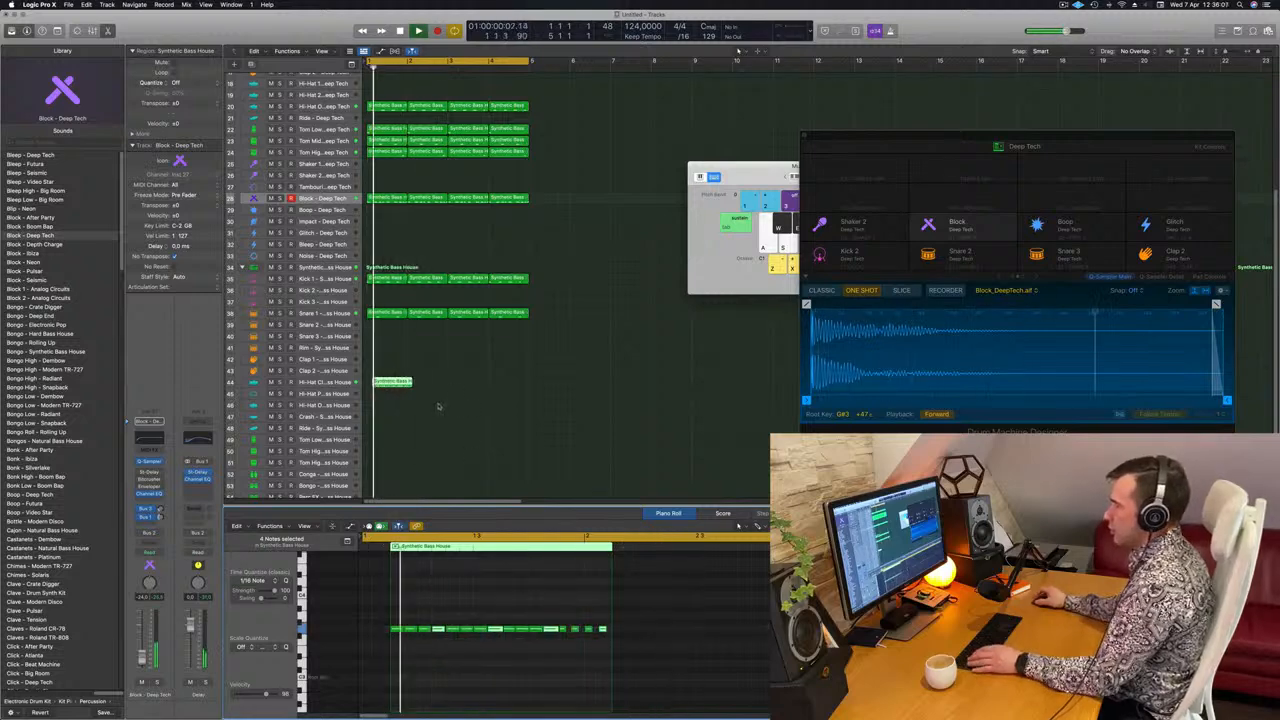
left_click_drag(386, 385, 464, 388)
left_click(383, 384, "shift")
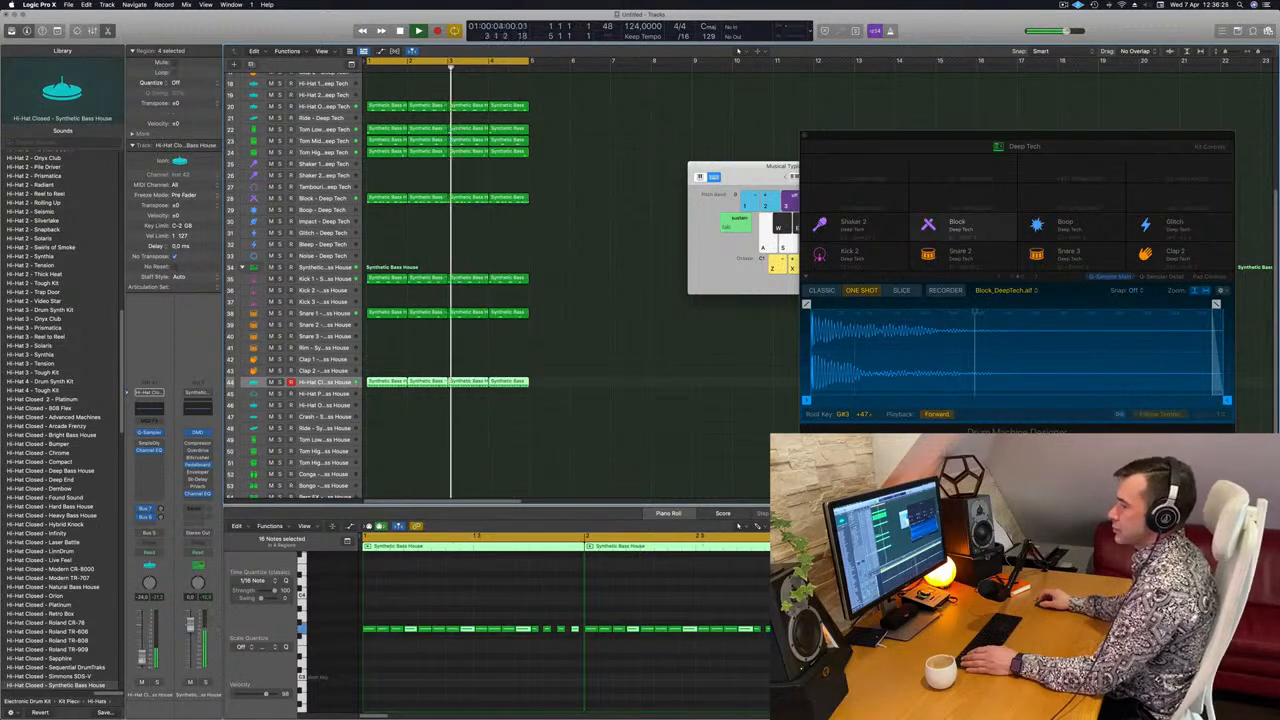
Replay the loop from the start and replace the Block track's Stereo Delay with a stereo Compressor.
scroll(591, 433, "up", 5)
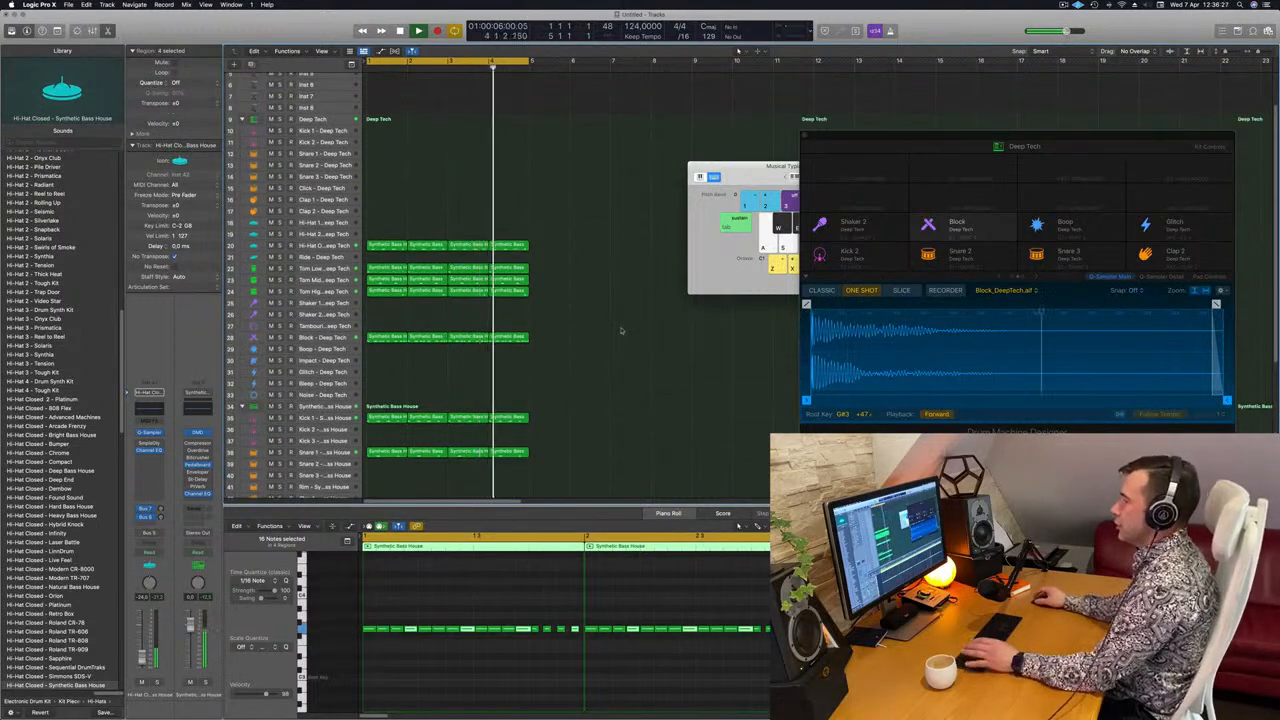
key("Return")
scroll(470, 350, "down", 1)
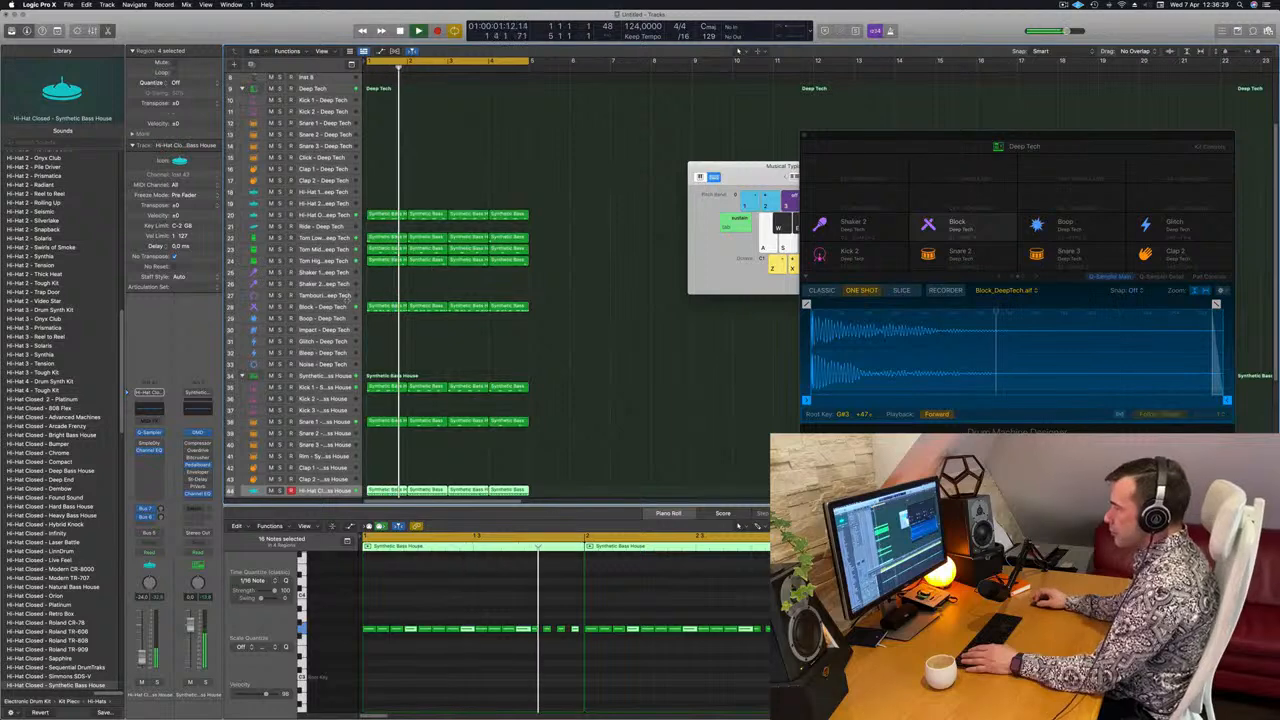
left_click(326, 307)
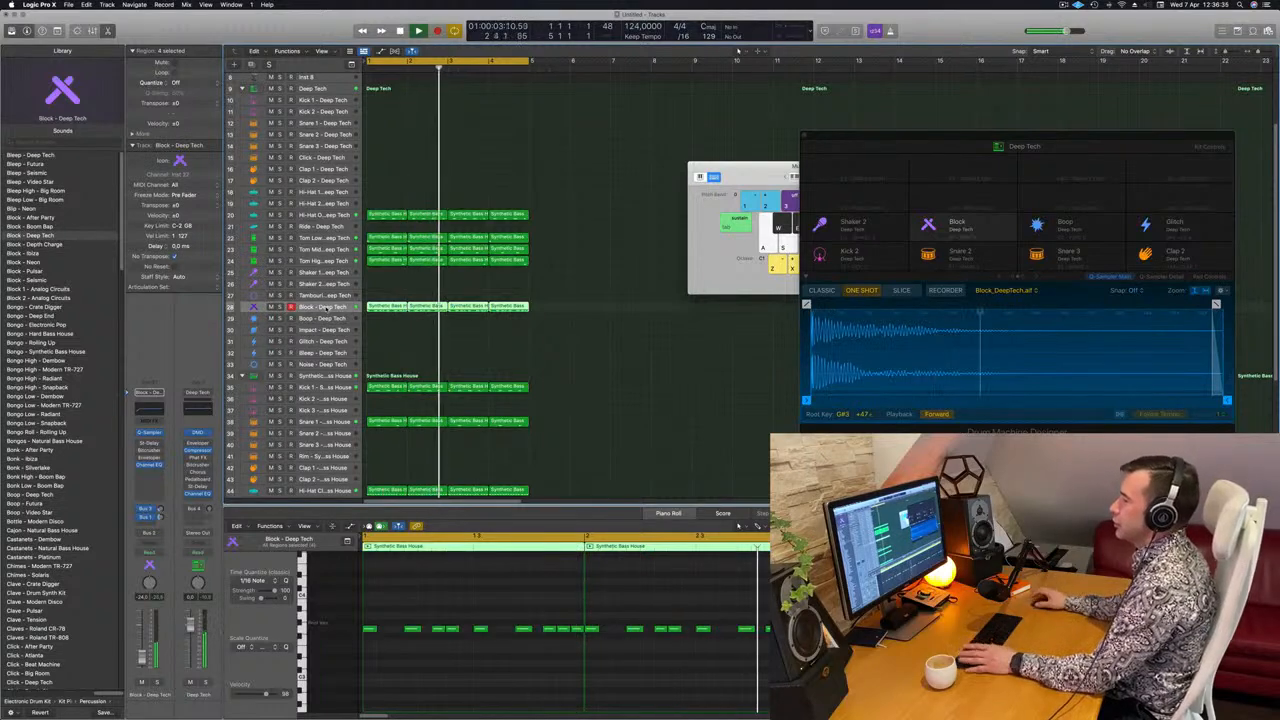
key("Return")
key("Return")
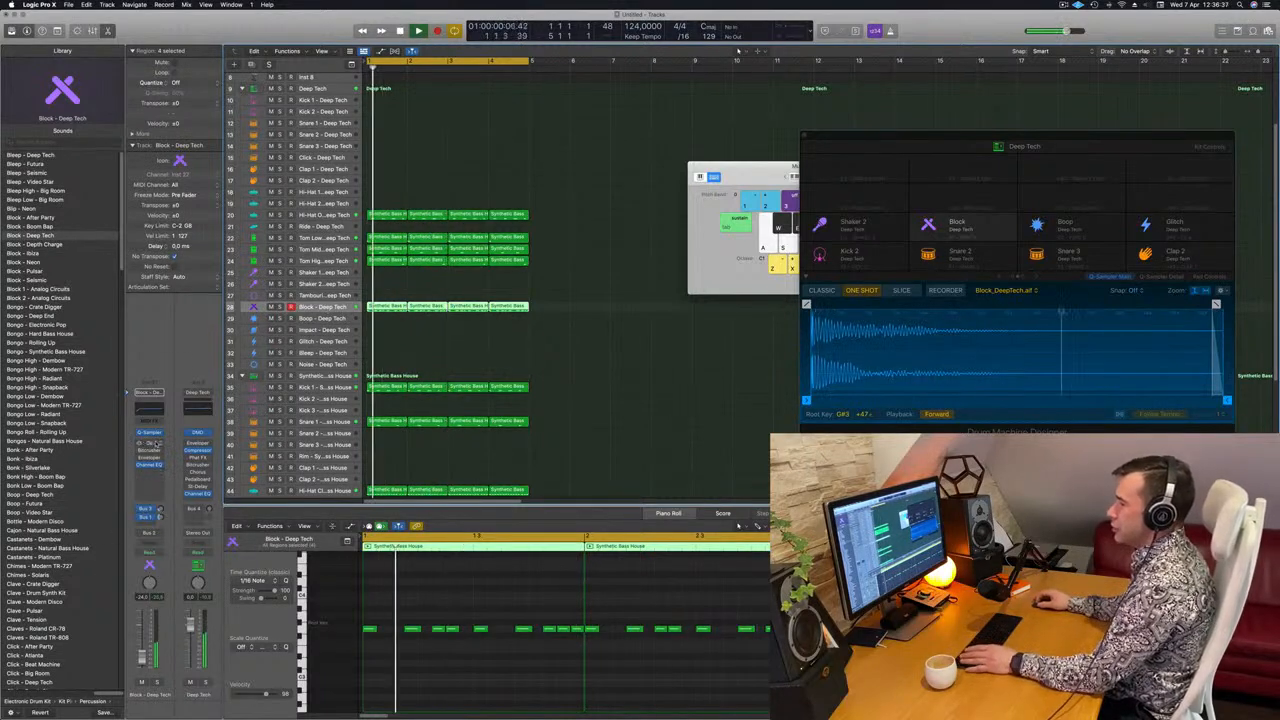
left_click(150, 443)
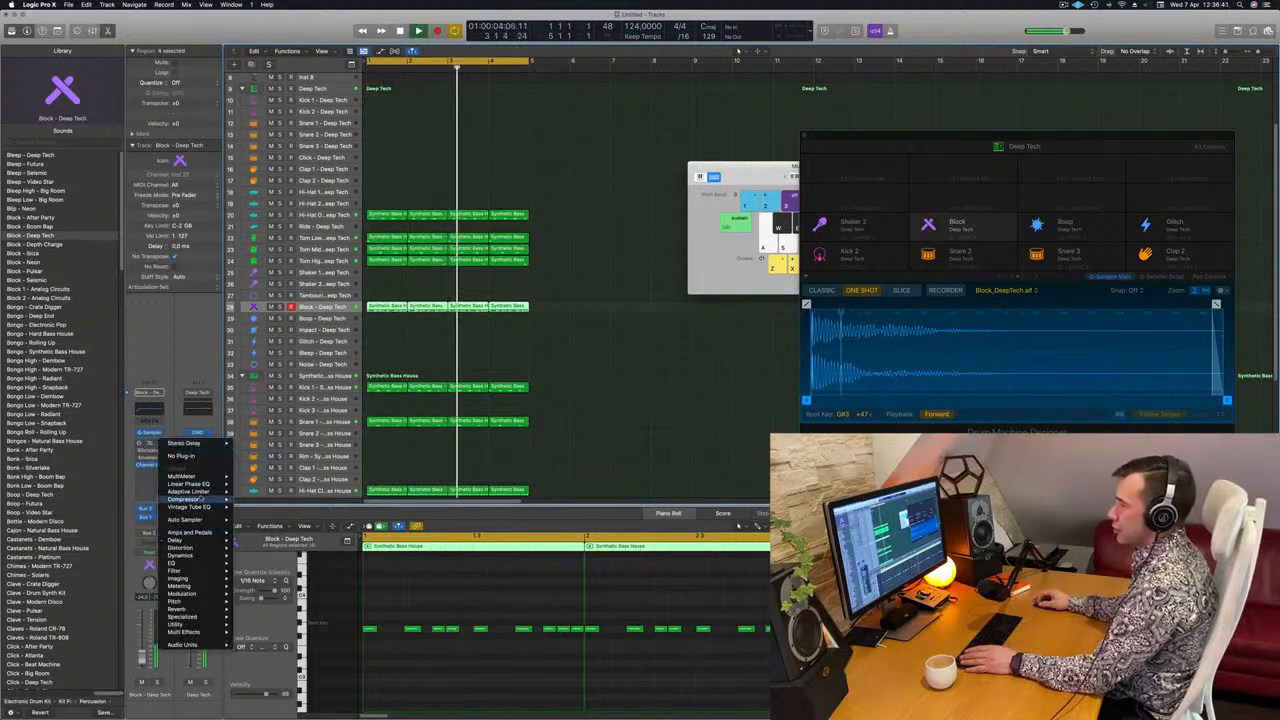
mouse_move(198, 485)
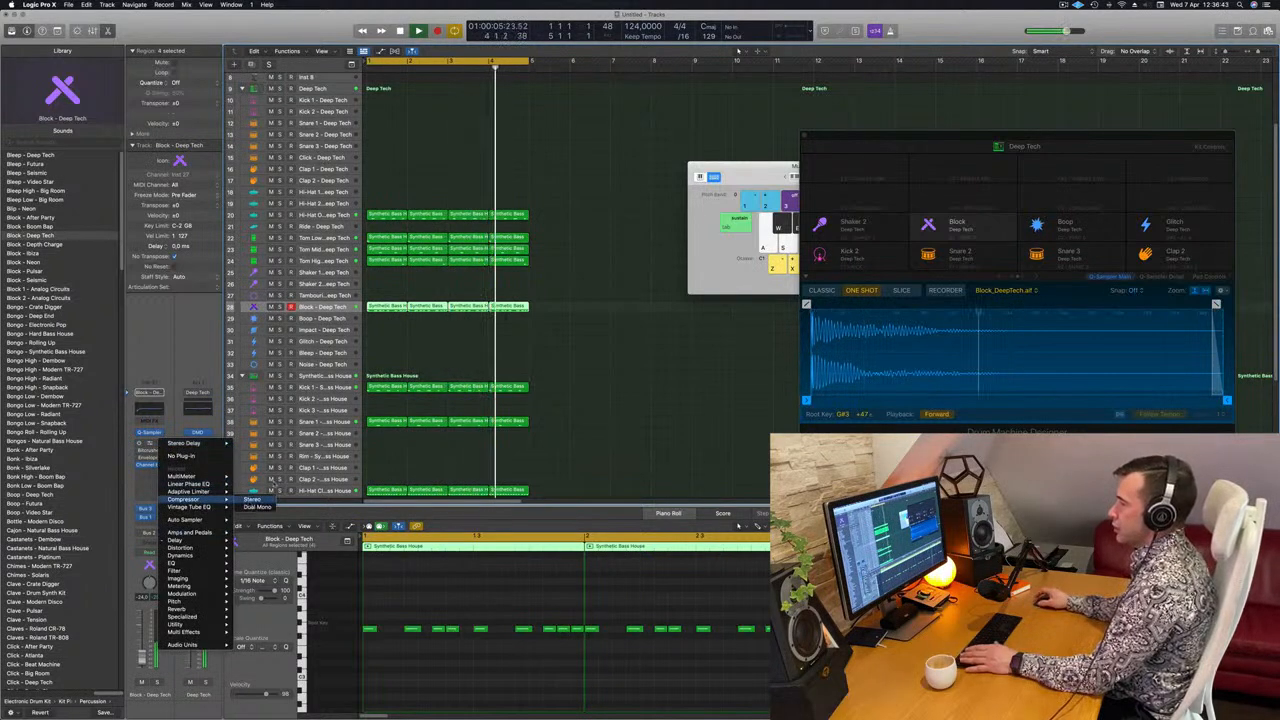
left_click(255, 499)
Try Kick 1 - Deep Tech as the side chain source of the Block track's Compressor.
left_click(791, 133)
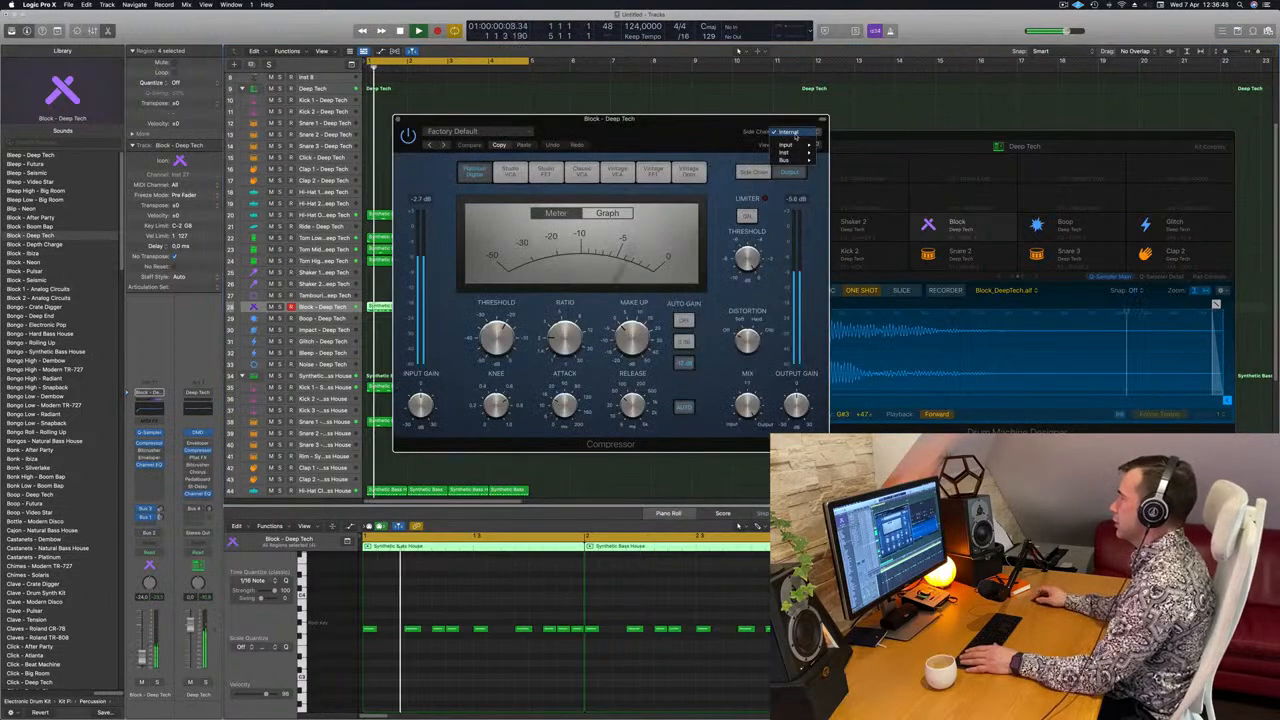
mouse_move(790, 152)
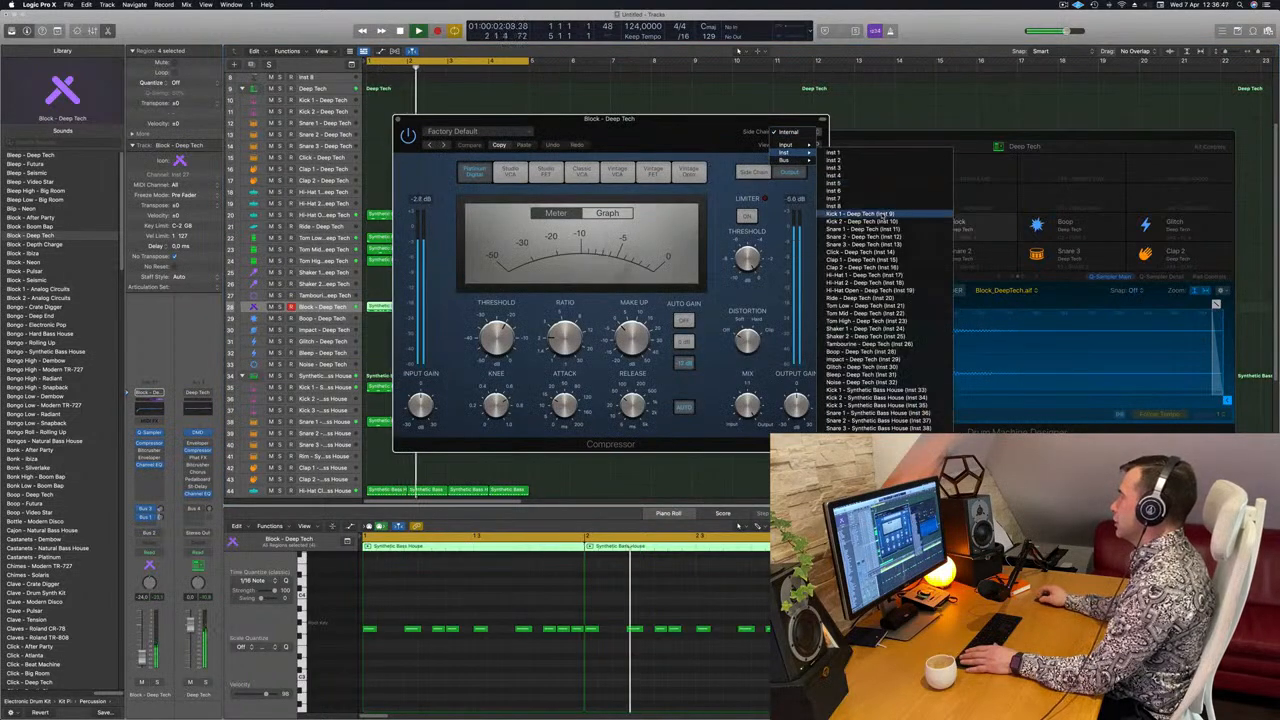
left_click(886, 206)
left_click_drag(679, 127, 811, 152)
Set the Compressor's side chain source to Kick 1 - Synthetic Bass House (Inst 33).
left_click(895, 134)
left_click(903, 133)
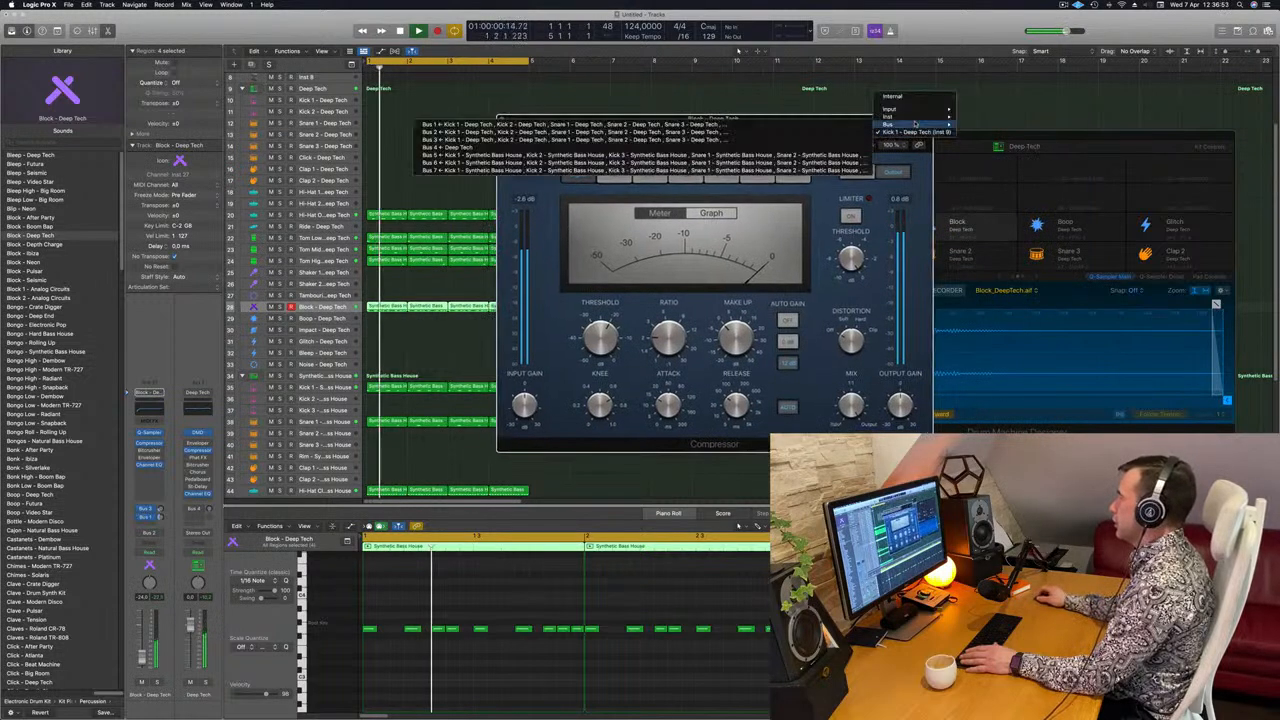
mouse_move(888, 117)
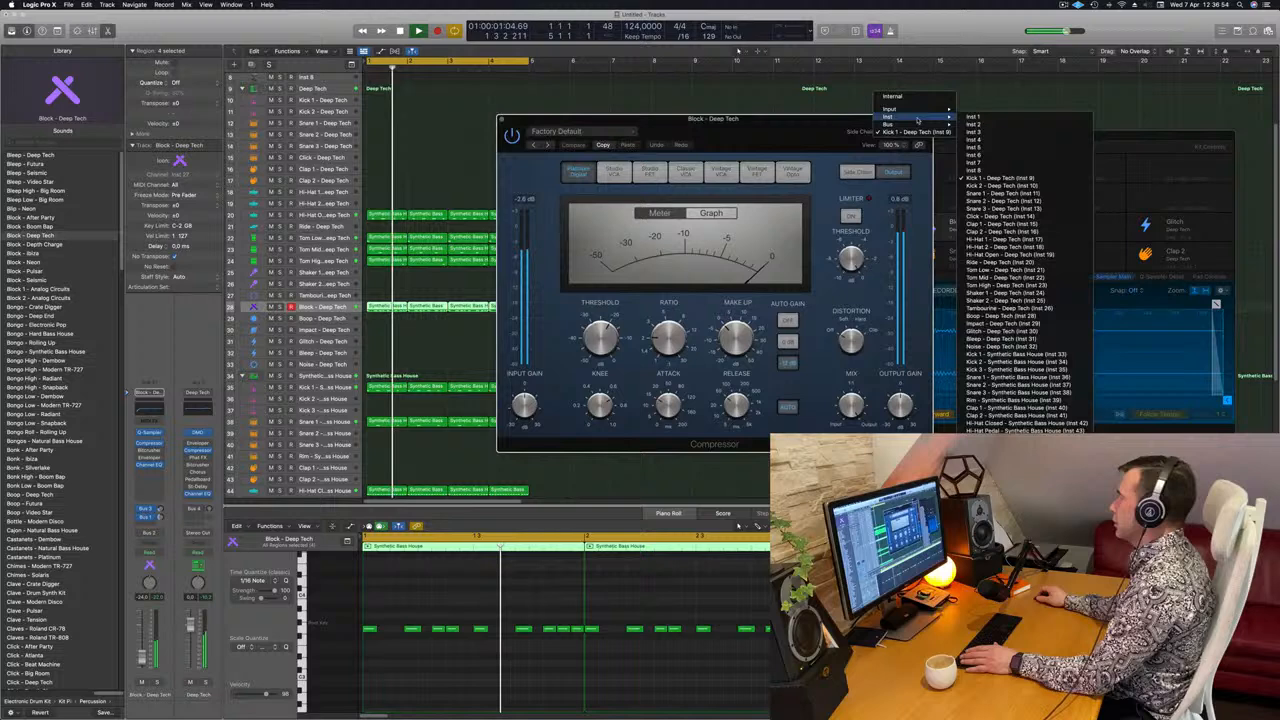
left_click(1010, 354)
Adjust the Ratio of the Block track's Compressor while the loop plays and close the plug-in.
left_click_drag(759, 125, 786, 126)
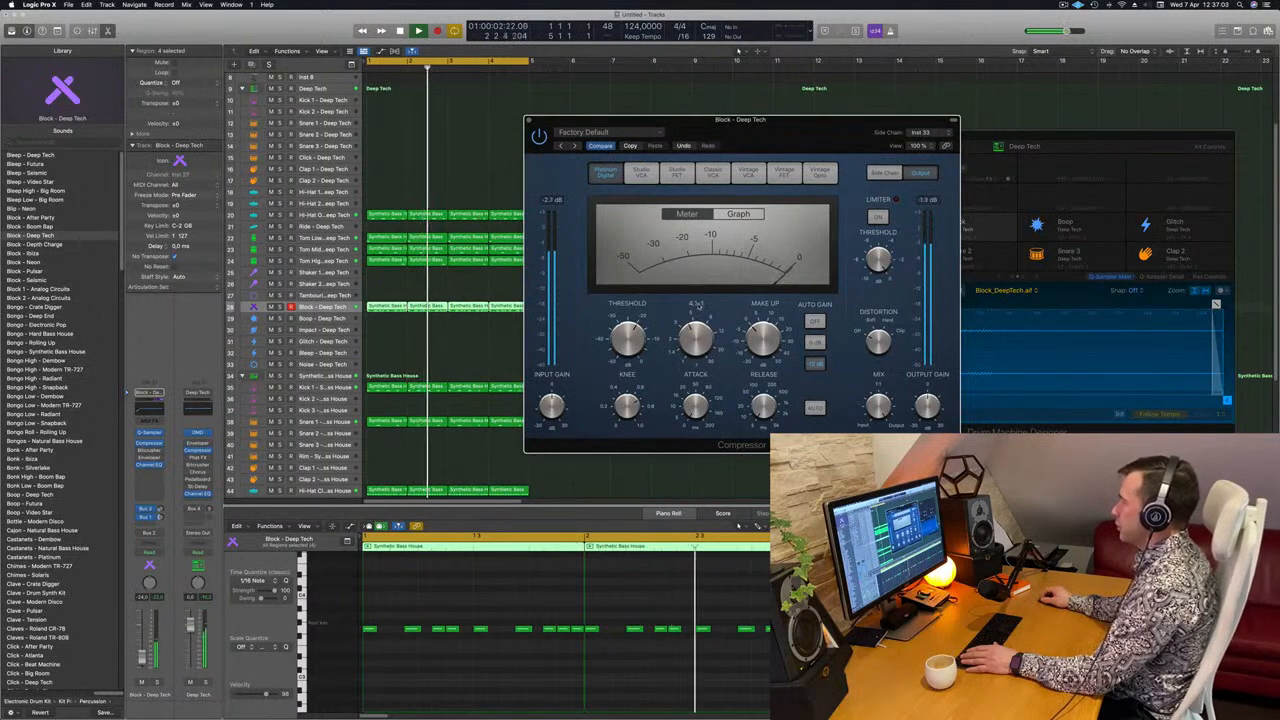
mouse_move(821, 147)
left_mouse_down()
mouse_move(789, 146)
mouse_move(801, 147)
left_mouse_up()
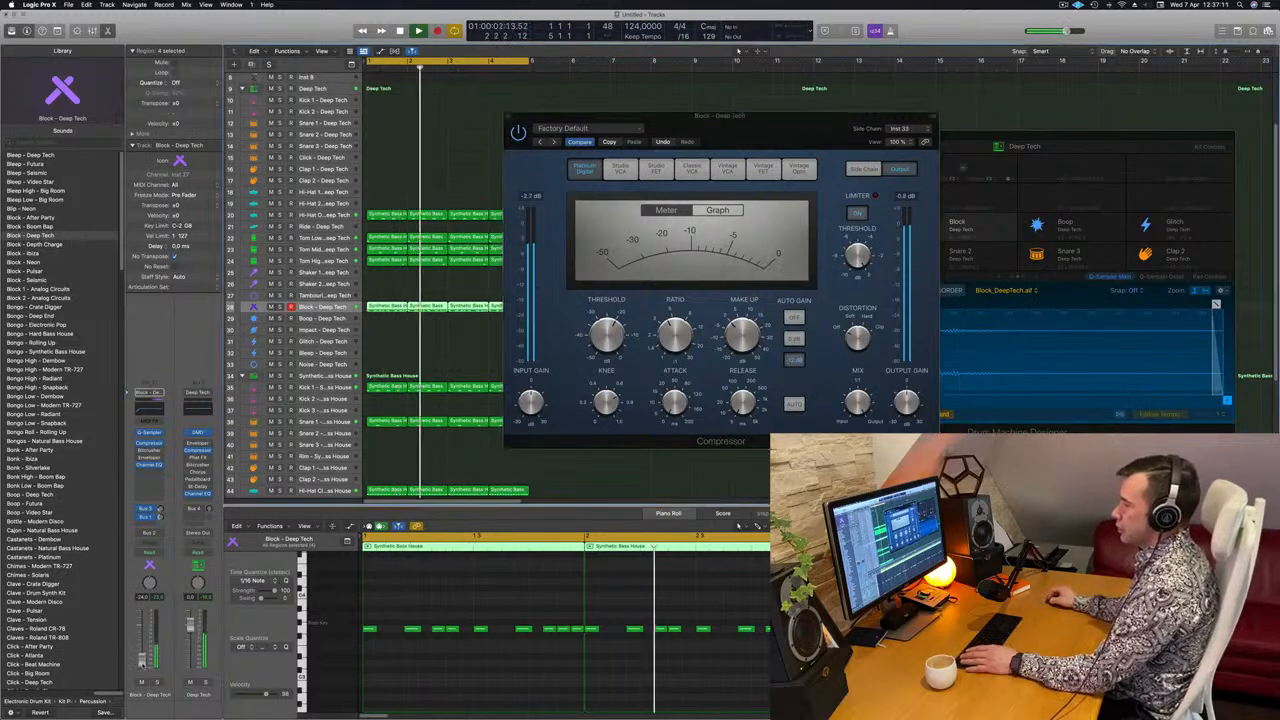
left_click_drag(785, 134, 701, 181)
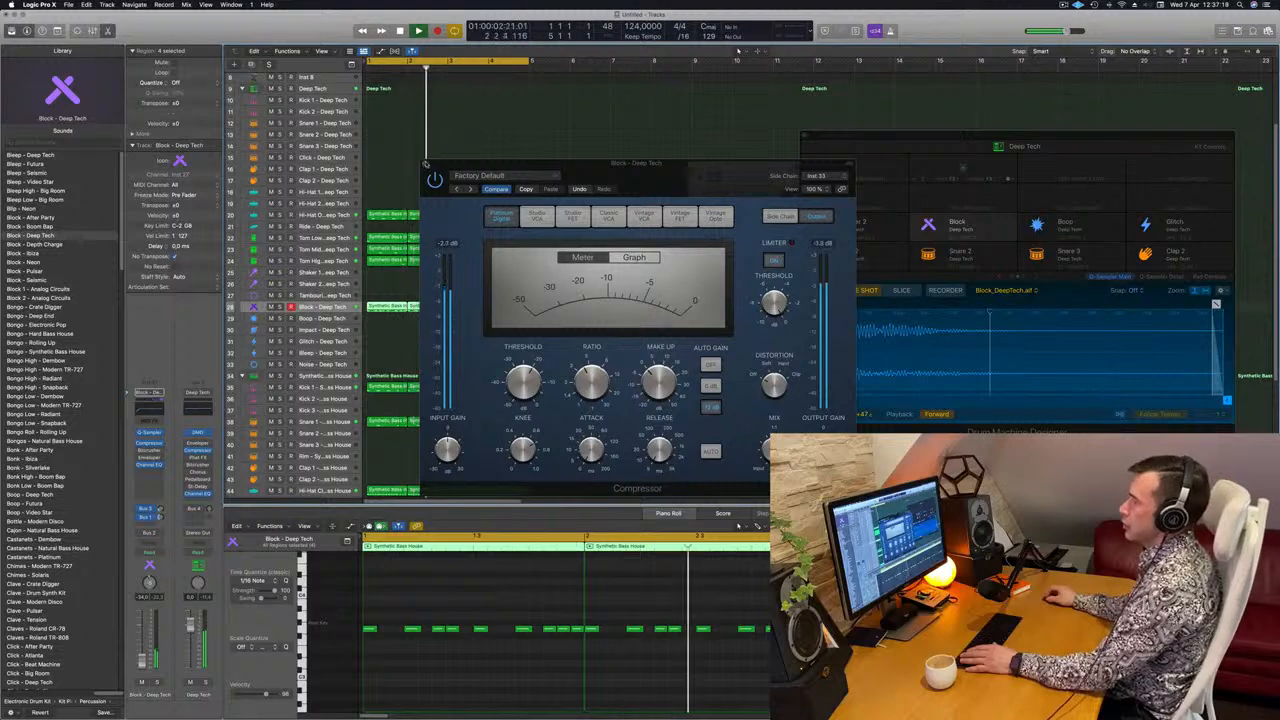
left_click(424, 164)
Select the Inst 1 track and open its Alchemy instrument.
scroll(310, 90, "up", 5)
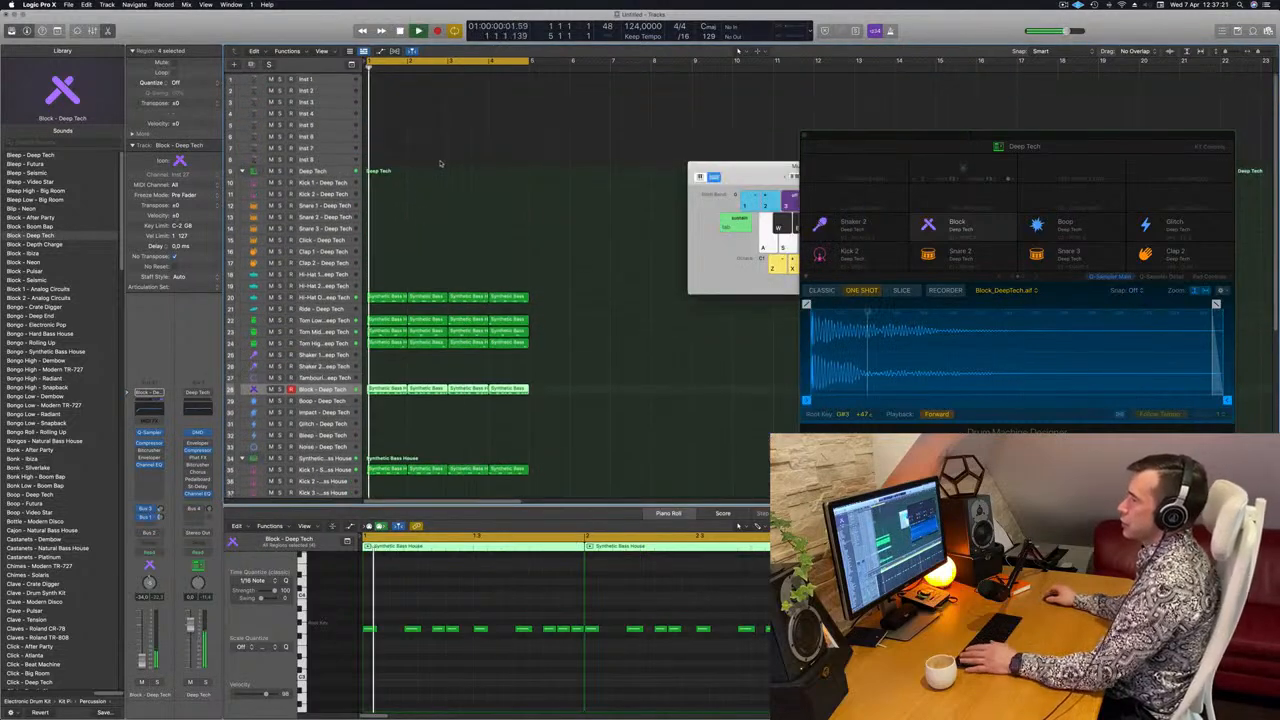
left_click(310, 78)
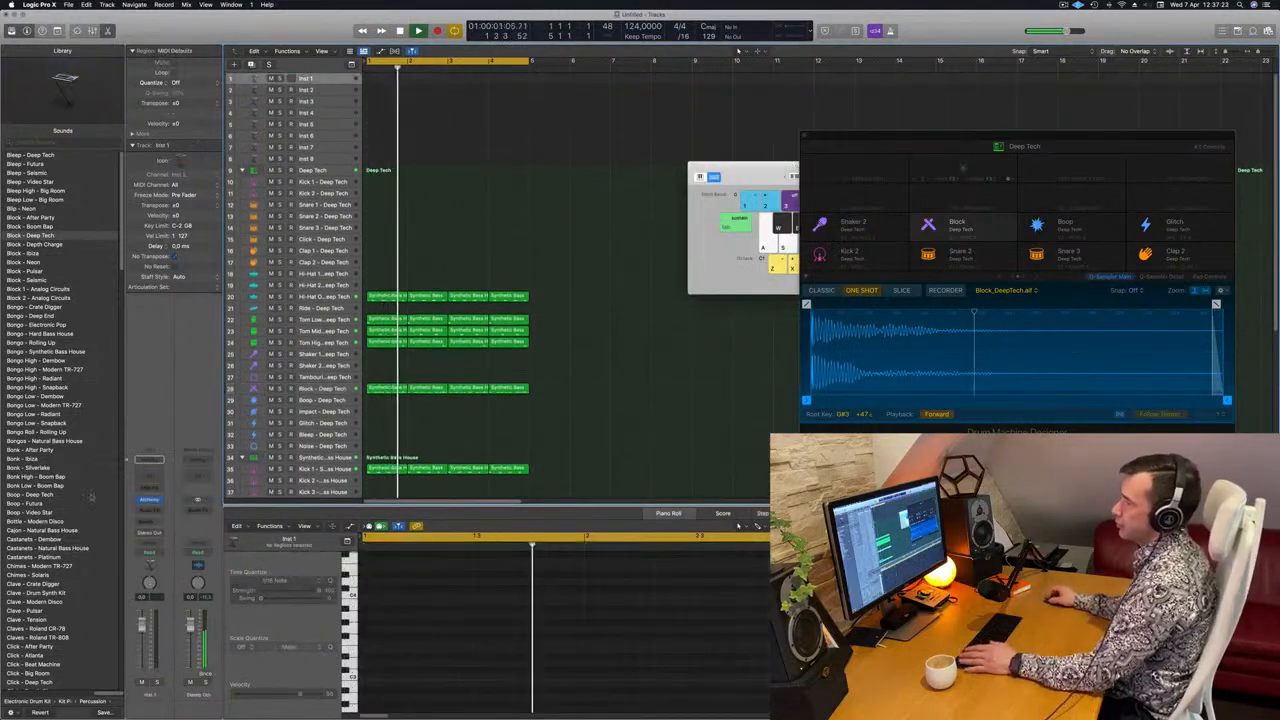
left_click(152, 499)
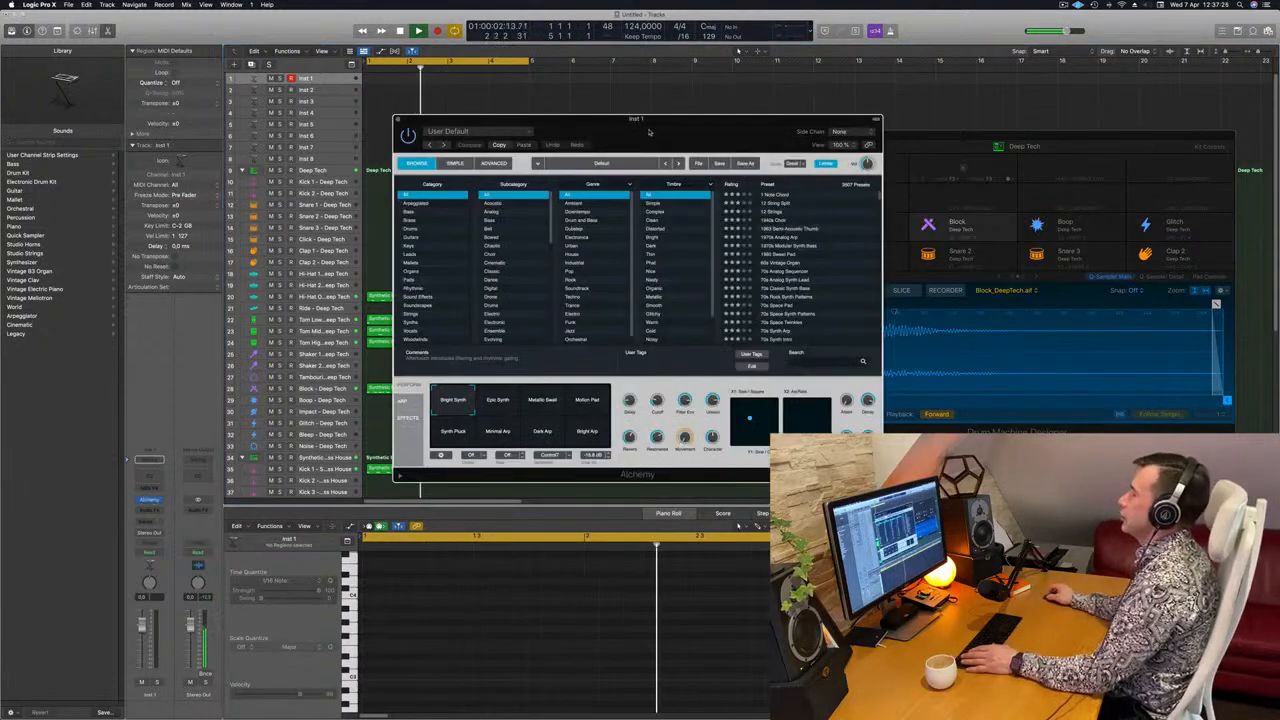
left_click_drag(652, 132, 588, 134)
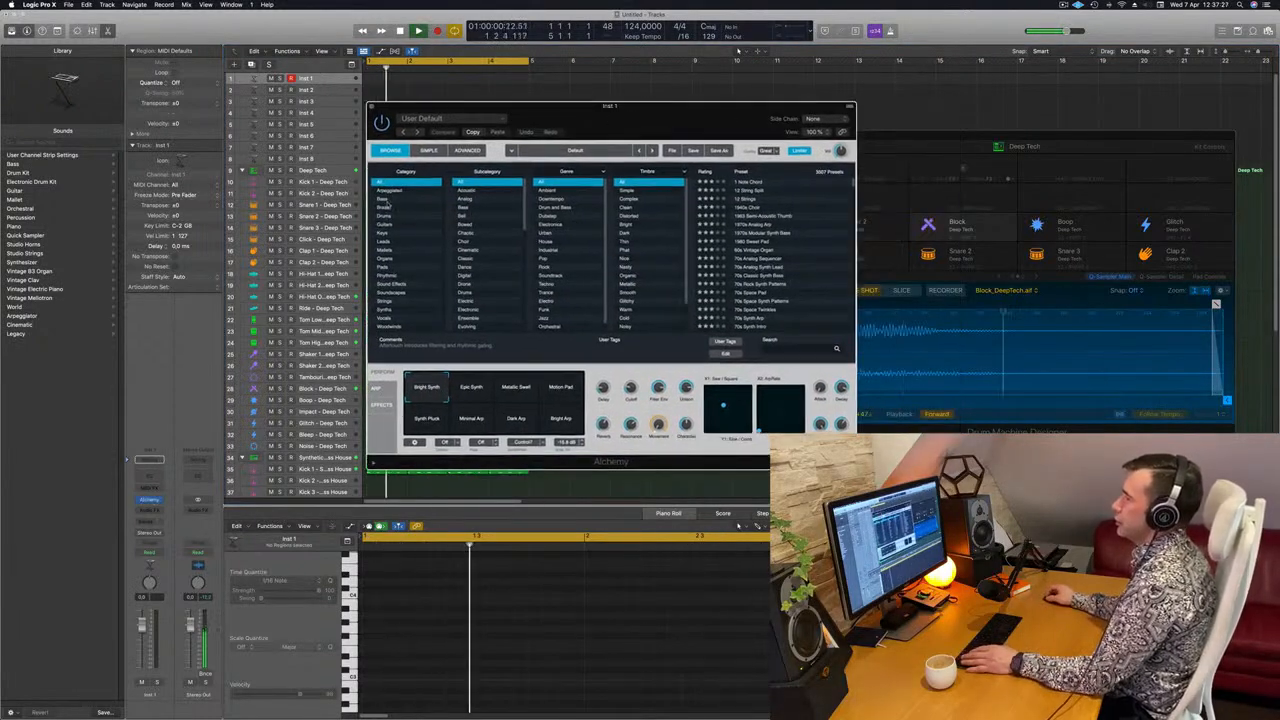
Load the Bass preset 1963 Semi-Acoustic Thumb in Alchemy and arrange its window and the Musical Typing keyboard for playing.
left_click(388, 200)
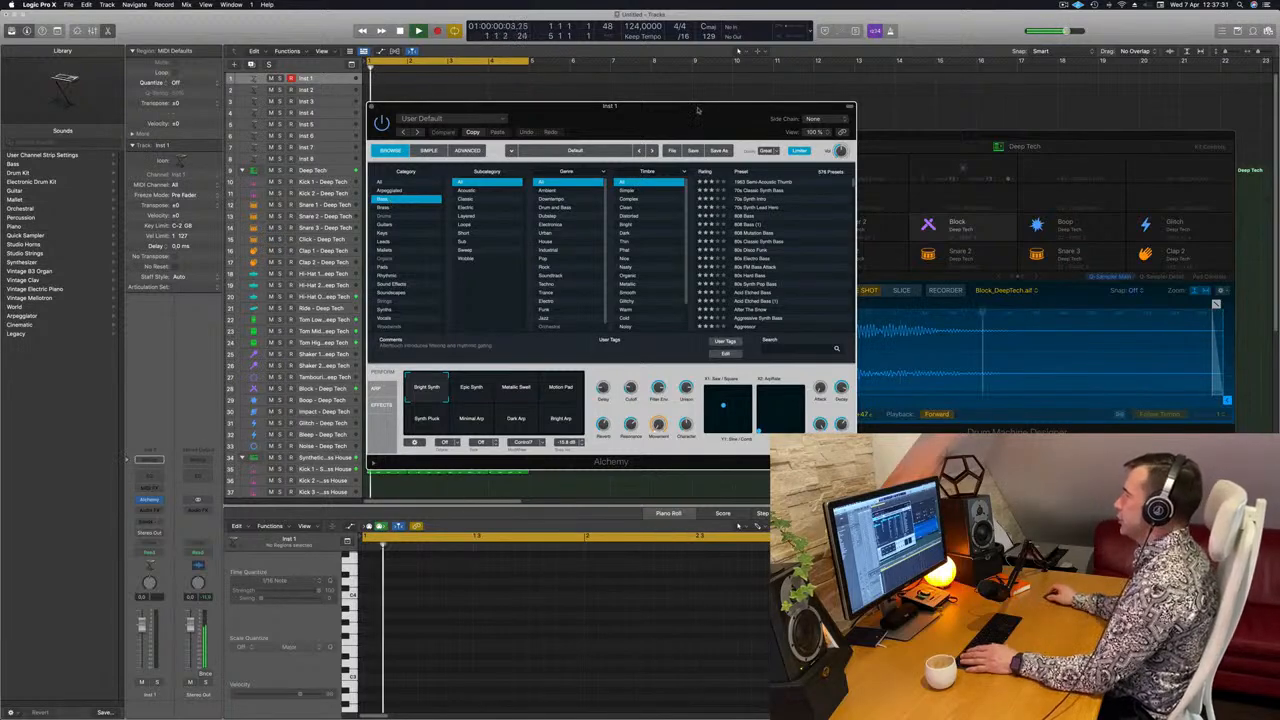
left_click_drag(698, 110, 686, 109)
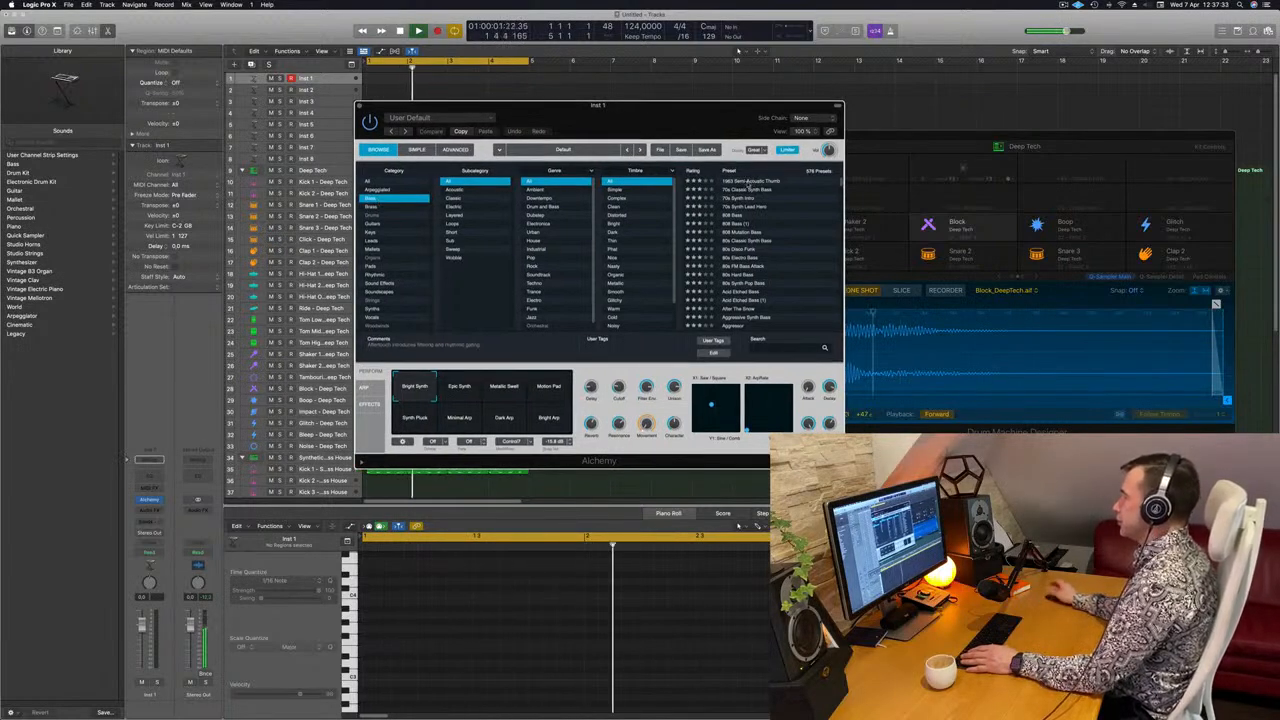
left_click_drag(712, 105, 1109, 248)
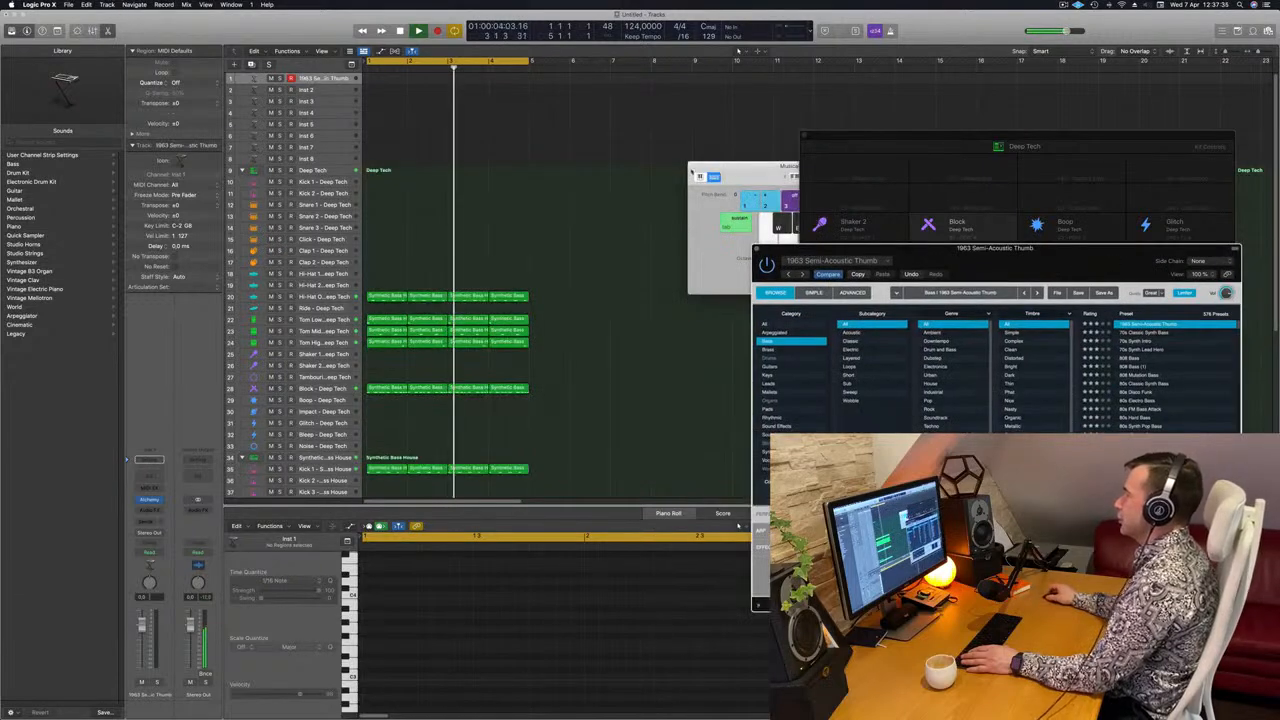
left_click_drag(733, 166, 727, 91)
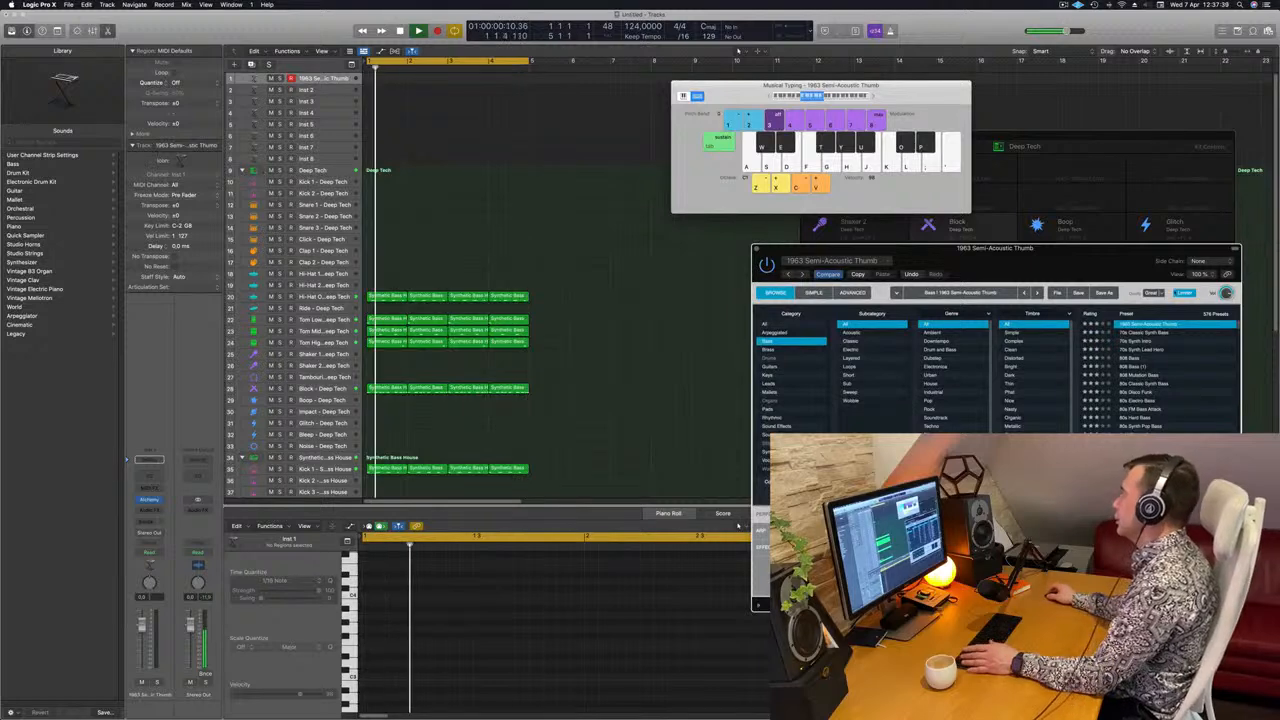
left_click_drag(1083, 250, 957, 252)
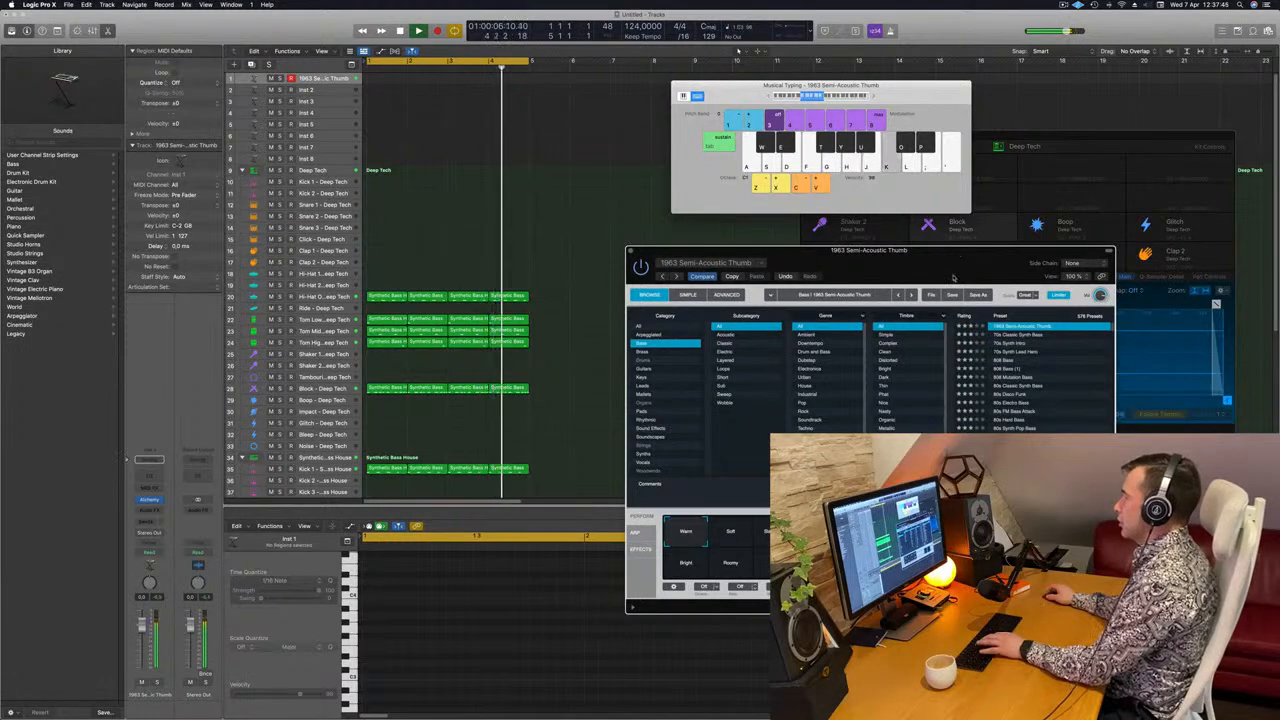
left_click_drag(957, 252, 669, 173)
Audition Alchemy's Slap Delay and Soft variations and shift the Musical Typing keyboard up one octave.
left_click(480, 457)
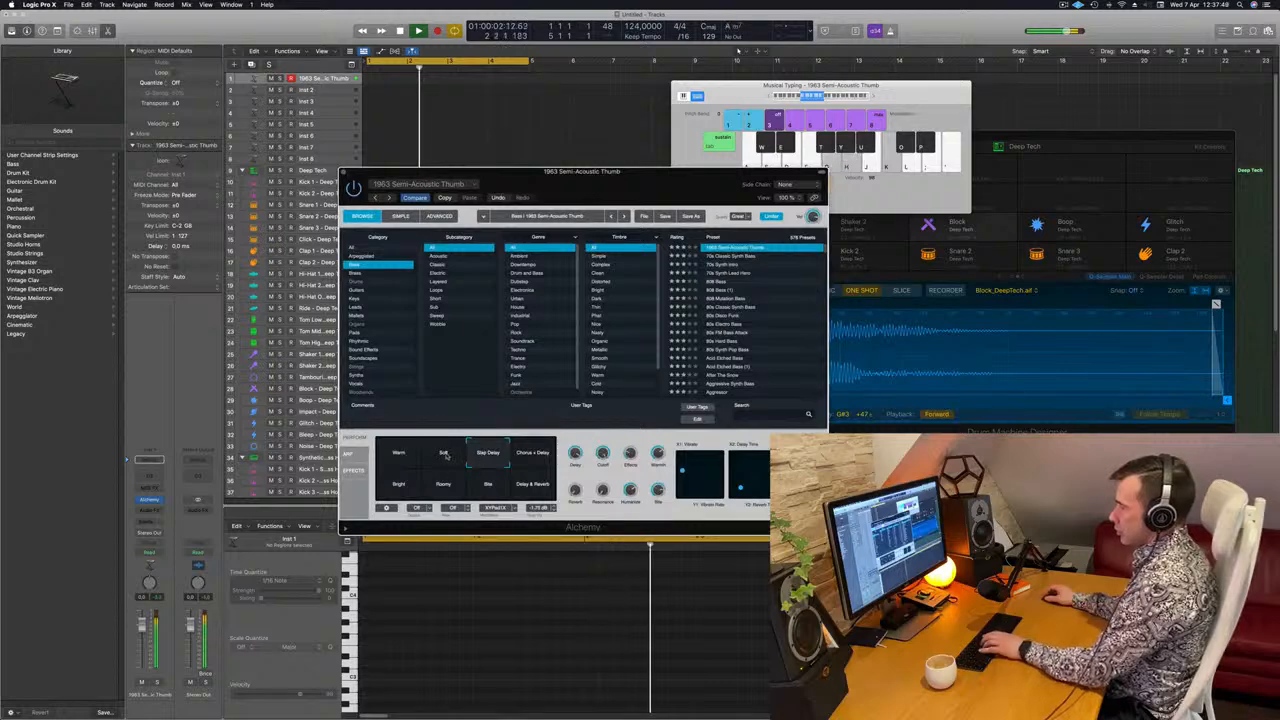
left_click(444, 456)
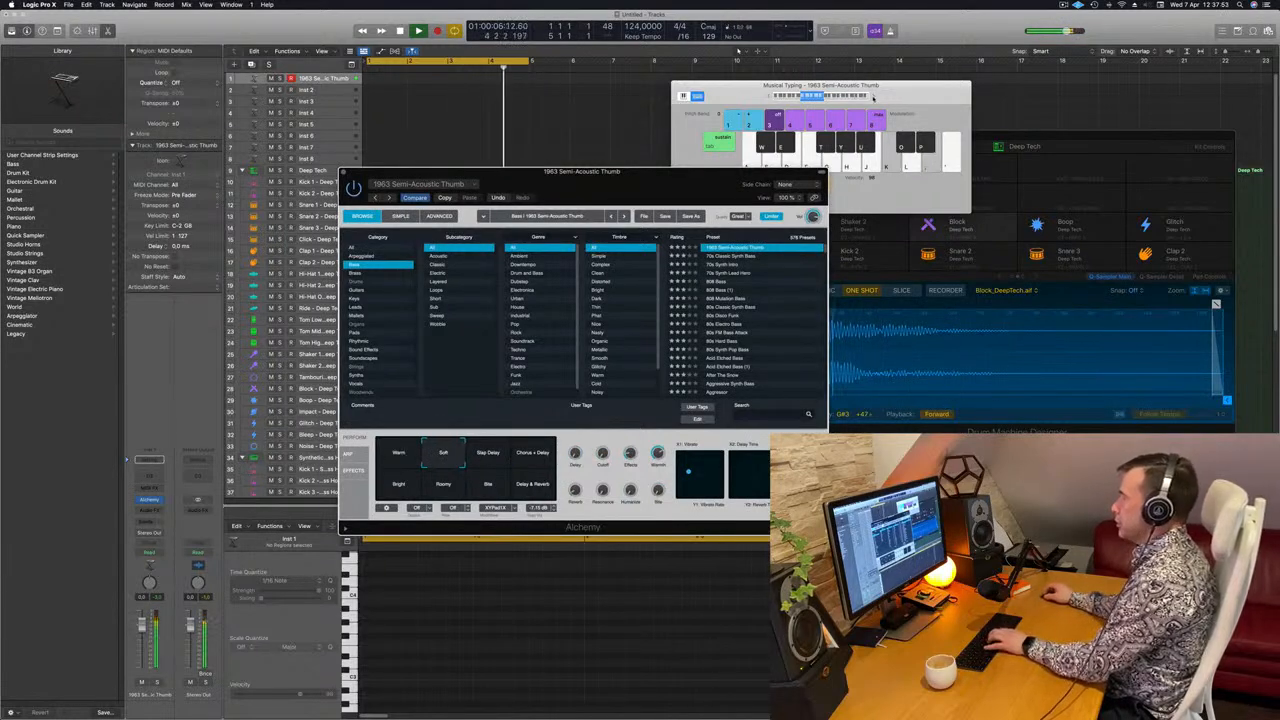
left_click(873, 97)
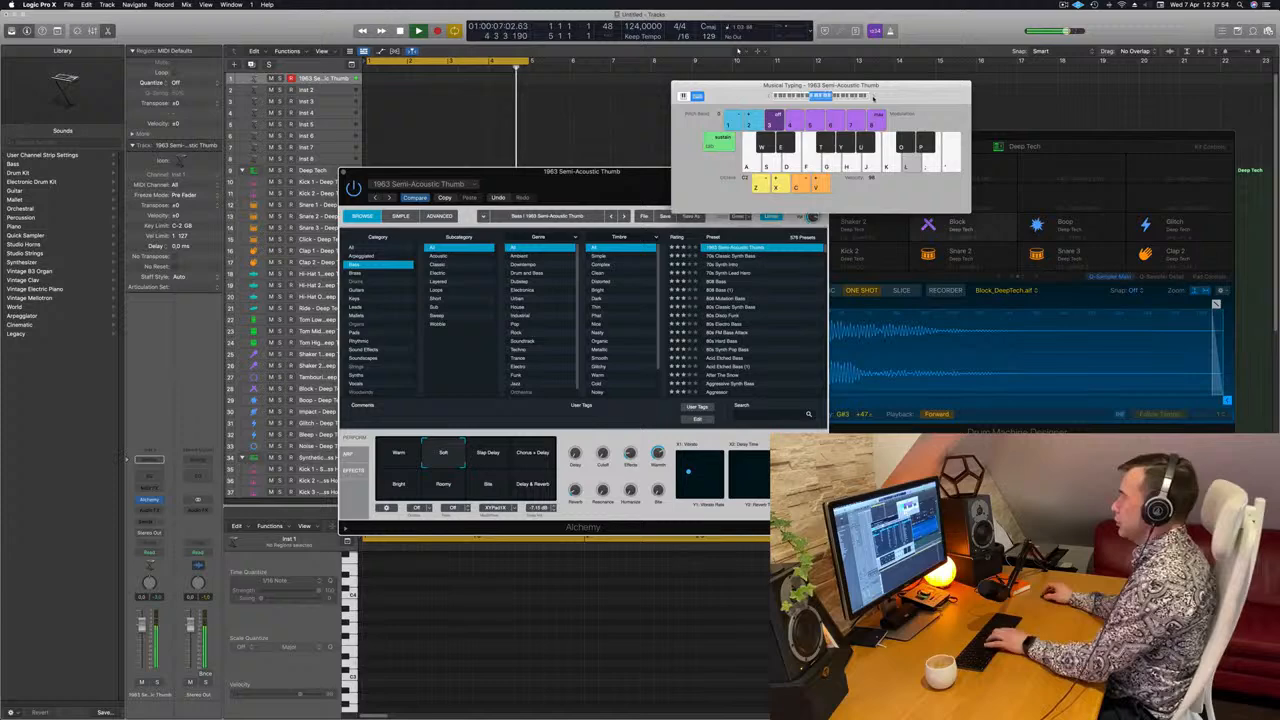
Audition the Slap Delay, Chorus + Delay, Roomy and Bite variations in Alchemy and choose Delay & Reverb.
left_click(493, 463)
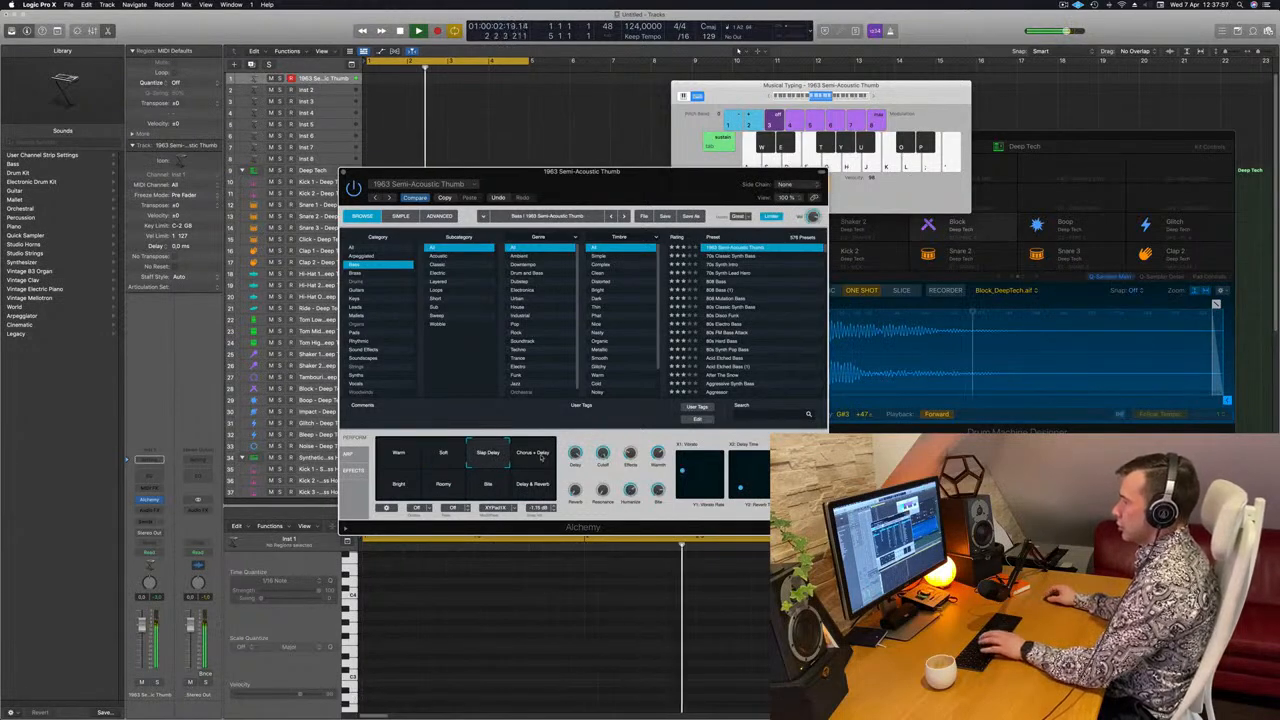
left_click(541, 457)
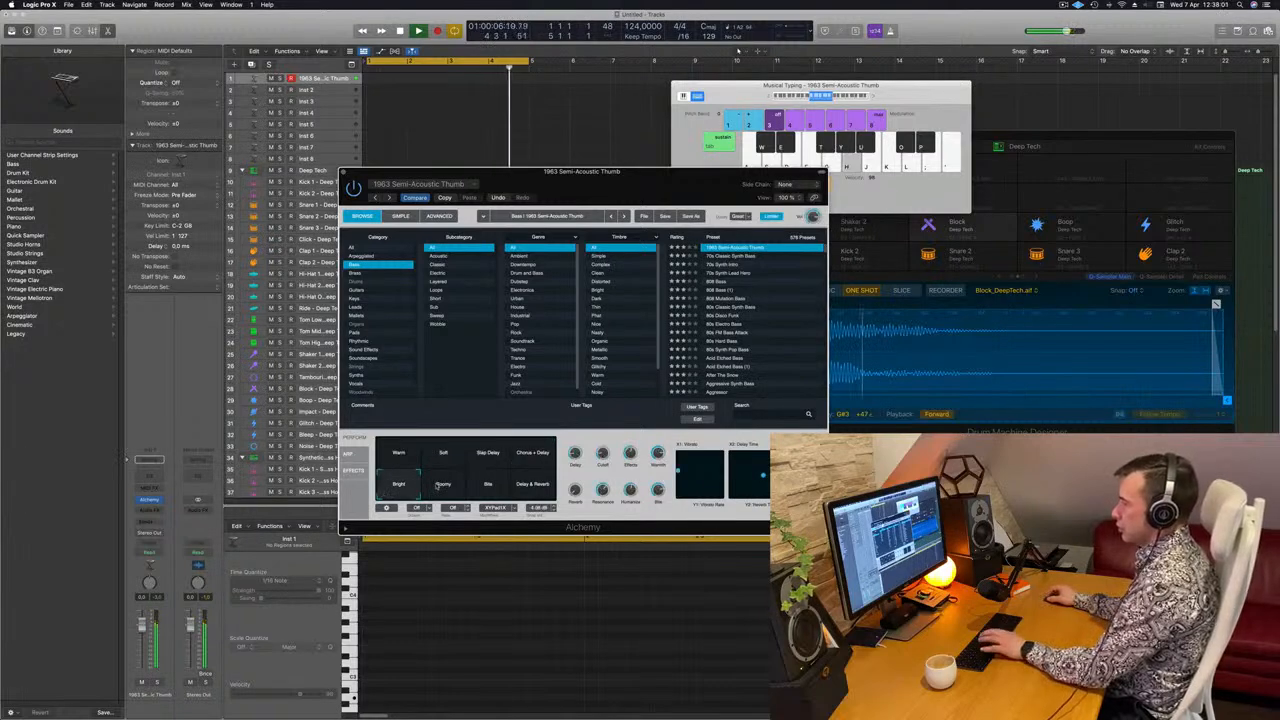
left_click(437, 485)
left_click(487, 485)
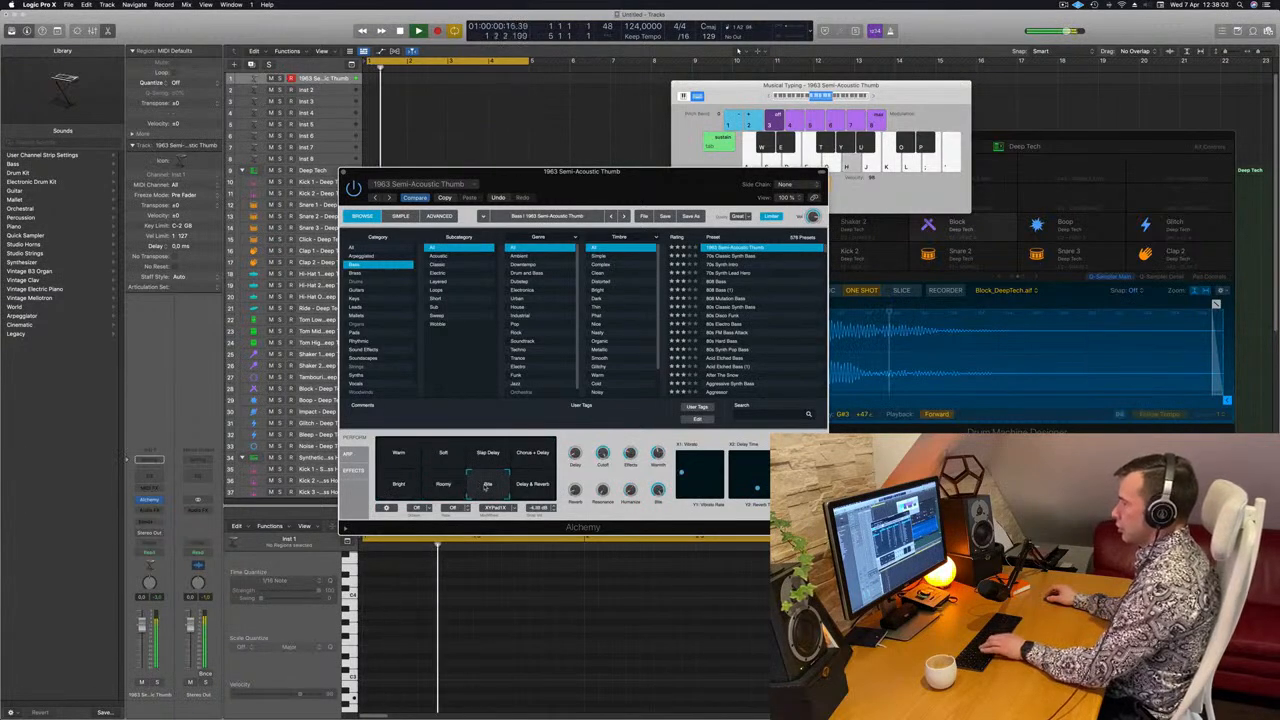
left_click(545, 488)
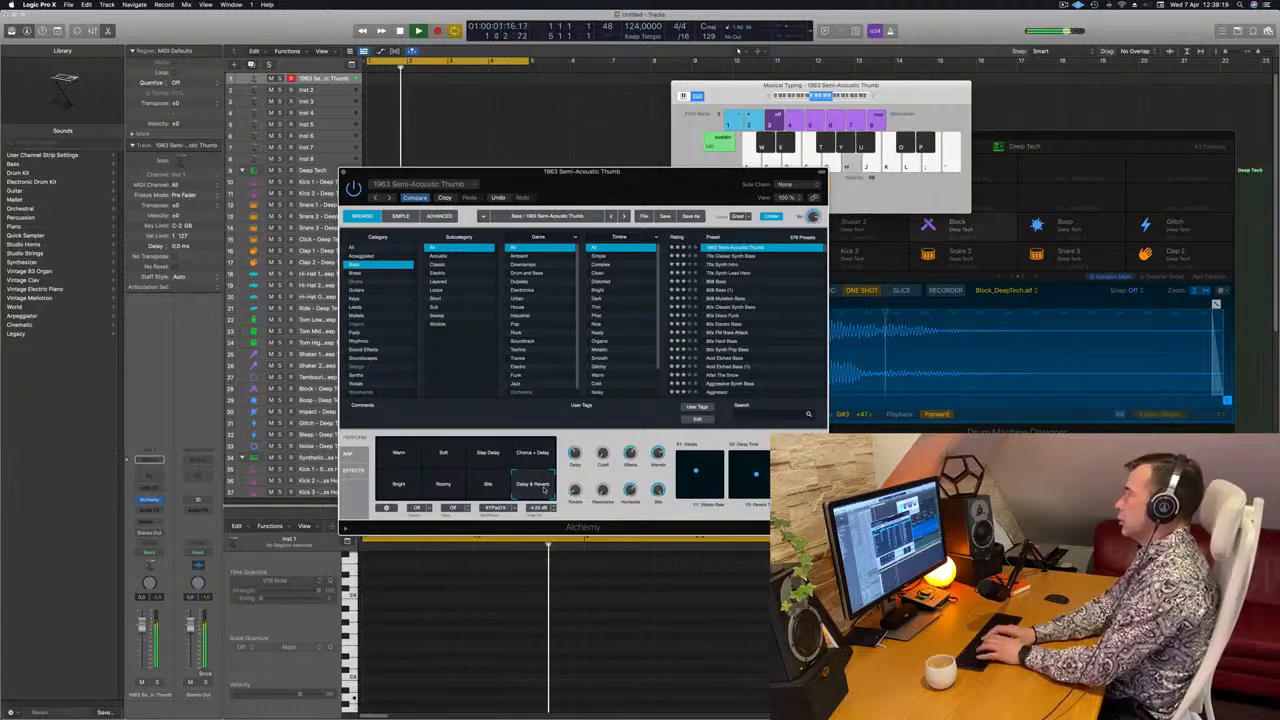
Record a bass riff over the loop on the bass track and move its region to start at bar 1.
key("r")
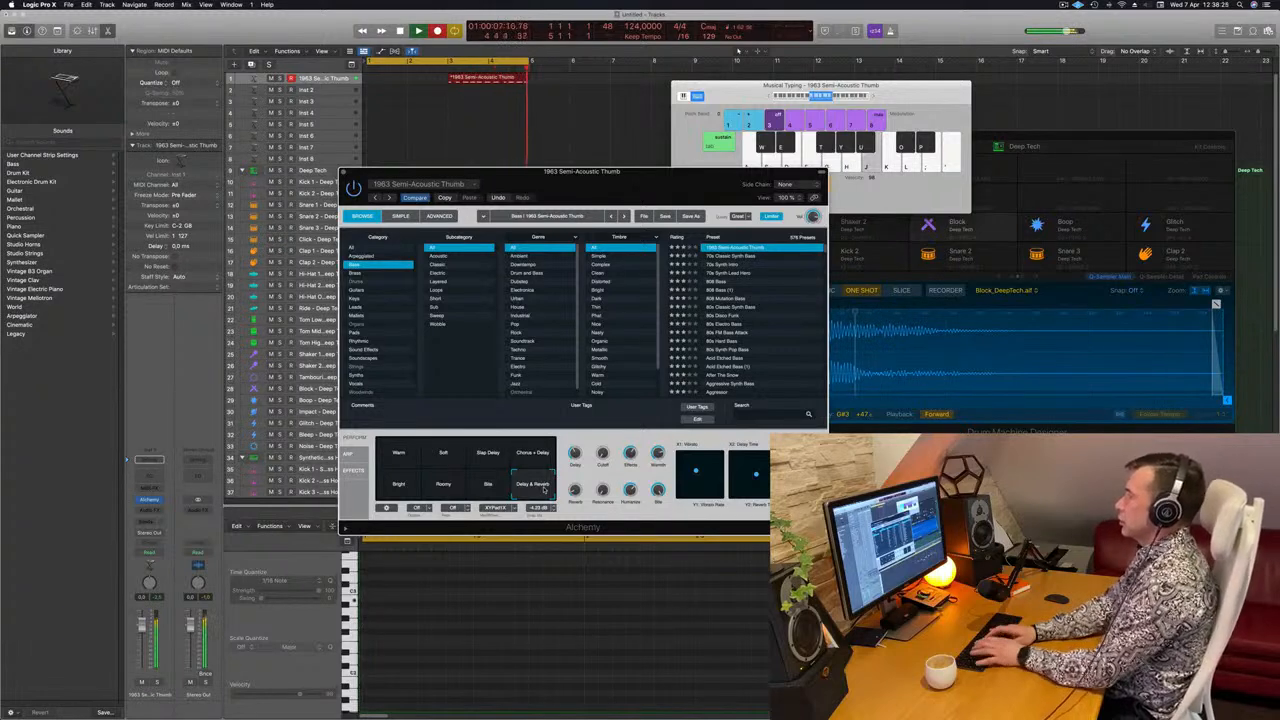
key("space")
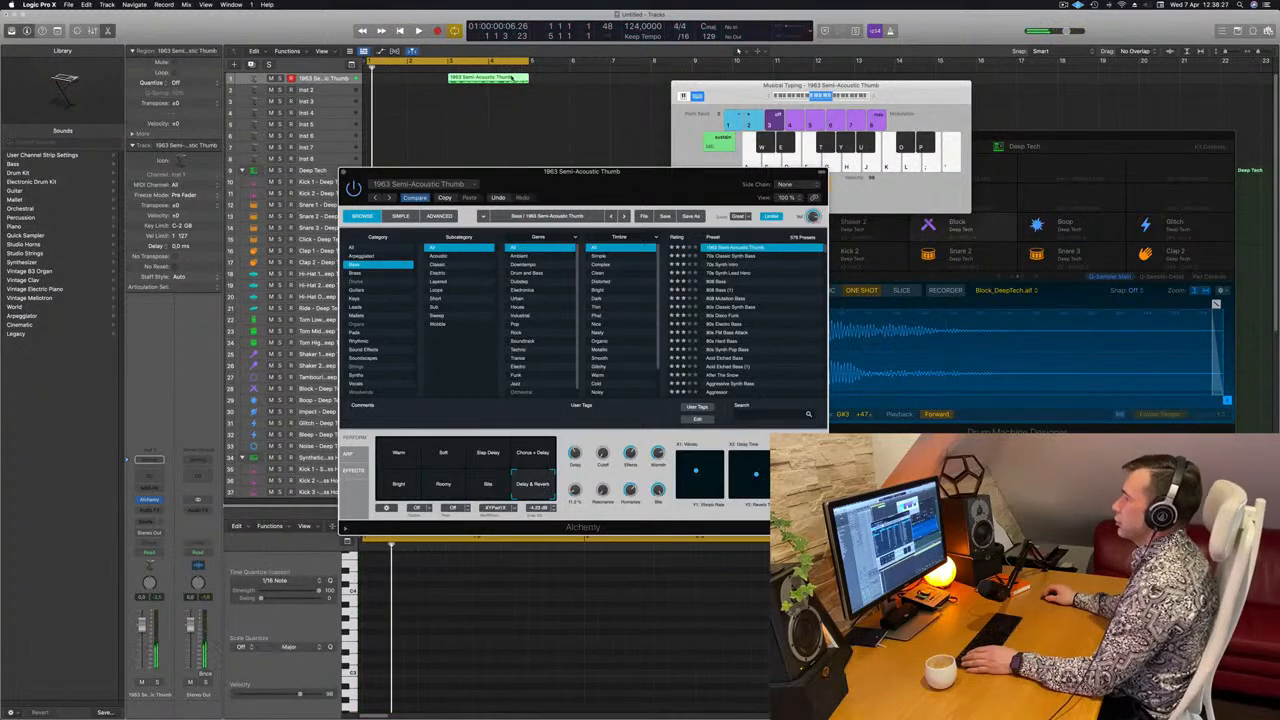
left_click_drag(512, 78, 431, 78)
left_click(552, 636)
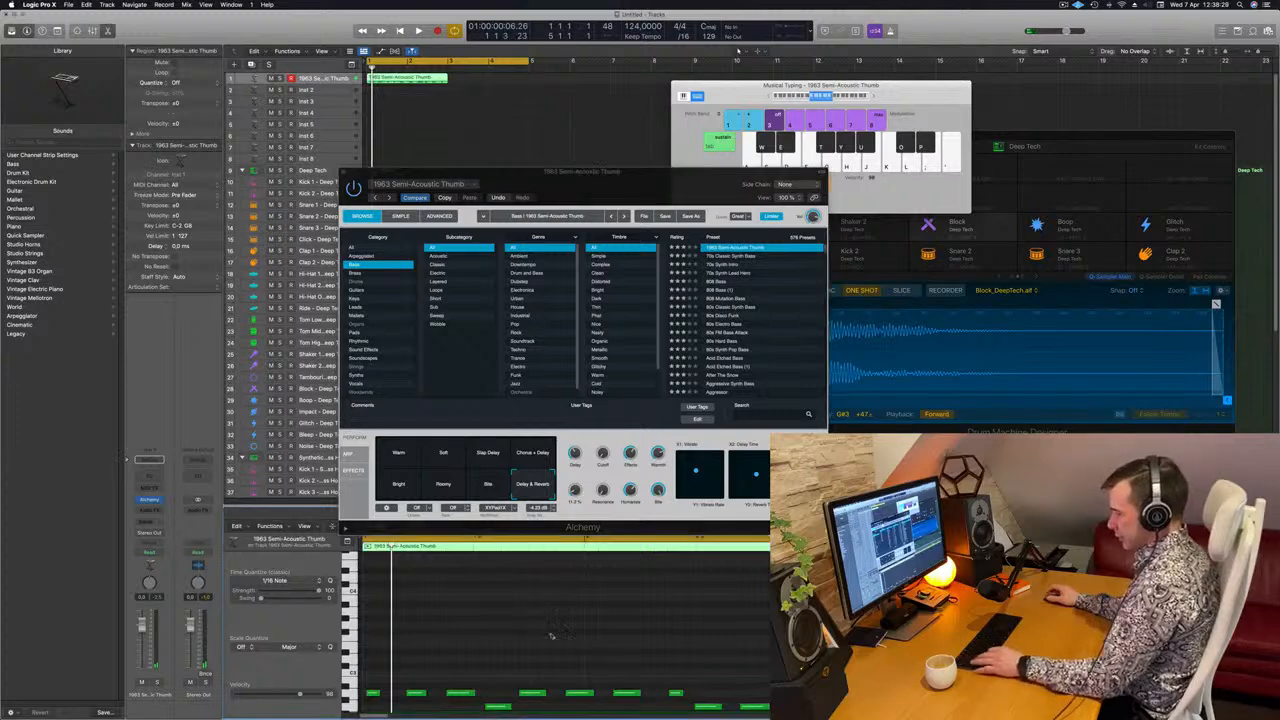
Play back the recorded bass riff and nudge its fifth note slightly later in the Piano Roll.
key("space")
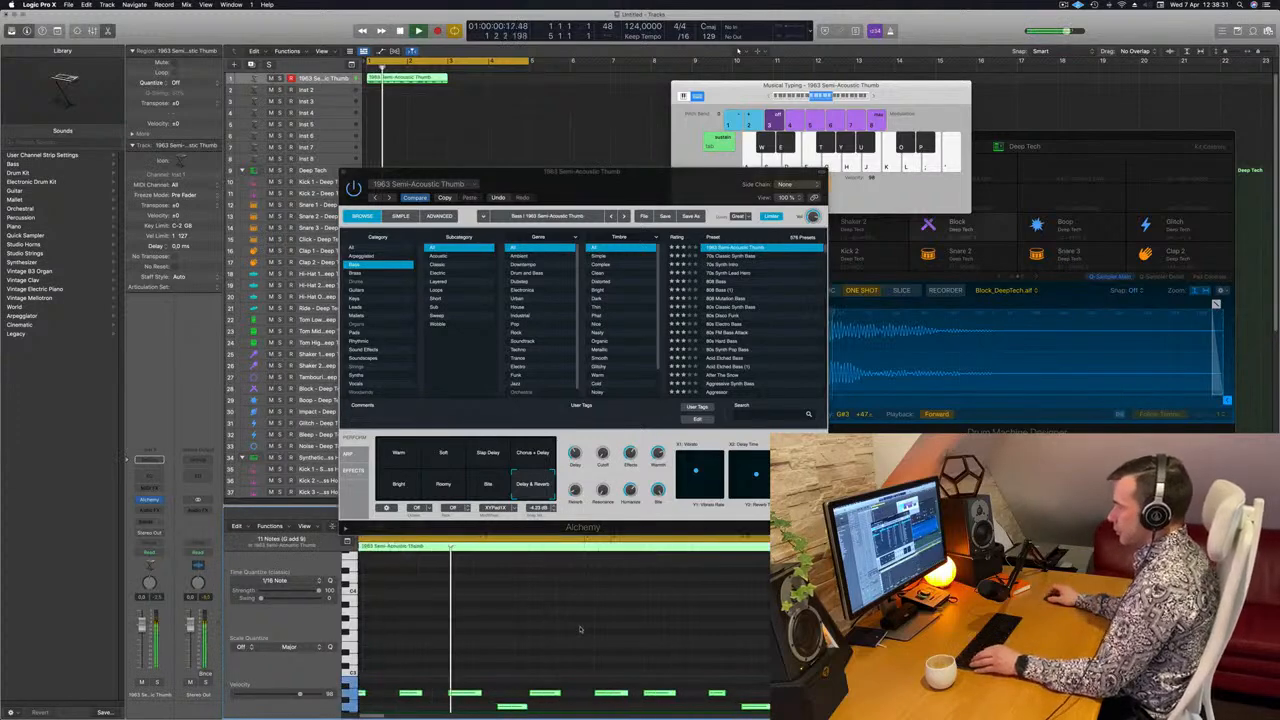
scroll(514, 645, "down", 5)
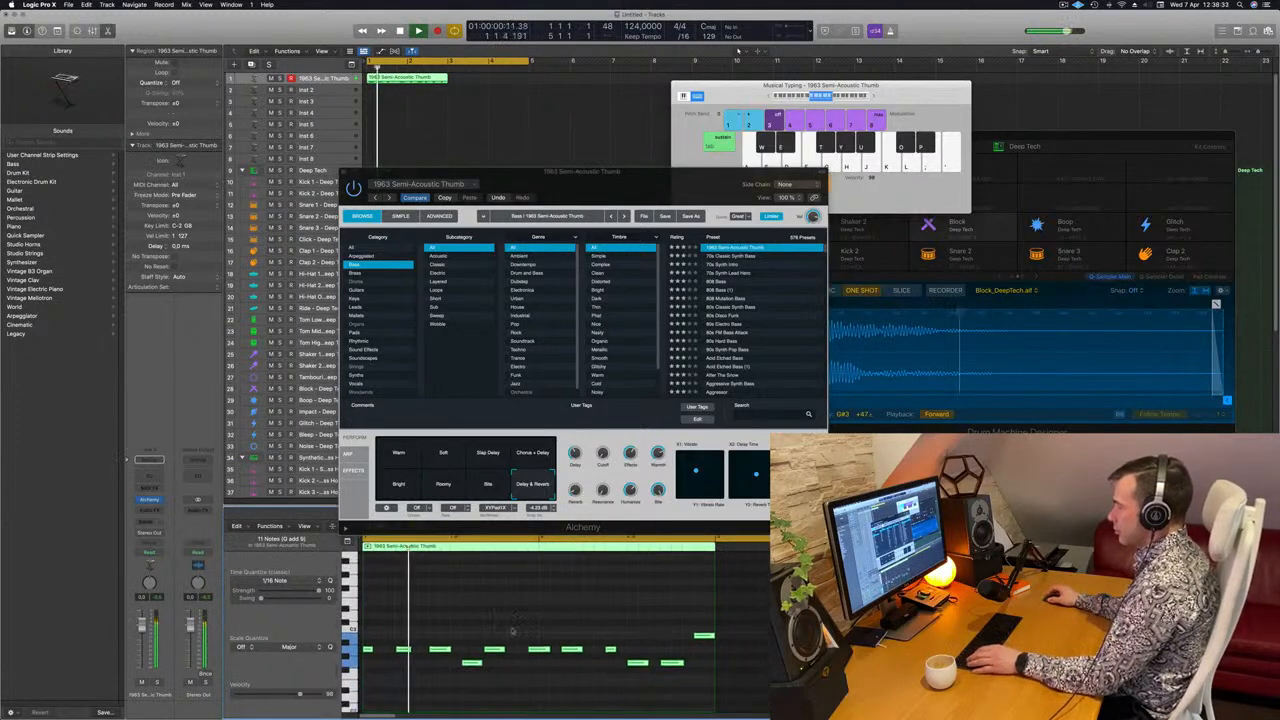
left_click(500, 631)
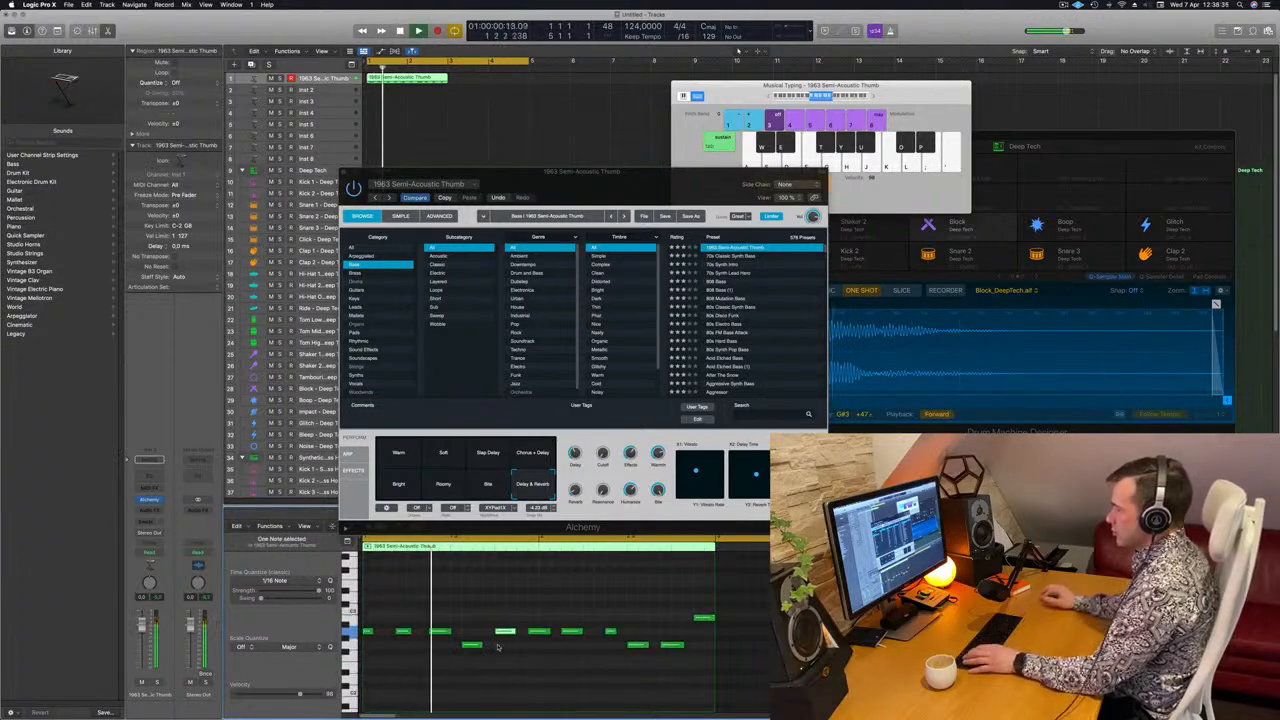
scroll(508, 603, "left", 2)
key("space")
key("space")
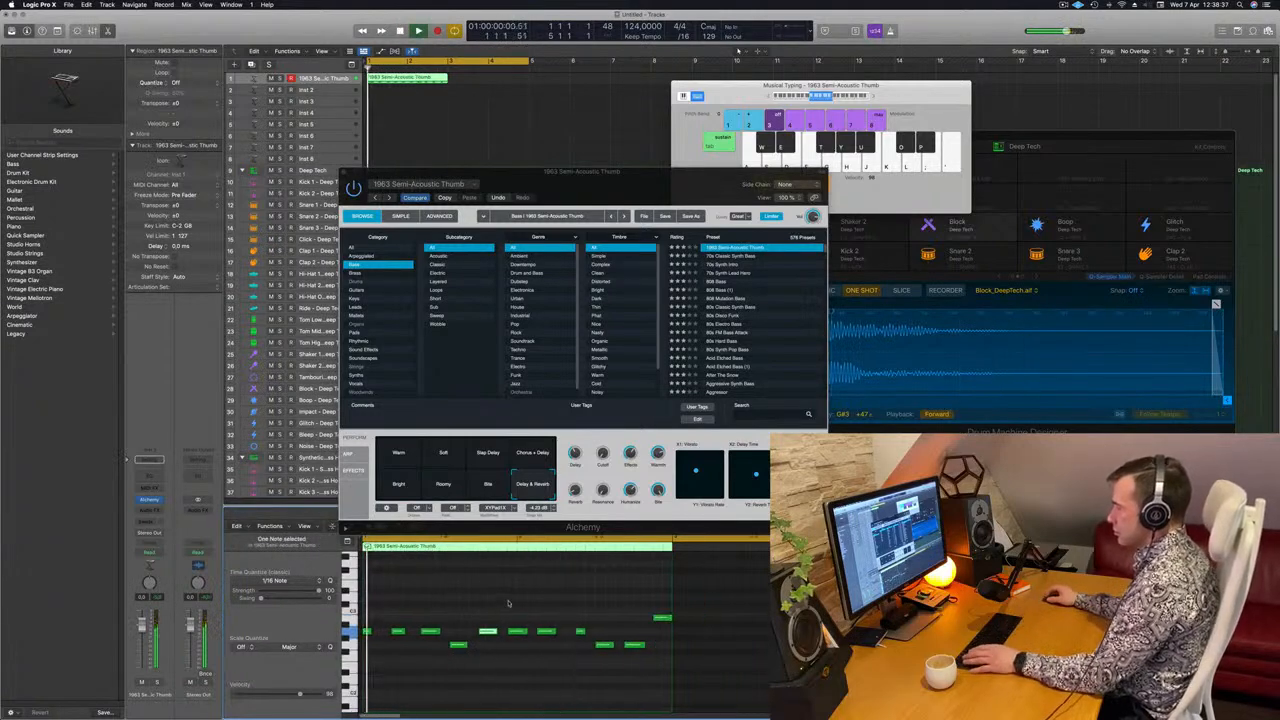
Nudge the riff's sixth and seventh notes slightly later and copy the bass region to bar 3.
left_click(508, 603)
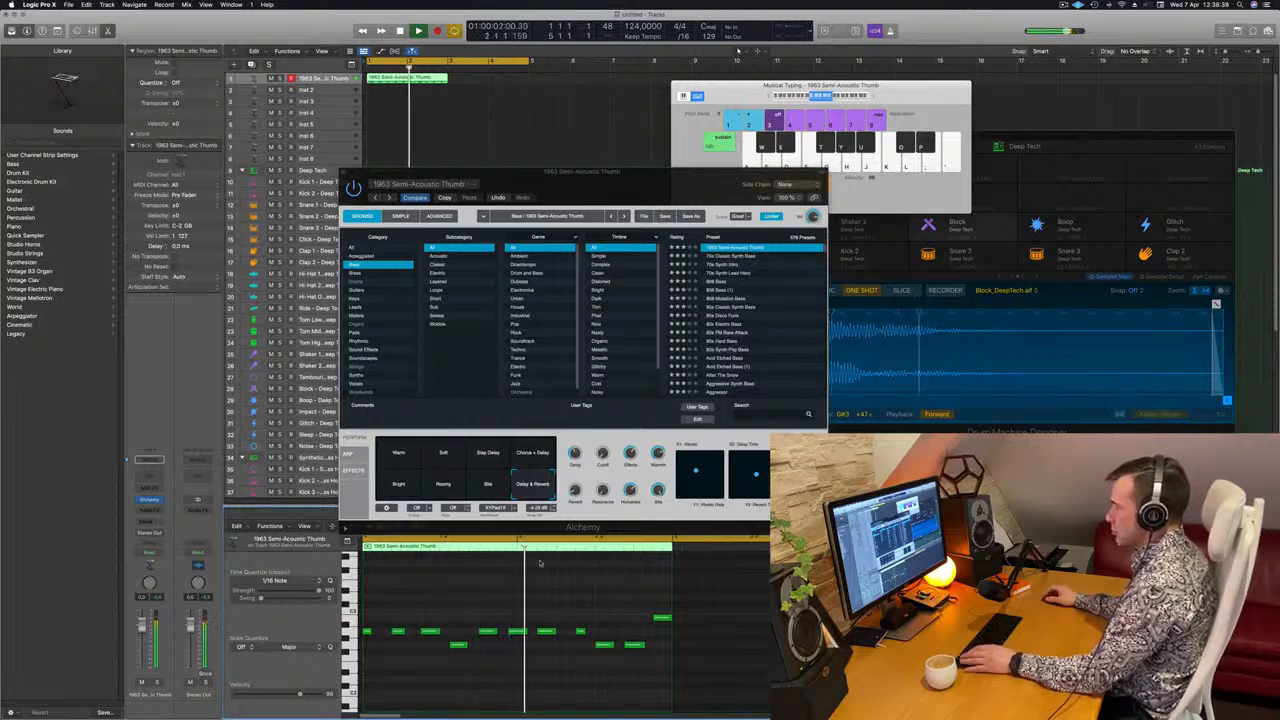
key("space")
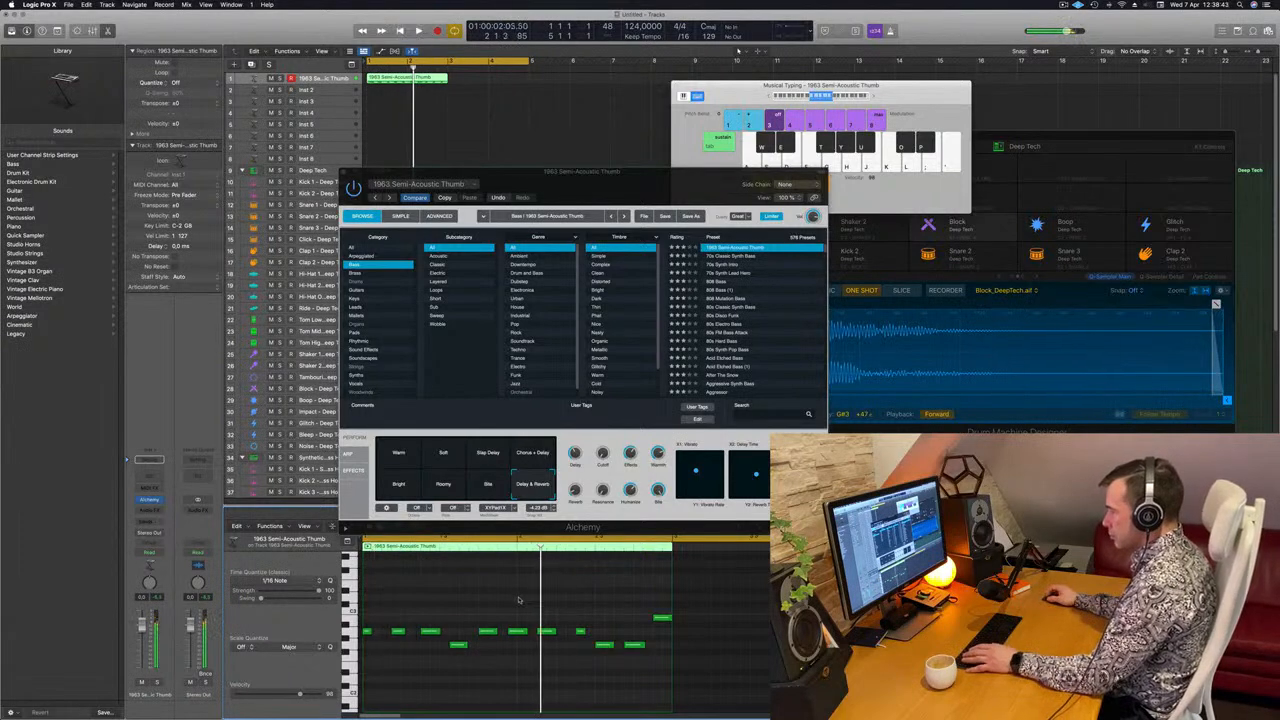
left_click(520, 633)
key("space")
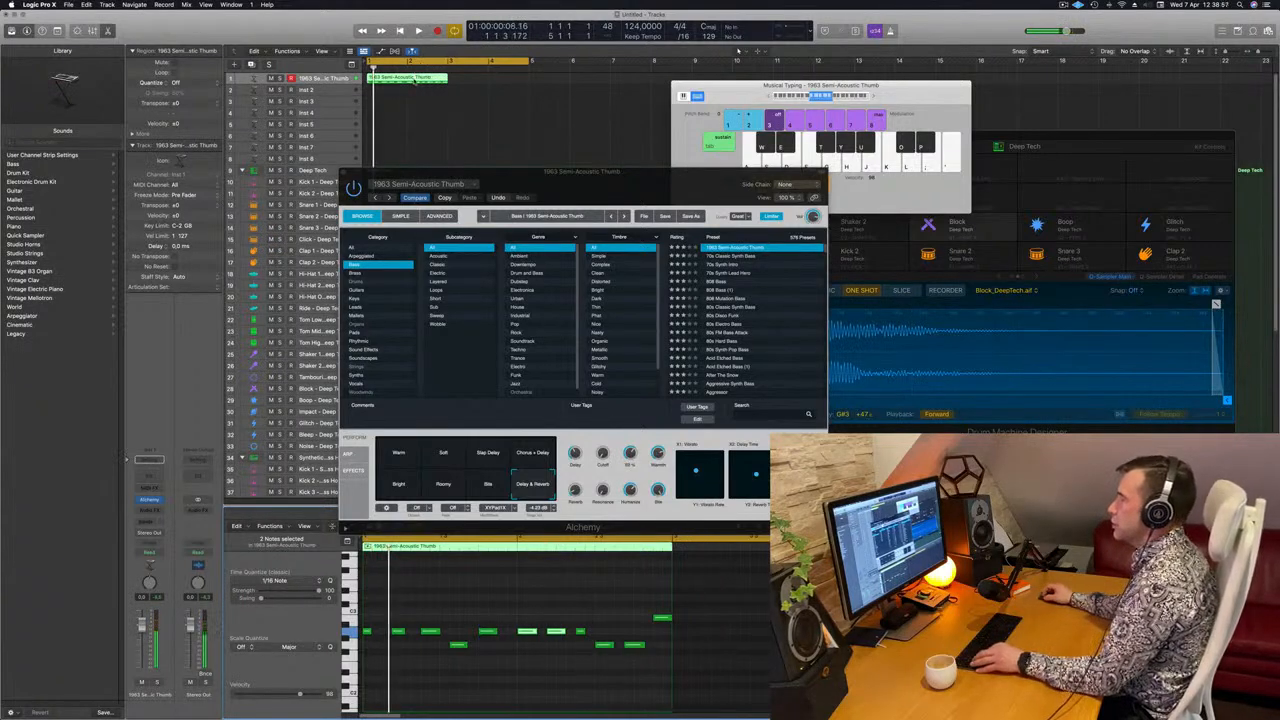
left_click_drag(413, 80, 498, 88)
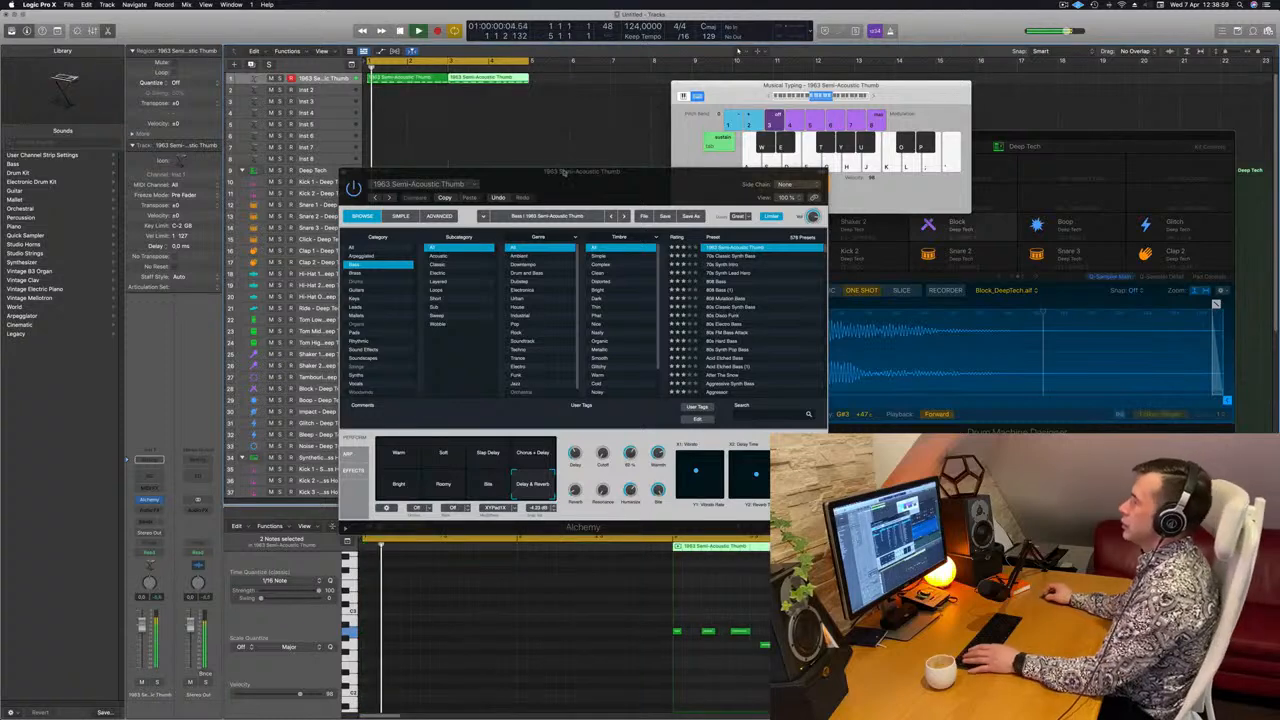
Audition Alchemy's Bite, Slap Delay and Warm variations against the playing drum loop.
left_click_drag(597, 187, 753, 128)
left_click(647, 428)
left_click(657, 398)
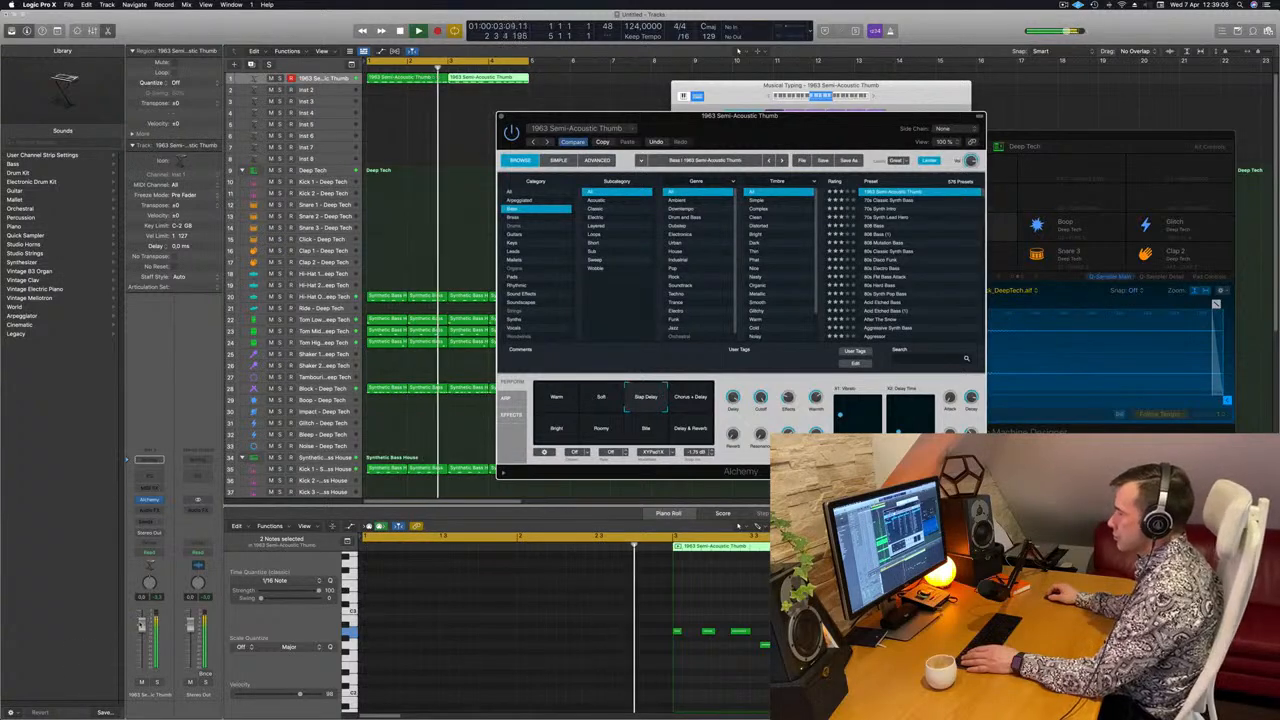
left_click_drag(751, 123, 667, 177)
left_click(476, 451)
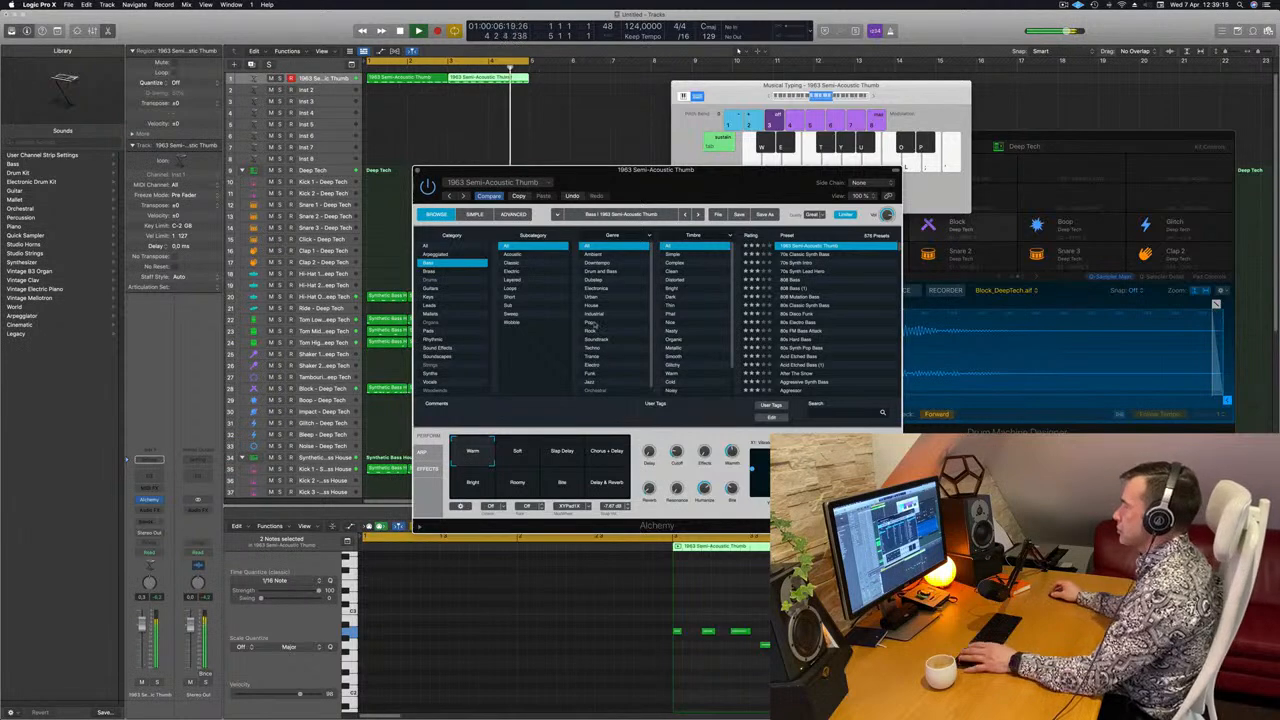
left_click_drag(729, 172, 680, 177)
Audition the Delay & Reverb, Bite, Roomy, Slap Delay and Chorus + Delay variations of the bass preset.
left_click(558, 486)
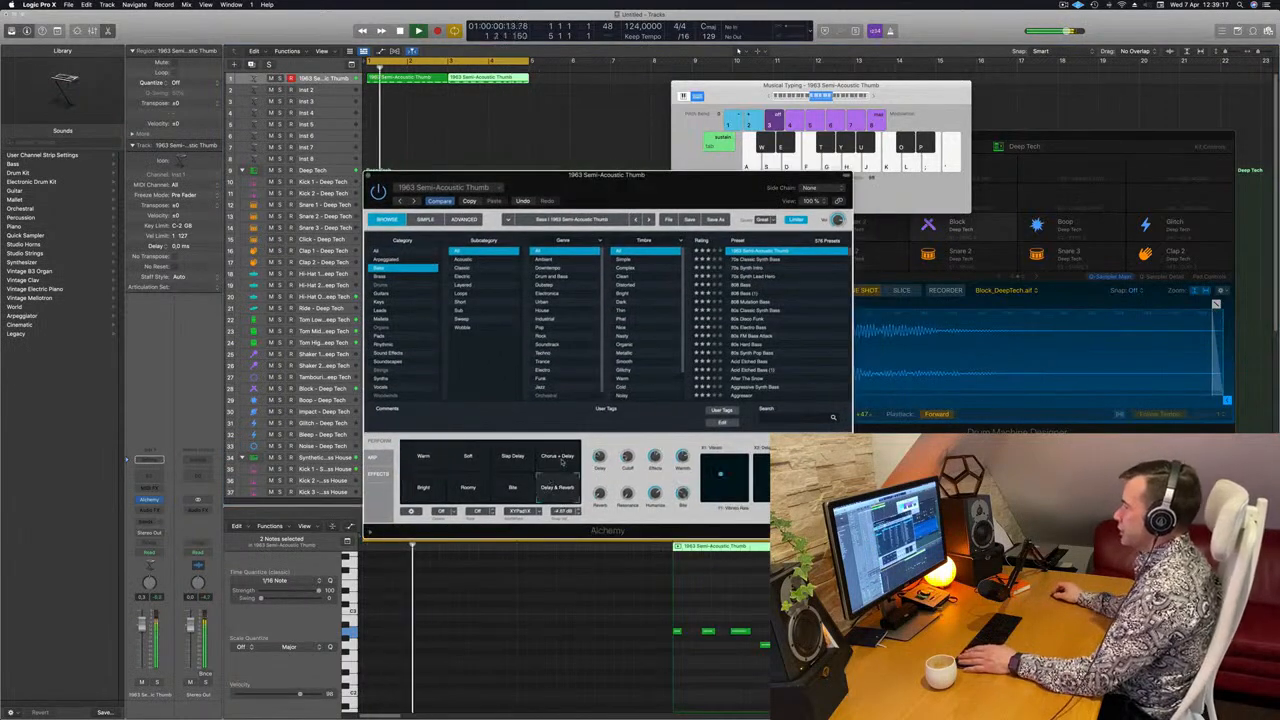
left_click(513, 486)
left_click(468, 489)
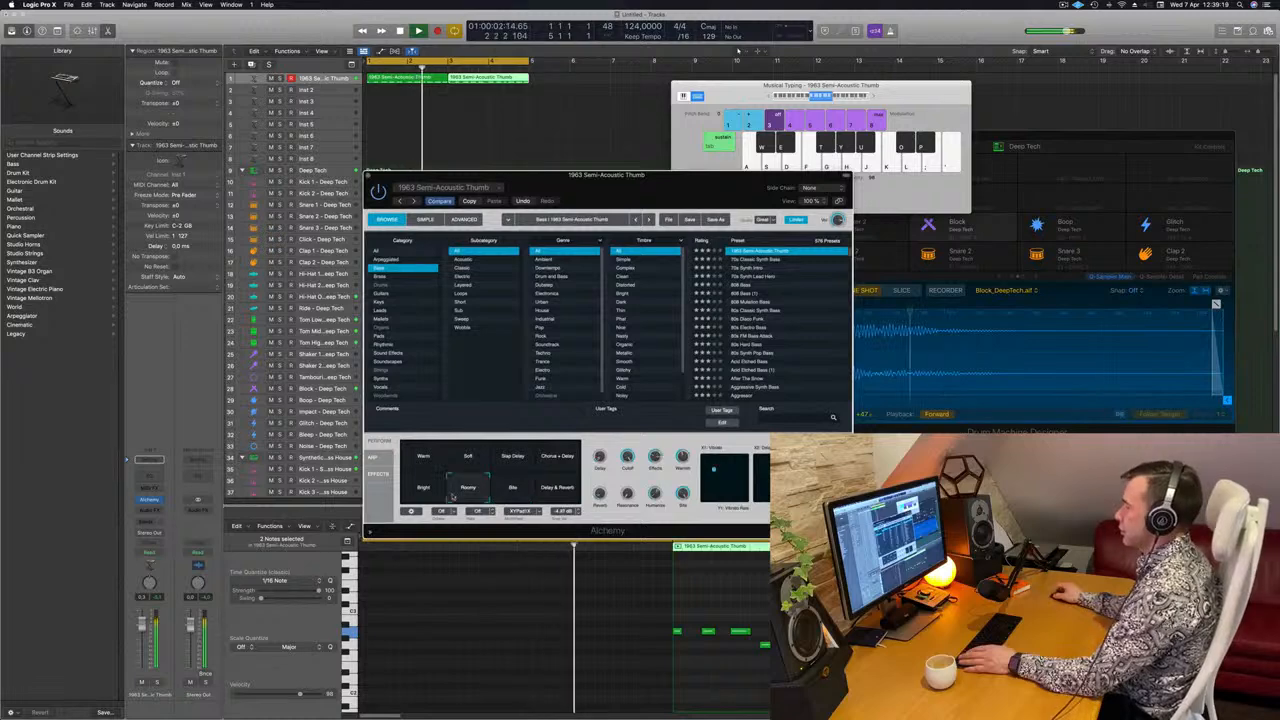
left_click(510, 495)
left_click(524, 458)
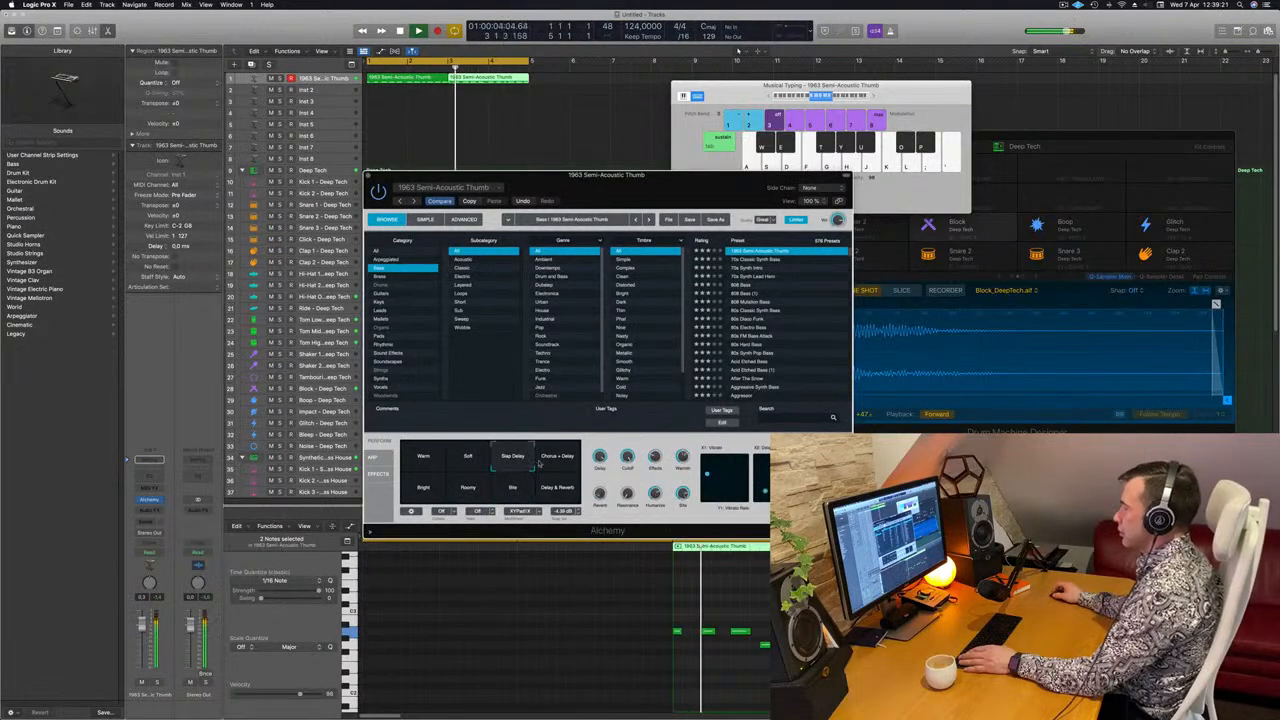
left_click(565, 460)
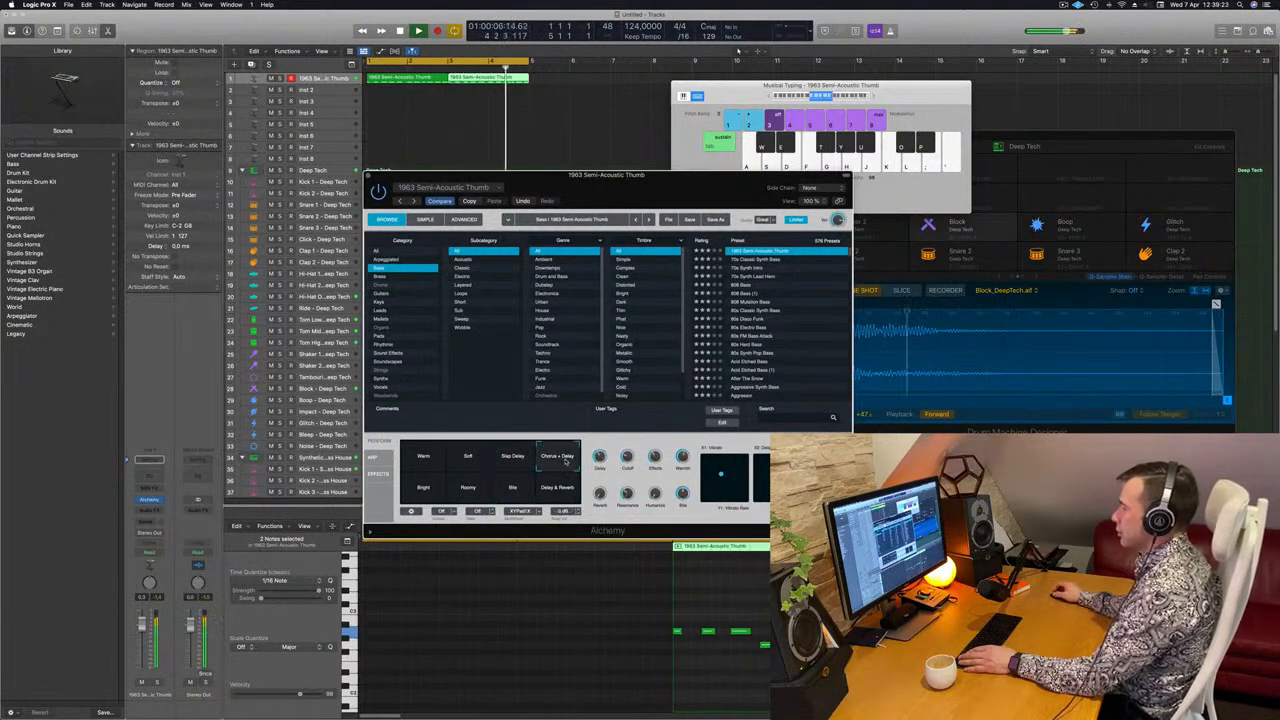
Load the 70s Classic Synth Bass preset in Alchemy and raise the bass track's volume slightly.
left_click(760, 258)
left_click_drag(654, 196, 746, 167)
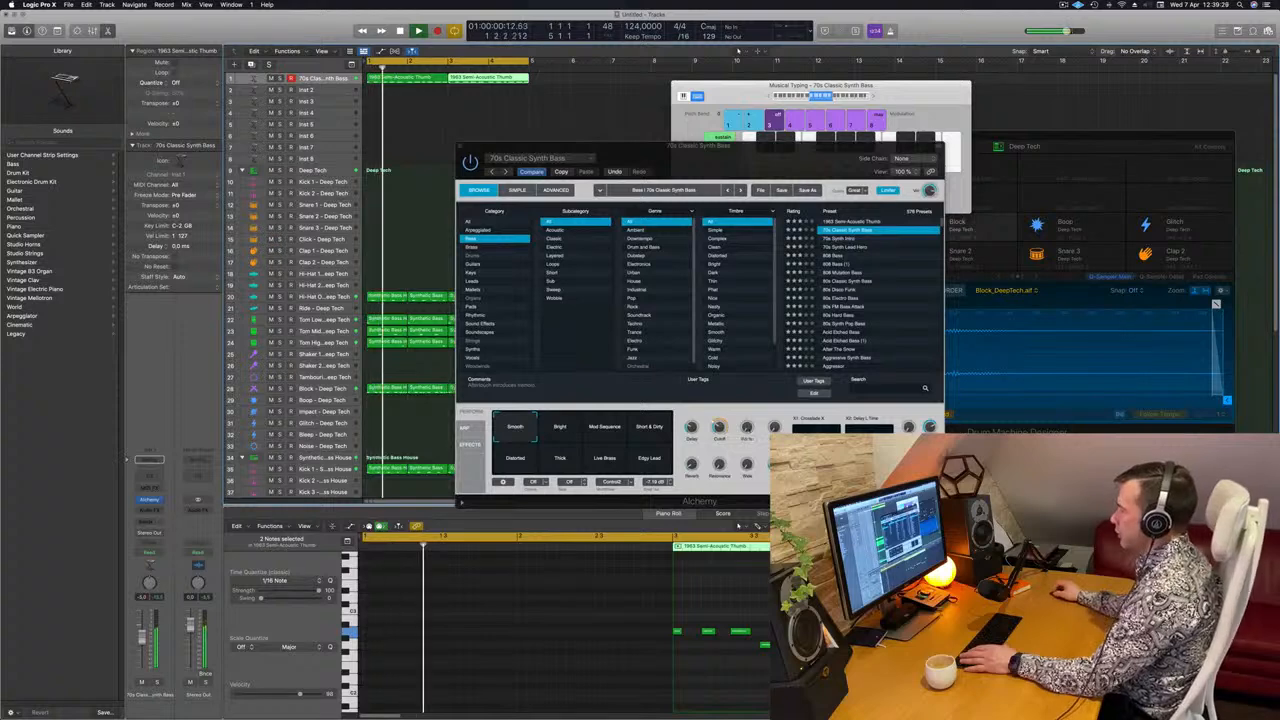
left_click_drag(729, 400, 710, 424)
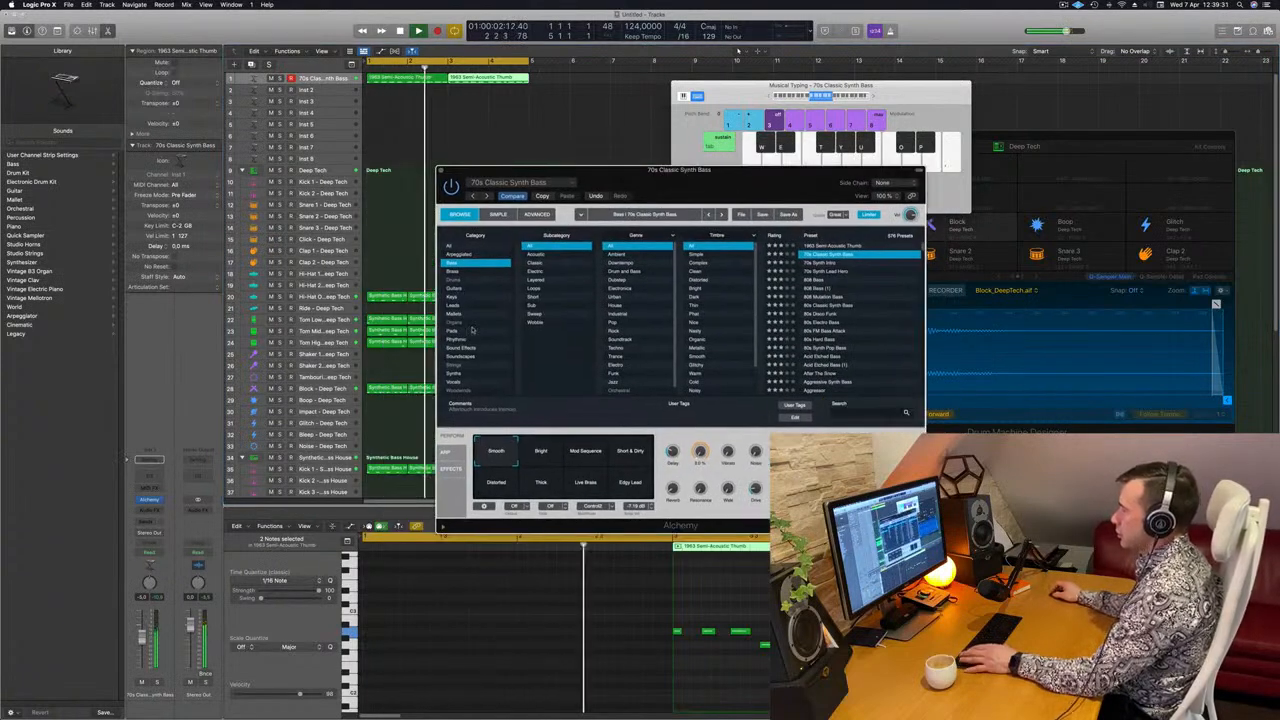
left_click_drag(141, 640, 141, 637)
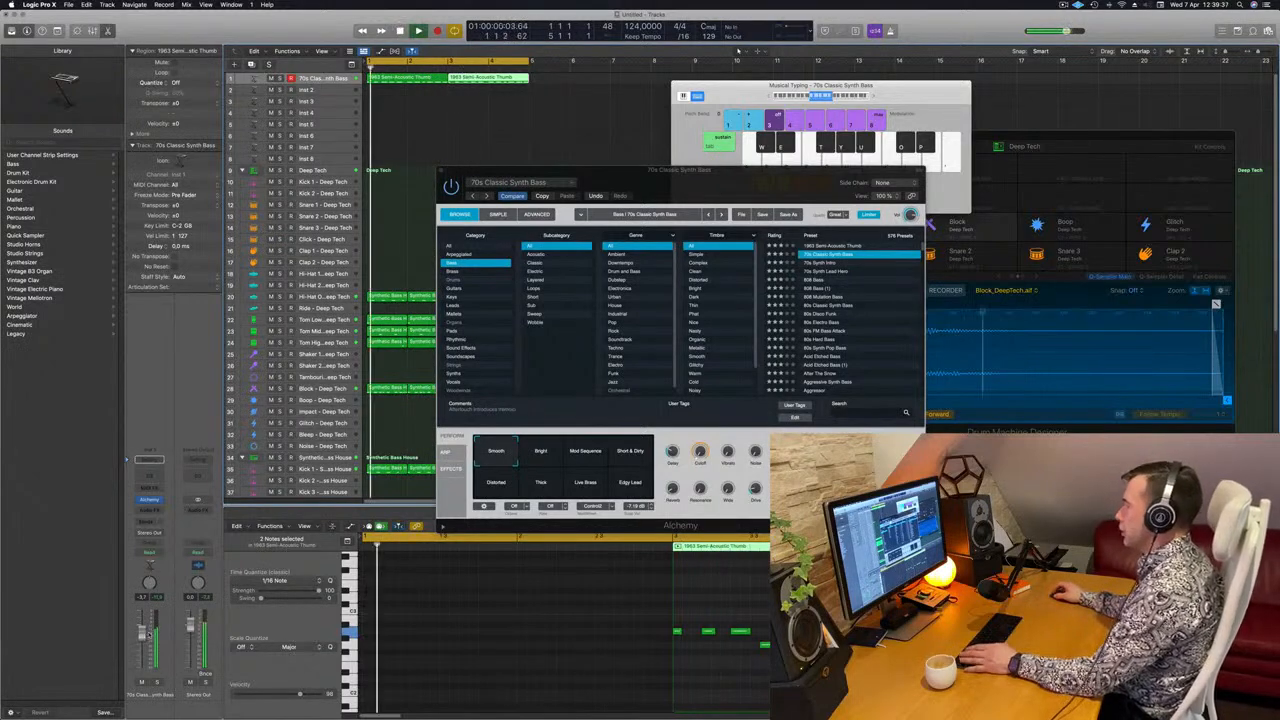
left_click(423, 670)
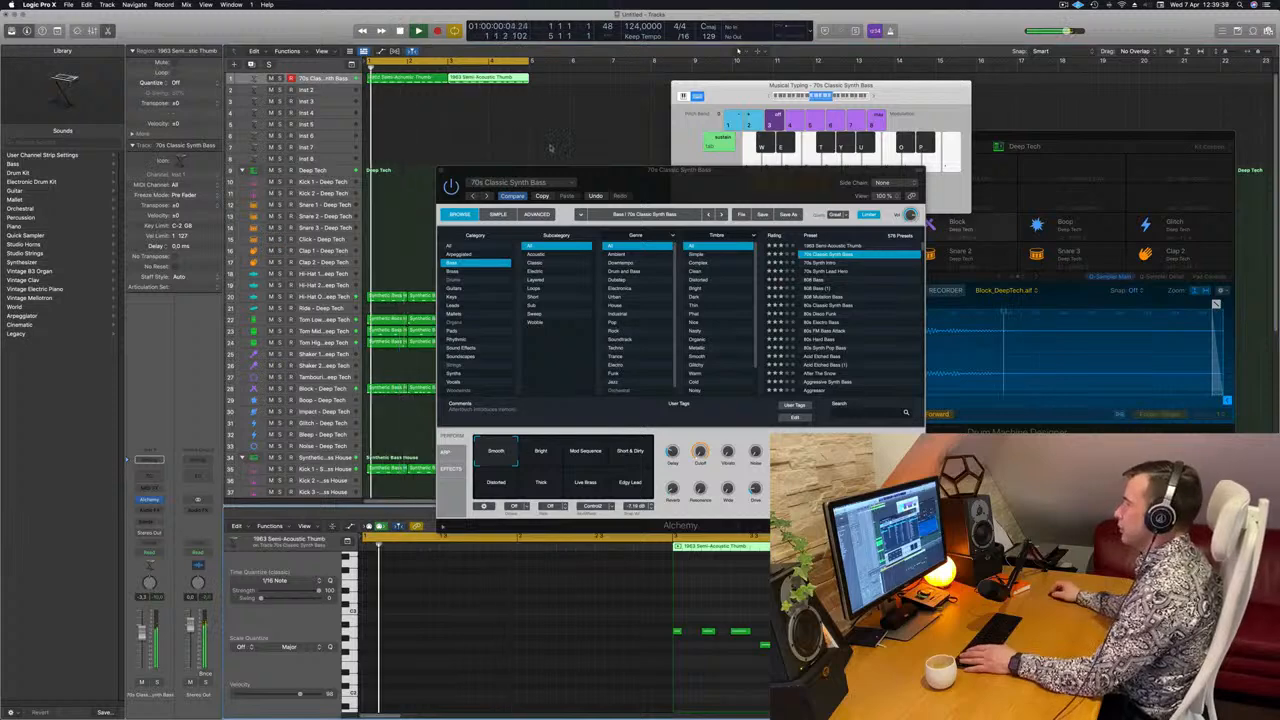
Select both bass regions and transpose all their notes down one octave.
left_click_drag(592, 171, 857, 168)
left_click(408, 92)
left_click_drag(408, 92, 557, 79)
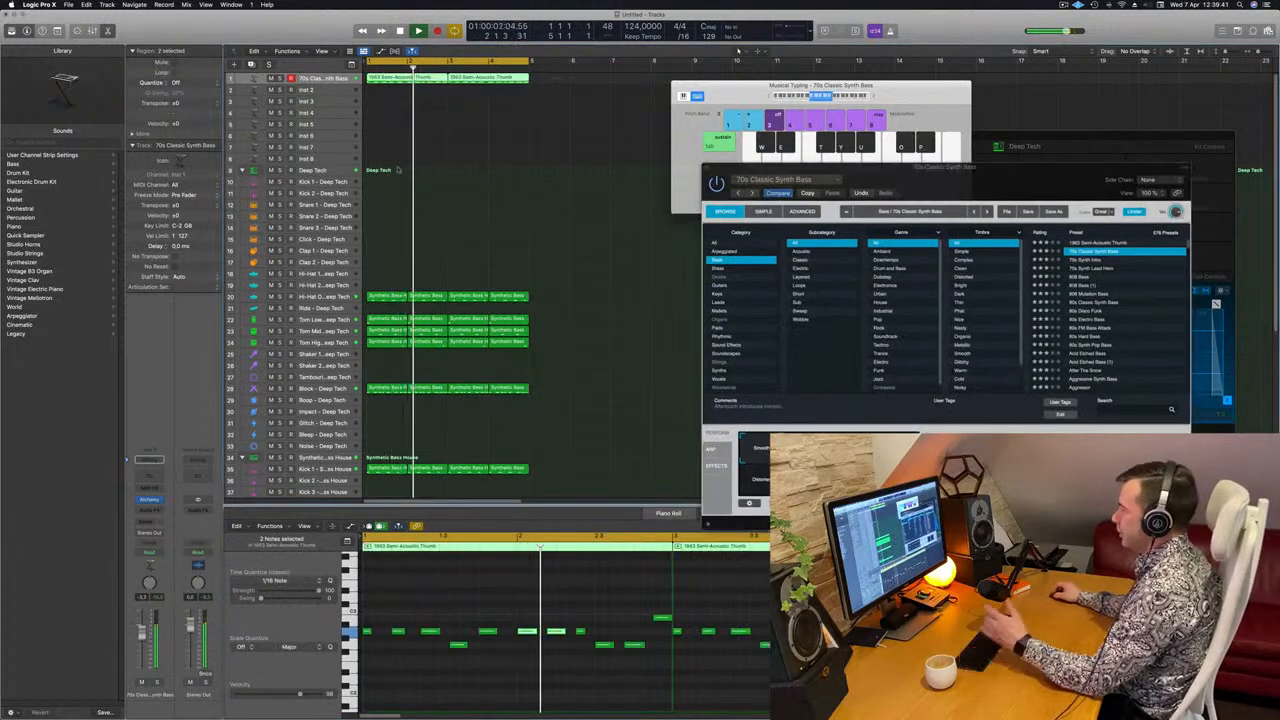
left_click(457, 598)
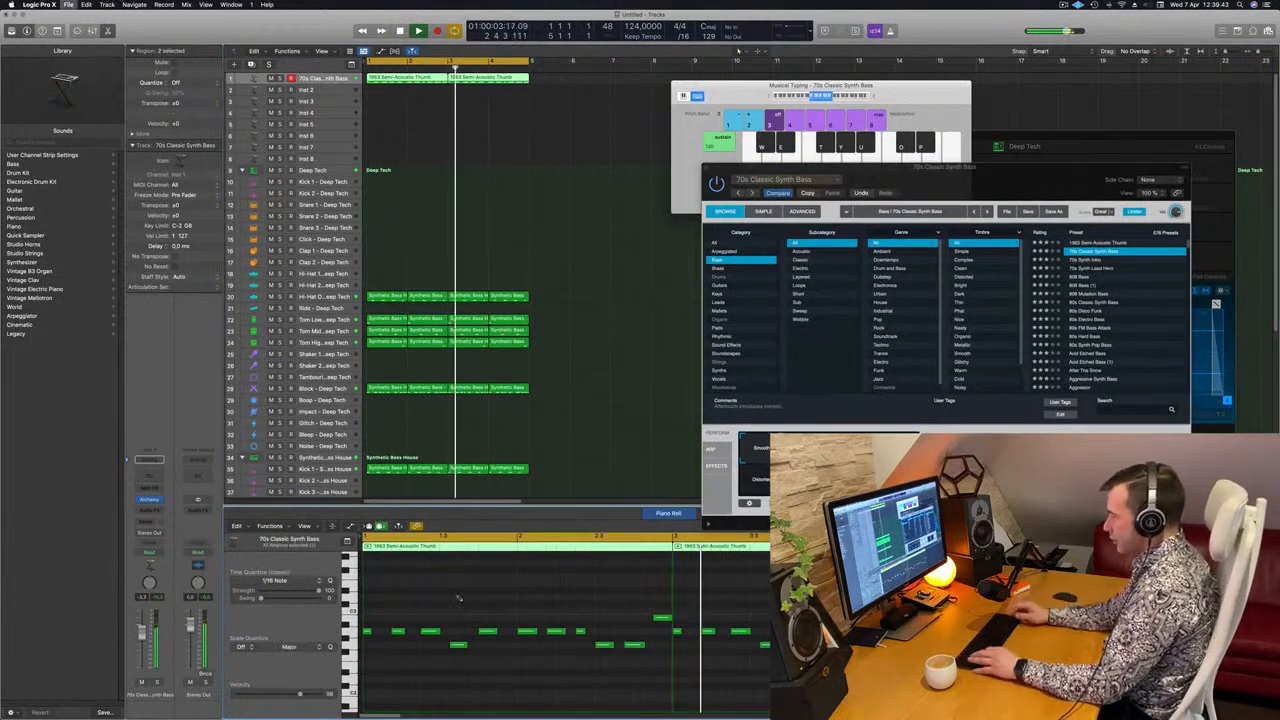
key("super+s")
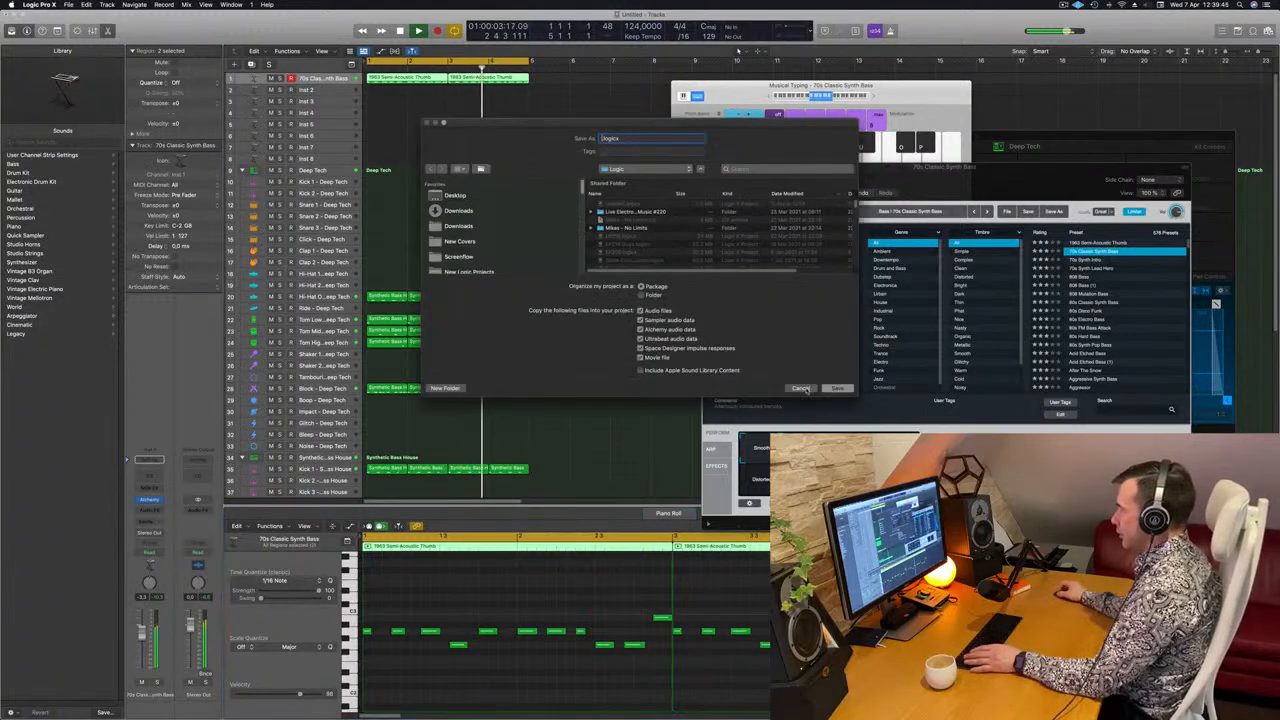
left_click(803, 388)
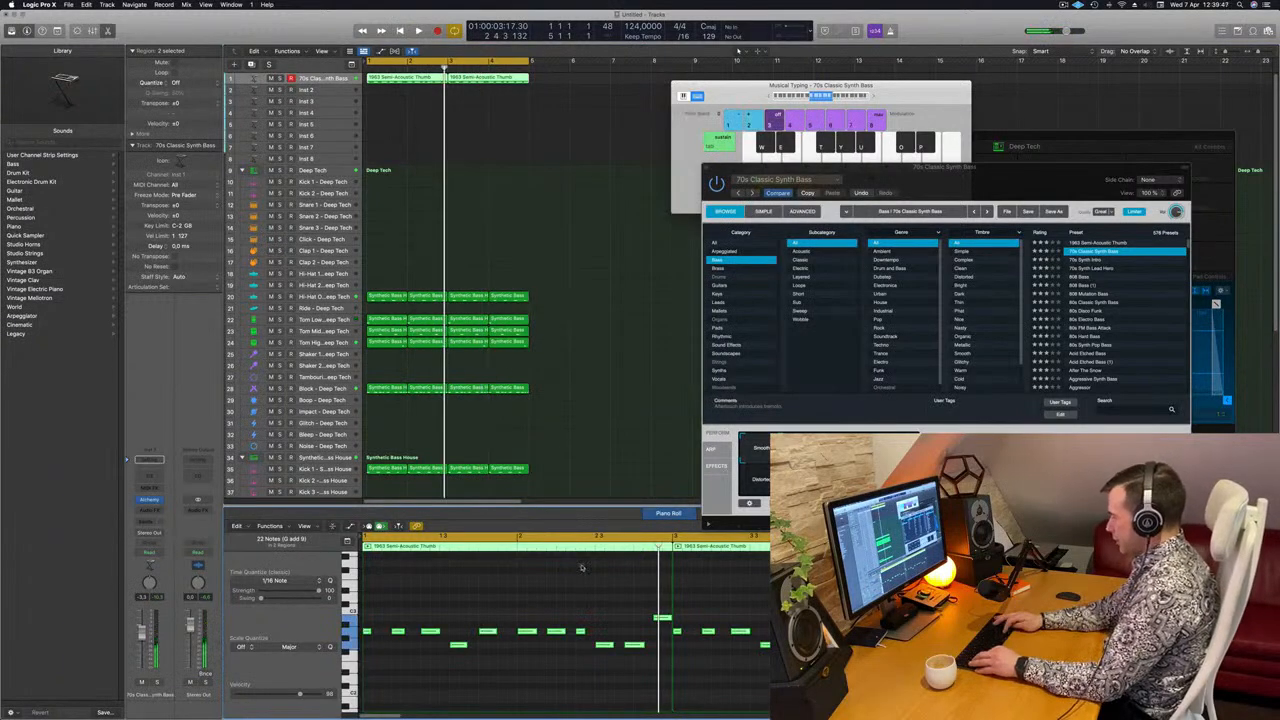
key("alt+shift+Down")
key("space")
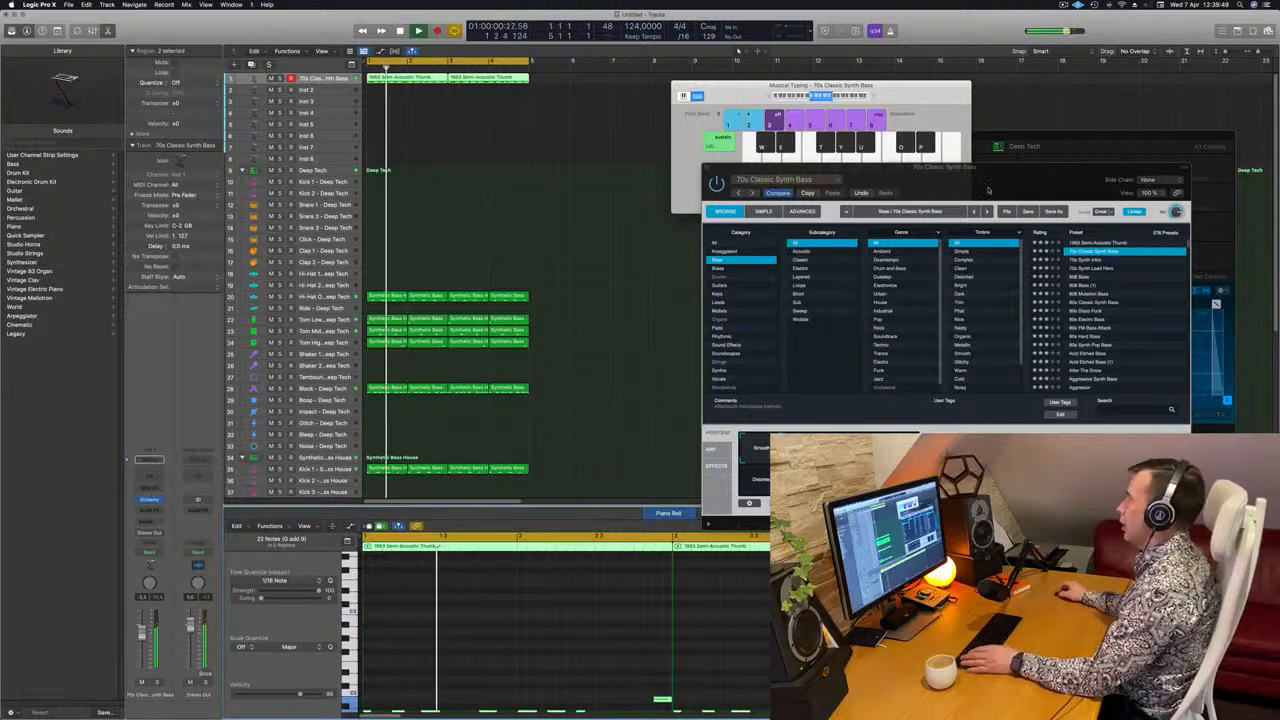
Compare the 1963 Semi-Acoustic Thumb preset with 70s Classic Synth Bass and keep 70s Classic Synth Bass loaded.
left_click_drag(1010, 183, 909, 214)
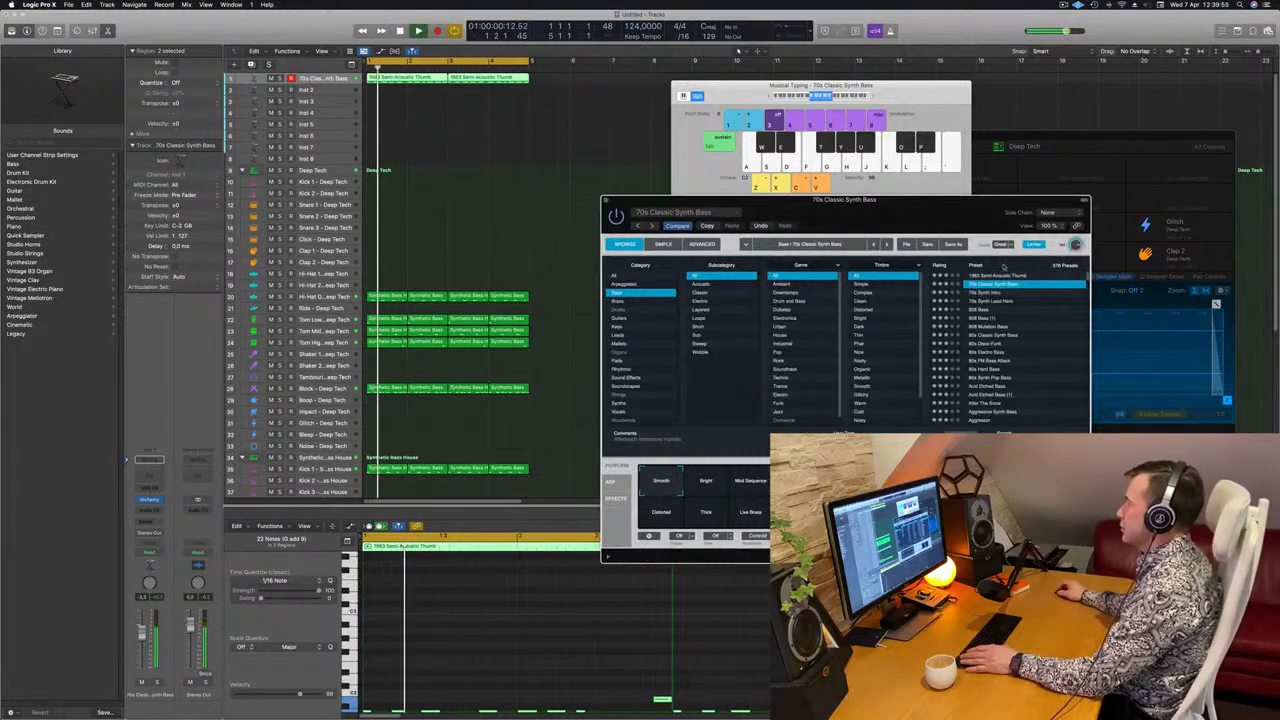
left_click(1002, 275)
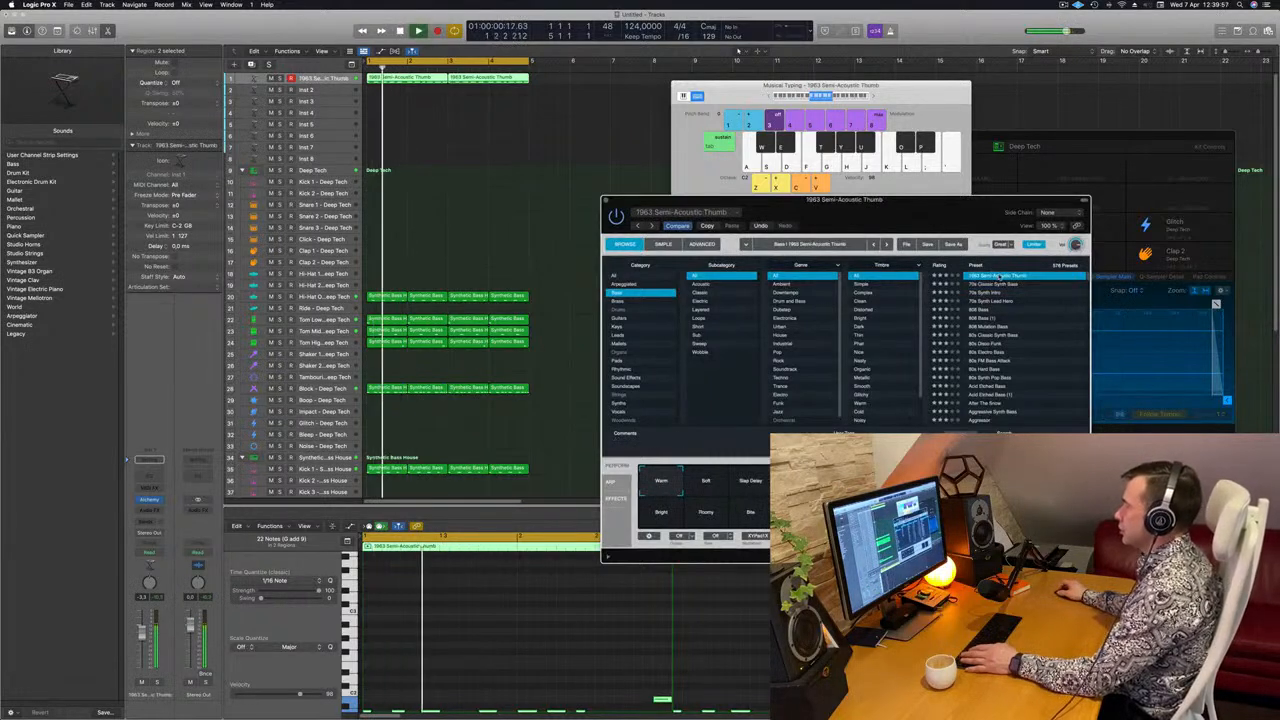
left_click(1000, 284)
left_click_drag(960, 200, 866, 45)
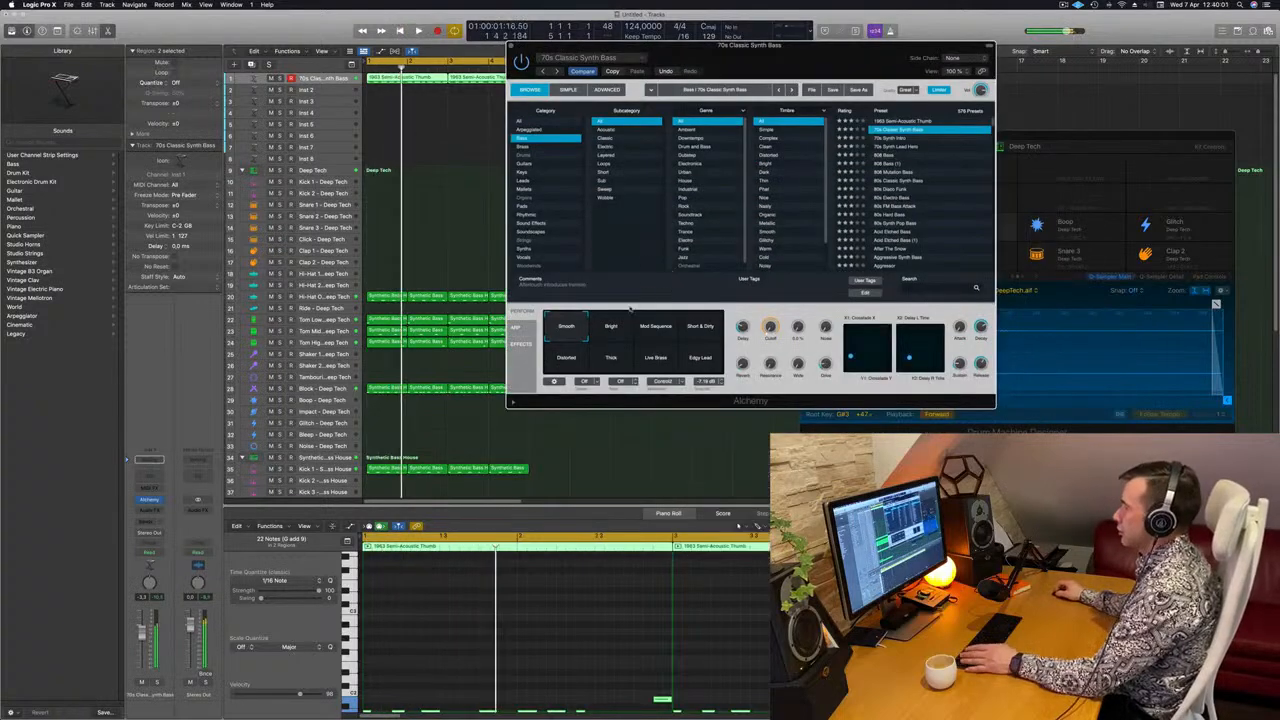
Audition the Bright, Mod Sequence, Short & Dirty, Edgy Lead, Distorted and Thick variations and return to Smooth.
left_click(612, 324)
left_click(655, 328)
left_click(702, 332)
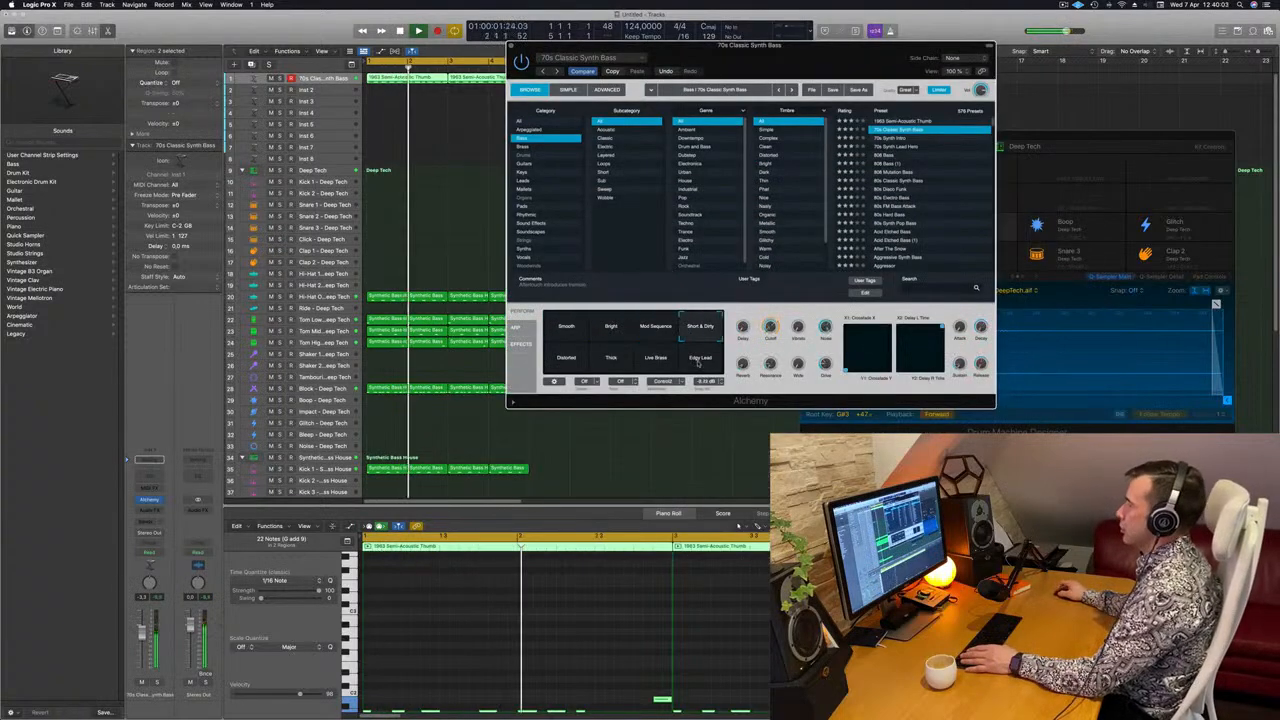
left_click(702, 358)
left_click(568, 361)
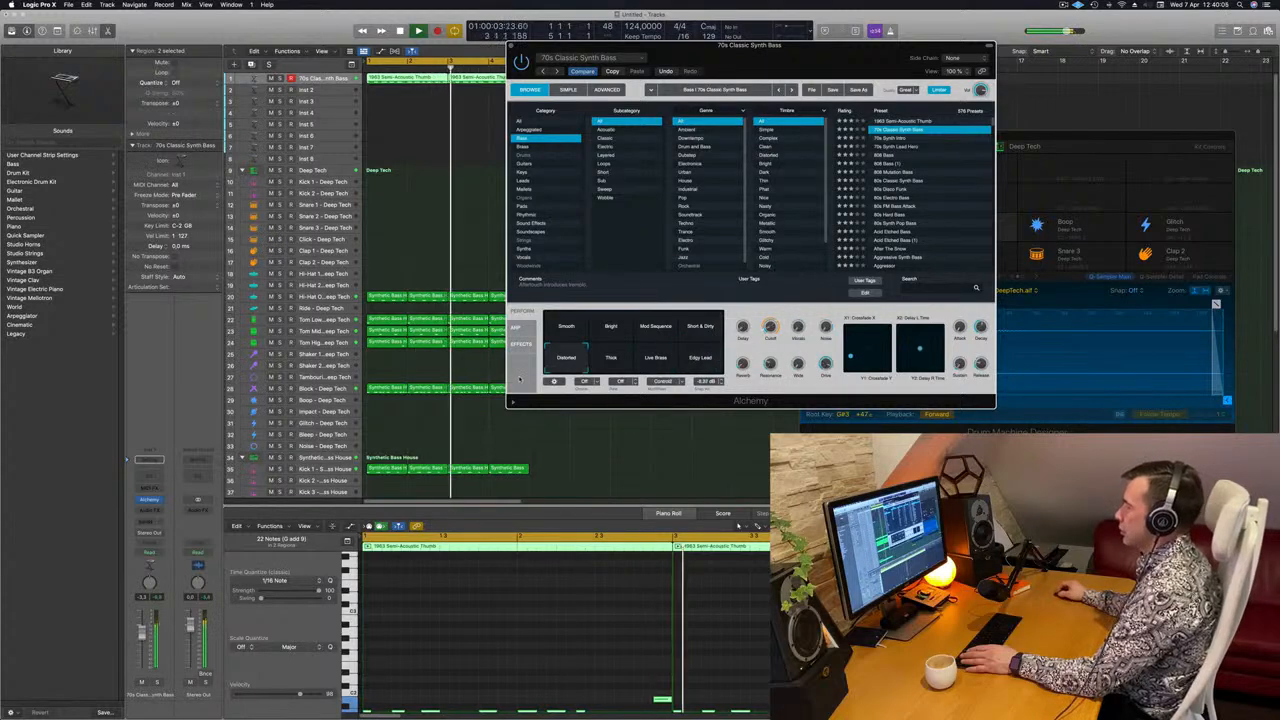
left_click(607, 366)
left_click(568, 327)
Replay the loop from the start, close the Alchemy window and deselect the bass regions.
key("Return")
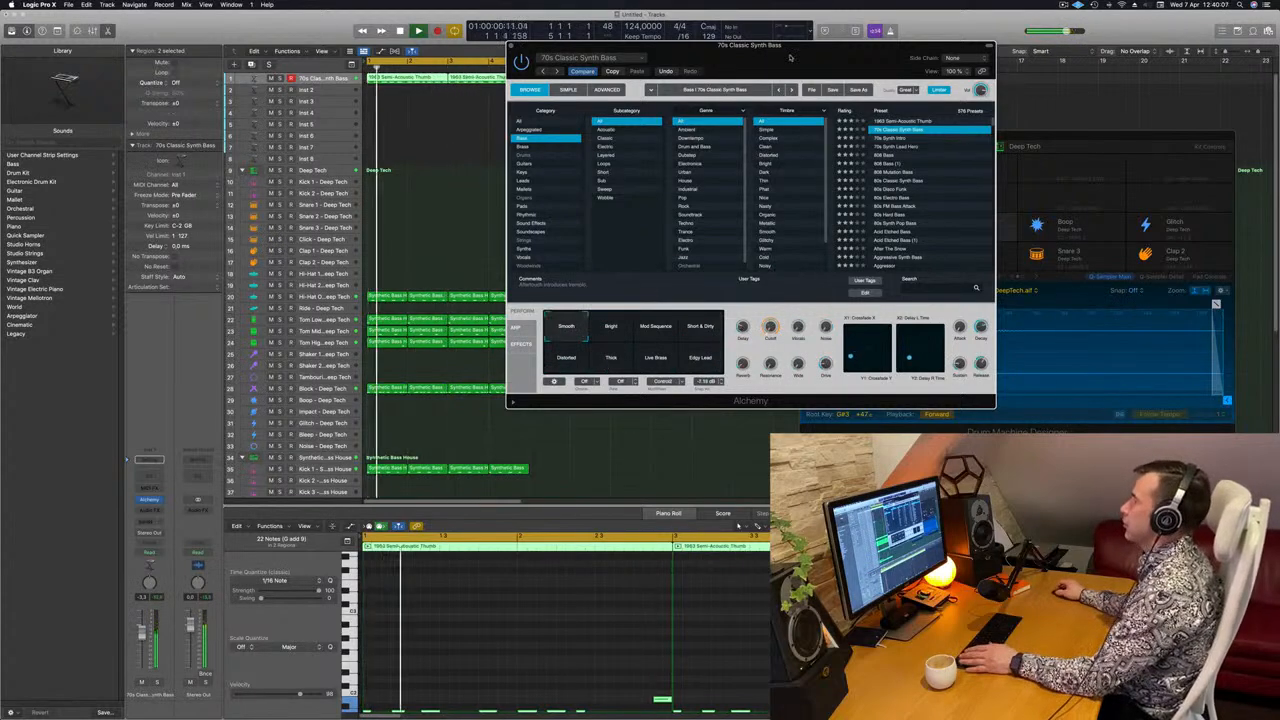
left_click_drag(588, 50, 558, 233)
key("space")
key("space")
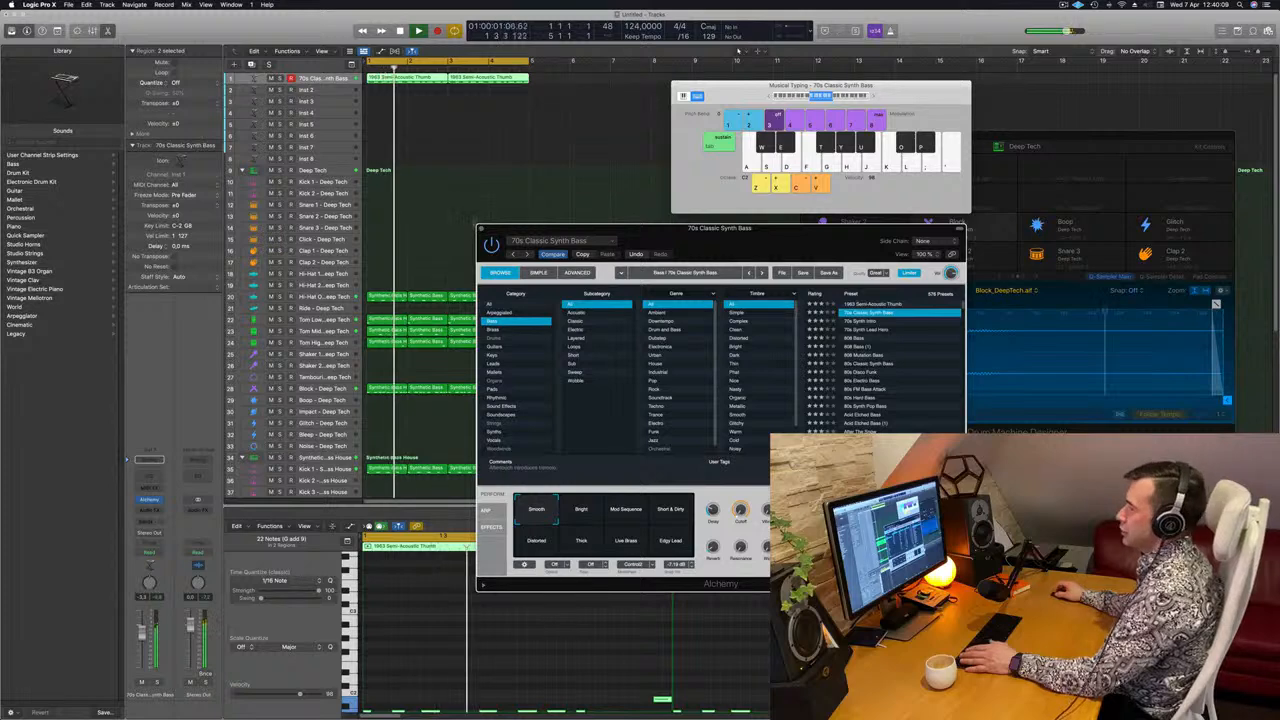
left_click(482, 230)
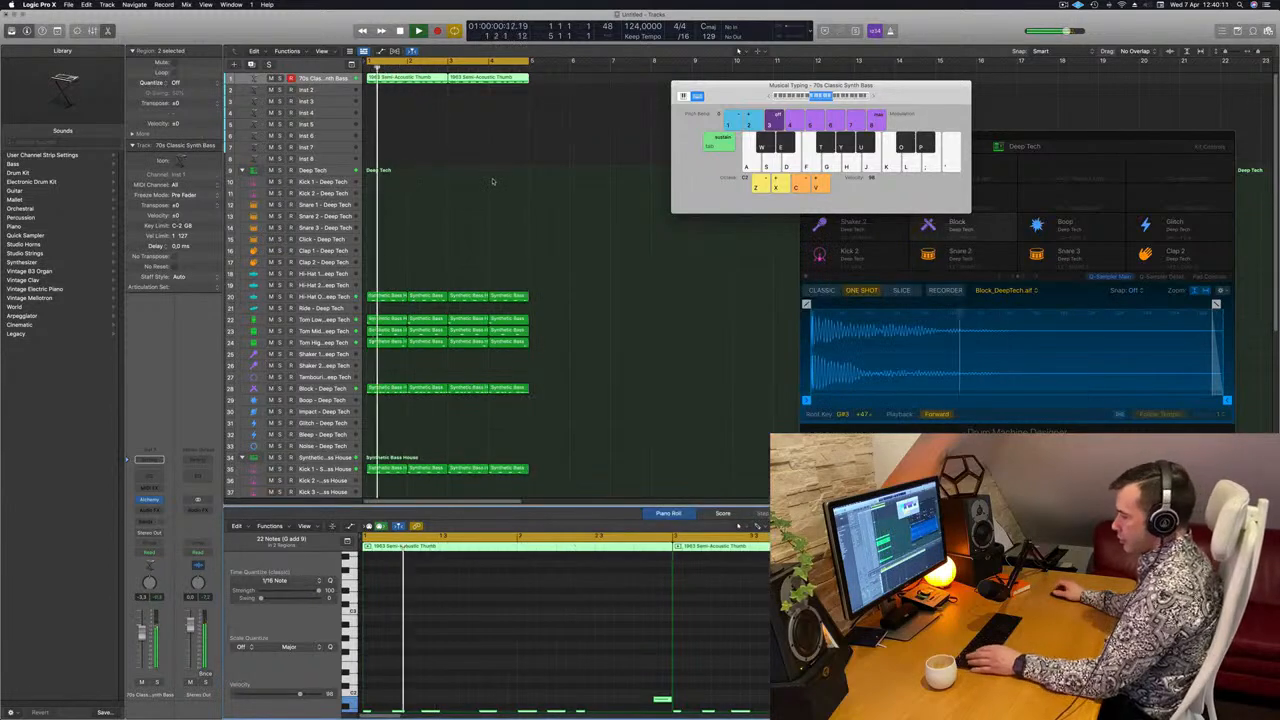
left_click(563, 226)
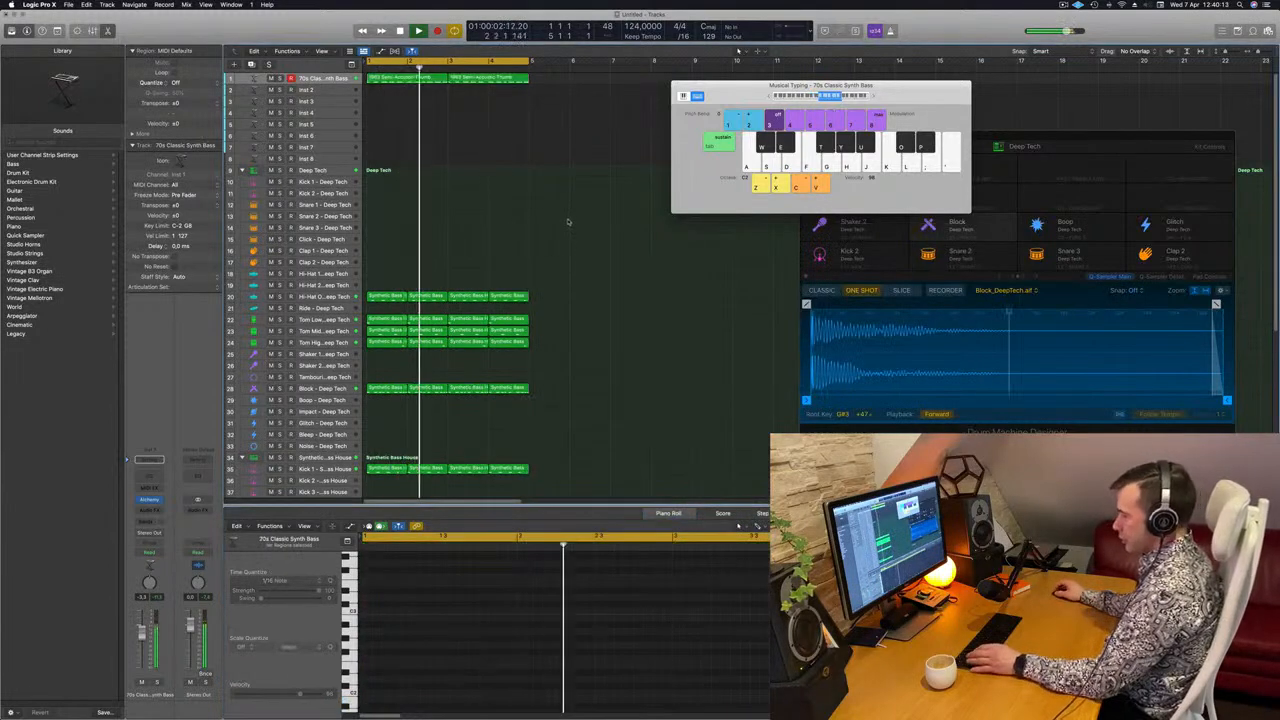
Close Musical Typing, show the mixer and look over the channel strips of both drum kits and the bass.
key("super+k")
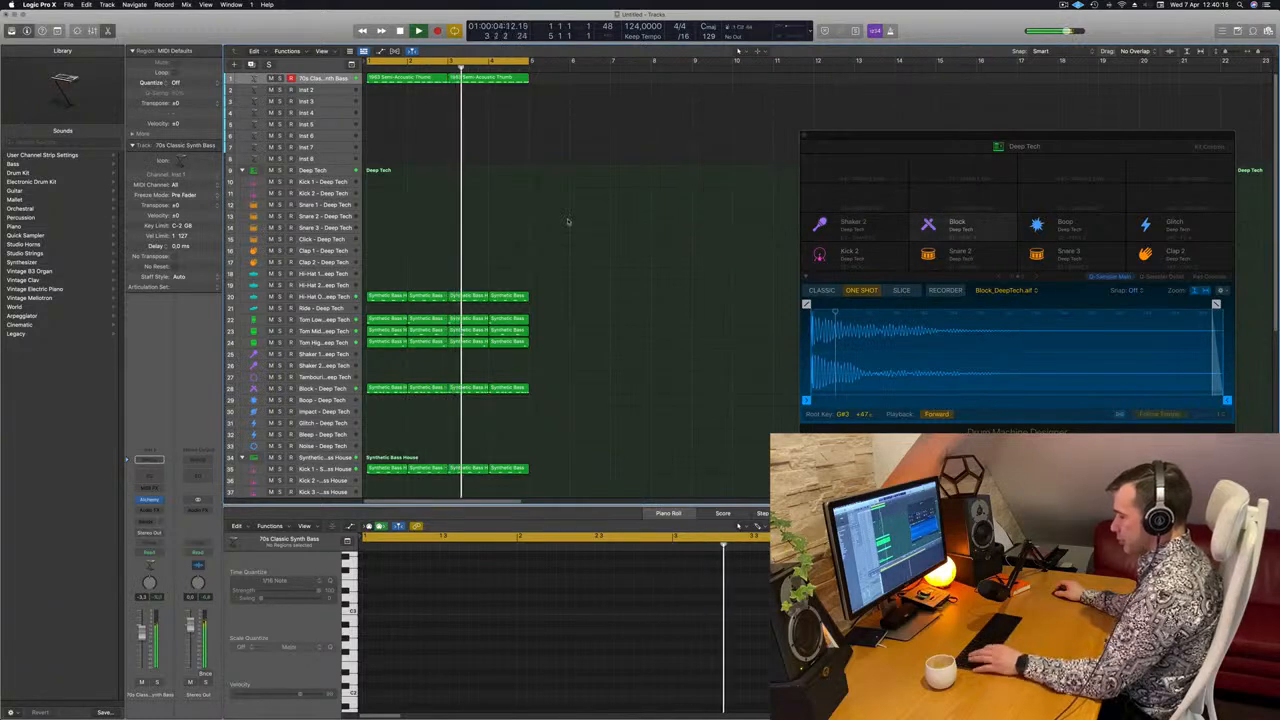
key("x")
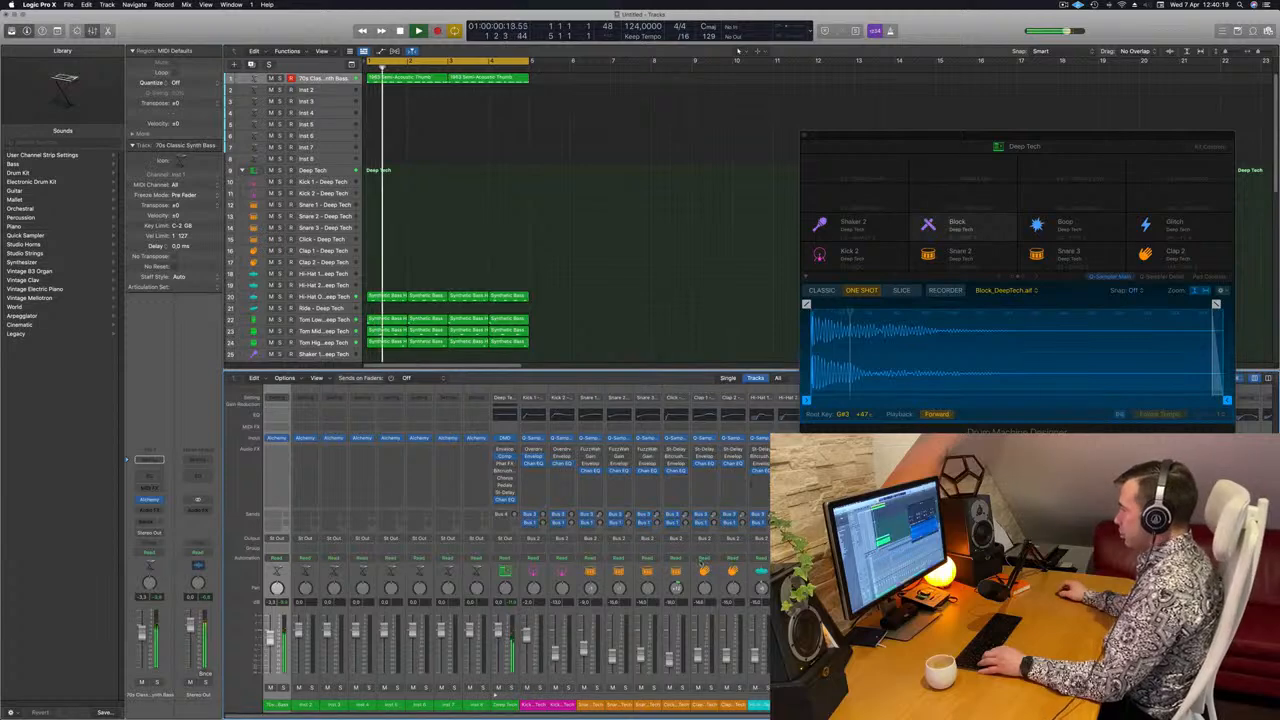
scroll(516, 540, "right", 6)
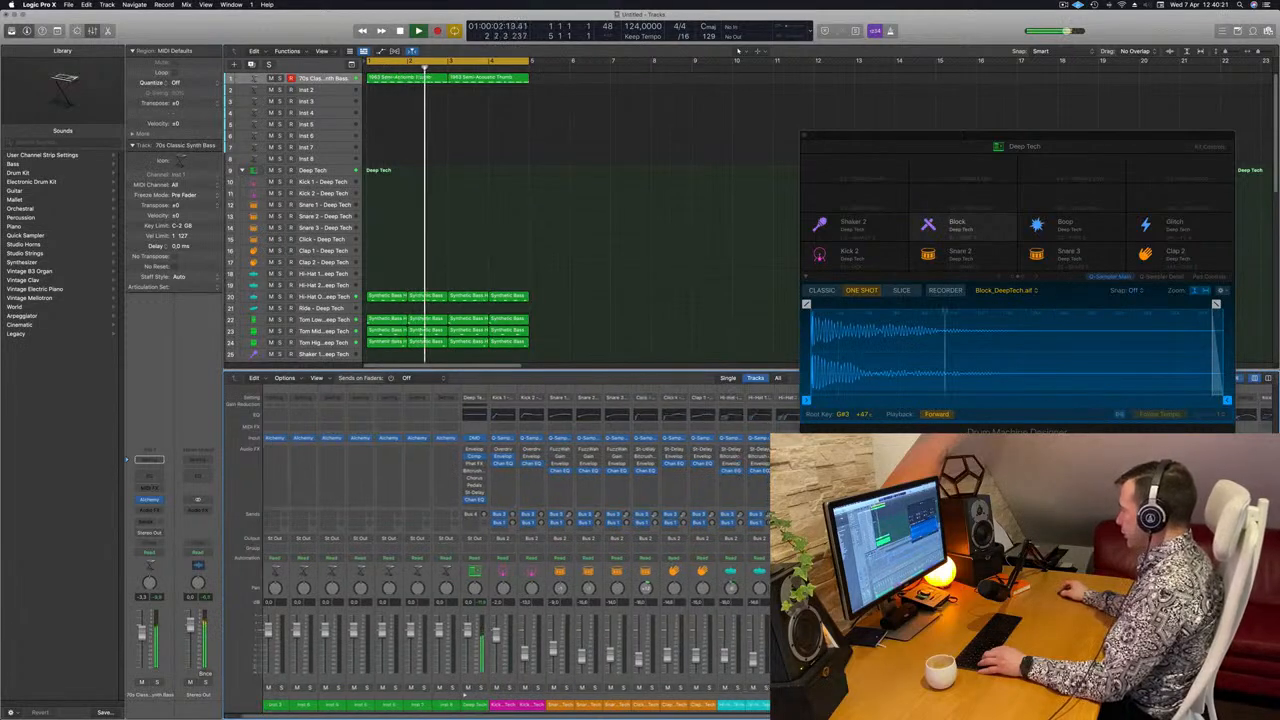
scroll(516, 540, "right", 2)
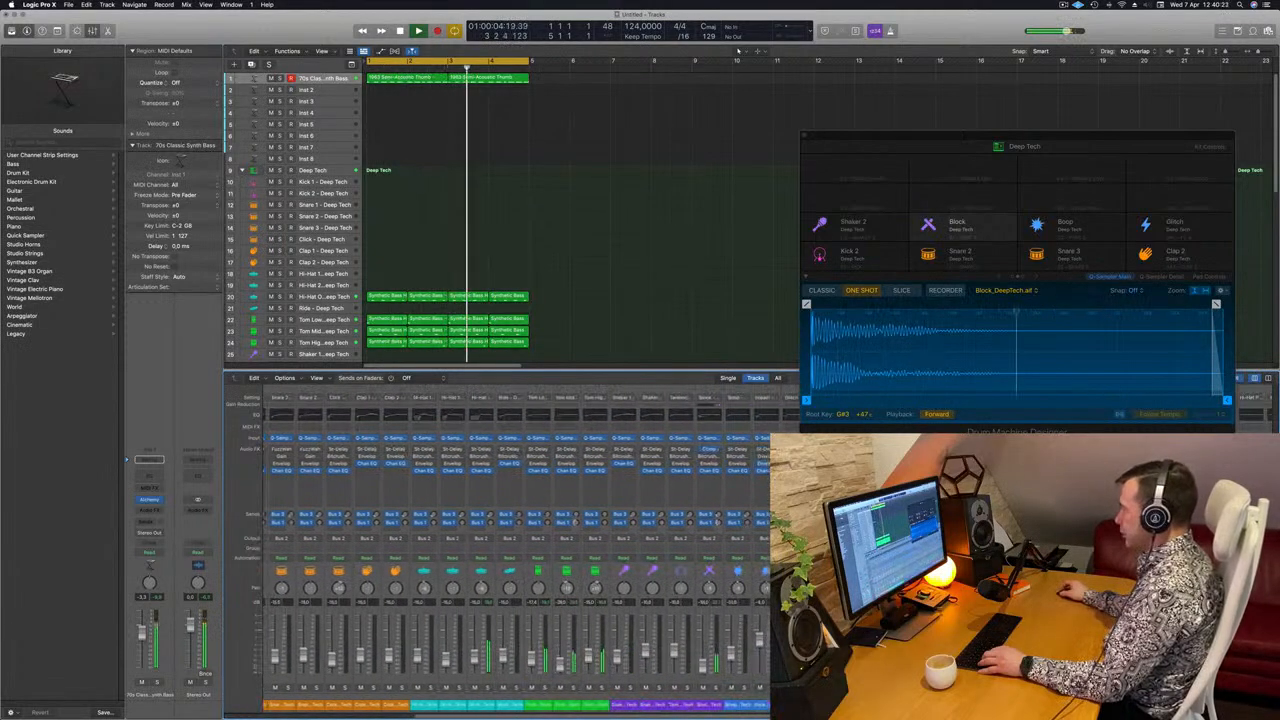
scroll(516, 540, "right", 6)
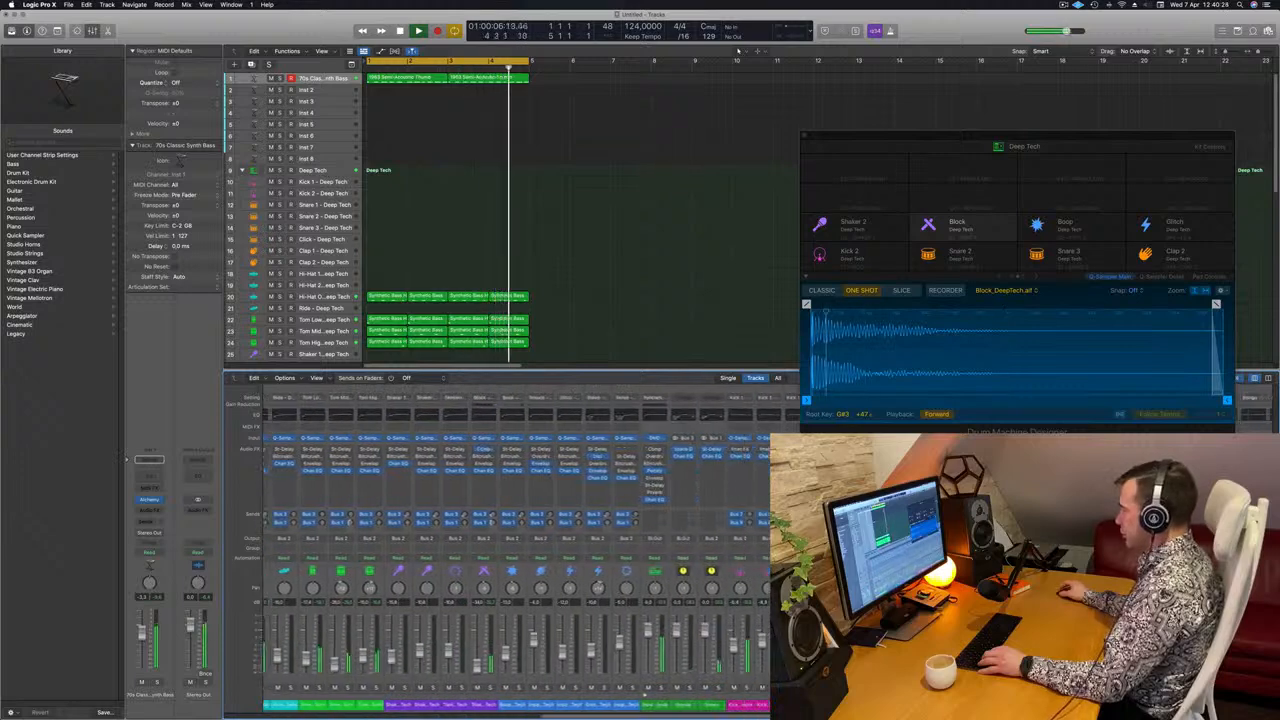
scroll(516, 540, "left", 12)
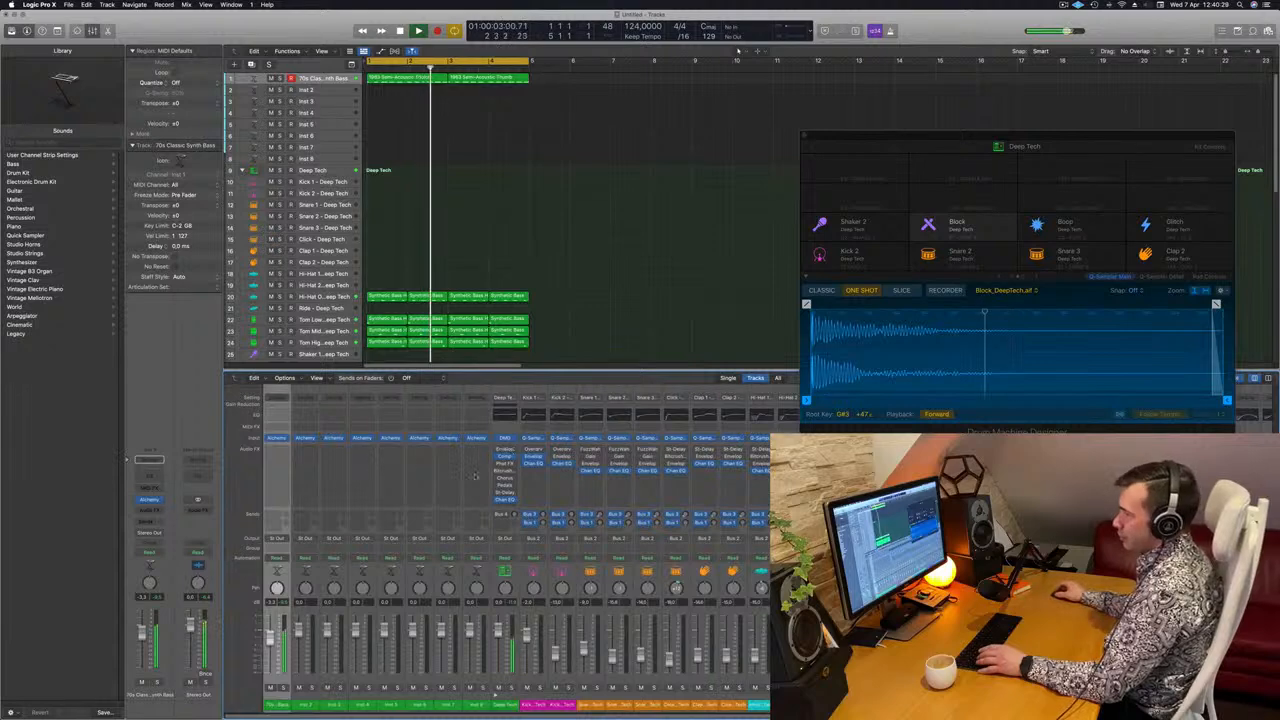
scroll(422, 477, "right", 2)
scroll(473, 476, "right", 10)
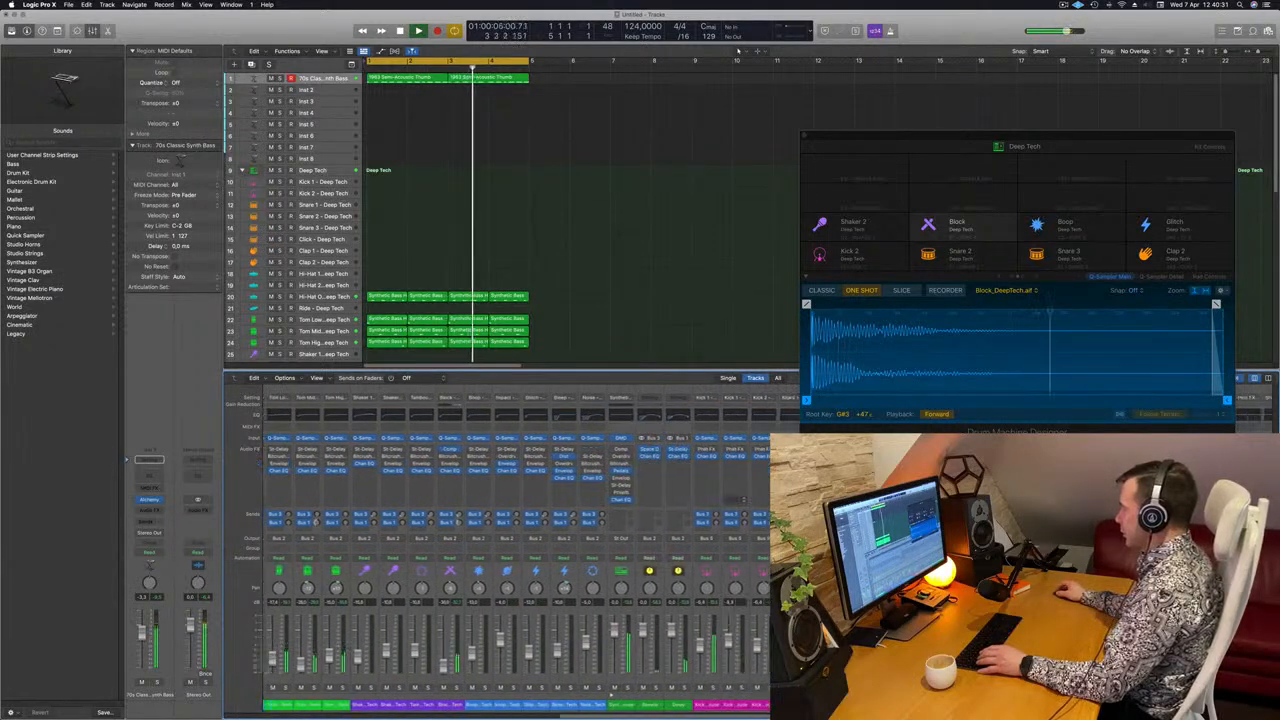
scroll(473, 476, "right", 2)
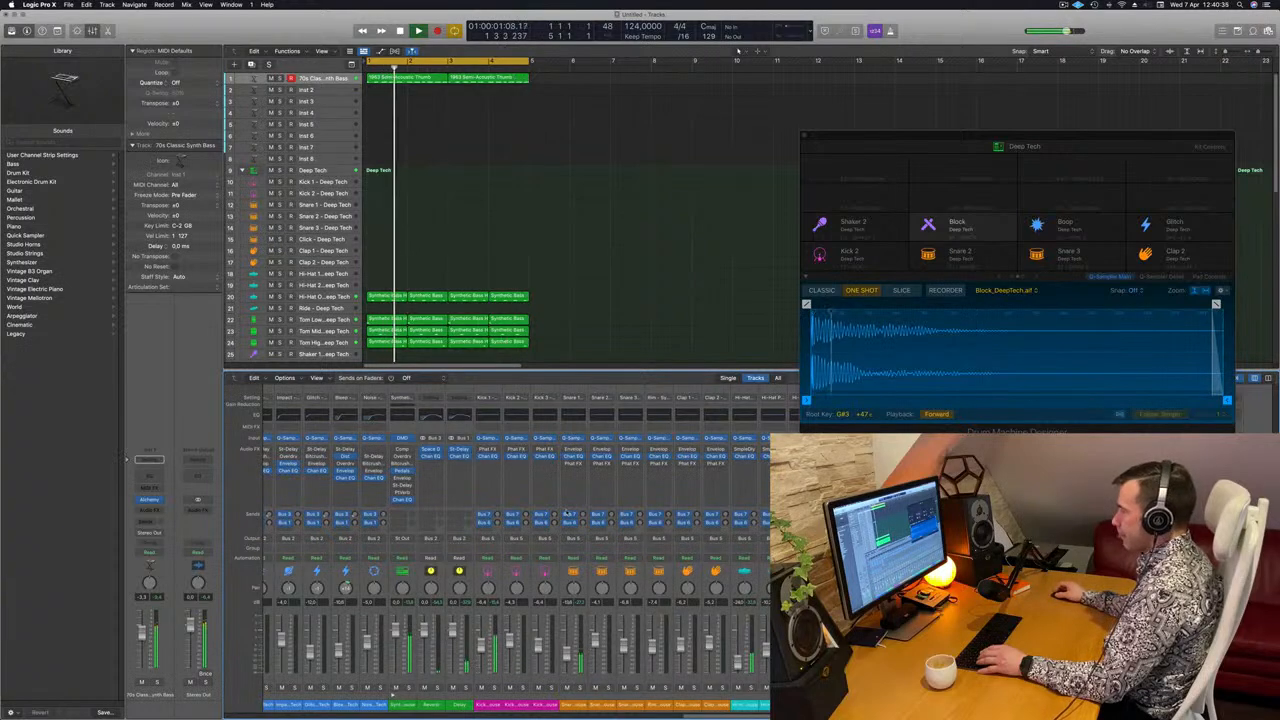
scroll(573, 499, "left", 6)
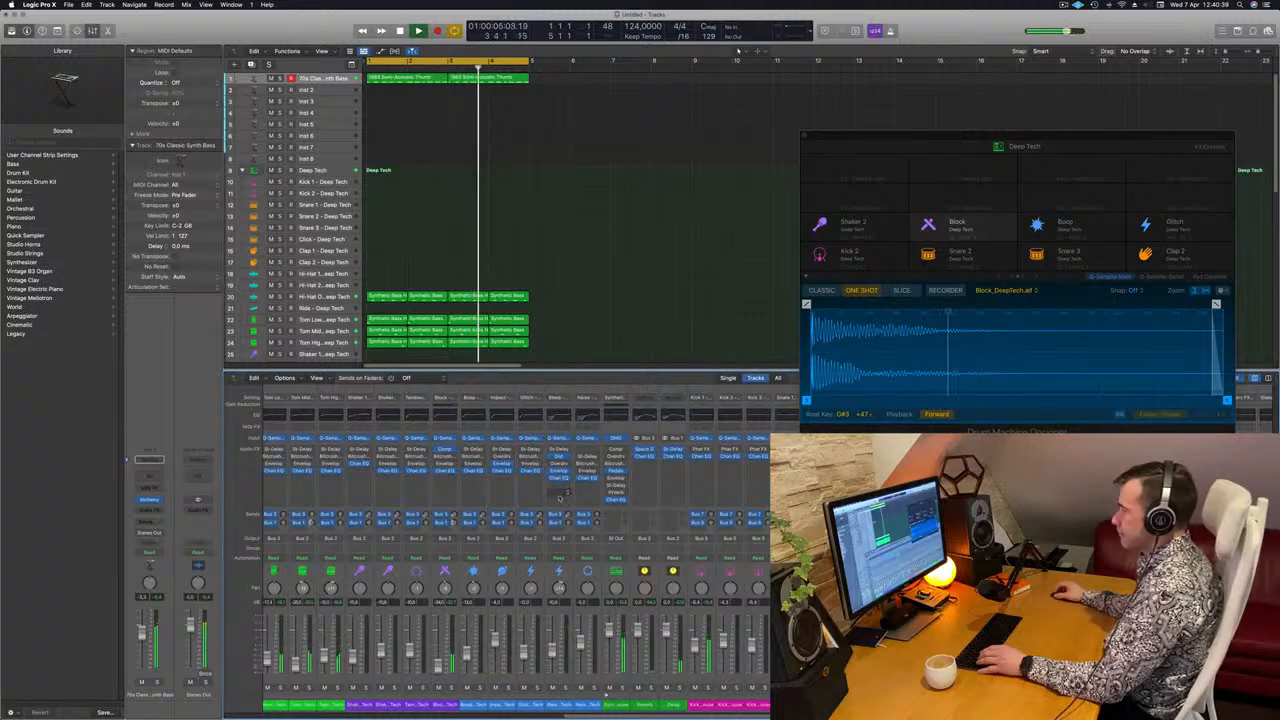
scroll(571, 497, "left", 10)
key("space")
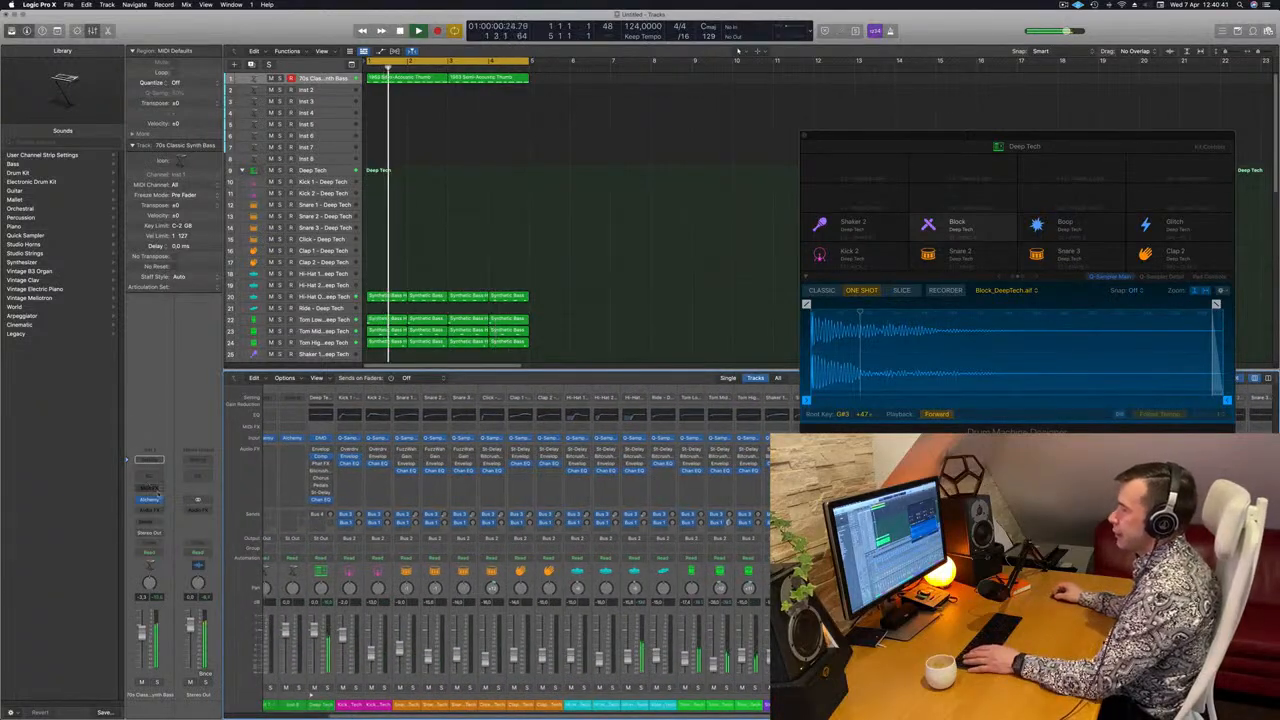
Insert a stereo Compressor on the 70s Classic Synth Bass track and set its side-chain source to Inst 33.
left_click(155, 509)
mouse_move(156, 530)
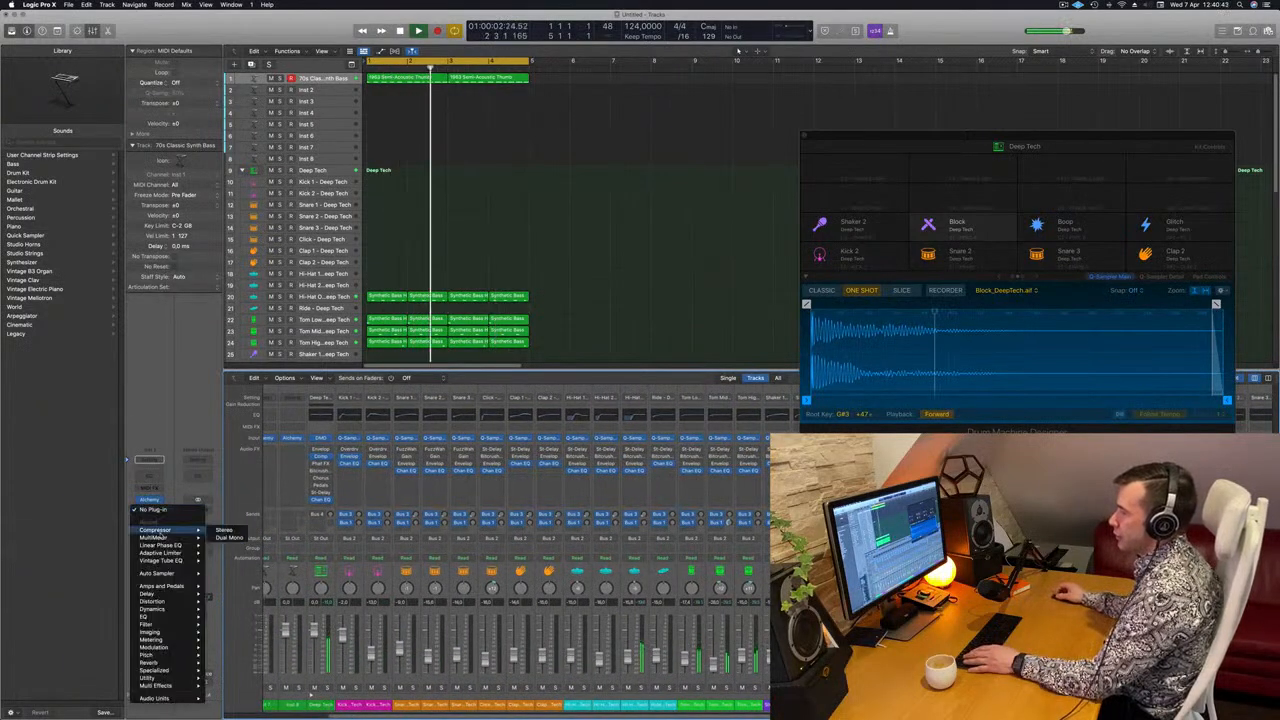
left_click(224, 530)
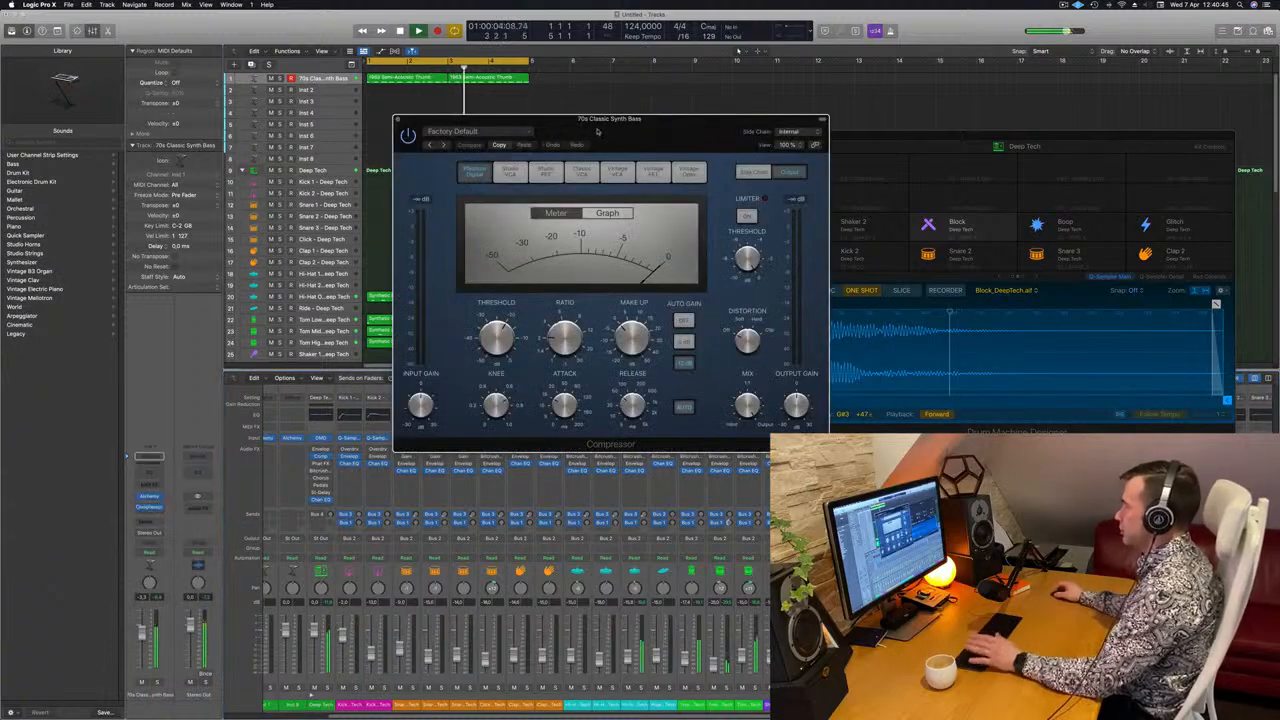
left_click(761, 130)
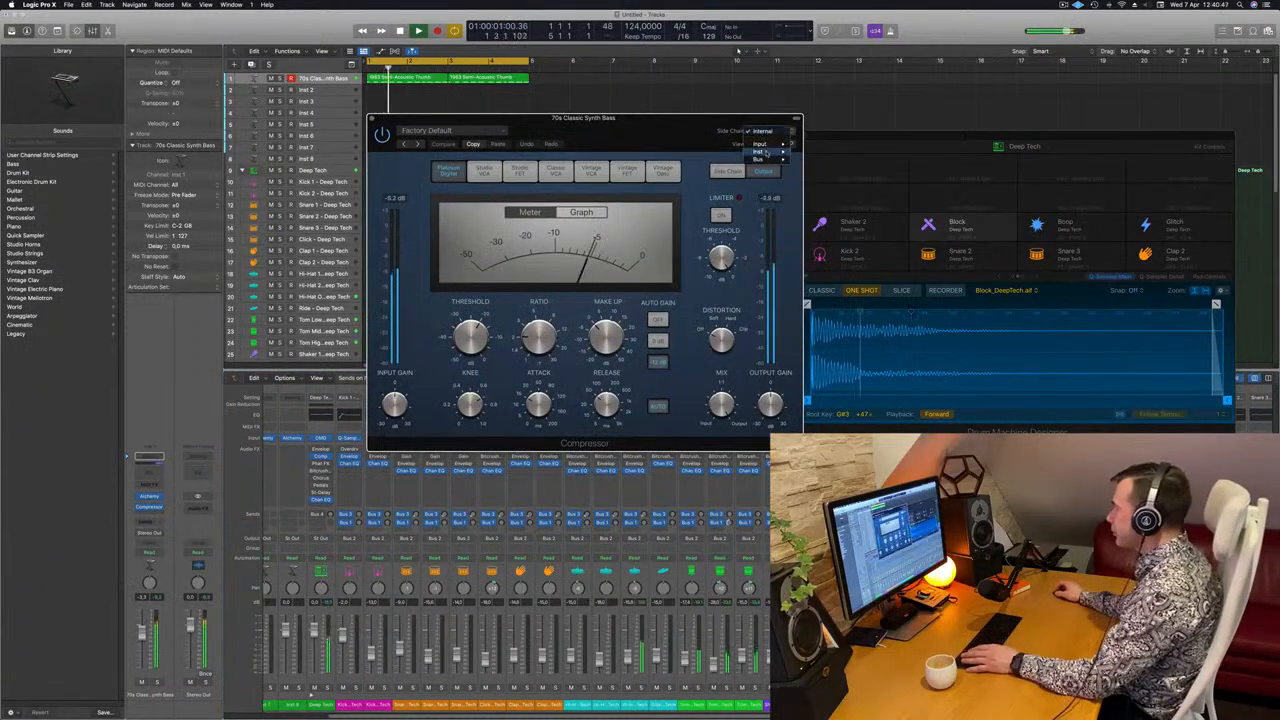
mouse_move(765, 151)
left_click(845, 389)
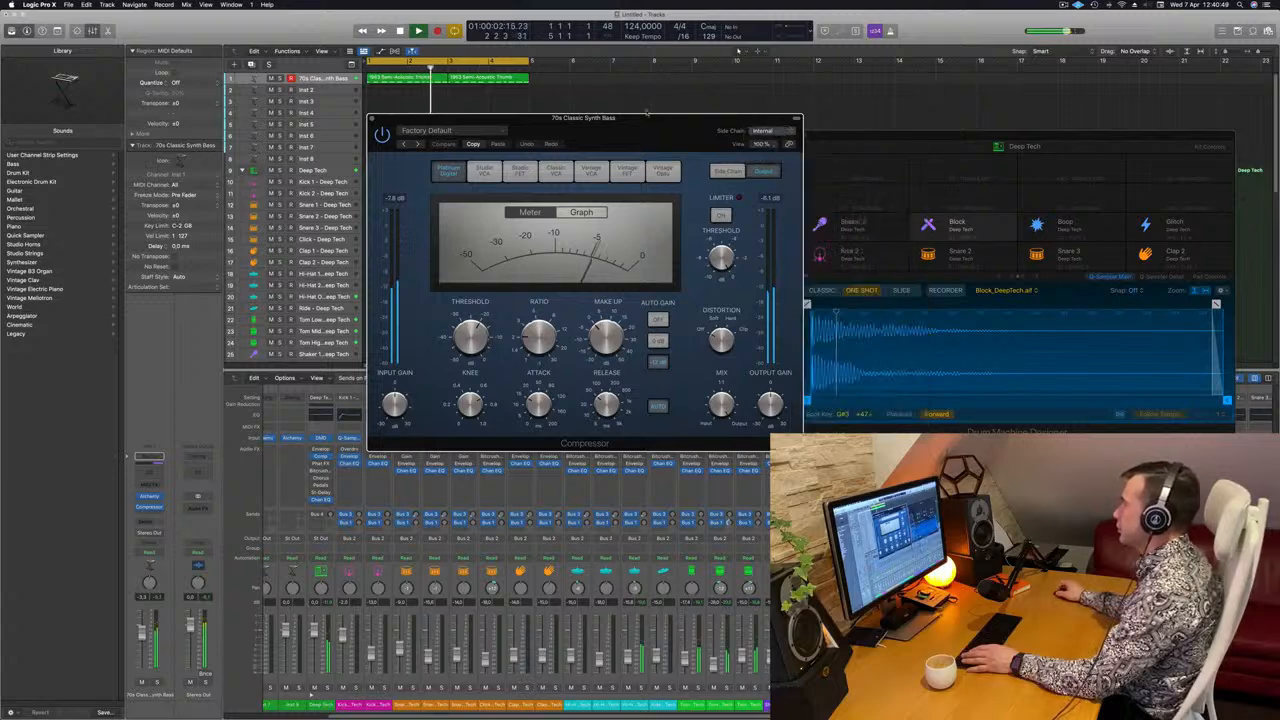
left_click_drag(674, 134, 986, 116)
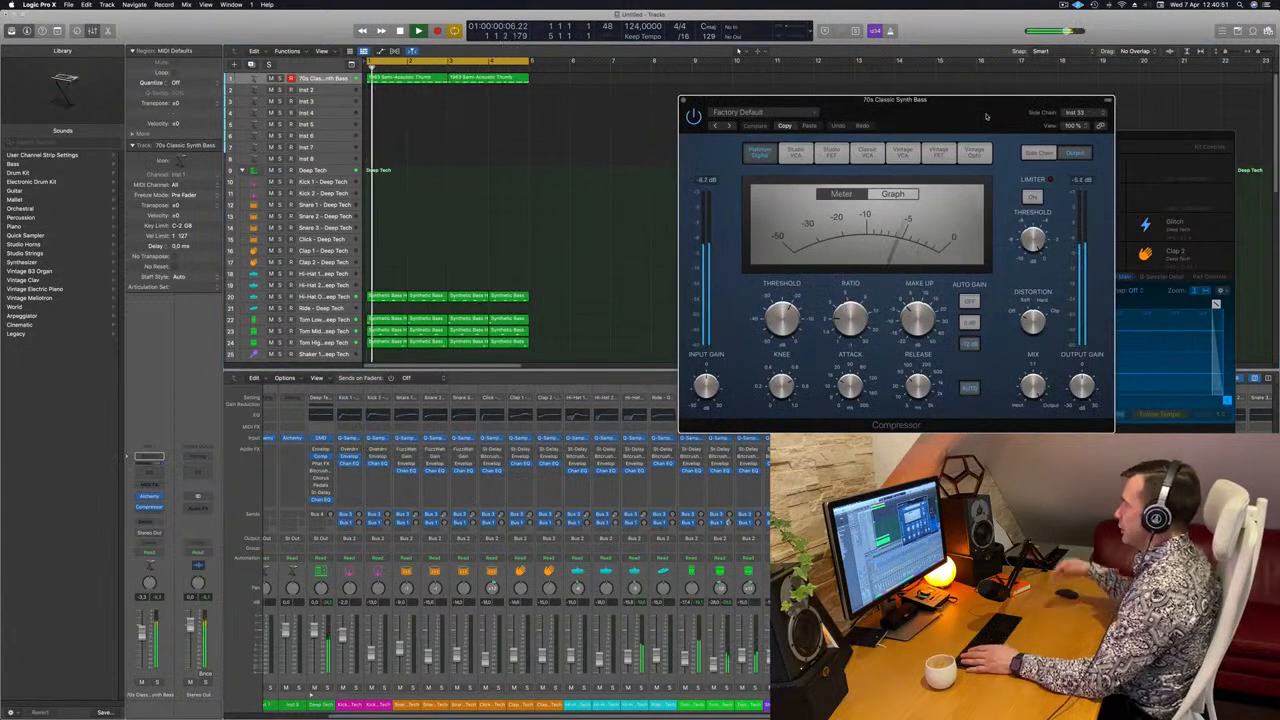
Set the bass Compressor's attack to 0 ms and lower the bass track's volume slightly.
left_click(909, 405)
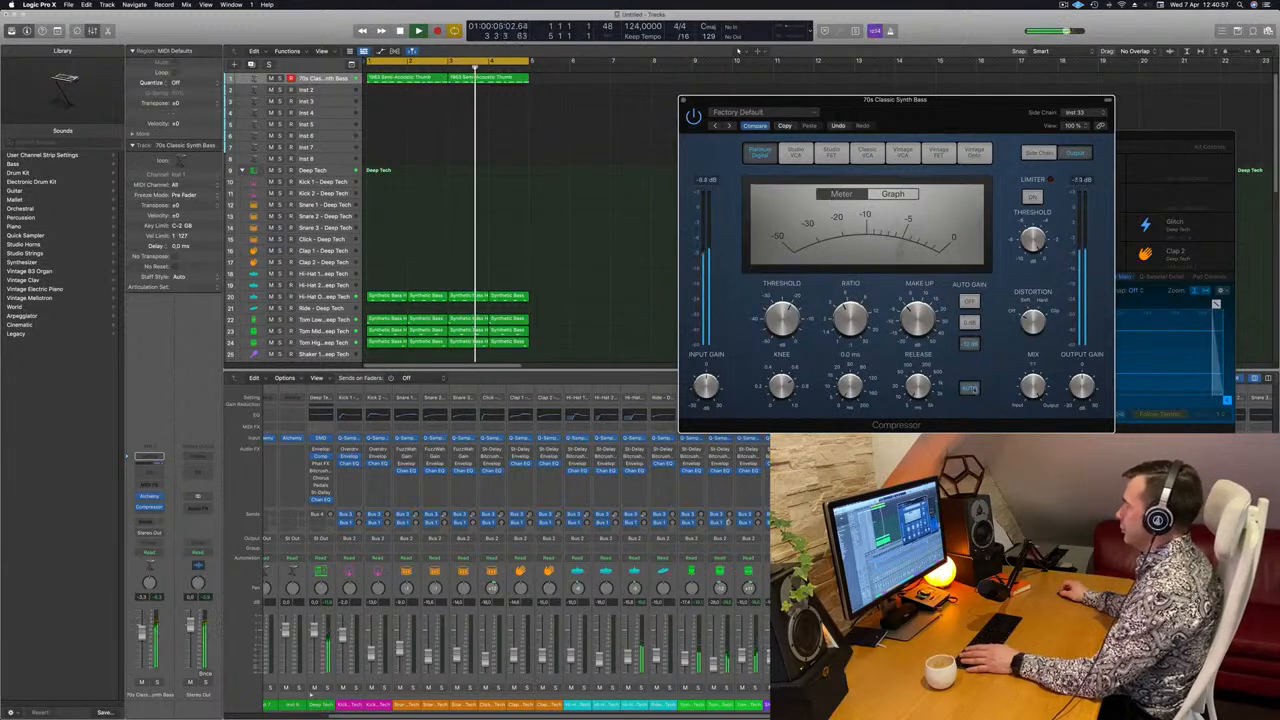
left_click_drag(980, 128, 858, 206)
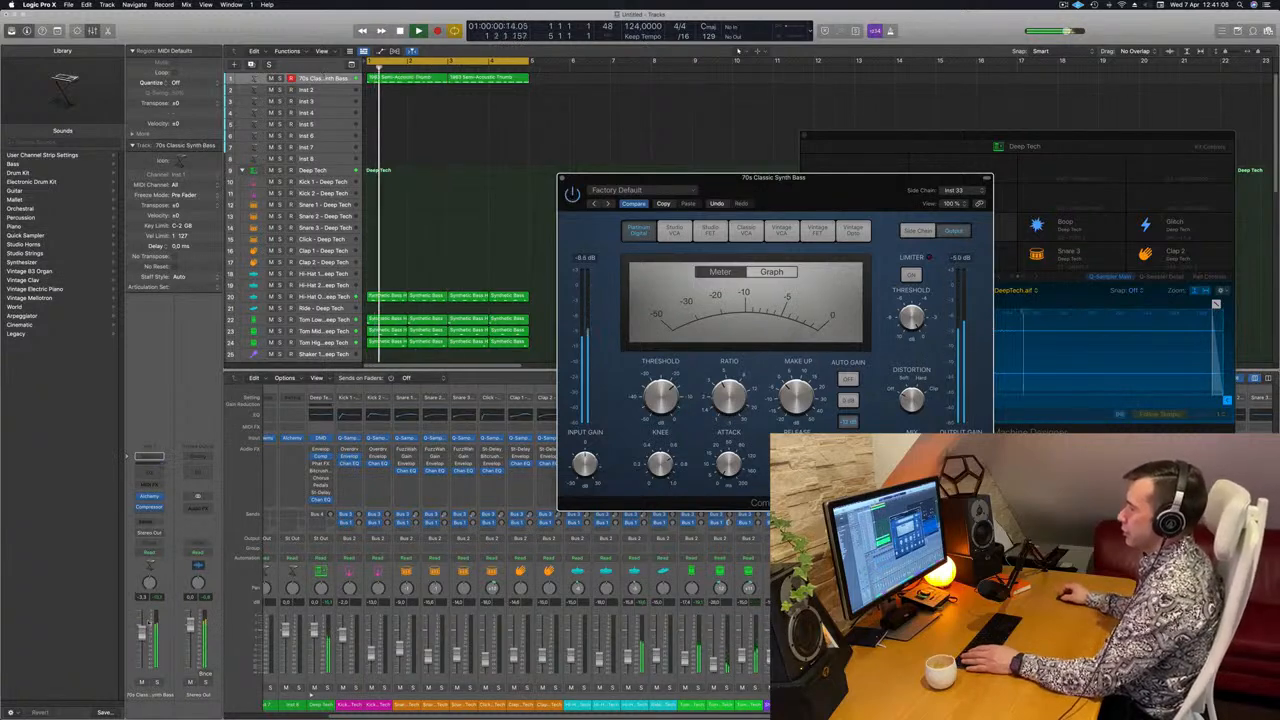
left_click_drag(141, 633, 140, 637)
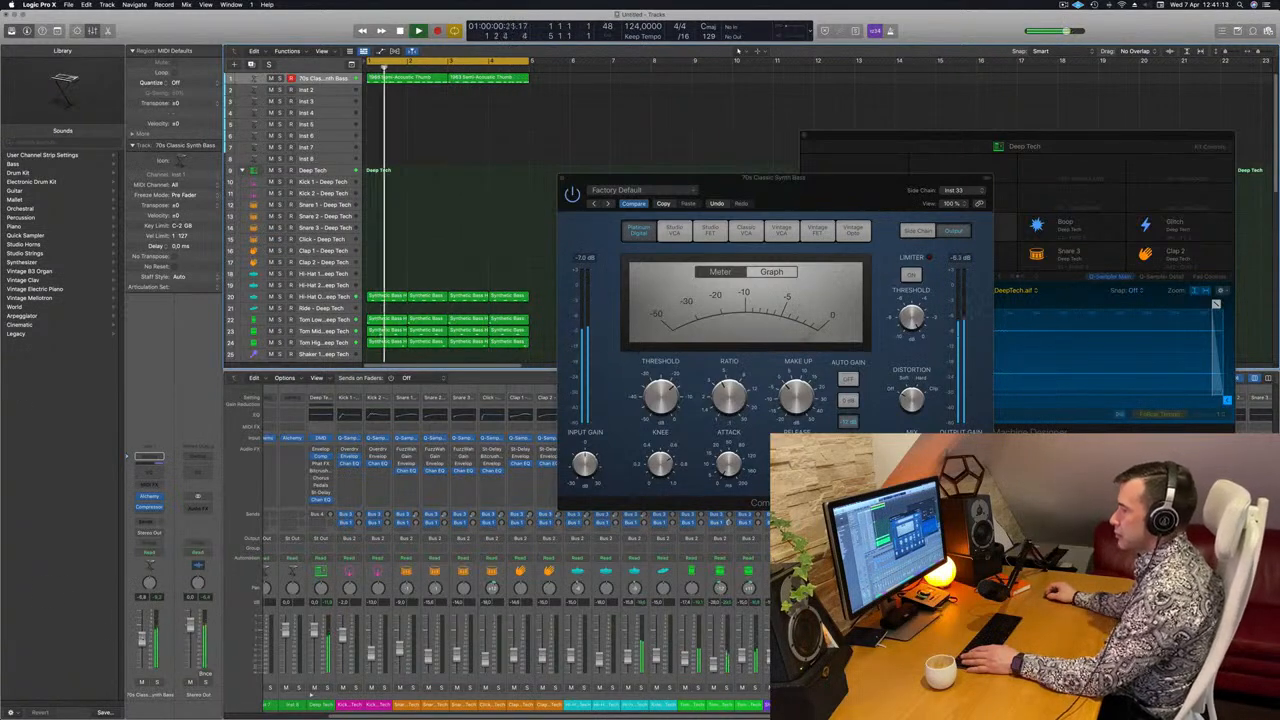
Replay the loop from the start while looking through the regions of the Deep Tech and Synthetic Bass House tracks.
scroll(467, 199, "down", 6)
key("Return")
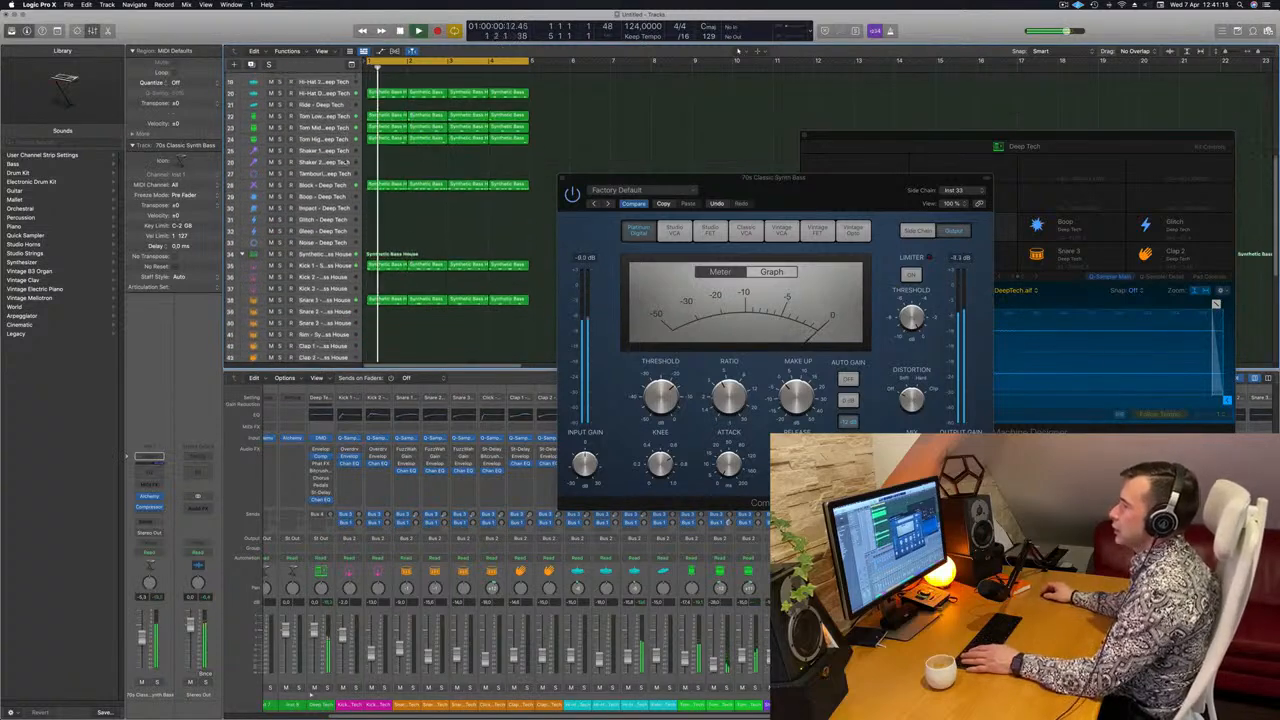
key("space")
scroll(400, 200, "down", 3)
key("space")
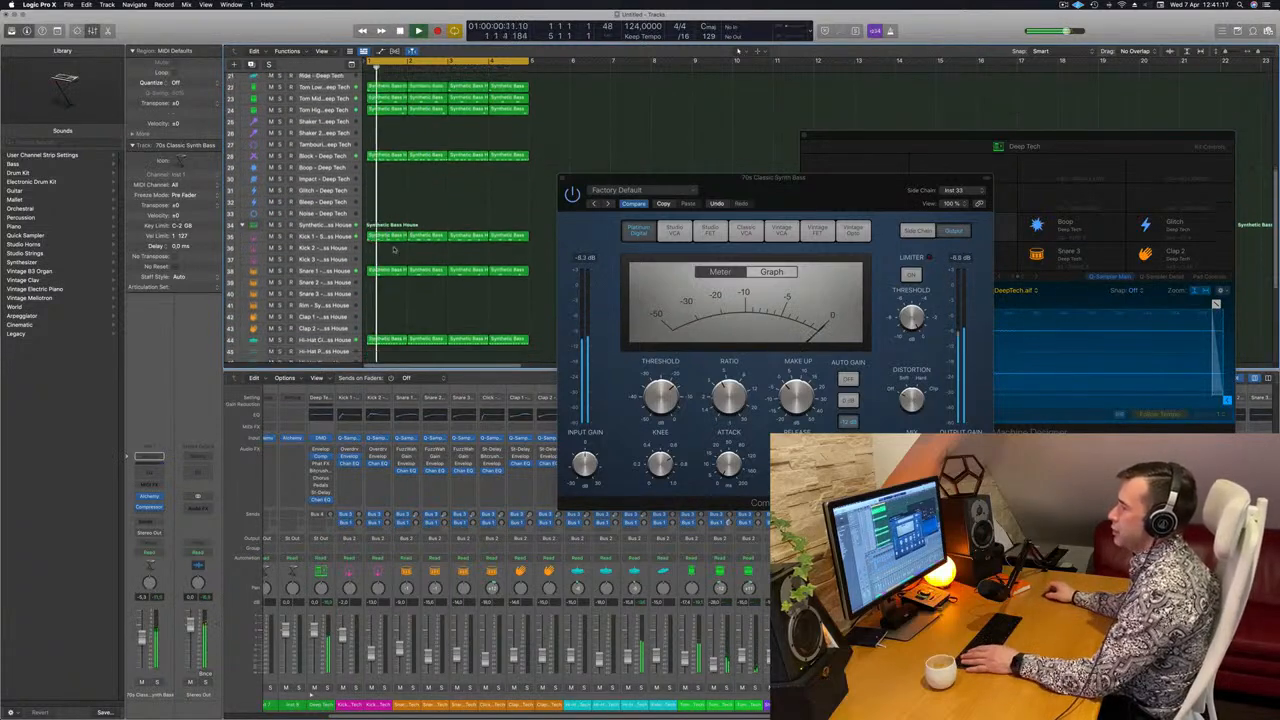
scroll(376, 298, "up", 8)
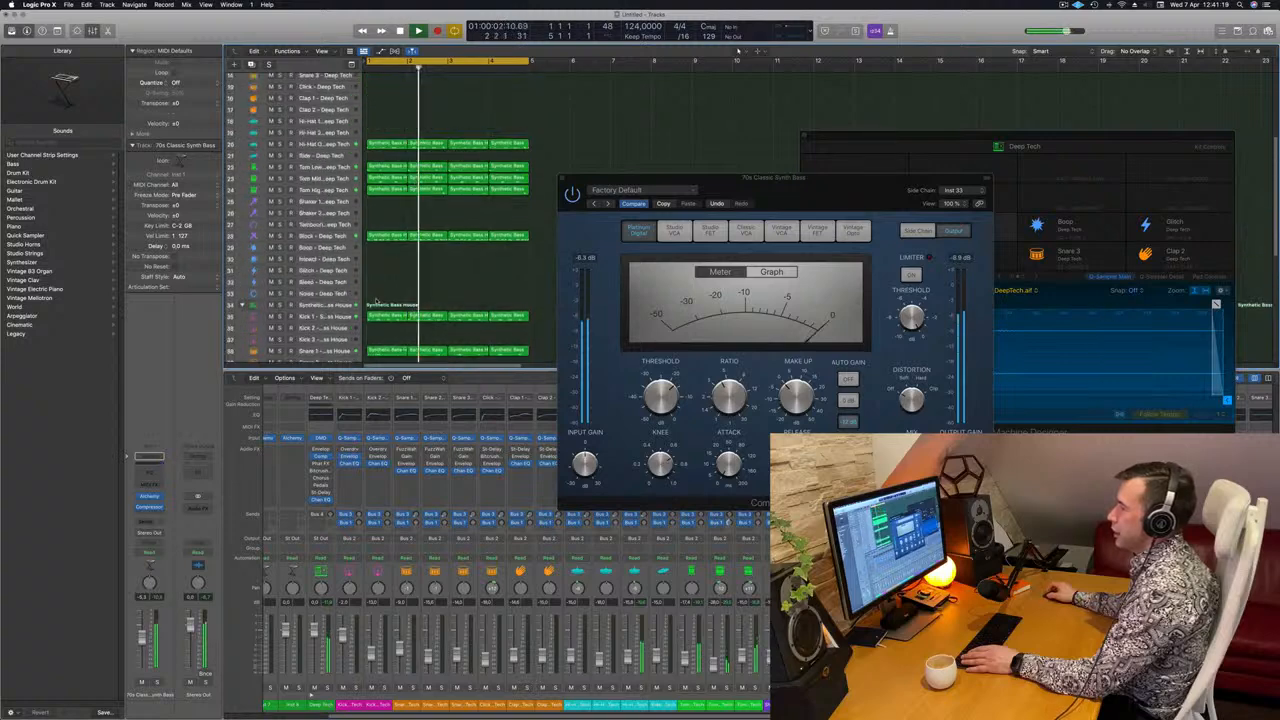
scroll(396, 278, "up", 10)
key("Return")
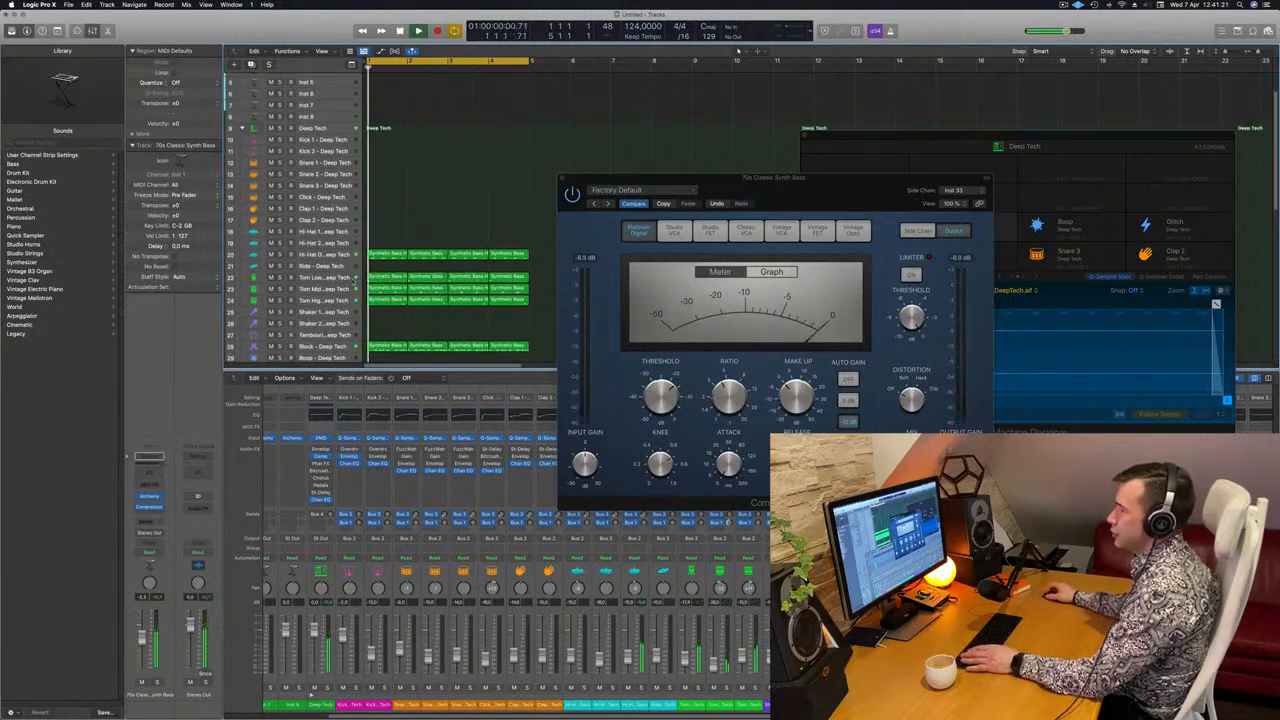
Close the Compressor and Drum Machine Designer windows and bring the 70s Classic Synth Bass track back into focus.
left_click(345, 254)
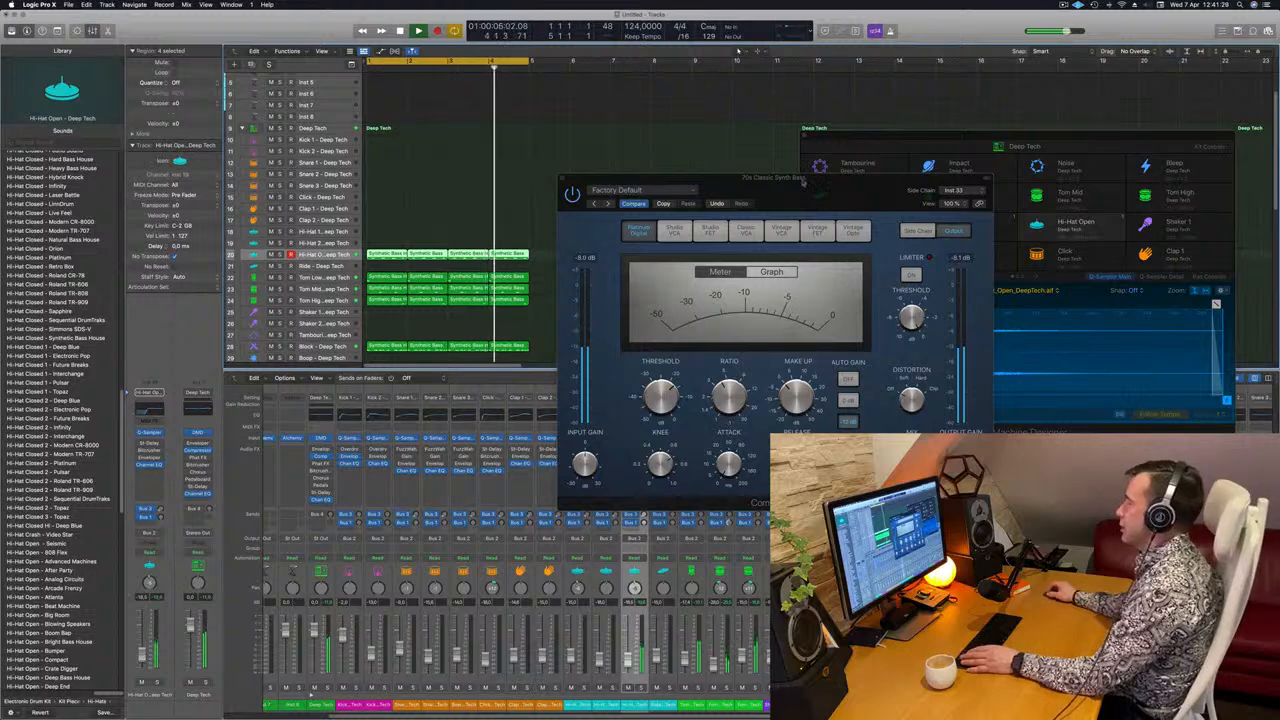
left_click_drag(564, 181, 502, 192)
left_click(502, 191)
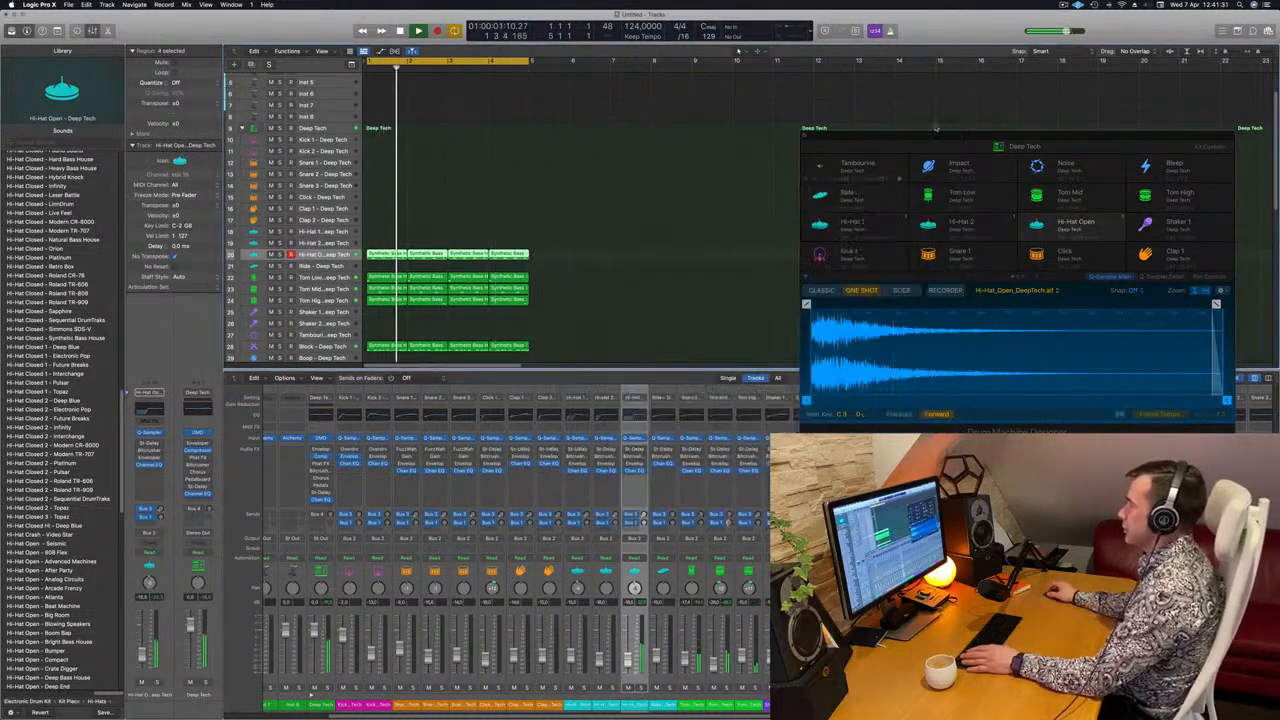
left_click_drag(850, 146, 679, 160)
scroll(529, 172, "up", 4)
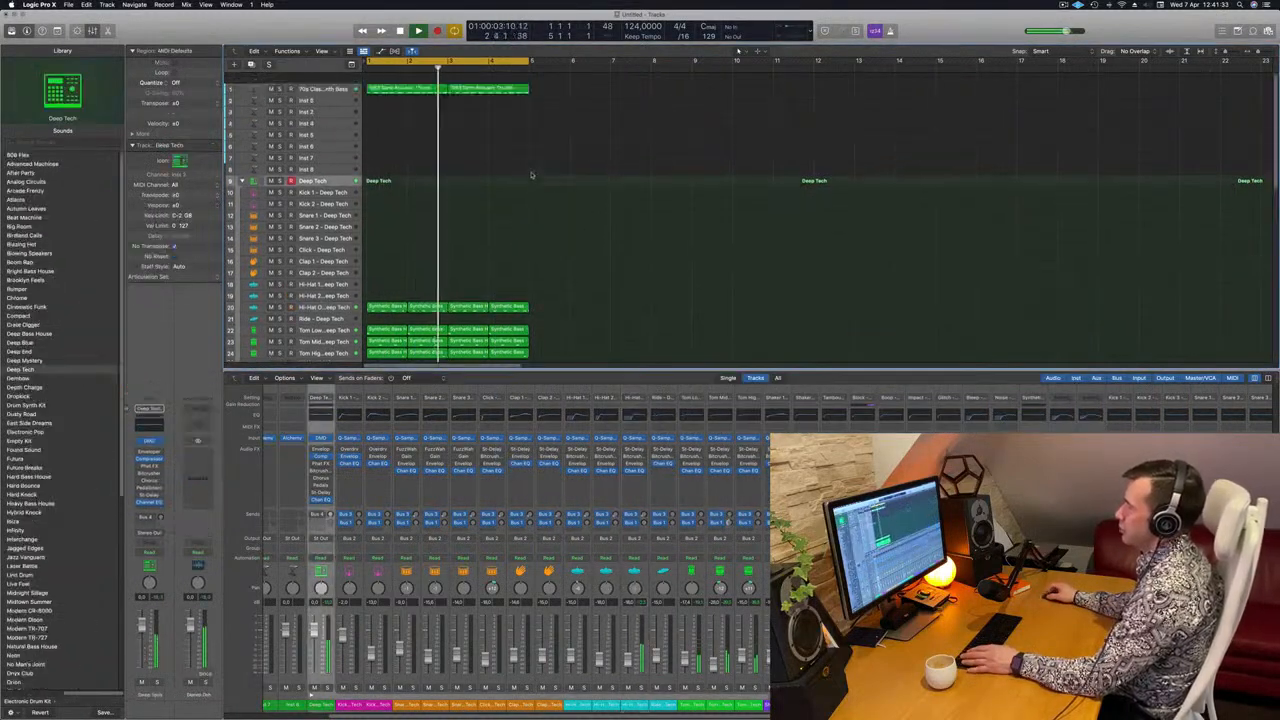
left_click(329, 79)
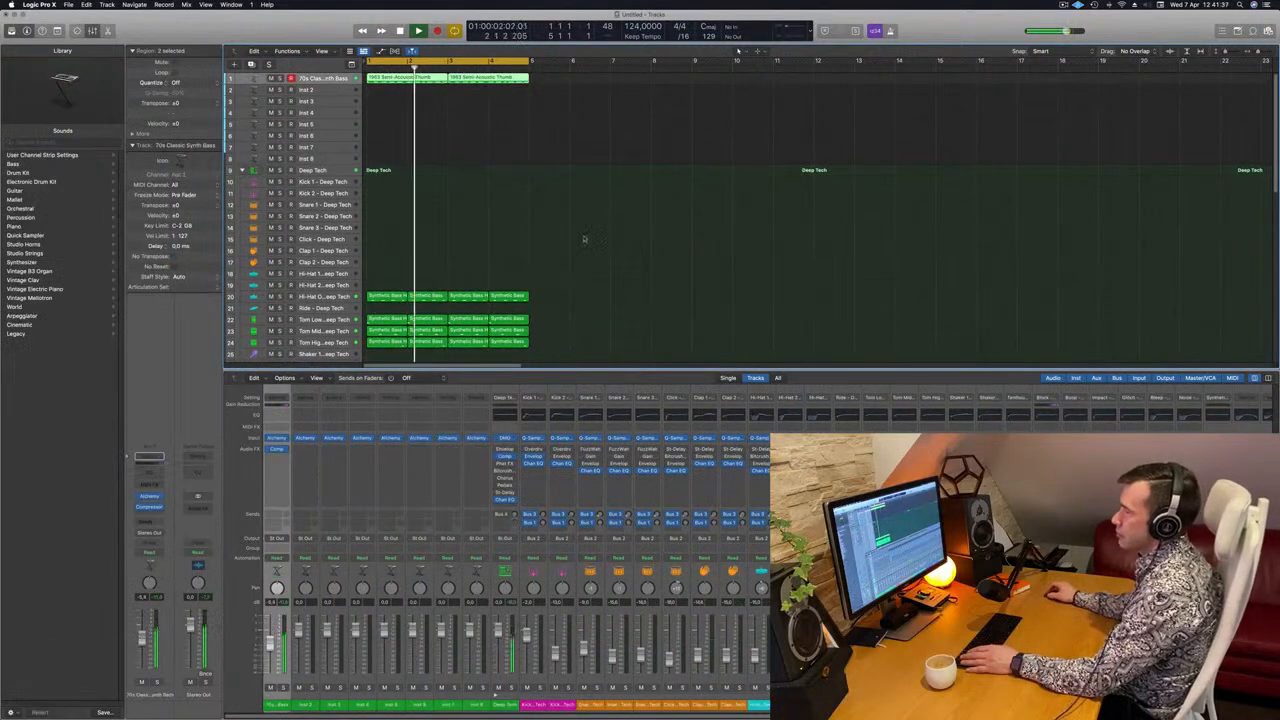
left_click(665, 163)
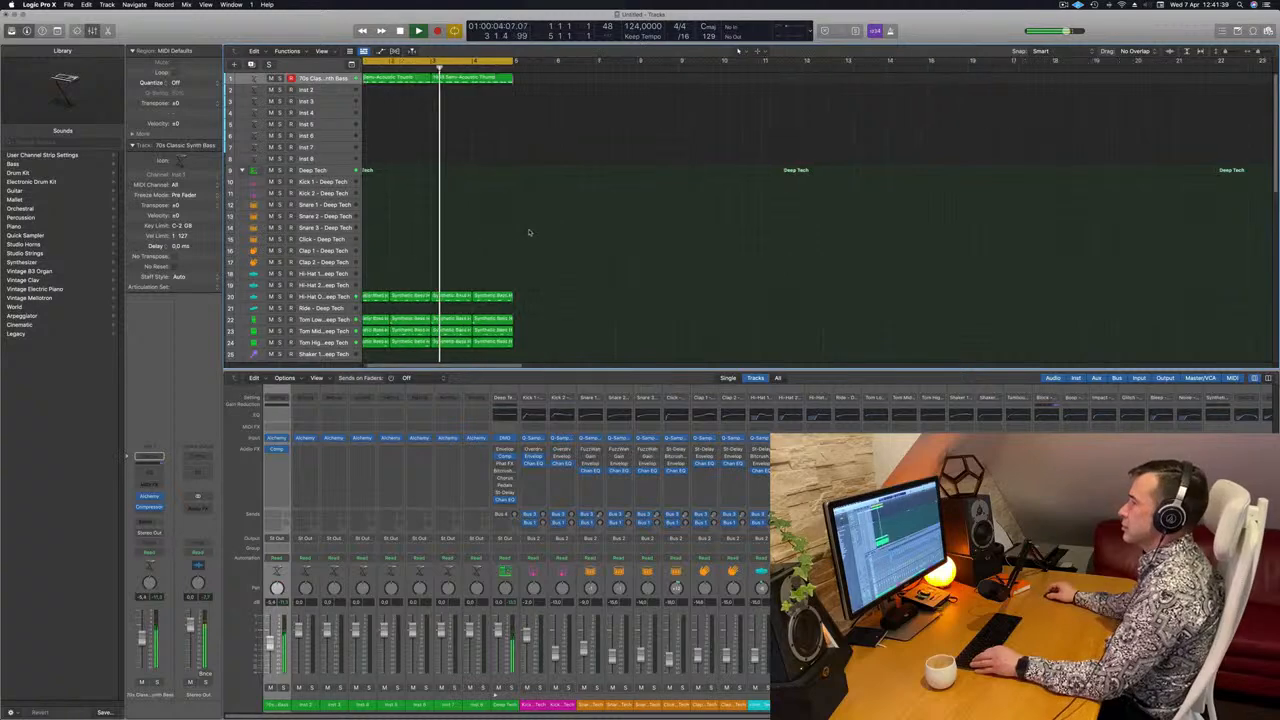
scroll(543, 228, "down", 1)
scroll(543, 228, "up", 1)
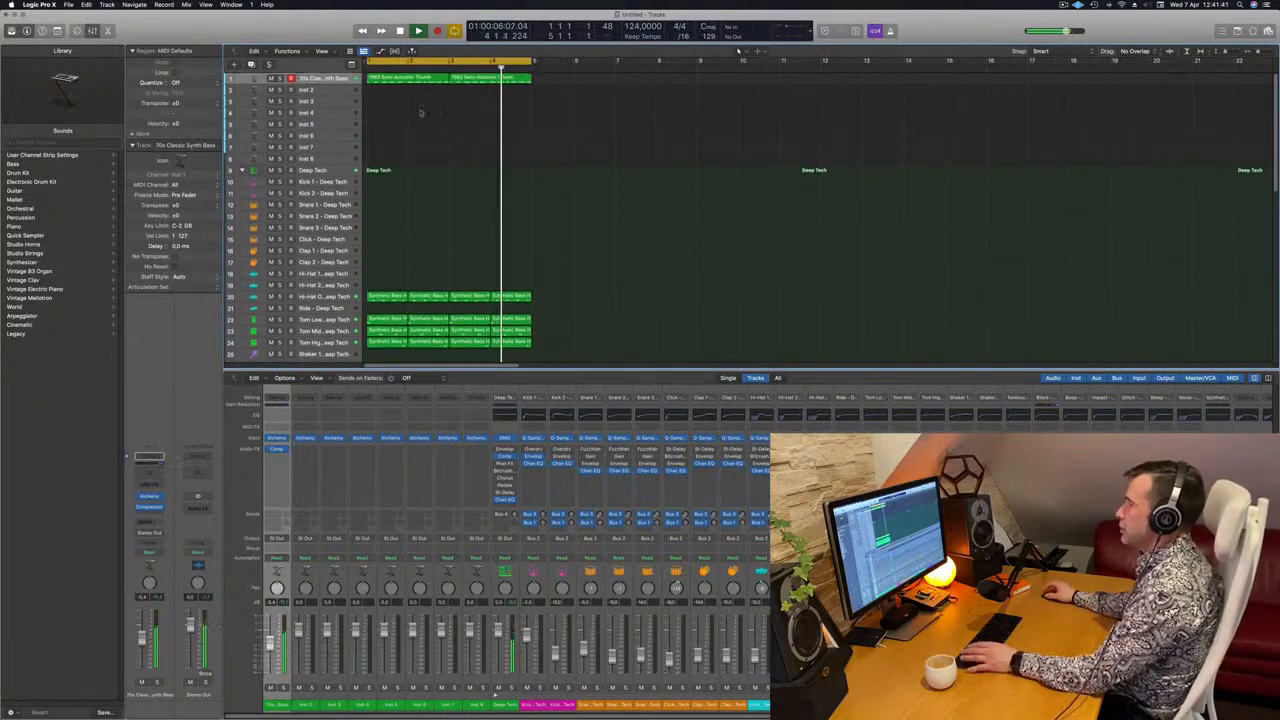
Duplicate the bass track with its settings, stop playback and copy the first bass region onto the new track.
left_click(410, 79)
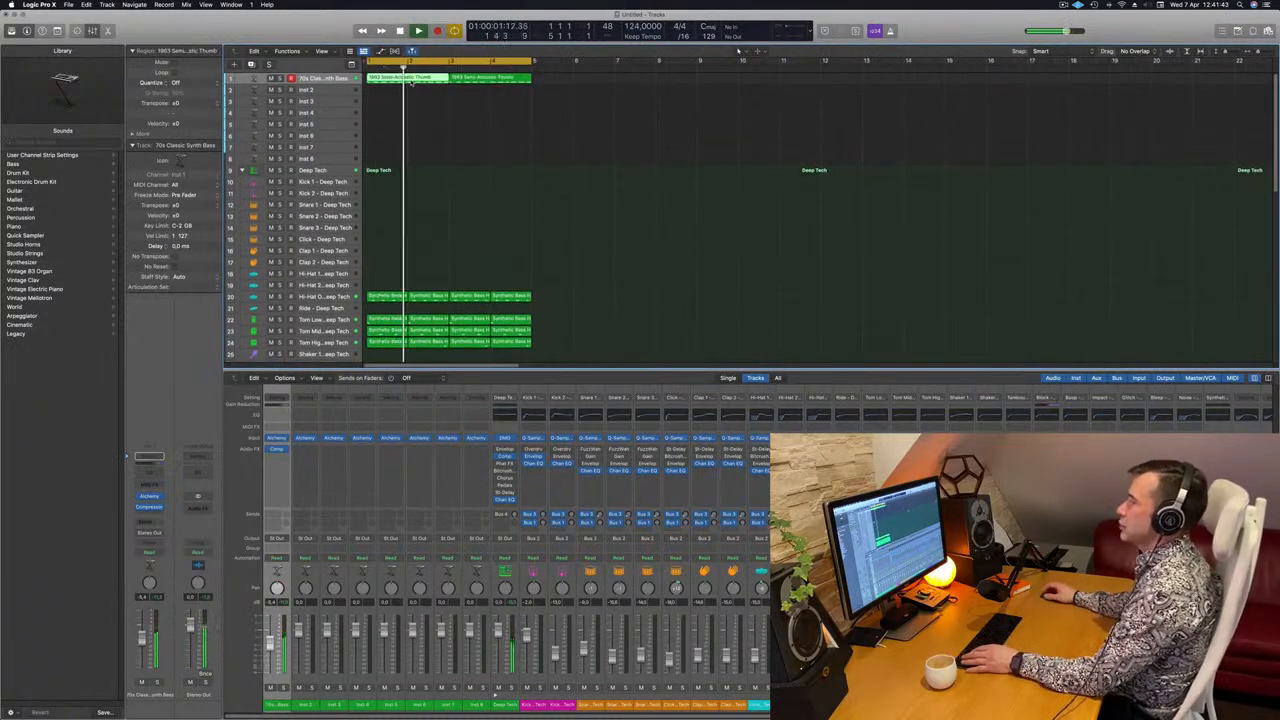
left_click(251, 64)
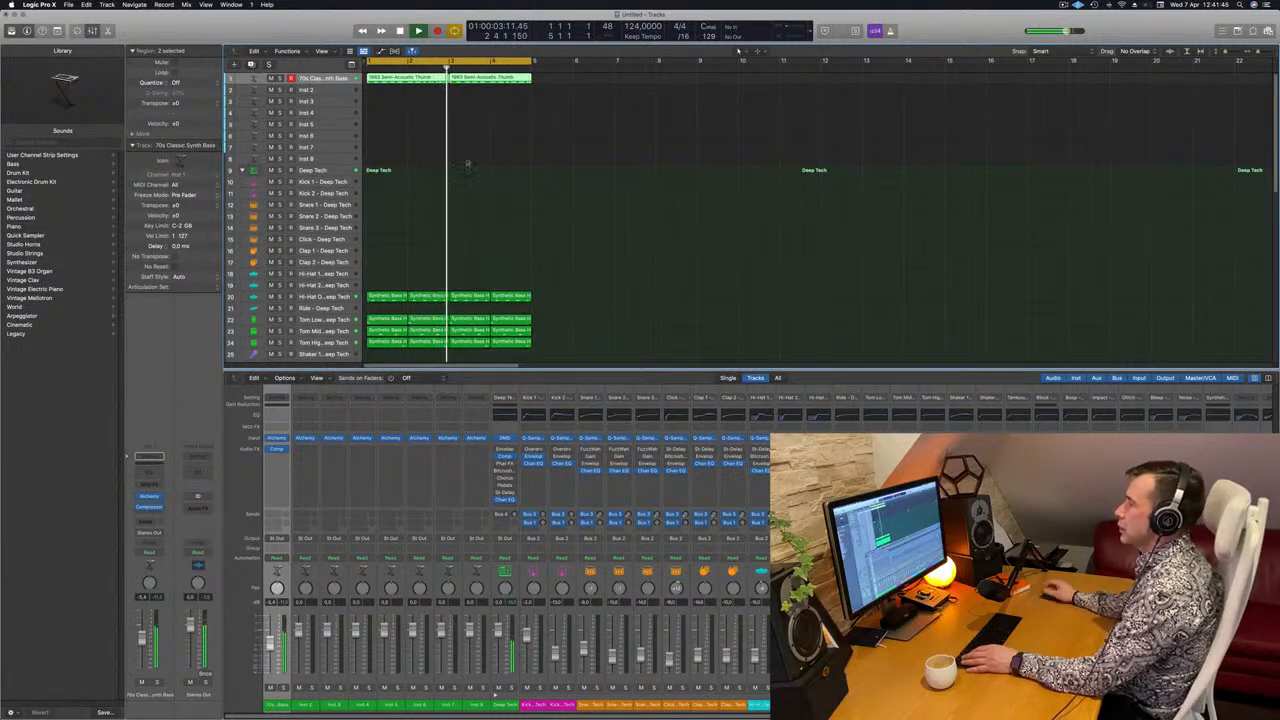
key("space")
left_click_drag(404, 80, 406, 92)
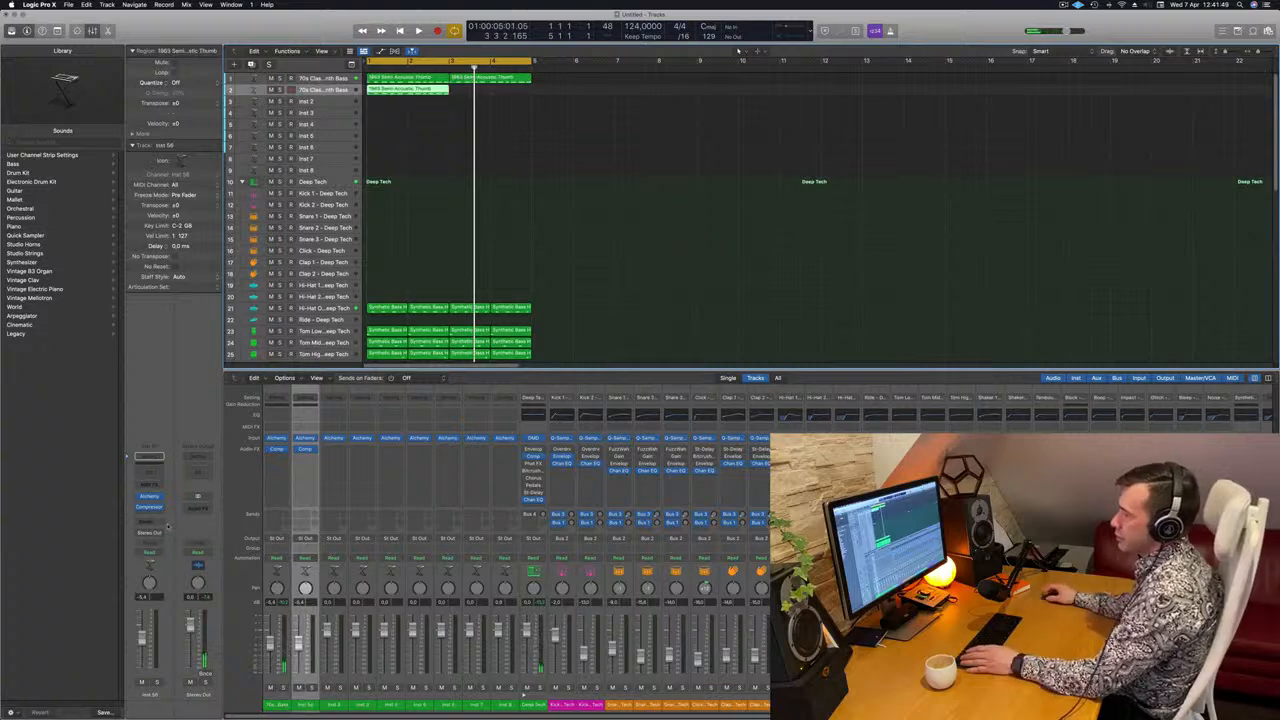
Add a Bus 8 send to the duplicated bass track and insert a SilverVerb reverb on its aux channel.
left_click(157, 533)
mouse_move(148, 536)
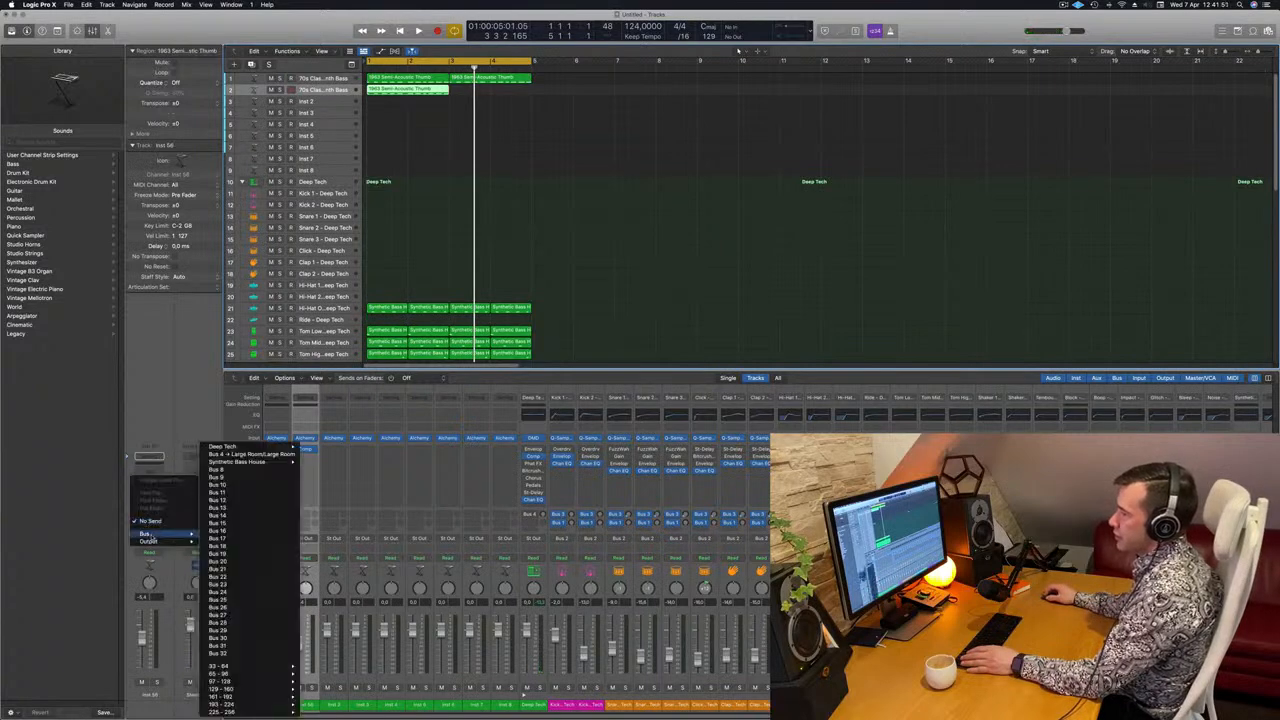
left_click(255, 470)
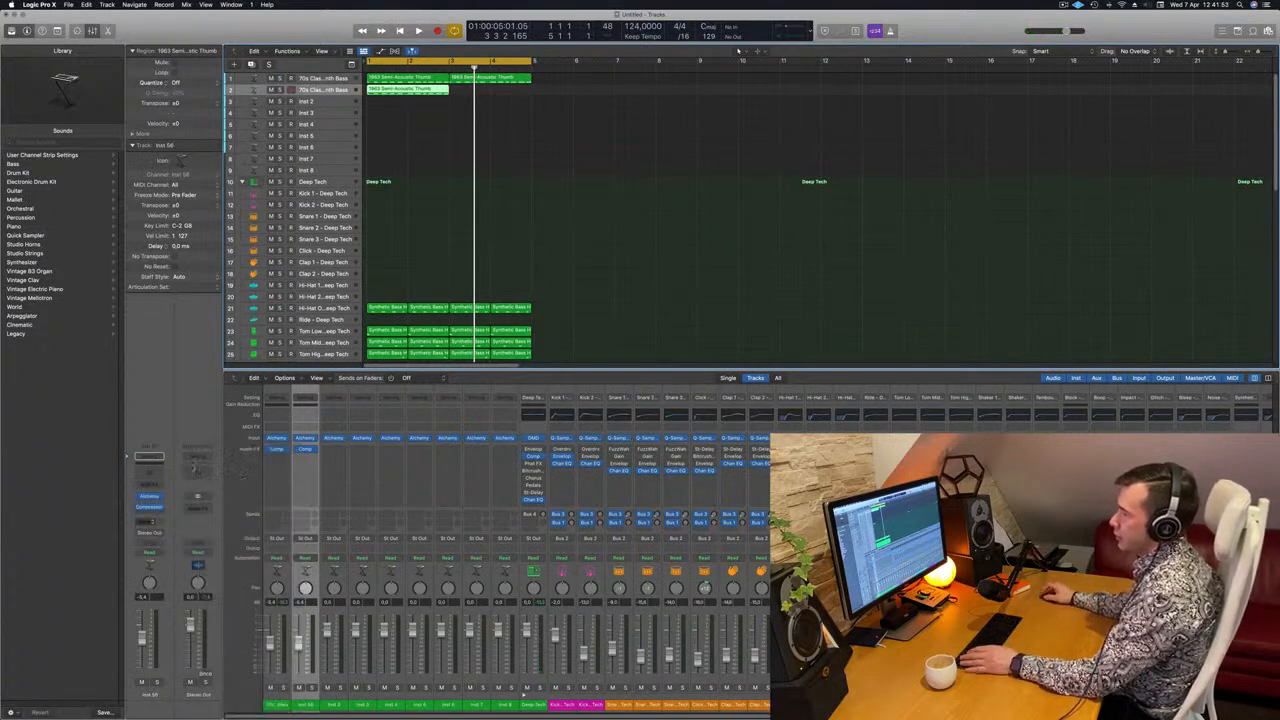
left_click(208, 503)
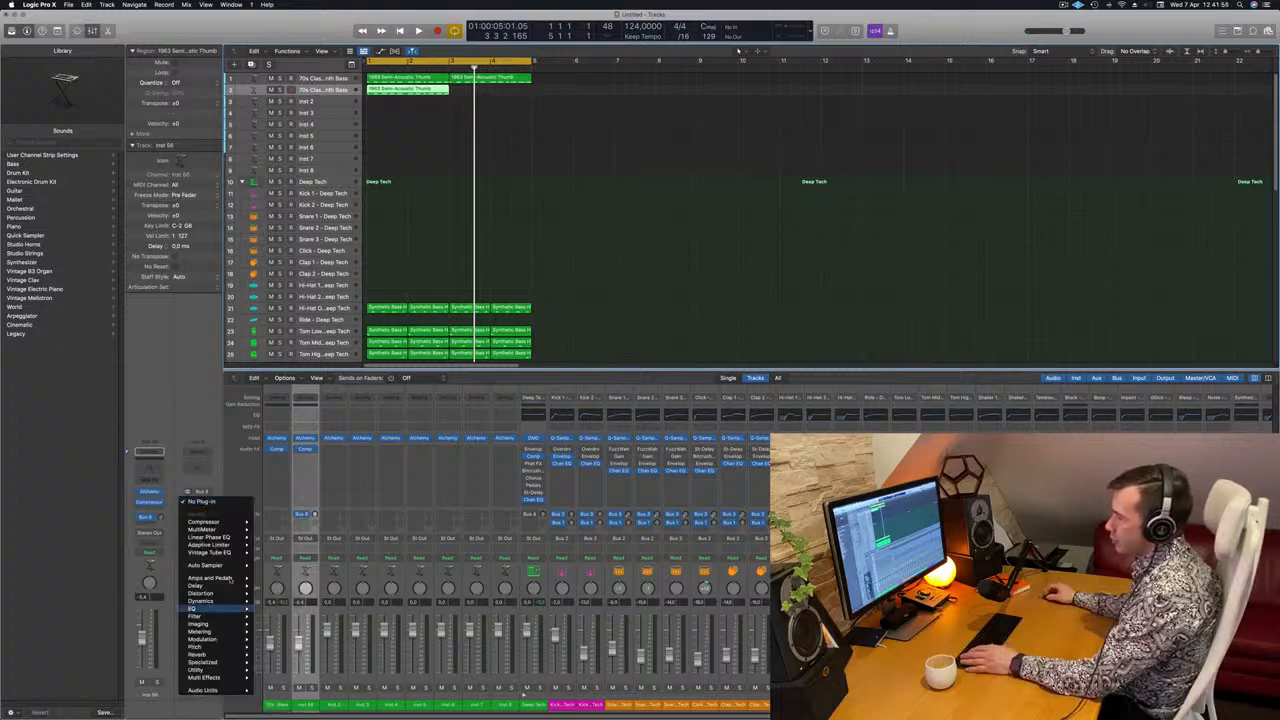
mouse_move(217, 655)
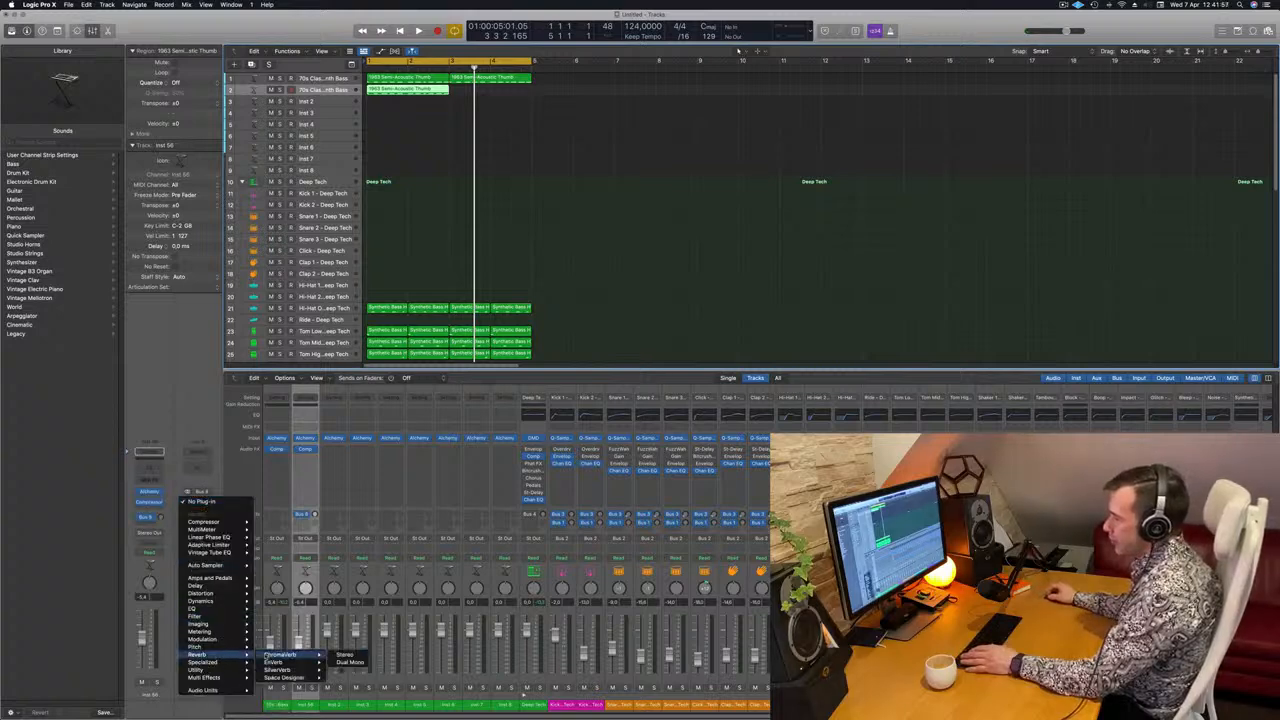
left_click(346, 669)
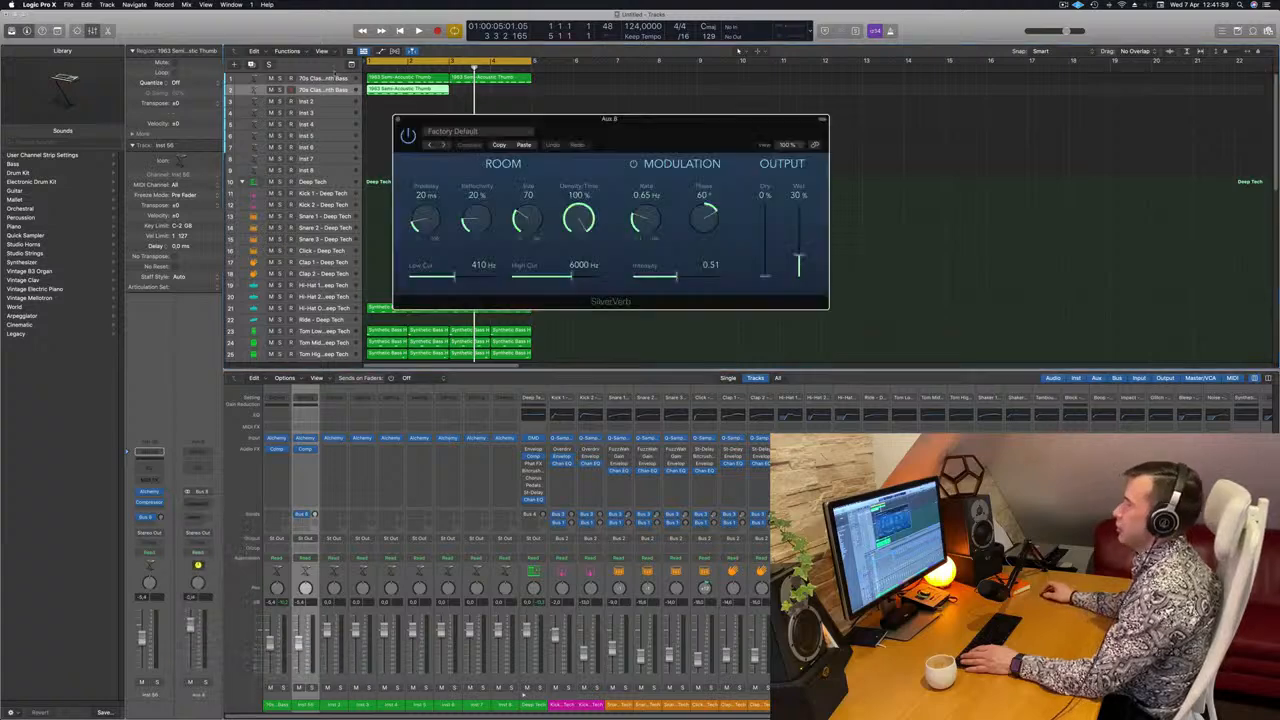
Load the grandiose preset in the SilverVerb and raise its wet output to 100%.
left_click(476, 132)
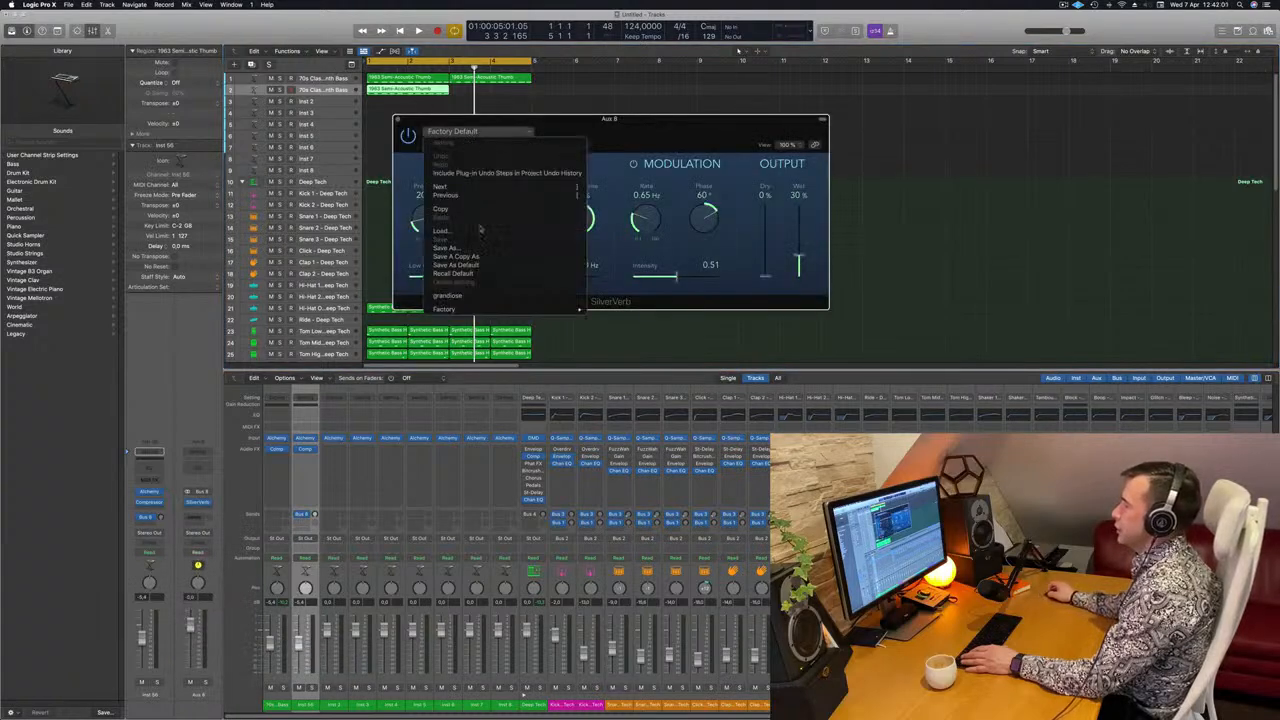
left_click(474, 296)
left_click_drag(735, 208, 833, 190)
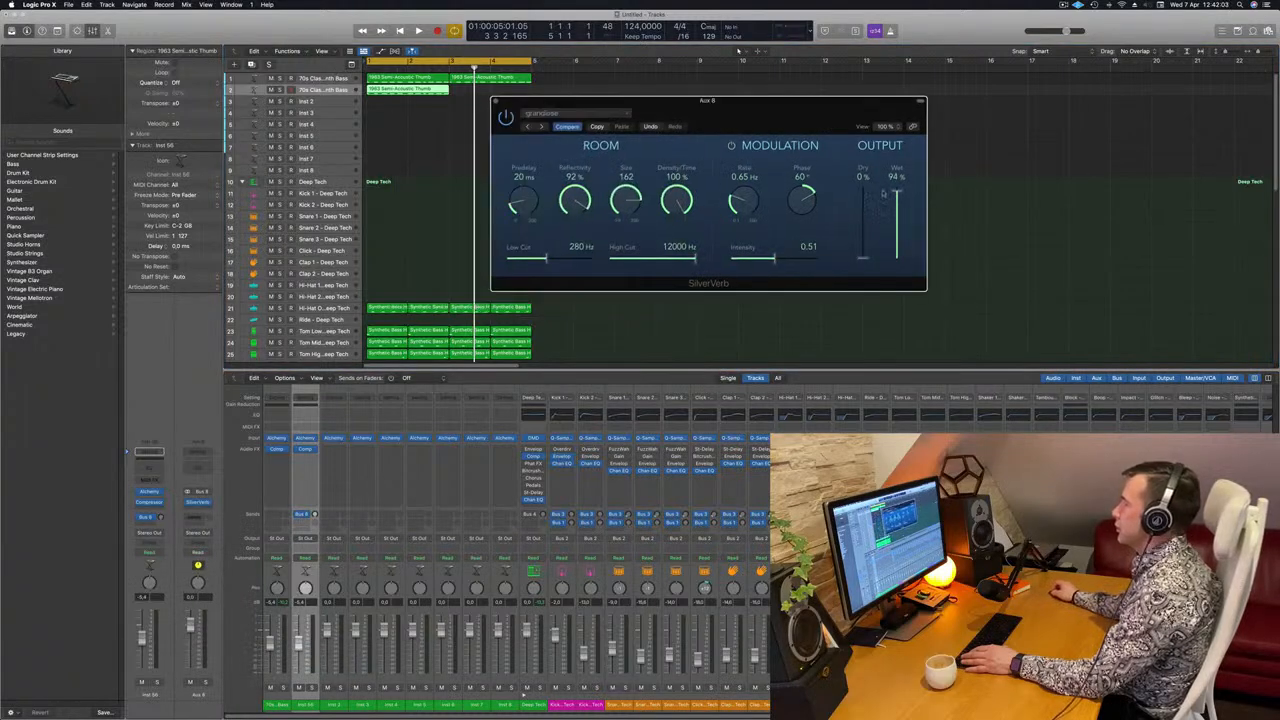
Delete all notes except the first in the duplicated track's copied region and extend that note to most of a bar.
left_click(430, 91)
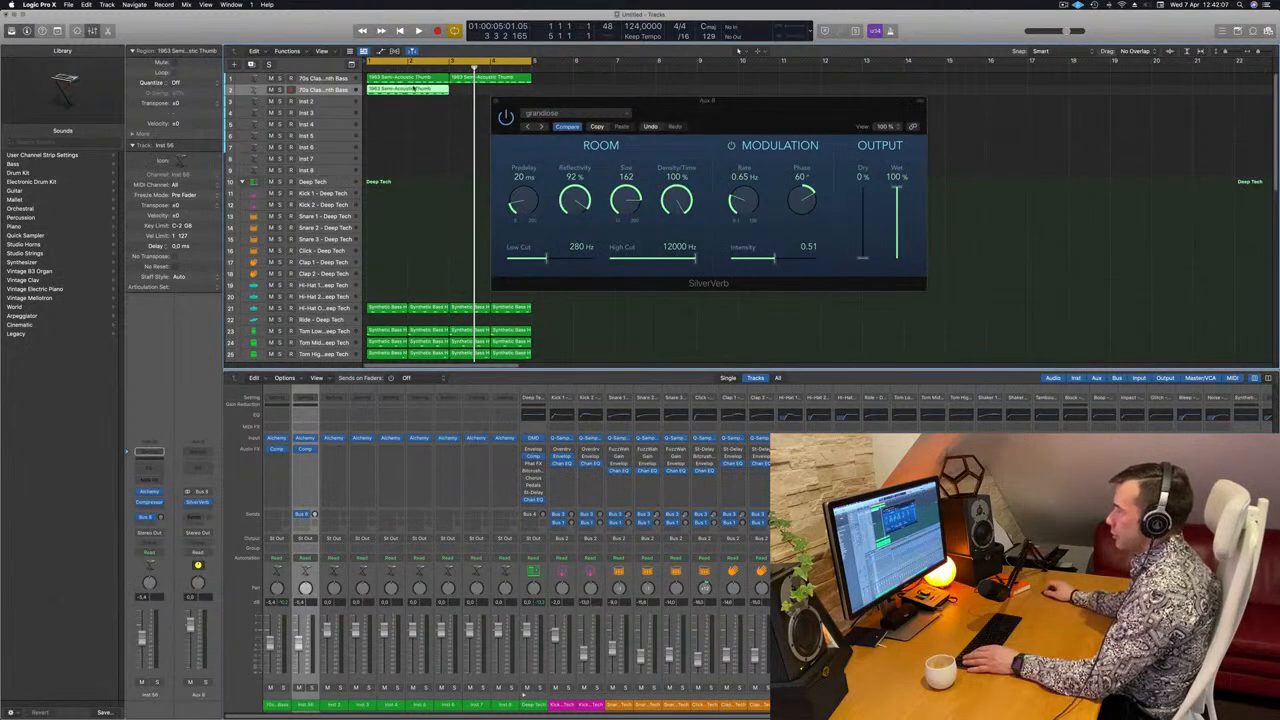
double_click(413, 88)
scroll(420, 645, "down", 1)
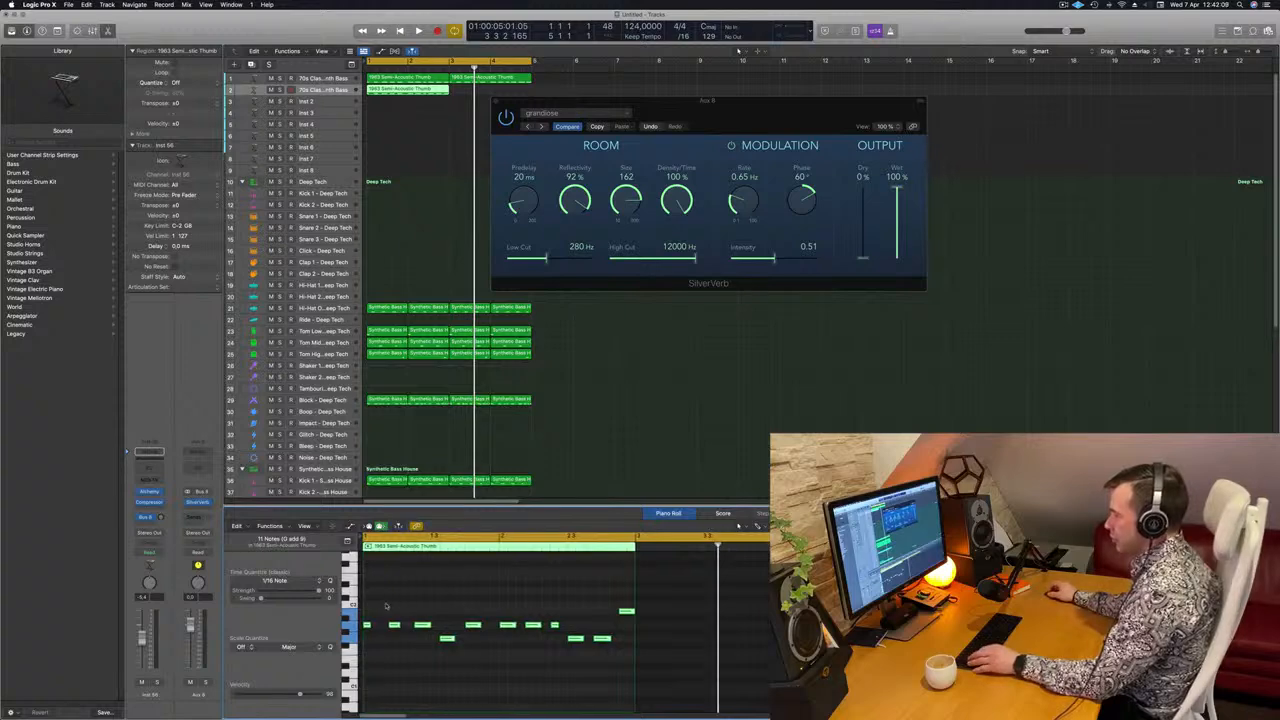
left_click_drag(384, 598, 645, 669)
key("Delete")
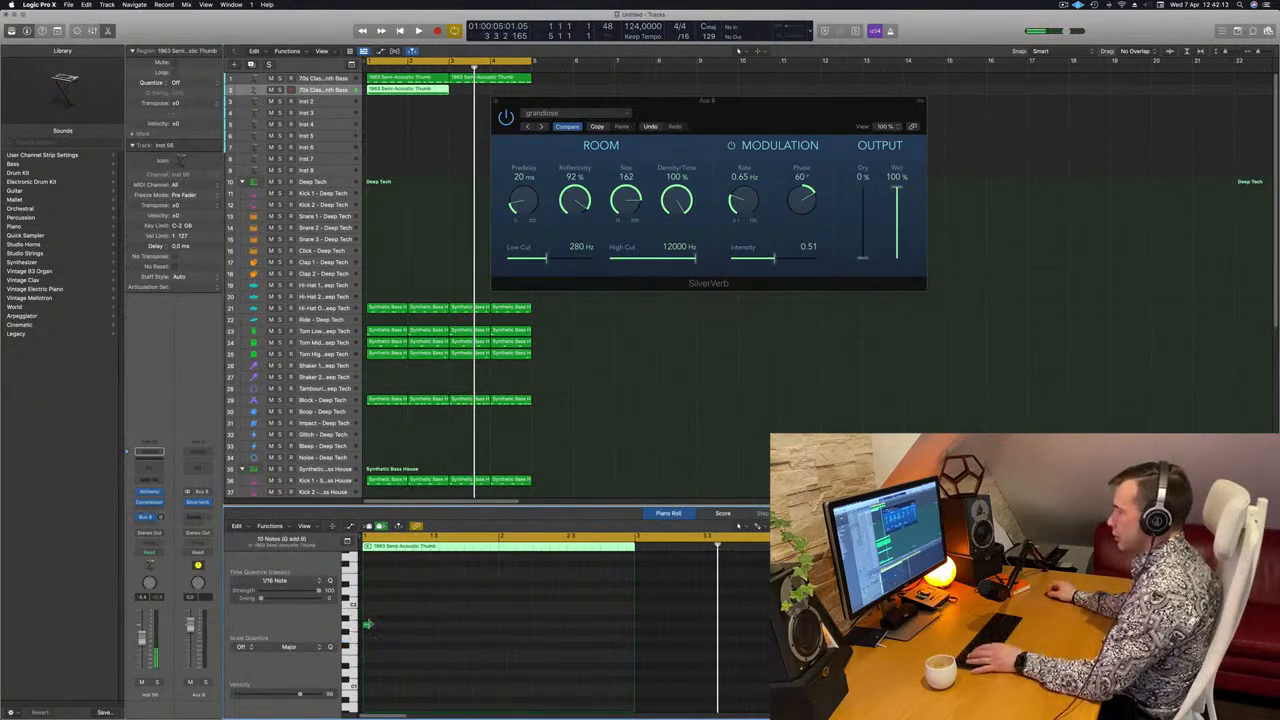
left_click_drag(368, 624, 456, 625)
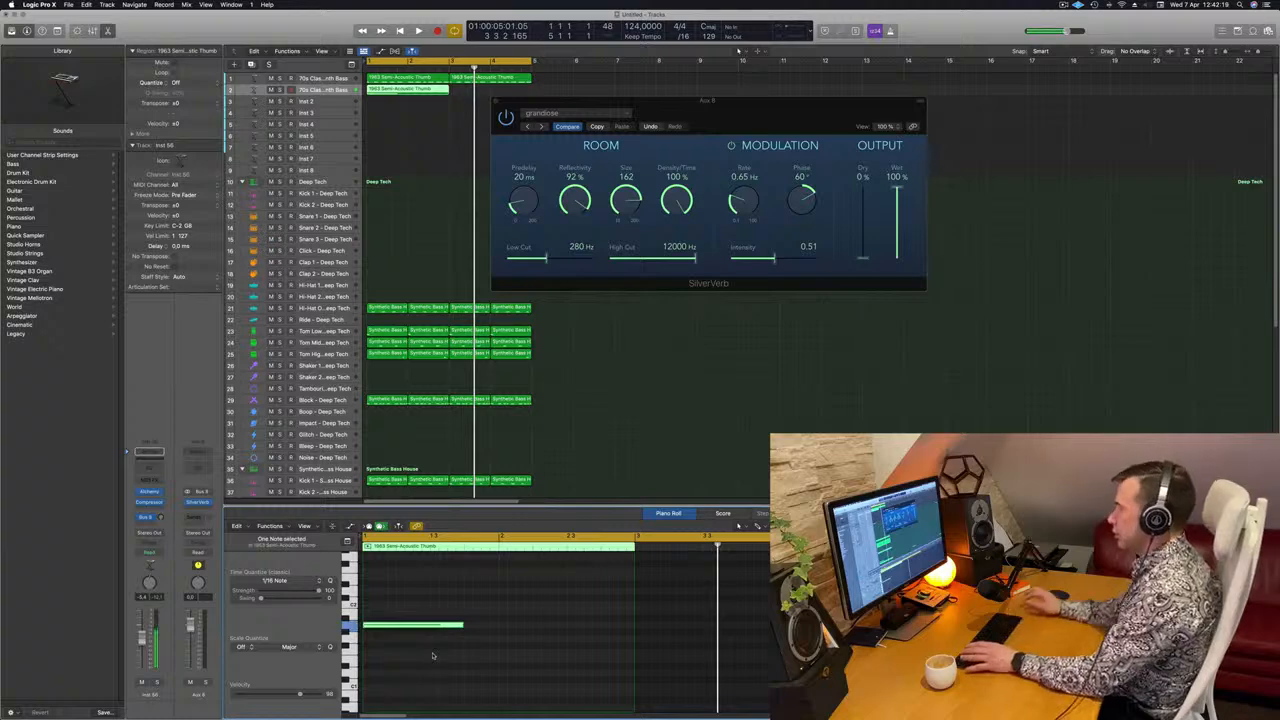
Load the Supervillain Brass preset from the Brass category in the duplicated track's Alchemy and play the loop.
key("space")
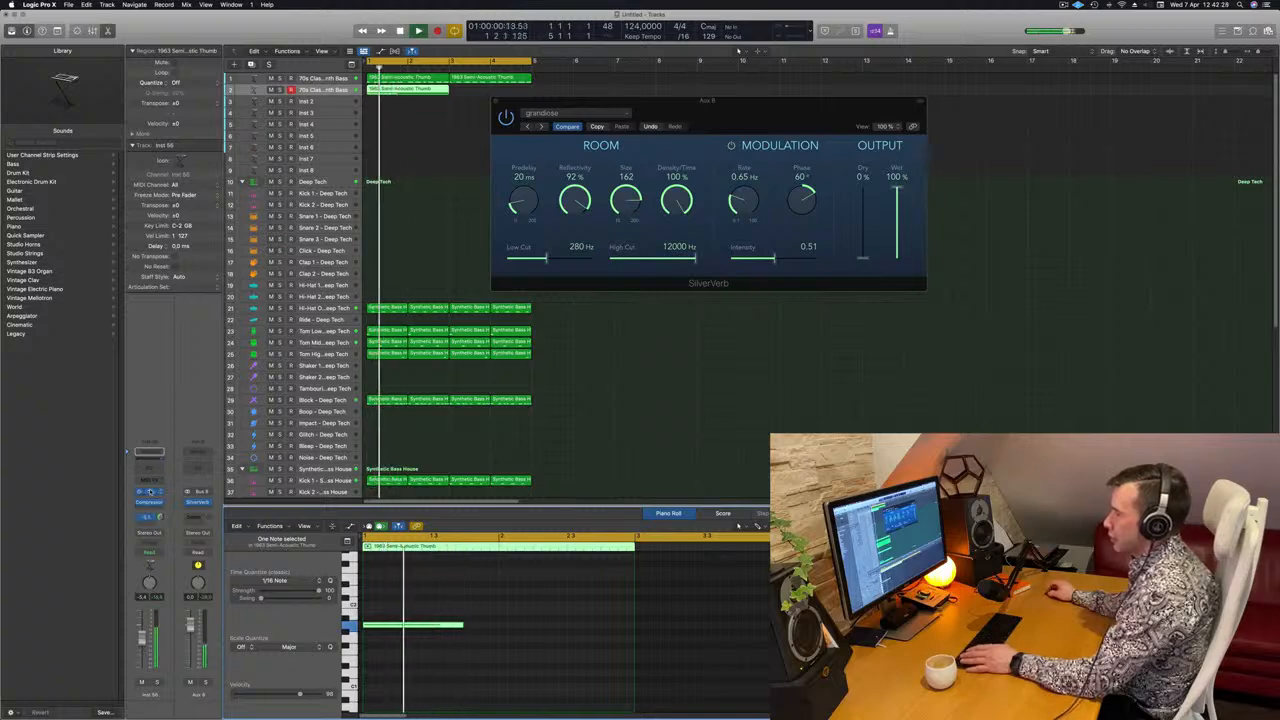
left_click(149, 491)
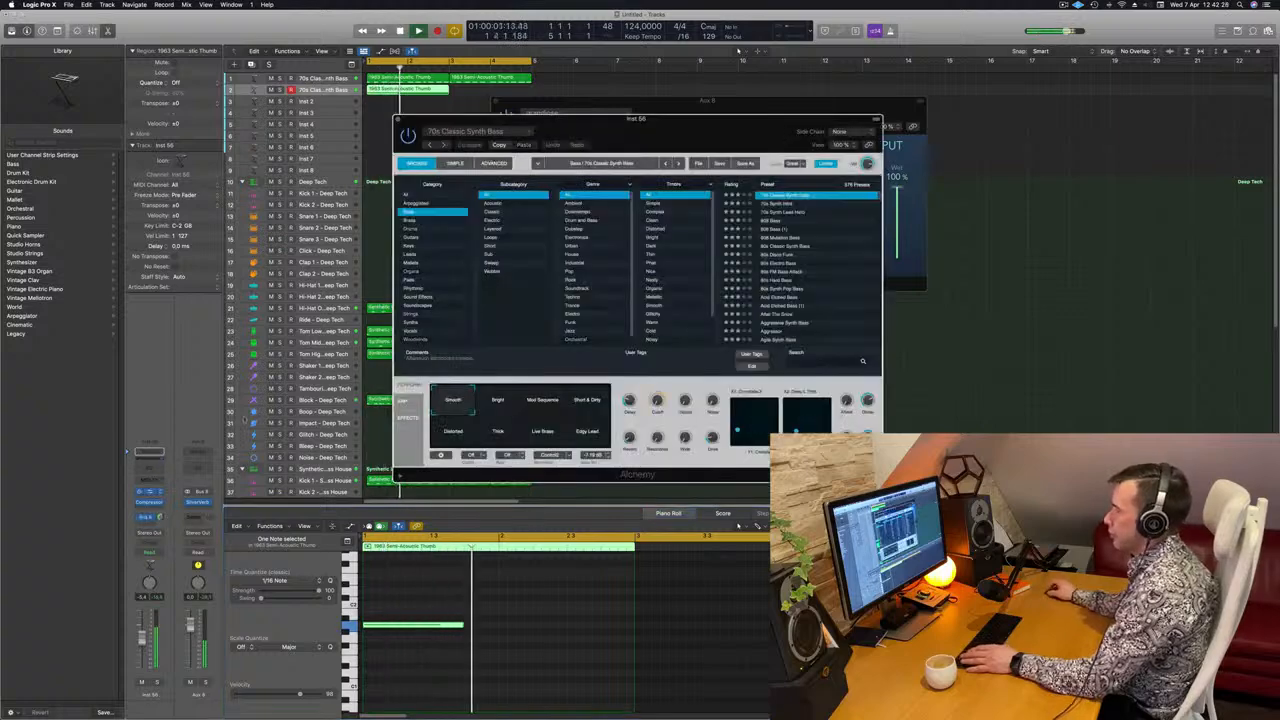
left_click(410, 220)
left_click_drag(608, 122, 690, 125)
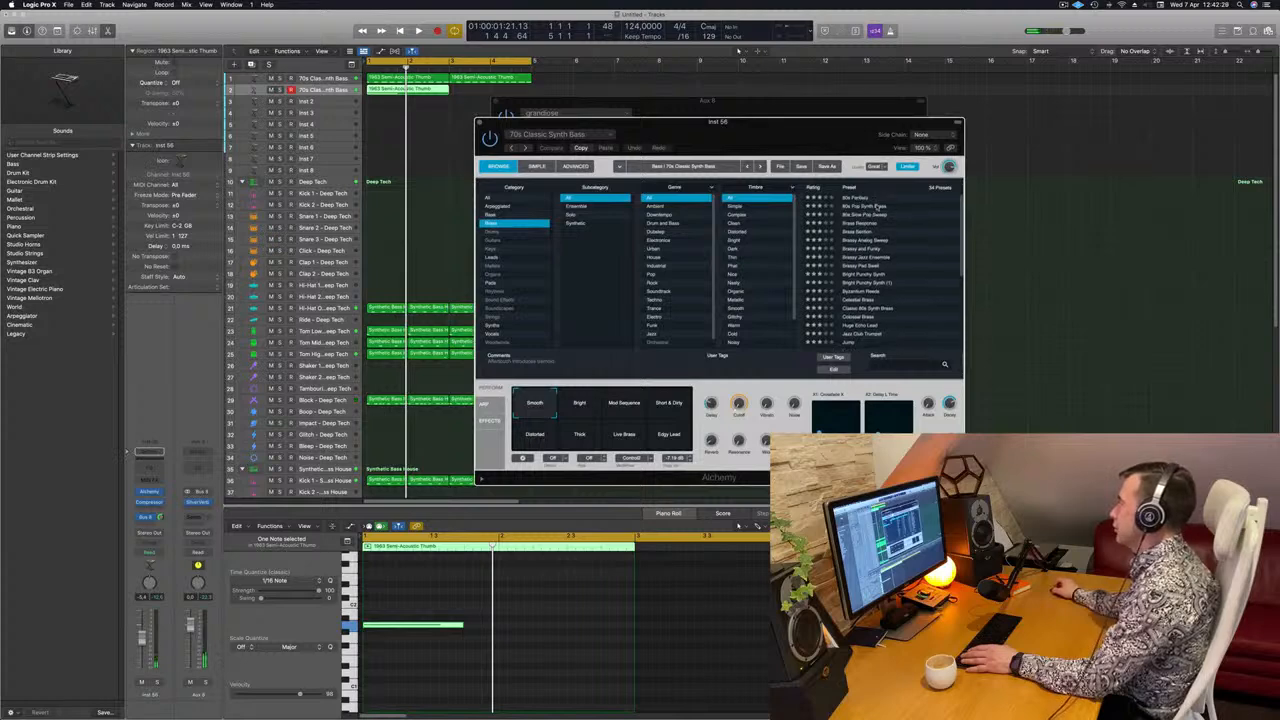
scroll(880, 212, "down", 5)
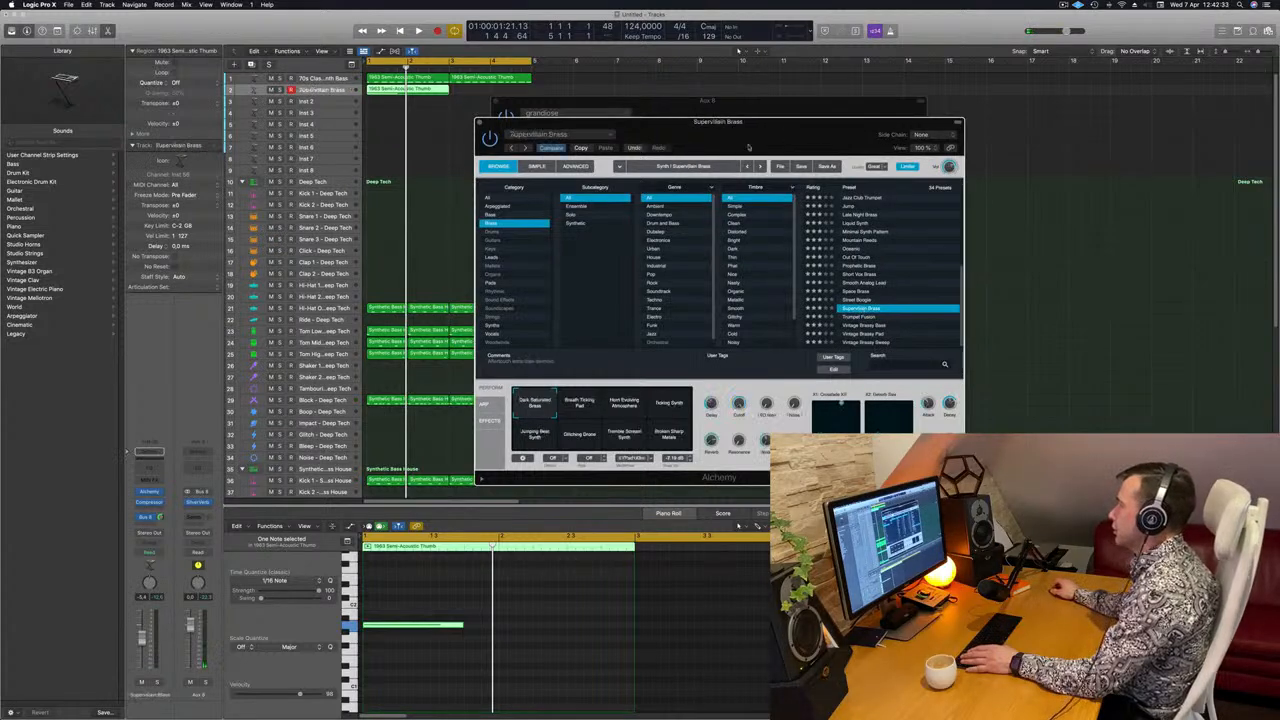
left_click_drag(652, 124, 836, 126)
key("space")
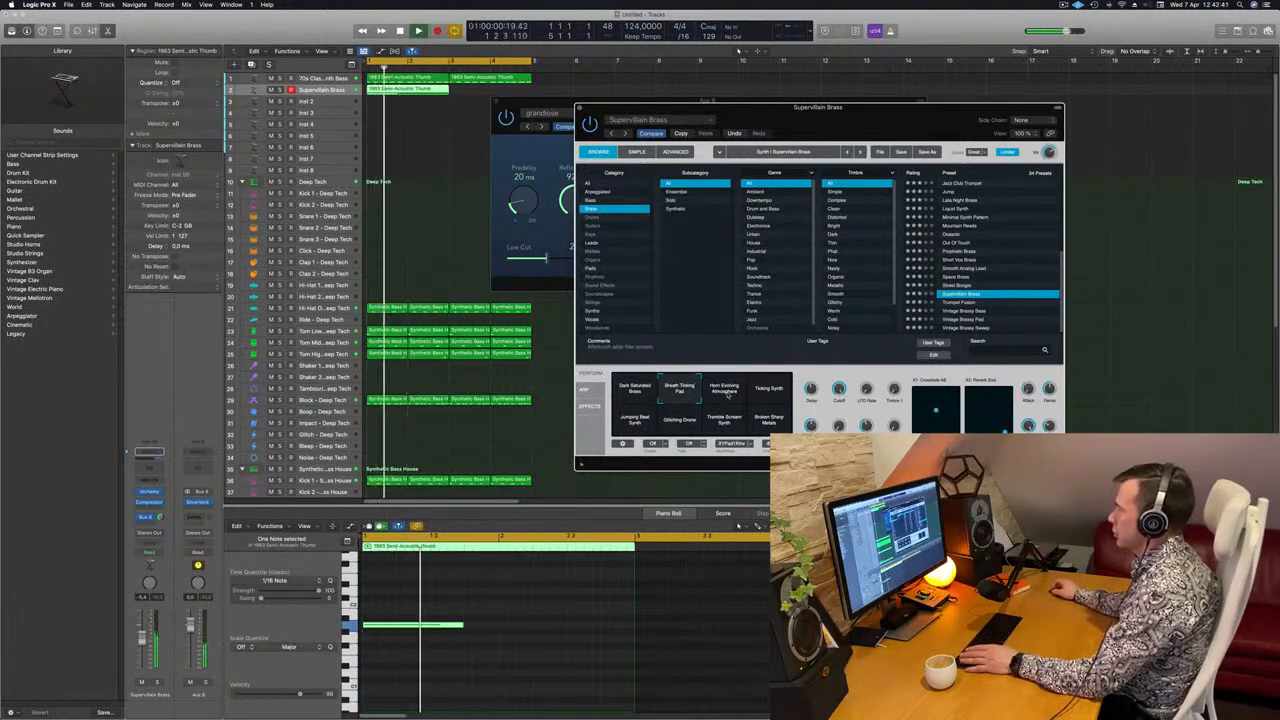
Audition Alchemy's performance snapshots, including Glitching Drone, Tremble Scream Synth and Broken Sharp Metals, and settle on Dark Saturated Brass.
left_click(724, 390)
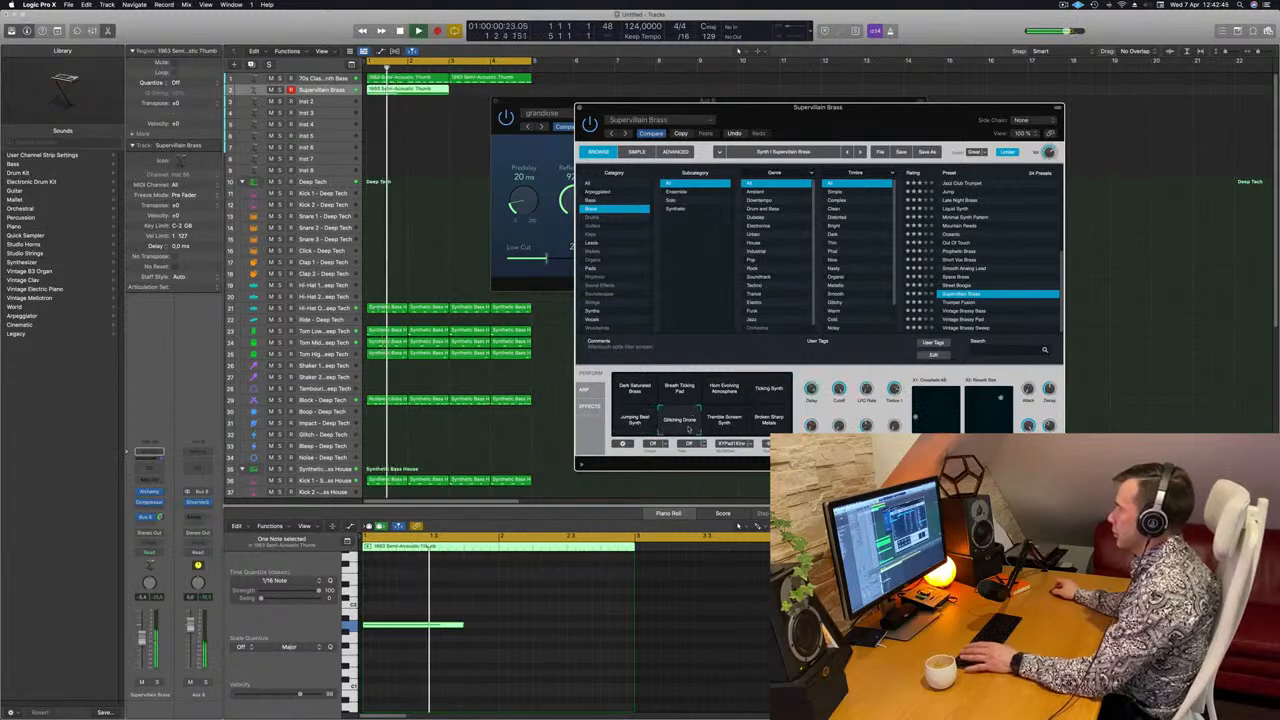
left_click(725, 420)
left_click(682, 421)
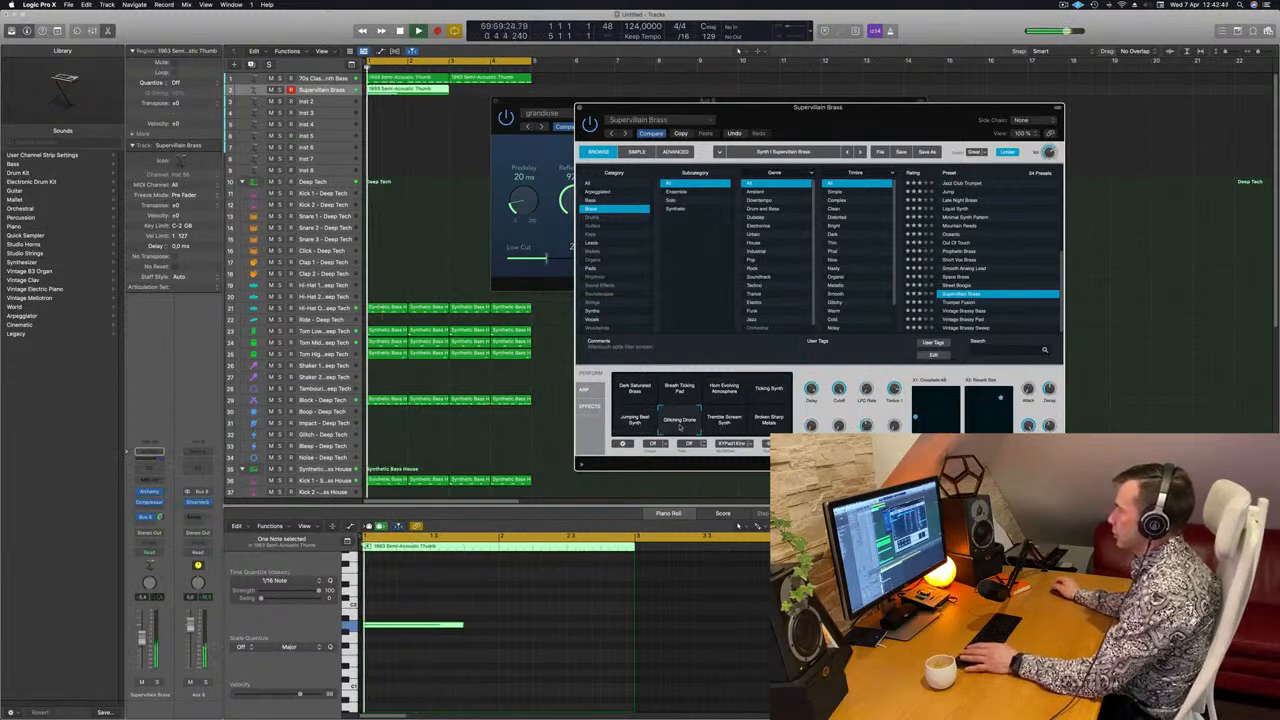
left_click(726, 421)
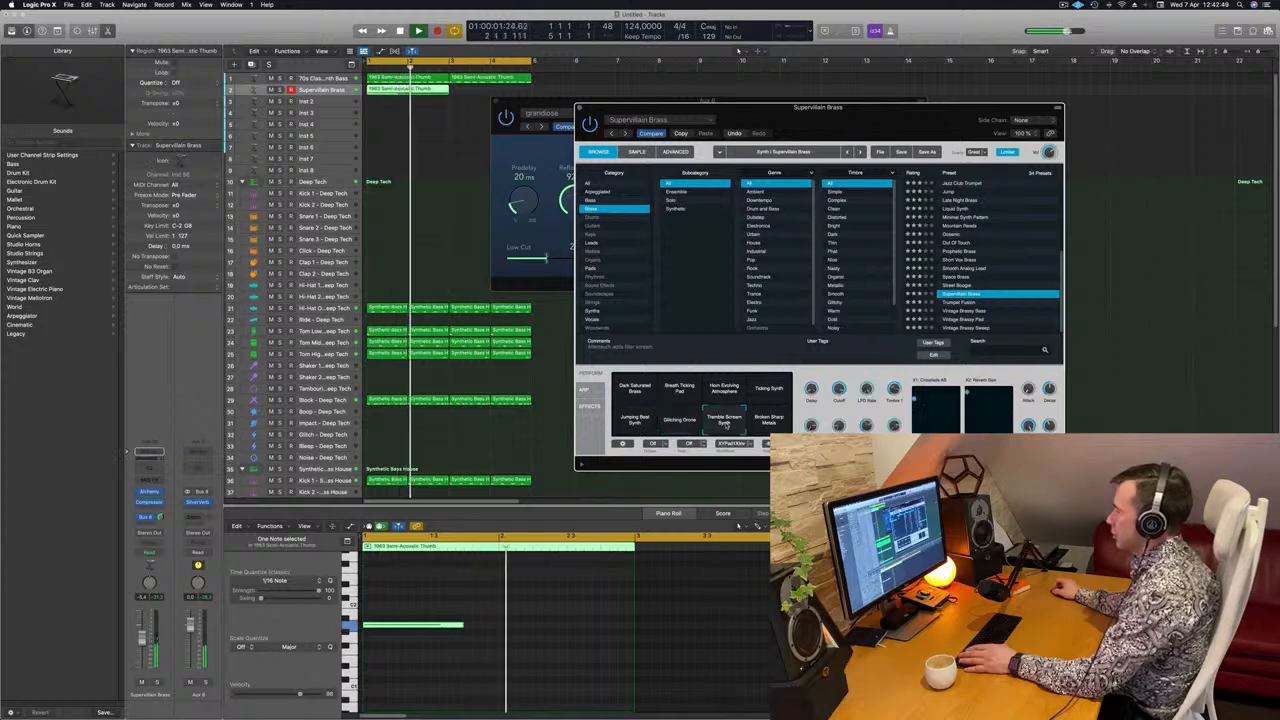
left_click(768, 420)
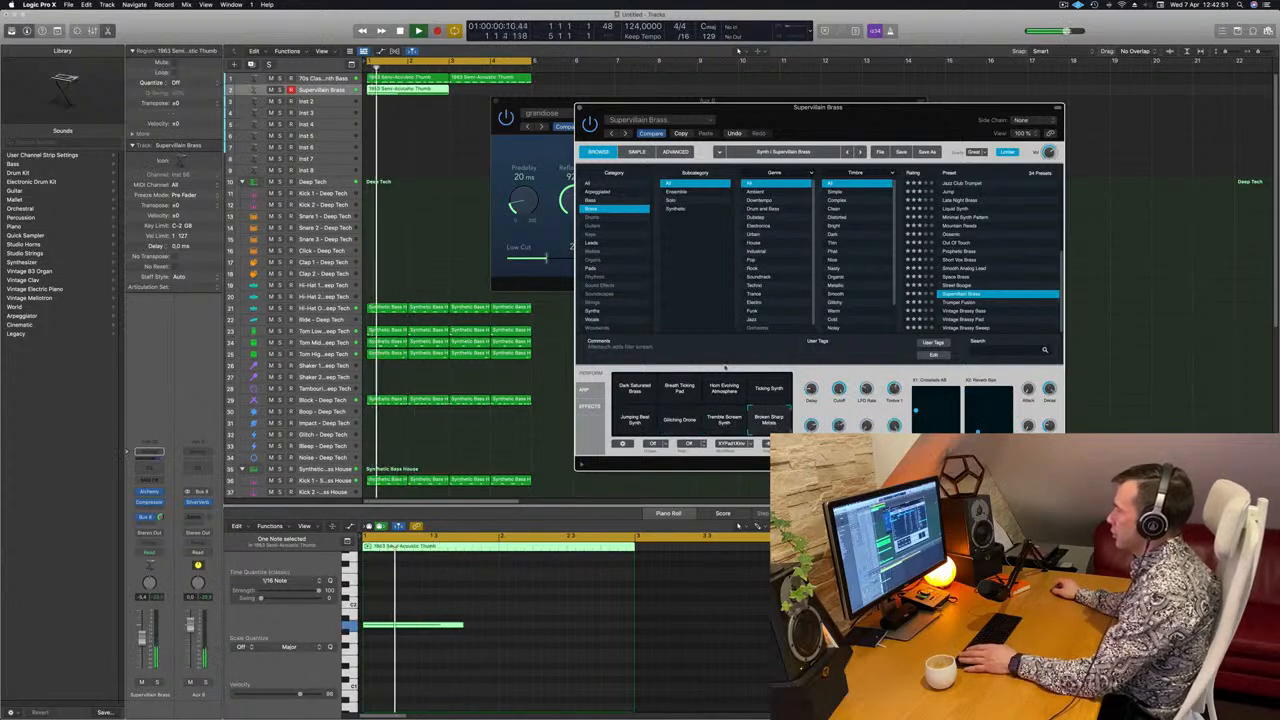
left_click(632, 392)
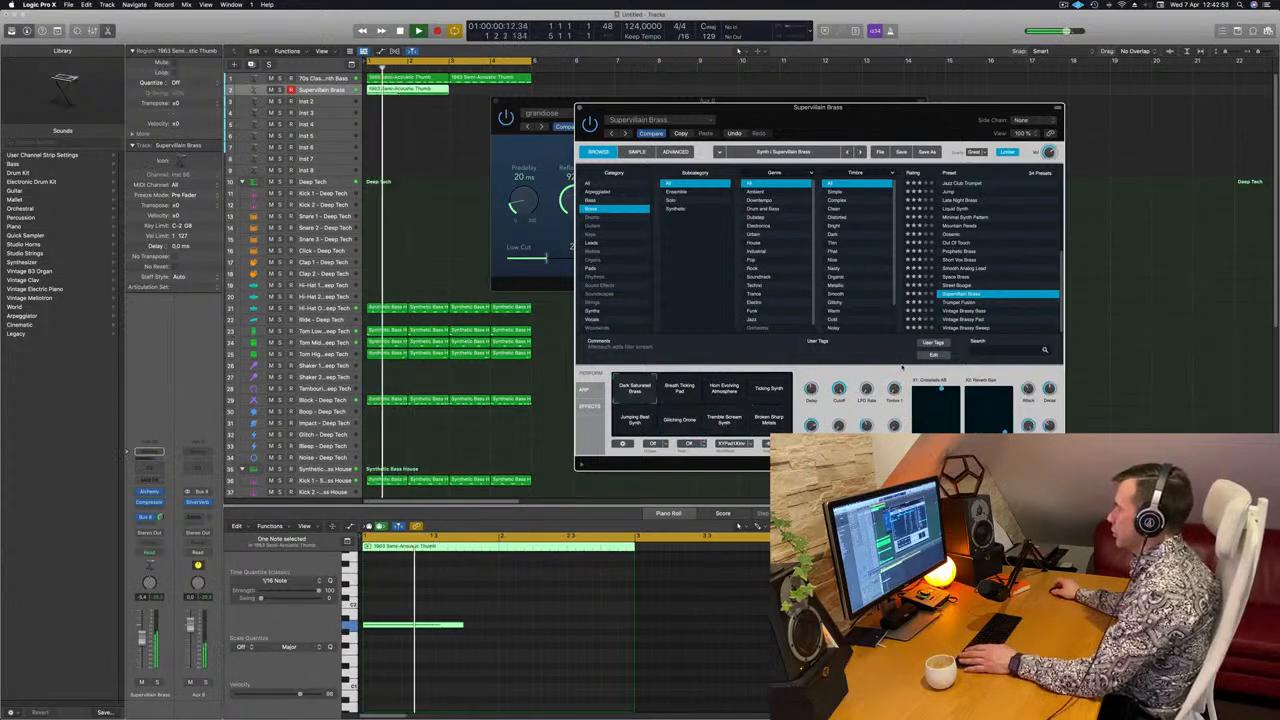
Replay the loop, move the Alchemy window aside and lower the brass track's volume.
mouse_move(889, 125)
left_mouse_down()
mouse_move(823, 113)
mouse_move(881, 136)
left_mouse_up()
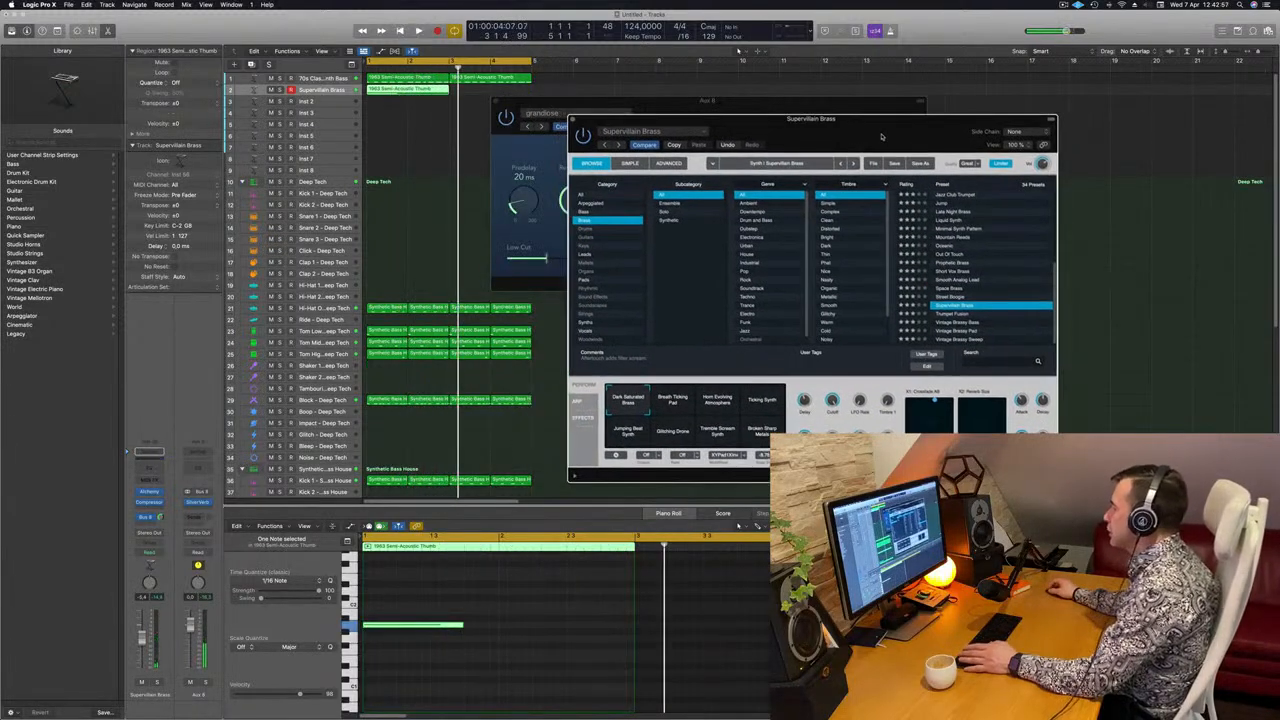
key("space")
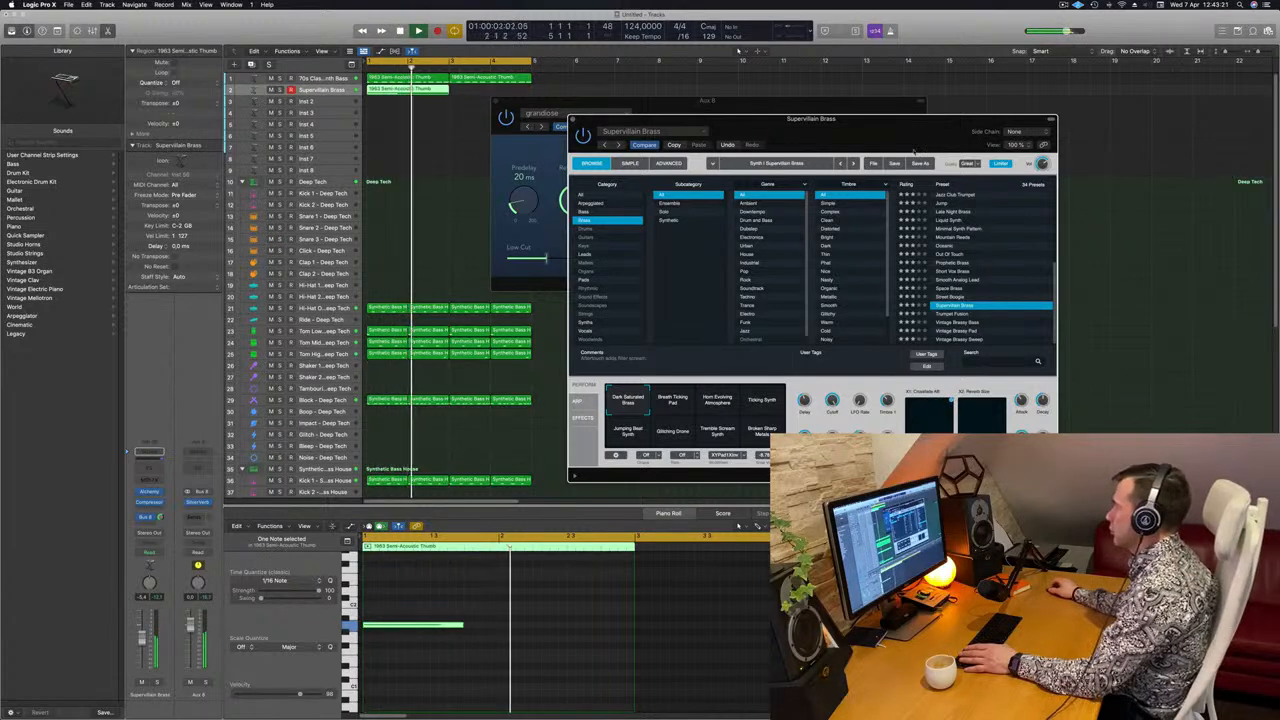
left_click_drag(913, 152, 1041, 122)
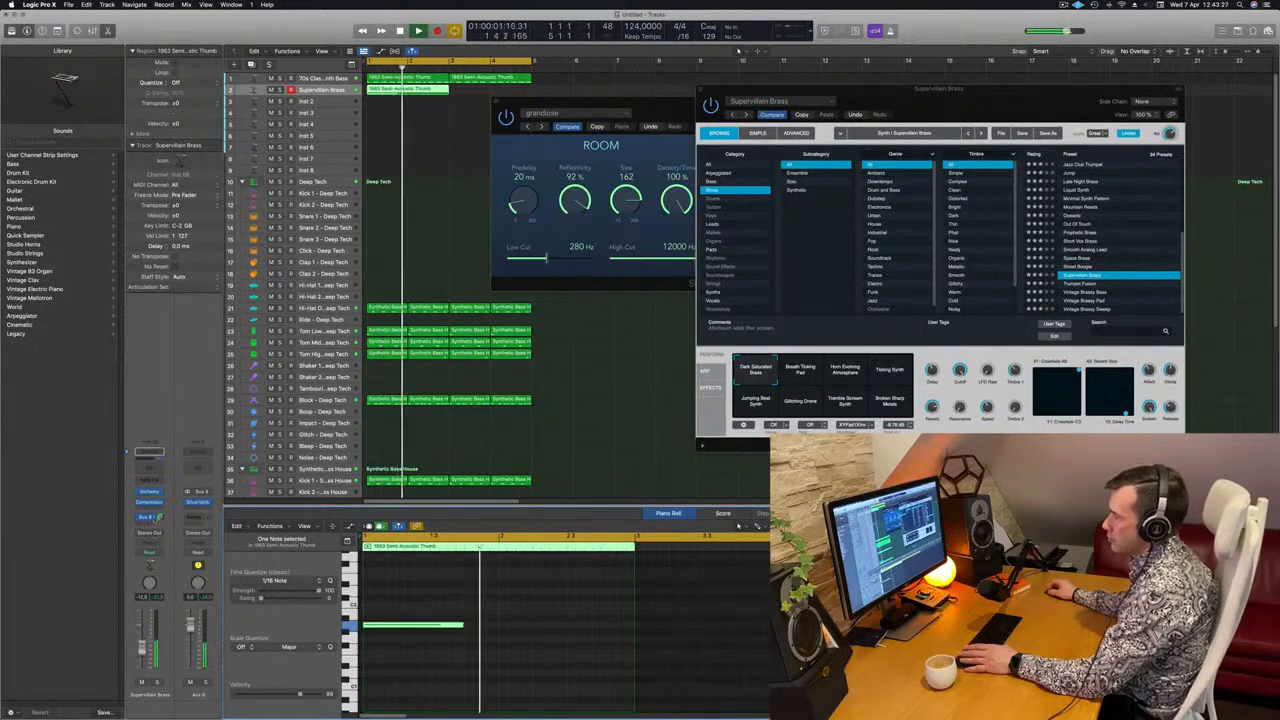
Add a Channel EQ to the brass track, boosting 2500 Hz by 2.7 dB and the 7500 Hz shelf by about 7.8 dB.
left_click(149, 468)
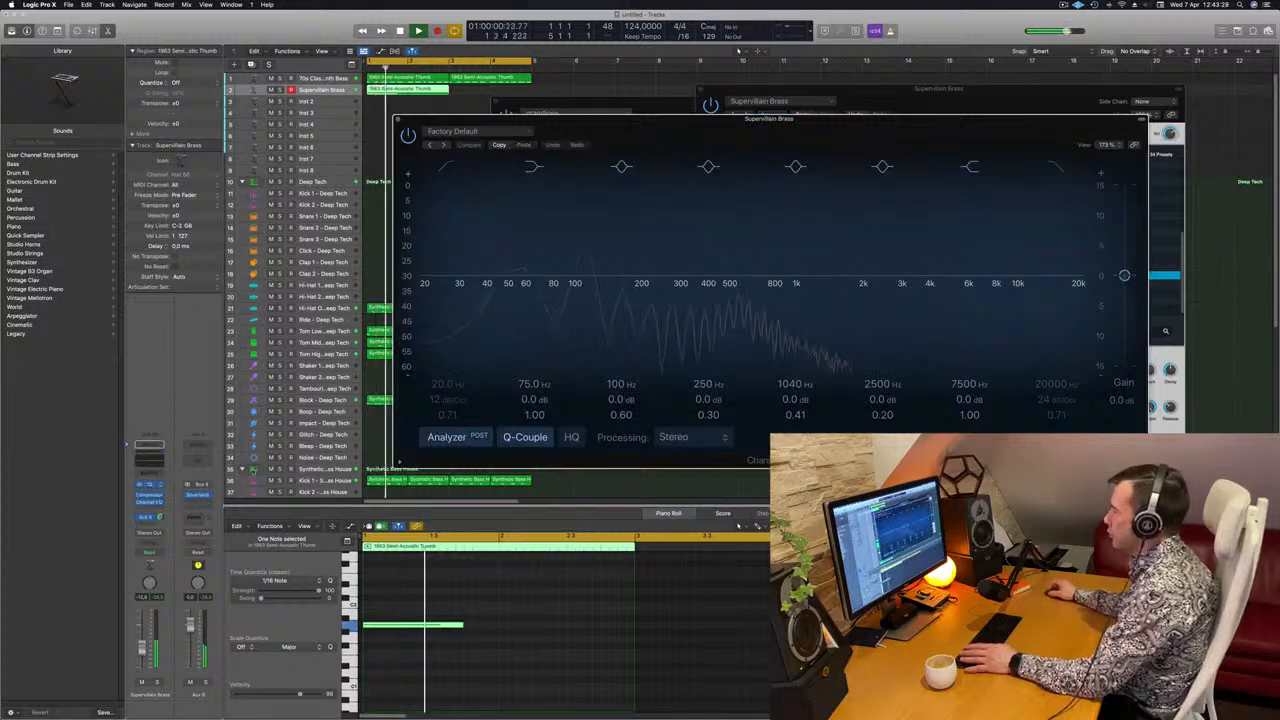
mouse_move(883, 276)
left_mouse_down()
mouse_move(883, 243)
mouse_move(884, 260)
left_mouse_up()
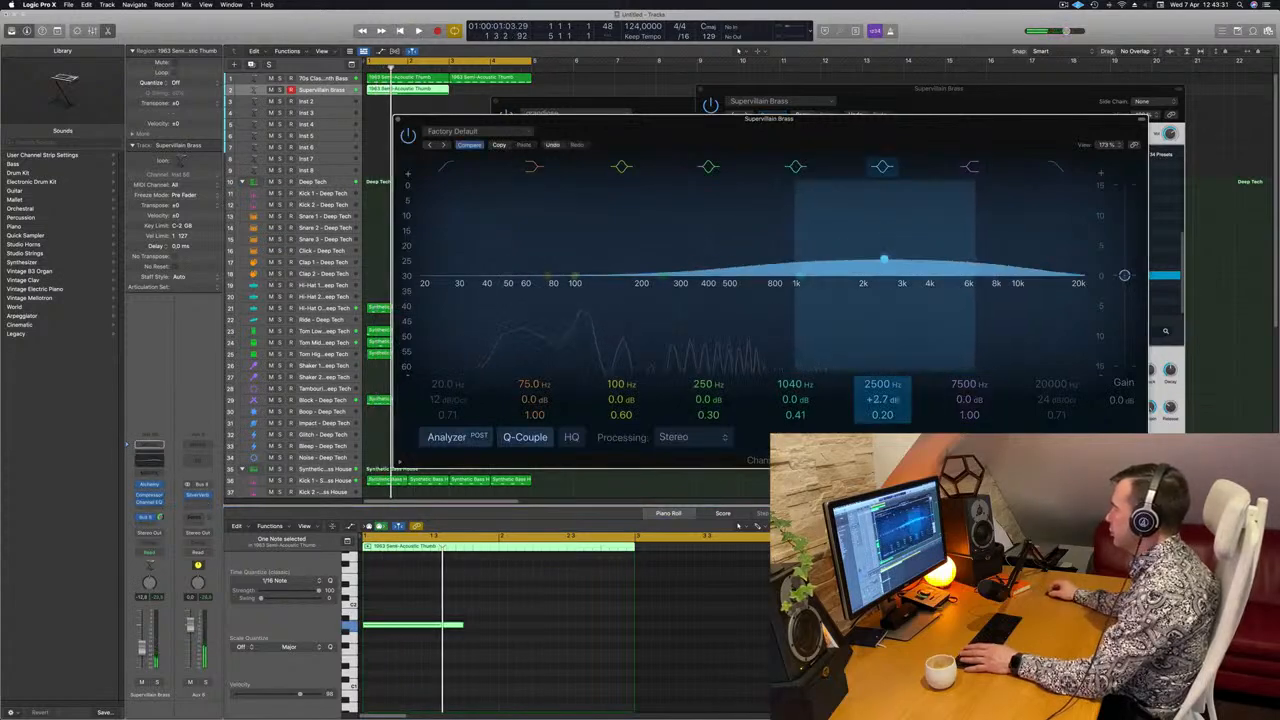
left_click_drag(961, 398, 981, 402)
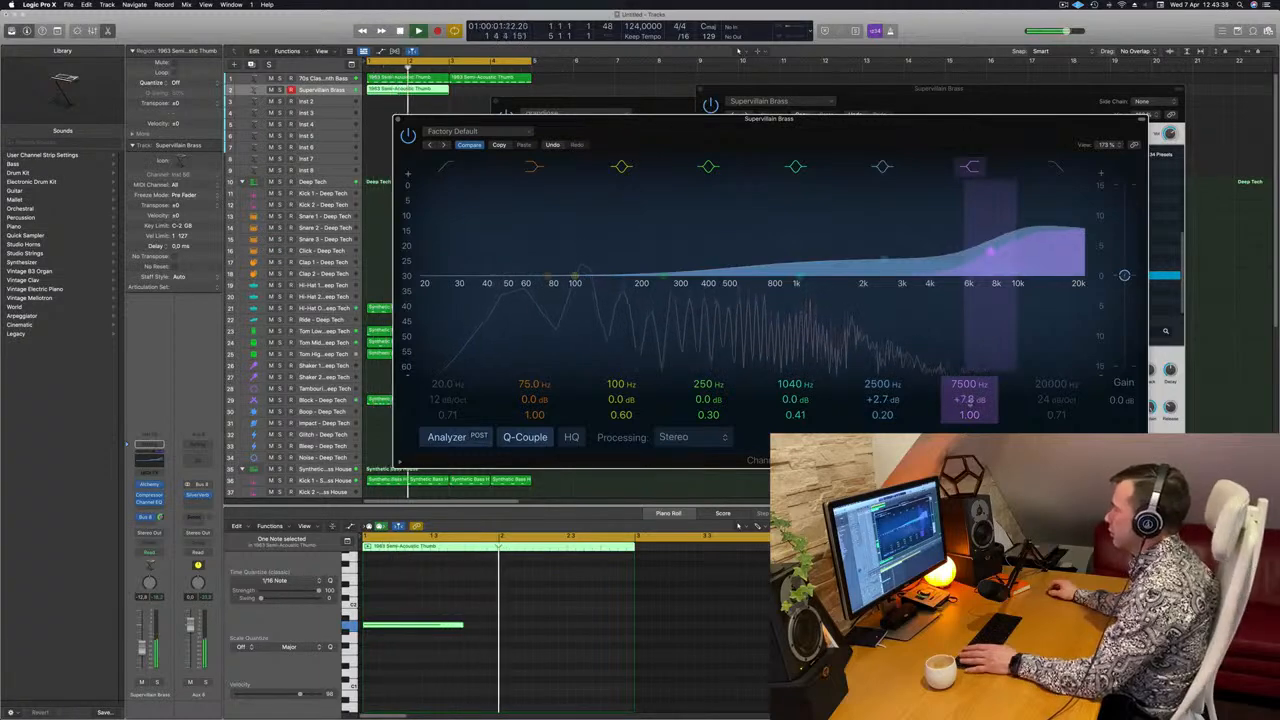
left_click(400, 121)
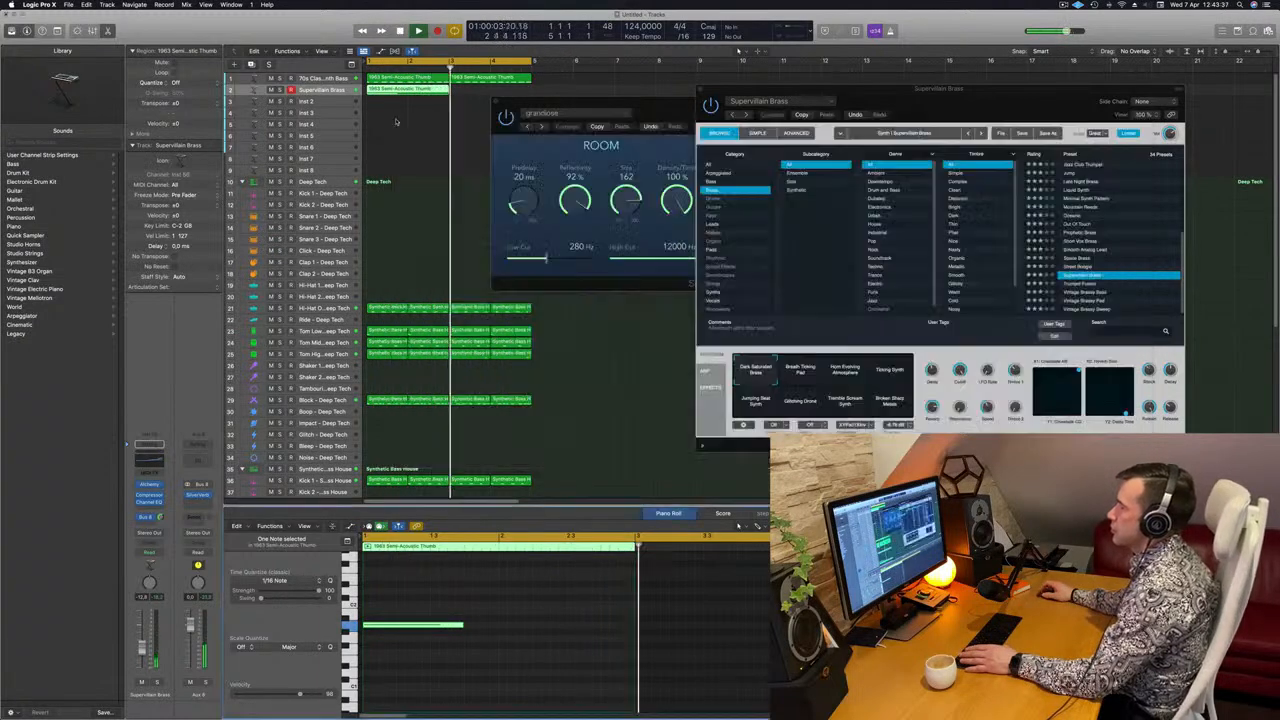
Close the SilverVerb window and lower the brass track's Compressor threshold to about -23.5 dB.
left_click_drag(590, 101, 571, 164)
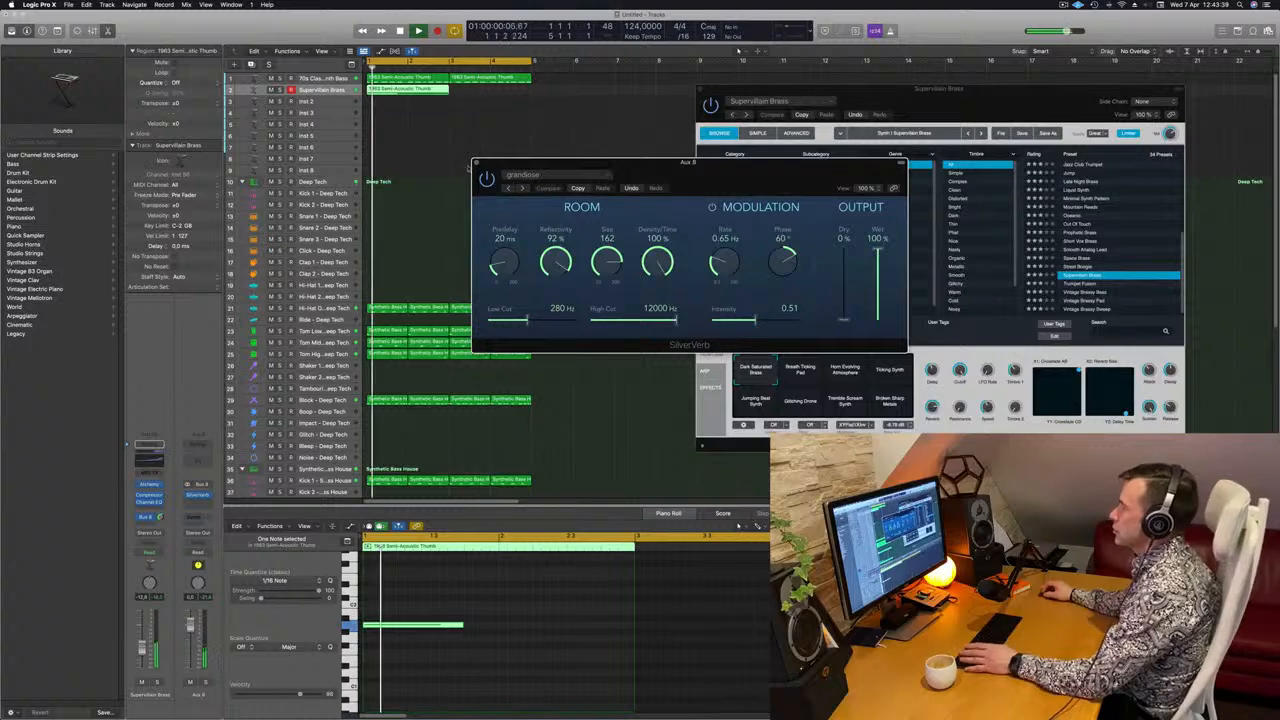
key("super+w")
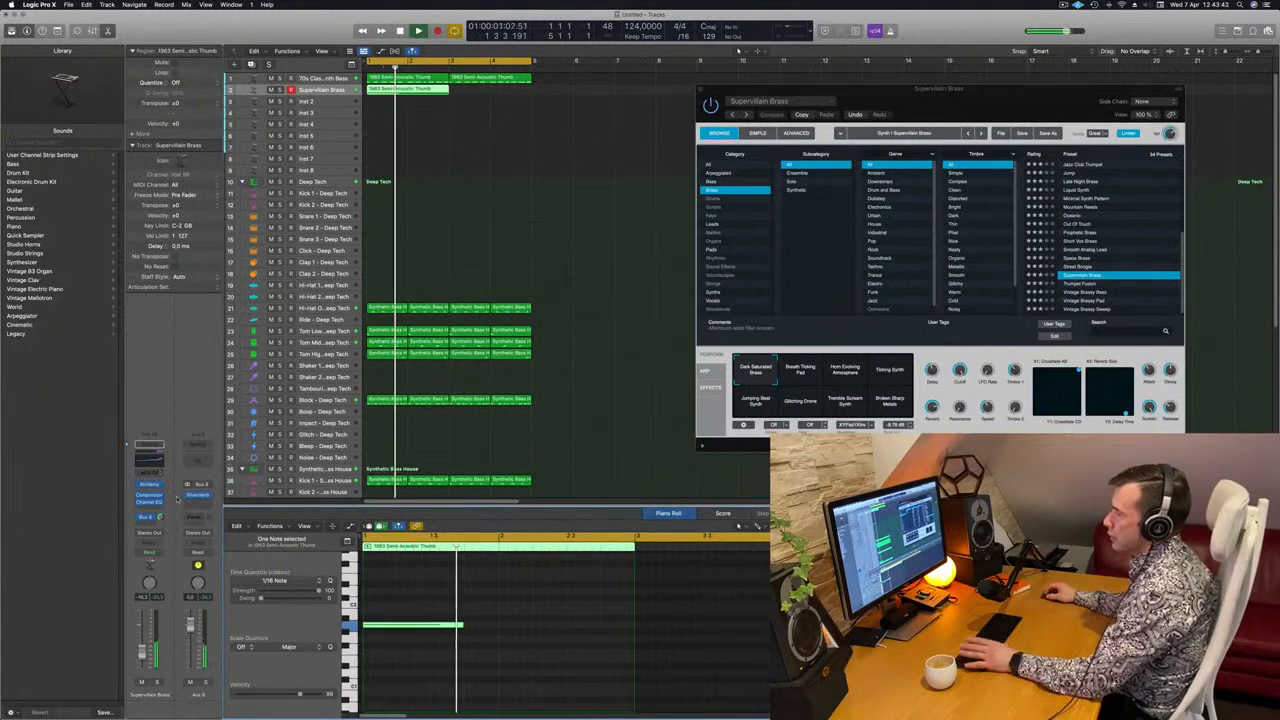
left_click(150, 497)
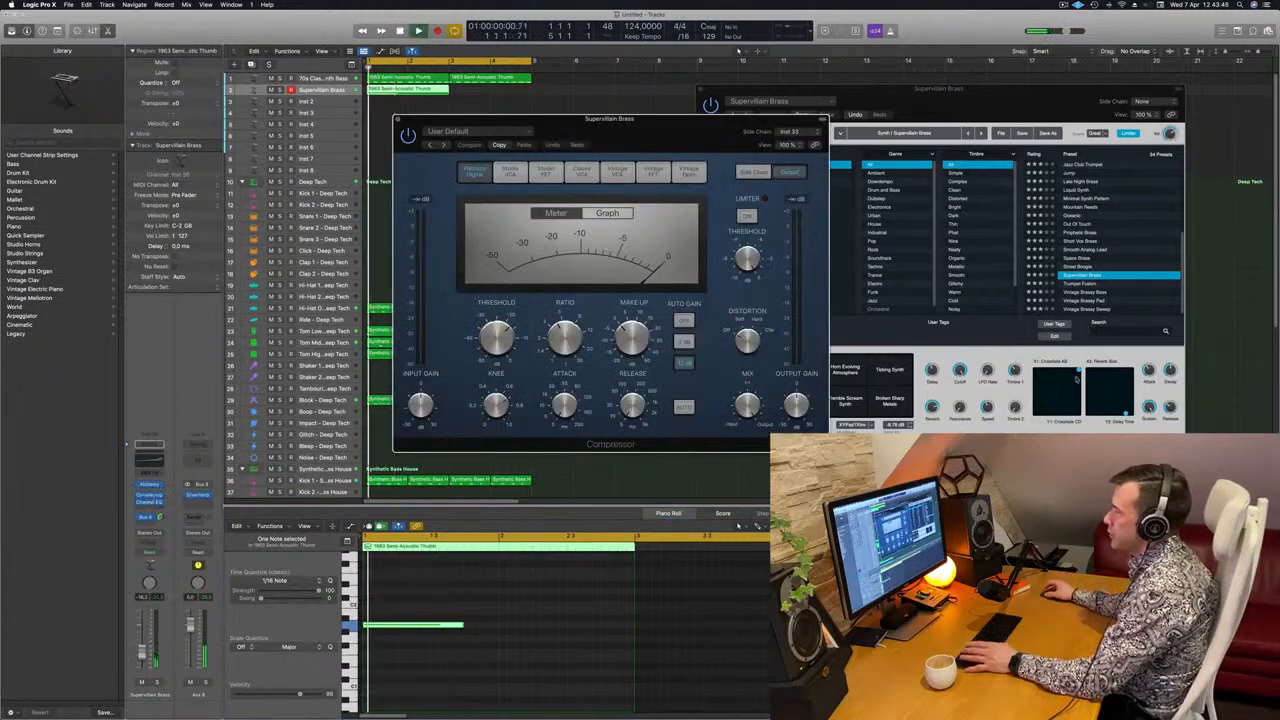
key("space")
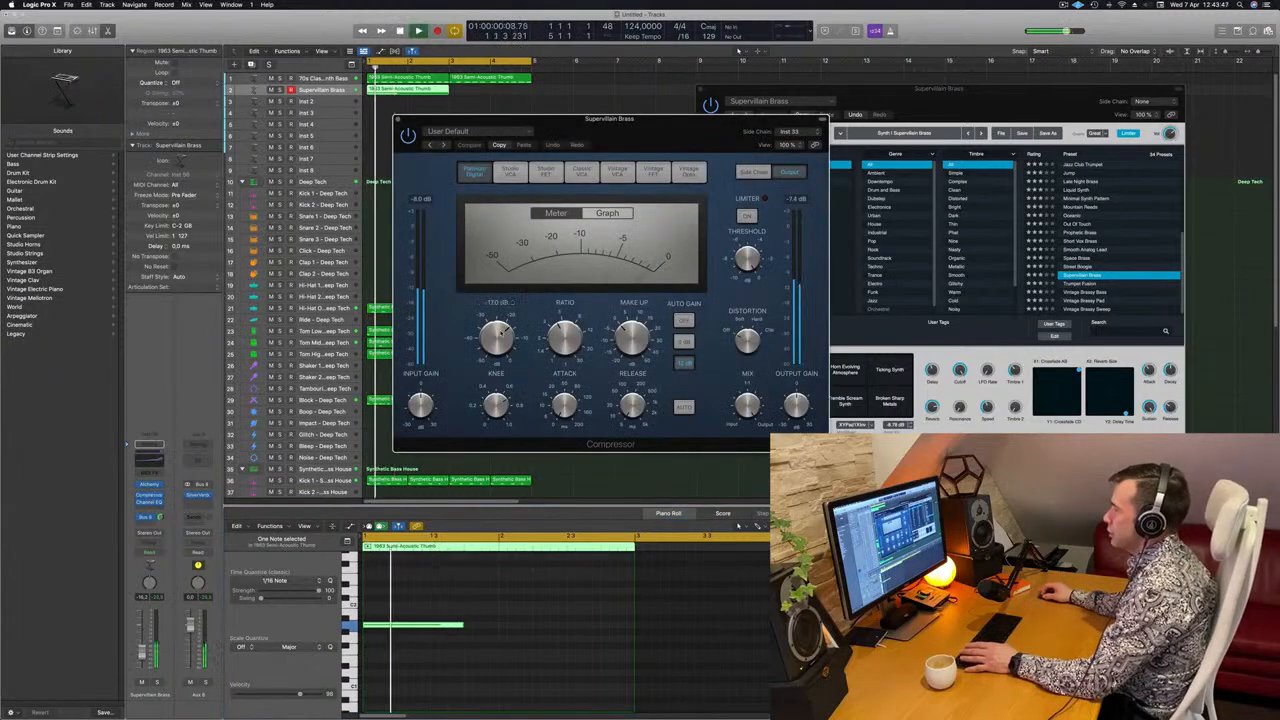
left_click_drag(500, 341, 500, 345)
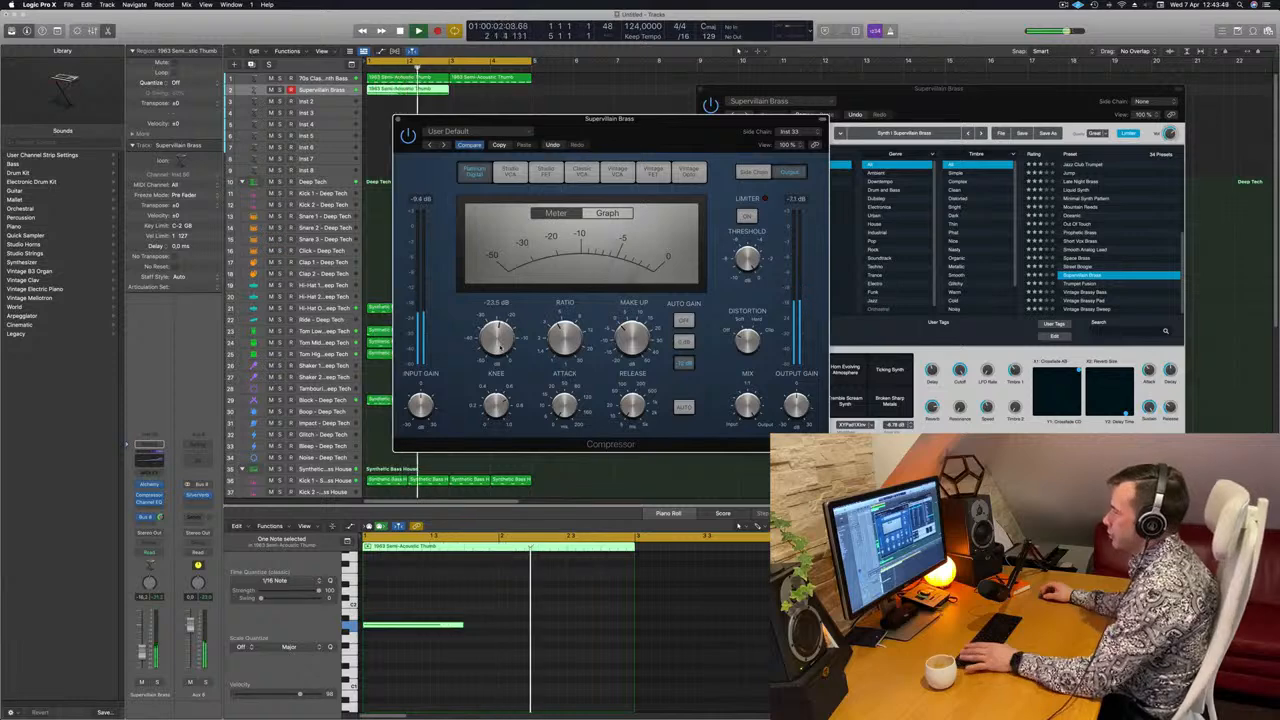
left_click_drag(674, 152, 866, 279)
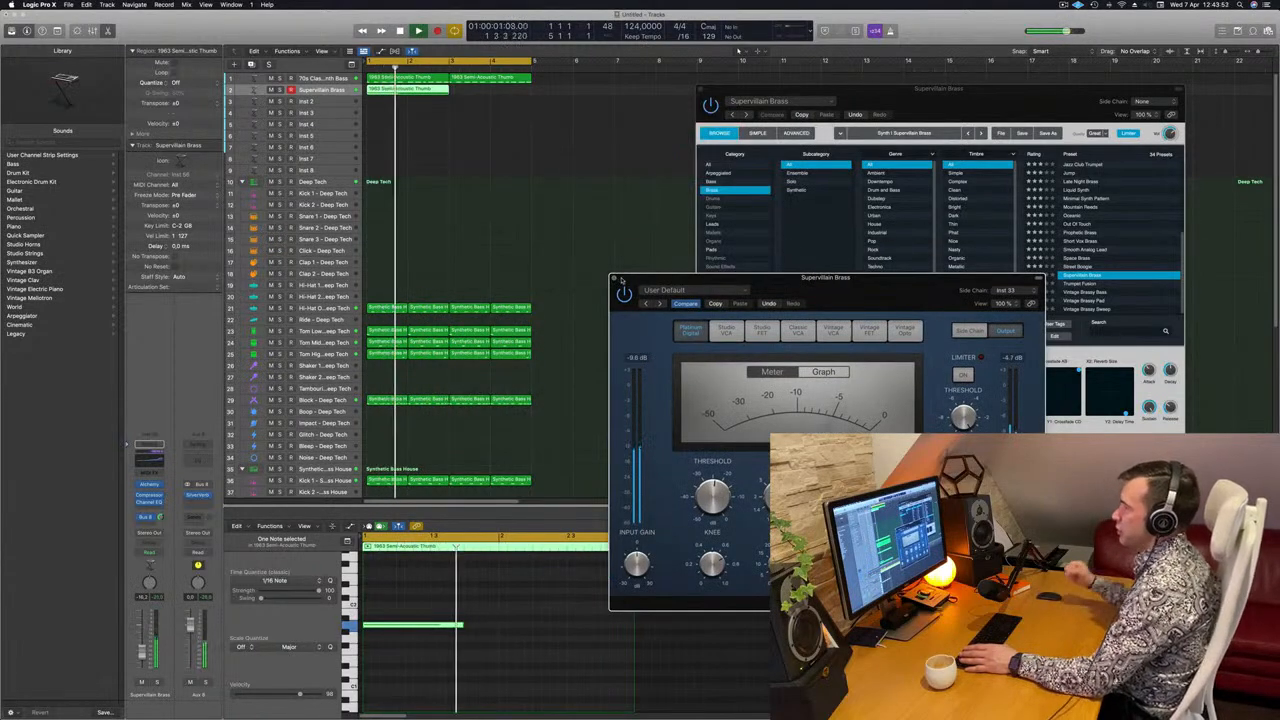
left_click(614, 278)
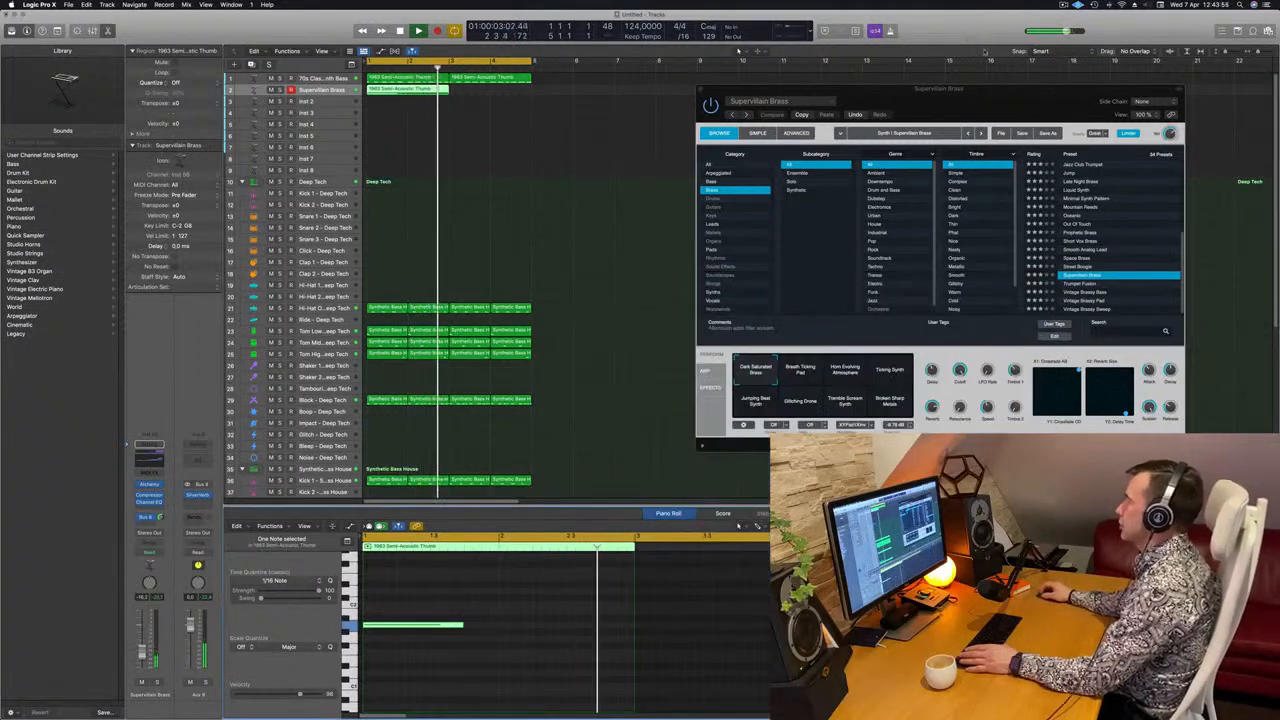
Close the Supervillain Brass Alchemy window and repeat all regions three times to fill 16 bars.
left_click_drag(1044, 113, 834, 140)
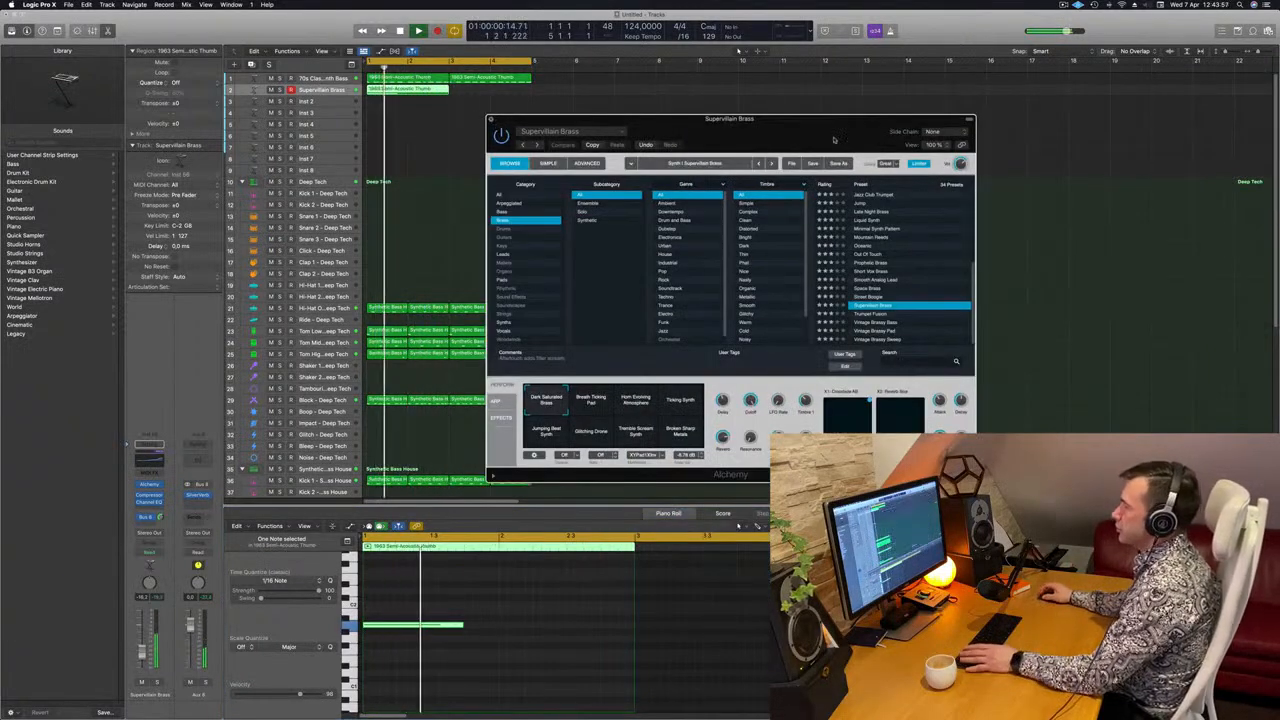
key("super+w")
left_click(889, 134)
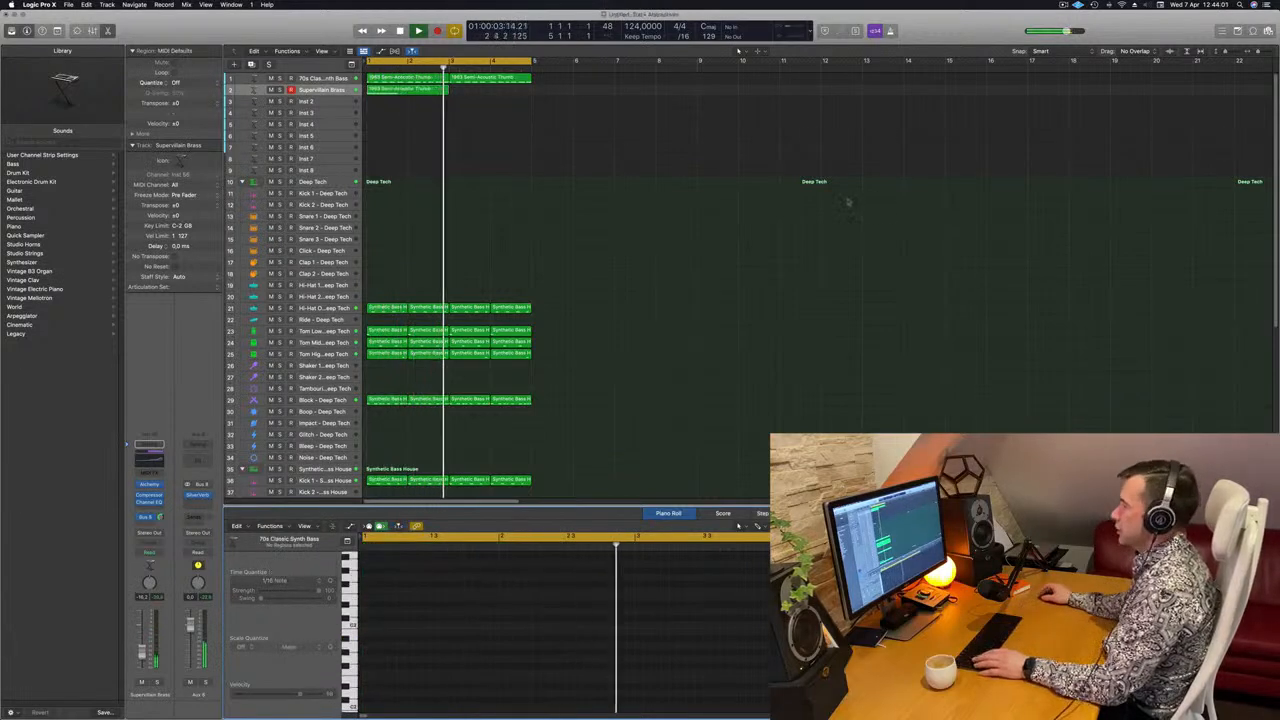
key("super+a")
key("super+r")
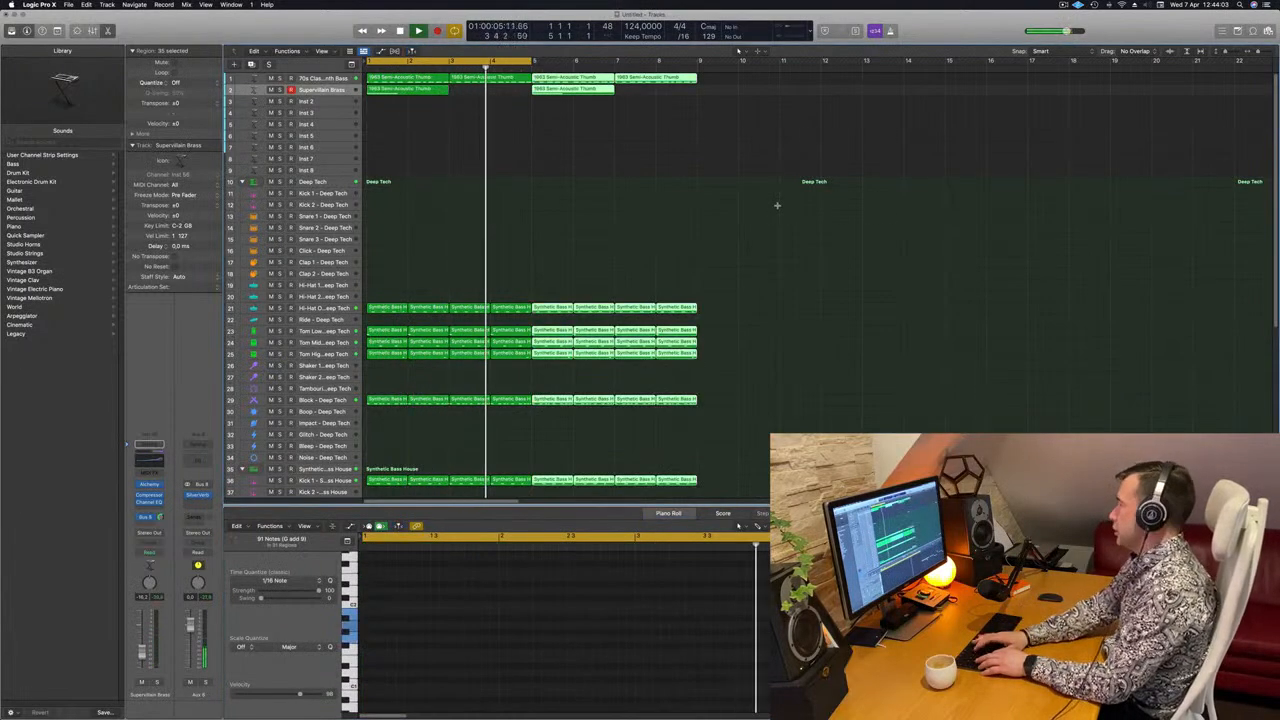
key("super+r")
key("super+r")
scroll(700, 198, "left", 5)
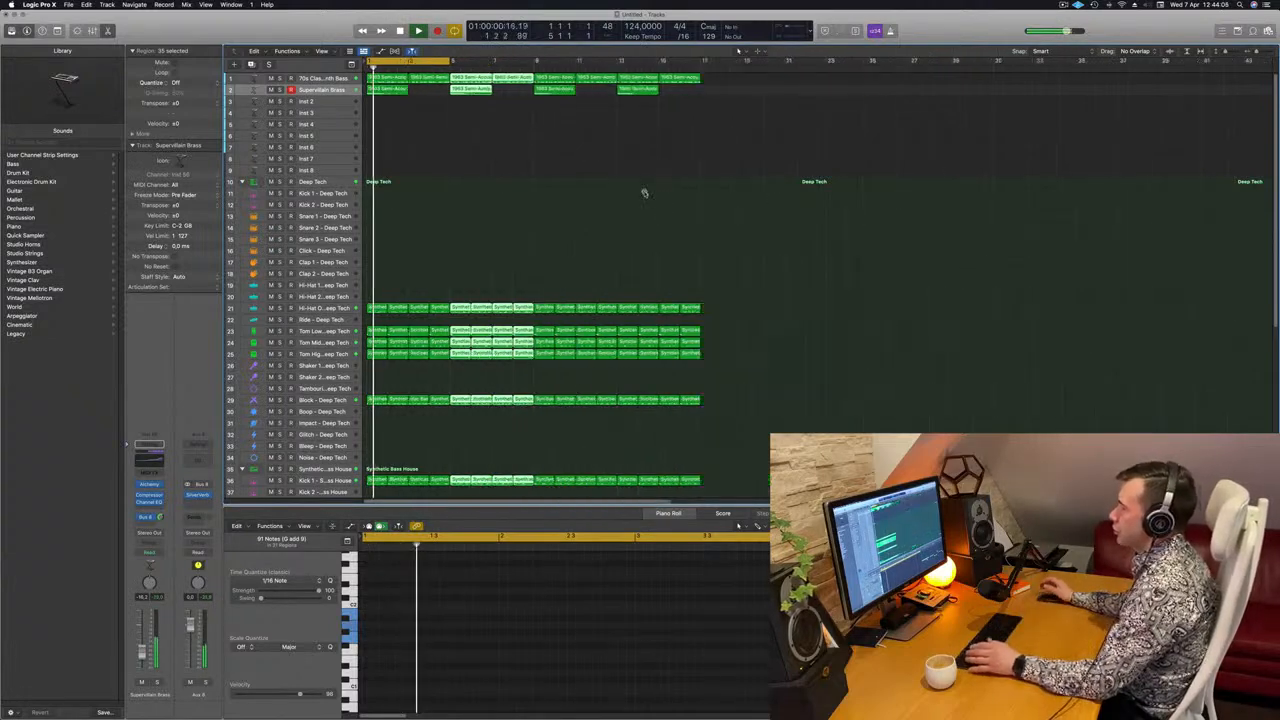
Extend the cycle range to bar 17 and play the arrangement from the beginning.
scroll(620, 198, "left", 4)
scroll(600, 203, "right", 3)
left_click(505, 88)
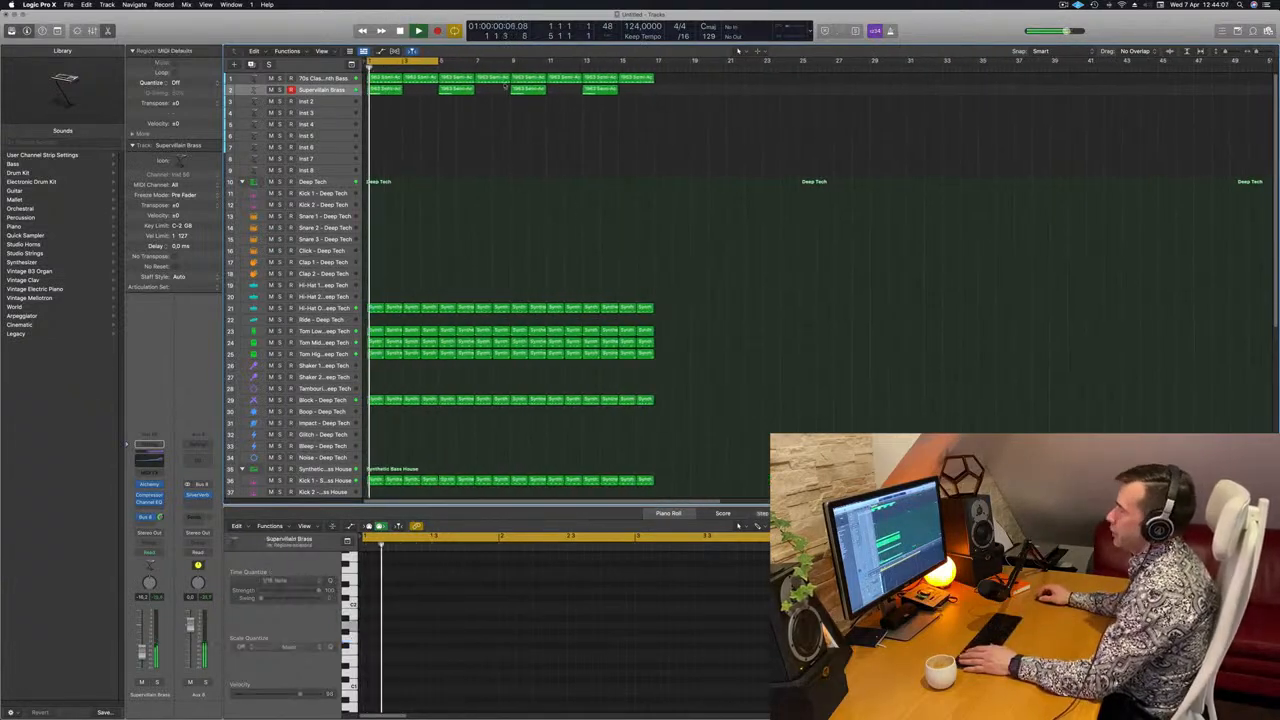
left_click_drag(437, 61, 655, 85)
left_click(1064, 5)
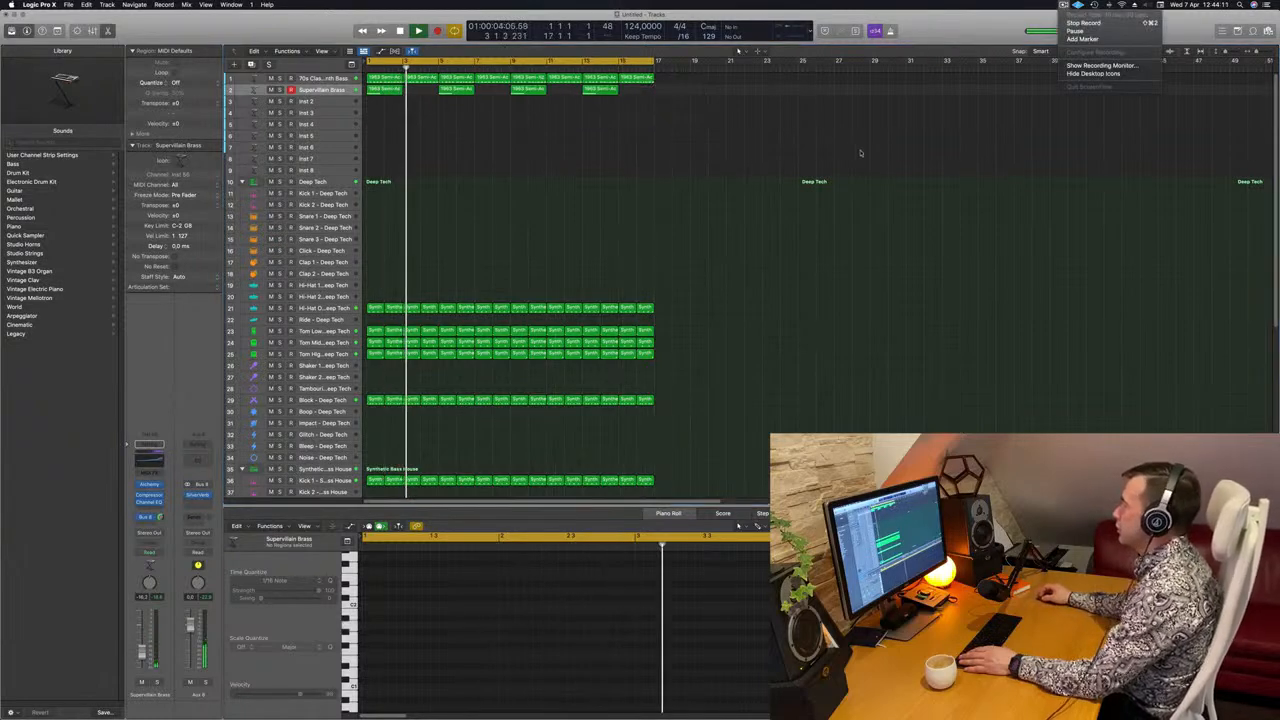
left_click(748, 183)
key("space")
key("space")
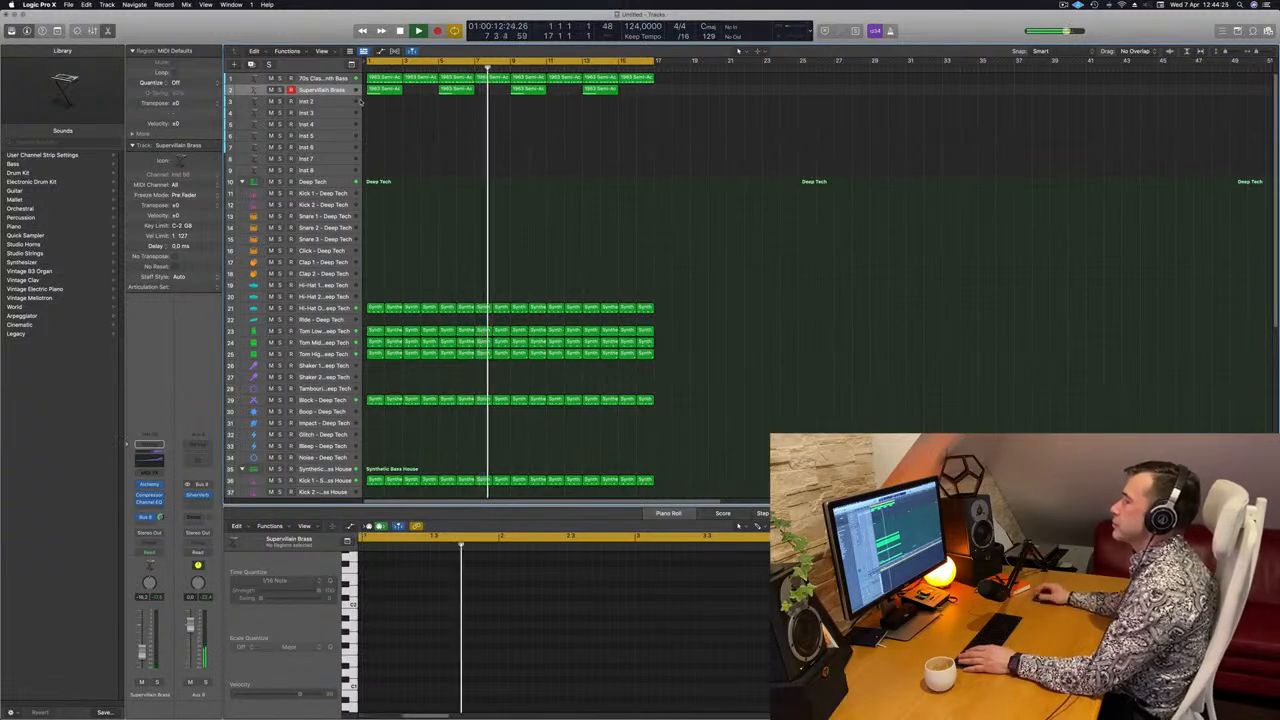
key("Return")
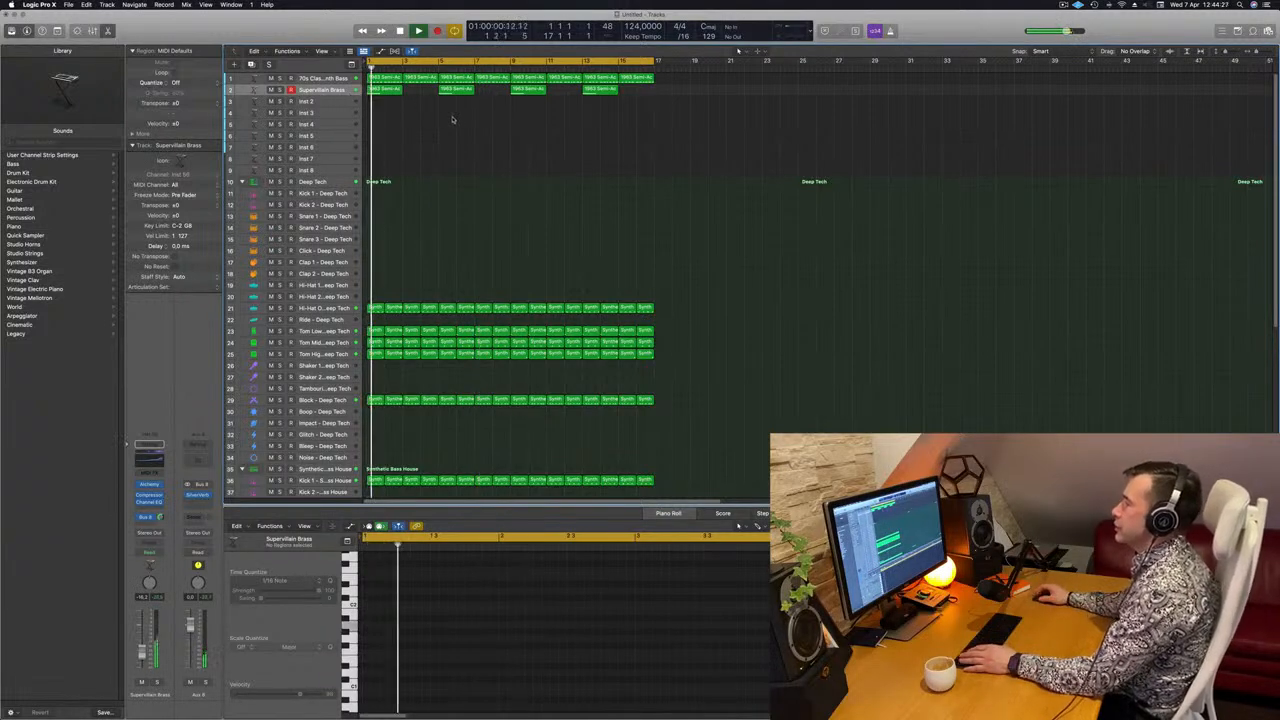
Duplicate the Supervillain Brass track together with its instrument and effect settings.
left_click(385, 90)
mouse_move(383, 94)
left_mouse_down()
mouse_move(421, 113)
mouse_move(391, 99)
left_mouse_up()
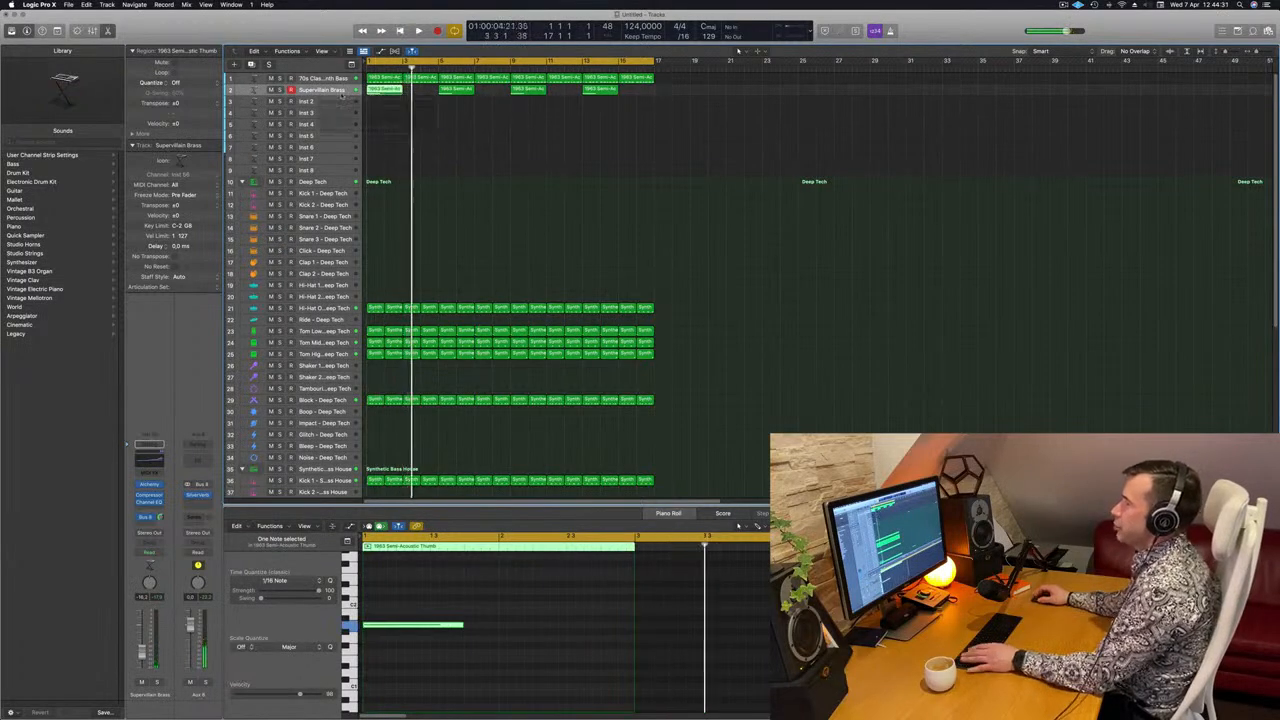
left_click(328, 90)
key("space")
key("super+d")
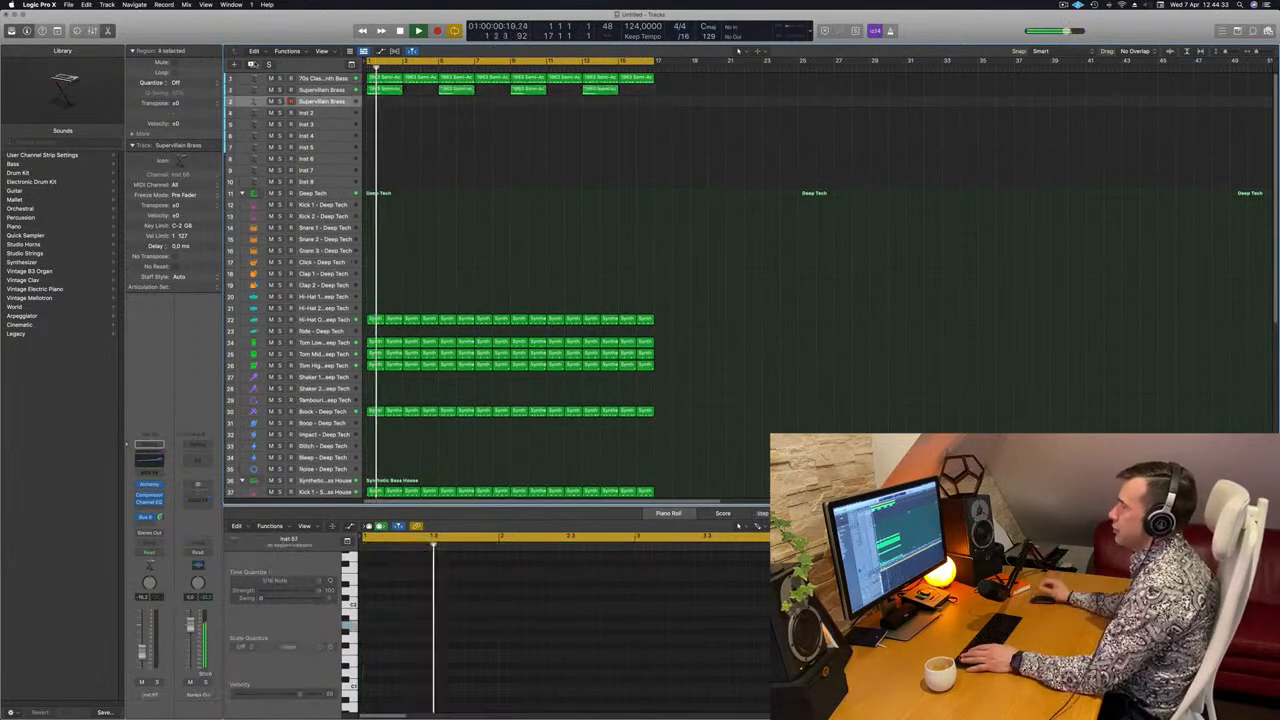
Copy the first brass region to bar 3 on the duplicated track and turn its sustained note into two short notes.
mouse_move(398, 89)
left_mouse_down()
mouse_move(428, 108)
mouse_move(384, 91)
left_mouse_up()
key("space")
left_click(412, 101)
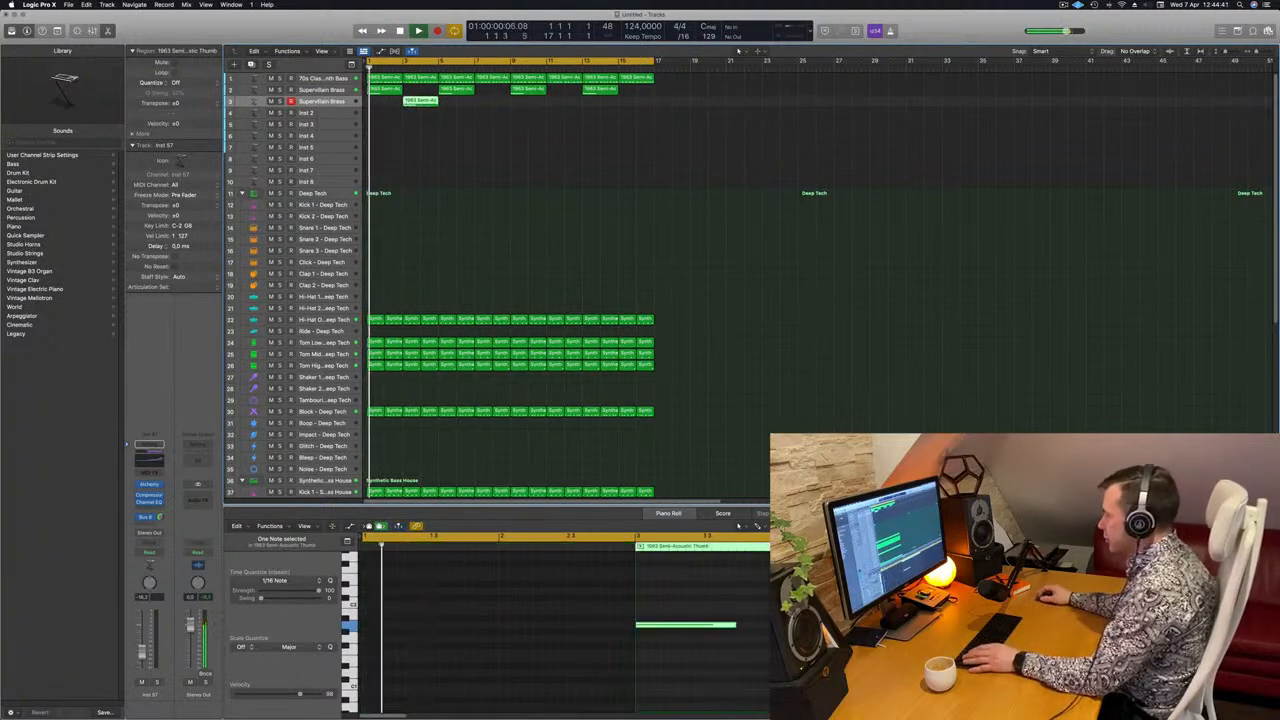
left_click_drag(735, 625, 694, 626)
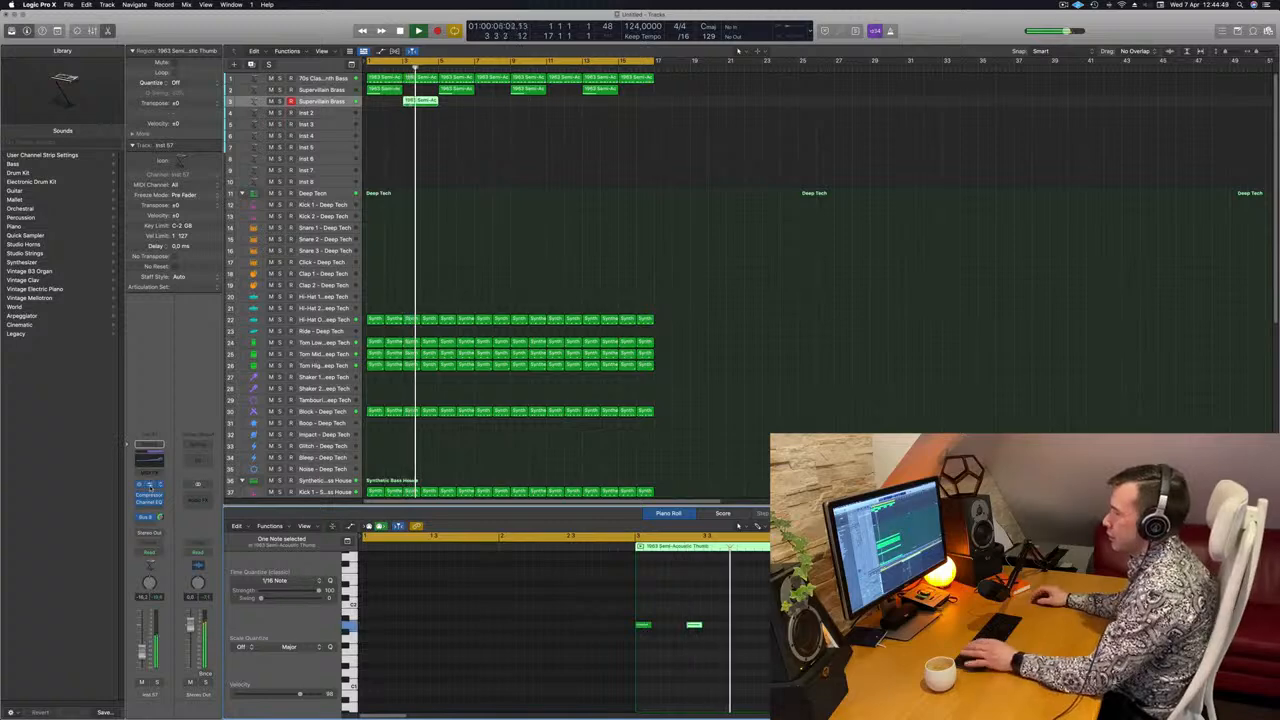
Load the Chillwave Vibes preset from Alchemy's Keys category on the duplicated track.
left_click(150, 486)
left_click_drag(702, 142, 834, 155)
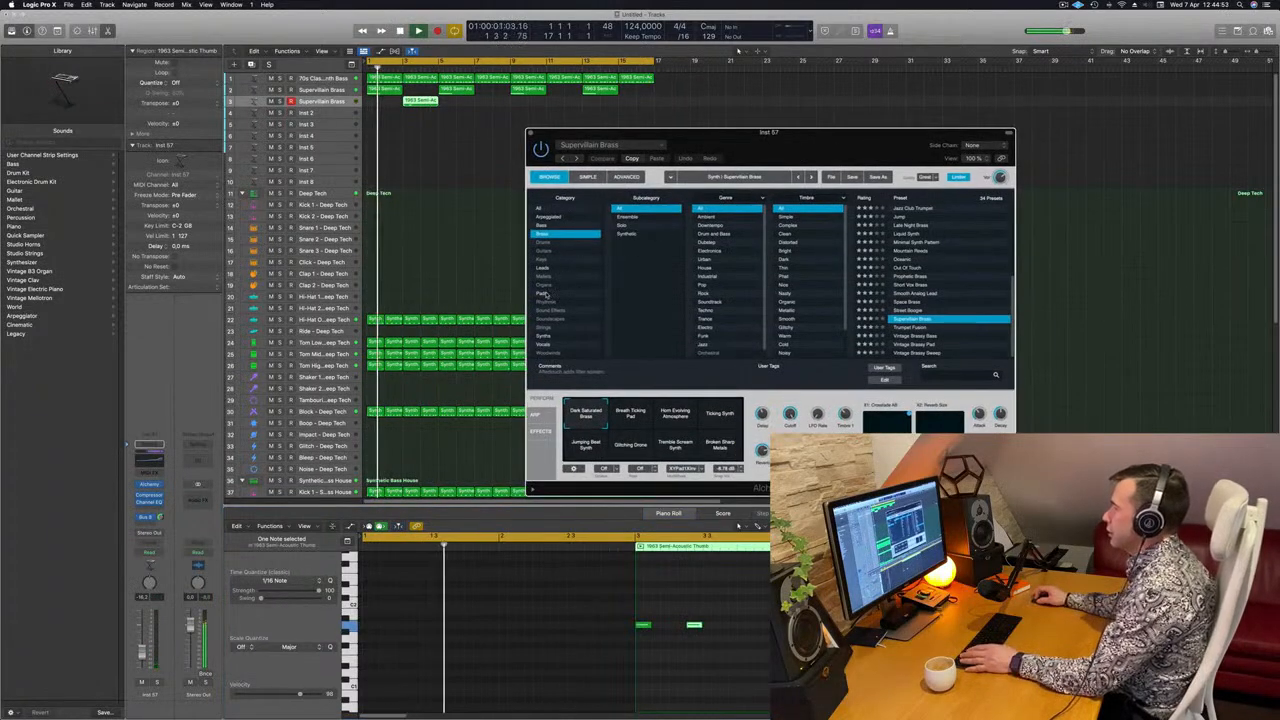
left_click(545, 260)
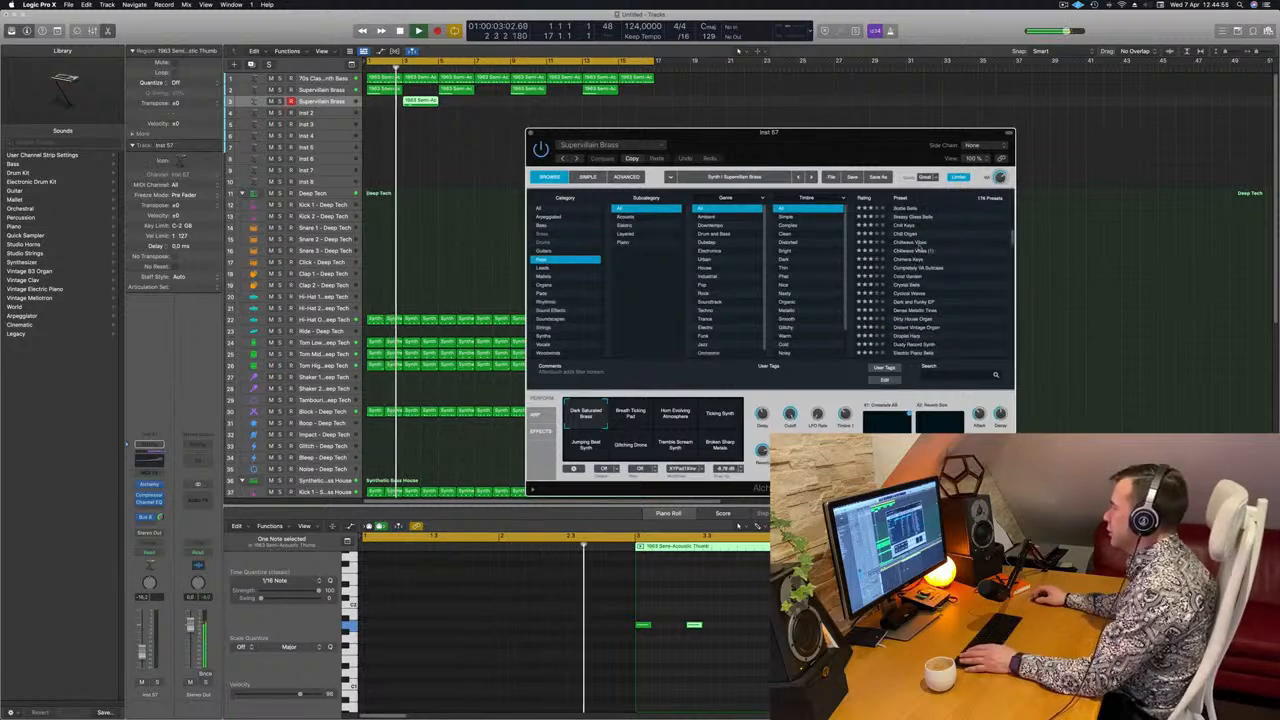
left_click(908, 243)
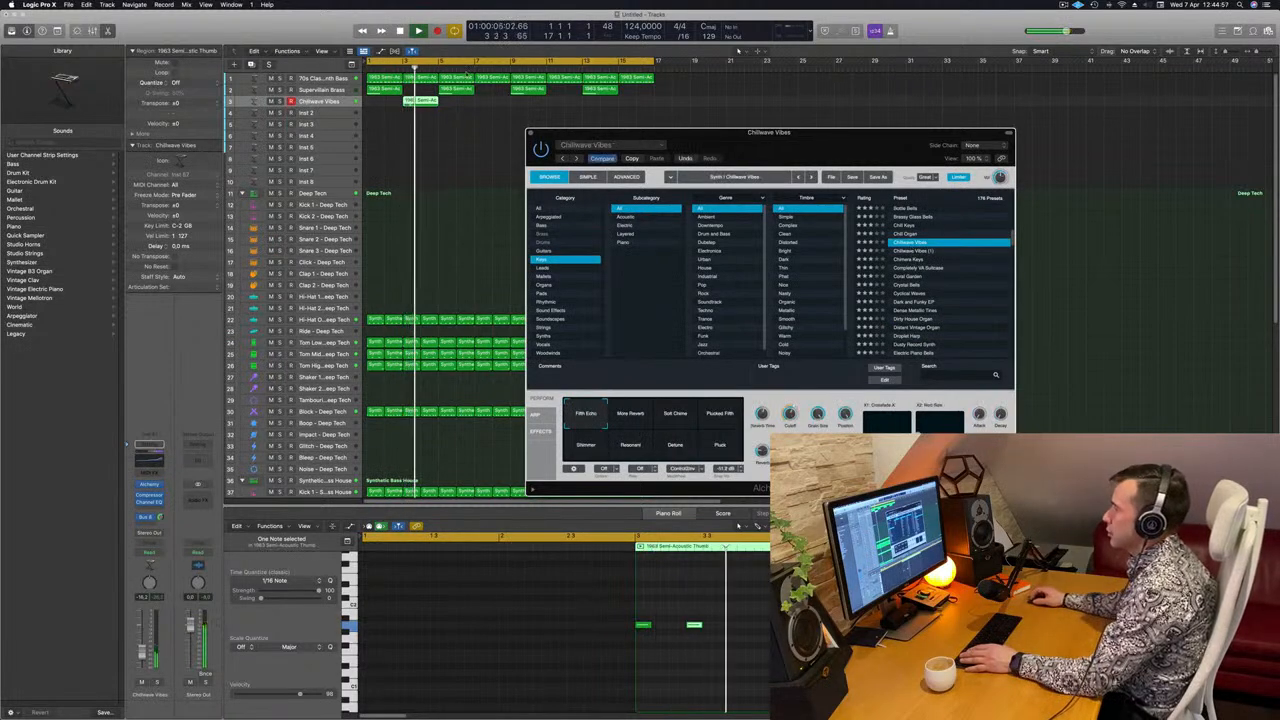
left_click_drag(790, 150, 714, 150)
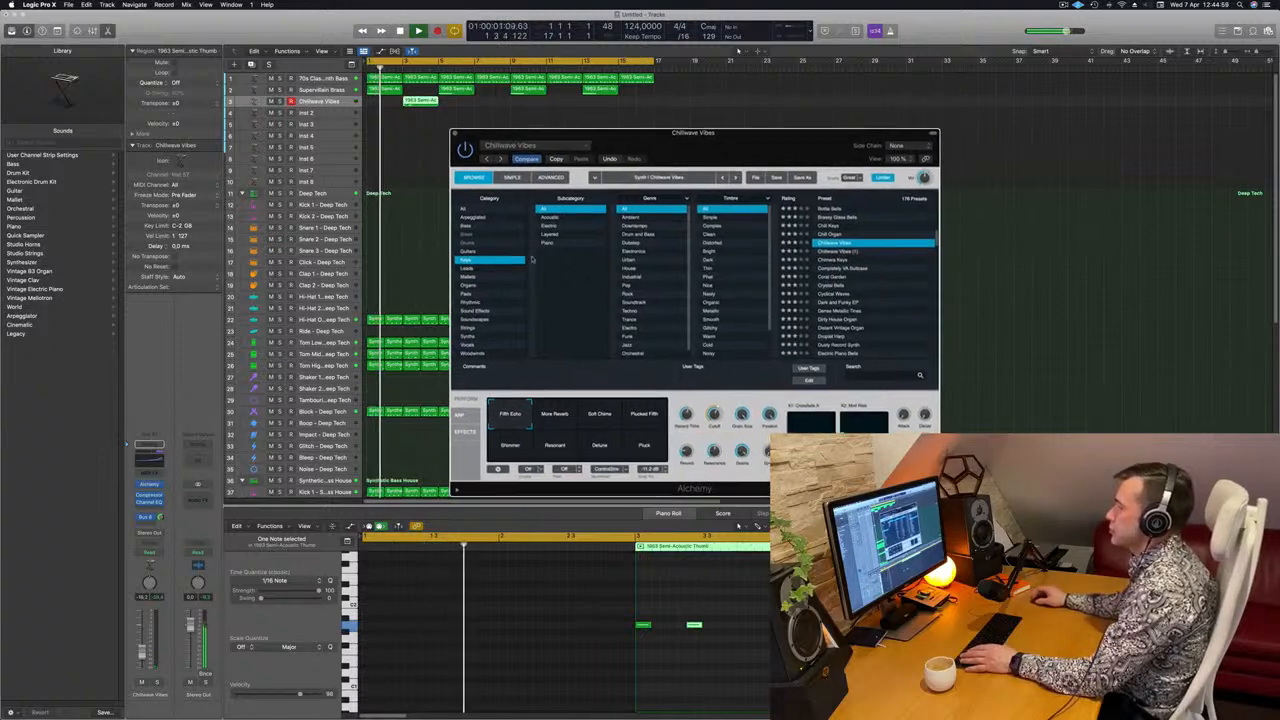
Stop playback, transpose both short notes in the Chillwave Vibes region to a higher octave and resume the loop.
left_click(694, 625)
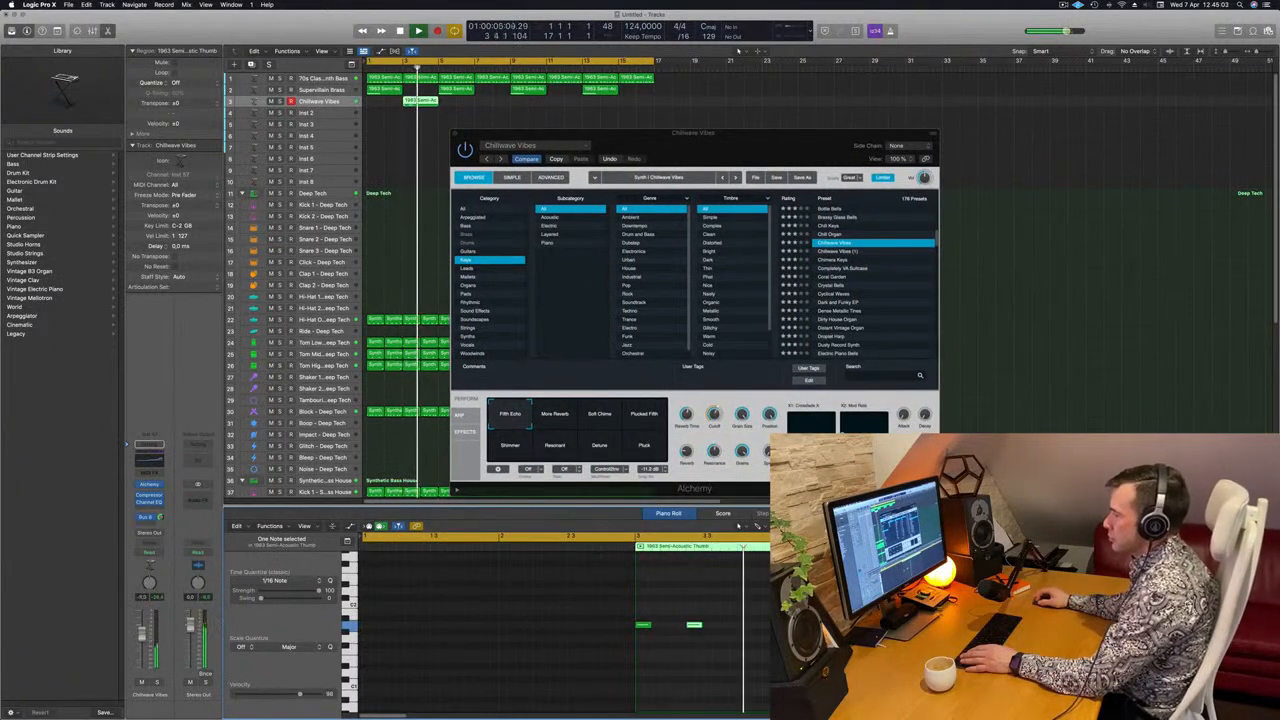
key("space")
left_click_drag(586, 591, 766, 686)
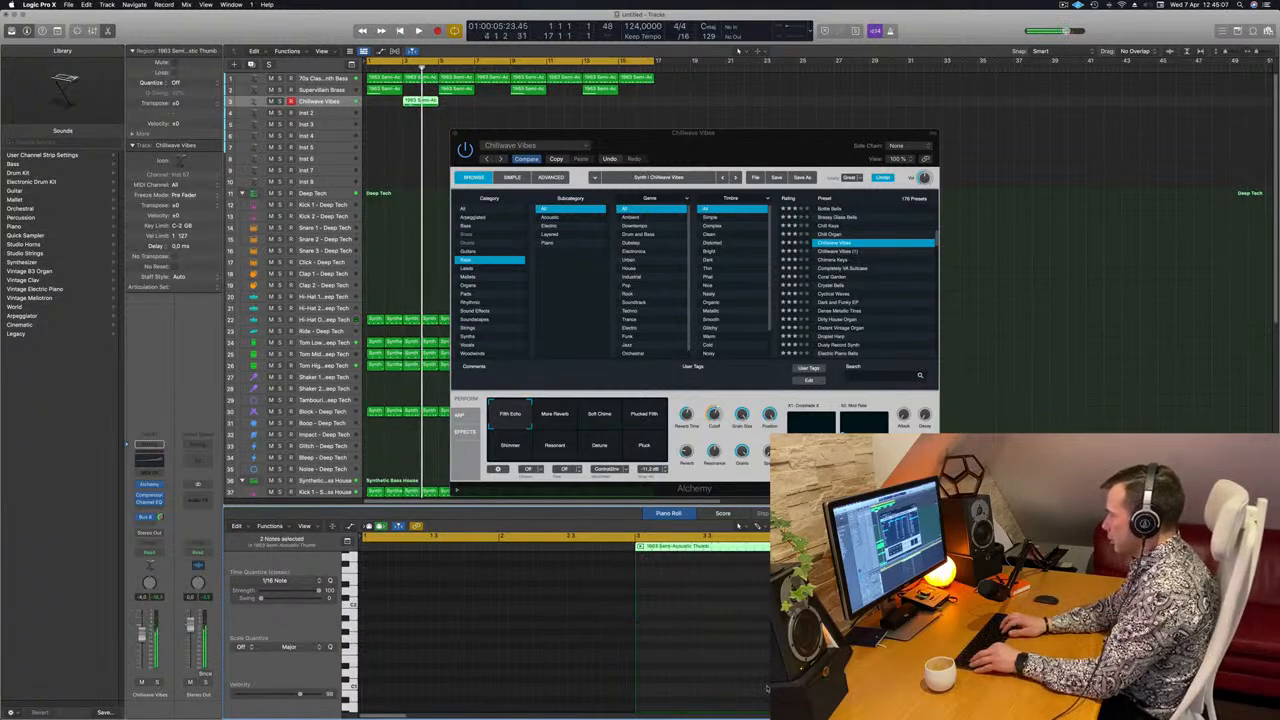
key("space")
Replay the loop from the start and lower the Chillwave Vibes track's volume, moving the Alchemy window aside.
mouse_move(799, 133)
left_mouse_down()
mouse_move(749, 137)
mouse_move(884, 120)
mouse_move(808, 131)
left_mouse_up()
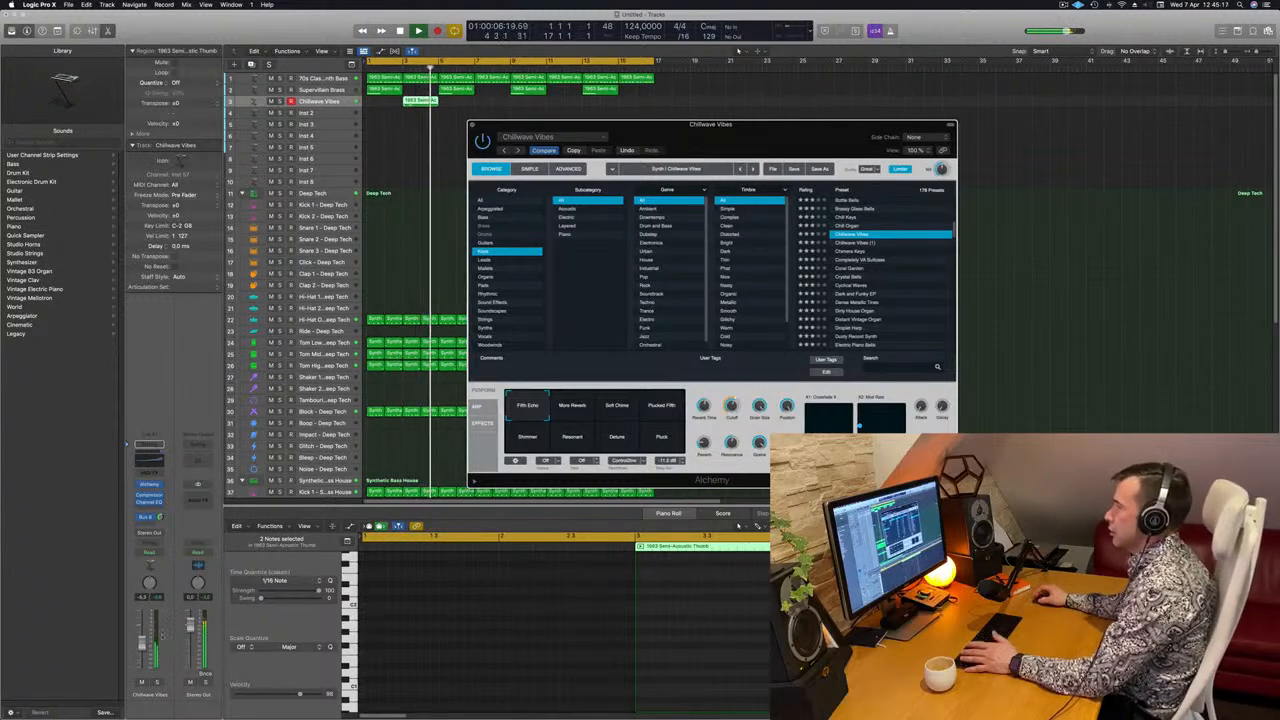
key("Return")
left_click_drag(786, 131, 808, 128)
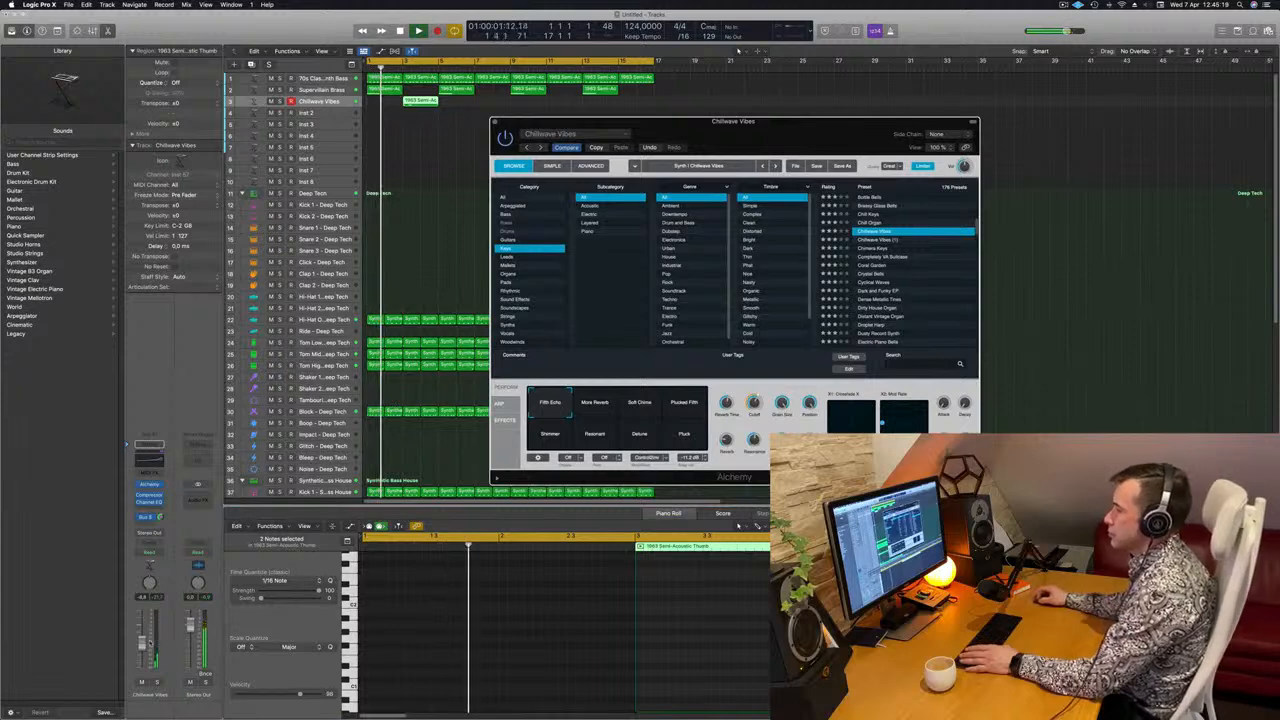
left_click_drag(143, 647, 143, 643)
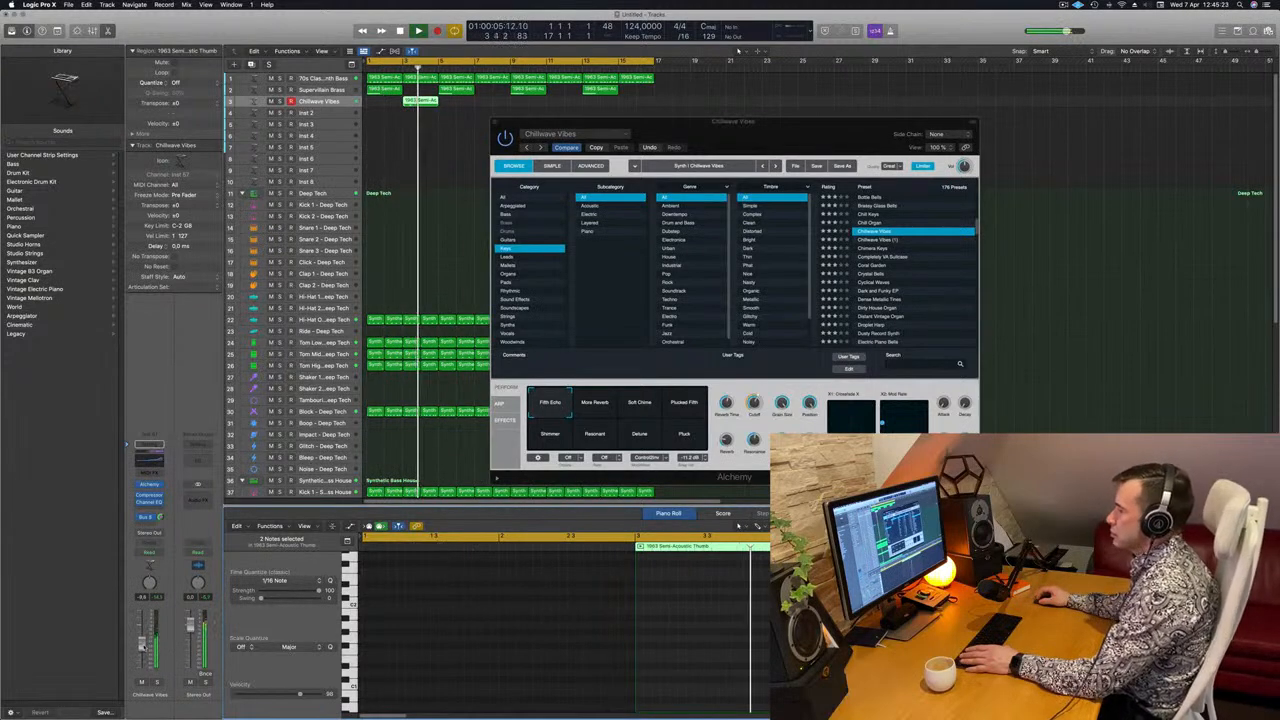
key("Return")
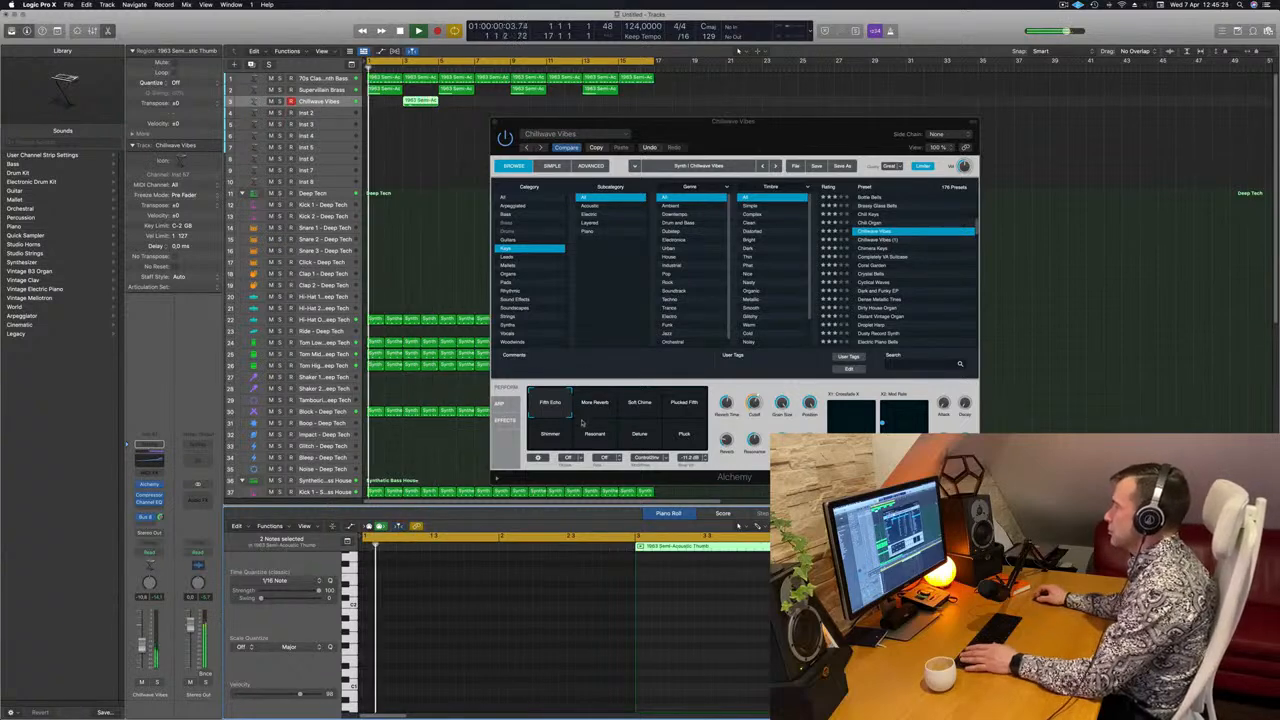
Switch Alchemy to the Soft Chime snapshot and copy the Chillwave Vibes region to bars 7, 11 and 15.
left_click(641, 405)
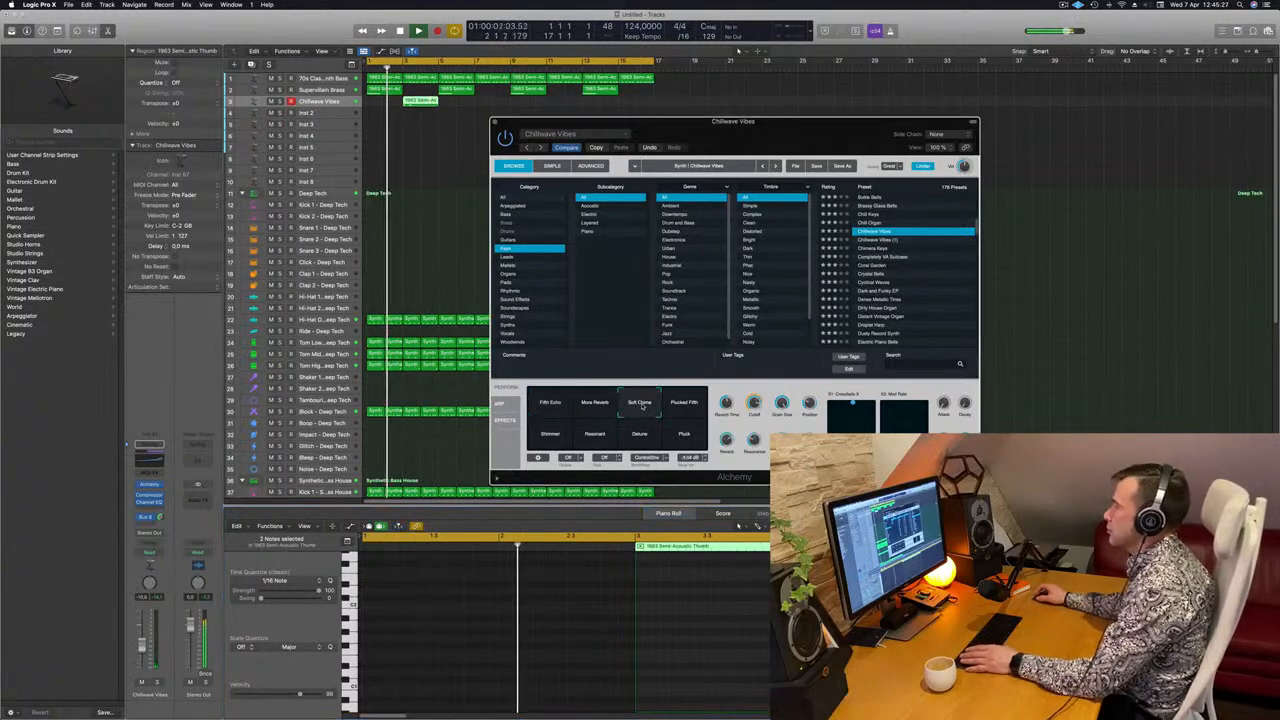
left_click_drag(640, 122, 536, 190)
left_click_drag(422, 101, 635, 110)
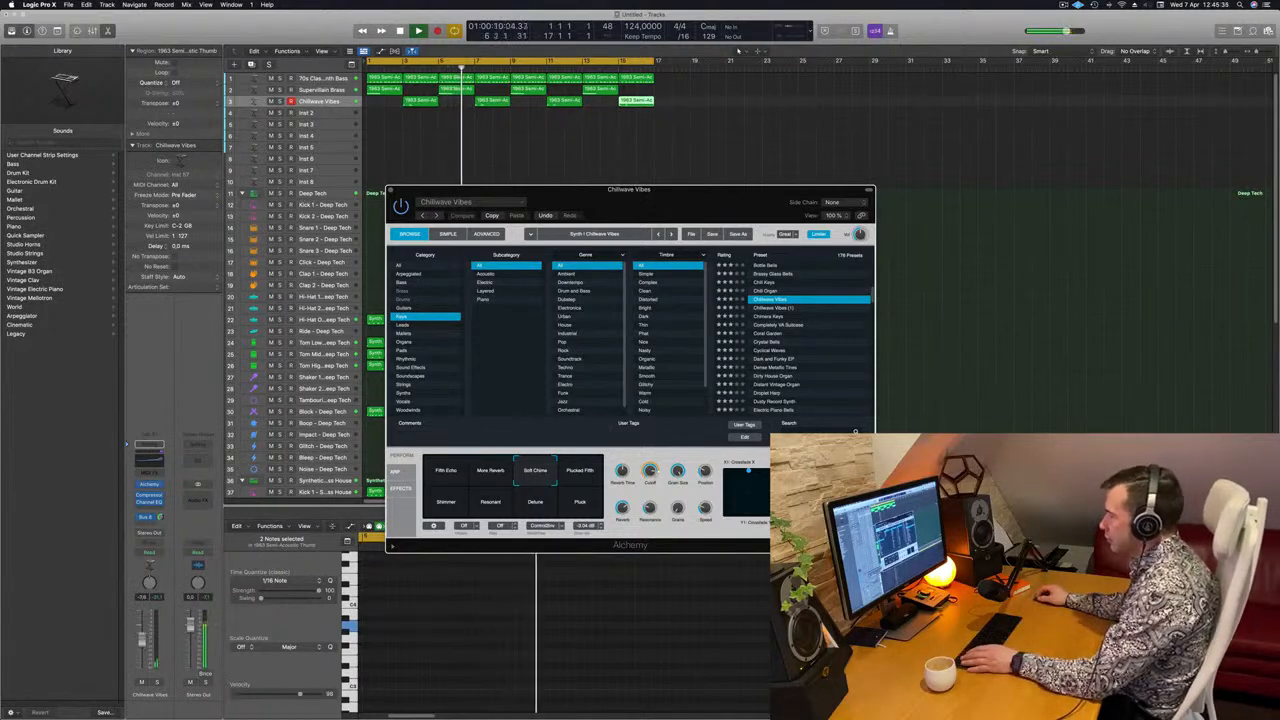
Try the Plucked Fifth snapshot and raise the Chillwave Vibes track's volume during playback.
left_click(253, 598)
left_click(580, 480)
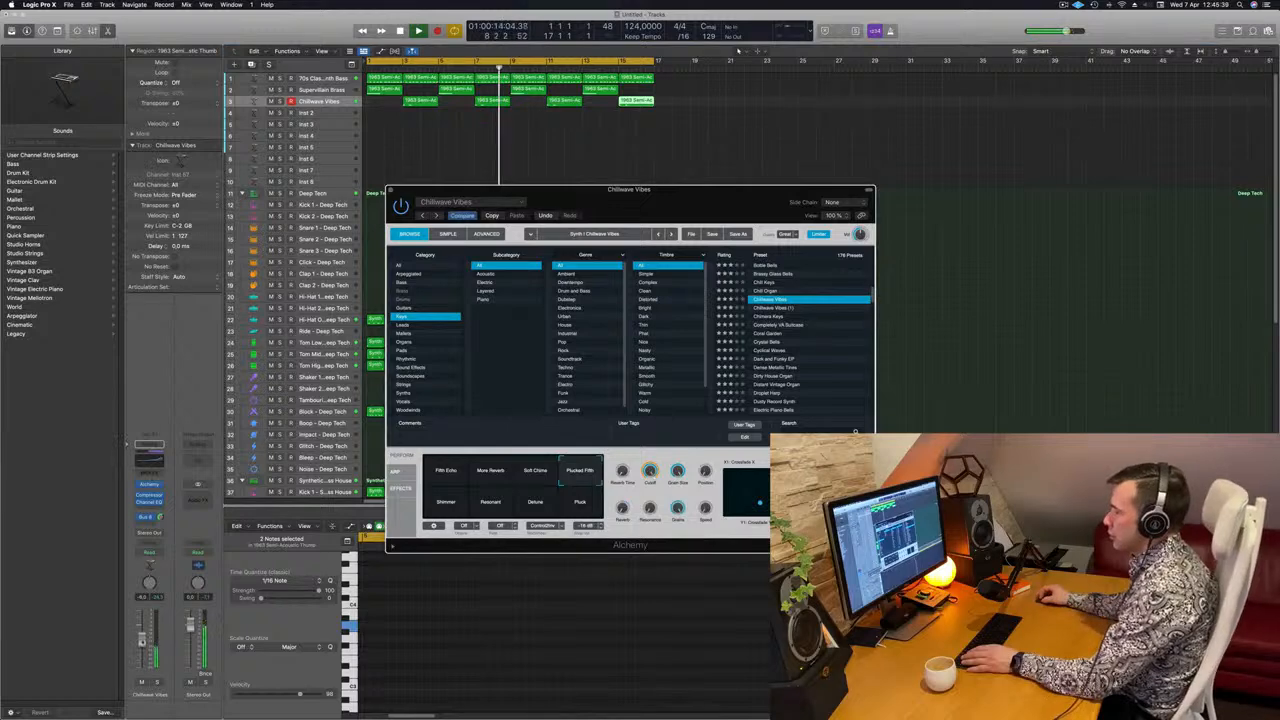
left_click(143, 635)
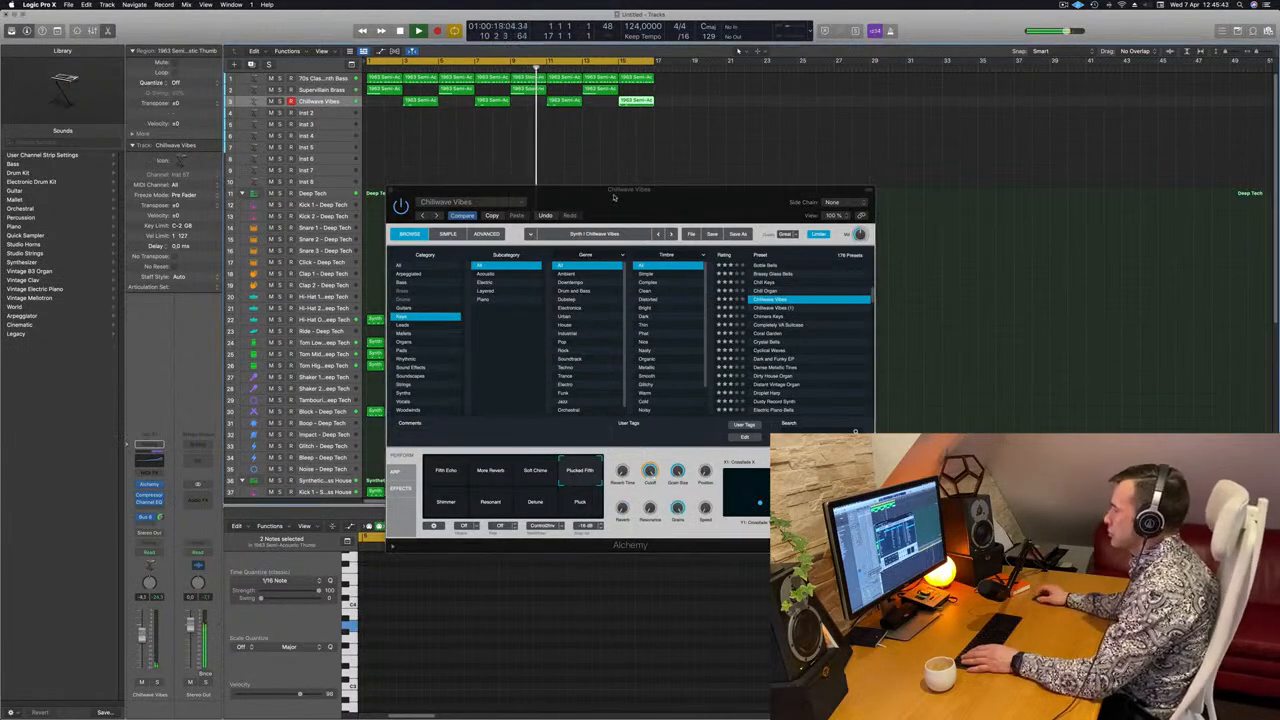
left_click_drag(614, 192, 691, 180)
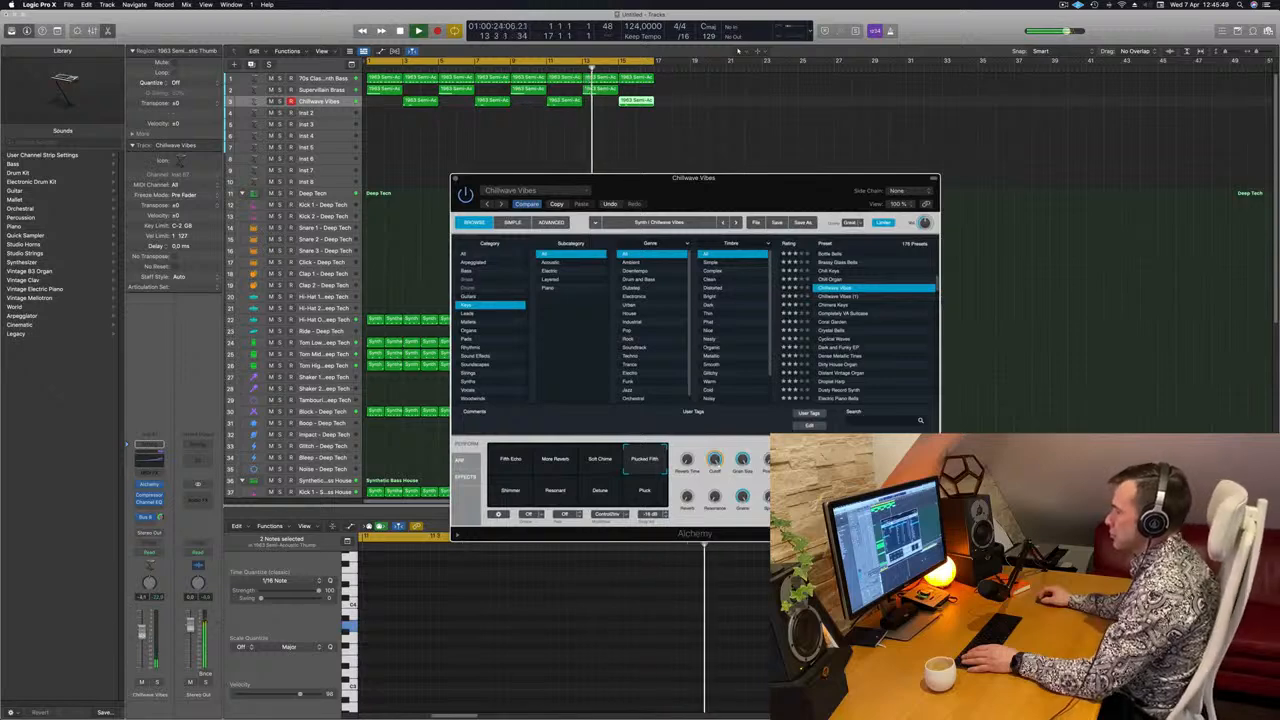
left_click_drag(141, 631, 141, 628)
Audition the Shimmer, Resonant, Detune and Pluck snapshots and settle on Fifth Echo.
left_click(501, 504)
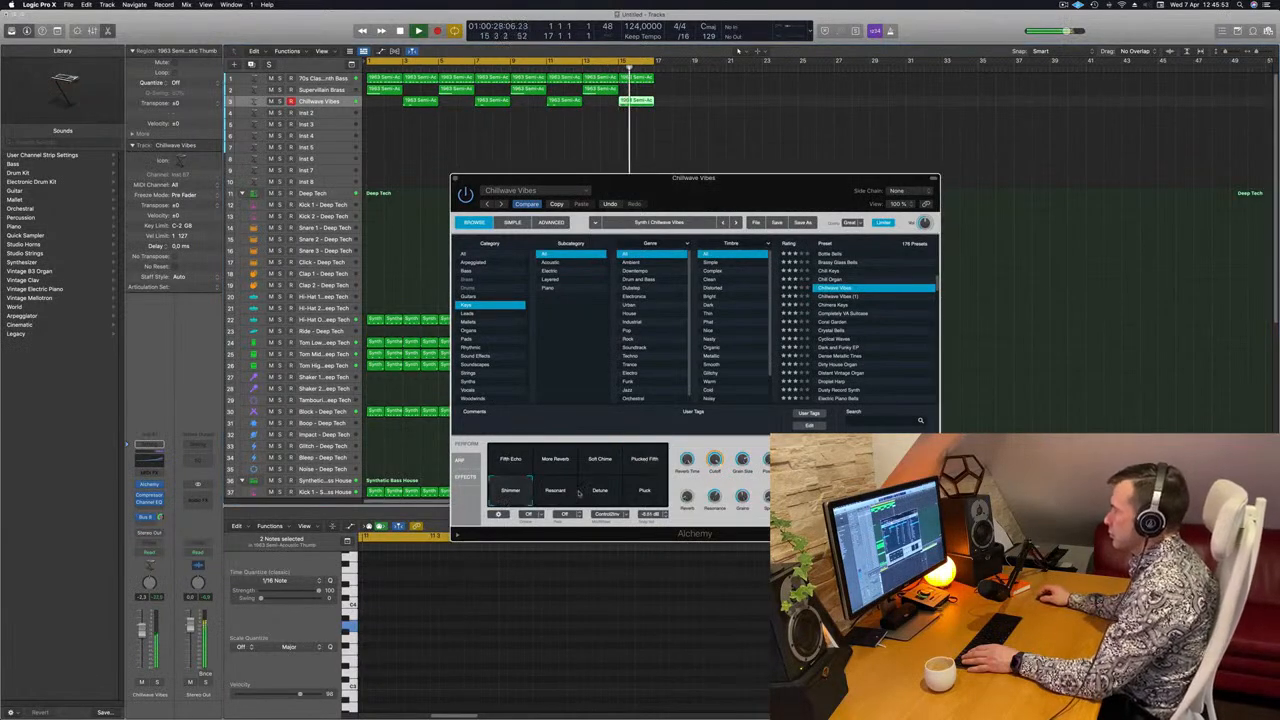
left_click(549, 496)
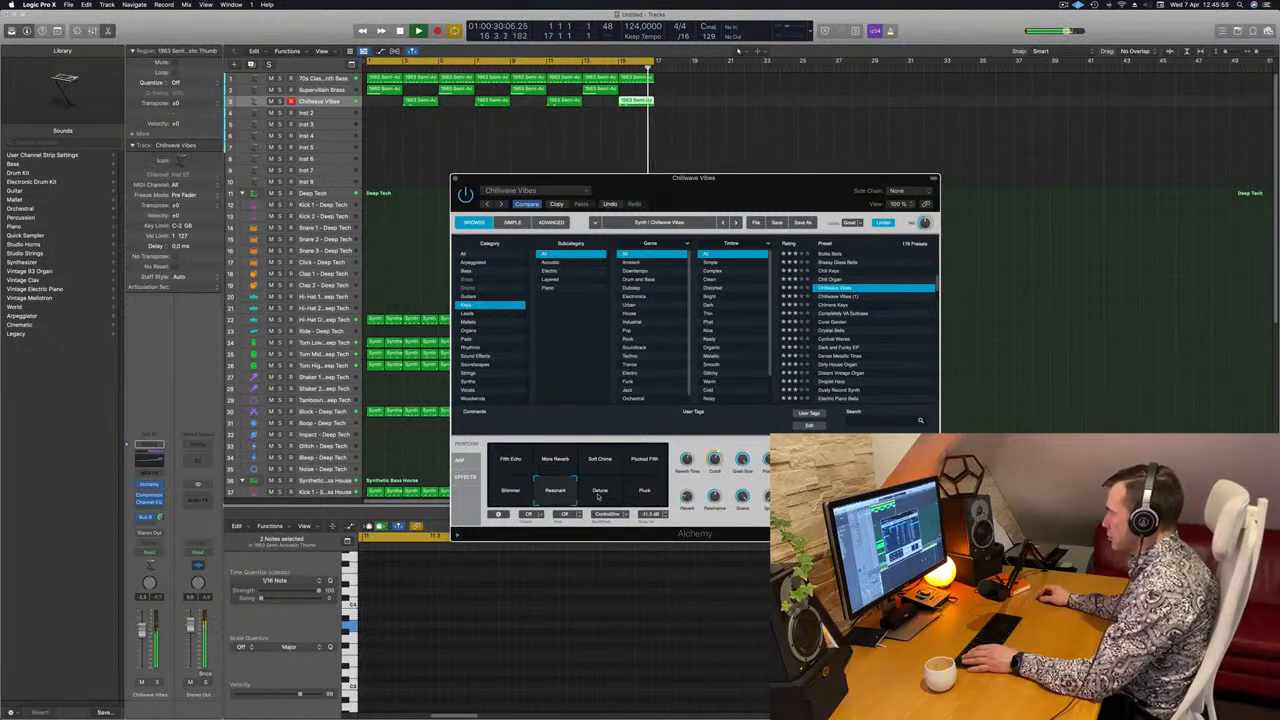
left_click(598, 493)
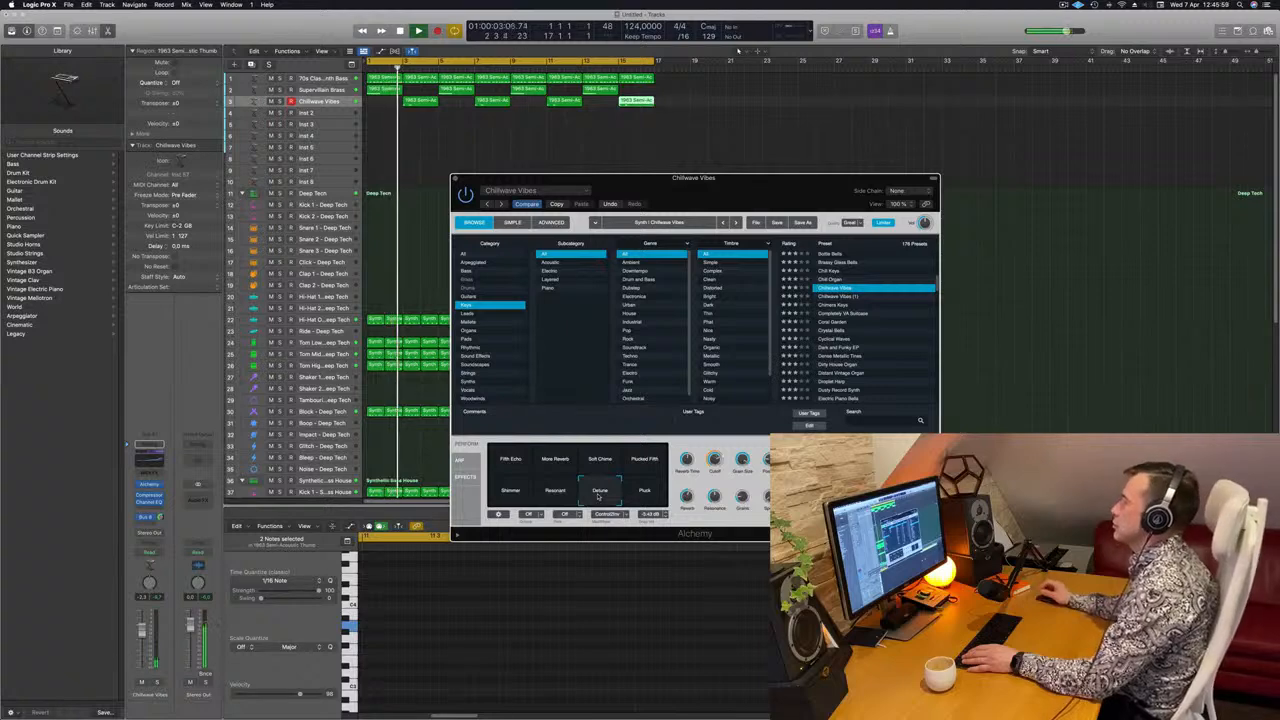
left_click(645, 486)
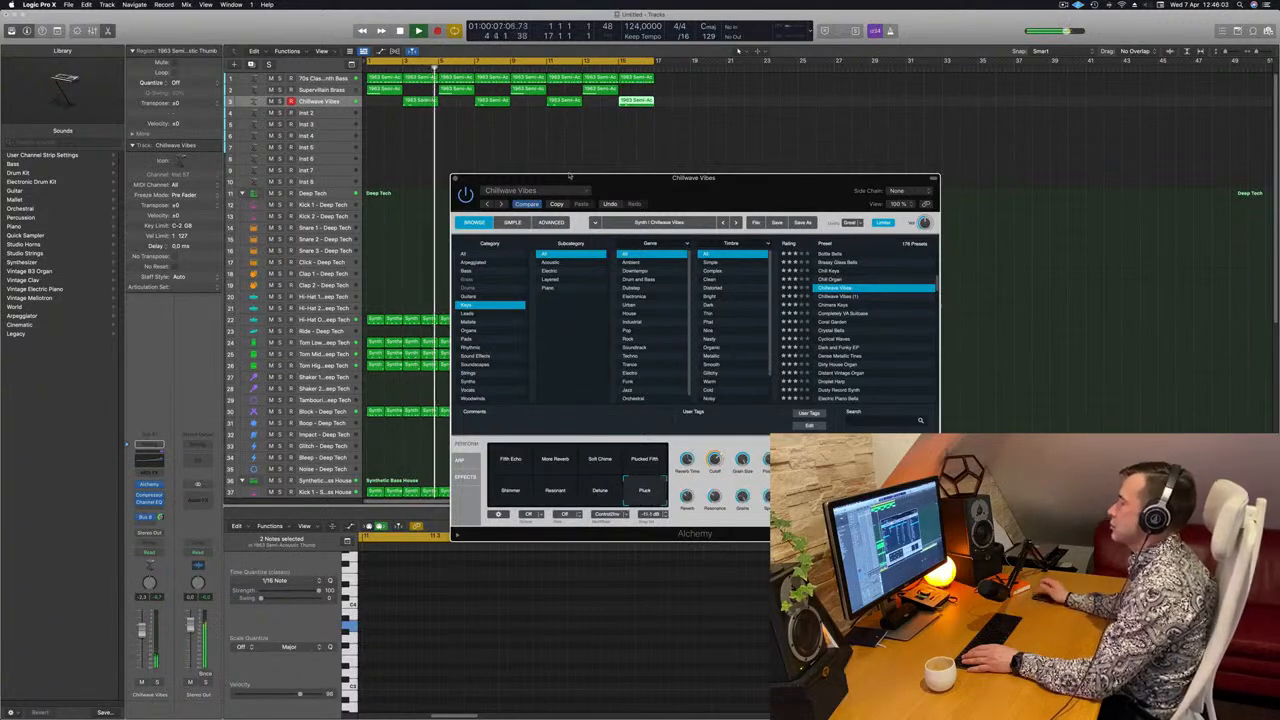
left_click_drag(779, 183, 750, 176)
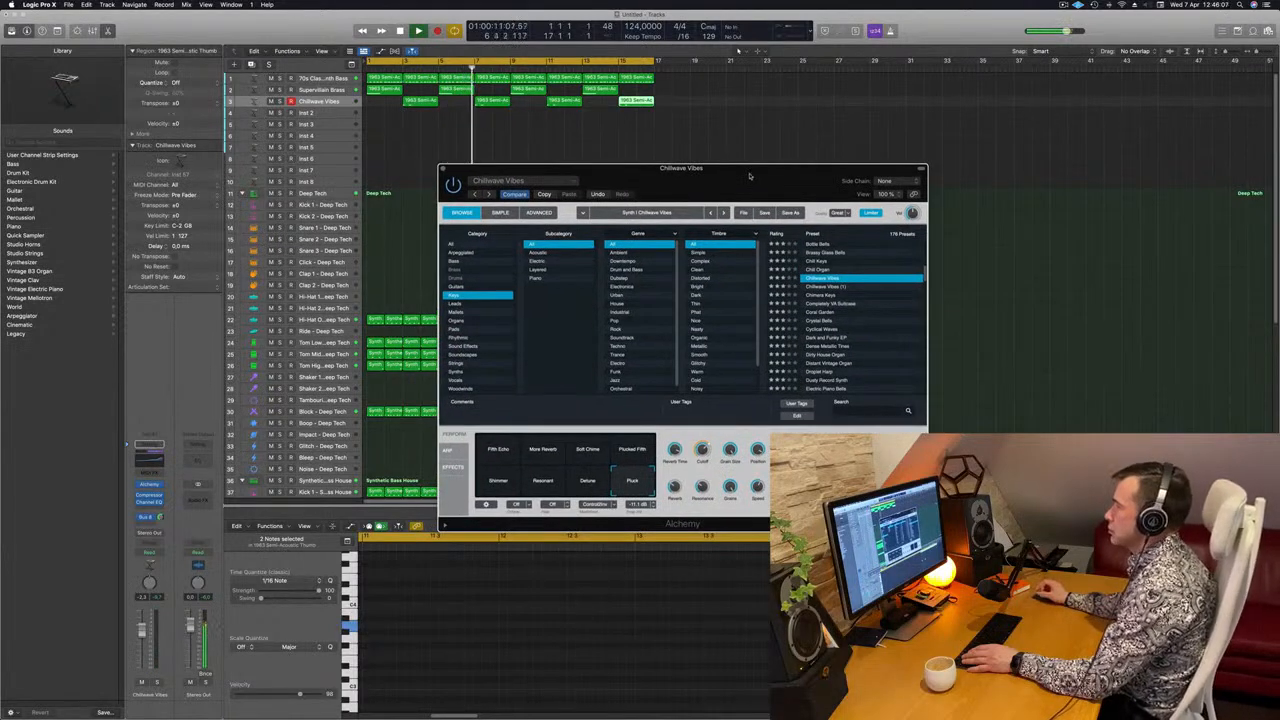
left_click_drag(731, 163, 758, 152)
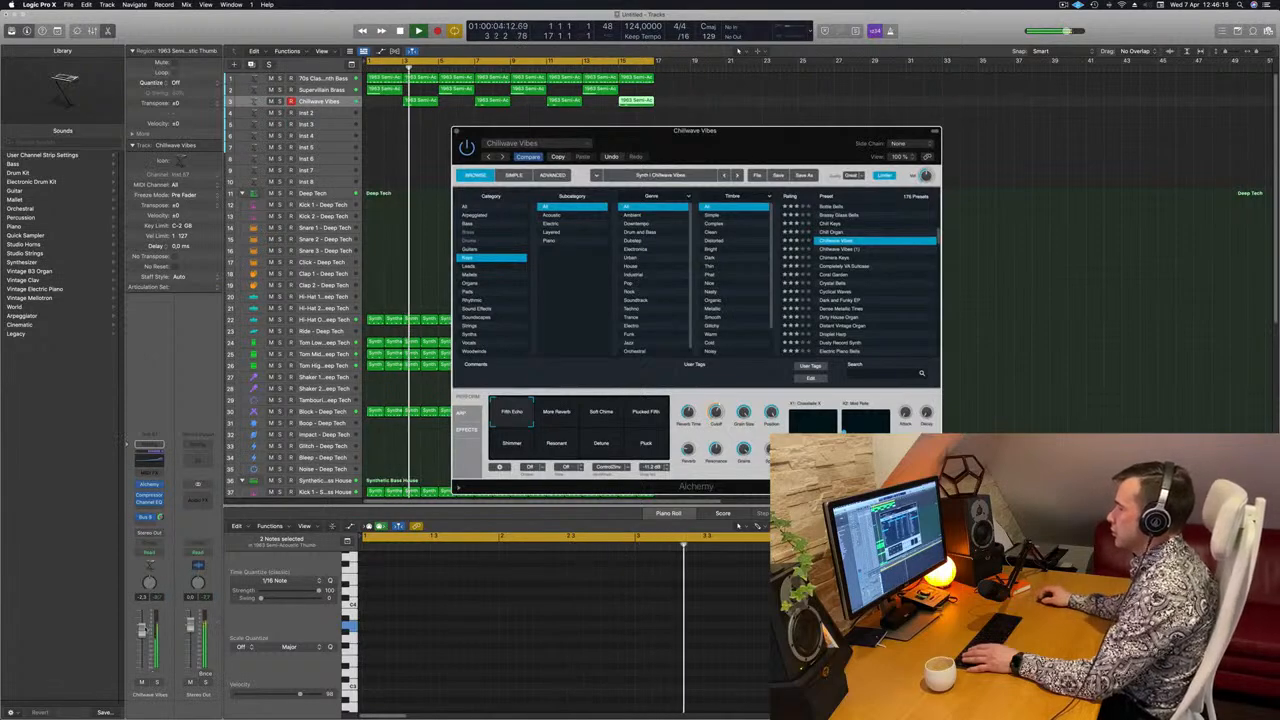
Lower the Chillwave Vibes track's volume and bring up the aux channel strip that its reverb send feeds.
left_click_drag(142, 630, 142, 649)
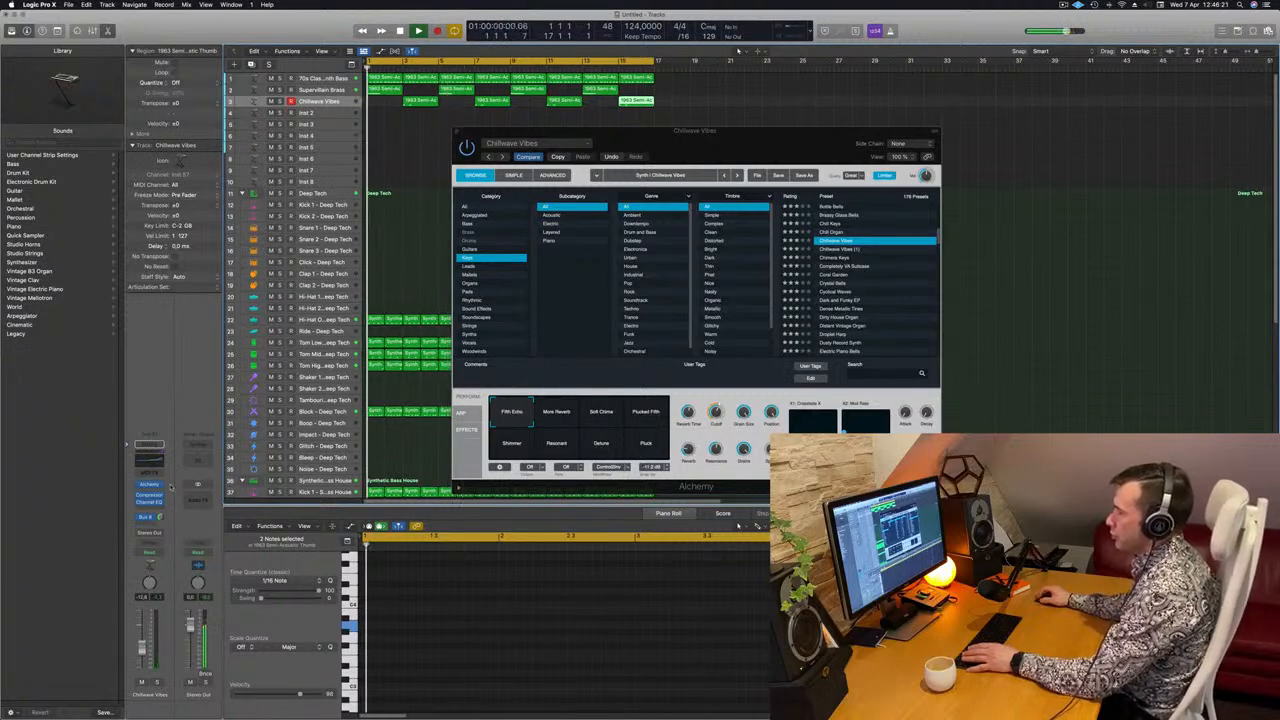
left_click(148, 516)
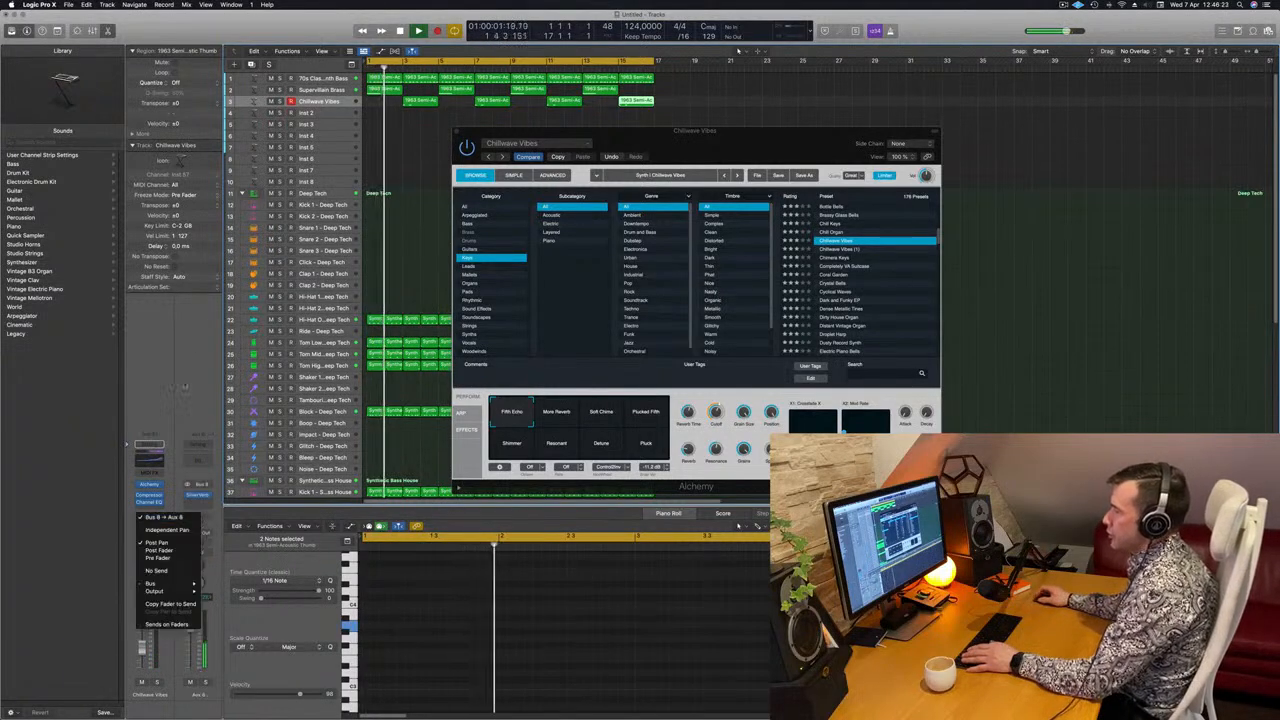
left_click(160, 518)
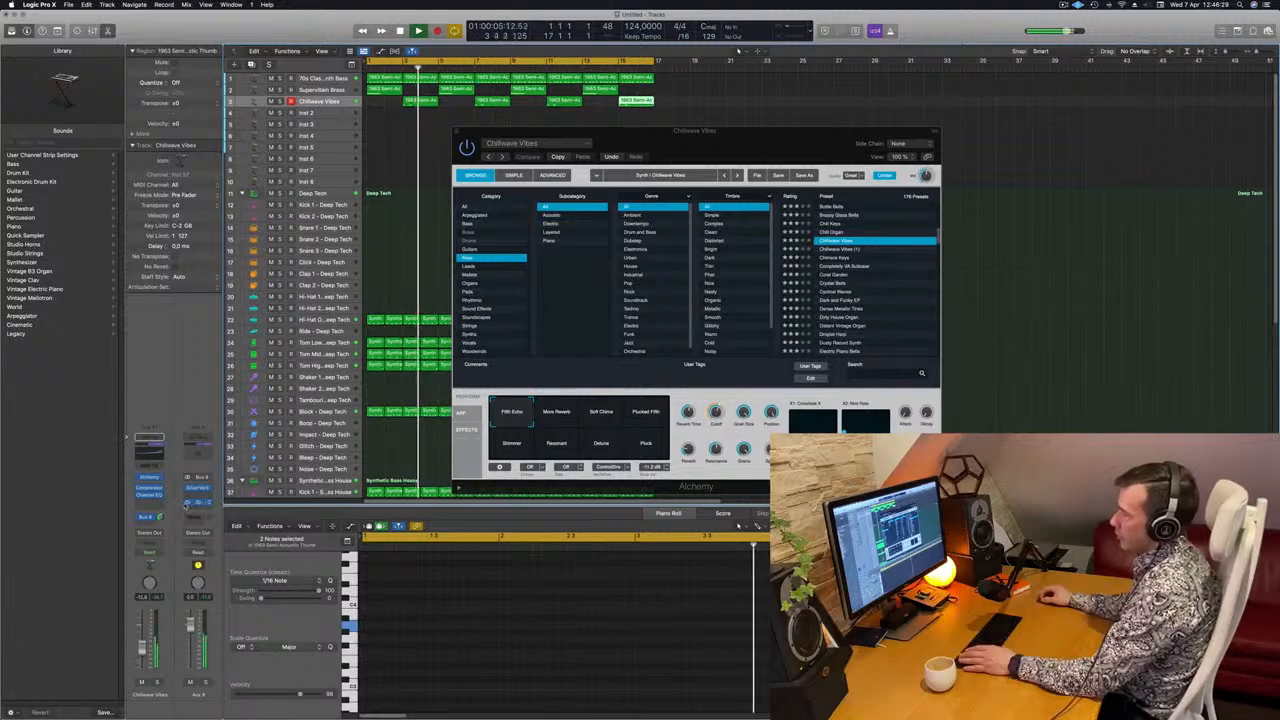
Delete the second note from the Chillwave Vibes region at bar 3 and play the loop from the start.
left_click_drag(779, 154, 661, 195)
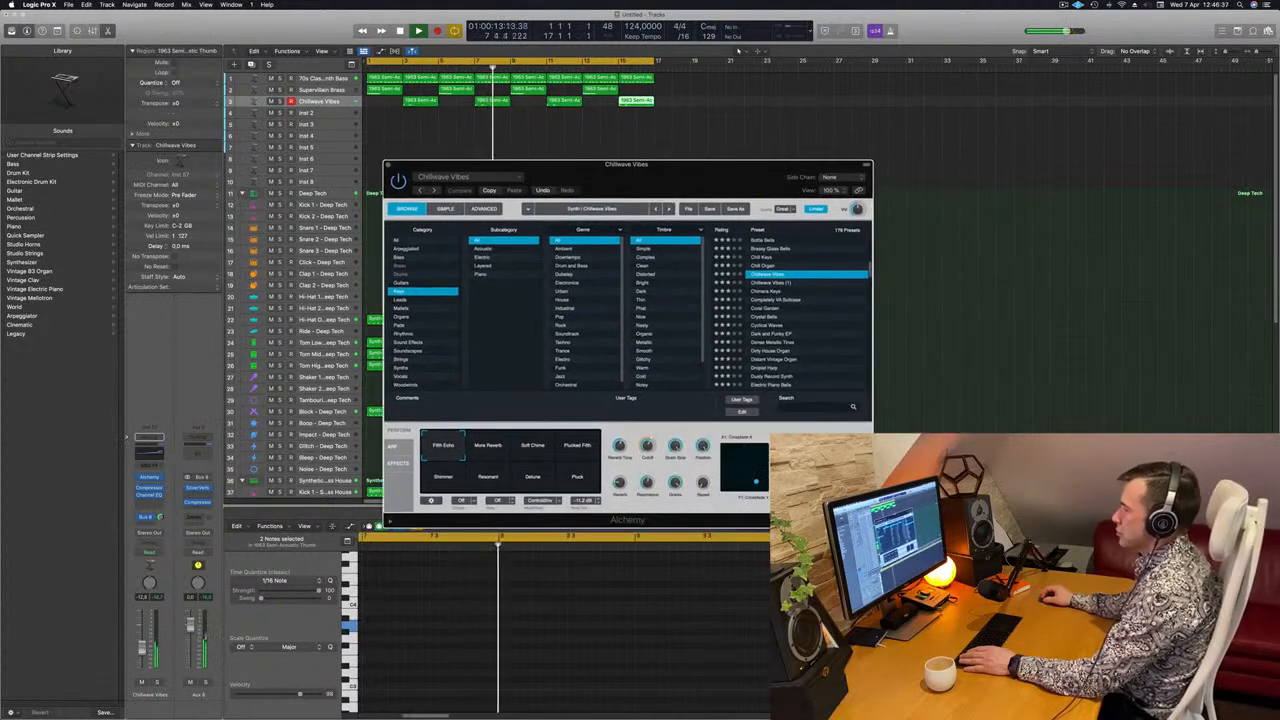
left_click(332, 93)
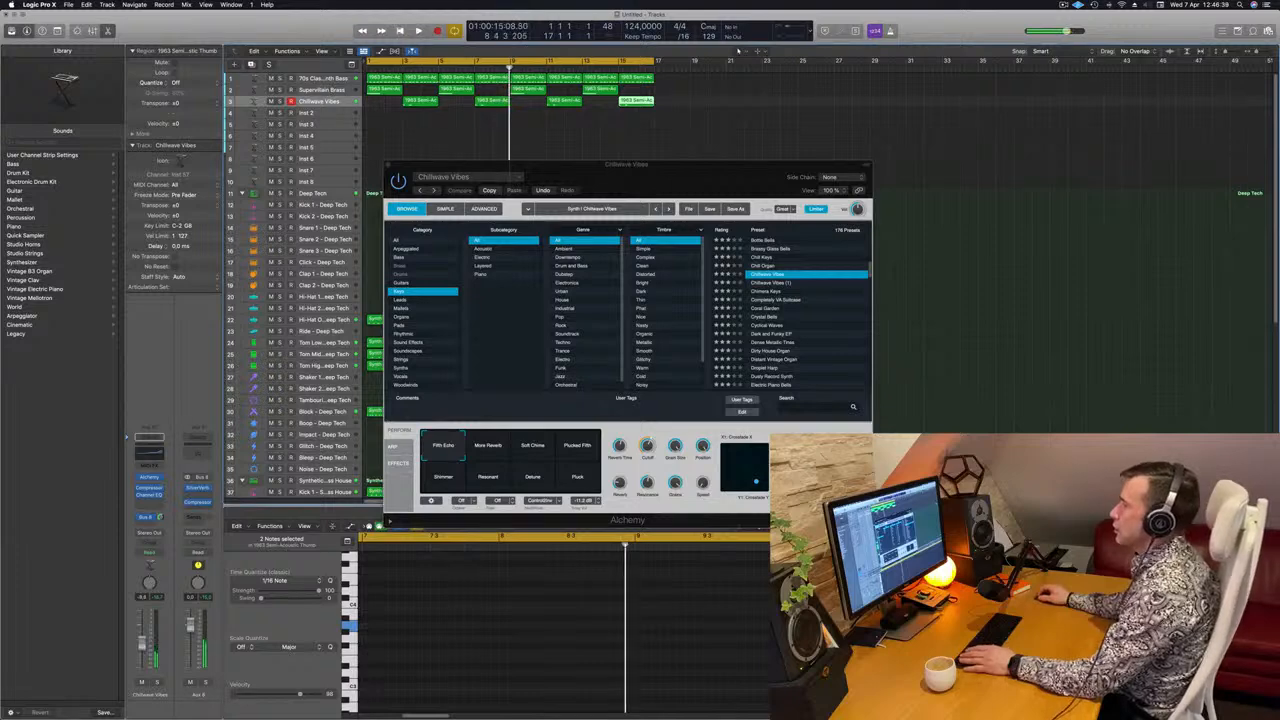
left_click(421, 102)
left_click_drag(394, 583, 434, 638)
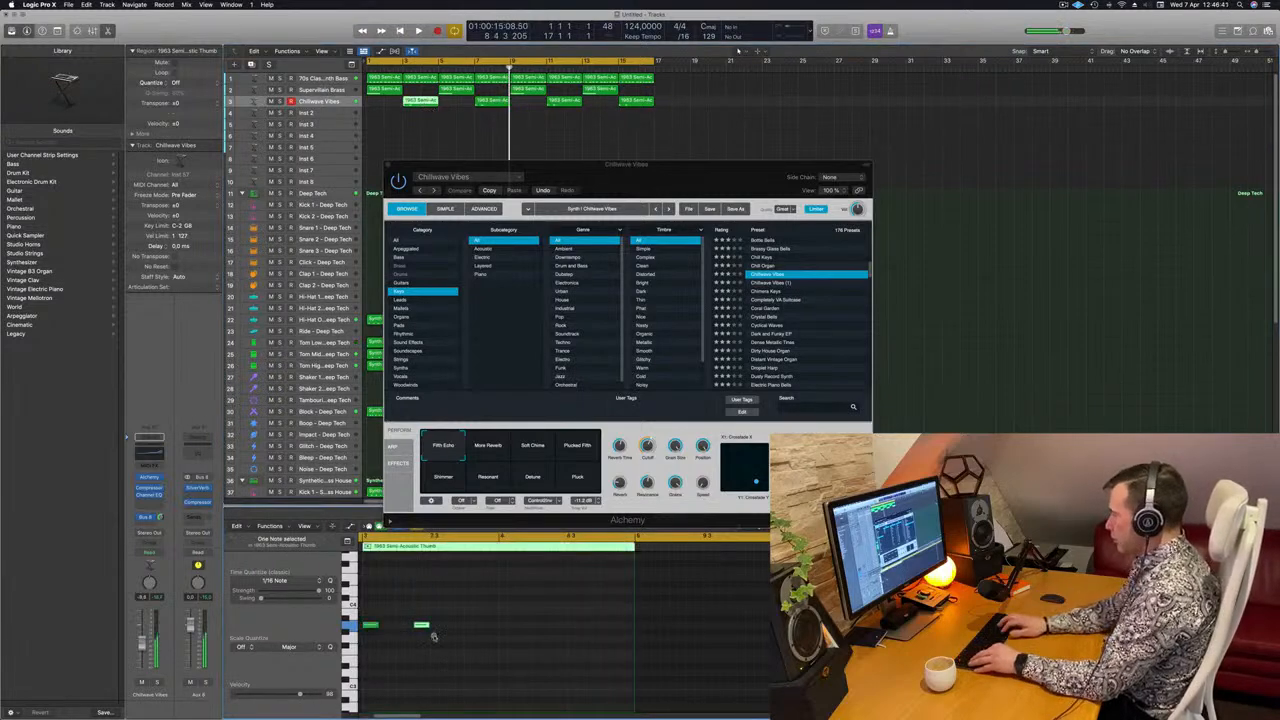
key("space")
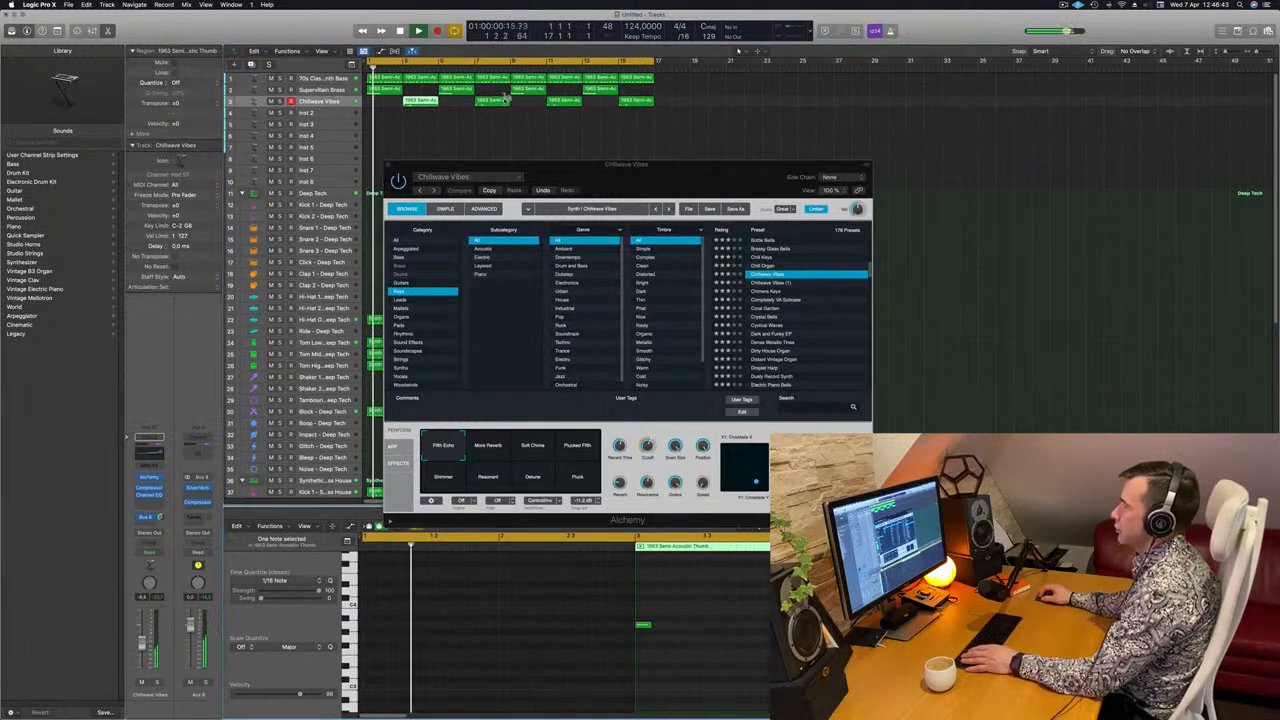
Delete the second note from the remaining Chillwave Vibes regions, including those at bars 11 and 15, during playback.
left_click(560, 622)
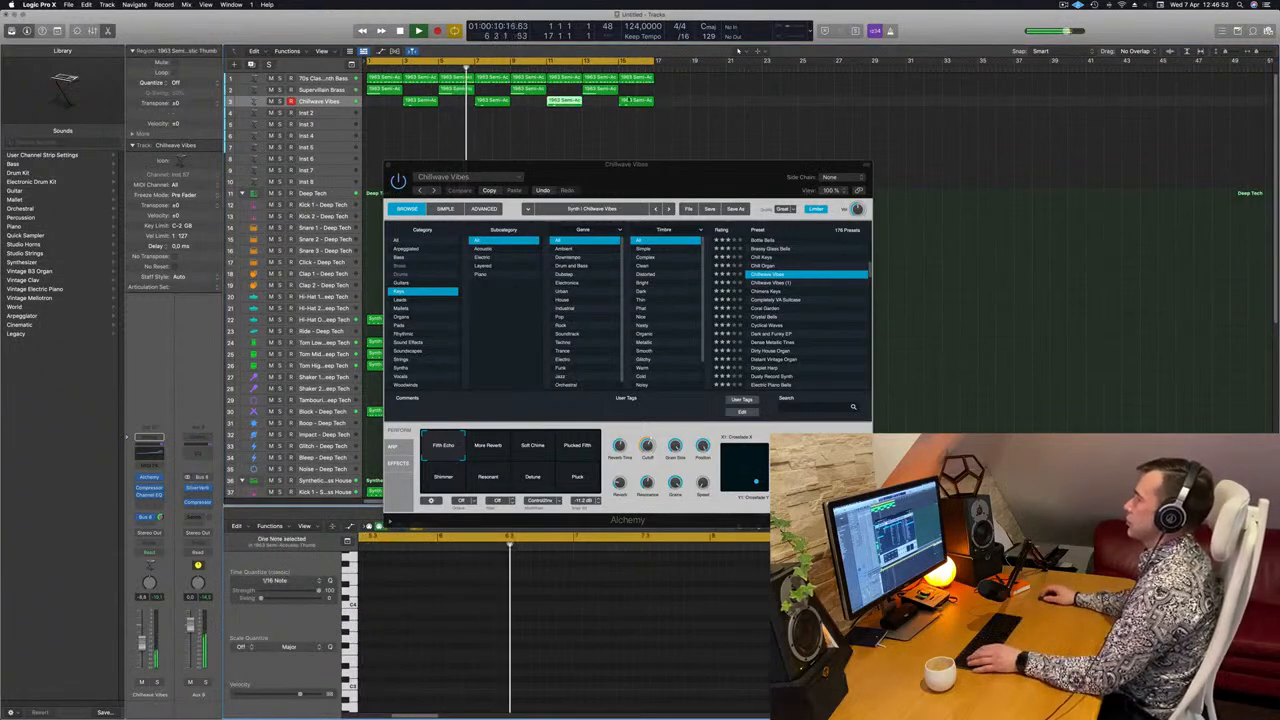
left_click(628, 100)
left_click_drag(452, 598, 409, 648)
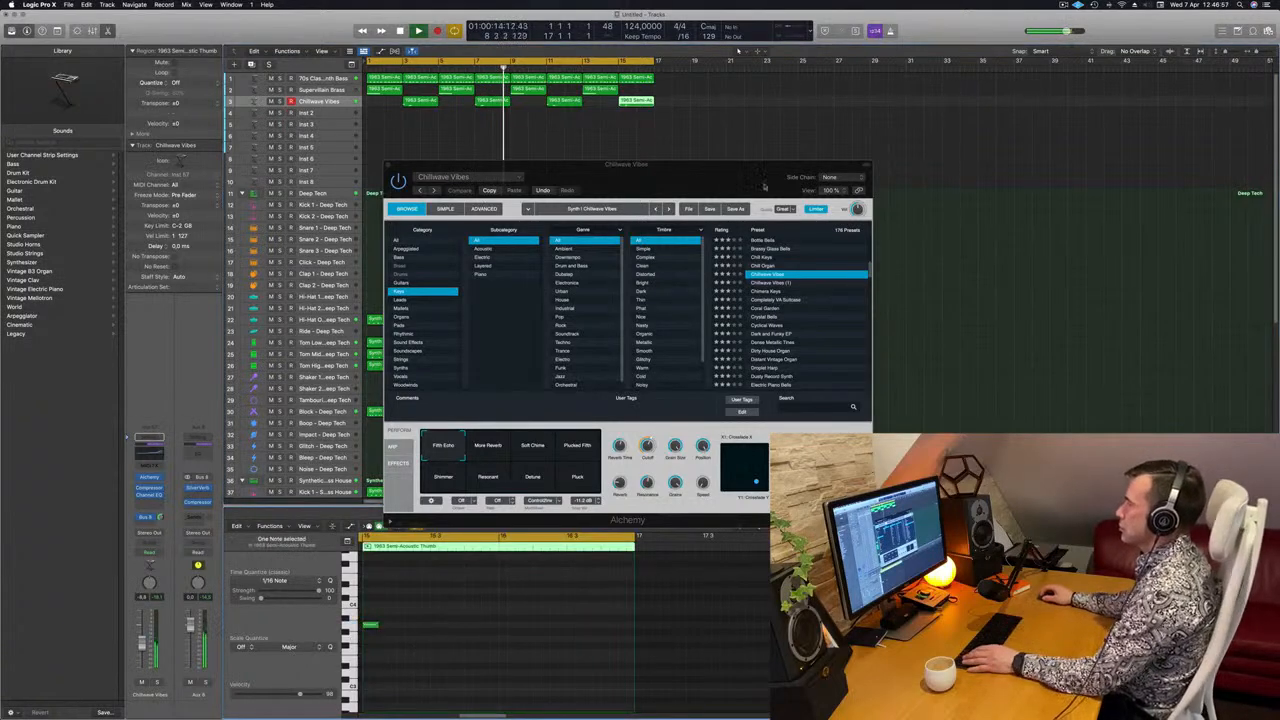
Close the Alchemy window and deselect the Chillwave Vibes region.
left_click_drag(764, 186, 704, 211)
left_click(331, 189)
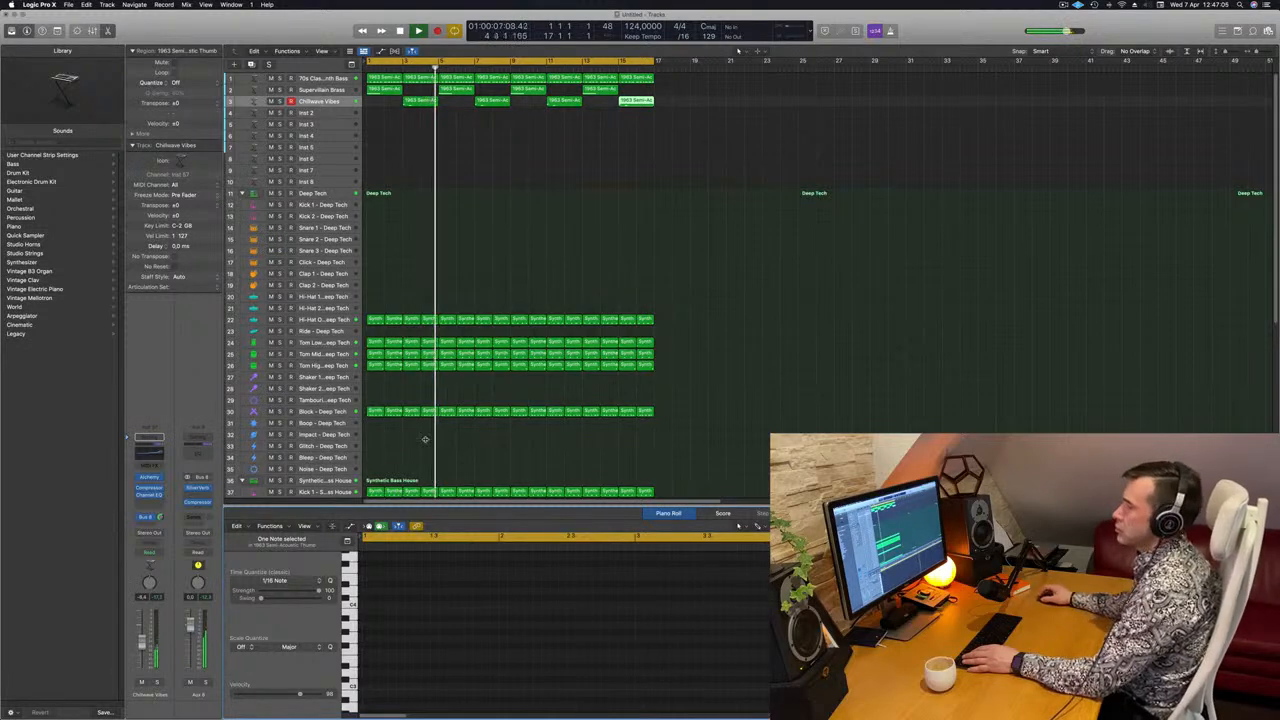
scroll(440, 134, "up", 2)
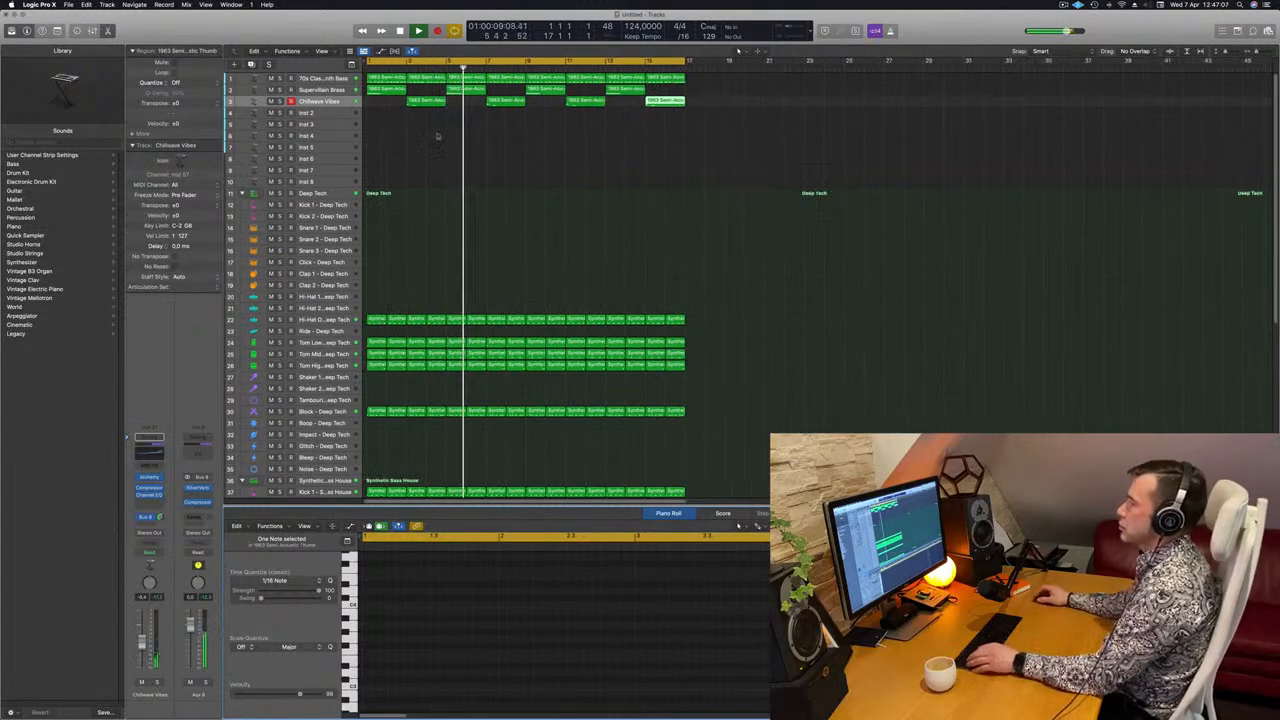
scroll(457, 163, "down", 3)
left_click(457, 163)
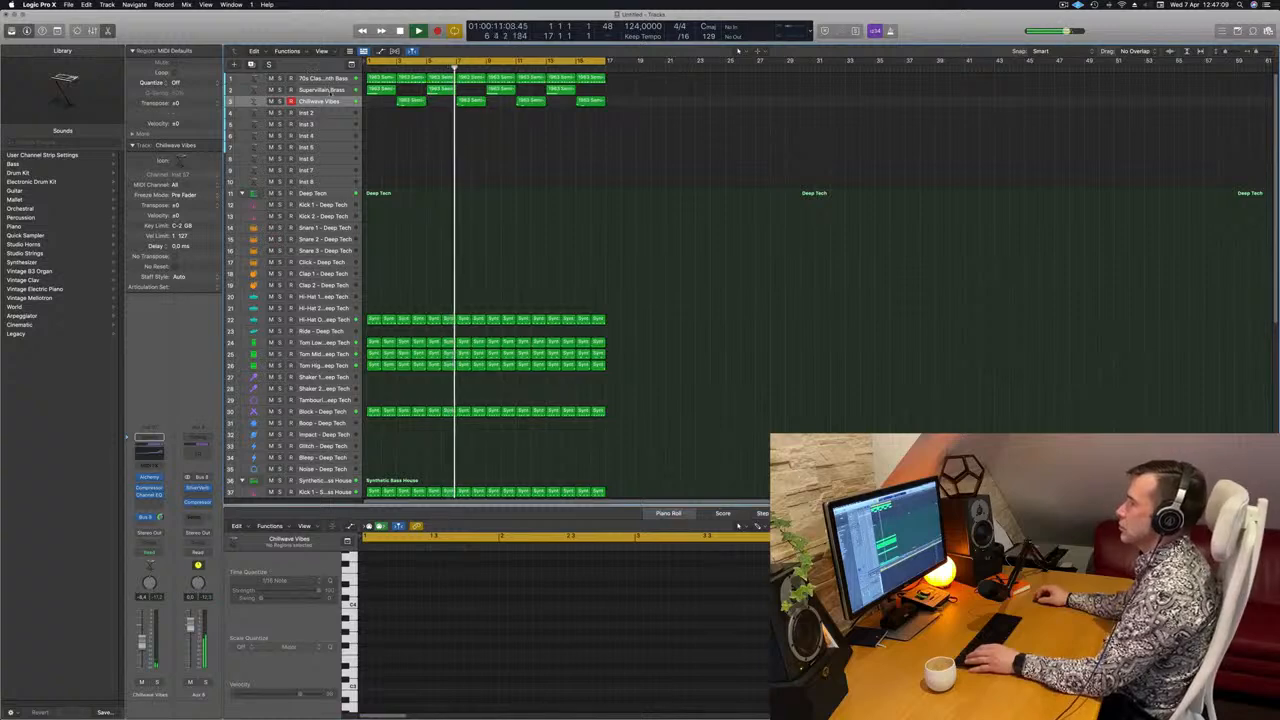
Select the Supervillain Brass track, replay the loop from the start and deselect its regions.
left_click(312, 90)
key("Return")
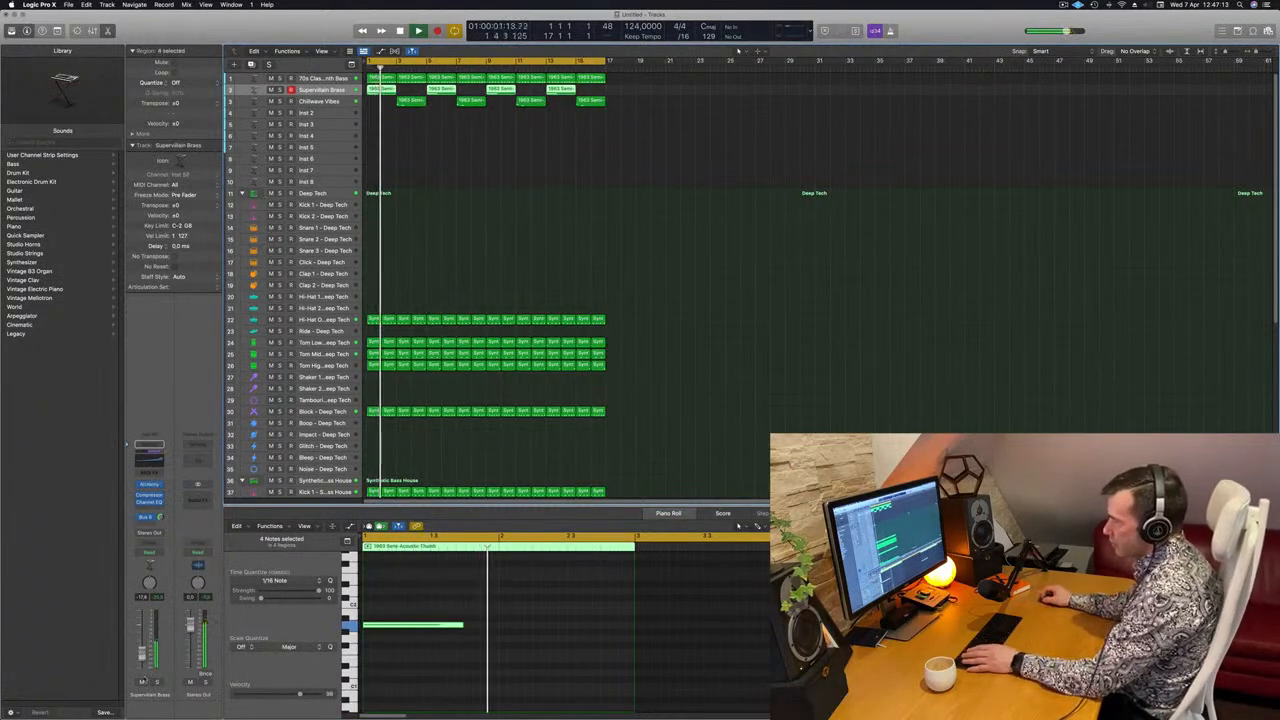
key("Return")
left_click(529, 223)
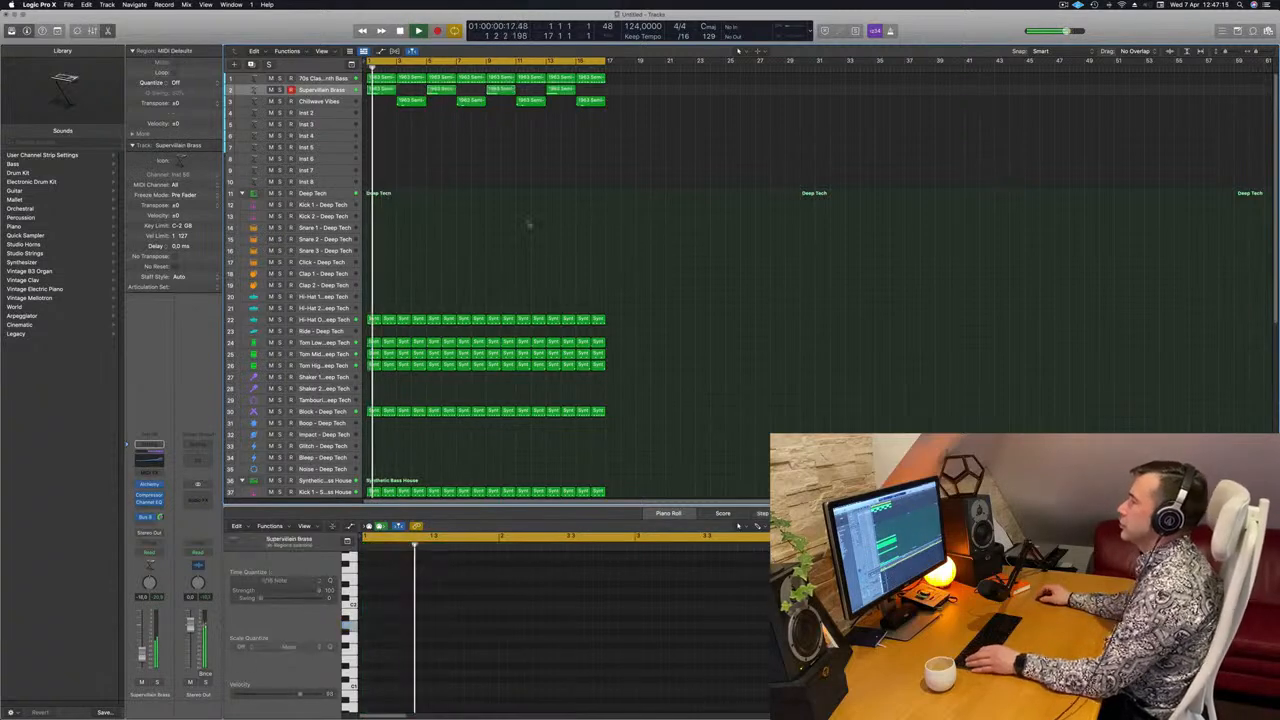
scroll(529, 223, "down", 1)
scroll(541, 223, "up", 2)
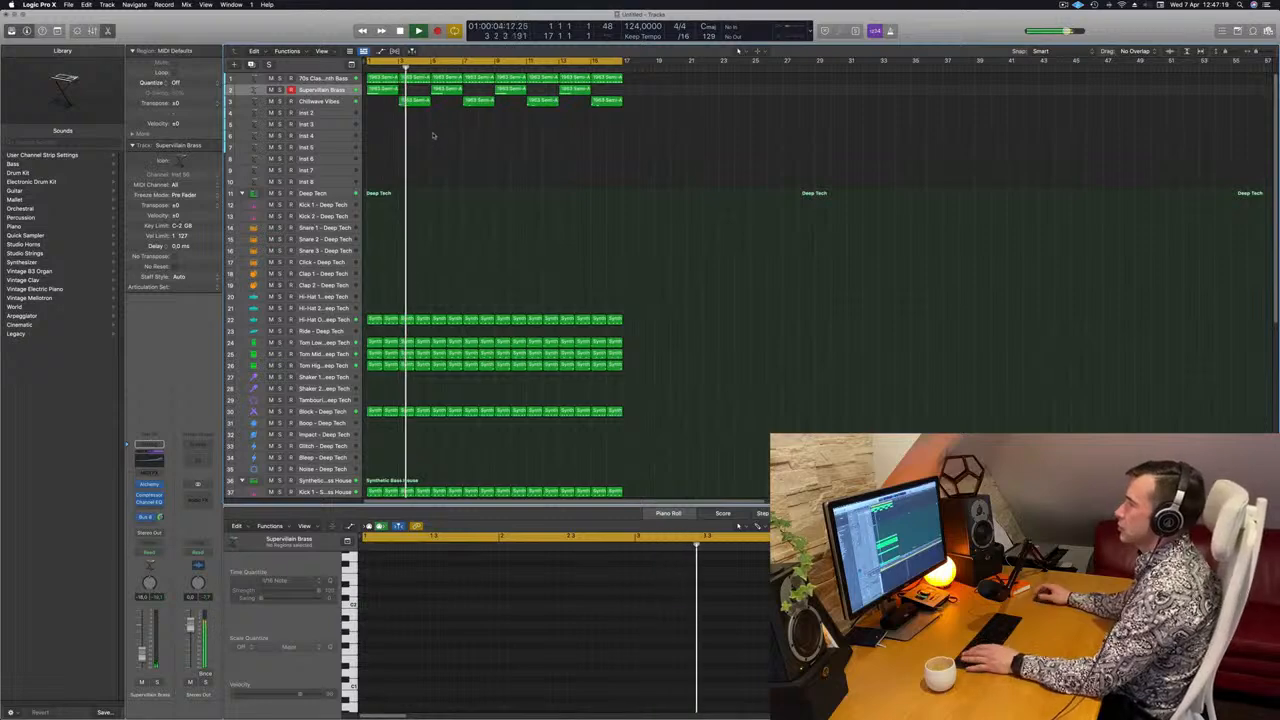
Copy the first closed hi-hat region of the Synthetic Bass House kit onto its Tom High 1 track and play it.
left_click(316, 102)
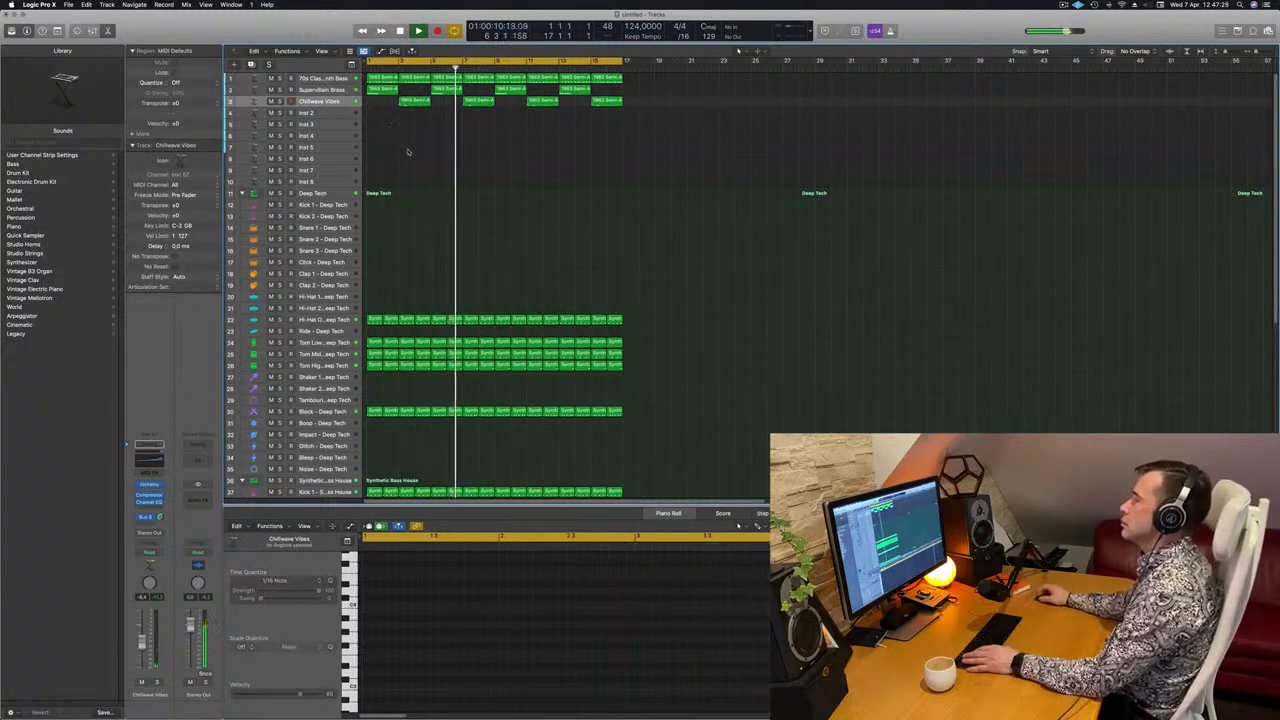
left_click(415, 157)
scroll(415, 157, "down", 10)
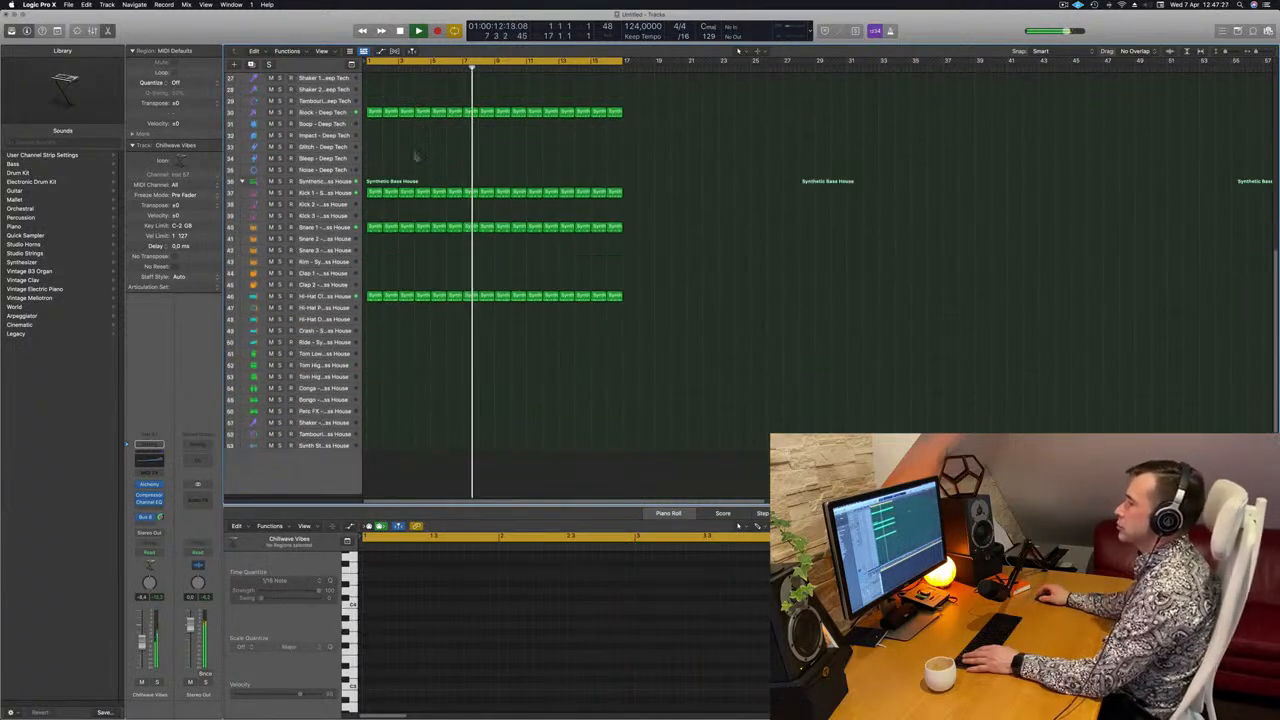
left_click(374, 300)
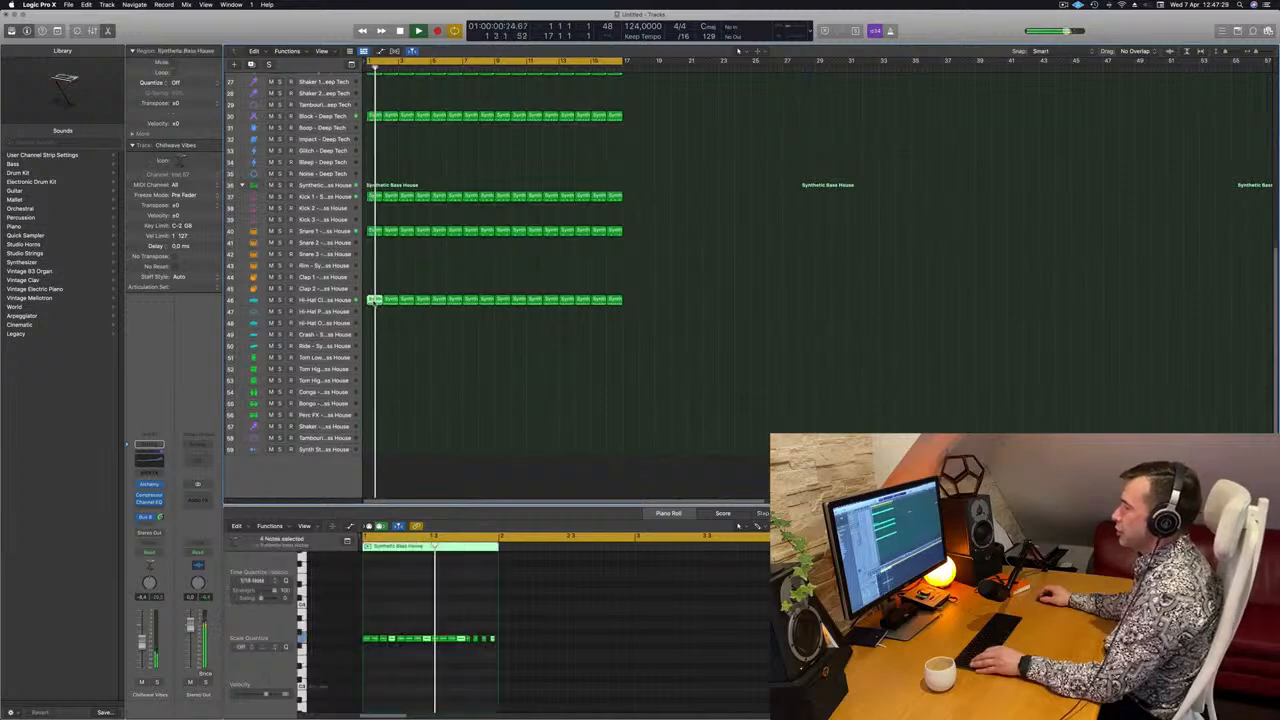
left_click_drag(374, 303, 374, 381)
key("space")
key("space")
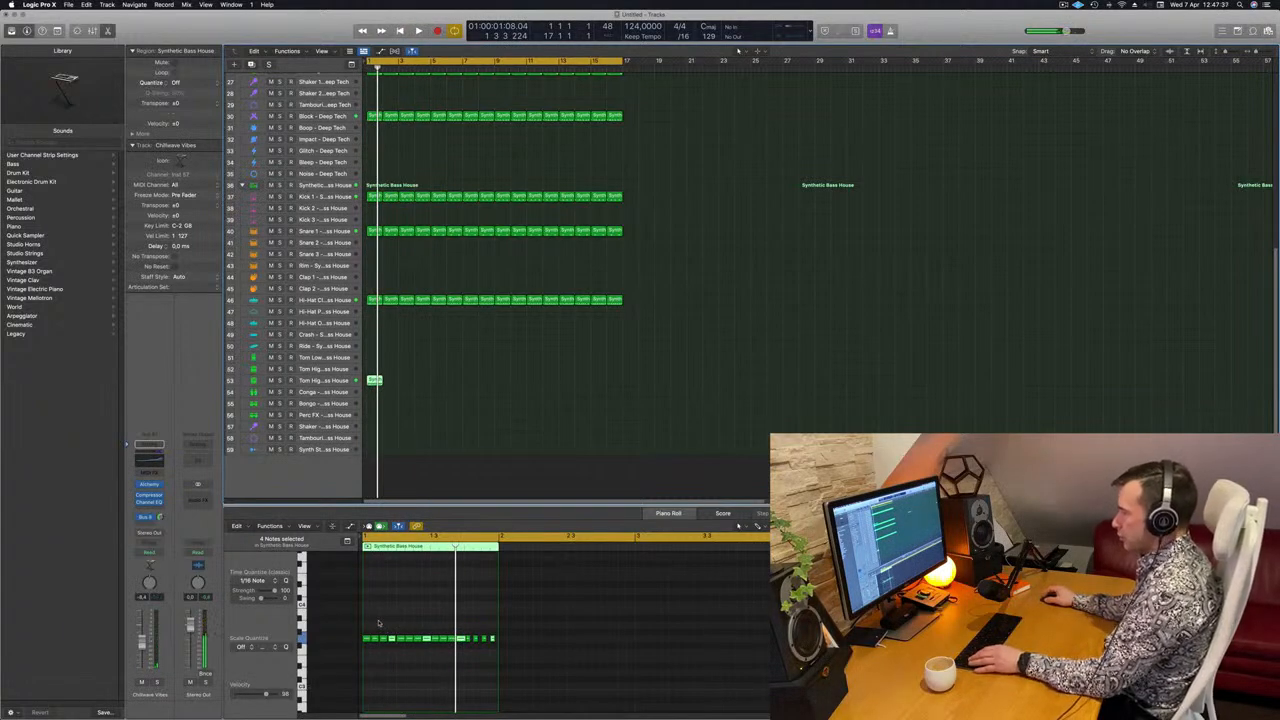
Thin out the copied Tom High 1 pattern by deleting notes until six remain in the bar.
scroll(379, 623, "down", 4)
key("super+a")
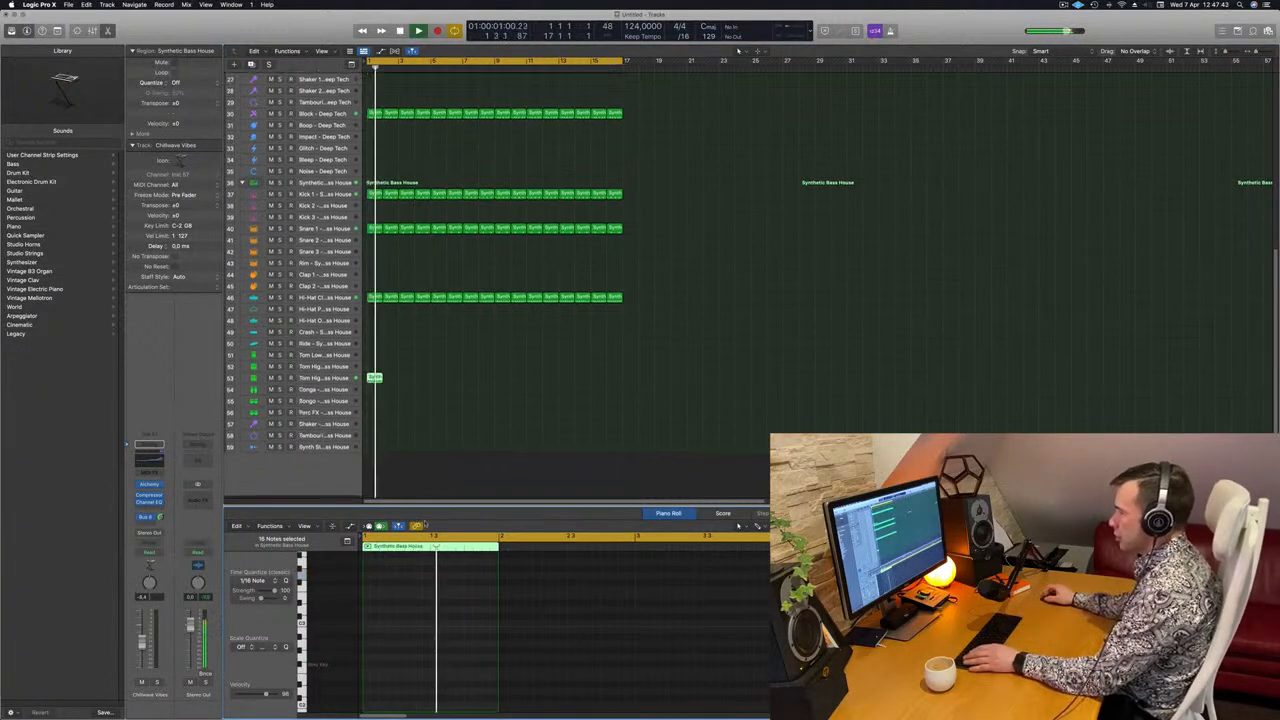
scroll(409, 603, "down", 6)
scroll(418, 653, "up", 3)
key("space")
key("space")
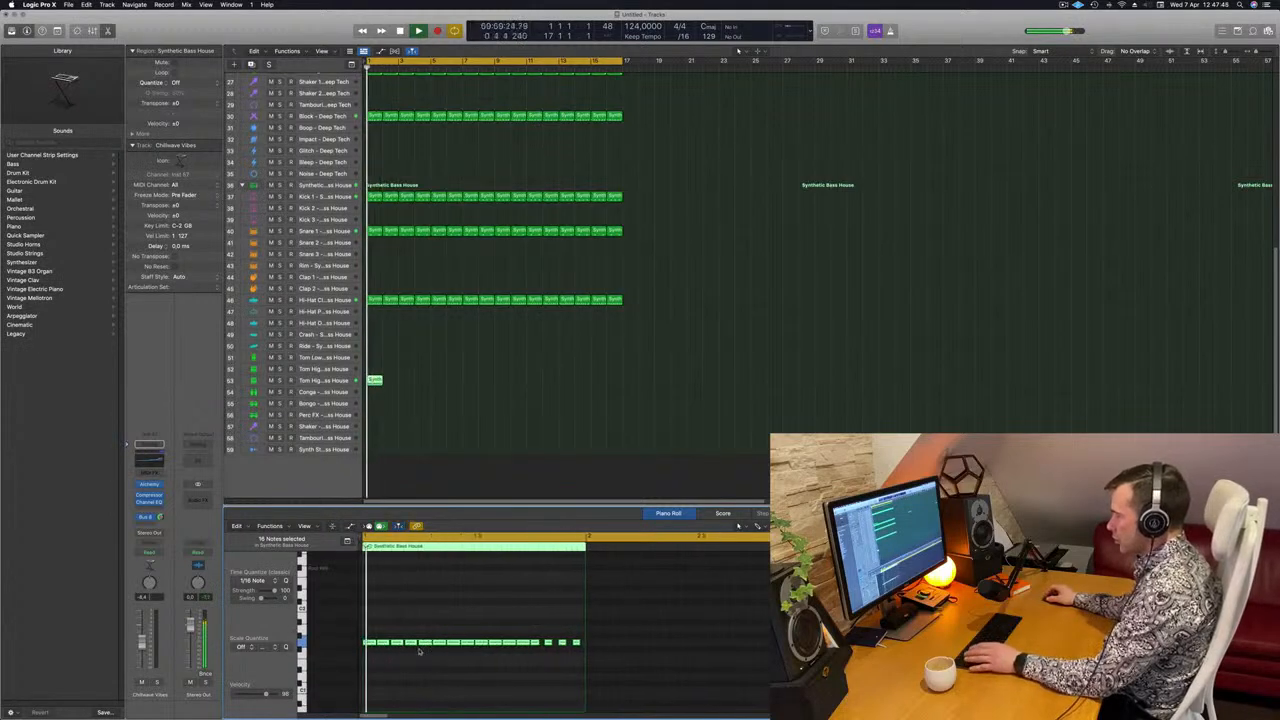
key("space")
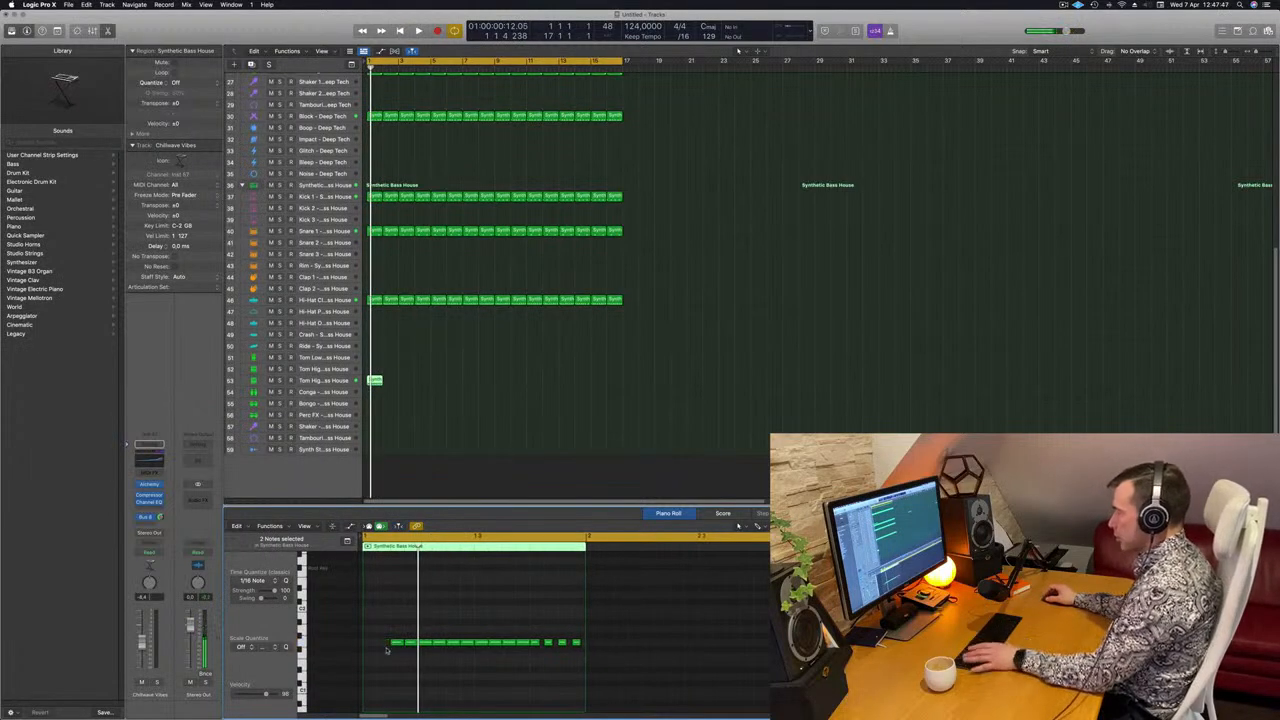
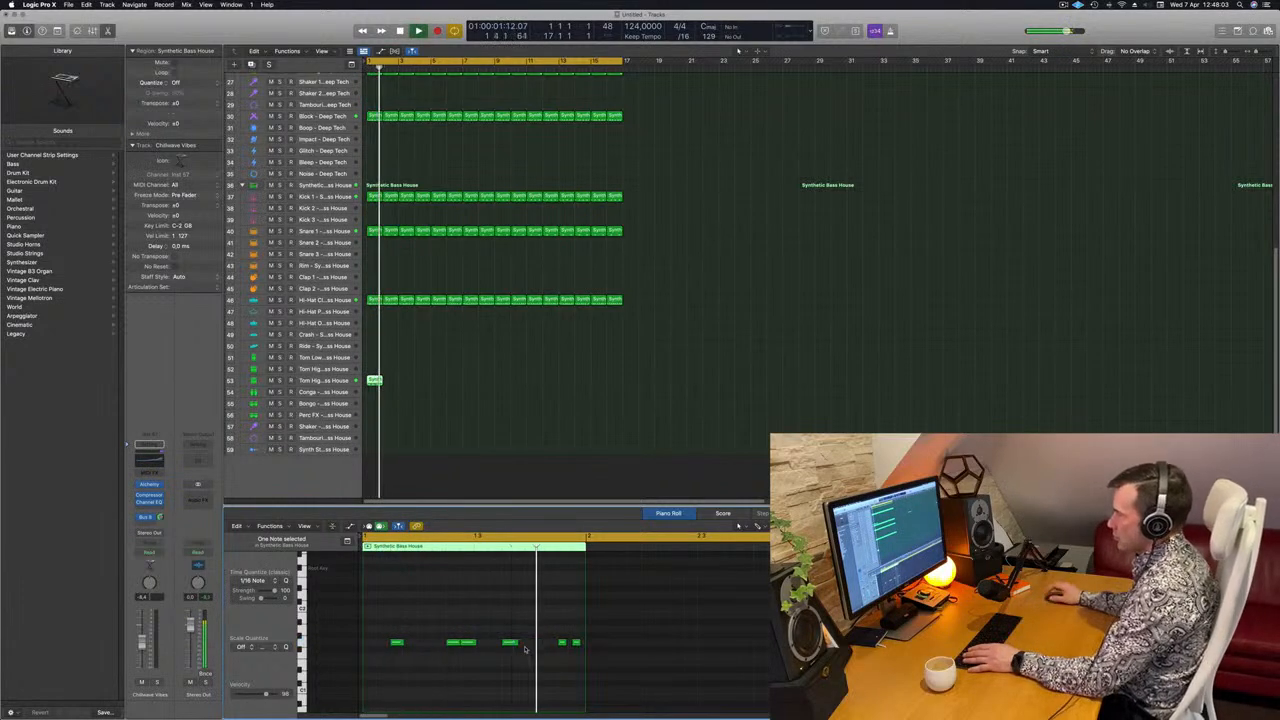
Move the region from the Tom High 1 track to the Conga track and delete its last note.
left_click(327, 381)
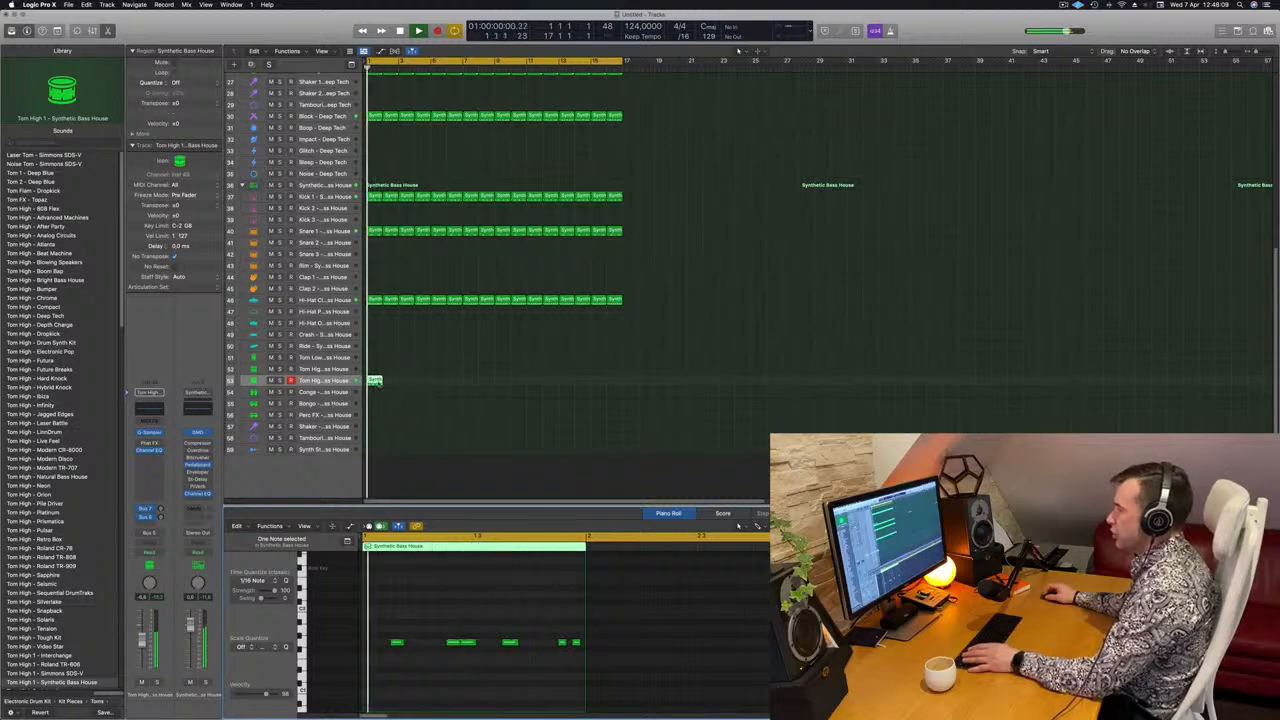
left_click_drag(374, 380, 376, 391)
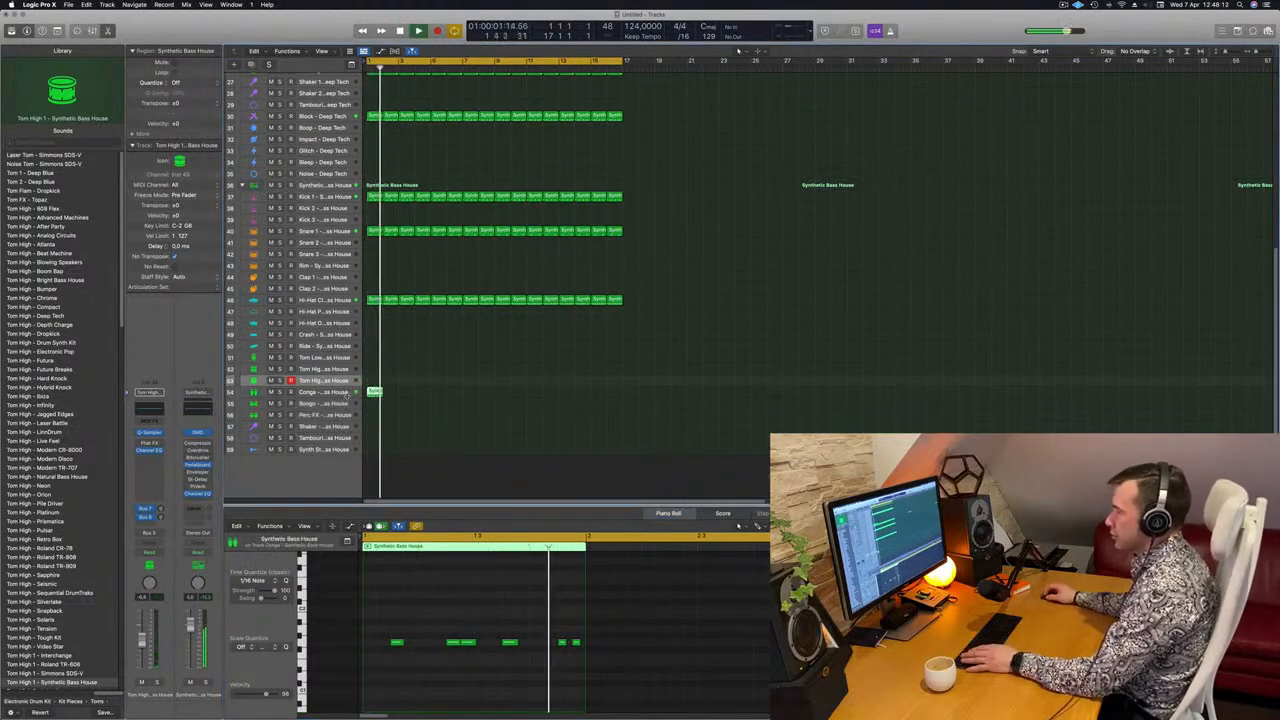
key("Down")
key("Return")
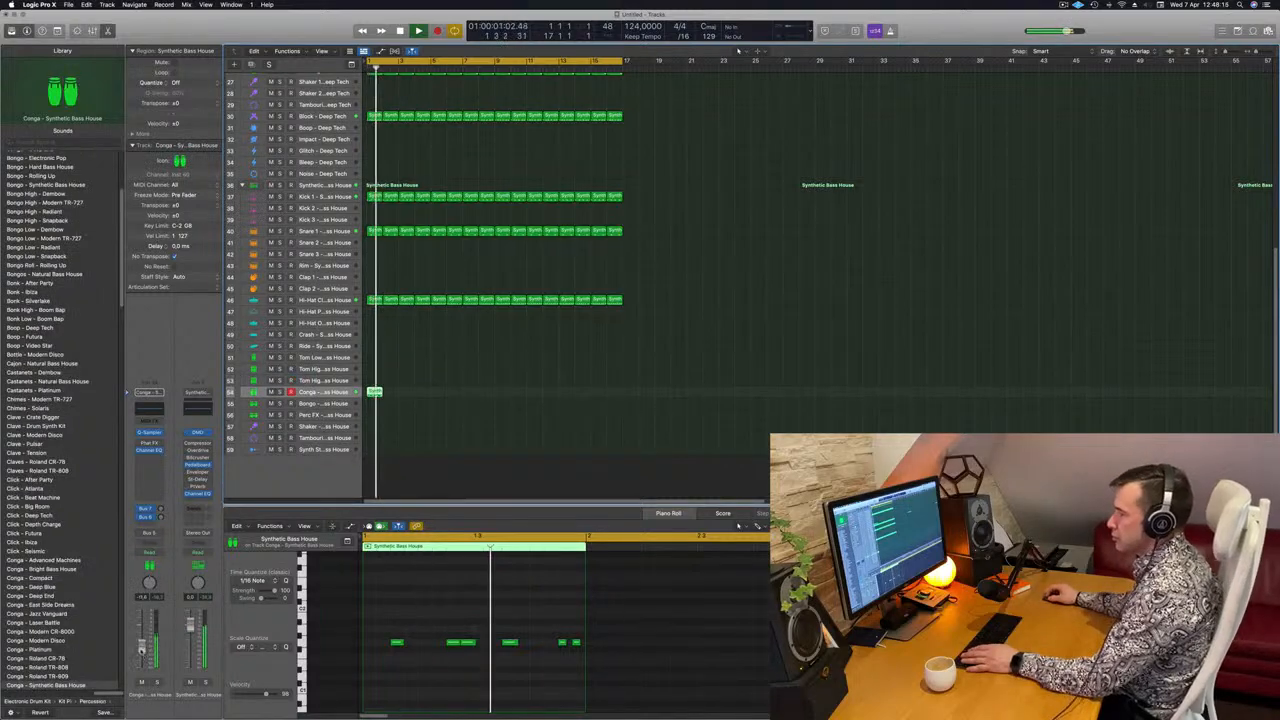
left_click(576, 642)
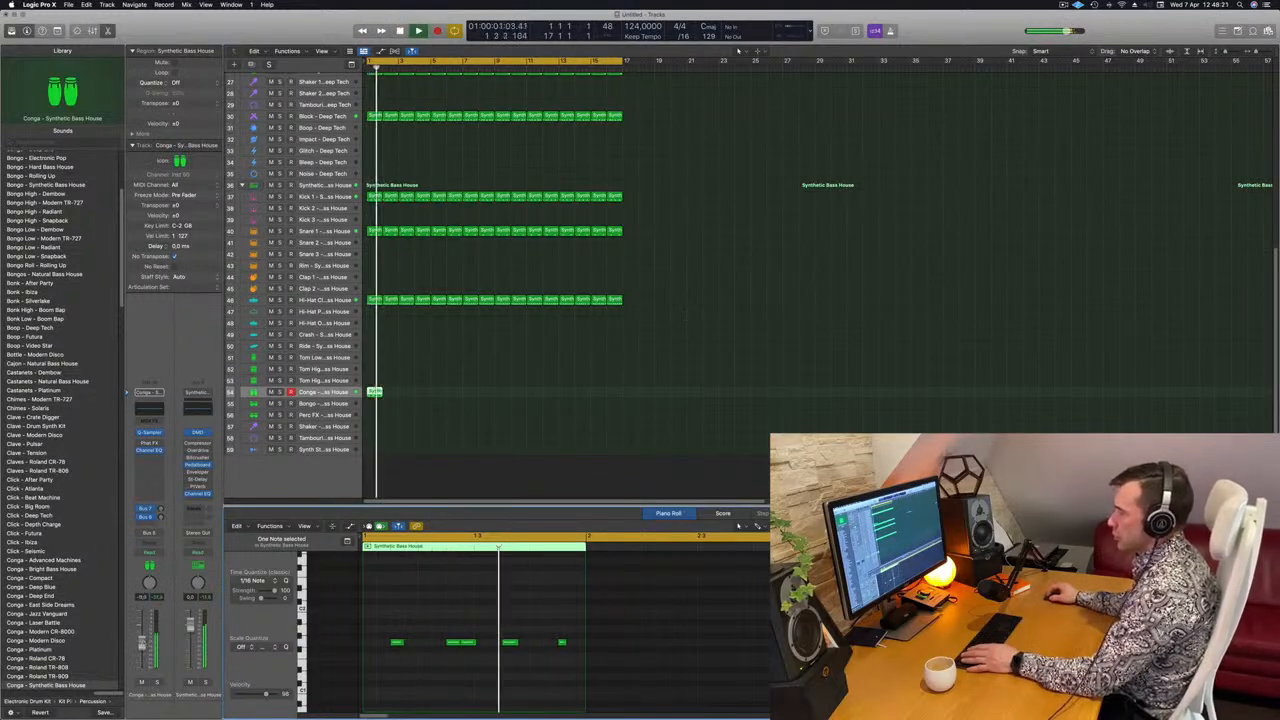
Repeat the one-bar Conga region so that the pattern fills bars 1 to 16.
left_click_drag(381, 393, 505, 398)
left_click(373, 392, "shift")
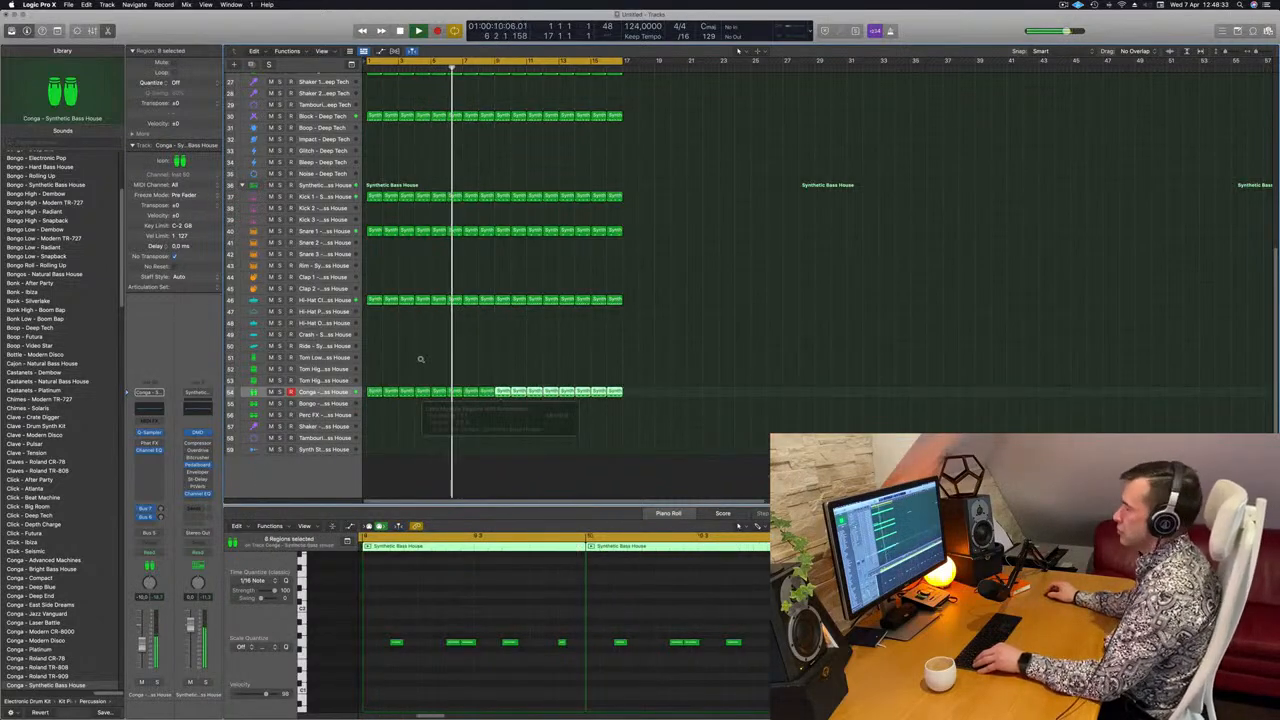
left_click(402, 452)
Audition the Conga part by soloing its track briefly, then play the full arrangement from the start.
left_click(312, 393)
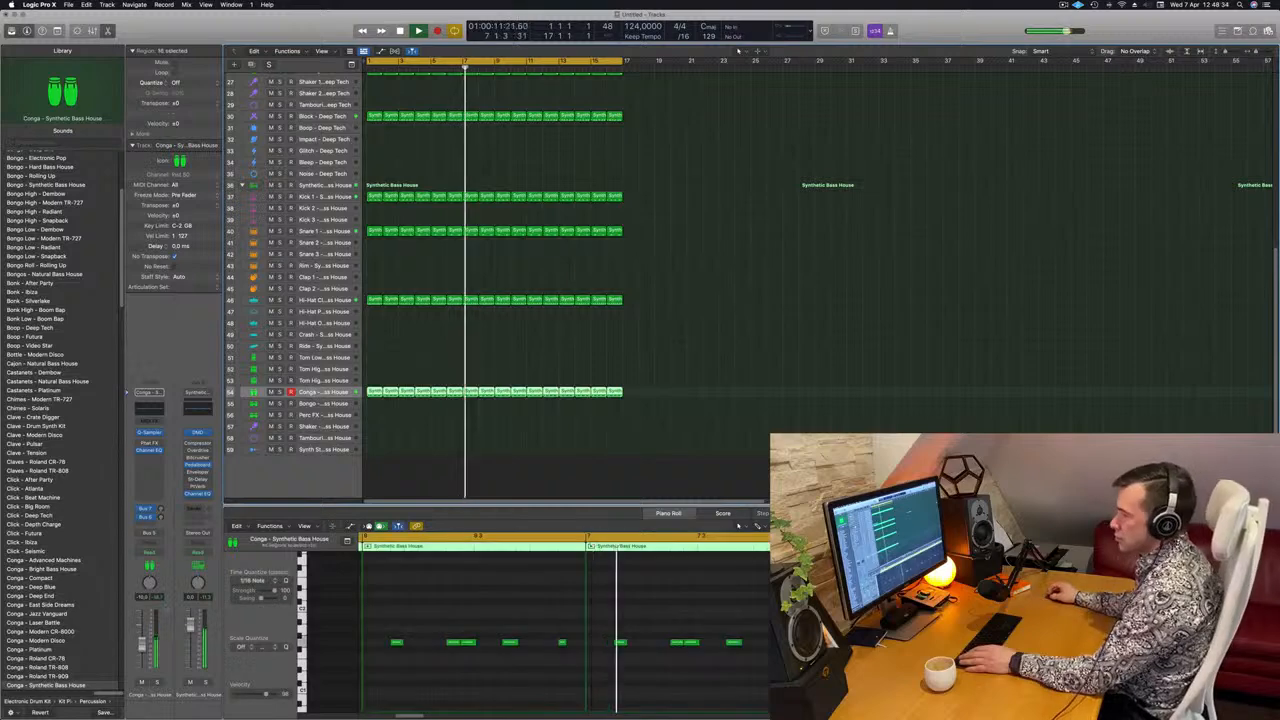
left_click(157, 683)
left_click(157, 683)
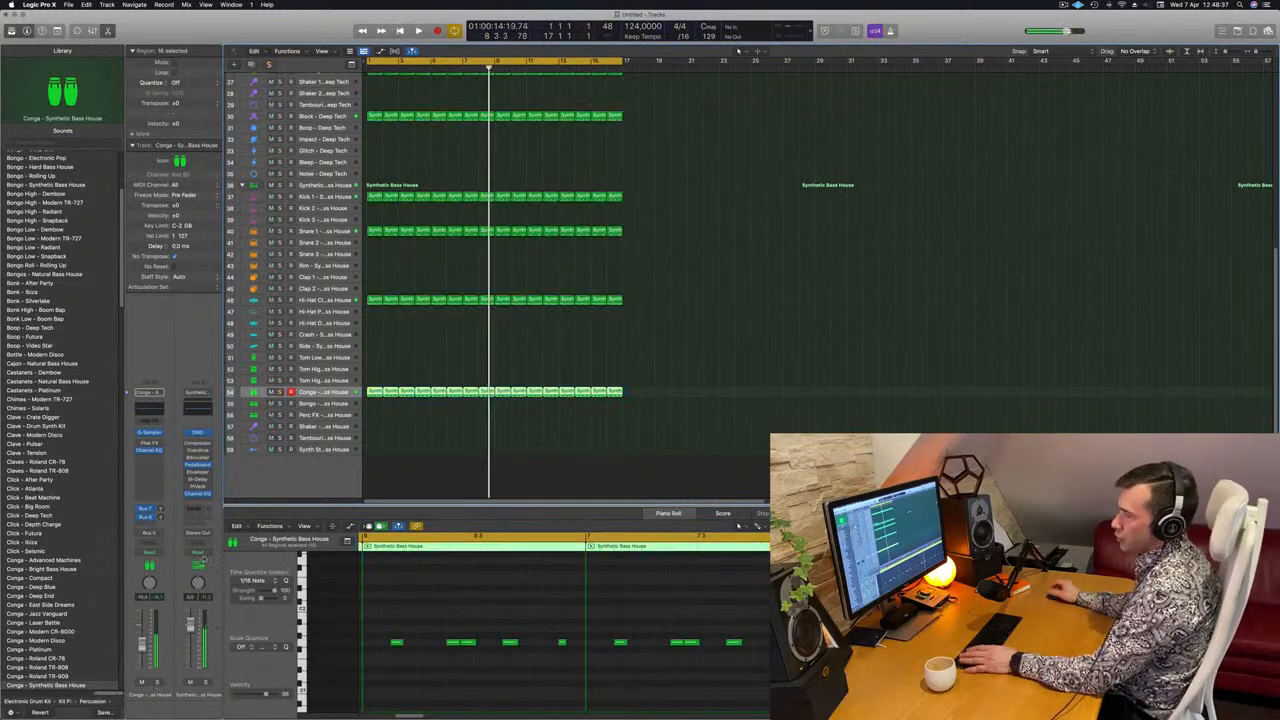
key("Return")
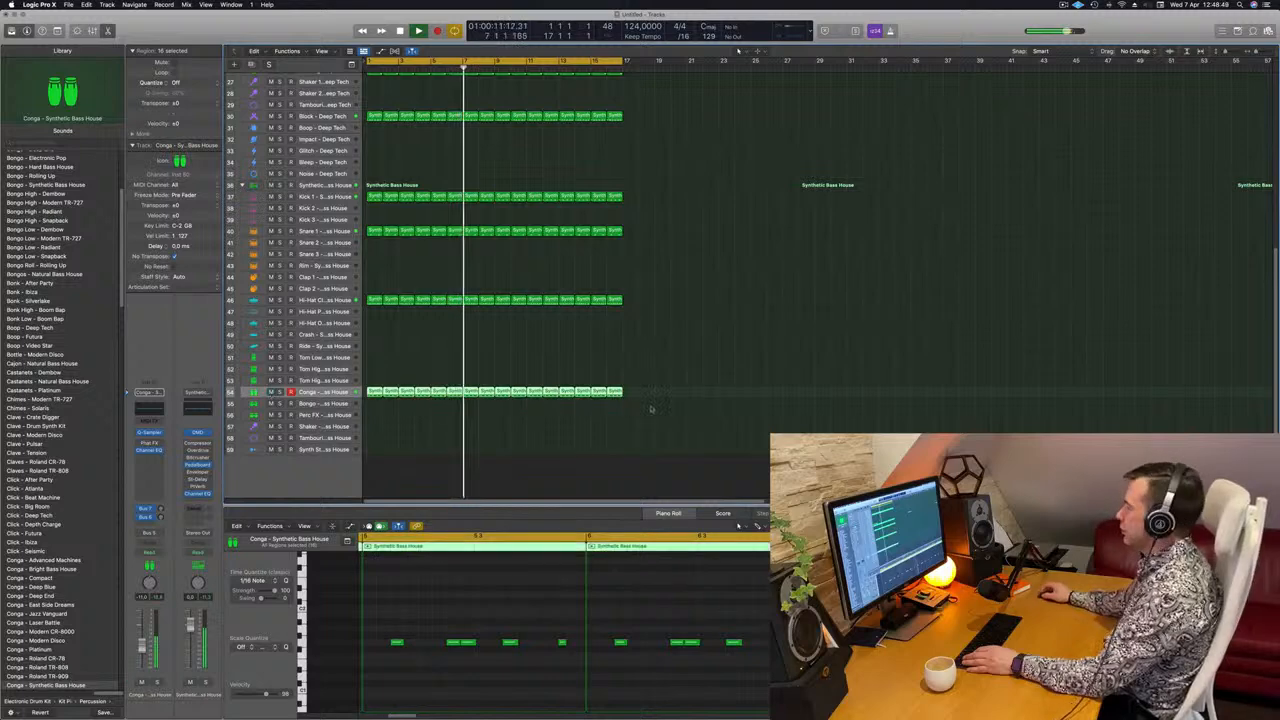
Select all regions in the arrangement and name them after their tracks.
scroll(678, 408, "up", 3)
scroll(700, 290, "up", 10)
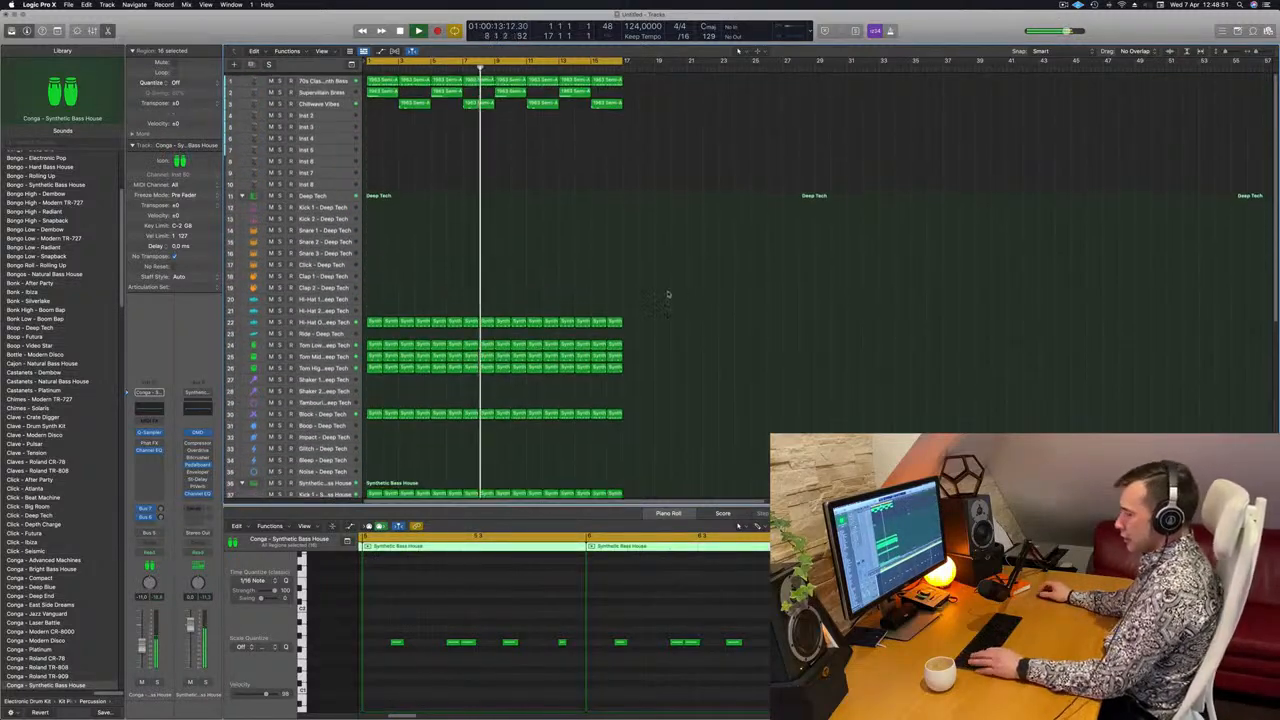
key("super+a")
right_click(527, 318)
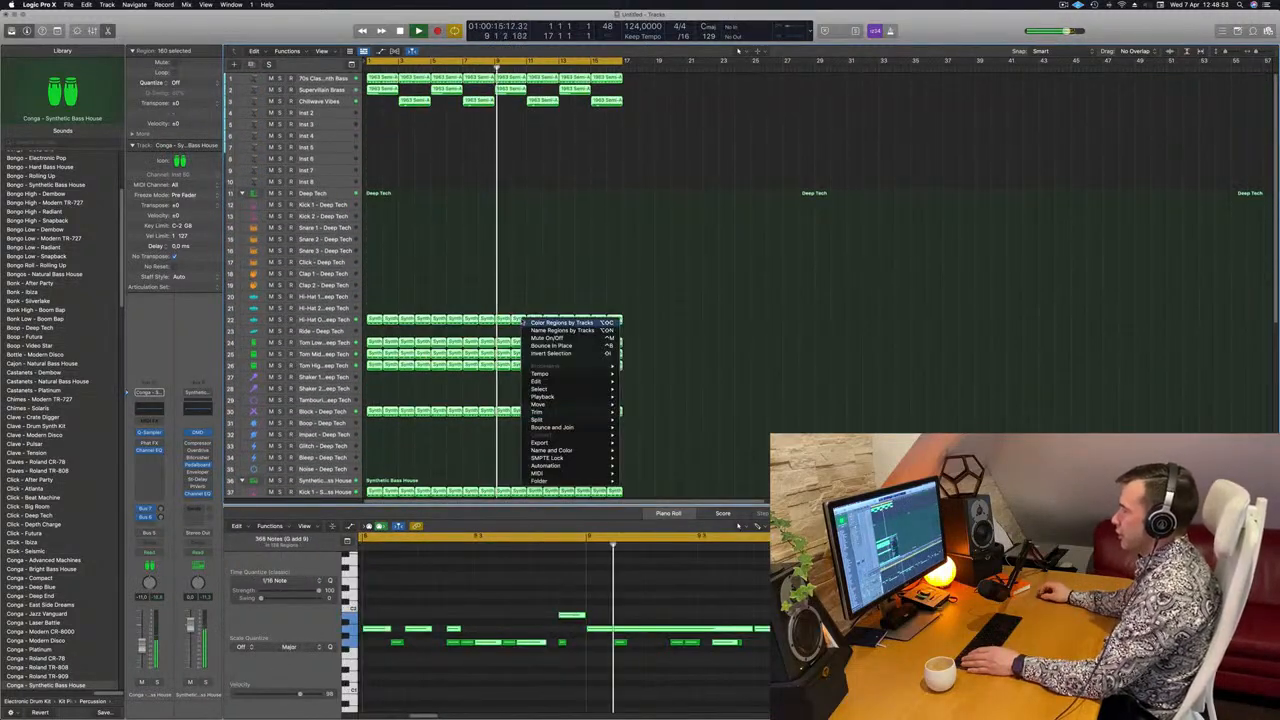
left_click(537, 330)
right_click(526, 319)
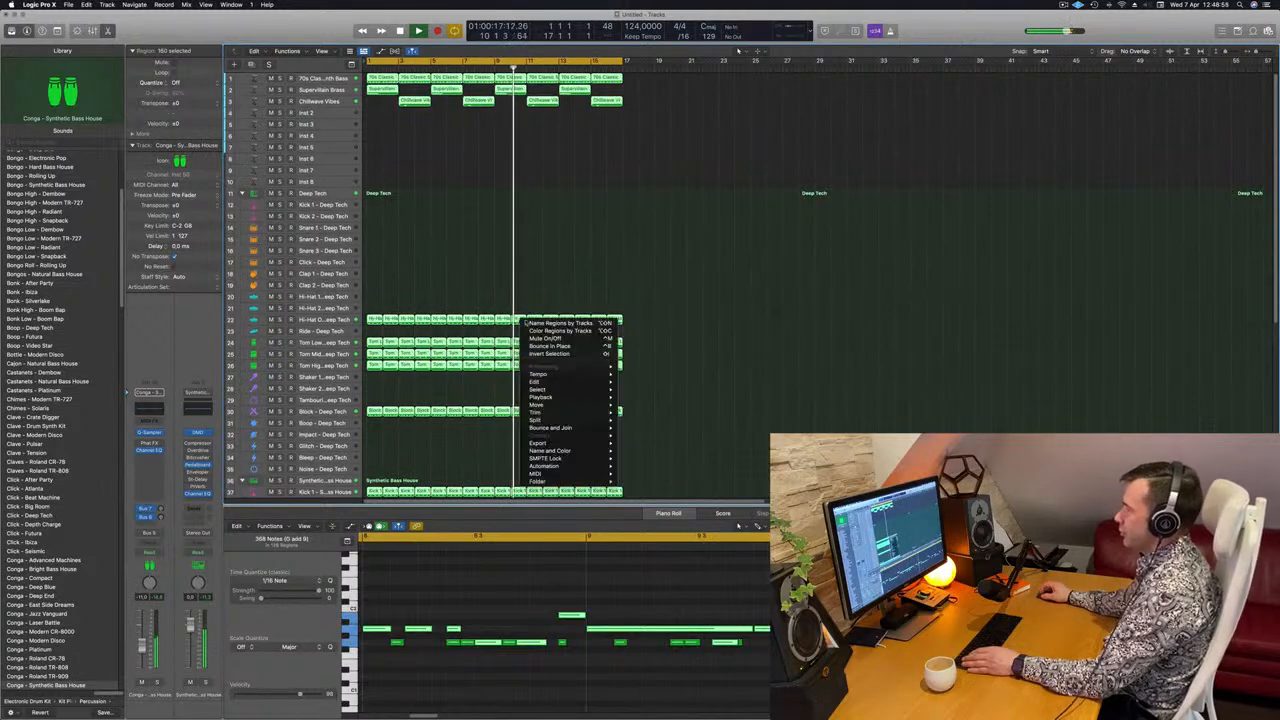
left_click(583, 323)
Color all selected regions by their tracks and clear the selection.
right_click(532, 319)
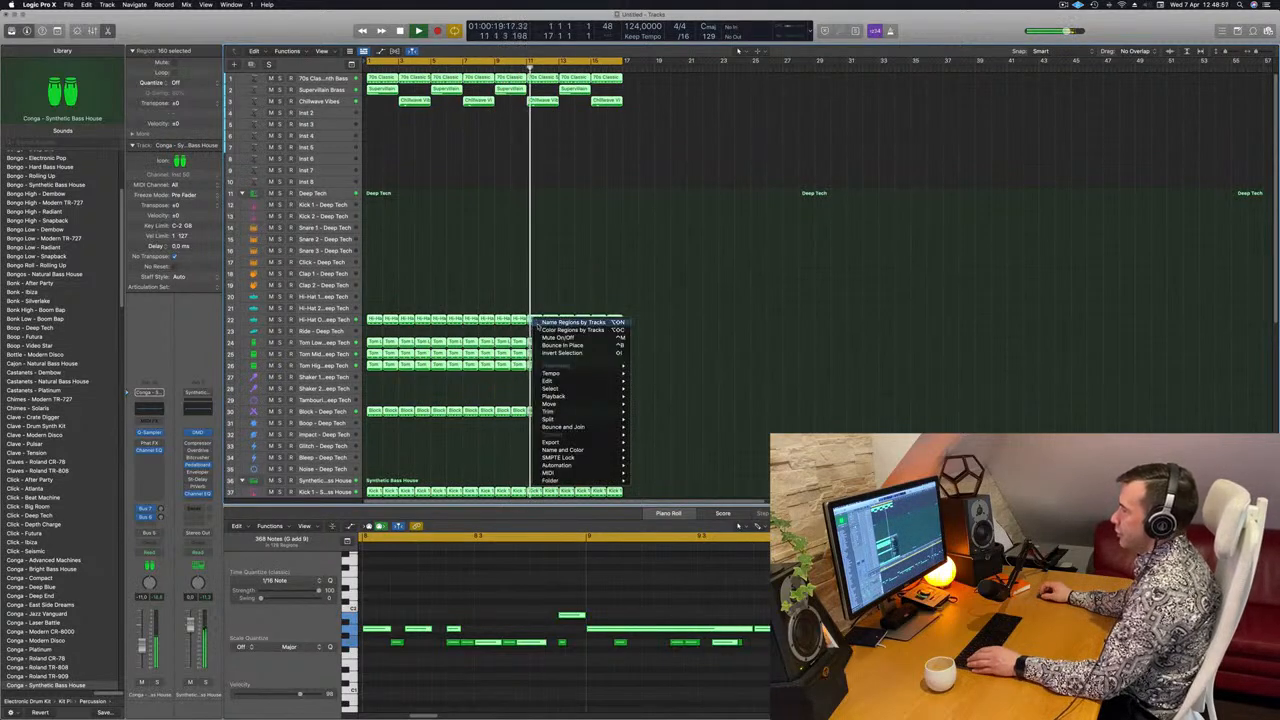
left_click(573, 330)
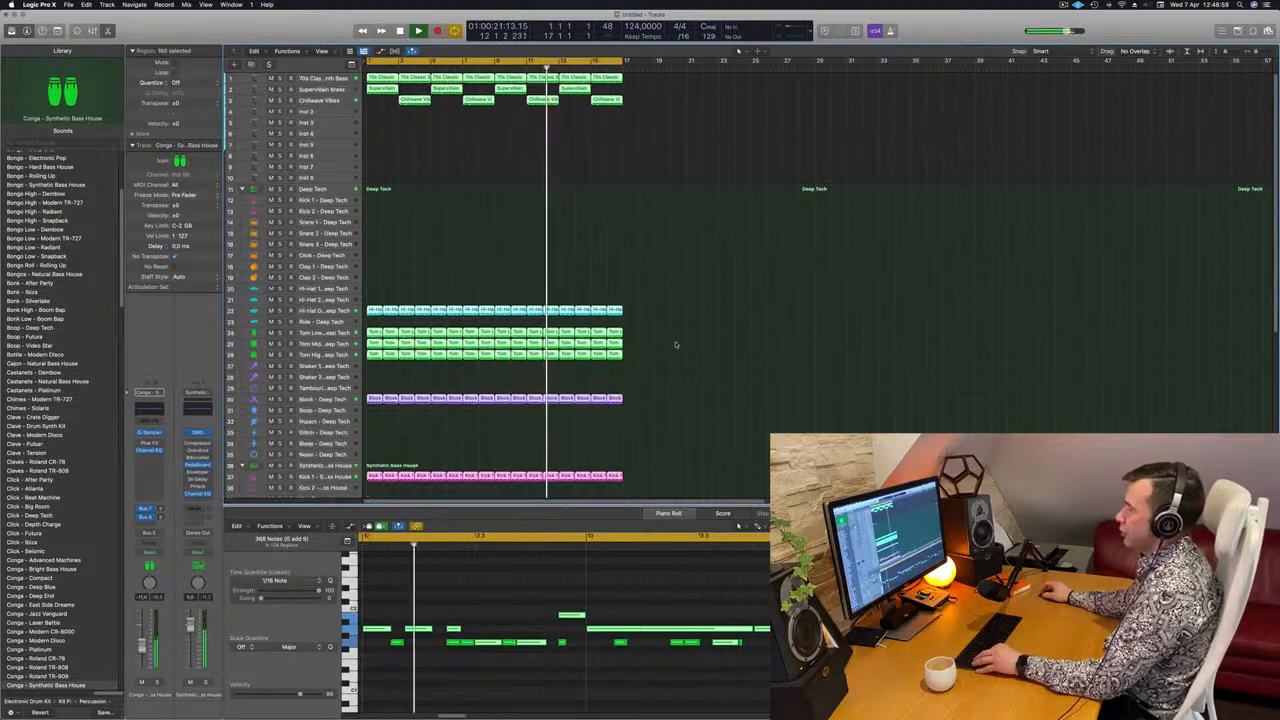
left_click(702, 357)
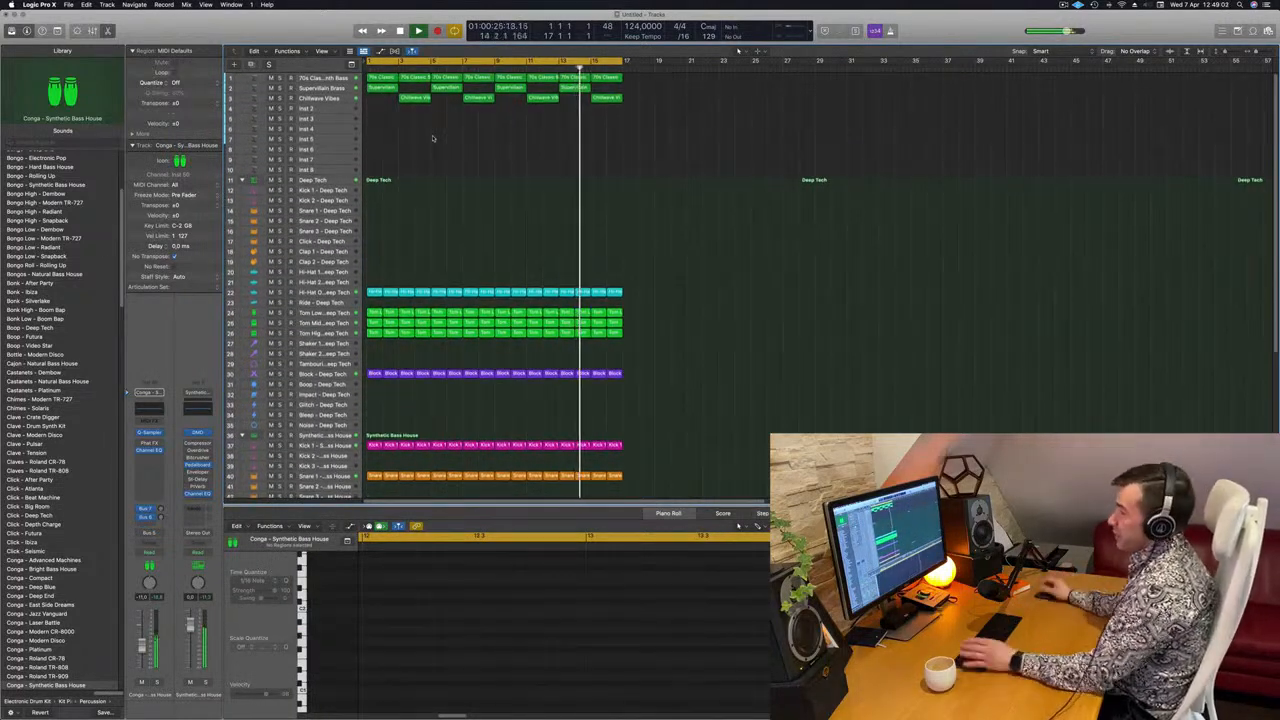
Duplicate the Chillwave Vibes track with its settings and copy the first 70s Classic Synth Bass region onto the duplicate.
scroll(627, 266, "down", 8)
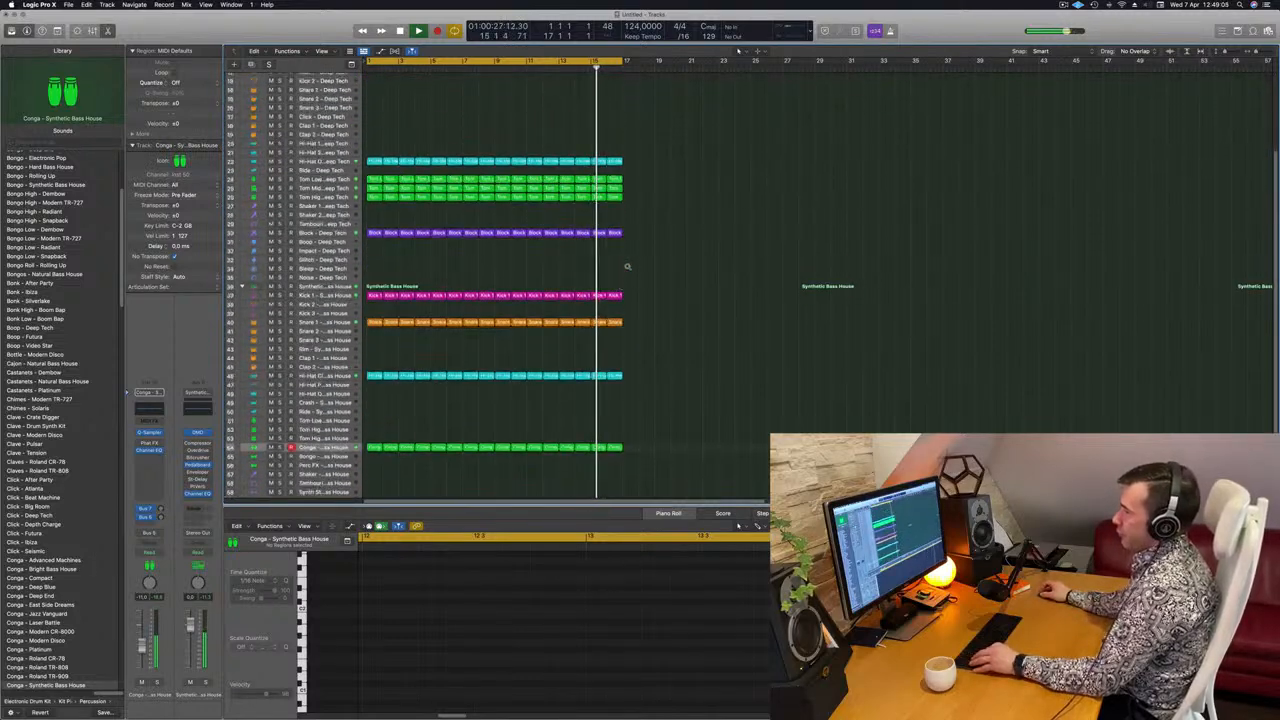
scroll(627, 266, "up", 8)
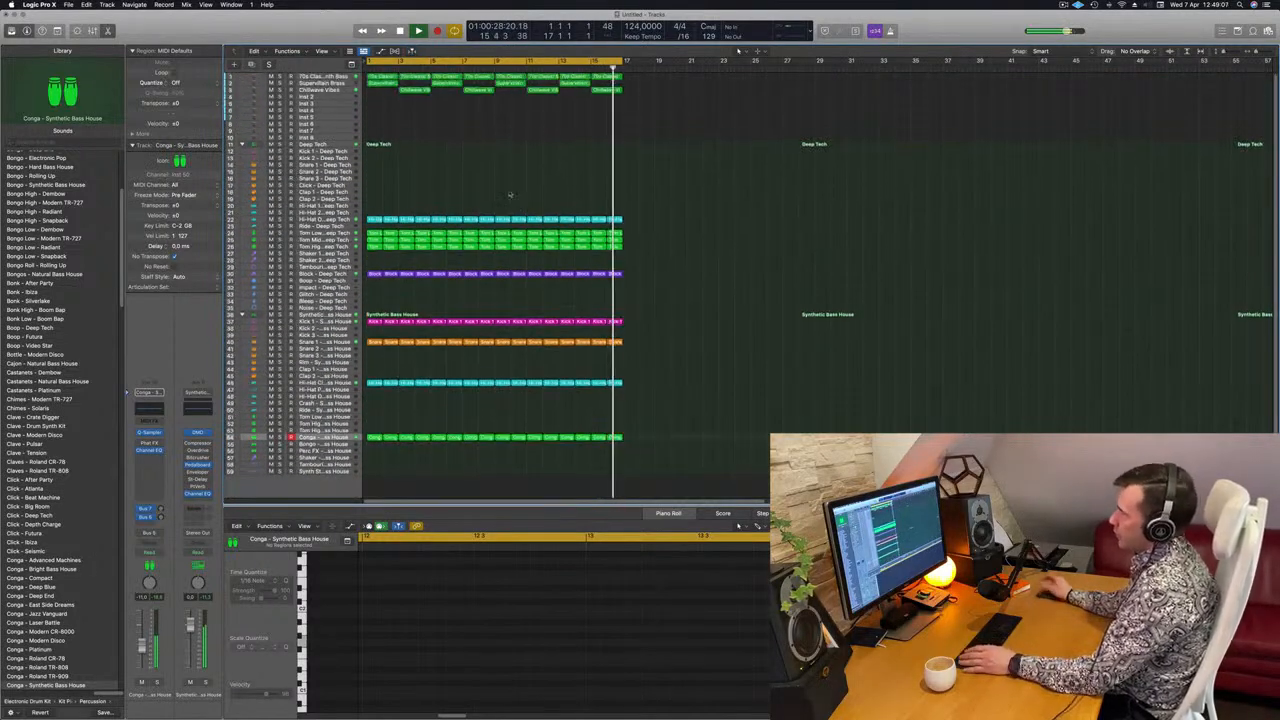
scroll(514, 194, "down", 2)
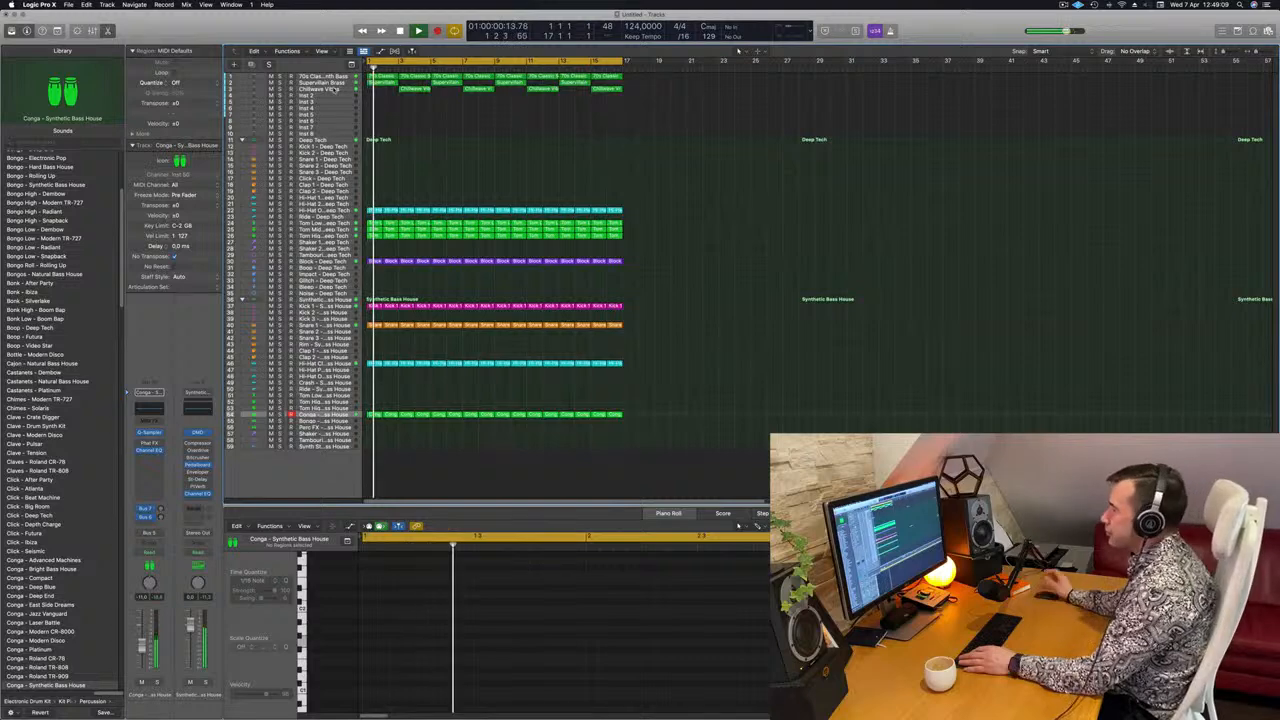
left_click(333, 89)
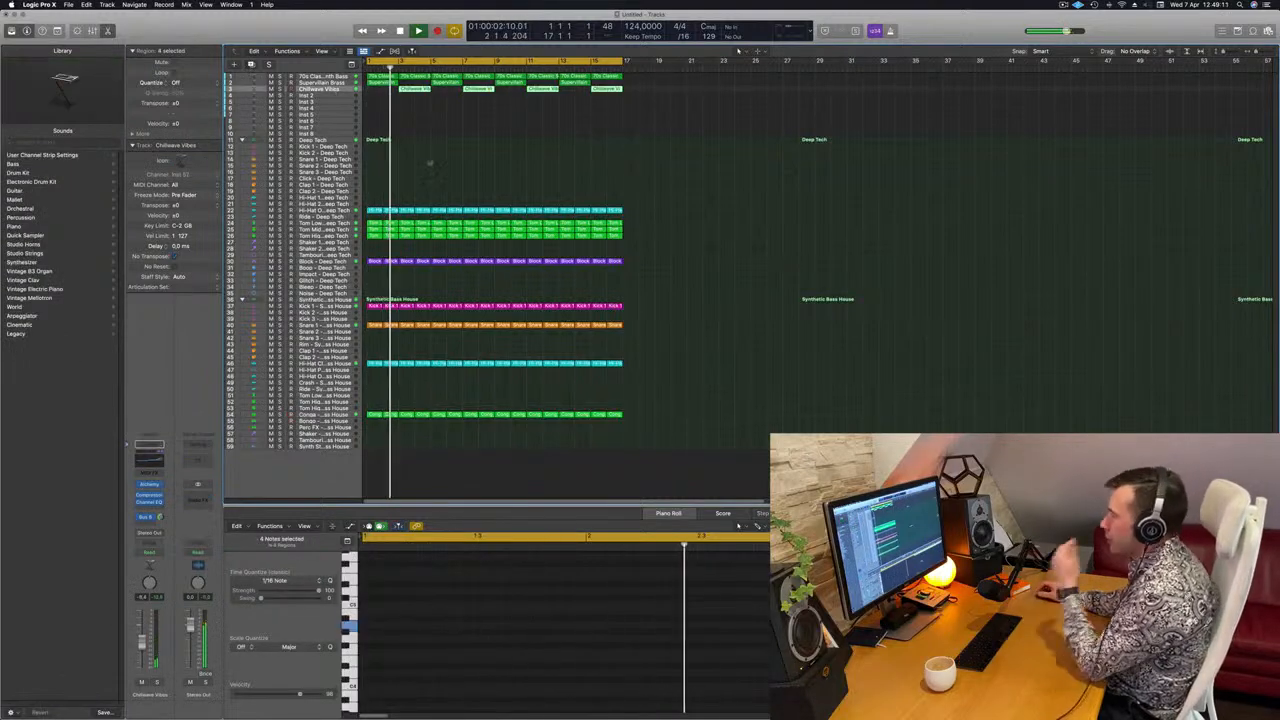
key("super+d")
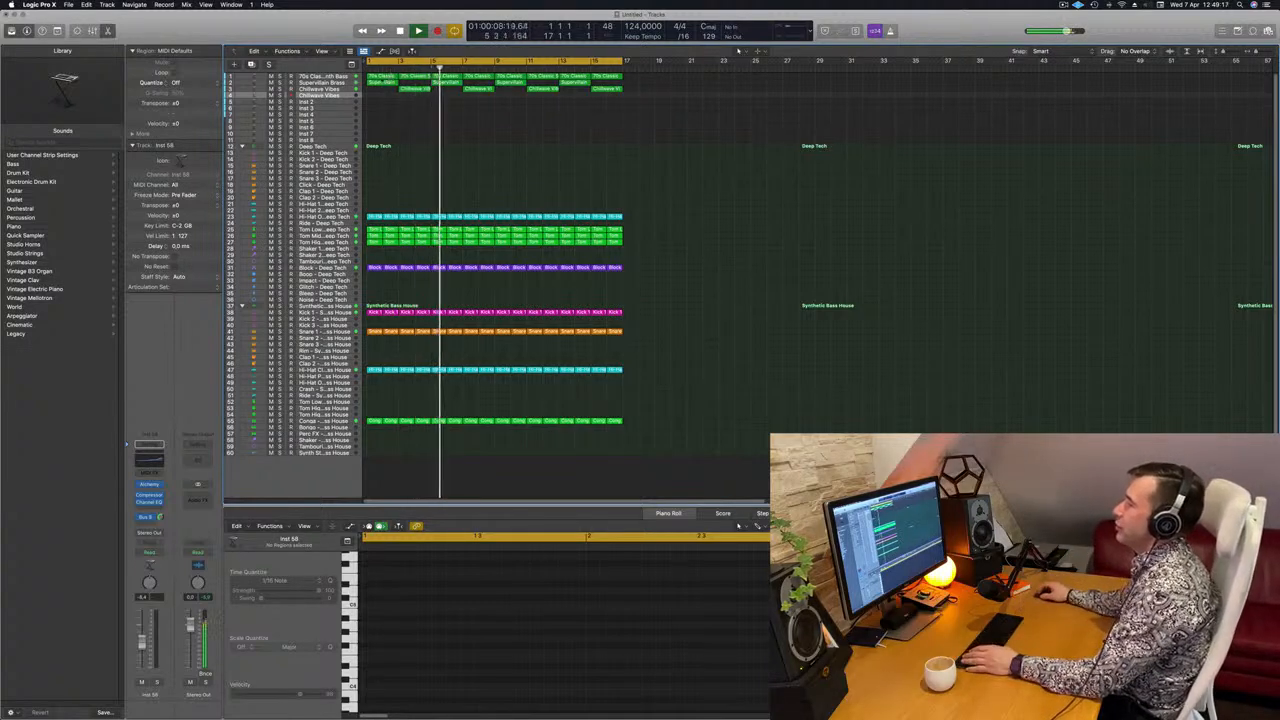
left_click(381, 77)
key("Return")
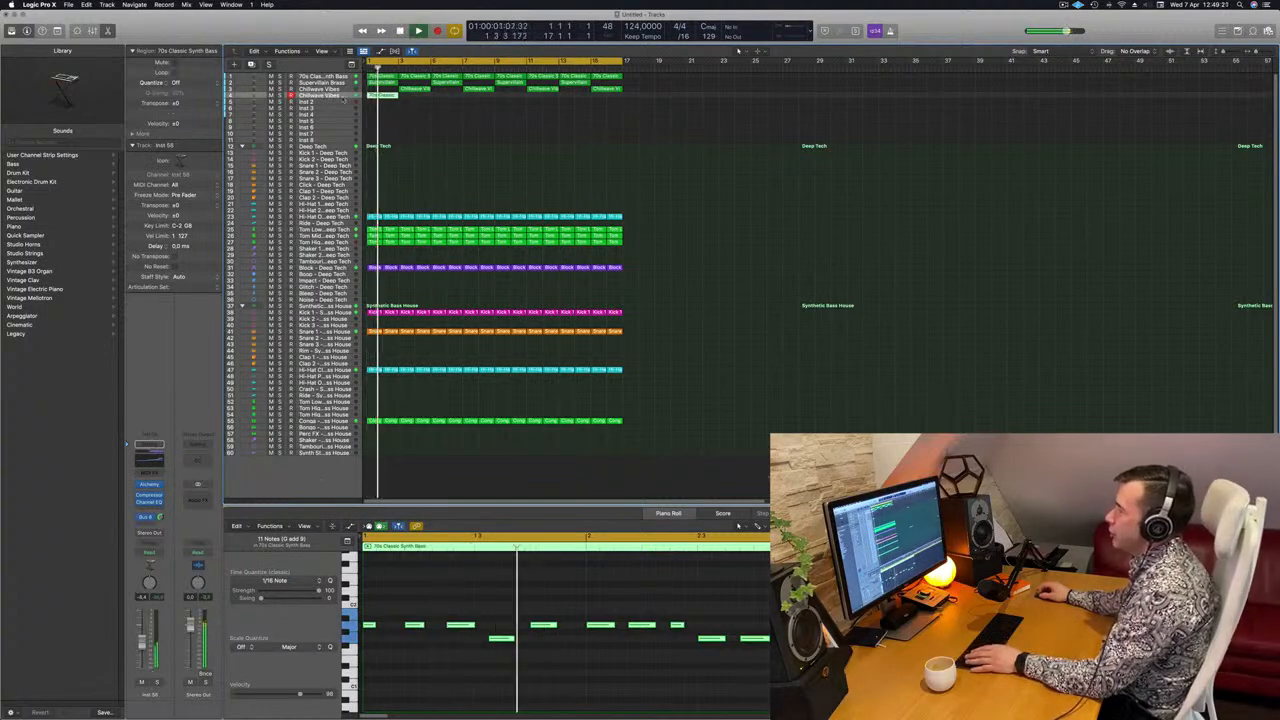
Show the toolbar and enlarge only the duplicated Chillwave Vibes track with individual track zoom.
key("ctrl+alt+super+t")
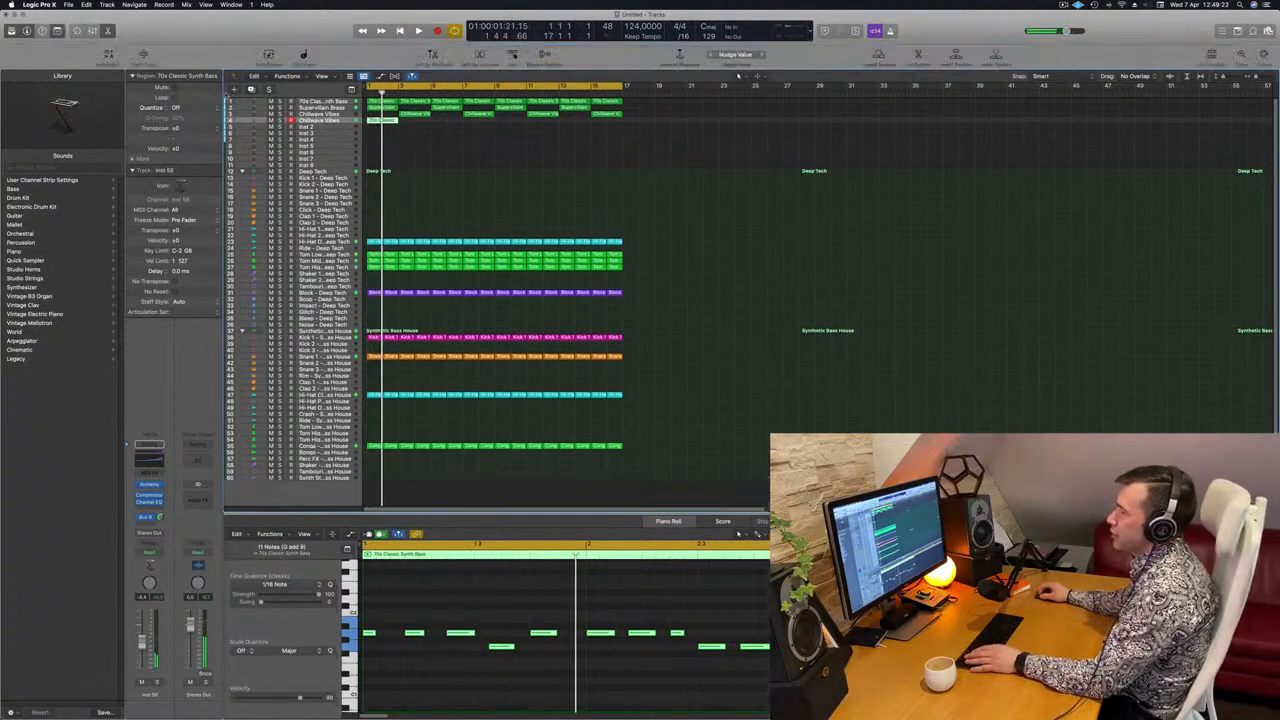
left_click_drag(354, 123, 354, 149)
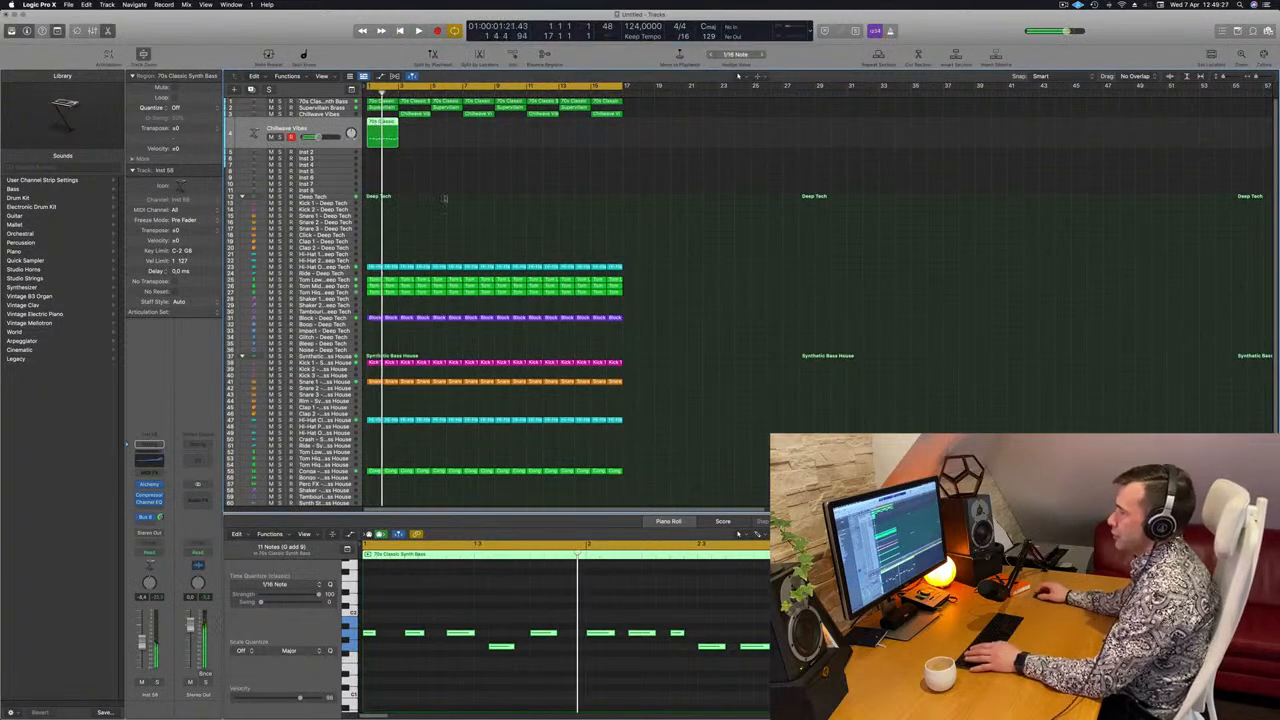
Compare the mix with and without the duplicated Chillwave Vibes track by toggling its solo and mute during playback.
key("space")
key("s")
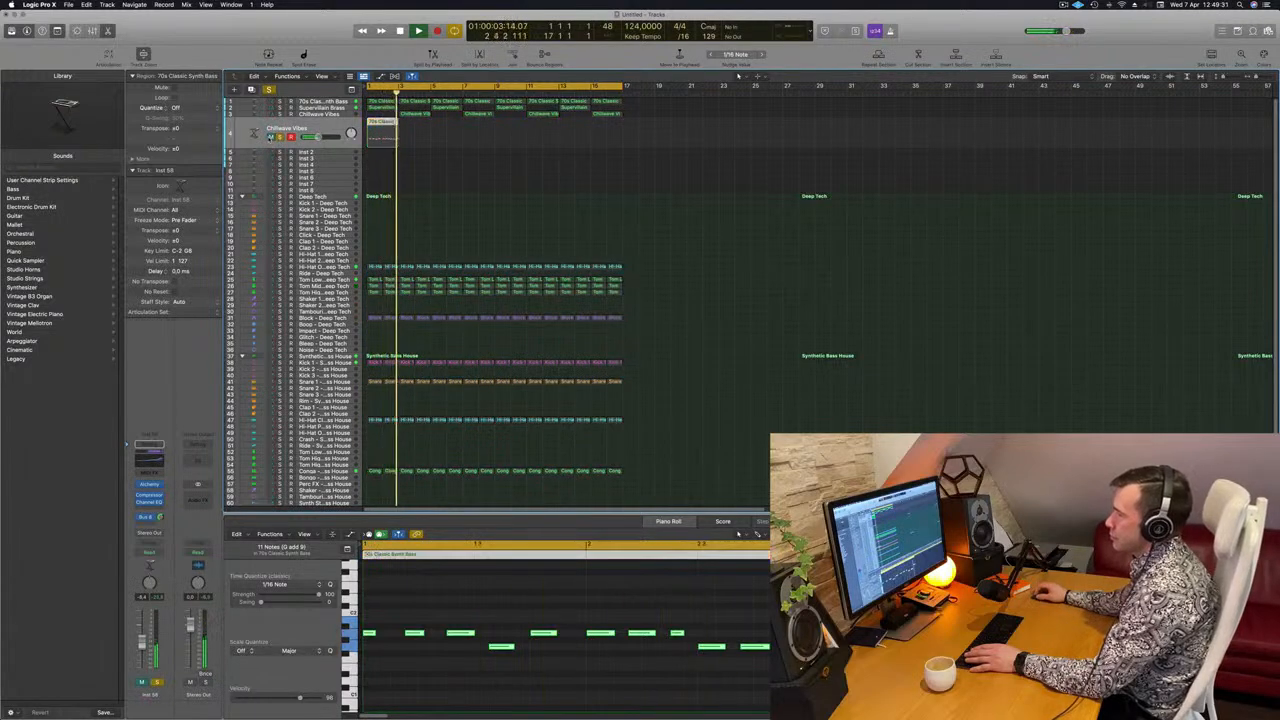
key("s")
key("m")
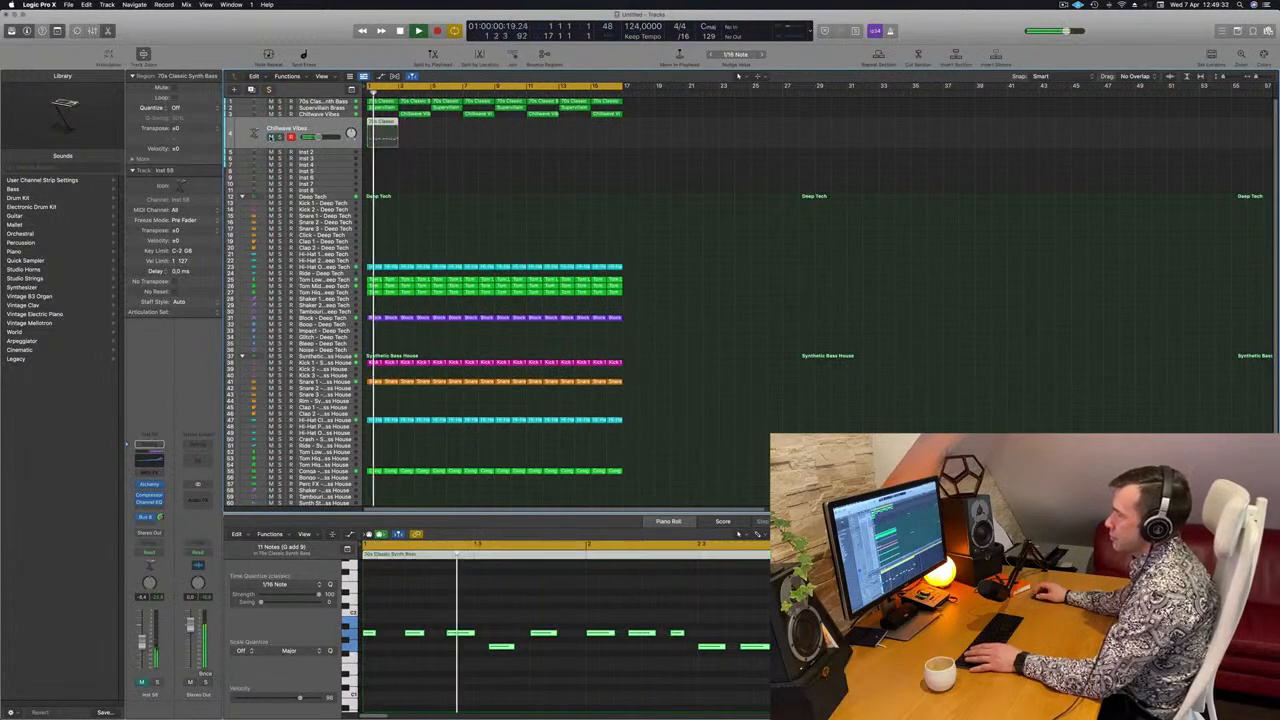
key("m")
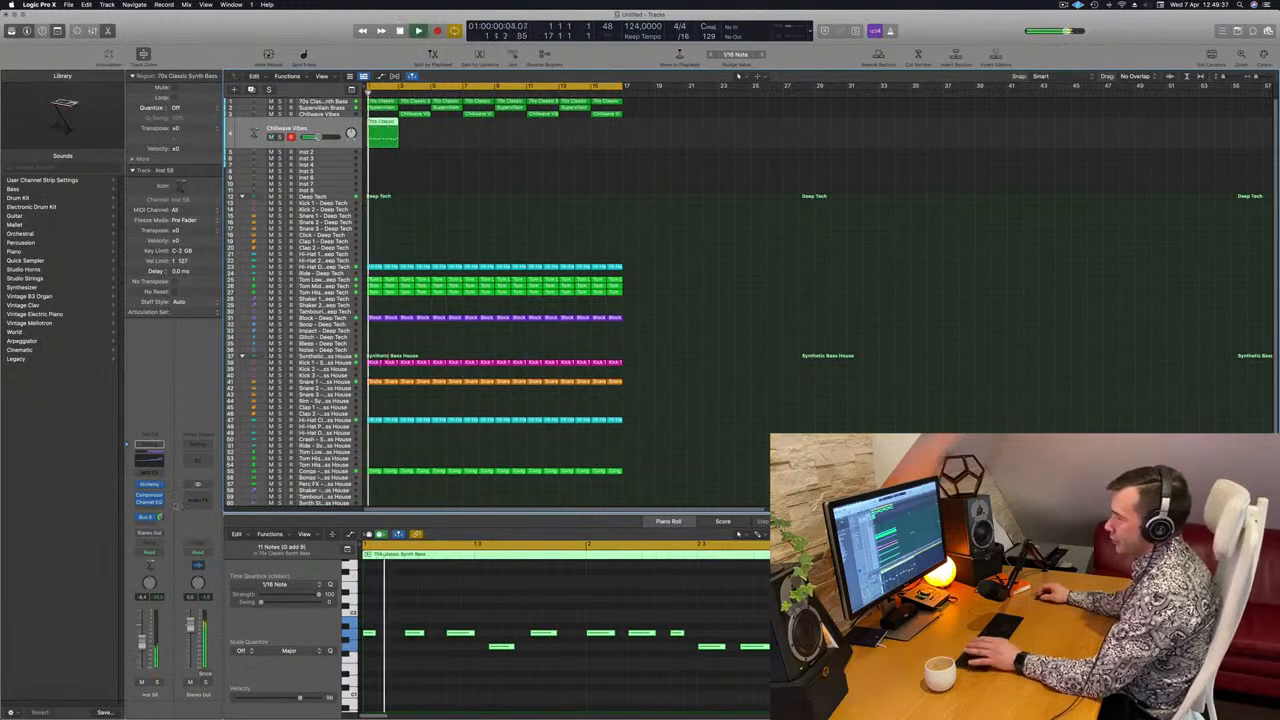
Open Alchemy on the duplicated Chillwave Vibes track and load the Sign of Life preset from the Organs category.
left_click(150, 486)
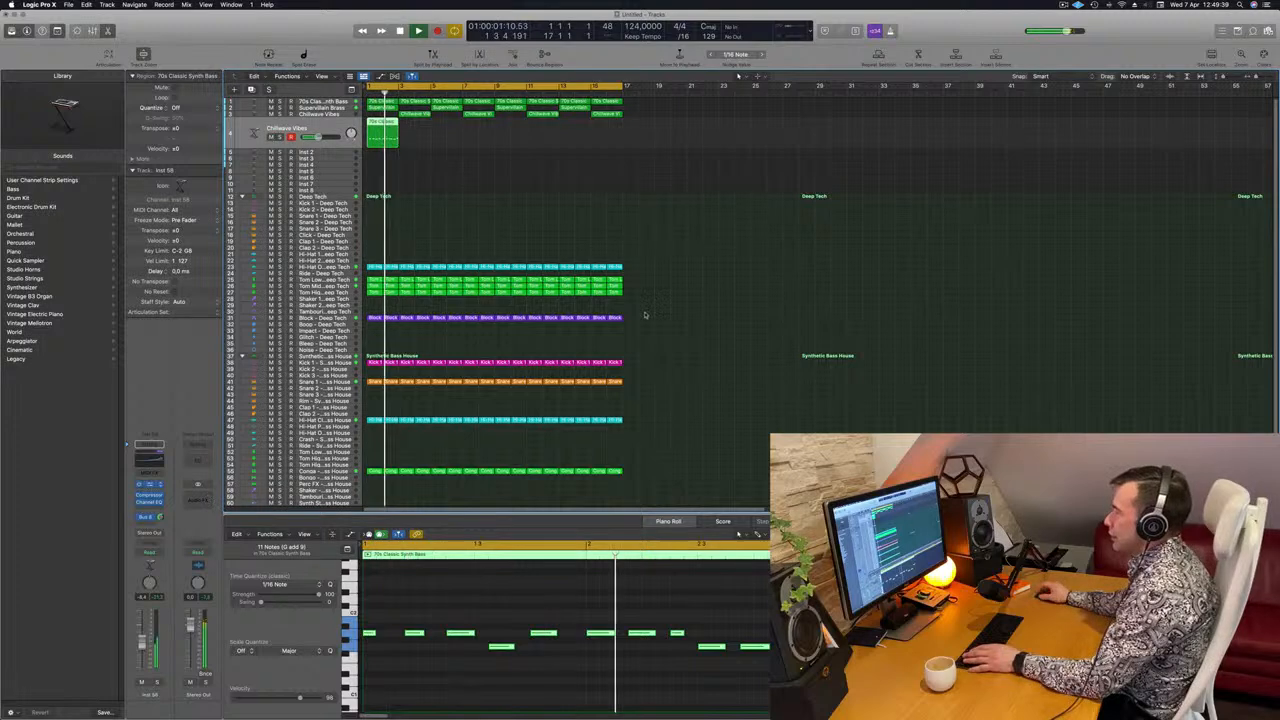
left_click_drag(688, 143, 918, 158)
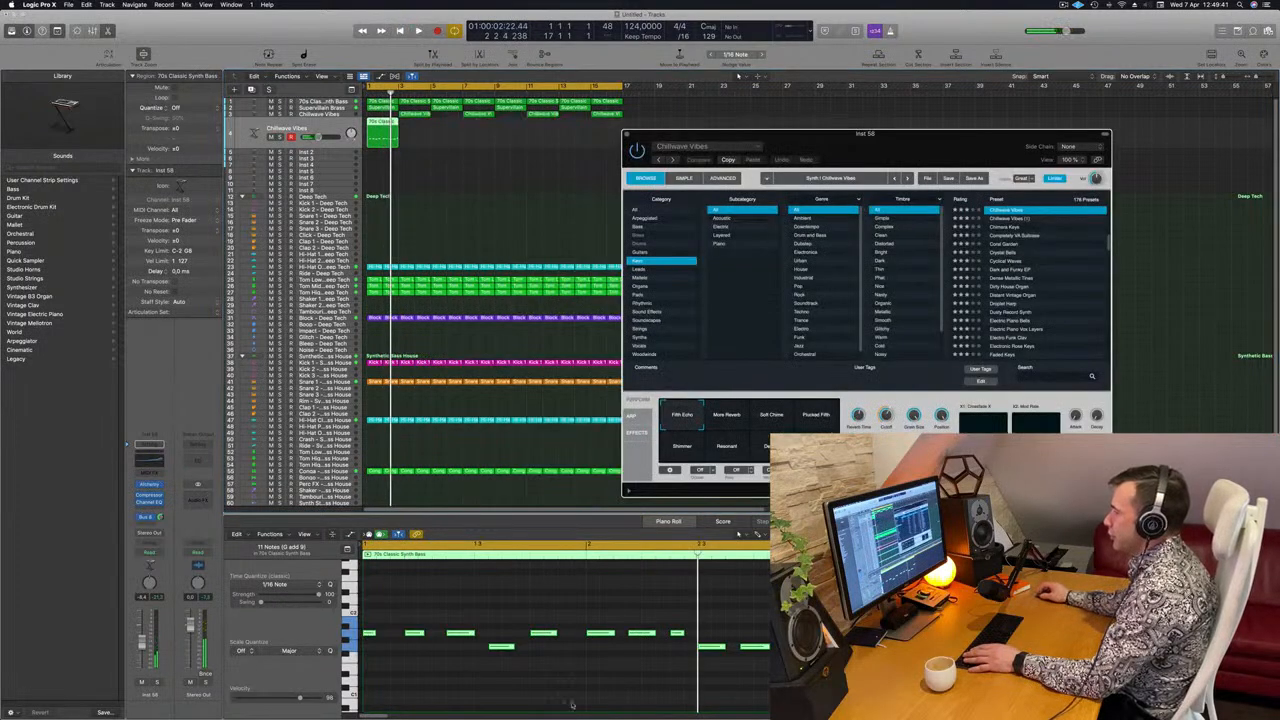
left_click(494, 617)
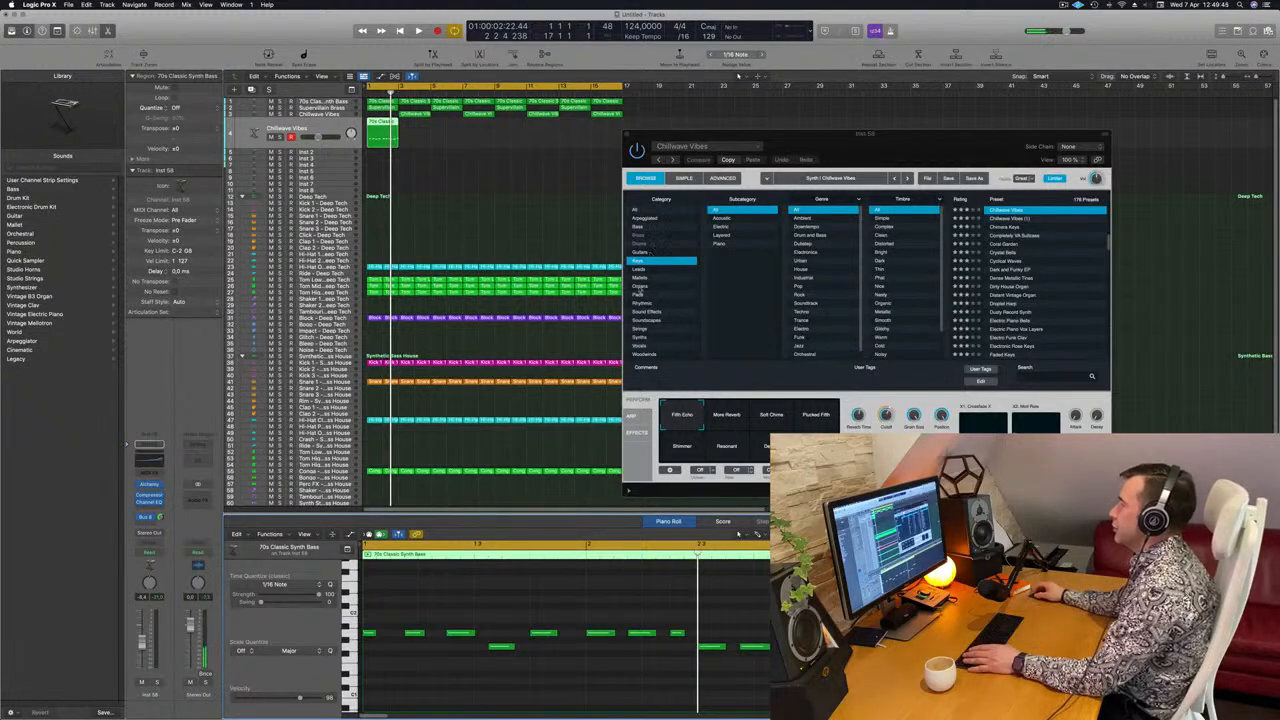
left_click(640, 287)
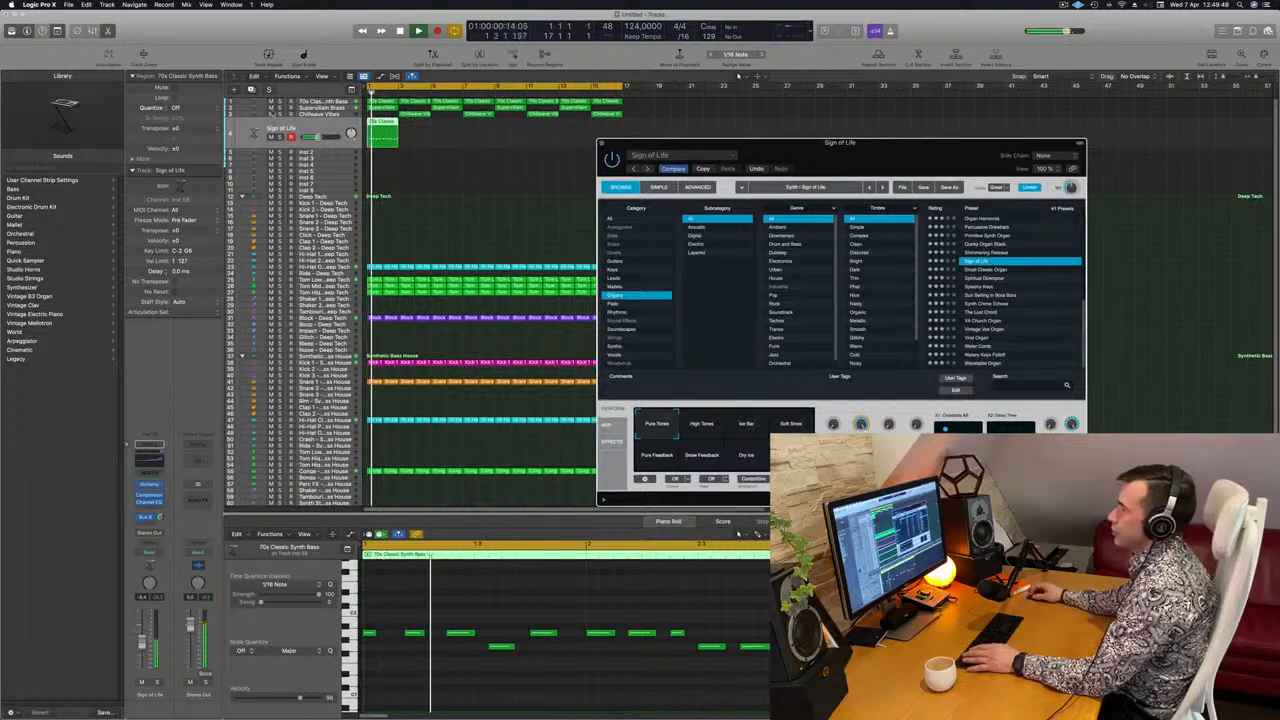
Audition the Sign of Life track soloed and within the full mix from the start of the loop.
left_click(280, 138)
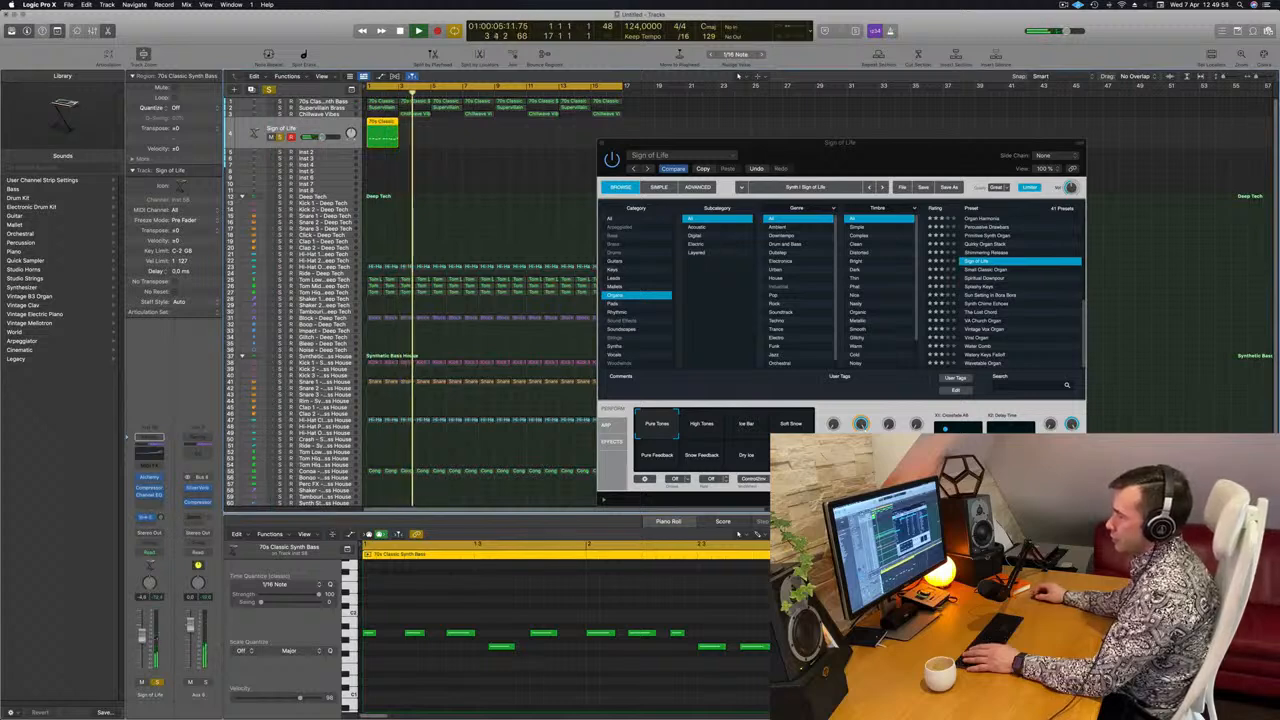
key("Return")
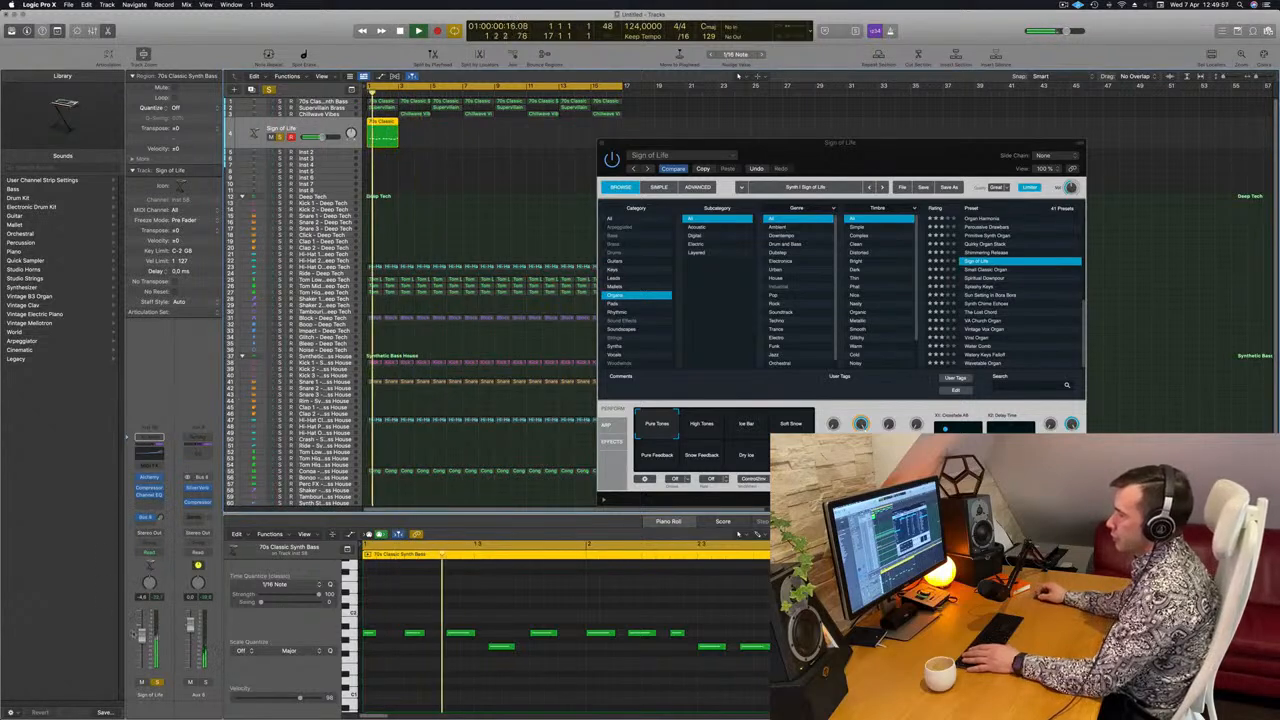
key("Return")
left_click(157, 683)
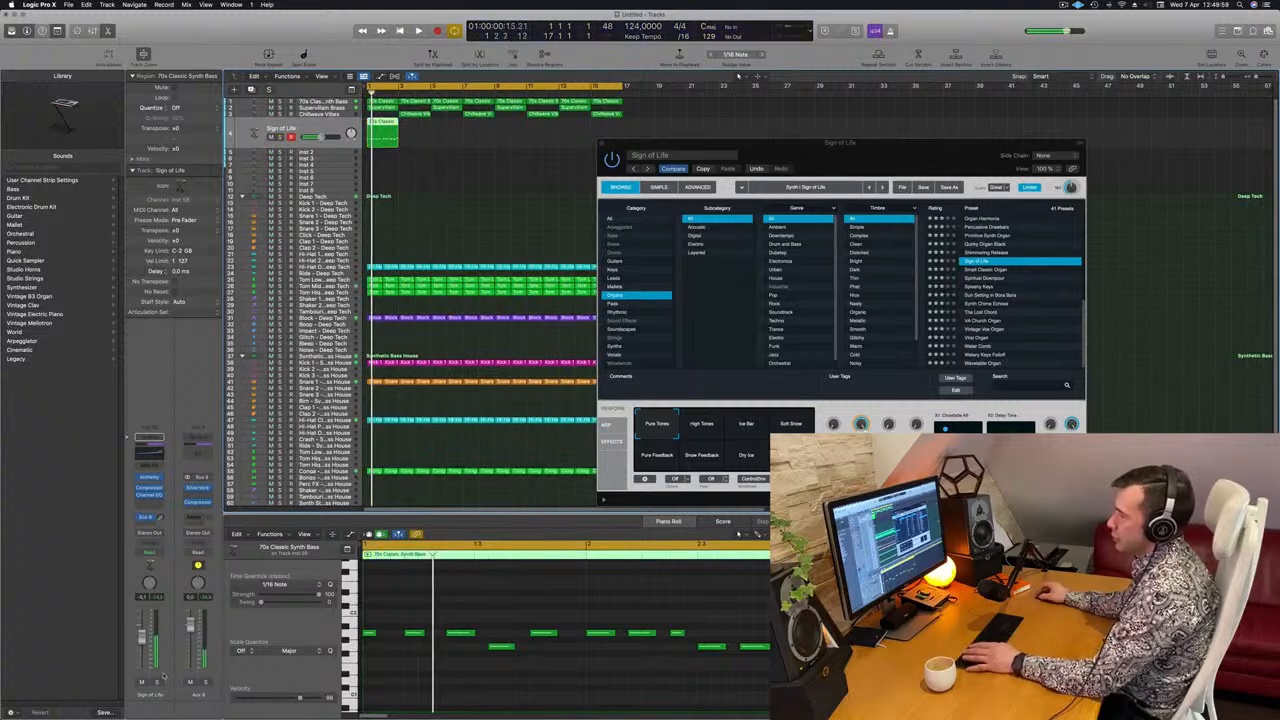
key("Return")
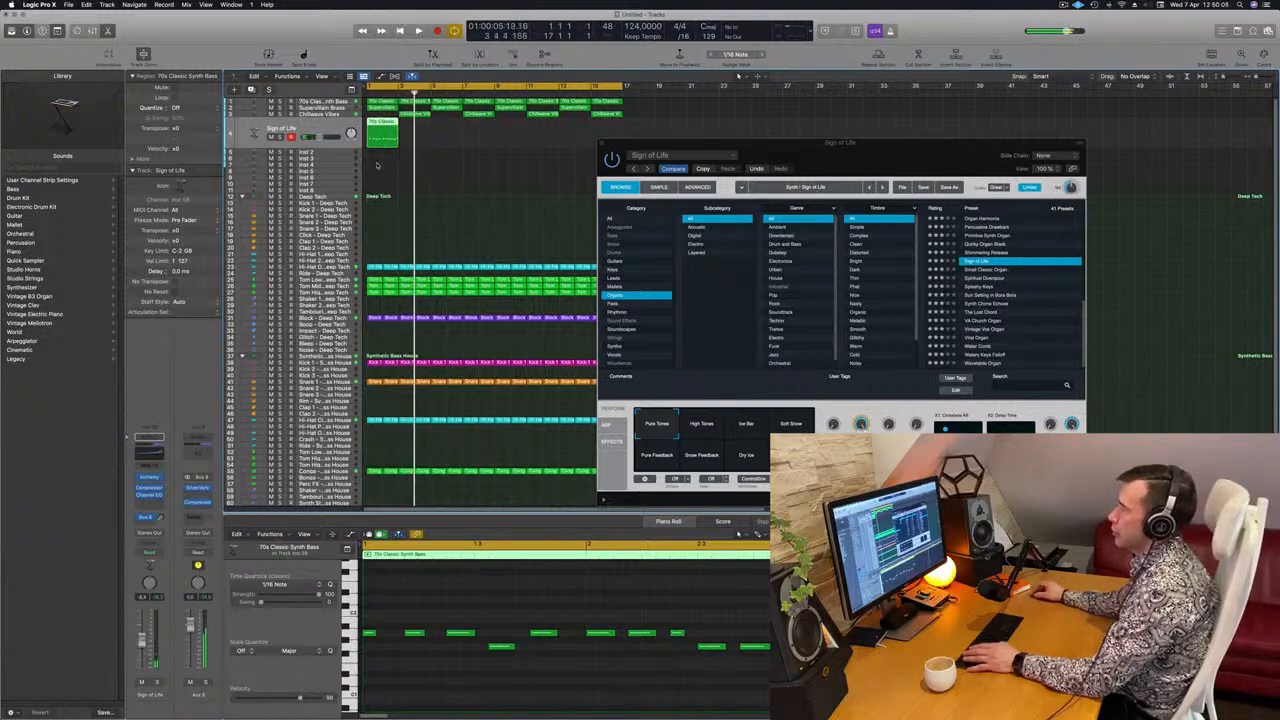
Repeat the 70s Classic Synth Bass region on the Sign of Life track until it fills all 16 bars.
key("super+r")
key("super+r")
key("super+r")
key("super+r")
key("super+r")
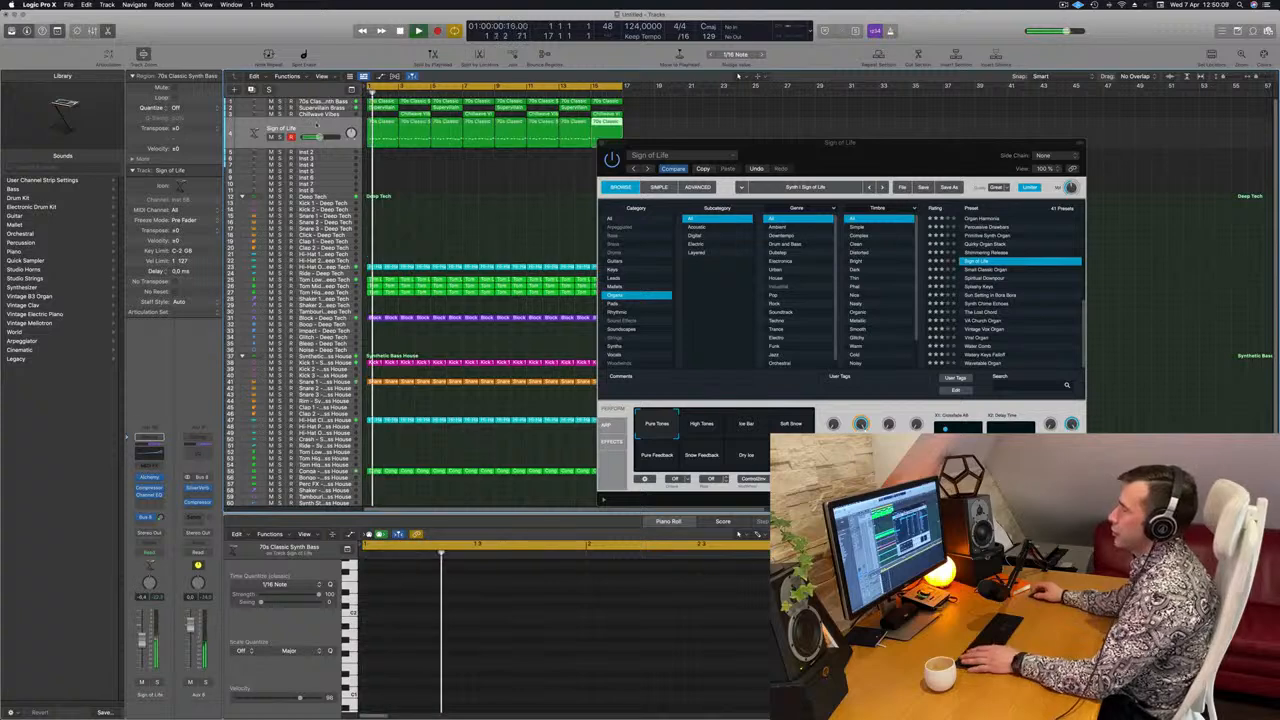
Compare the mix with and without the Sign of Life track by toggling its solo and mute during playback.
left_click(317, 125)
key("s")
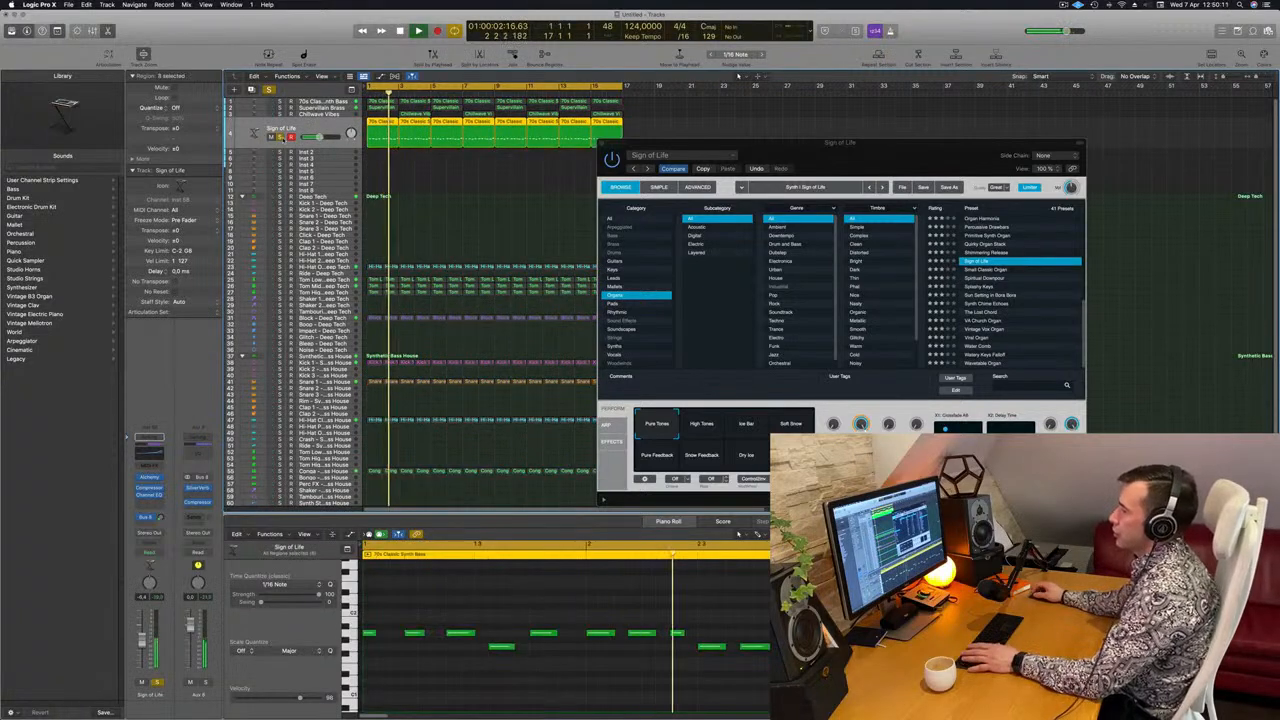
key("s")
key("Return")
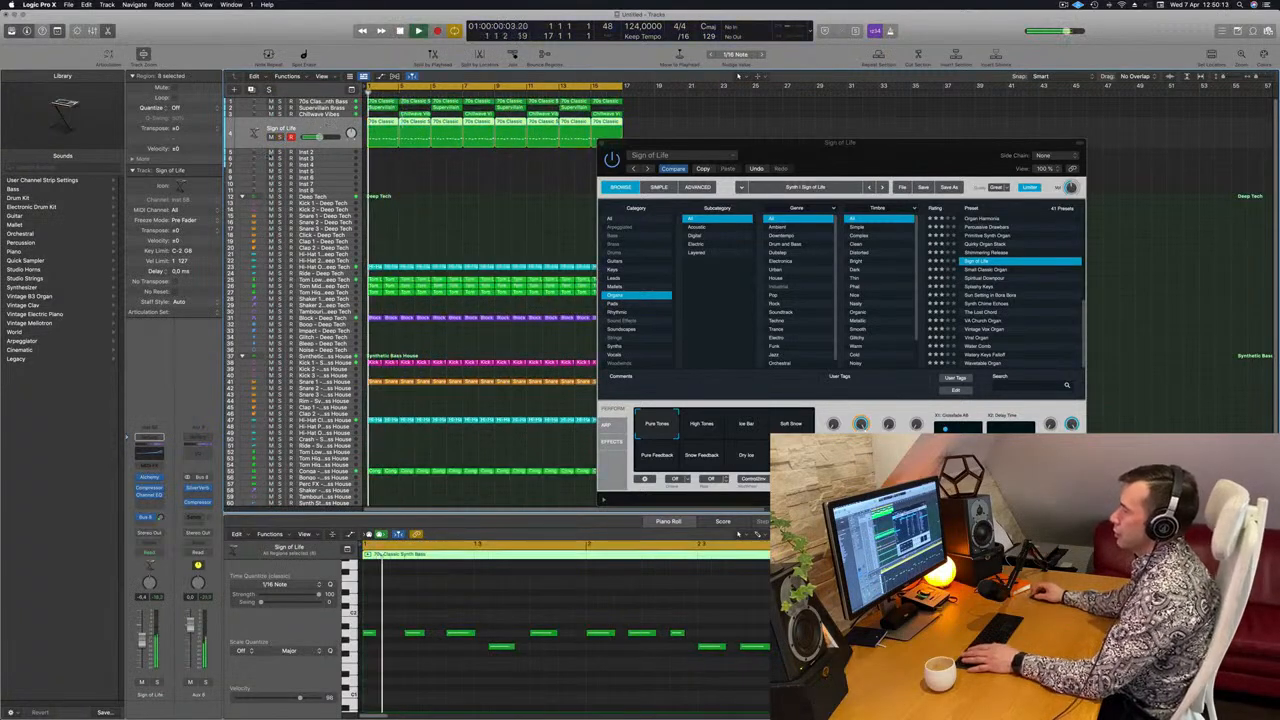
left_click(141, 682)
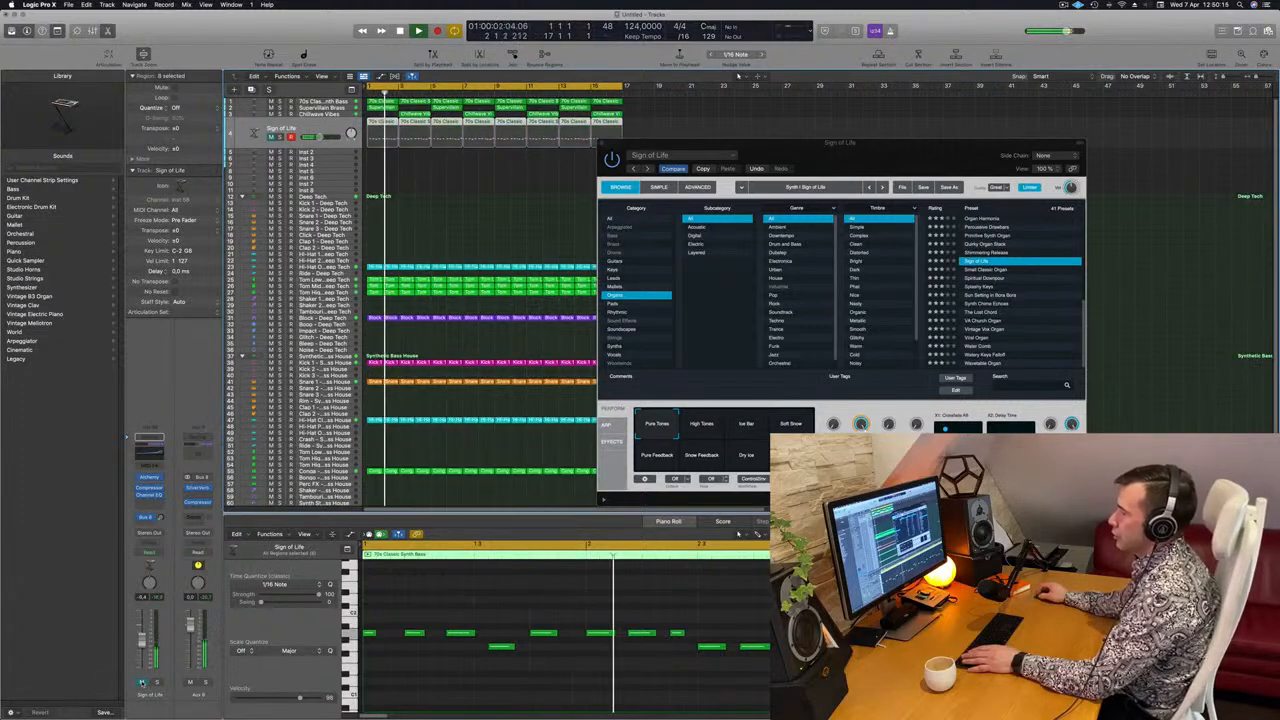
left_click(141, 682)
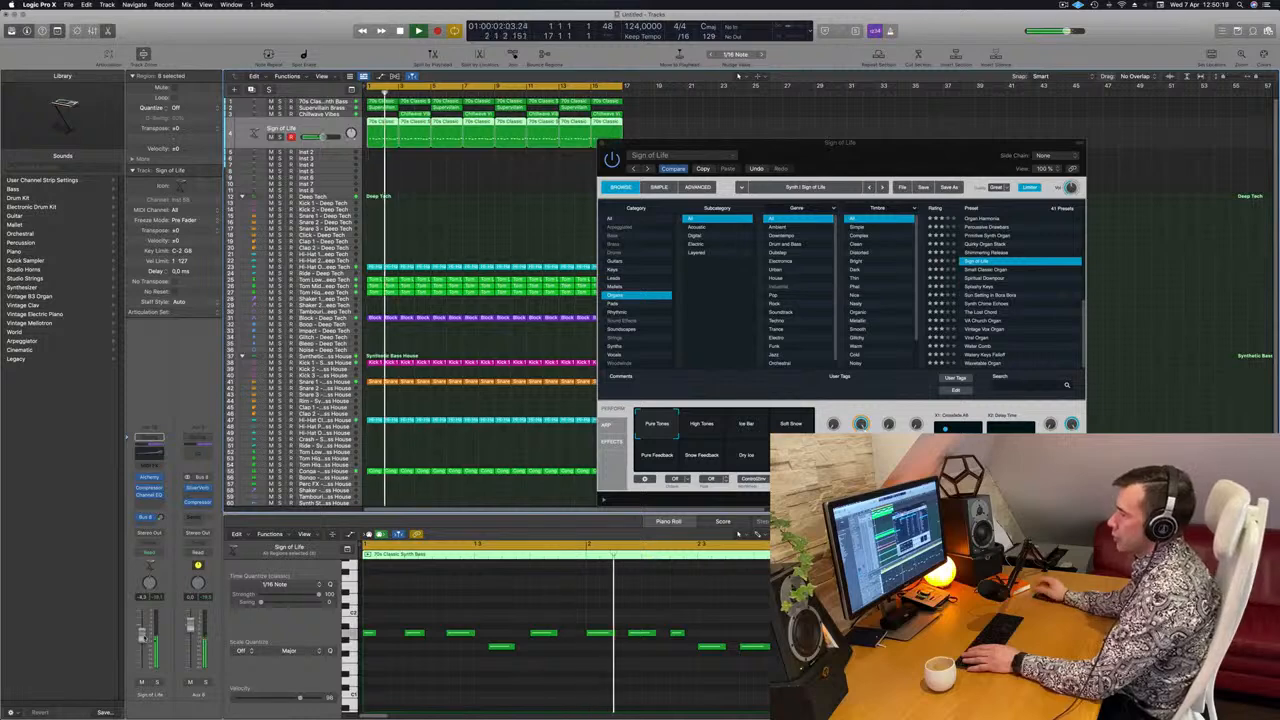
left_click(155, 682)
left_click(155, 682)
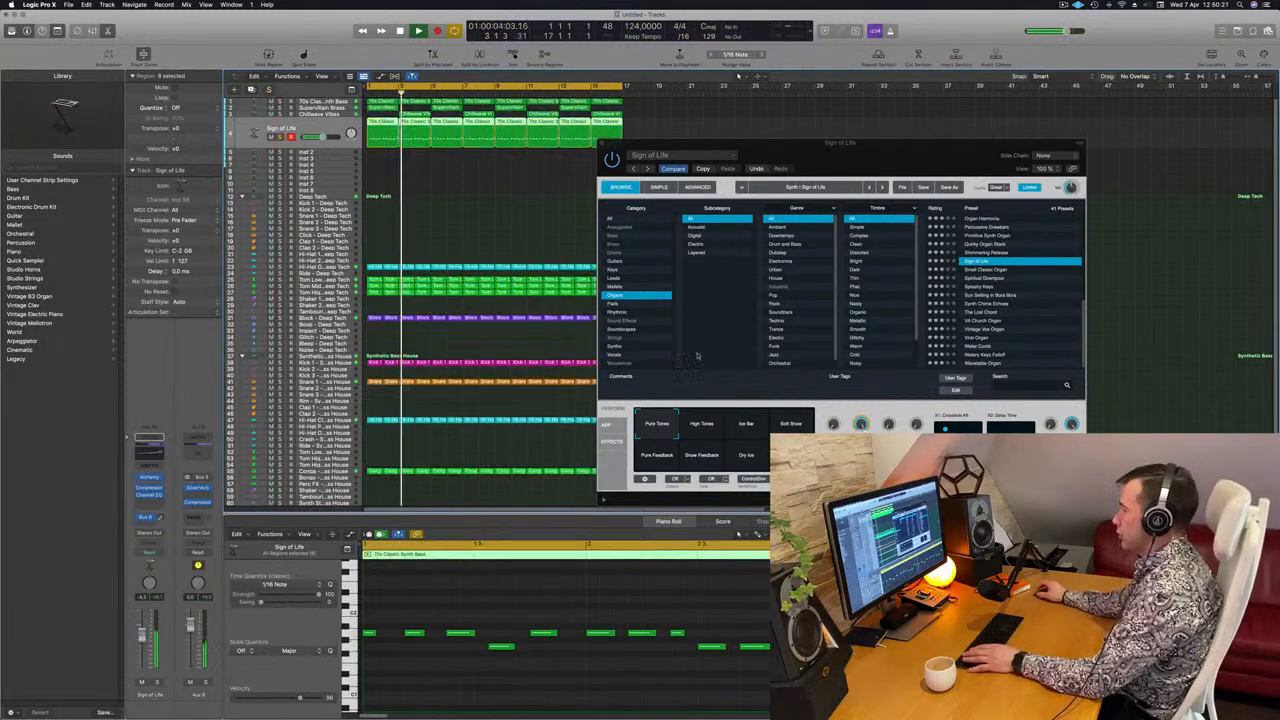
key("Return")
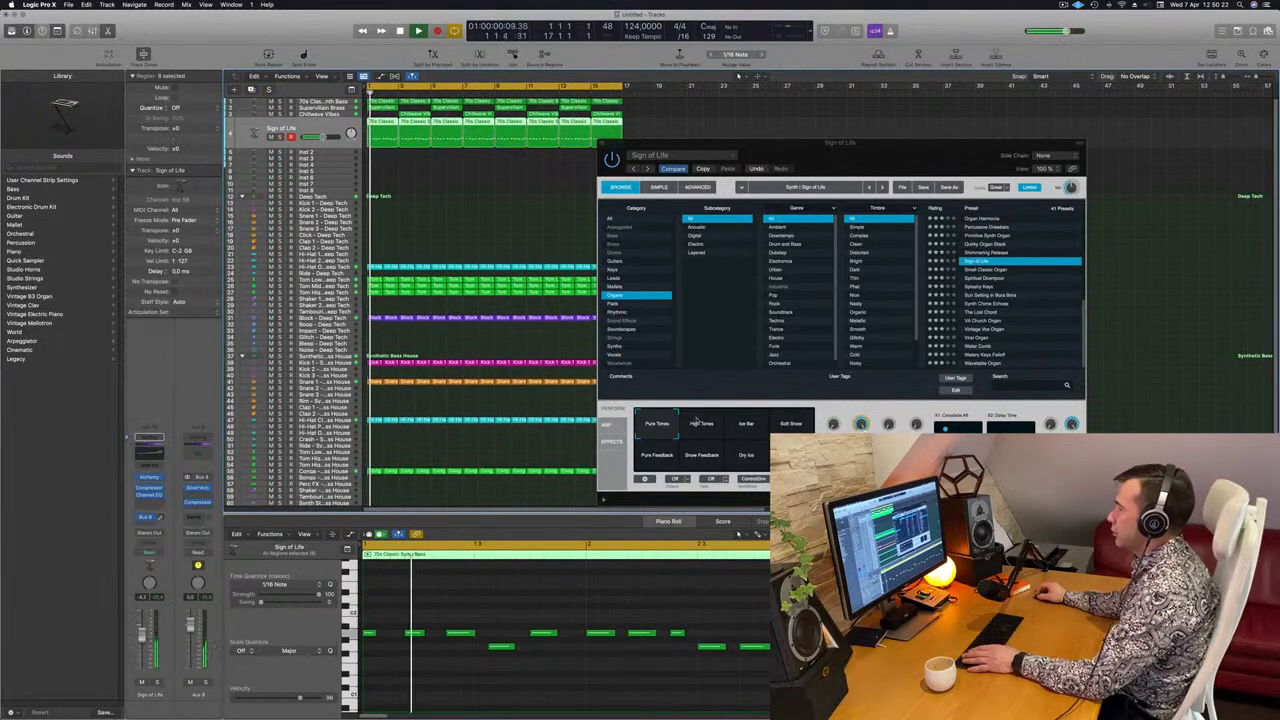
Switch Sign of Life's Alchemy performance snapshot to High Tones and audition it soloed and in the mix.
left_click(701, 426)
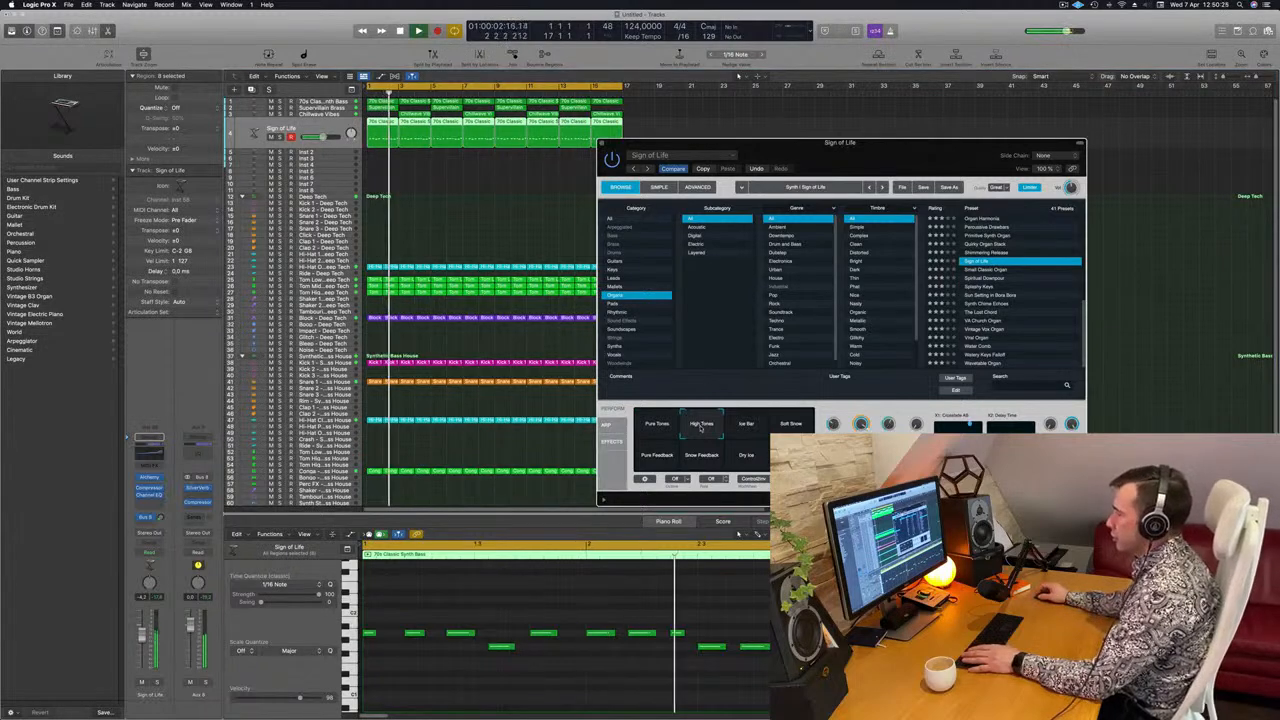
key("Return")
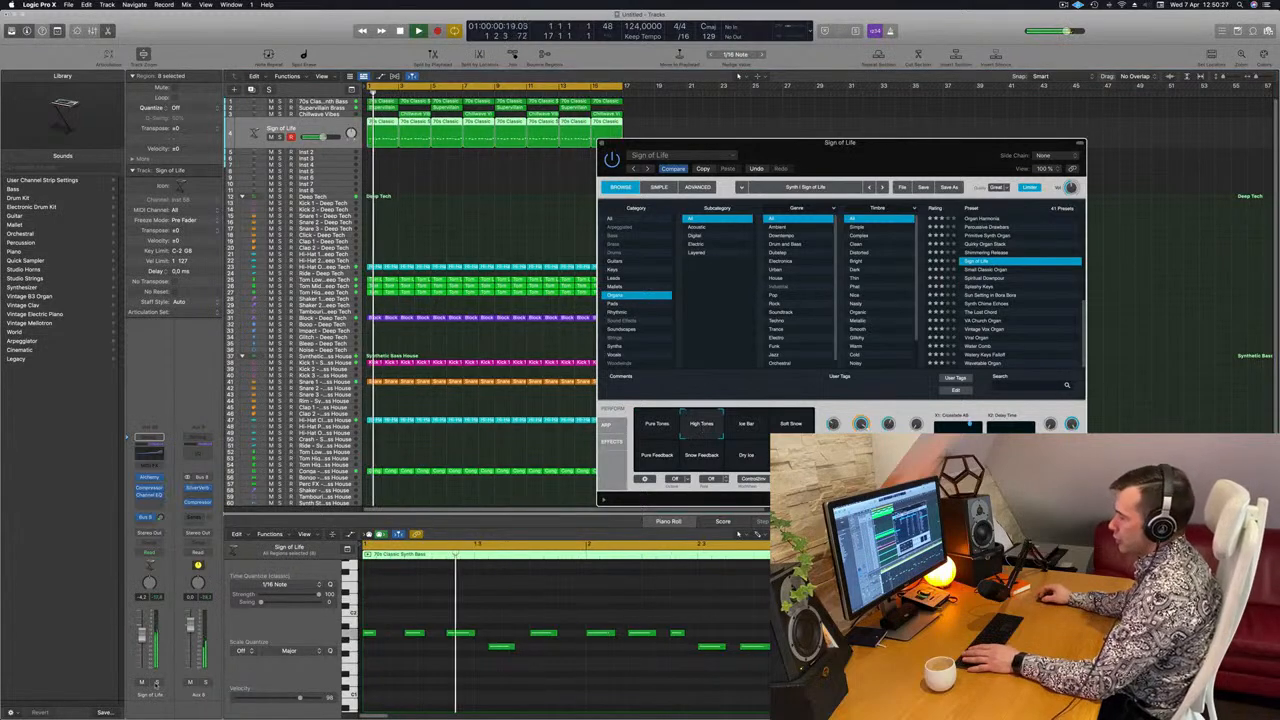
key("Return")
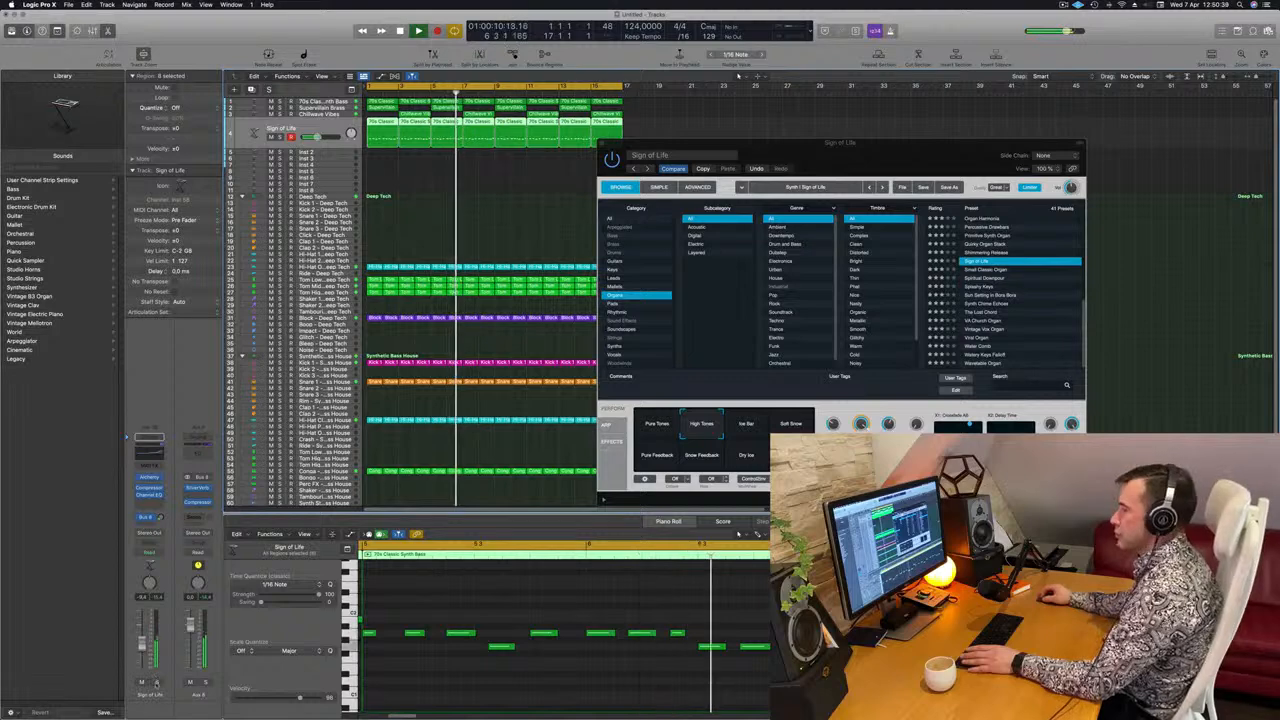
key("s")
key("s")
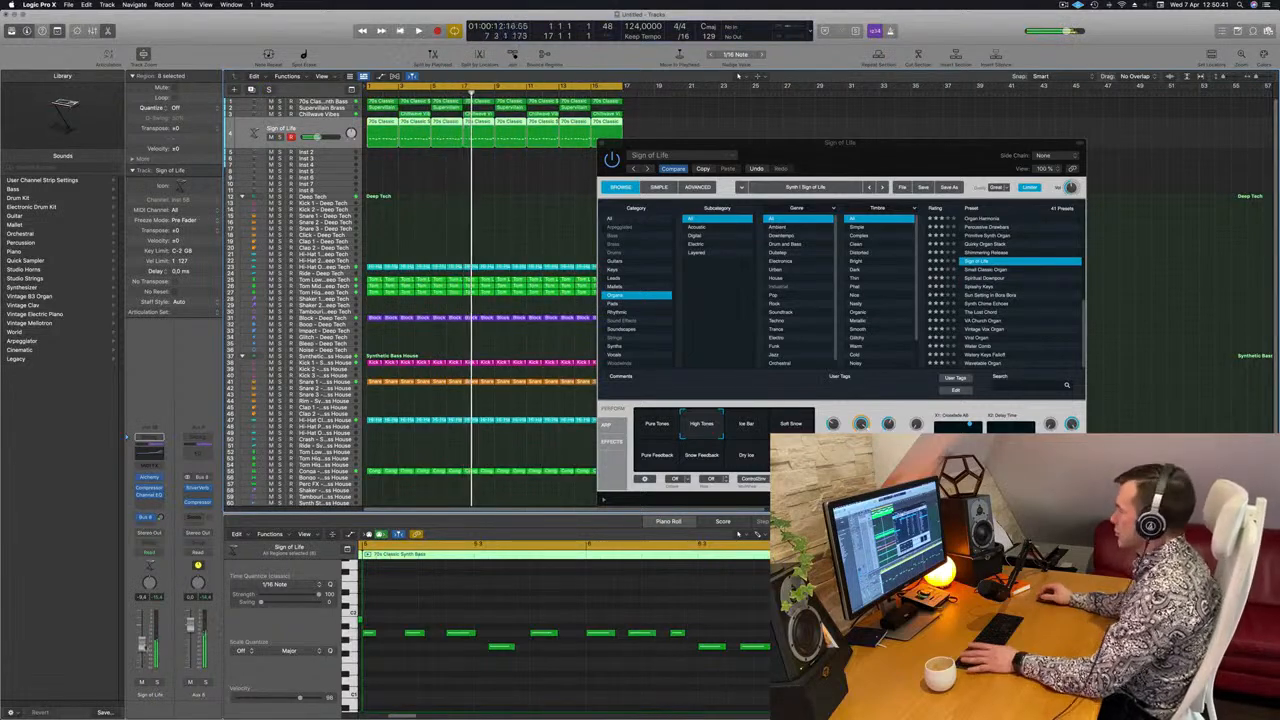
key("Return")
Recall the default on Sign of Life's Channel EQ and apply a low cut at 98.5 Hz, 12 dB/Oct, Q 0.93.
left_click_drag(926, 162, 856, 182)
left_click(154, 458)
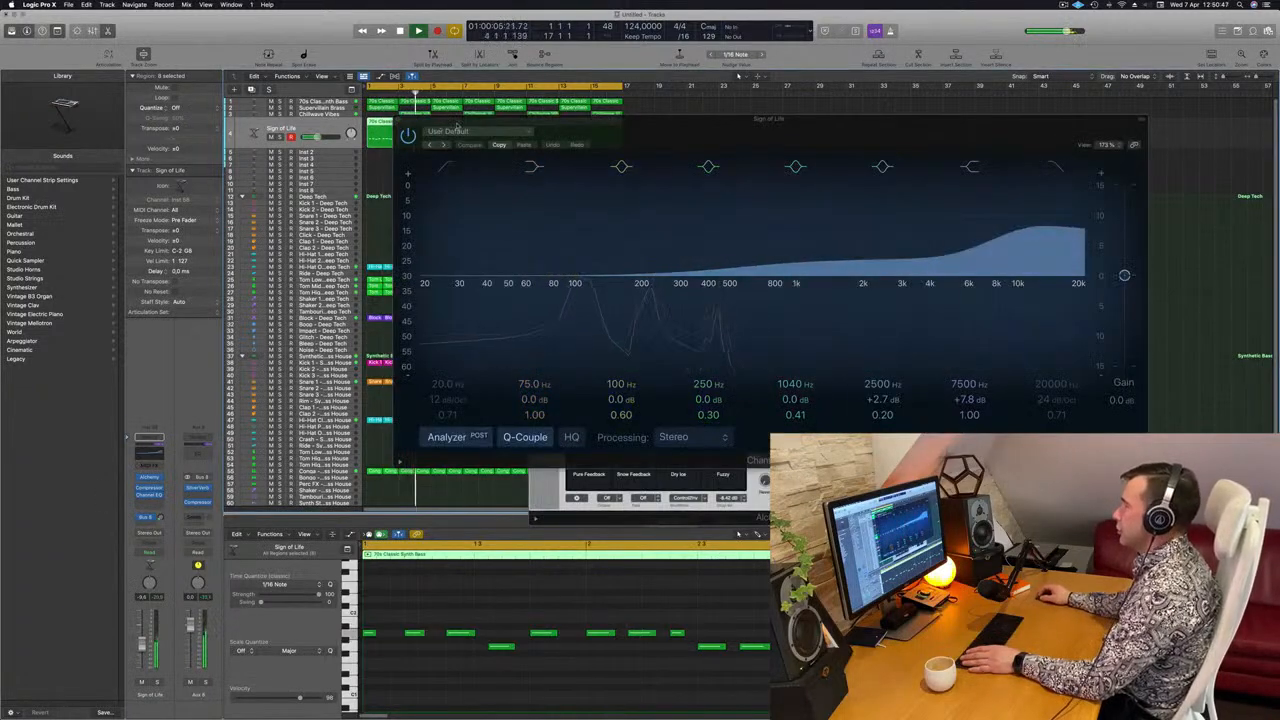
left_click(452, 131)
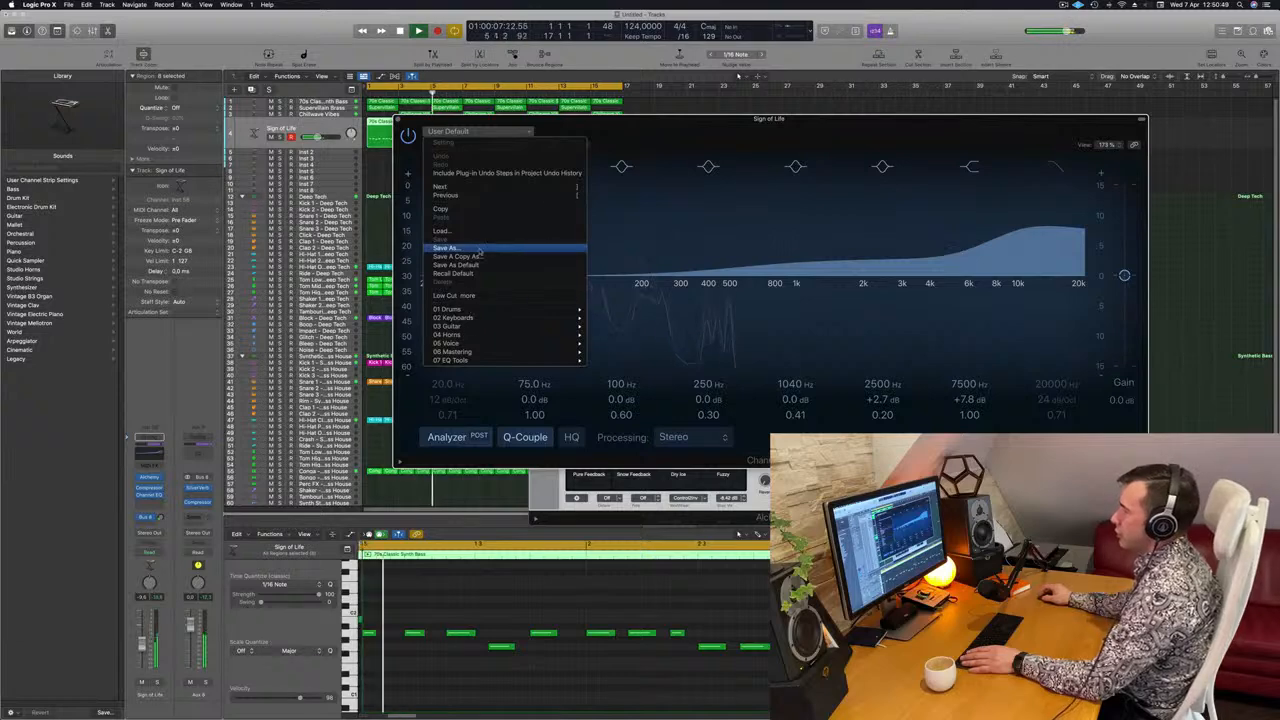
left_click(455, 273)
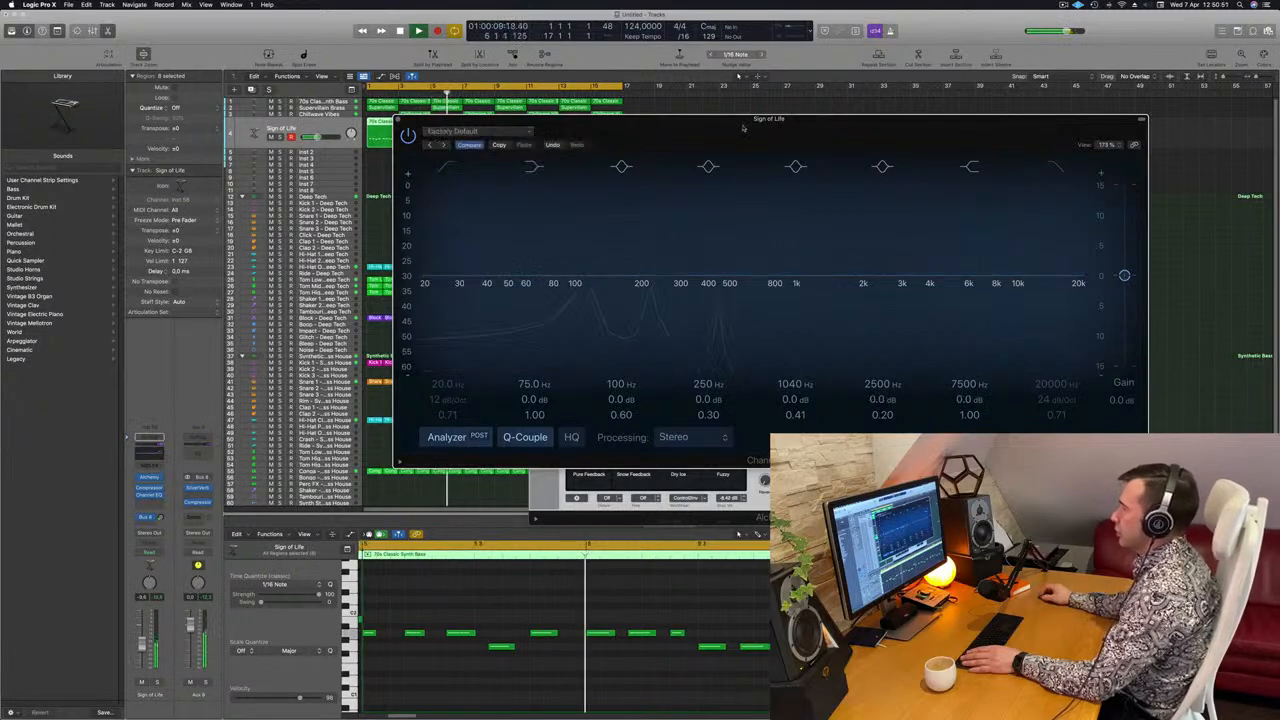
mouse_move(660, 132)
left_mouse_down()
mouse_move(710, 123)
mouse_move(642, 126)
left_mouse_up()
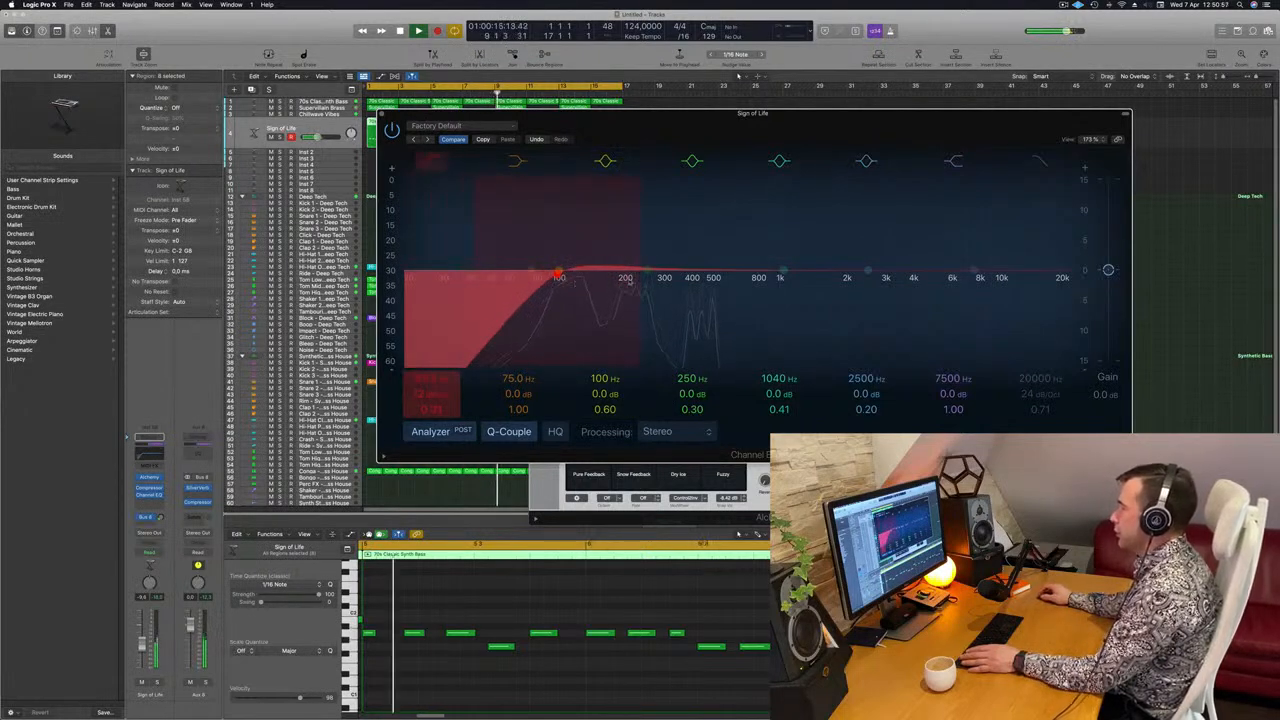
left_click(476, 170)
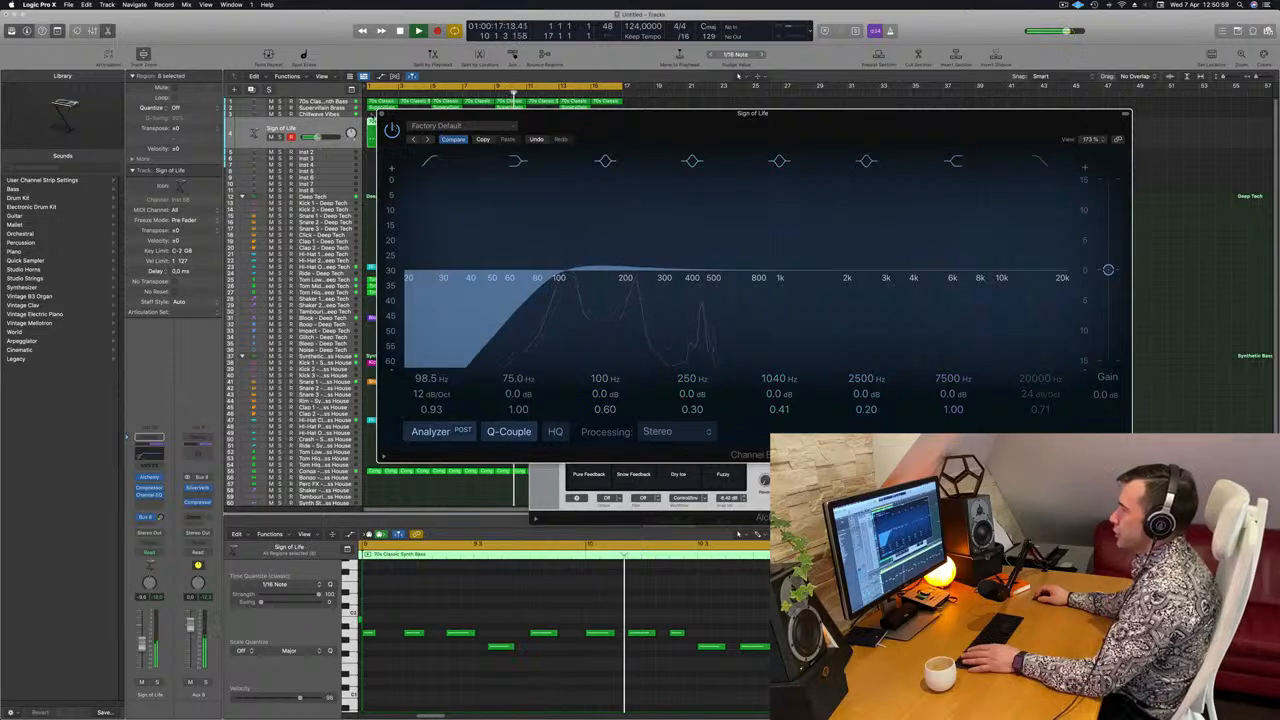
left_click(380, 114)
Audition Sign of Life soloed together with the 70s Classic Synth Bass and Synthetic Bass House Kick 1, and clear all solos.
left_click(157, 683)
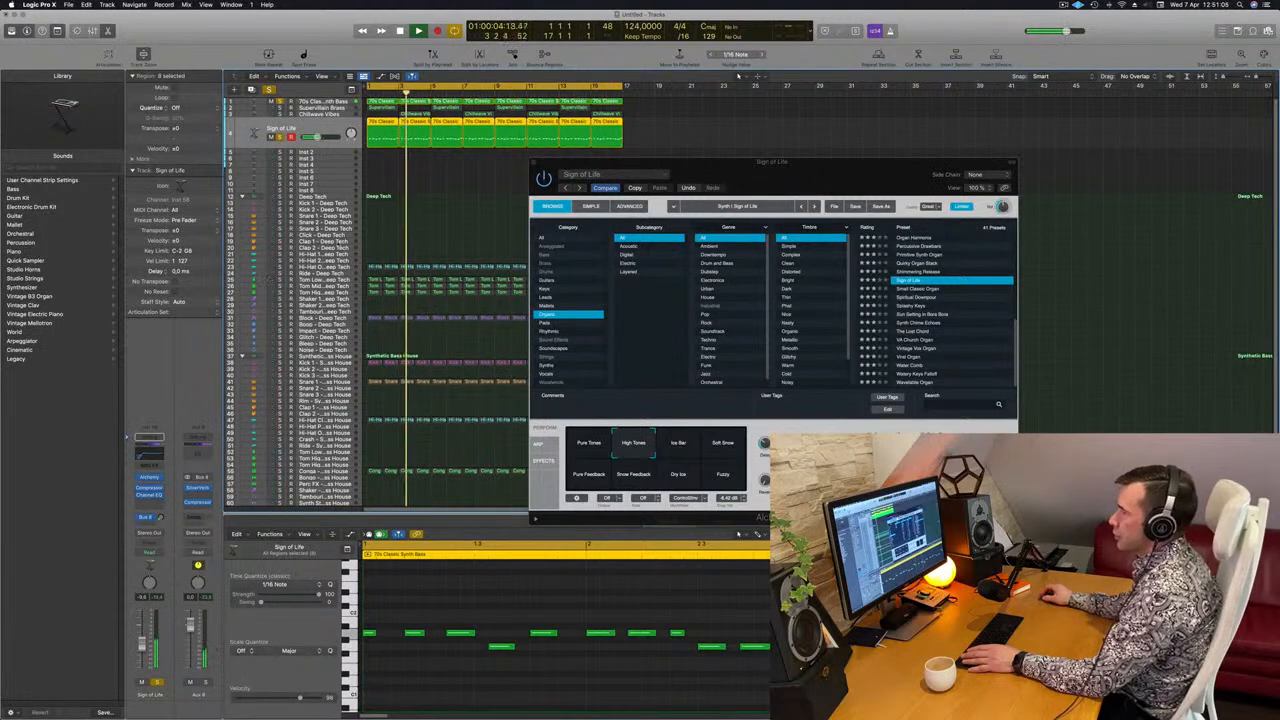
left_click_drag(760, 161, 1013, 140)
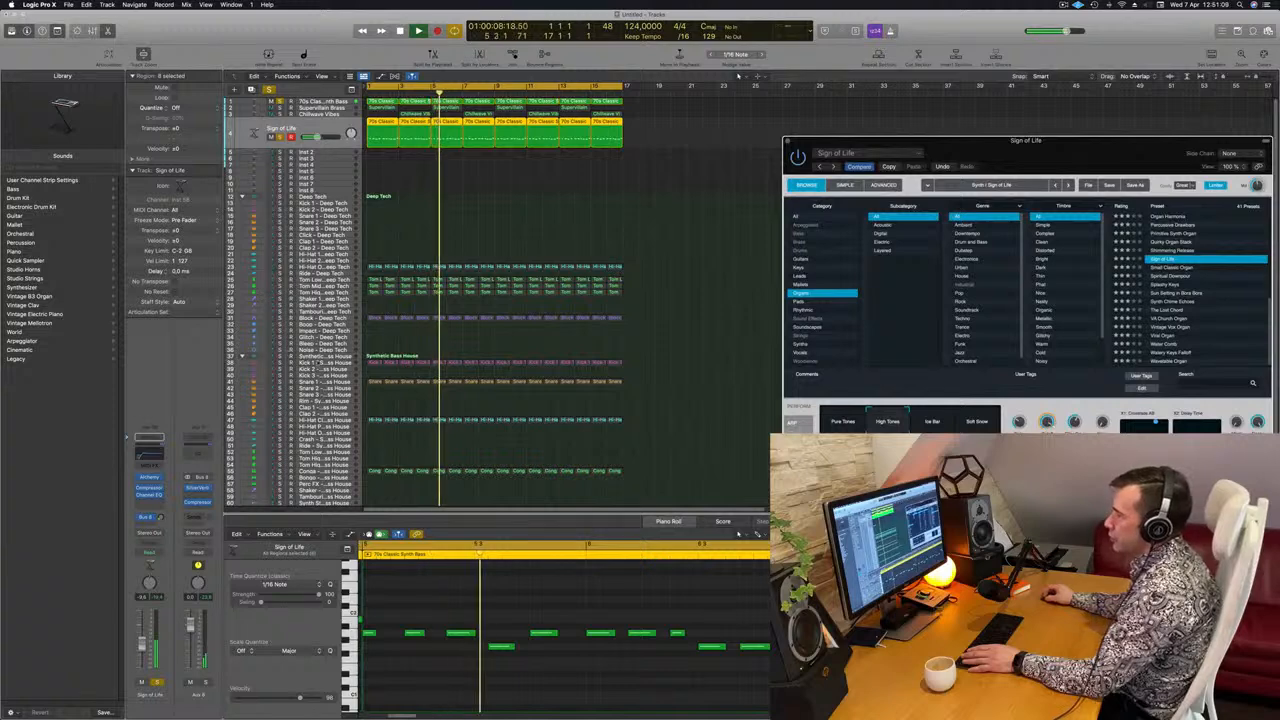
left_click(280, 363)
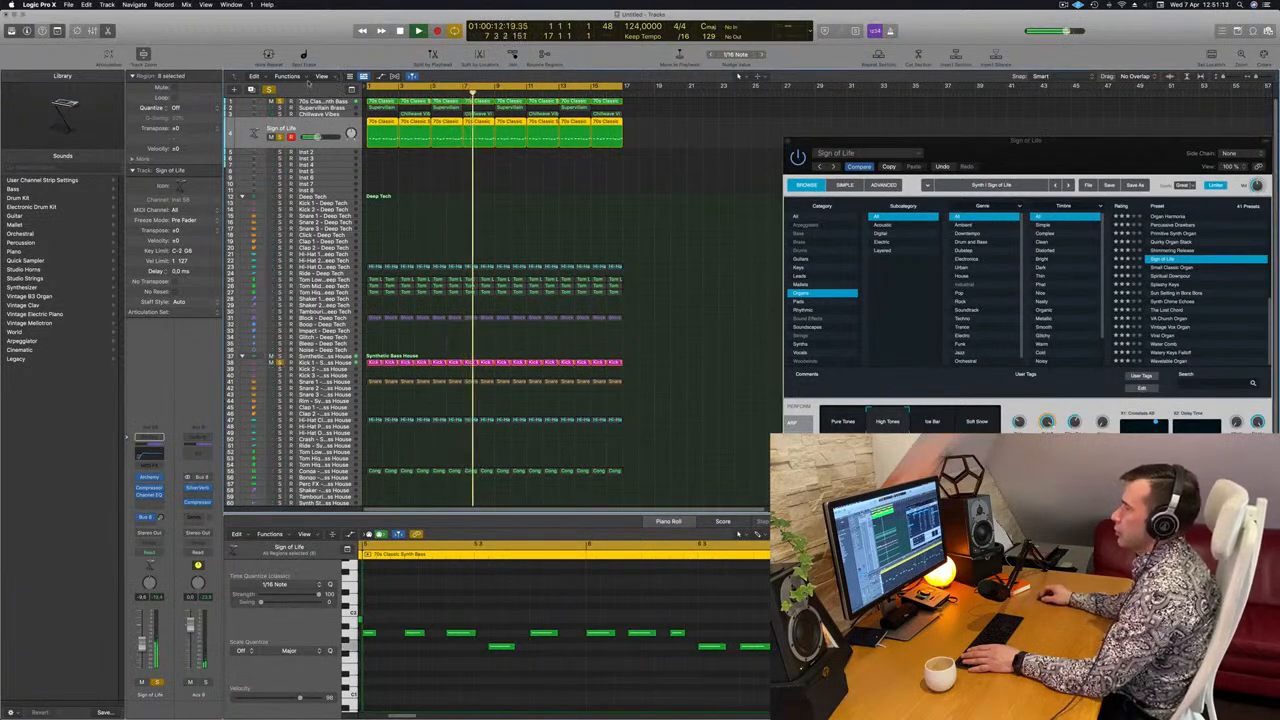
left_click(268, 89)
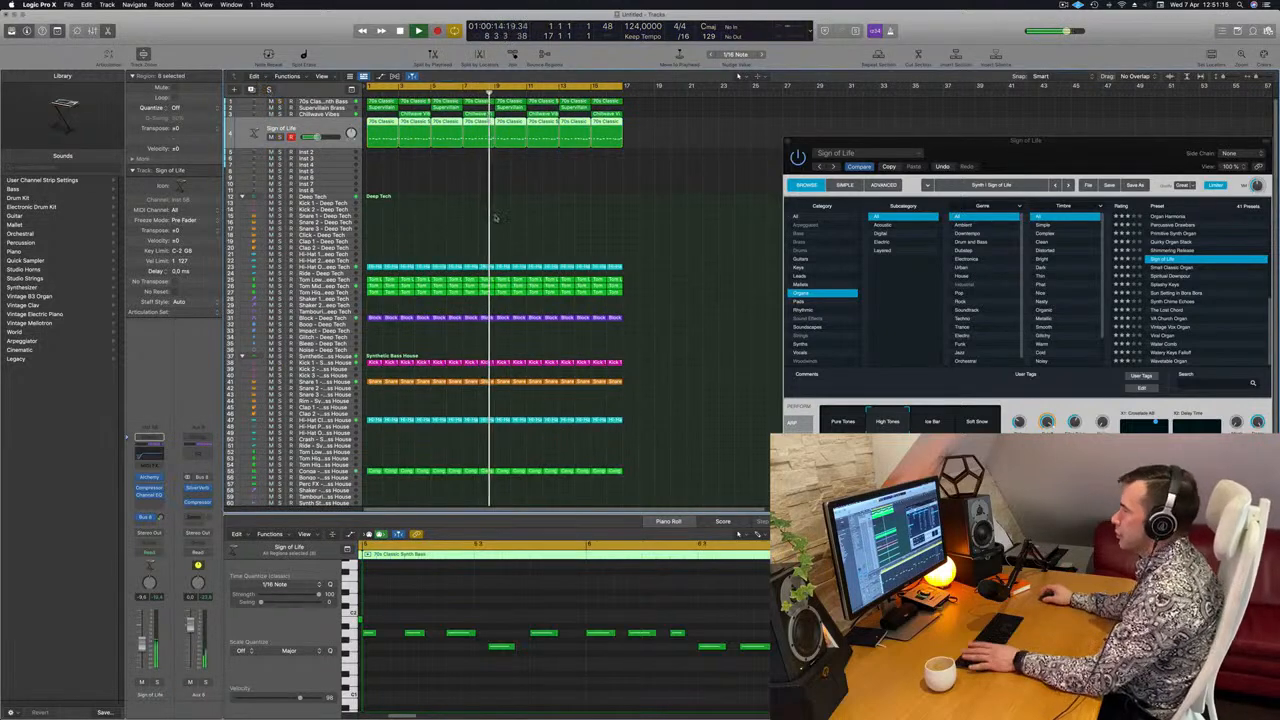
Hide the plug-in windows, and select the original Chillwave Vibes track with no regions selected while playing the loop.
left_click_drag(817, 139, 708, 84)
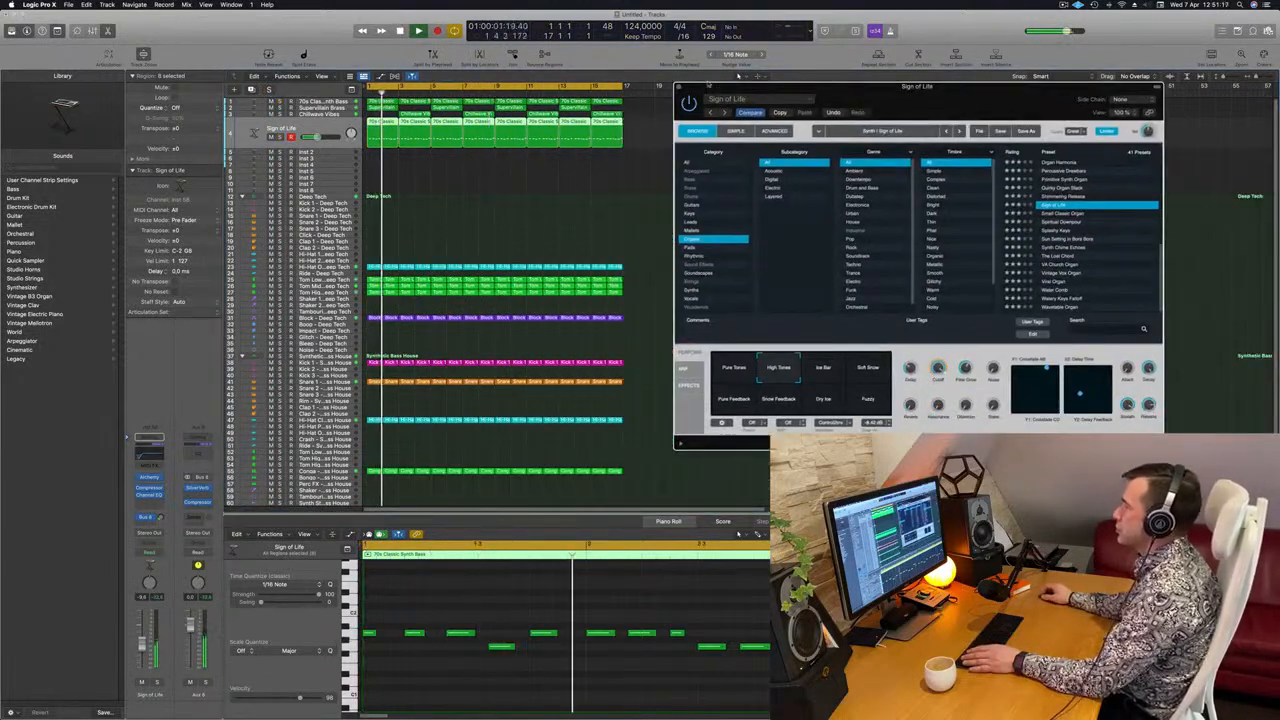
key("v")
scroll(620, 197, "up", 2)
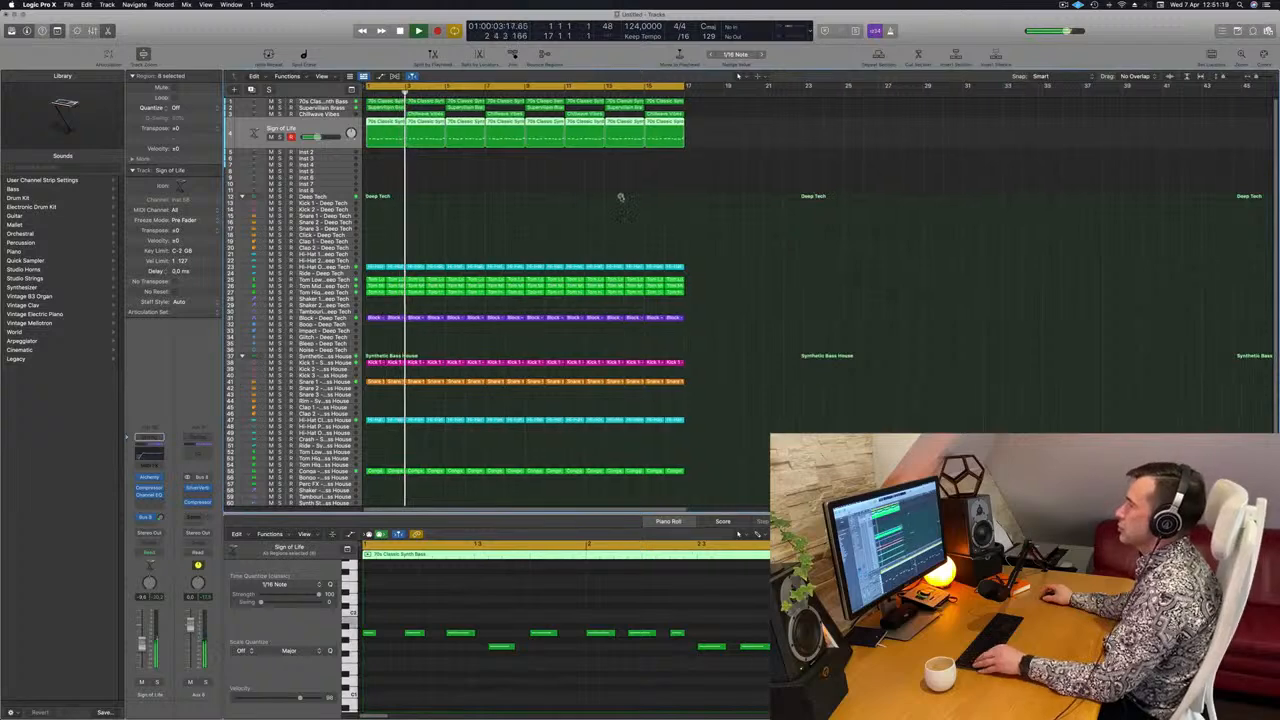
scroll(608, 197, "up", 1)
scroll(592, 197, "down", 3)
left_click(320, 114)
key("space")
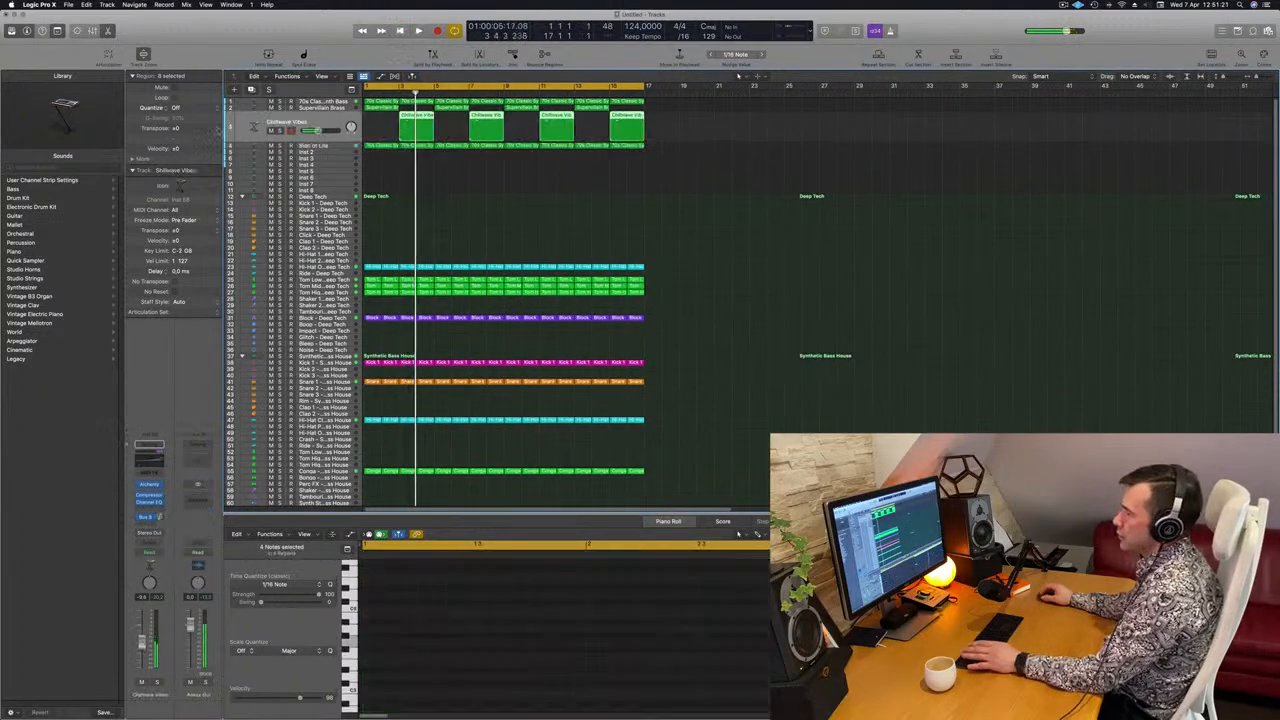
key("space")
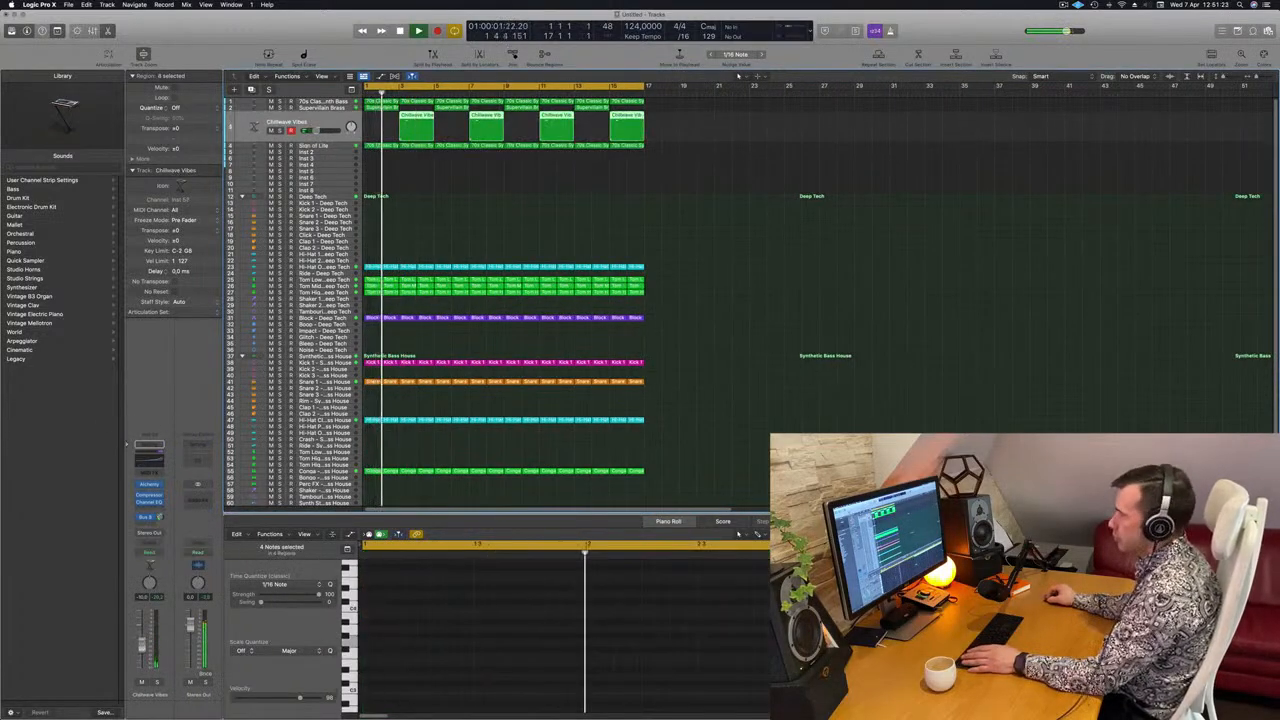
left_click(471, 203)
scroll(569, 237, "up", 1)
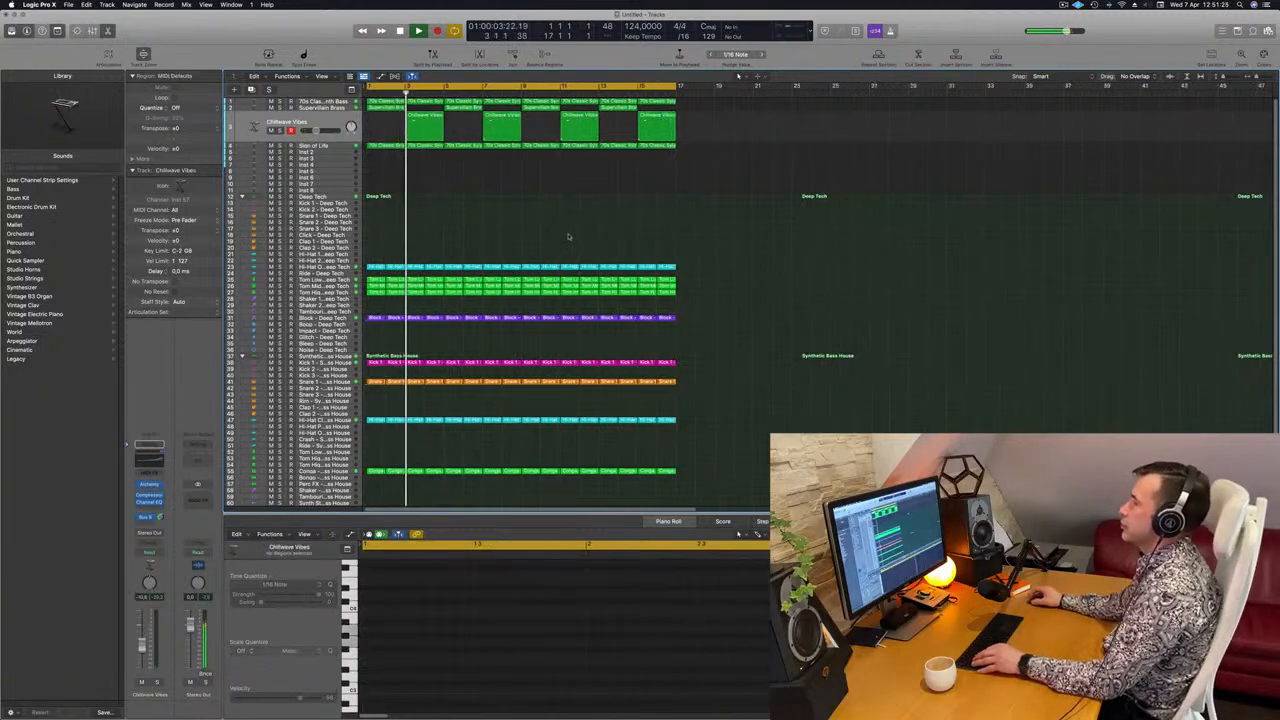
scroll(569, 237, "up", 1)
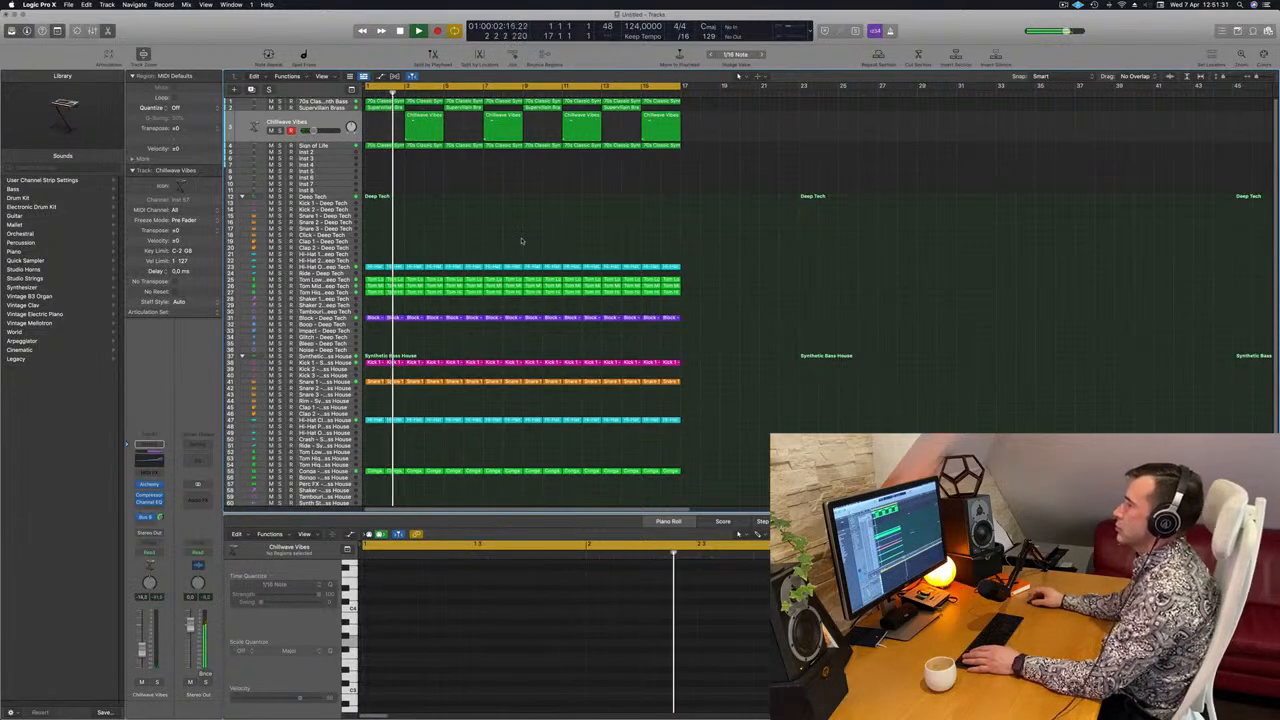
scroll(575, 237, "down", 1)
scroll(615, 243, "up", 1)
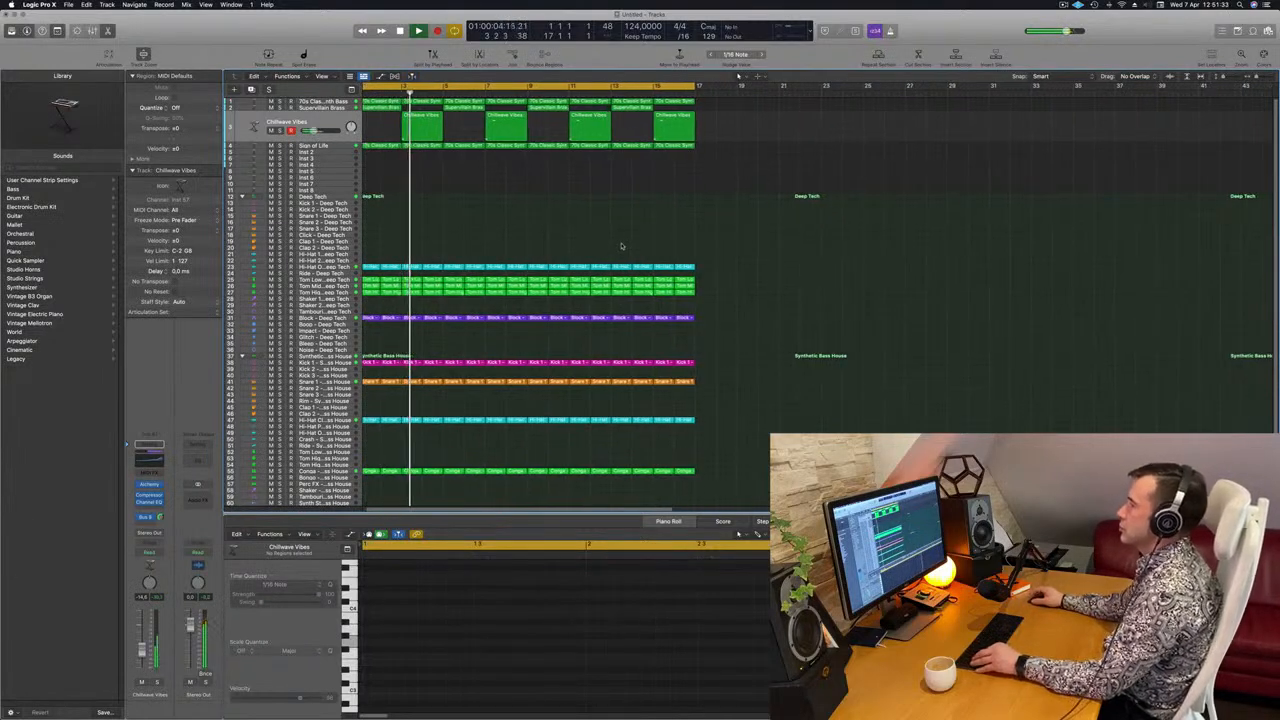
Play the loop from the start and select the empty Inst 2 track.
scroll(600, 238, "down", 3)
key("Return")
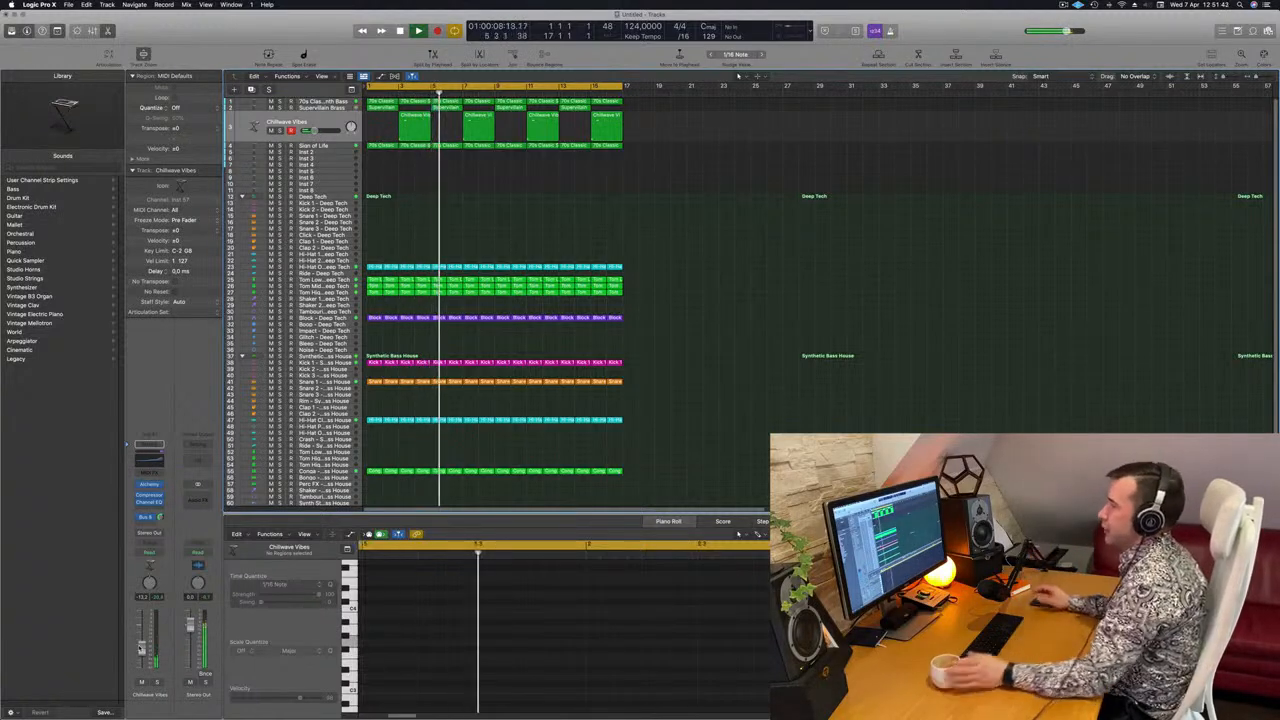
key("Return")
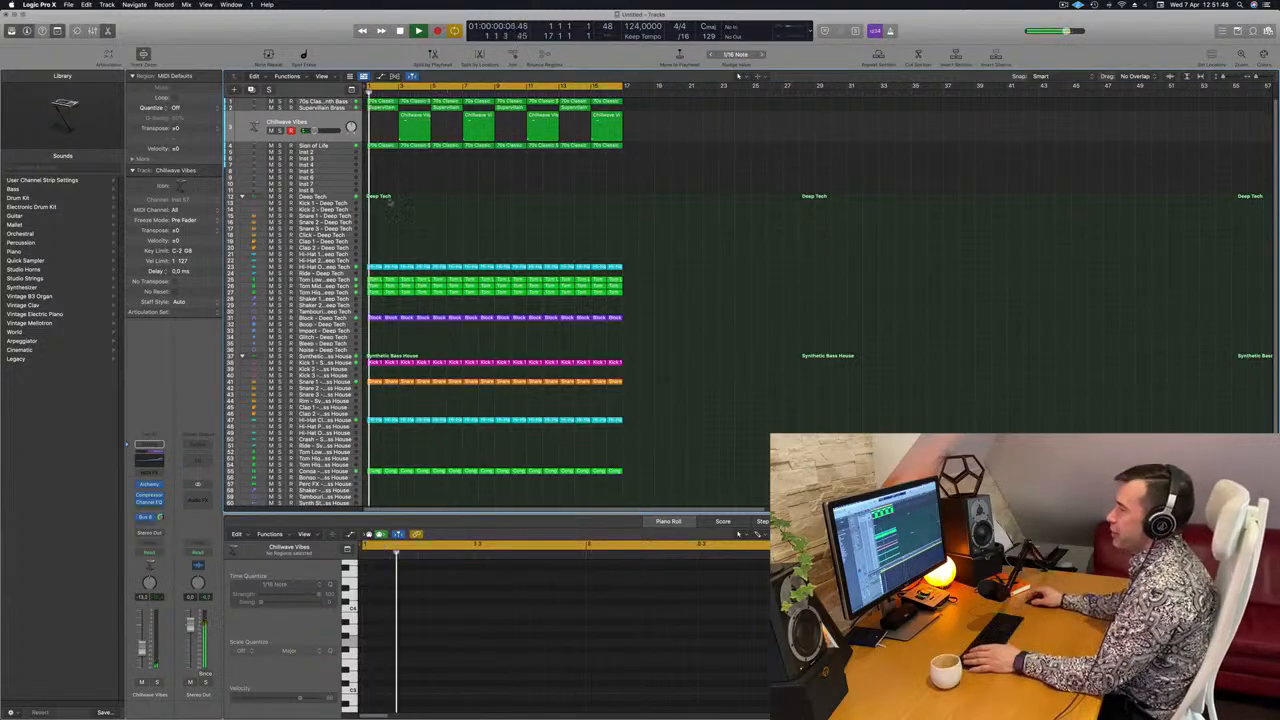
left_click(348, 151)
key("Return")
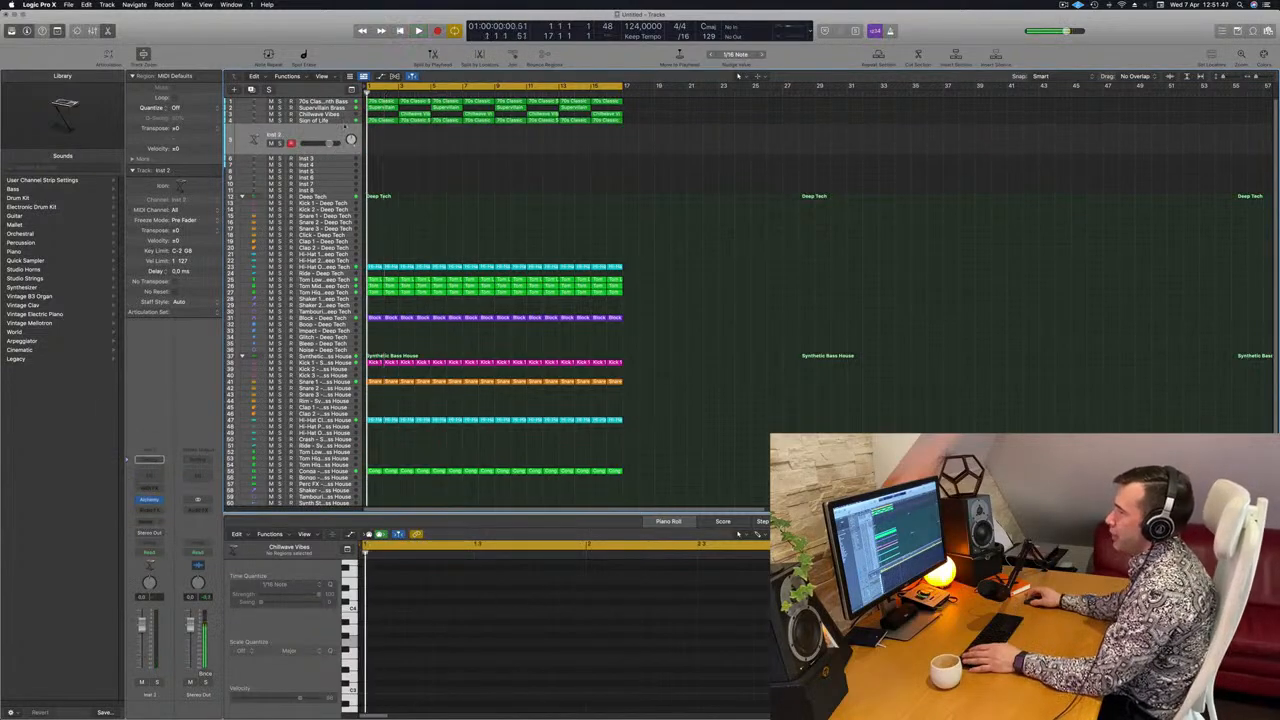
Duplicate the Supervillain Brass track with its settings, leave all solos cleared, and place the copy directly below Sign of Life.
left_click(346, 109)
key("space")
key("space")
left_click(270, 90)
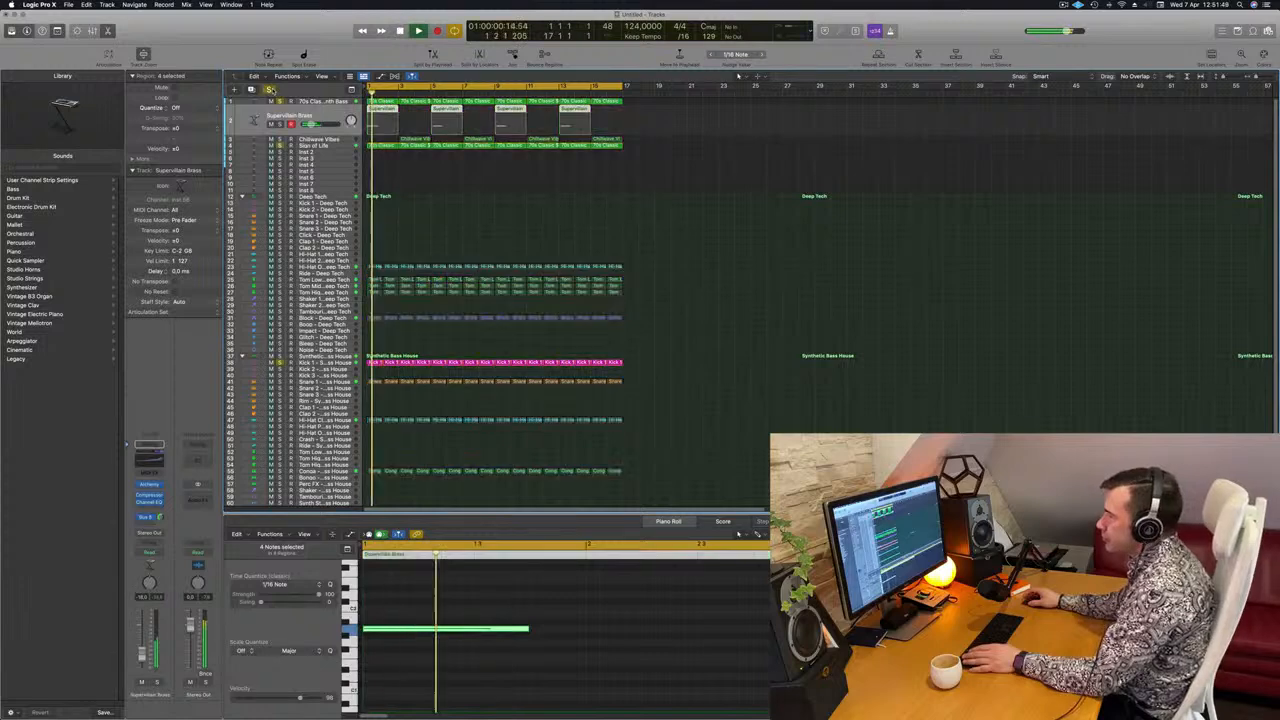
left_click(270, 90)
key("Return")
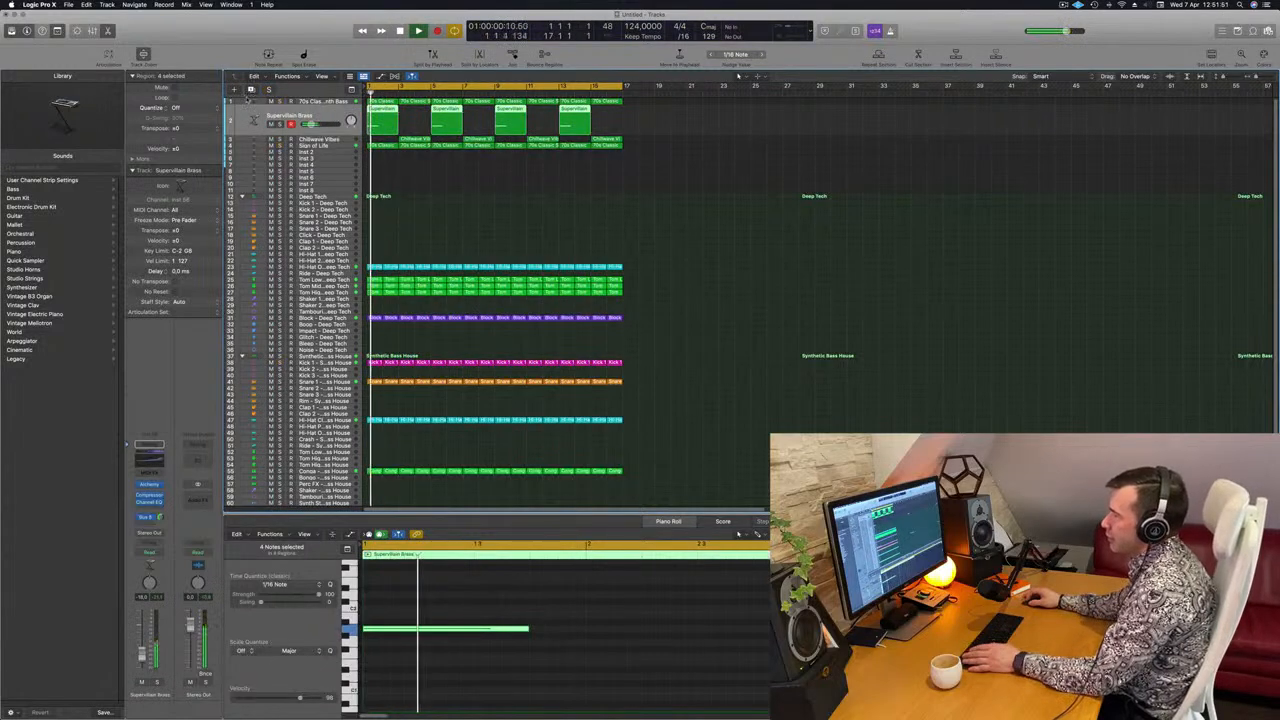
left_click(251, 90)
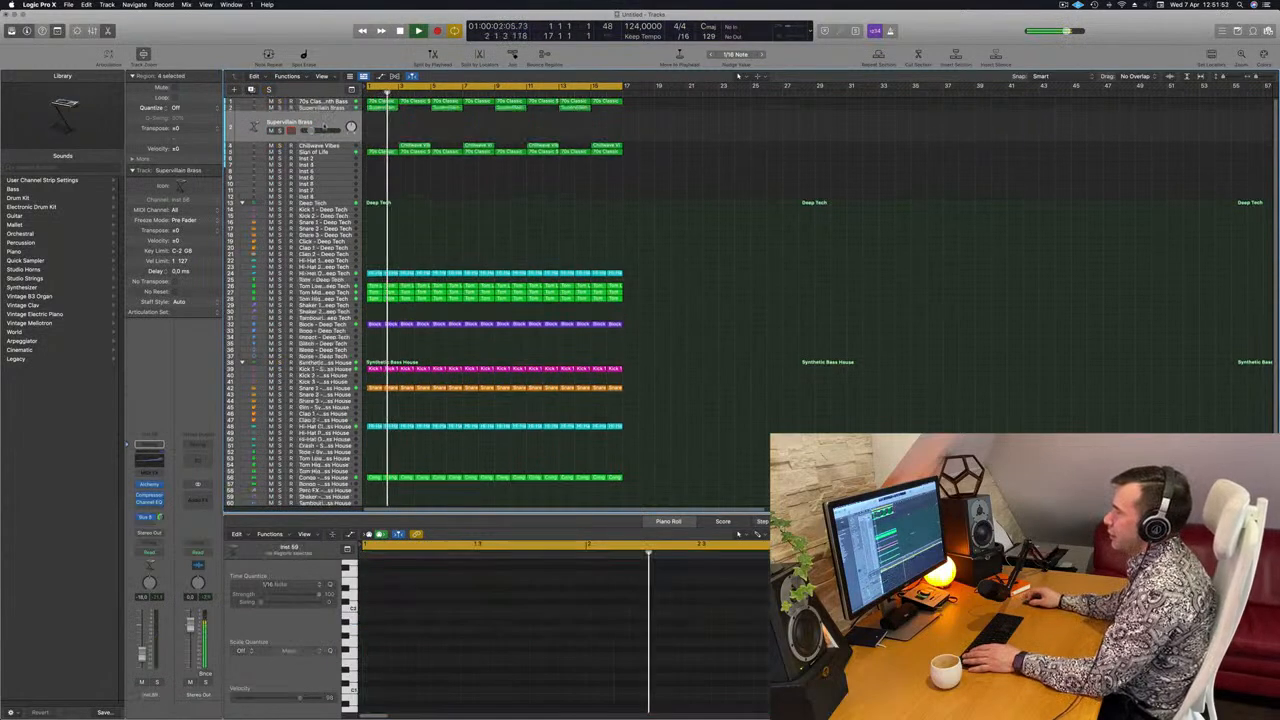
mouse_move(328, 123)
left_mouse_down()
mouse_move(326, 163)
mouse_move(350, 123)
left_mouse_up()
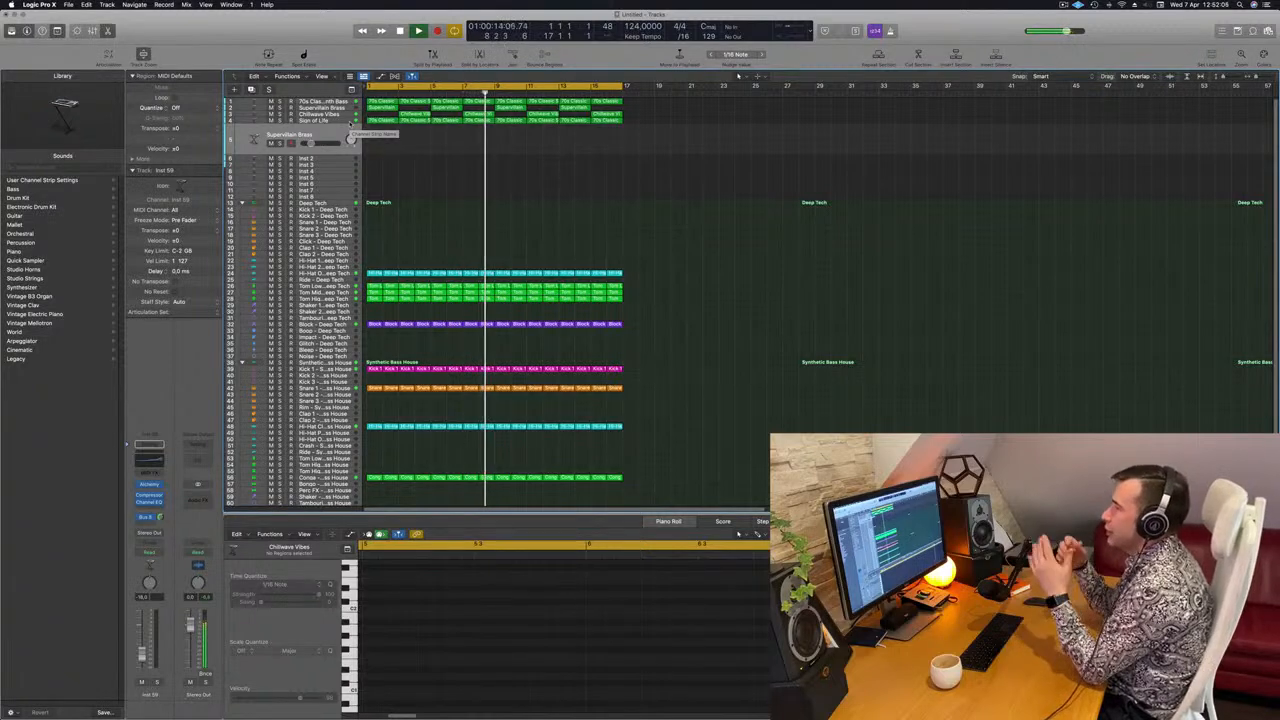
Load the Pads preset Analog Resonant Sweep 01 into Alchemy on the duplicated Supervillain Brass track.
left_click(320, 121)
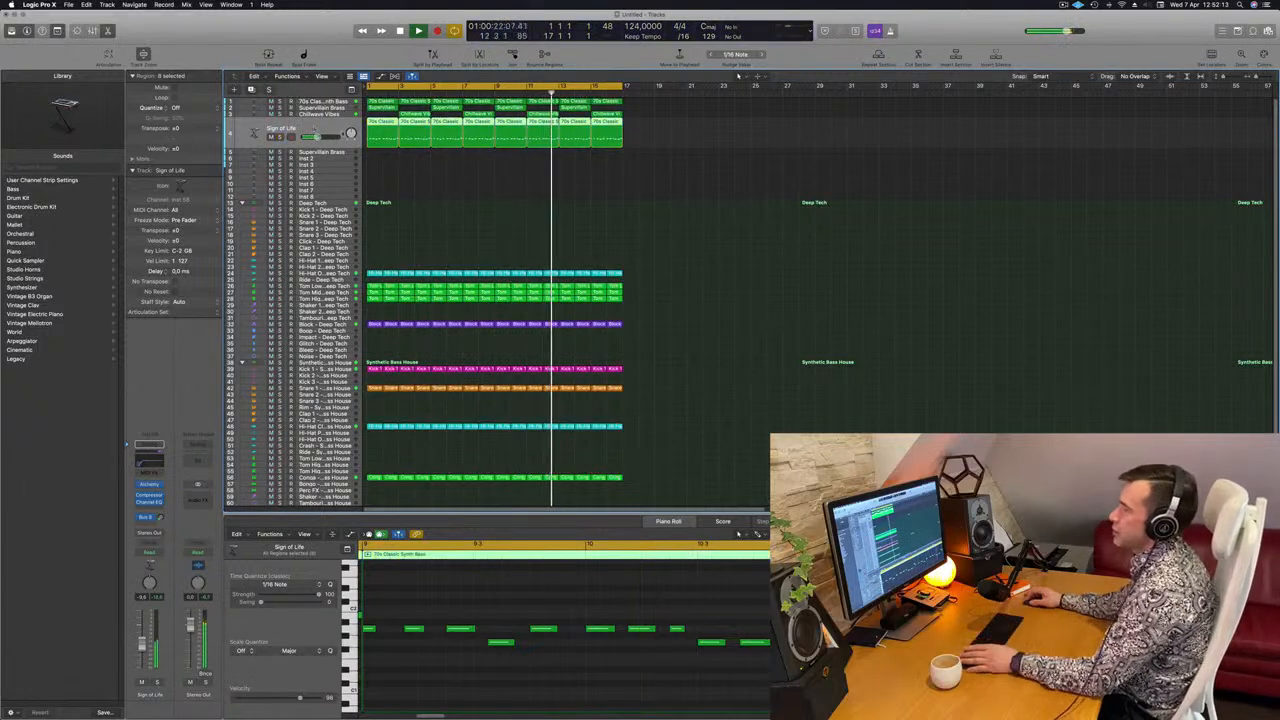
left_click(336, 154)
key("Return")
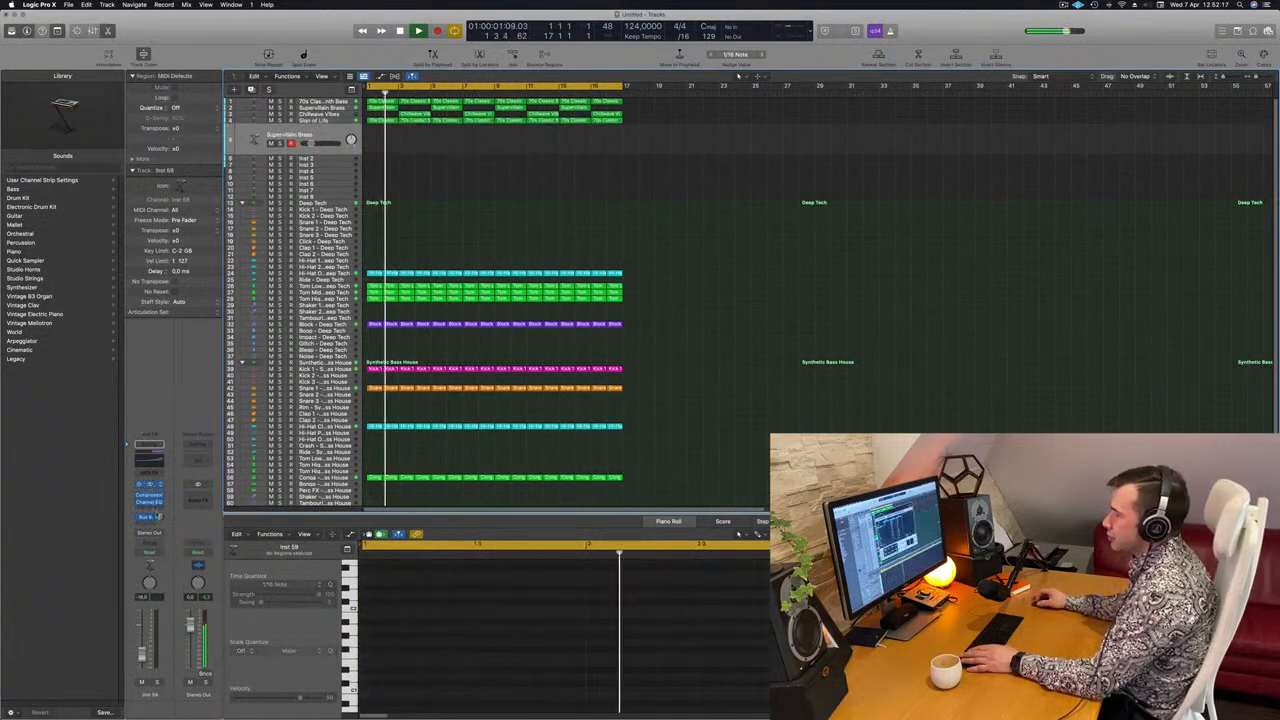
left_click(148, 484)
left_click(160, 517)
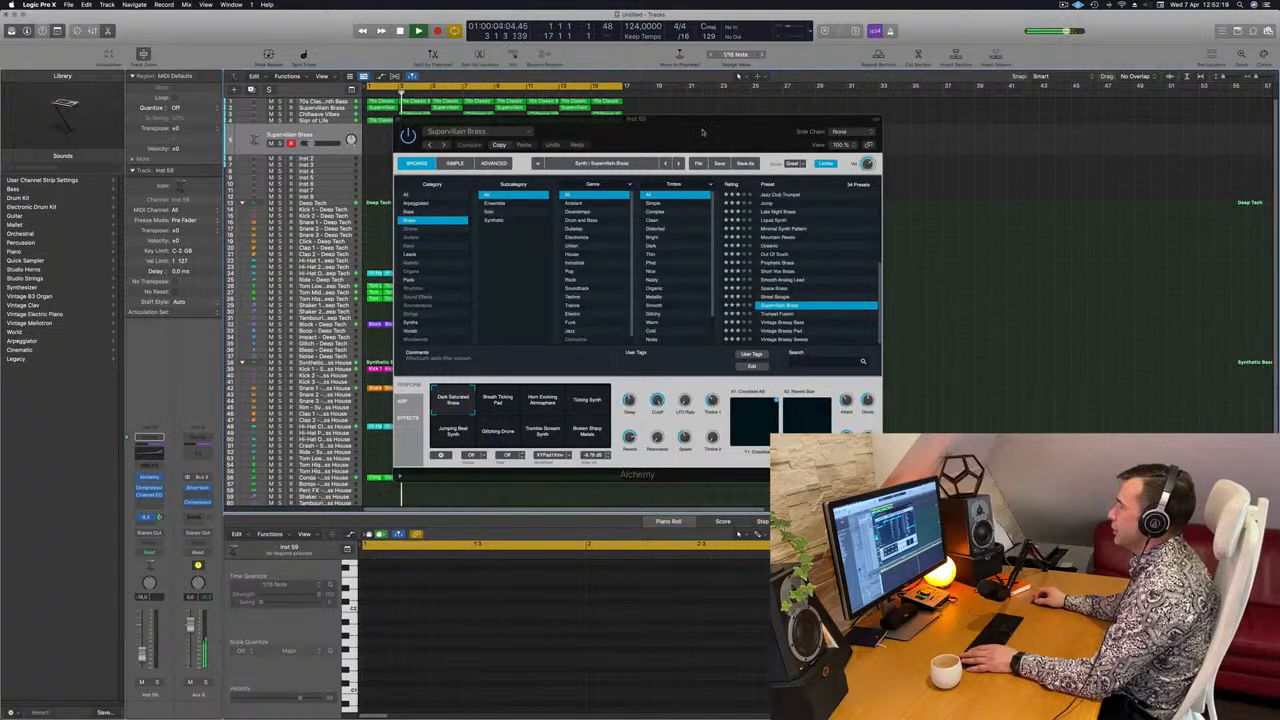
left_click_drag(702, 132, 730, 132)
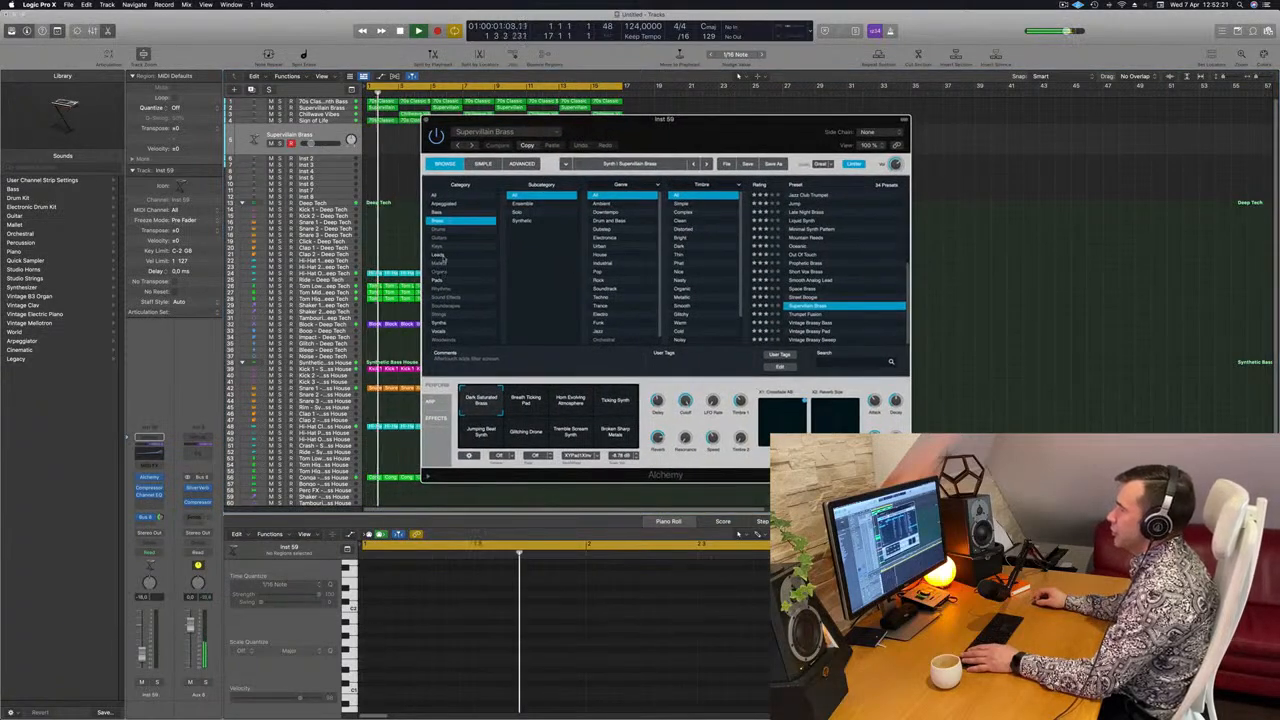
left_click(440, 280)
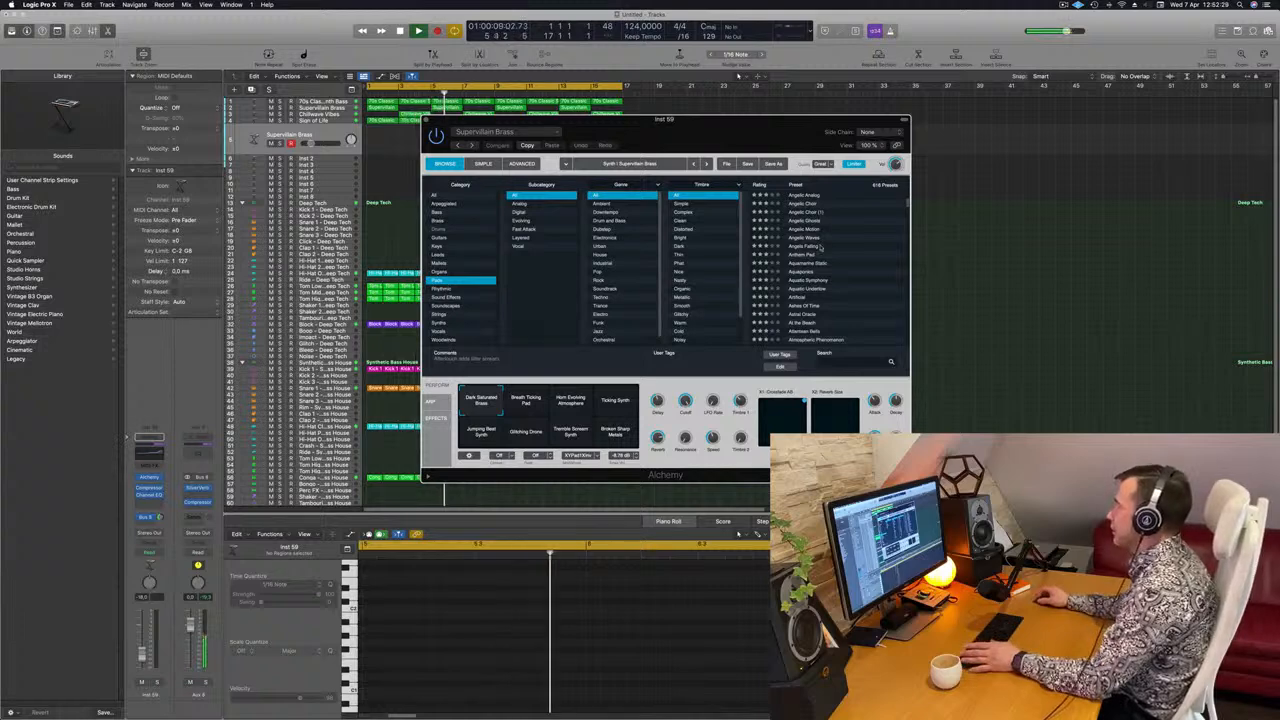
scroll(831, 248, "up", 3)
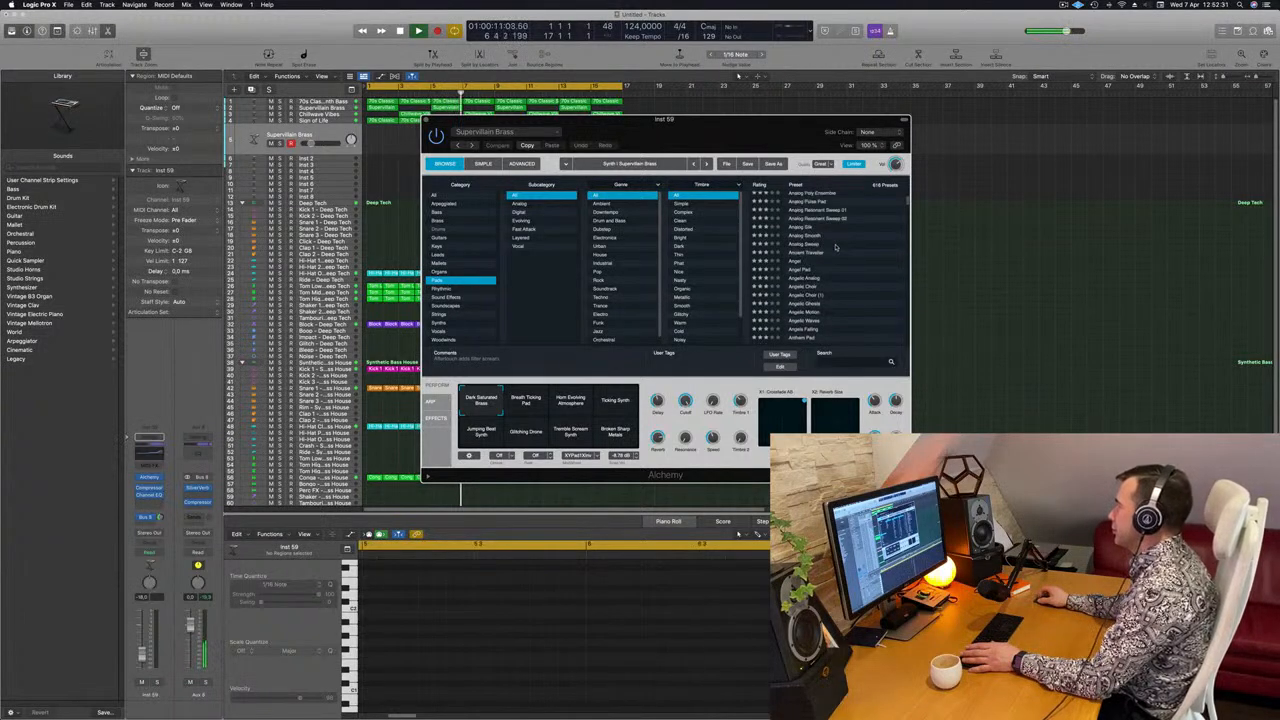
scroll(835, 248, "down", 1)
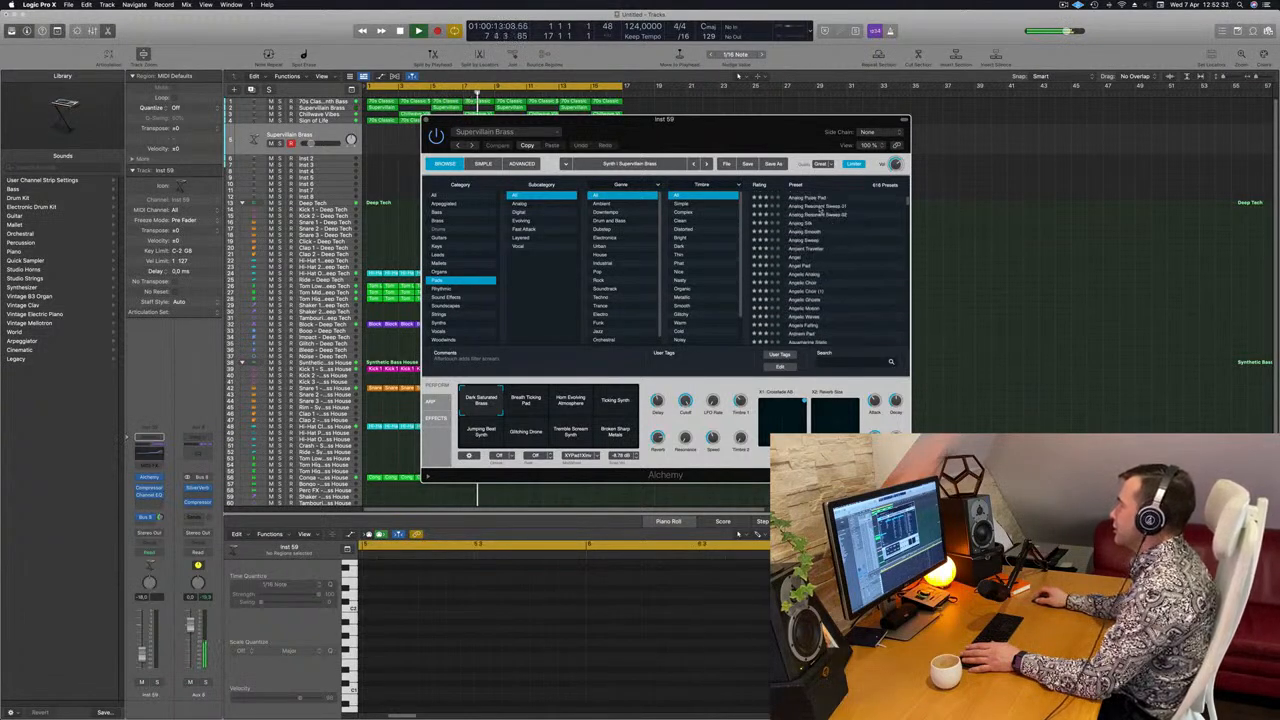
left_click_drag(765, 121, 907, 92)
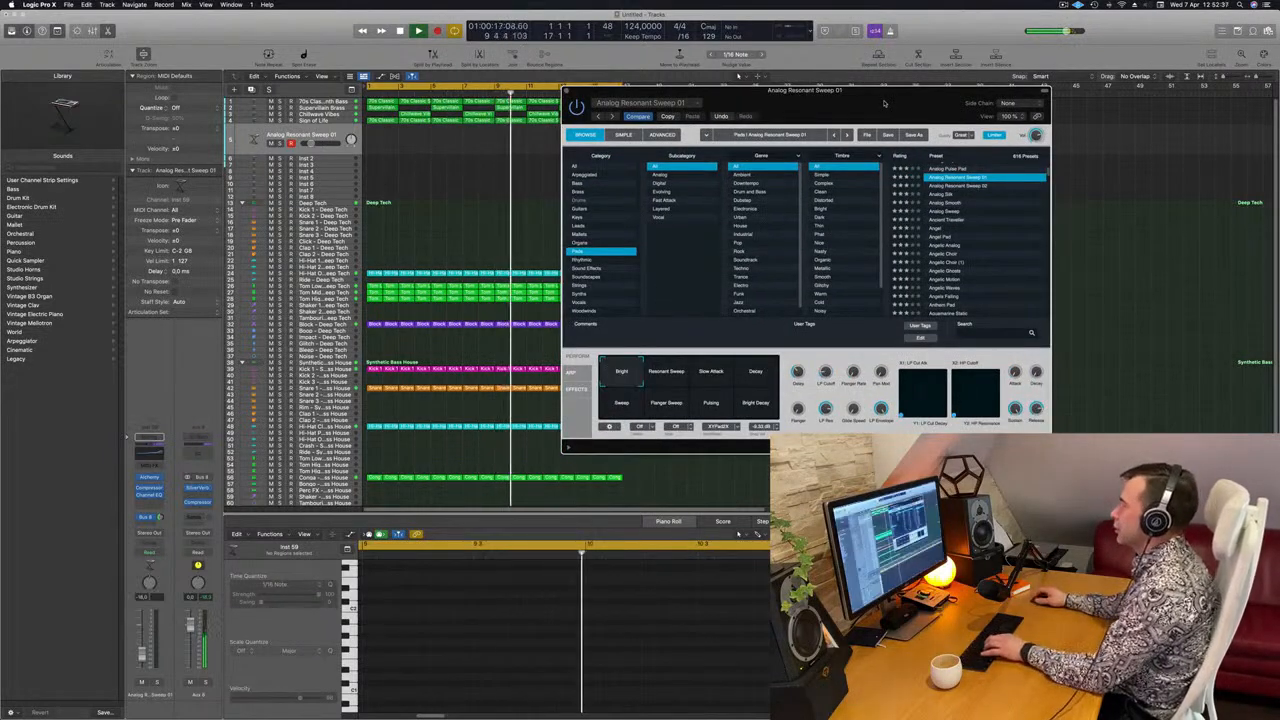
Show the Musical Typing keyboard and audition the pad's Bright snapshot over the loop.
key("super+k")
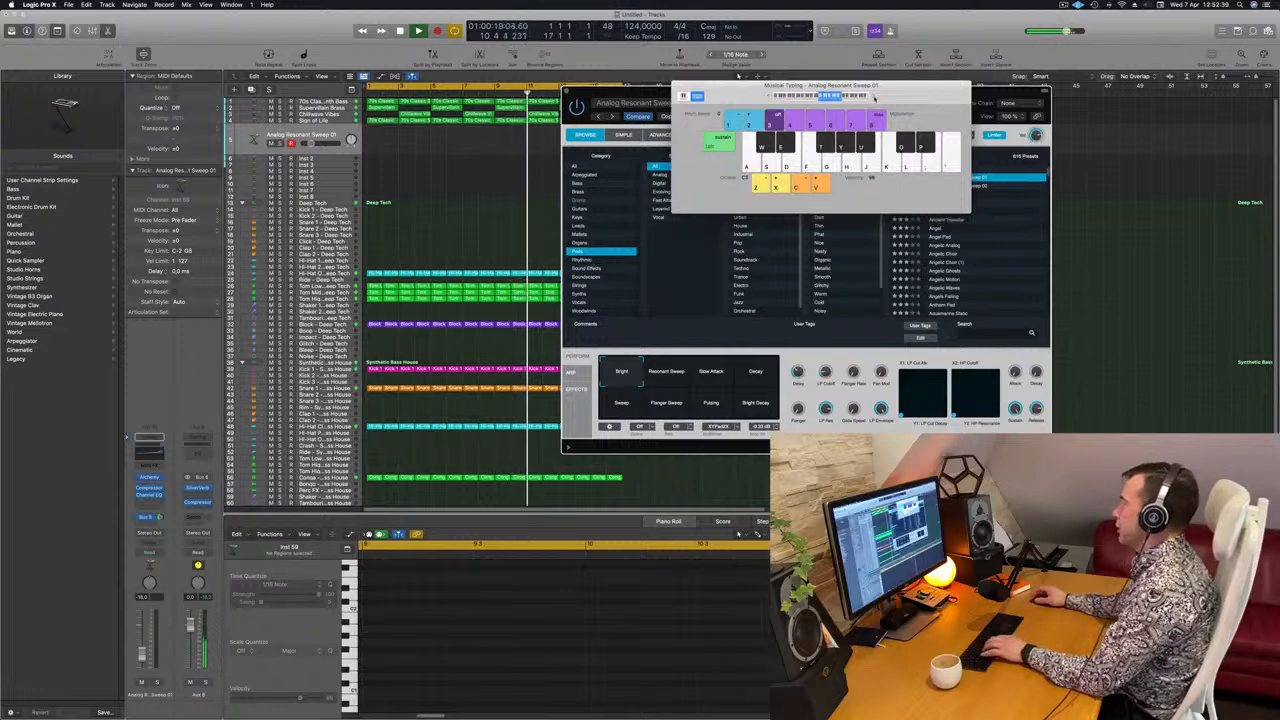
left_click_drag(945, 80, 988, 250)
left_click_drag(844, 100, 752, 120)
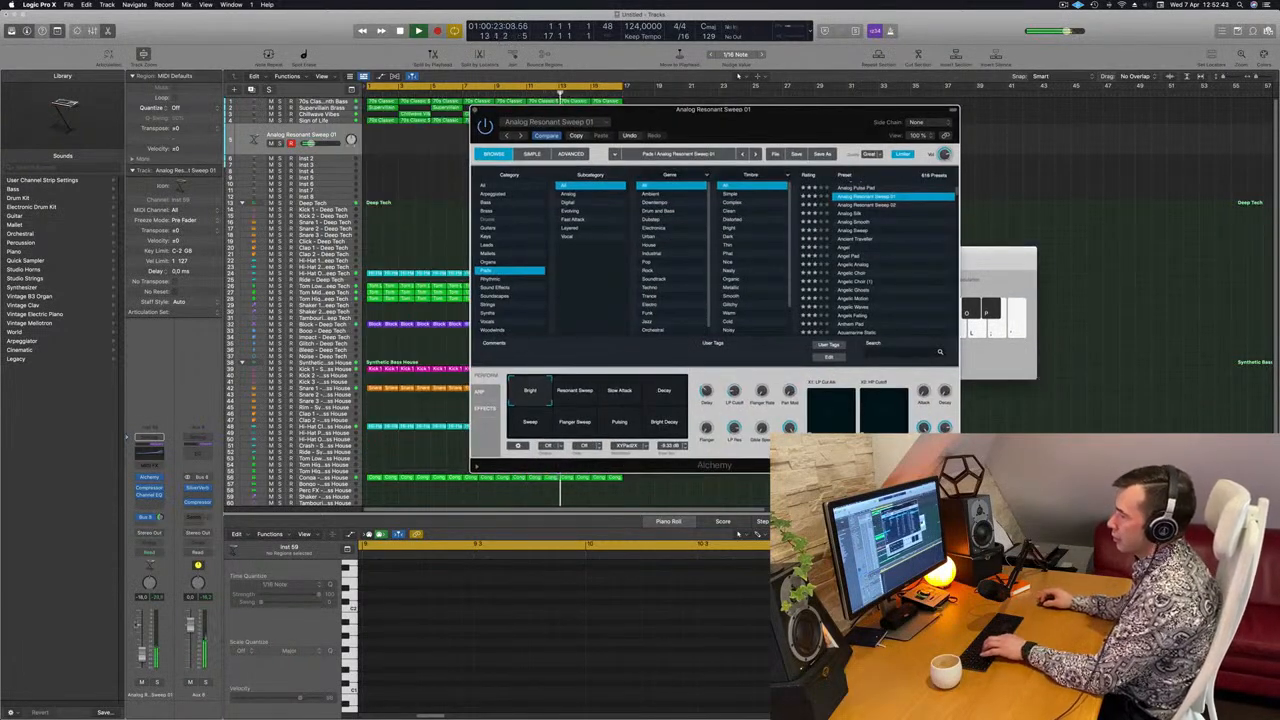
left_click(161, 490)
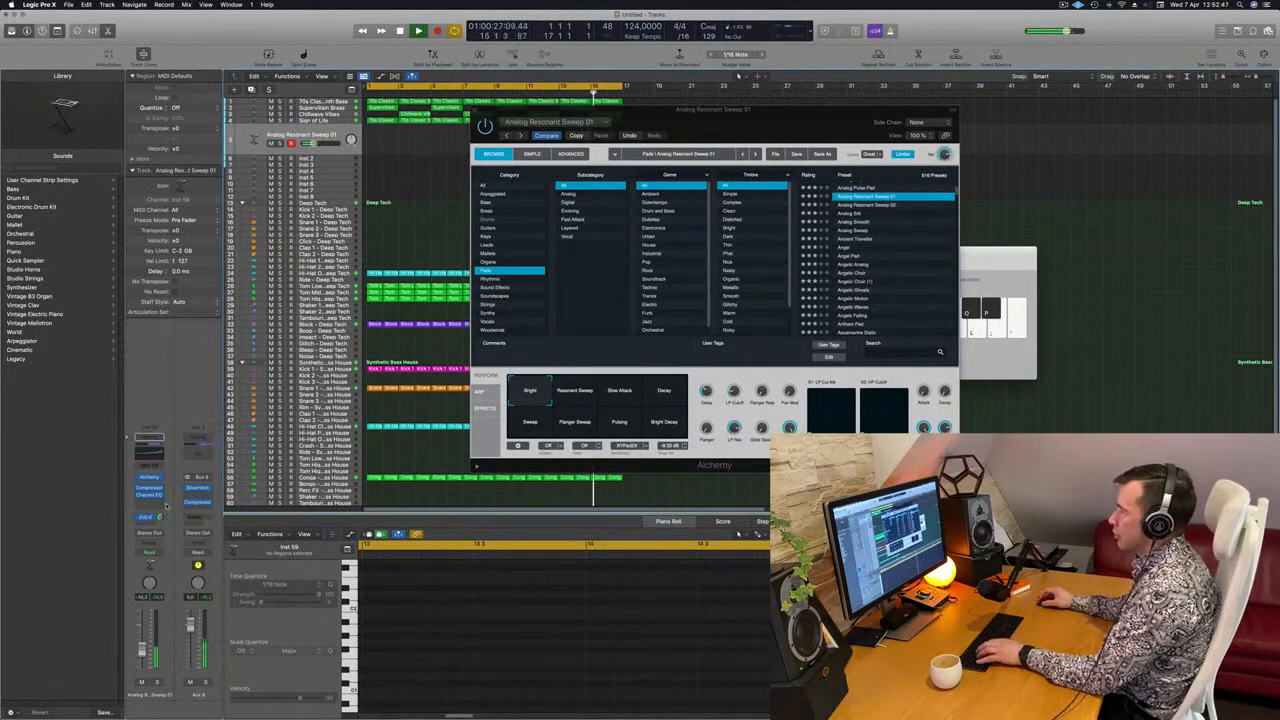
Try the Resonant Sweep, Slow Attack, Decay and Sweep performance snapshots of Analog Resonant Sweep 01 over the loop.
left_click_drag(715, 108, 898, 86)
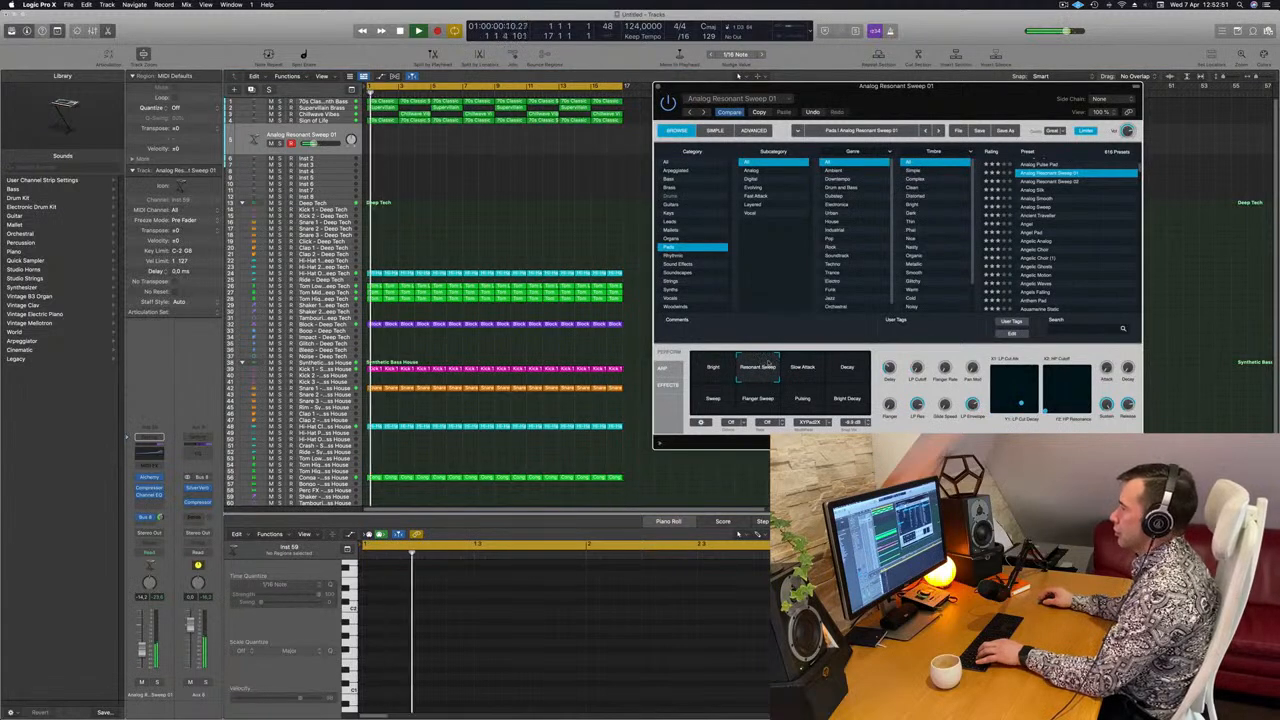
left_click(812, 370)
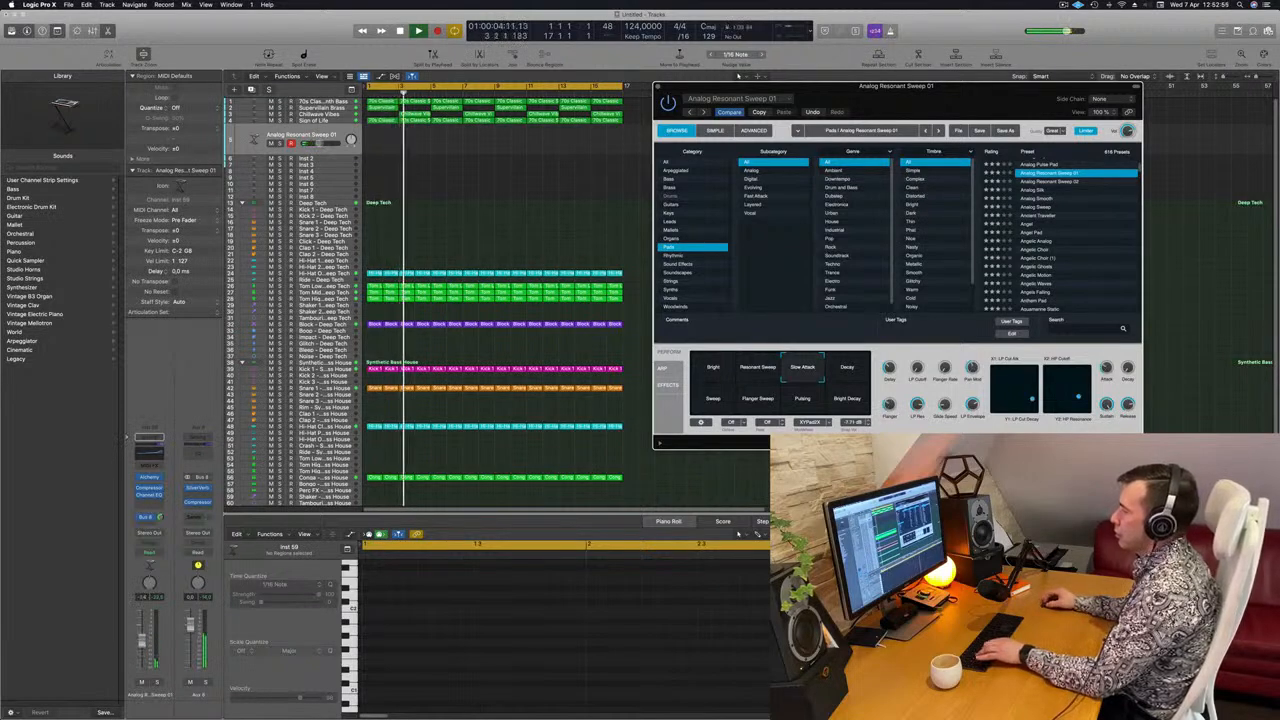
left_click(845, 370)
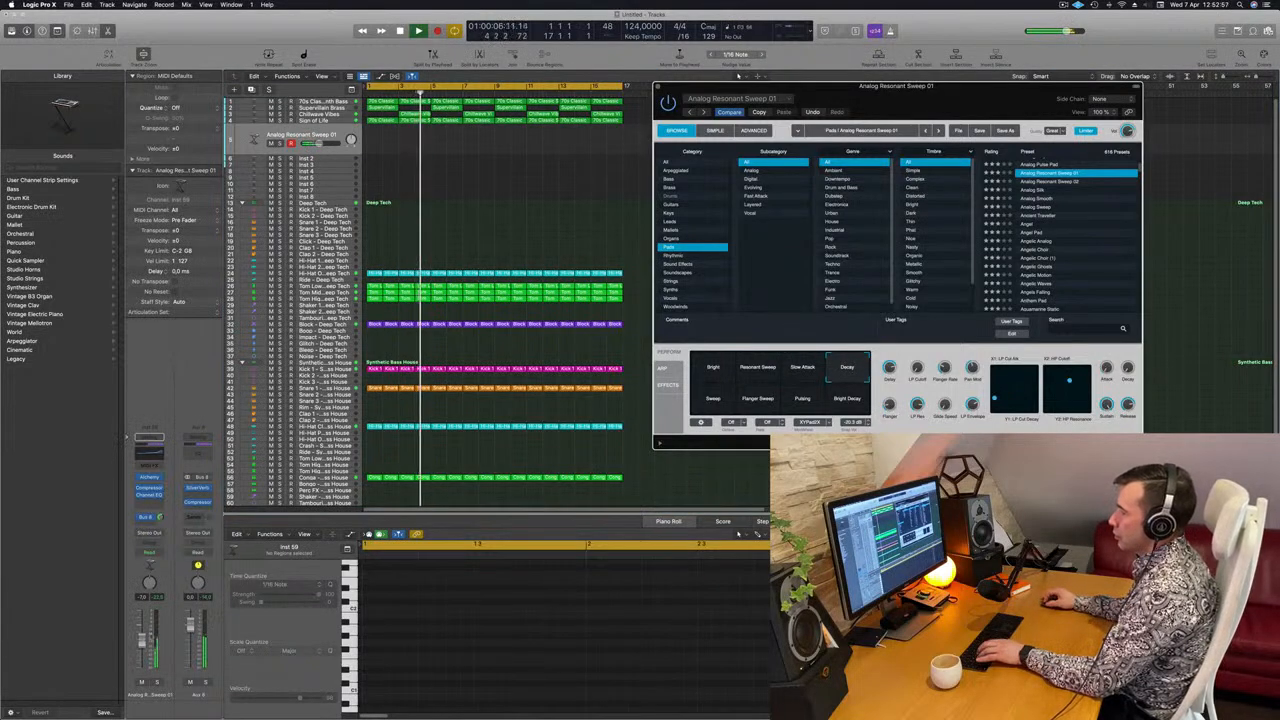
left_click(956, 100)
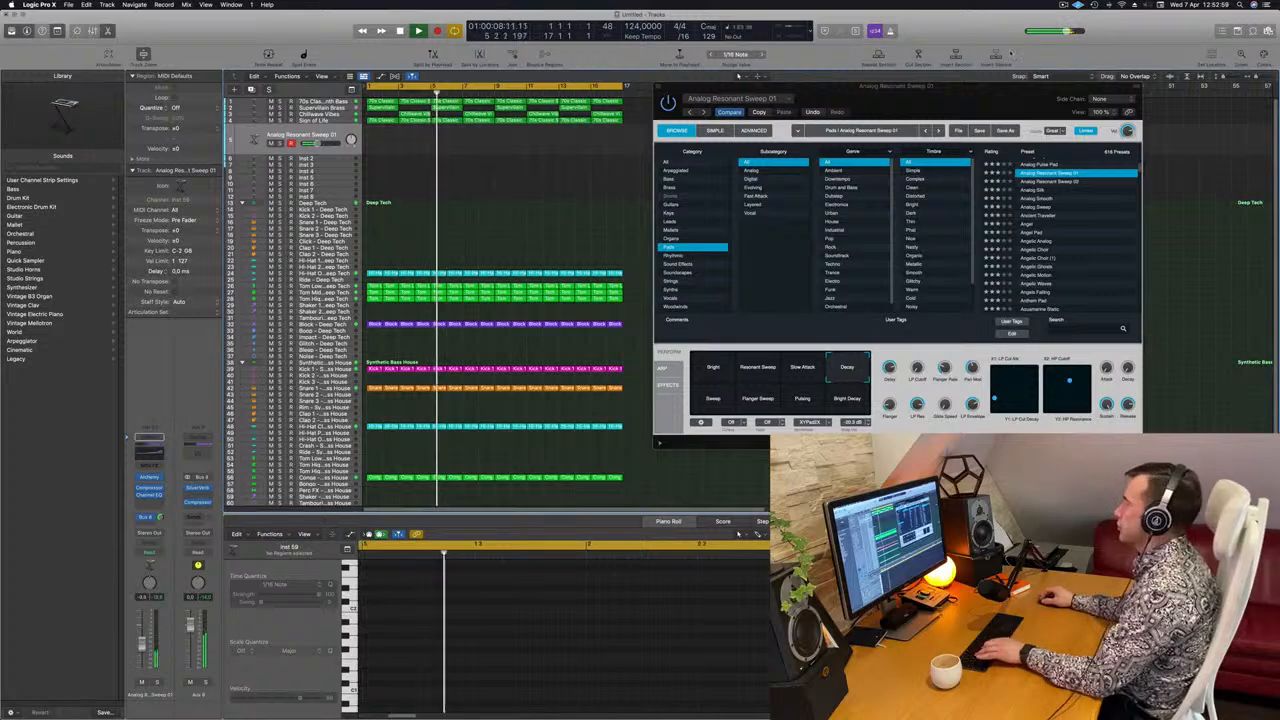
mouse_move(956, 100)
left_mouse_down()
mouse_move(881, 132)
mouse_move(952, 75)
mouse_move(973, 107)
left_mouse_up()
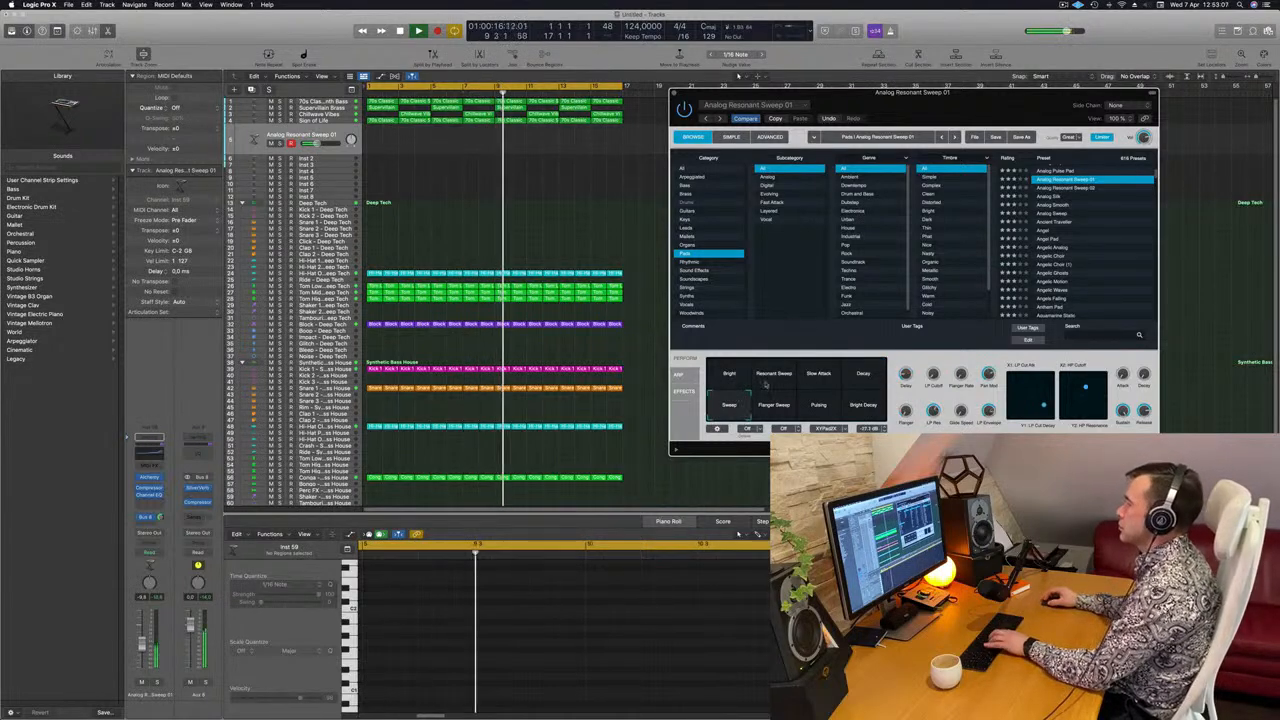
Switch the pad's Alchemy performance snapshot to Pulsing, keeping the Musical Typing keyboard accessible, and adjust the track's volume.
mouse_move(966, 101)
left_mouse_down()
mouse_move(833, 84)
mouse_move(1019, 92)
mouse_move(947, 107)
left_mouse_up()
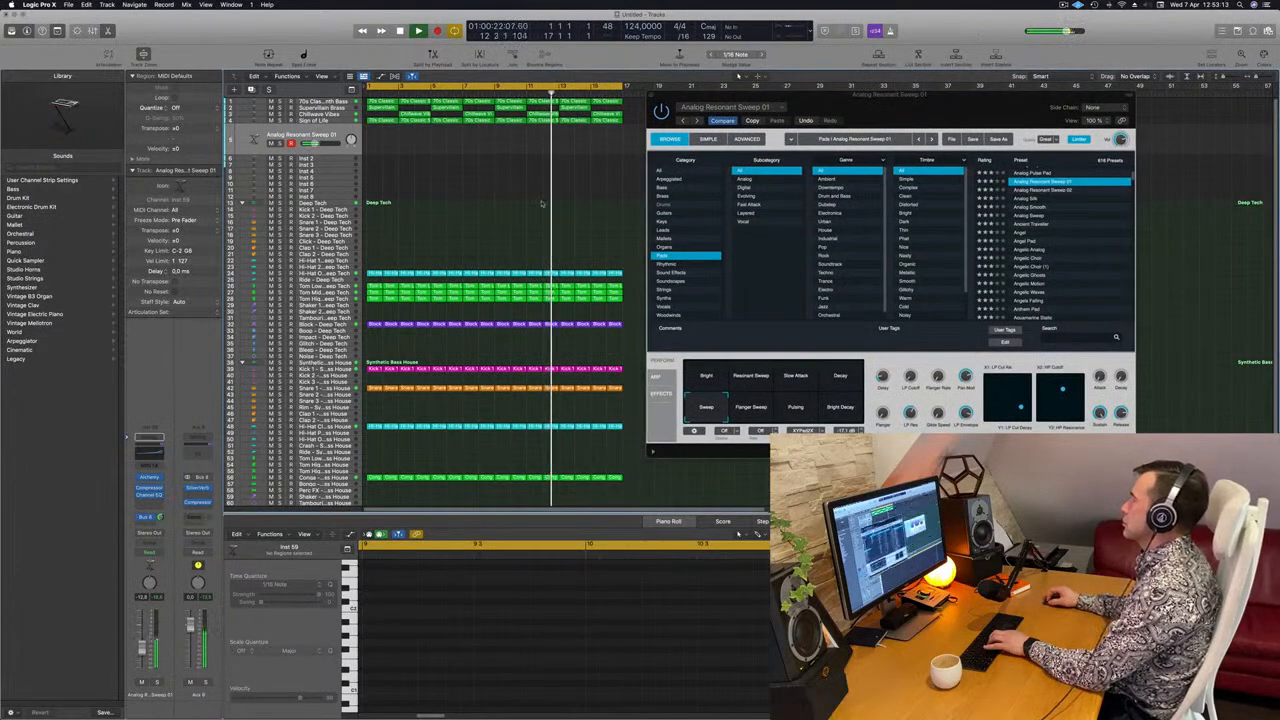
left_click_drag(970, 115, 657, 199)
left_click_drag(895, 266, 984, 159)
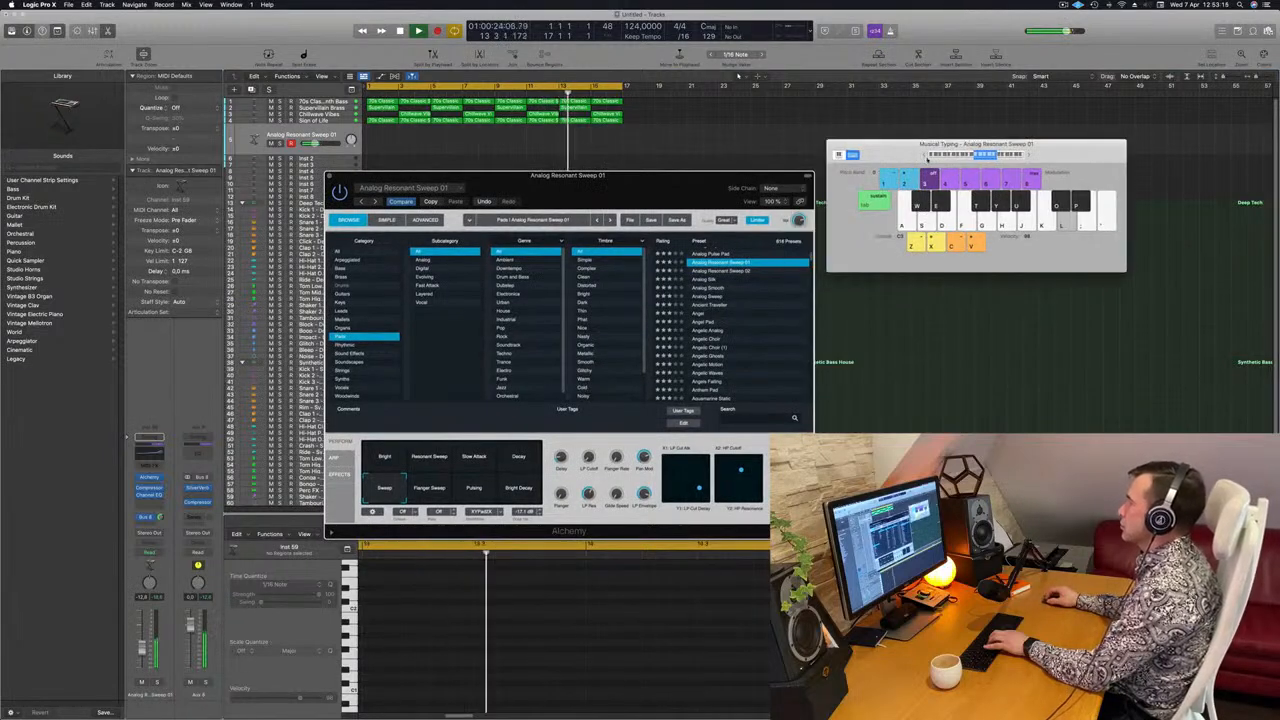
left_click_drag(687, 188, 640, 159)
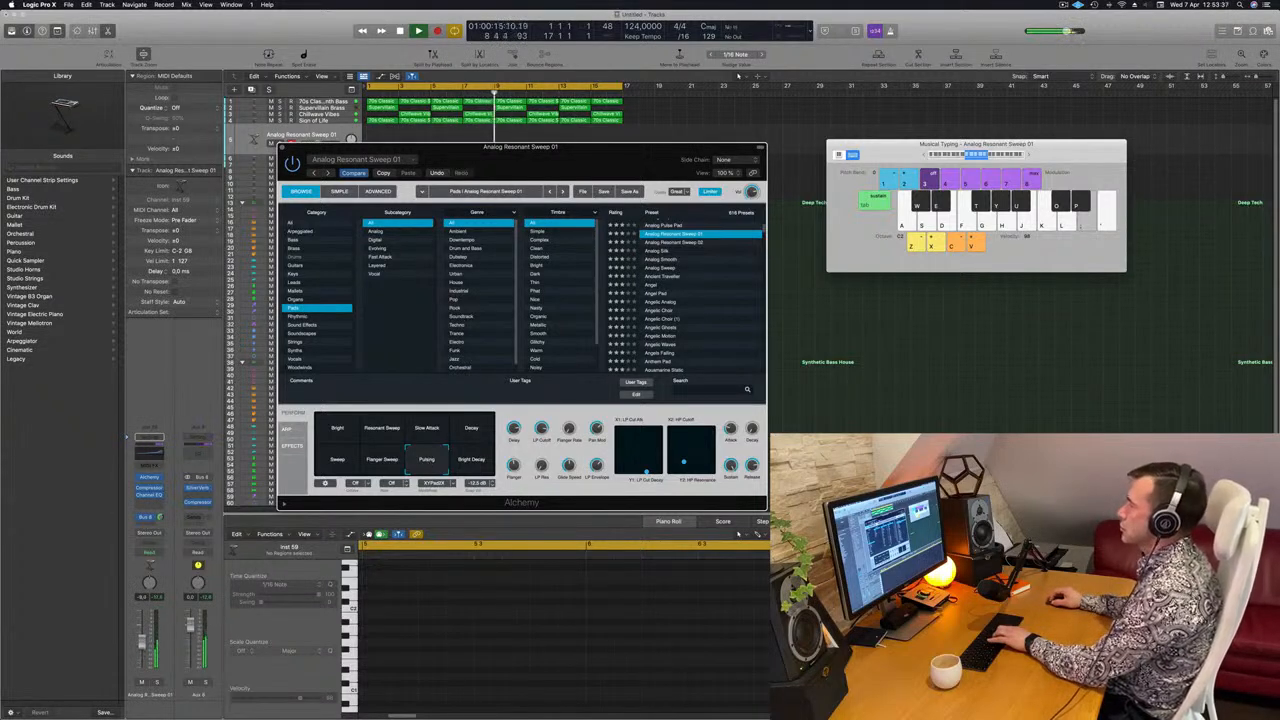
left_click_drag(143, 642, 144, 639)
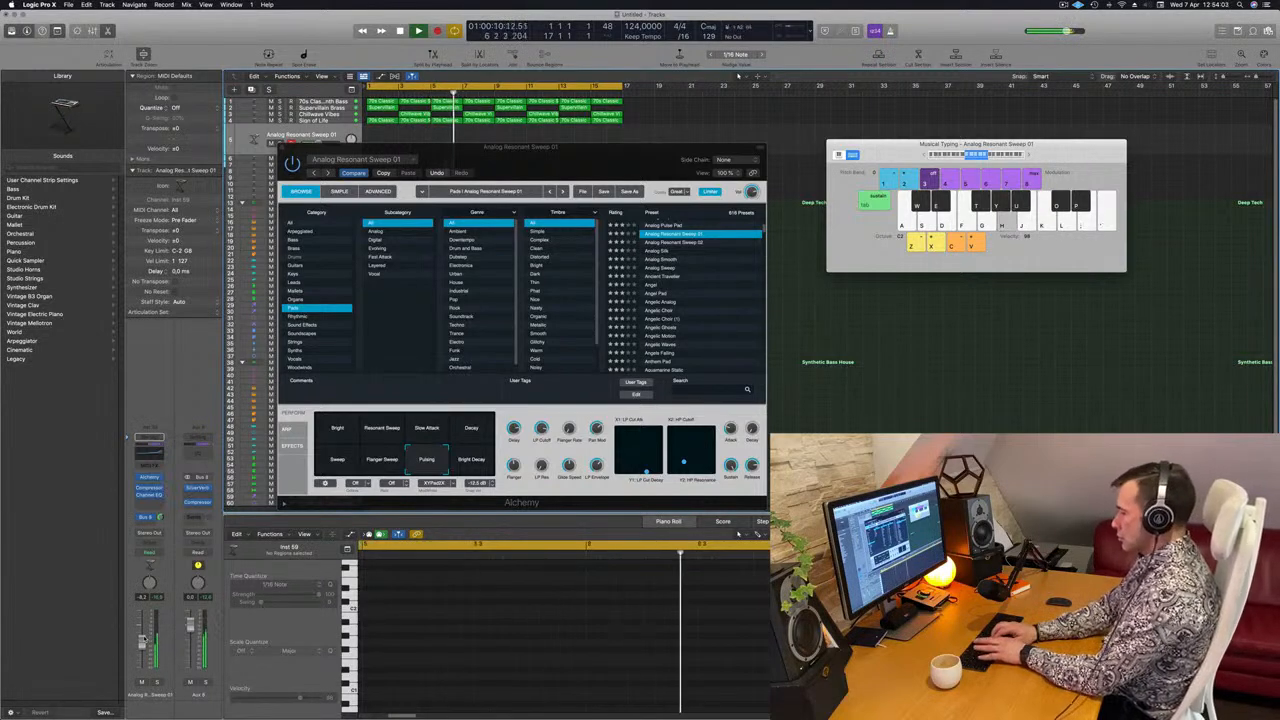
Record a sustained pad part of about eight bars on the Analog Resonant Sweep 01 track, starting at bar 7.
key("r")
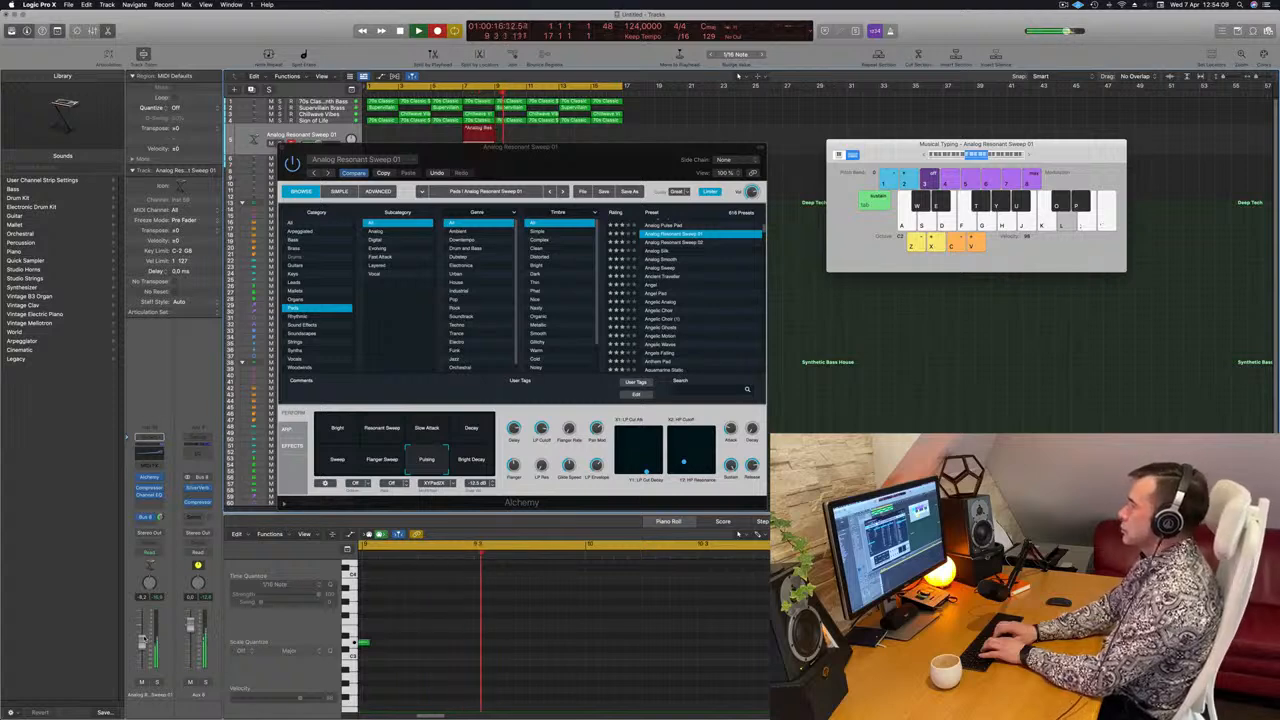
key("h")
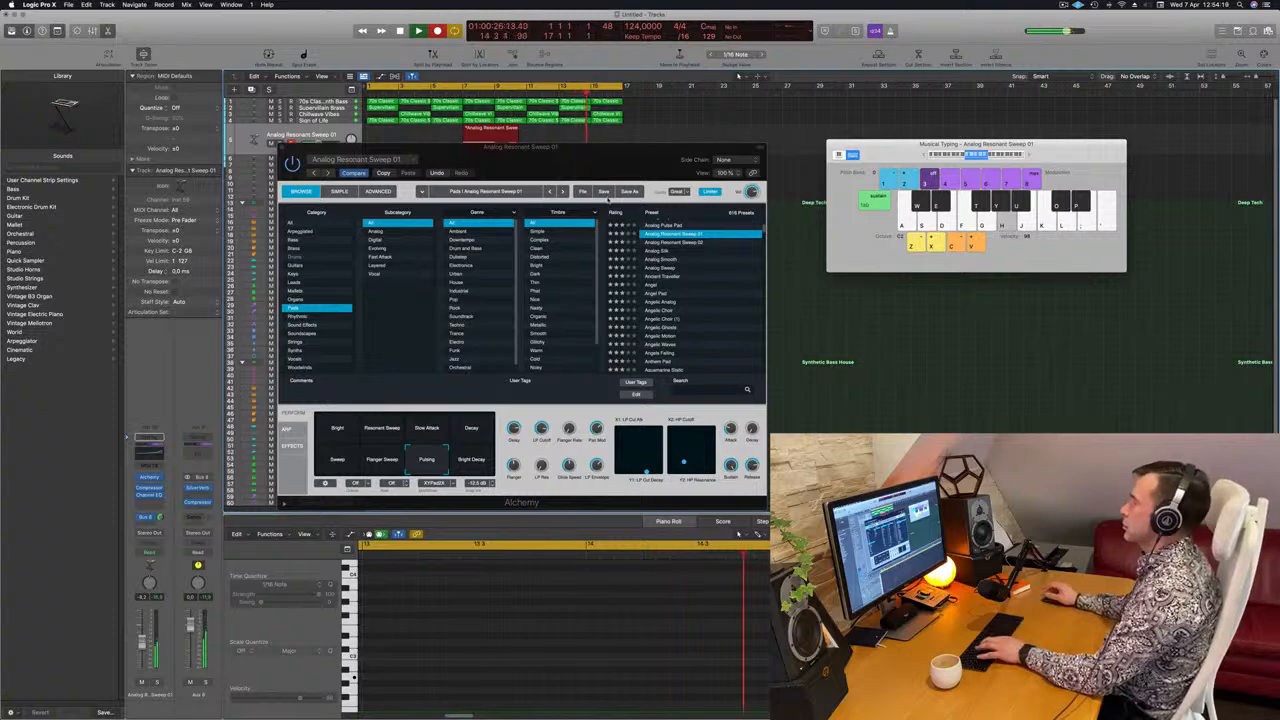
left_click_drag(624, 160, 774, 358)
key("space")
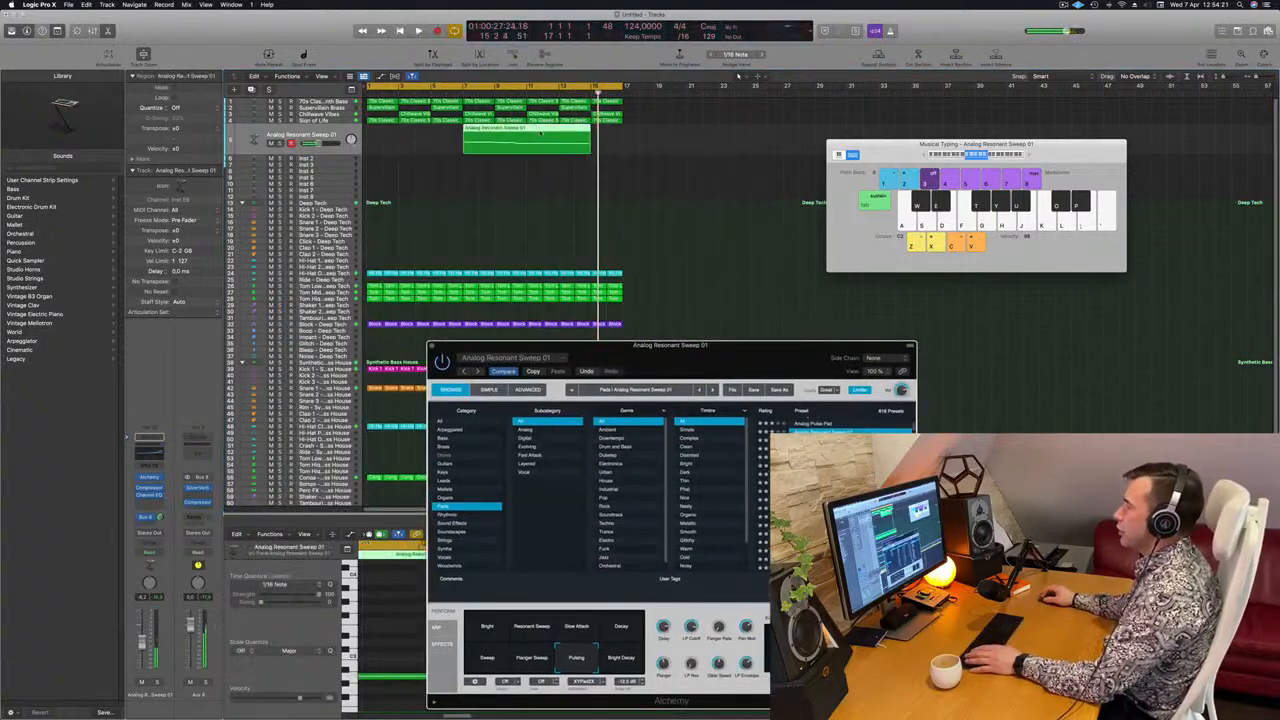
Move the recorded Analog Resonant Sweep 01 region to bar 1 and move the Alchemy window off the arrangement.
left_click_drag(544, 136, 448, 136)
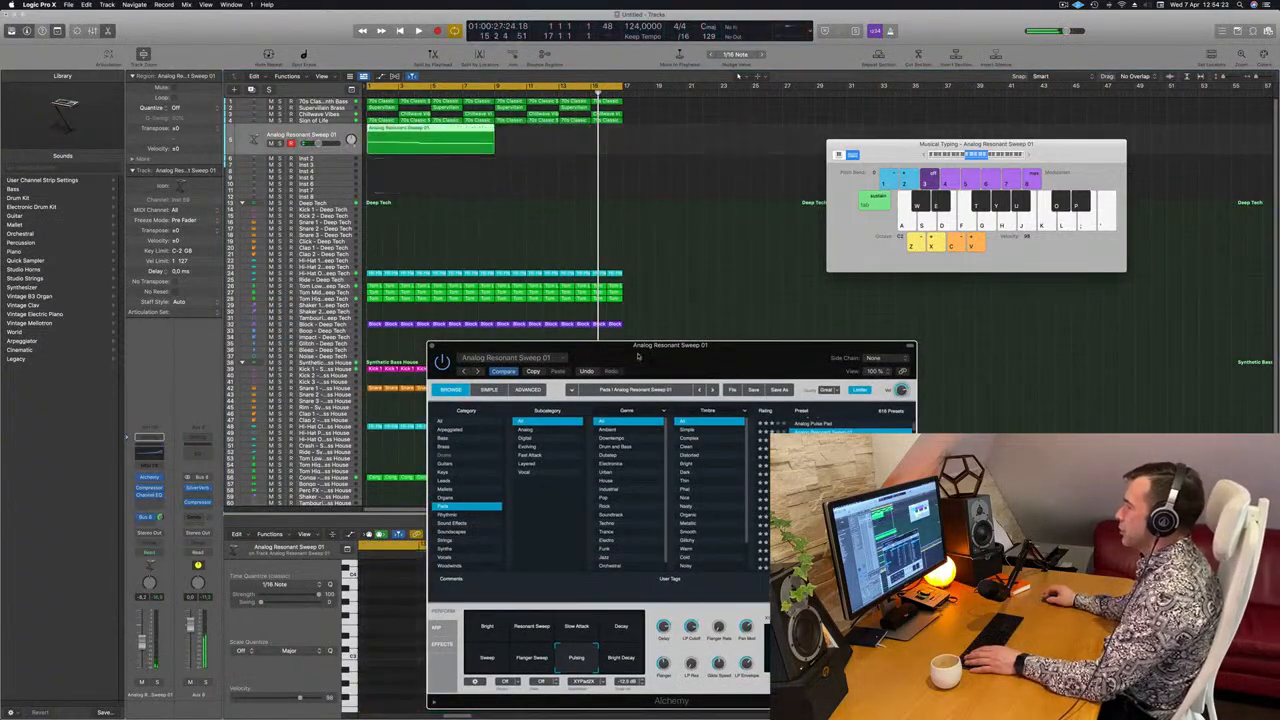
left_click_drag(638, 347, 1047, 189)
key("space")
left_click(440, 130)
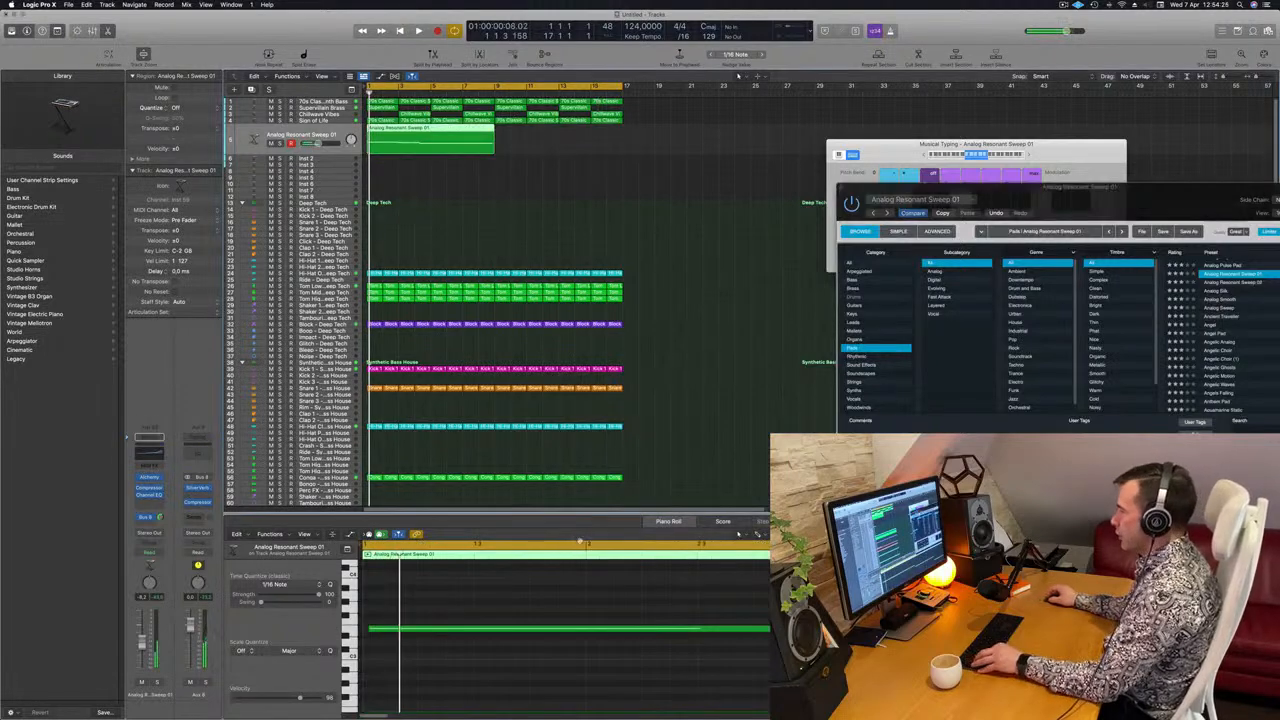
Shift the first note of the Analog Resonant Sweep 01 region to the exact start of bar 1 in the Piano Roll.
scroll(518, 617, "left", 3)
left_click(489, 631)
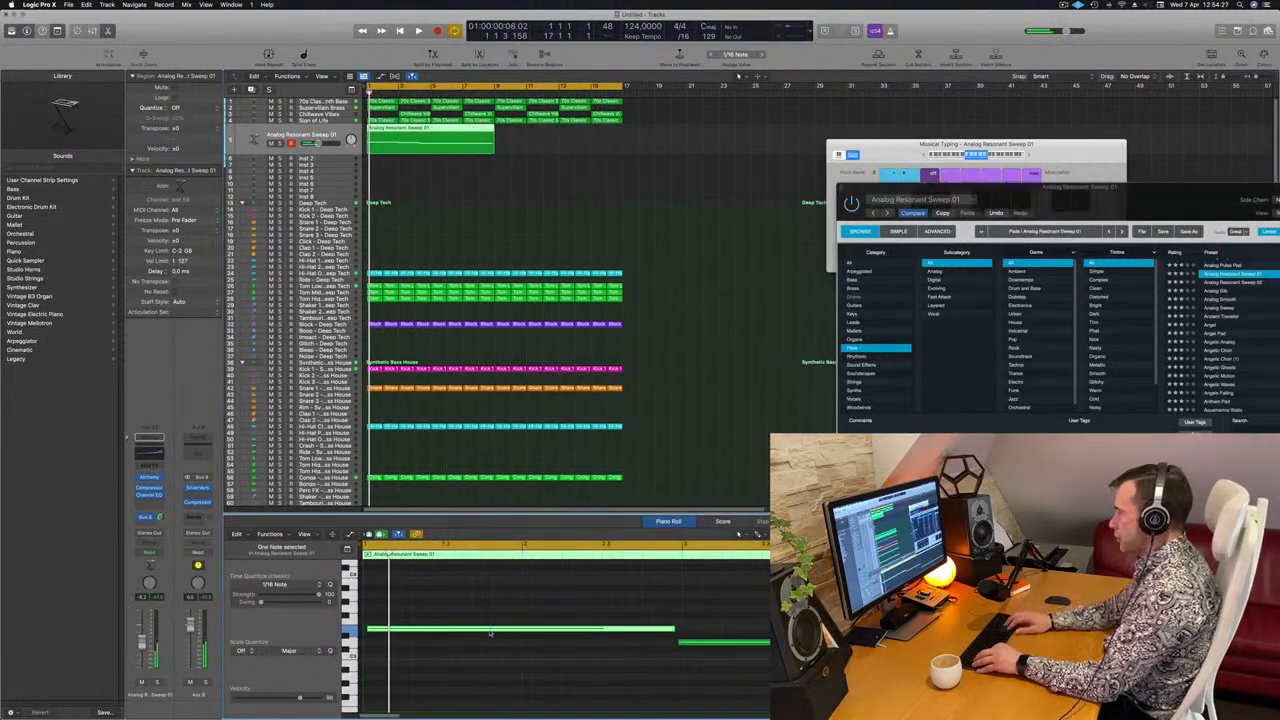
left_click(487, 650)
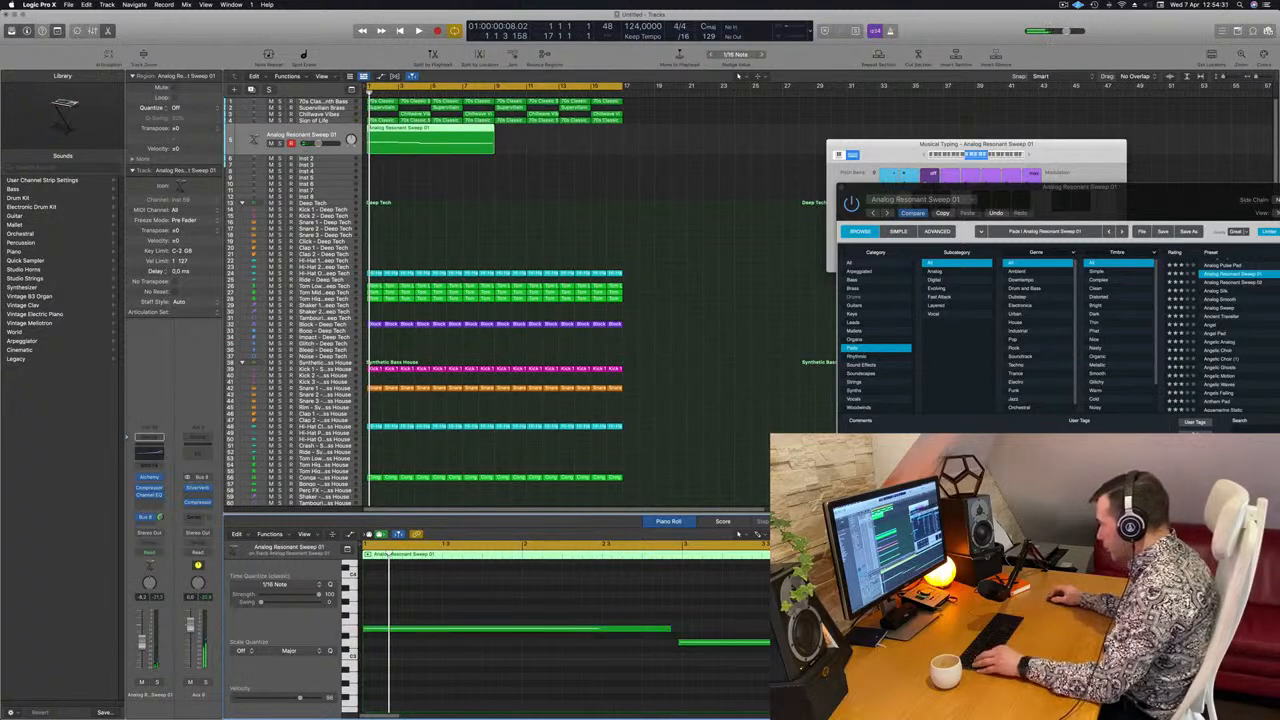
scroll(659, 624, "right", 3)
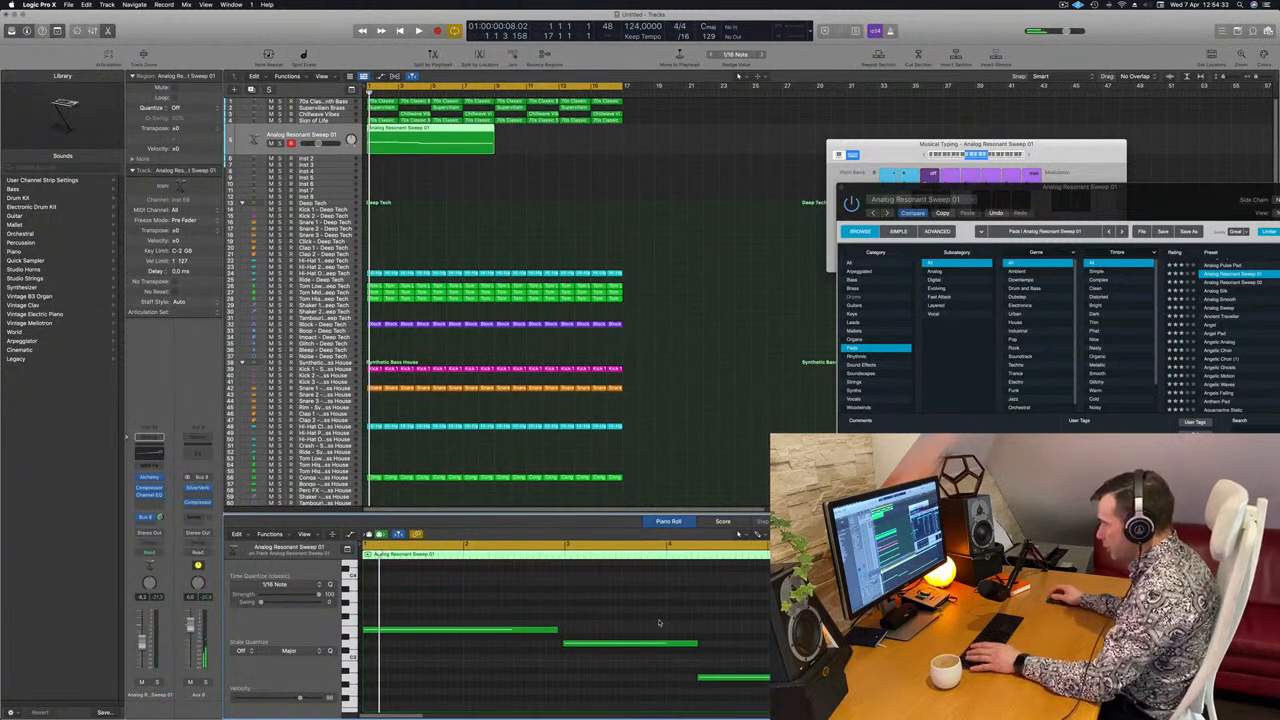
Adjust the three pad notes in the Piano Roll to sound back to back, with changes at bars 3 and 5.
key("space")
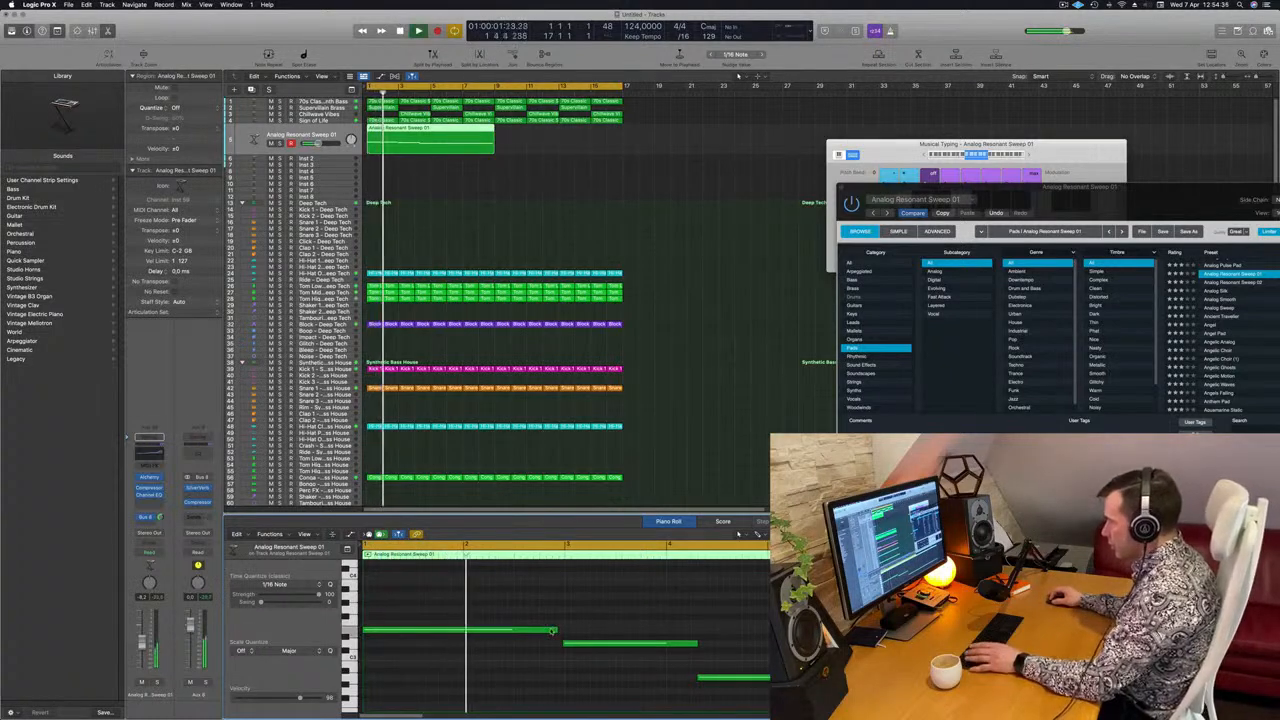
left_click_drag(551, 631, 563, 631)
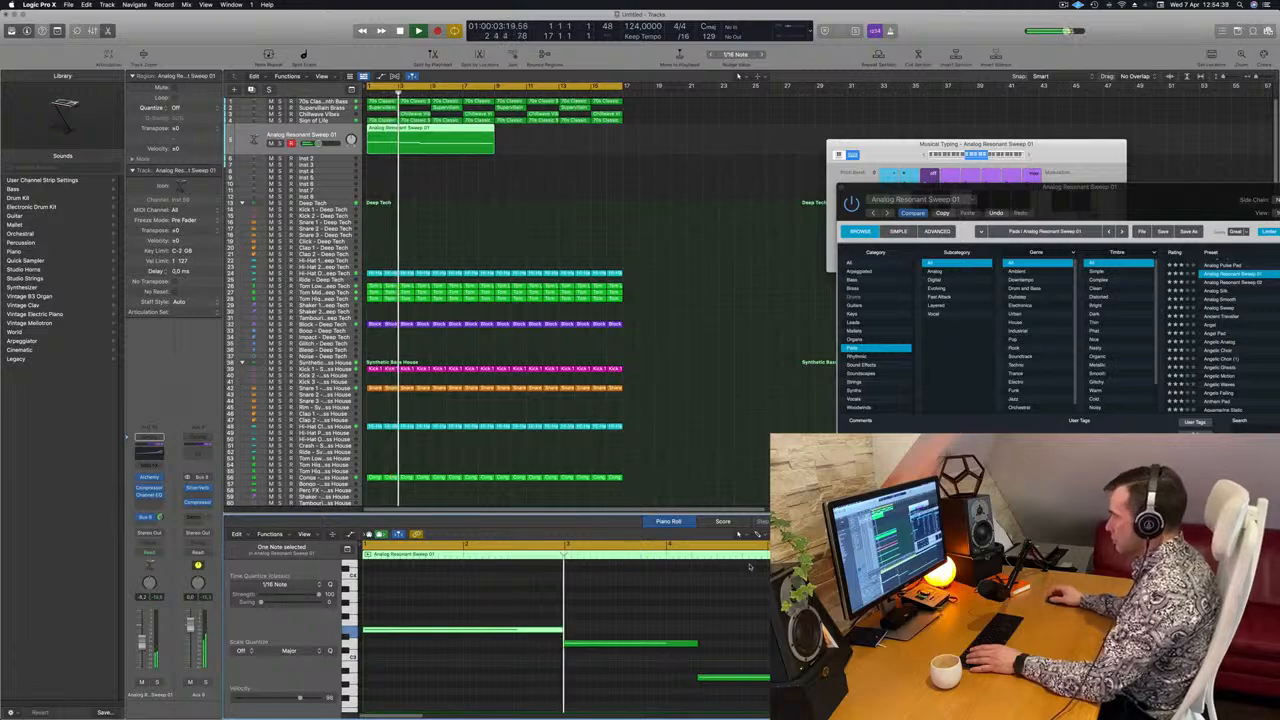
left_click(609, 645)
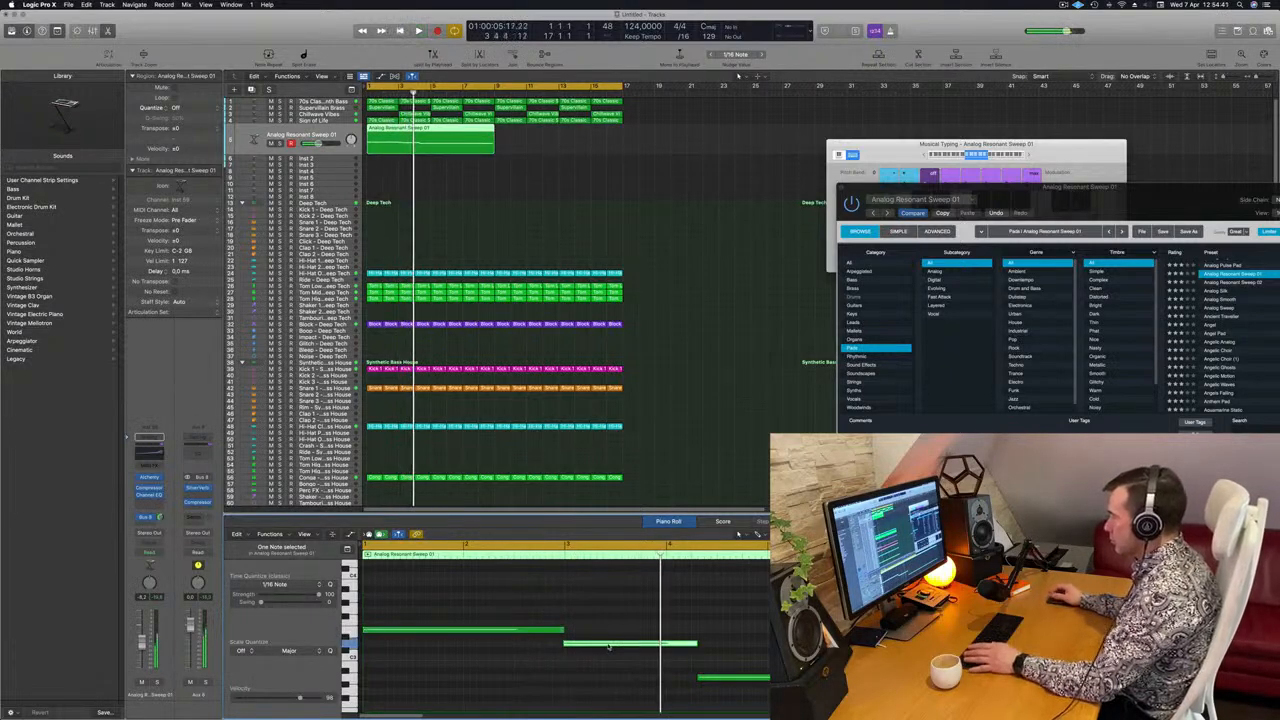
key("space")
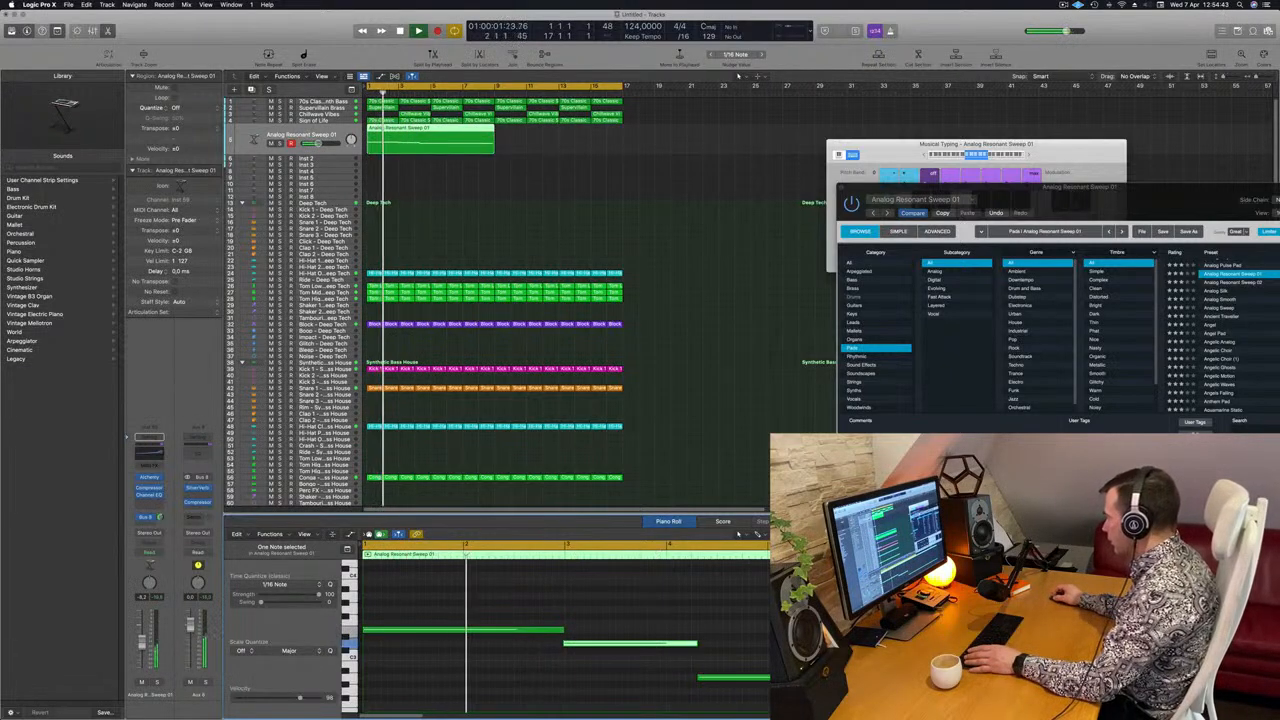
left_click(721, 679)
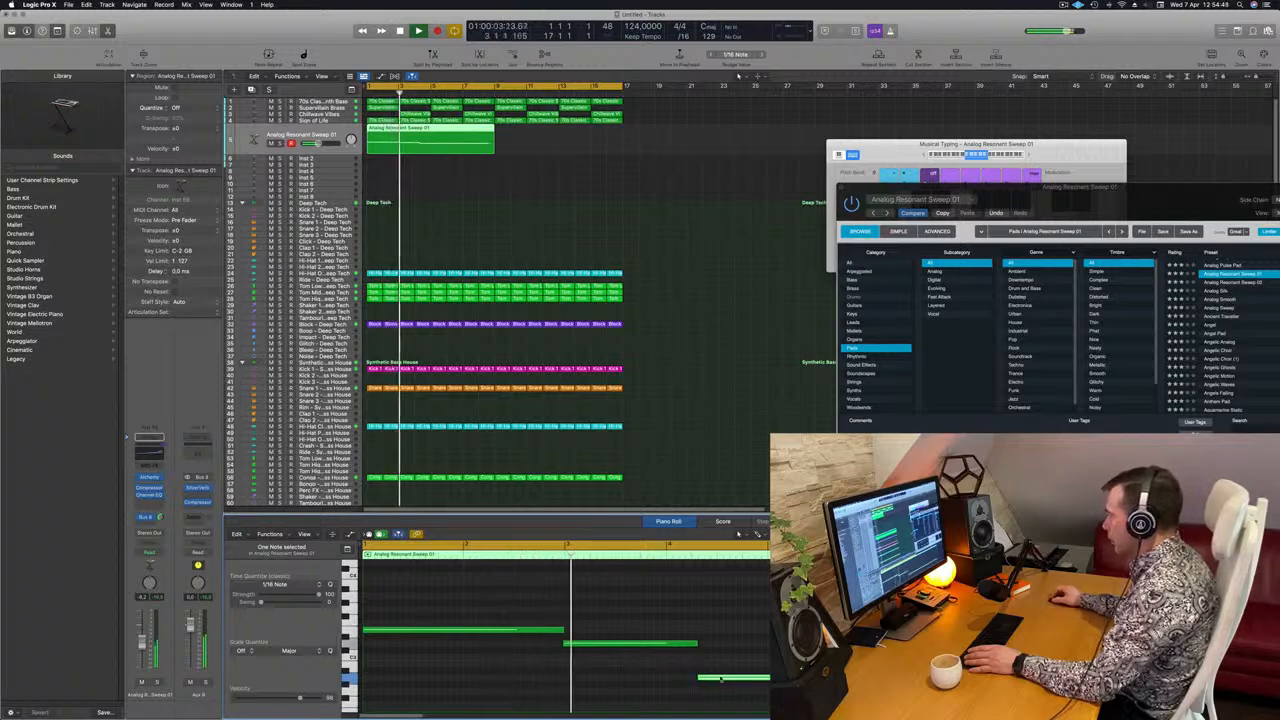
left_click_drag(721, 679, 792, 679)
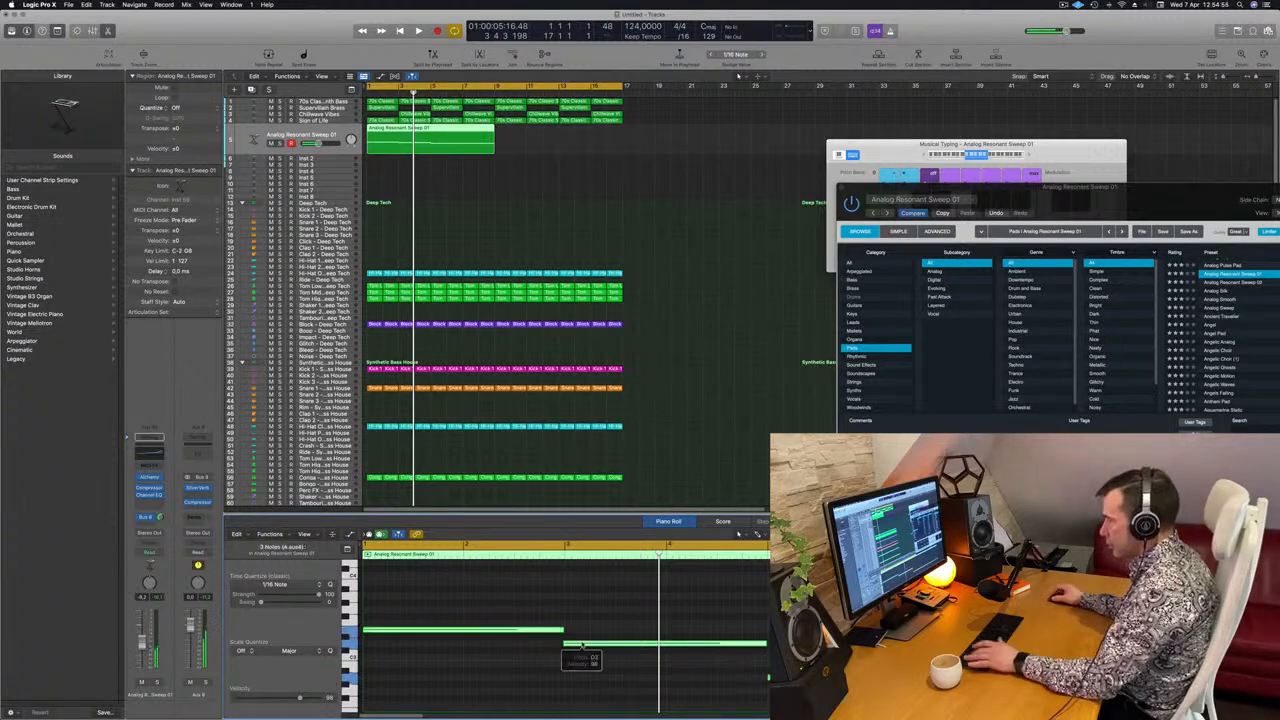
key("space")
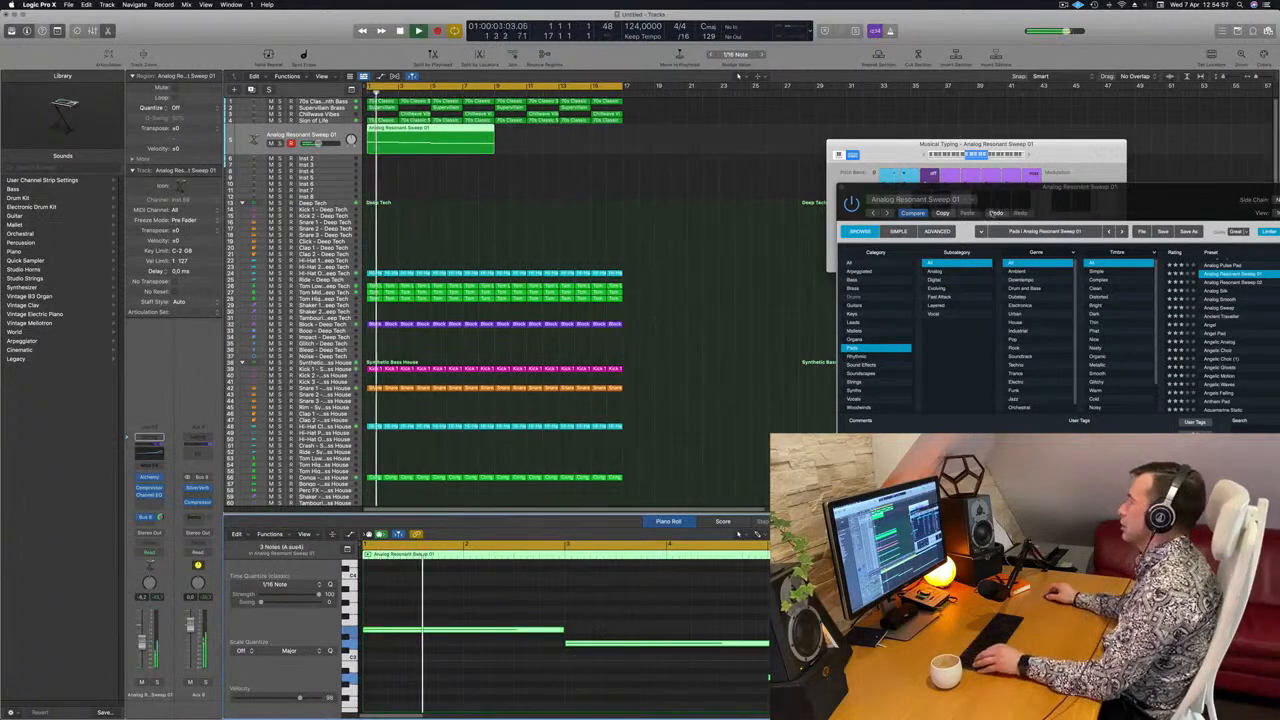
Copy the Analog Resonant Sweep 01 region to bar 9, filling the 16-bar loop, and reposition the Alchemy window.
left_click_drag(958, 187, 769, 179)
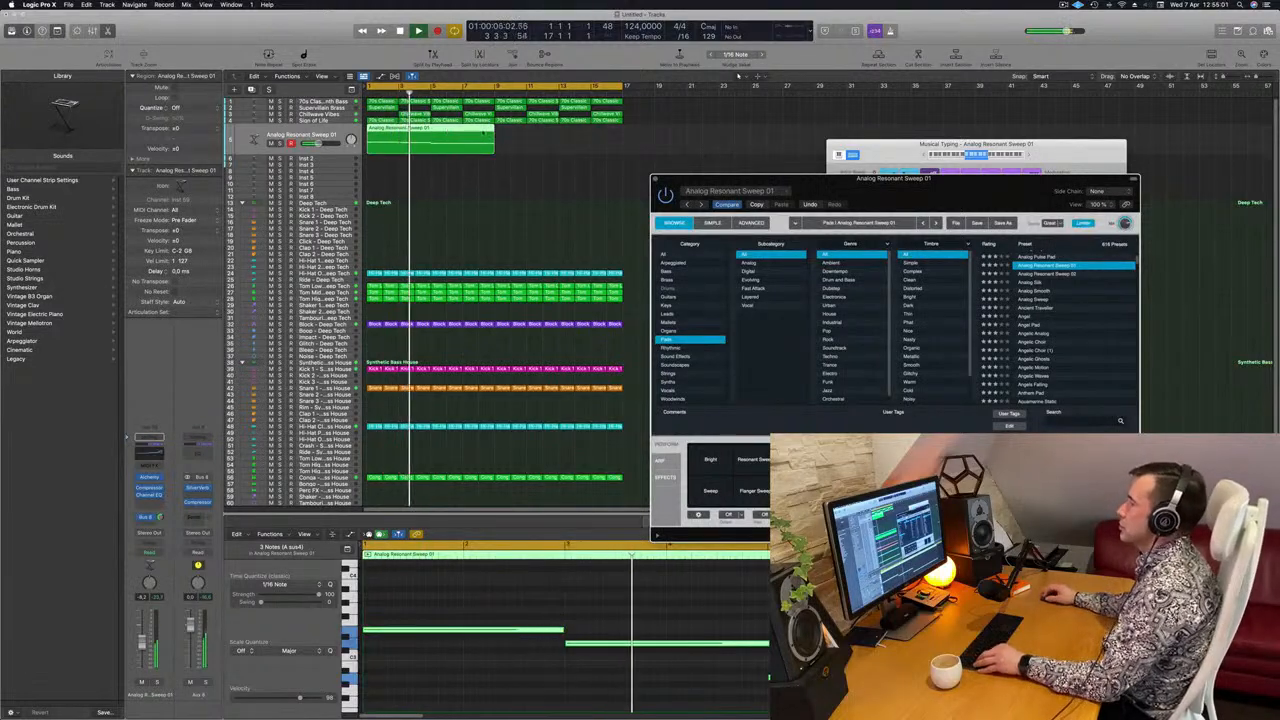
left_click_drag(449, 131, 578, 137)
mouse_move(893, 187)
left_mouse_down()
mouse_move(836, 187)
mouse_move(828, 150)
mouse_move(804, 185)
mouse_move(787, 165)
mouse_move(738, 174)
mouse_move(867, 155)
mouse_move(896, 183)
left_mouse_up()
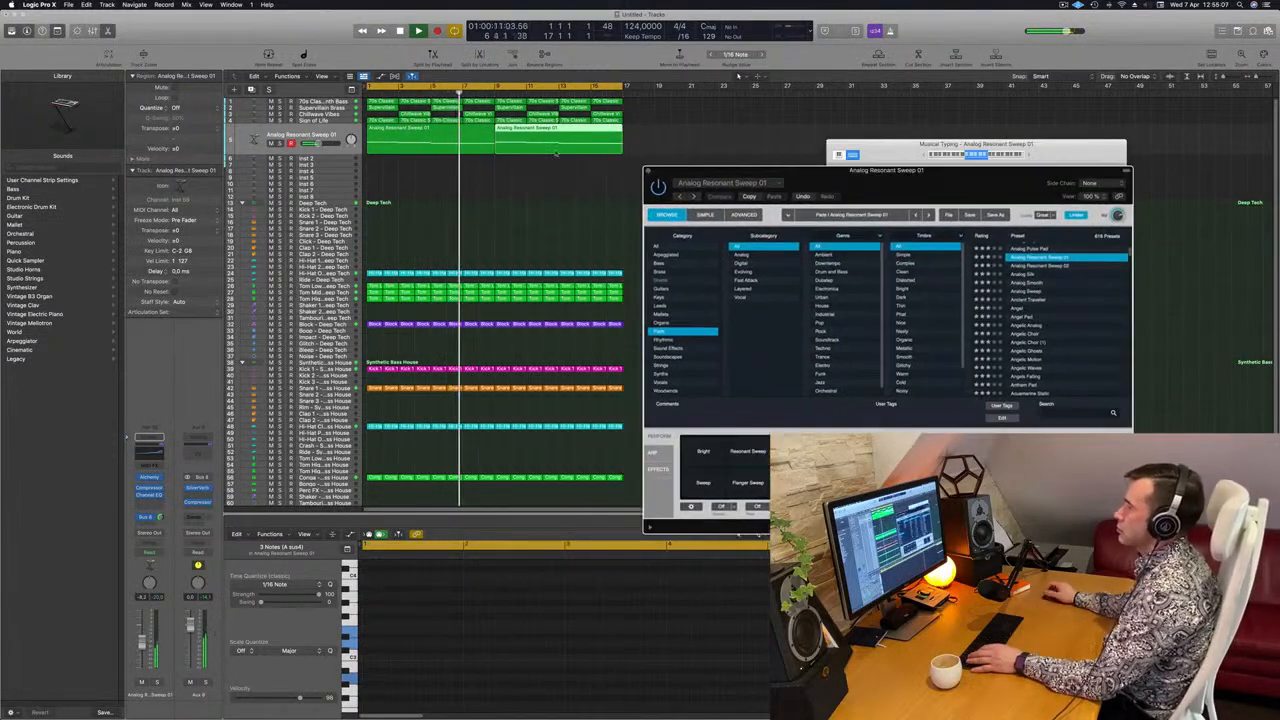
key("space")
key("space")
Try a lower volume on the Analog Resonant Sweep 01 track while replaying the loop.
left_click(300, 135)
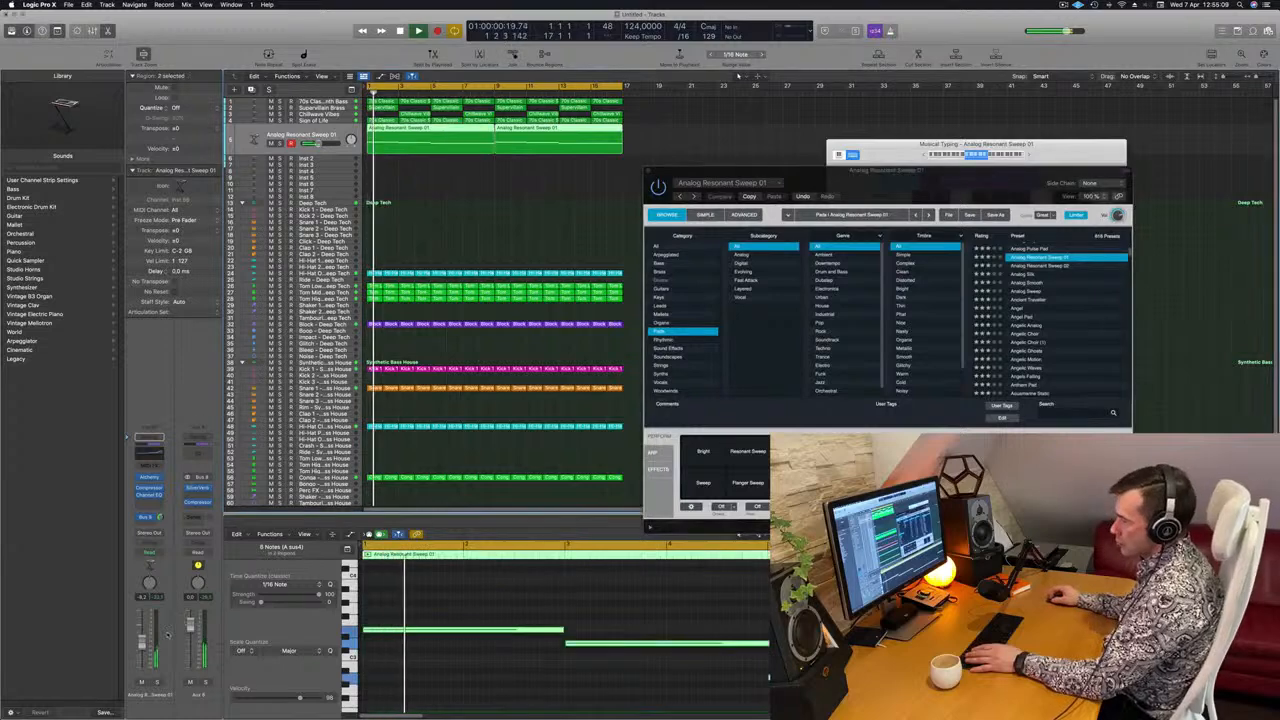
left_click_drag(142, 643, 142, 650)
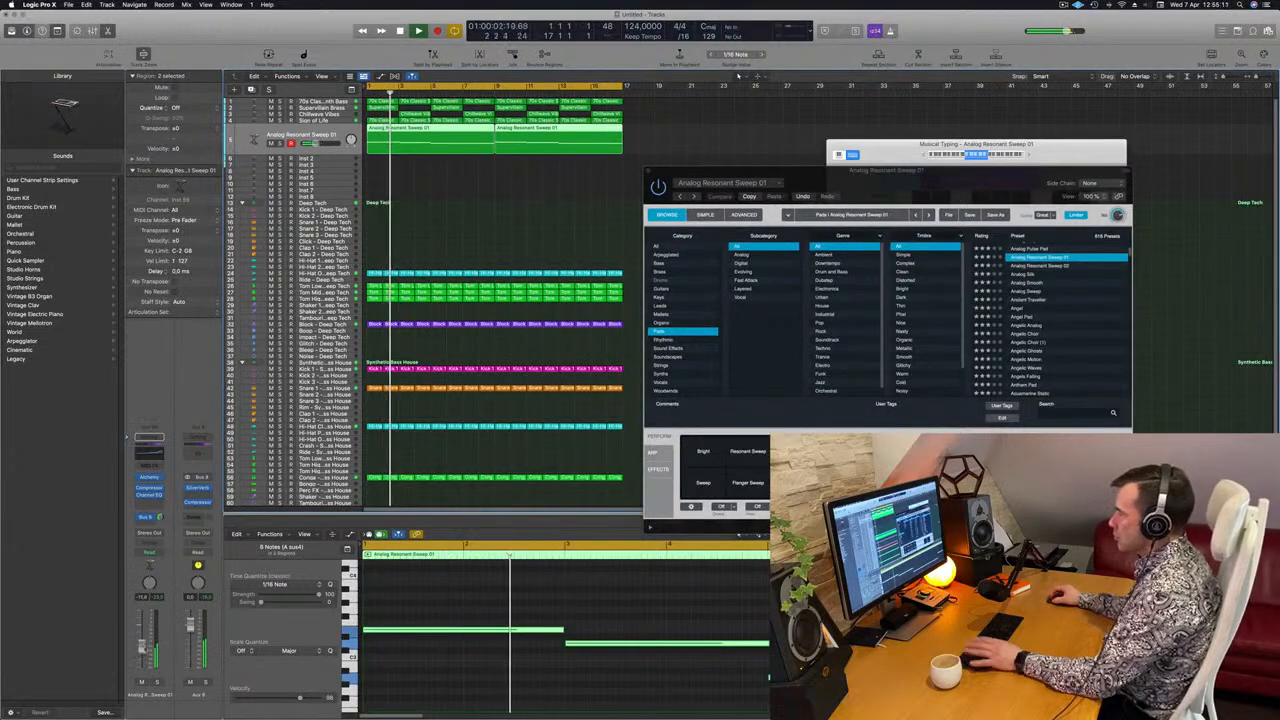
key("space")
key("space")
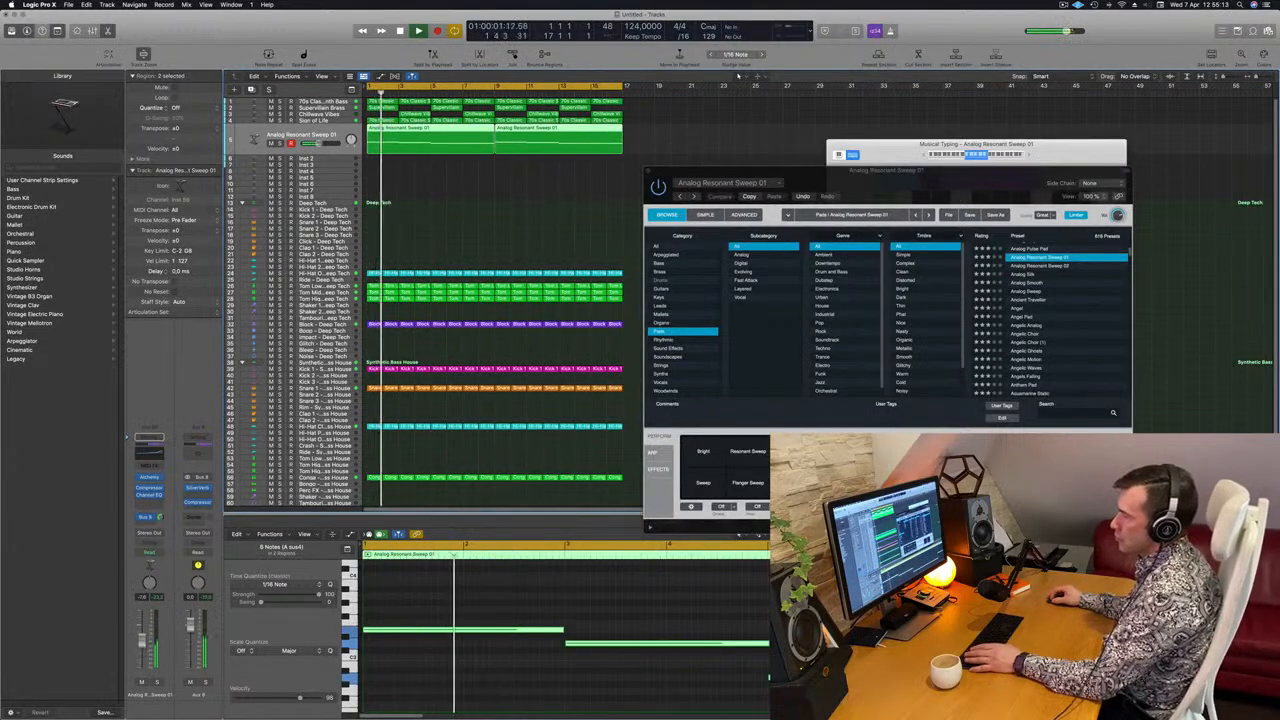
Set the threshold of the pad track's Compressor to -27 dB and close the plug-in.
left_click(149, 488)
key("Return")
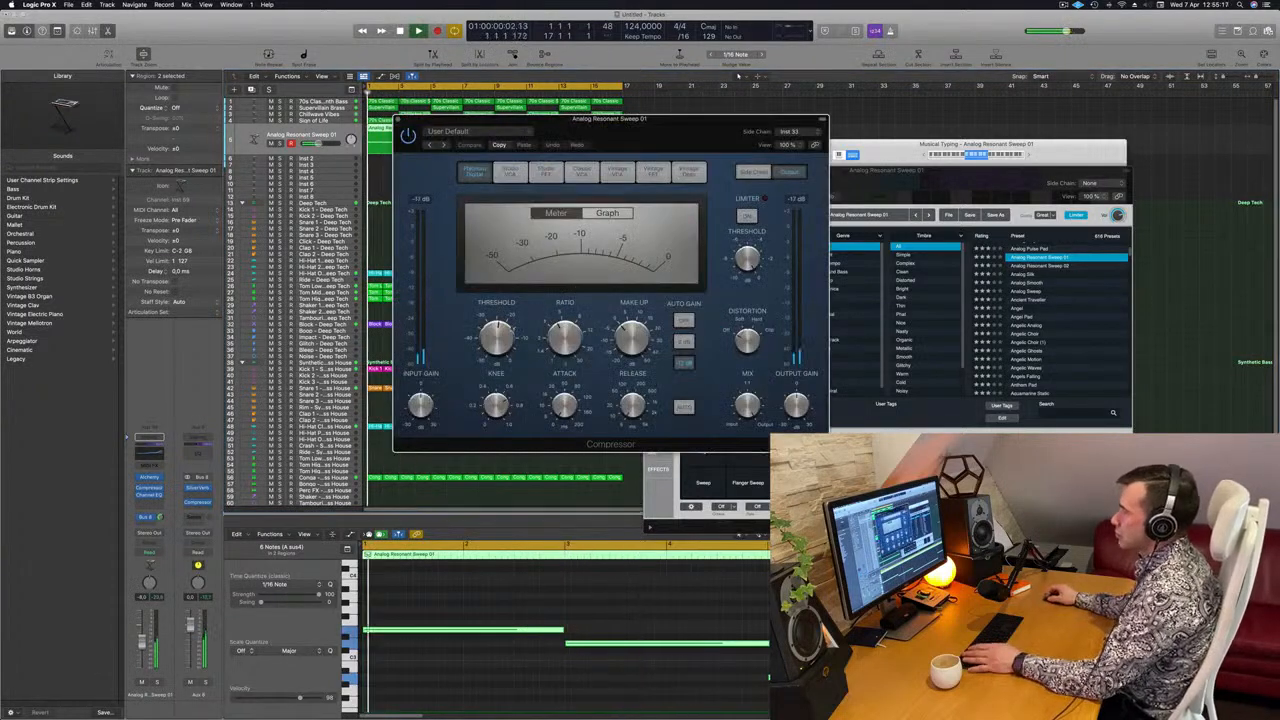
mouse_move(500, 338)
left_mouse_down()
mouse_move(507, 313)
mouse_move(501, 339)
left_mouse_up()
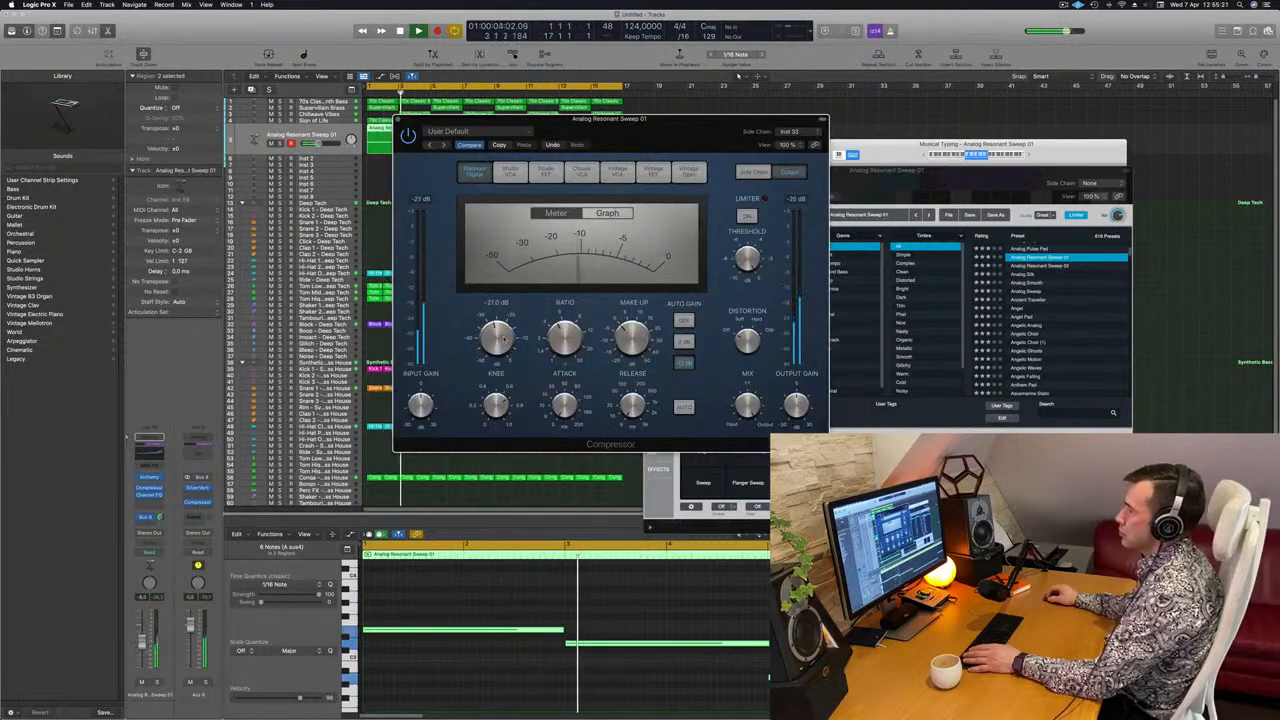
left_click_drag(608, 119, 580, 145)
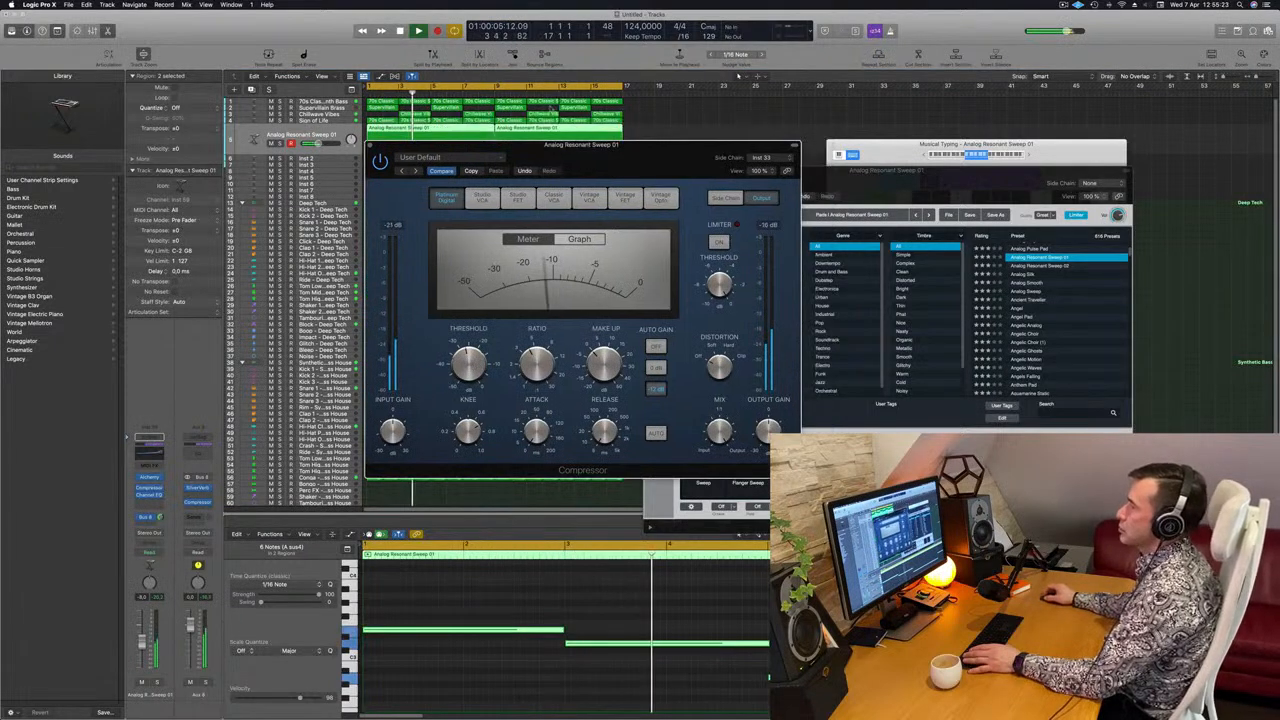
left_click(369, 147)
key("Return")
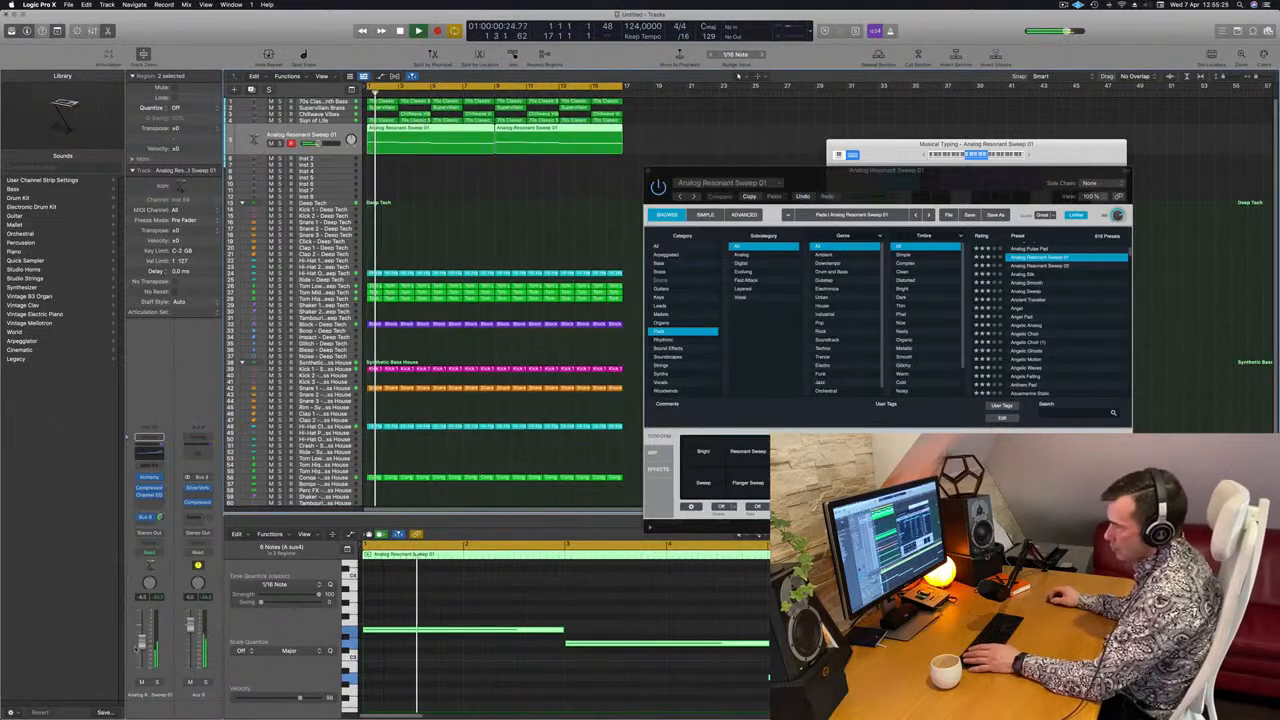
Cut the pad's low end below 268 Hz with the Channel EQ's low-cut filter and close the plug-in.
key("Return")
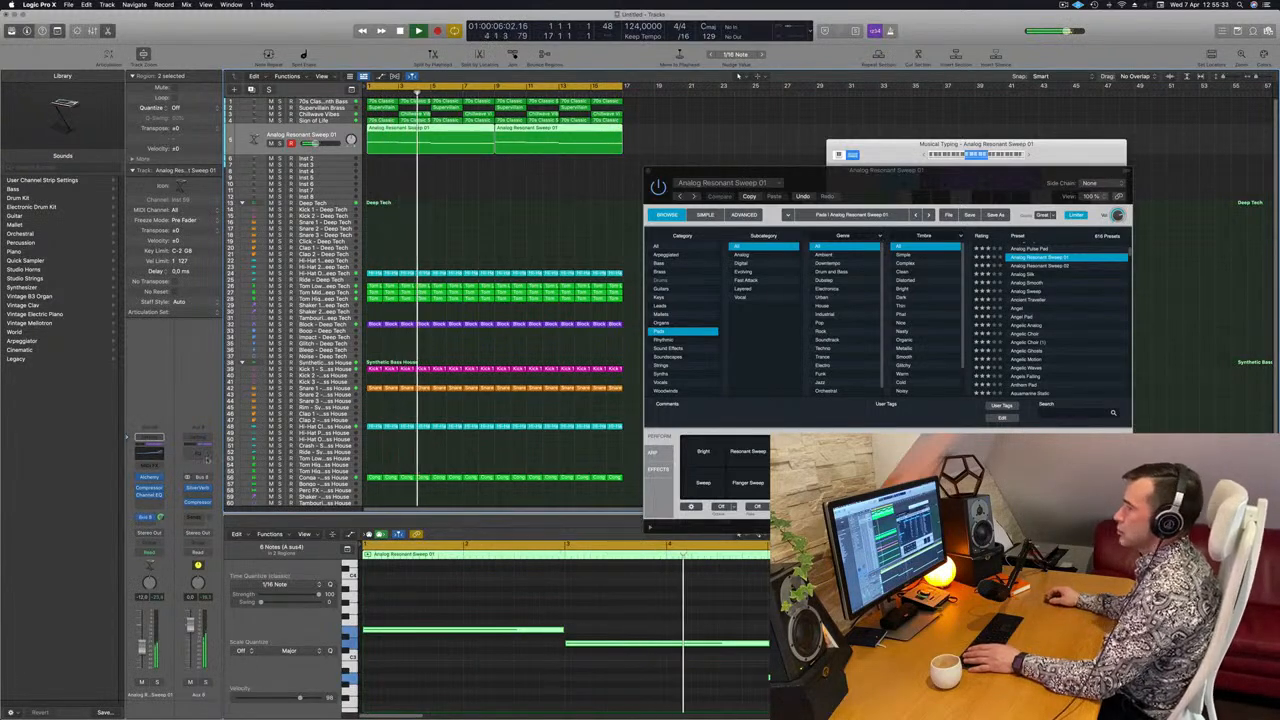
left_click(150, 454)
left_click_drag(452, 176, 693, 224)
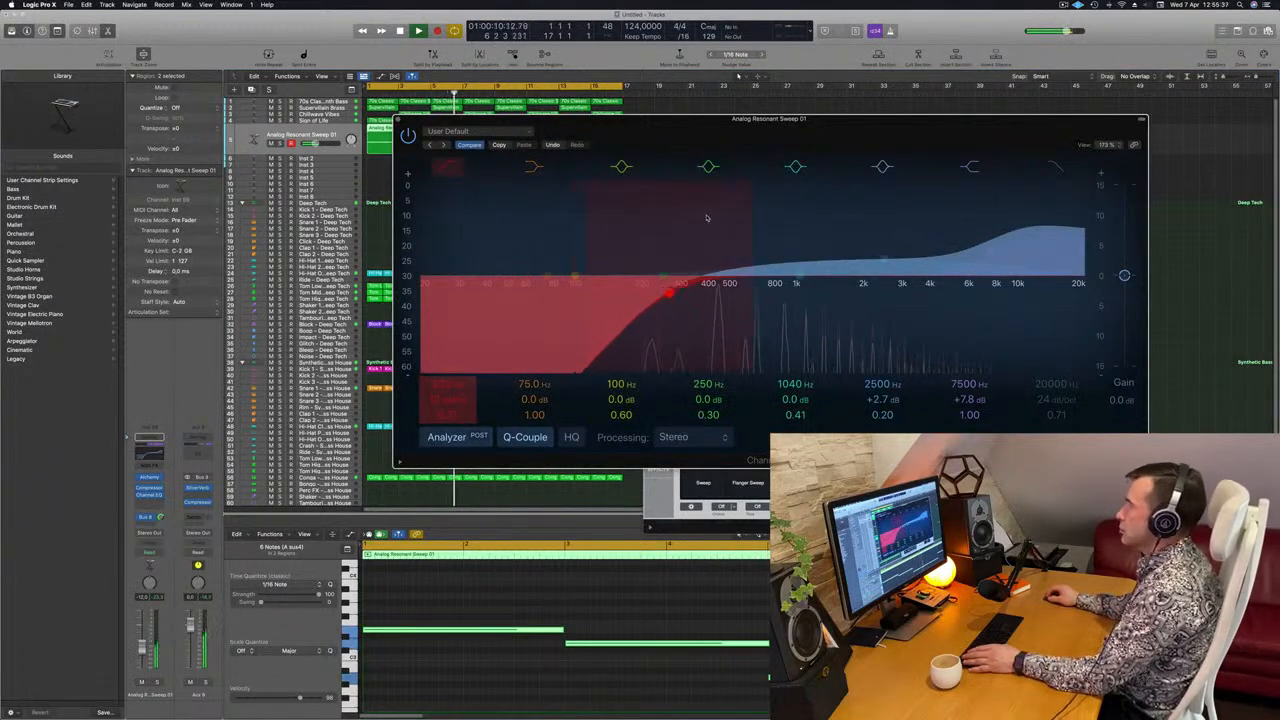
left_click_drag(812, 121, 620, 157)
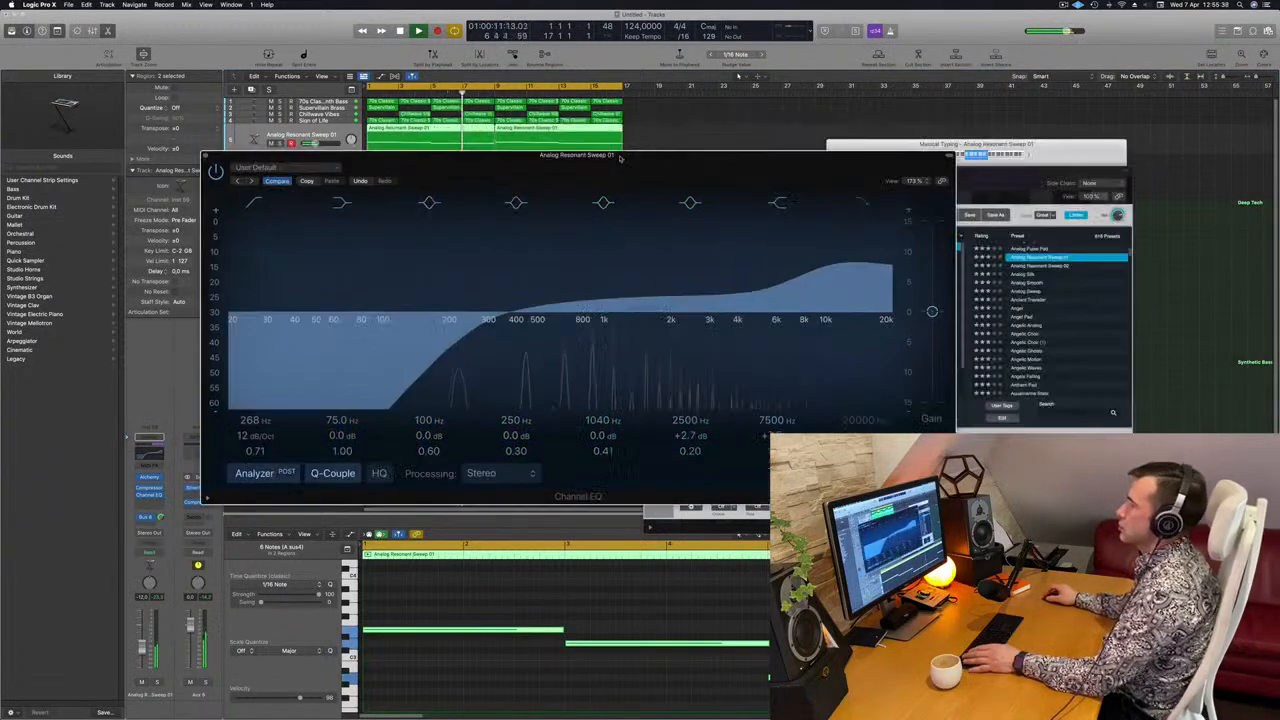
left_click(205, 157)
key("Return")
Raise the Analog Resonant Sweep 01 track's volume slightly and reposition the Alchemy window during playback.
left_click_drag(911, 169, 870, 137)
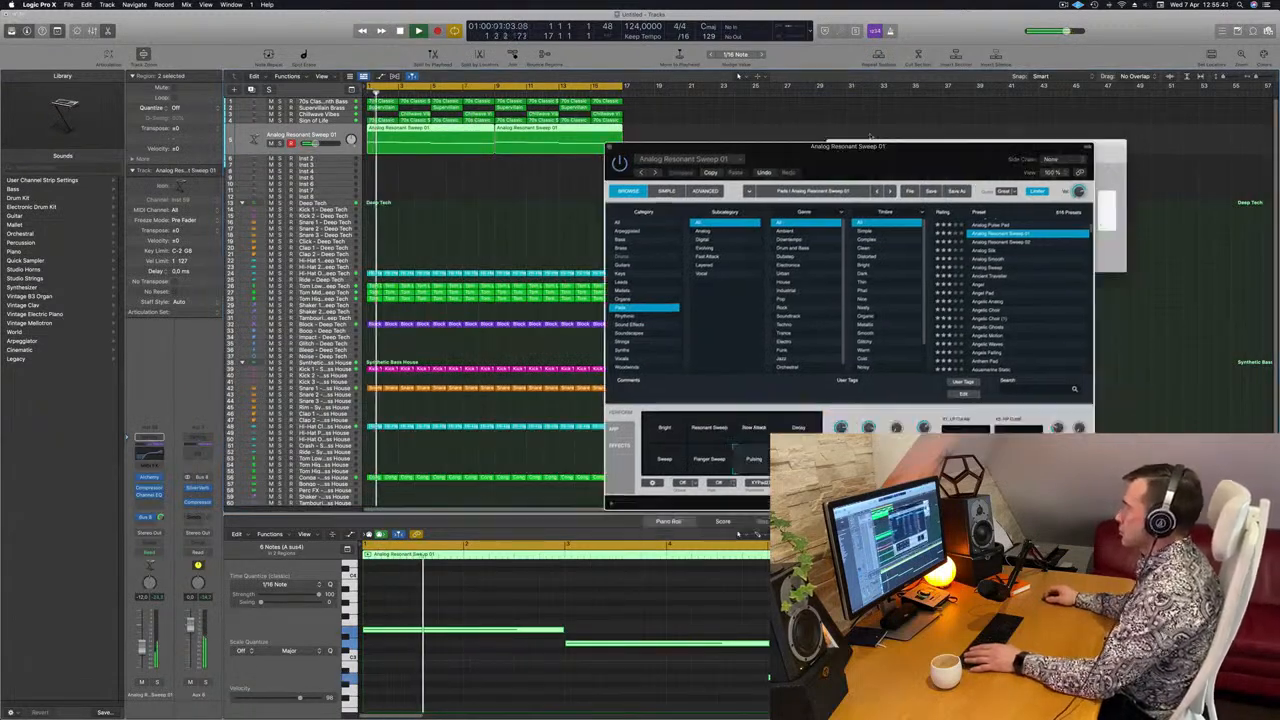
key("Return")
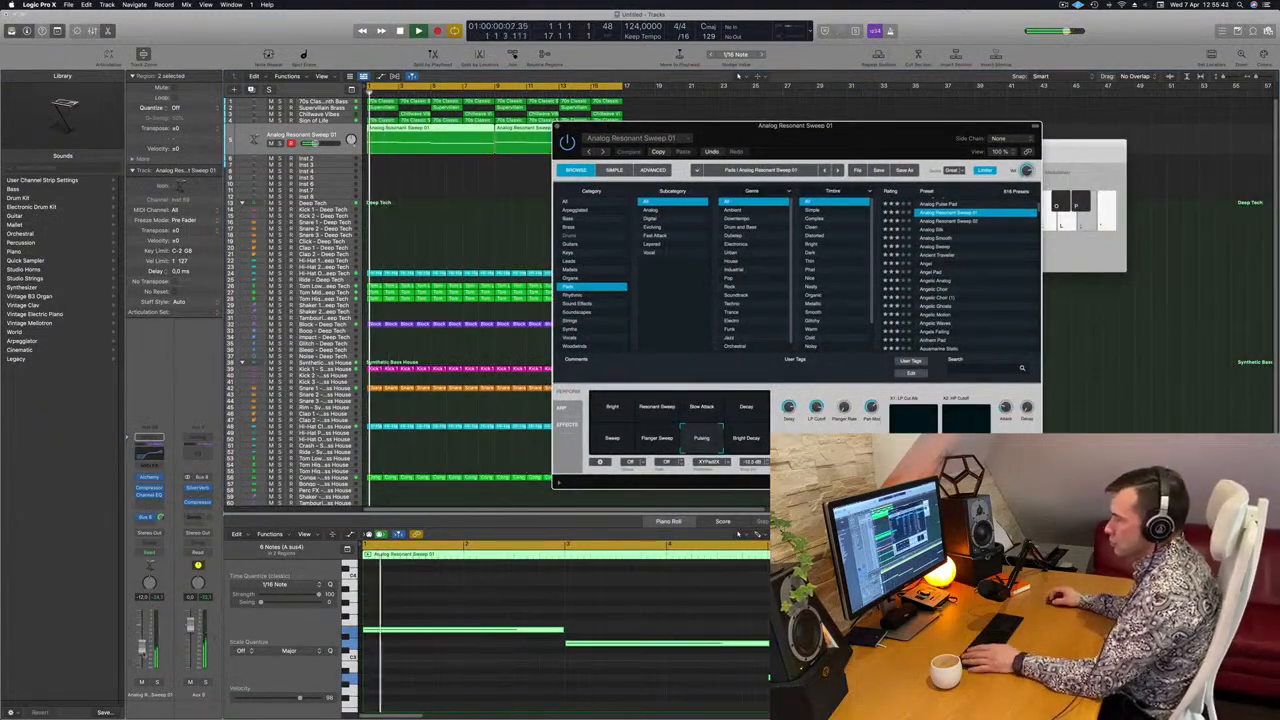
left_click_drag(143, 651, 143, 648)
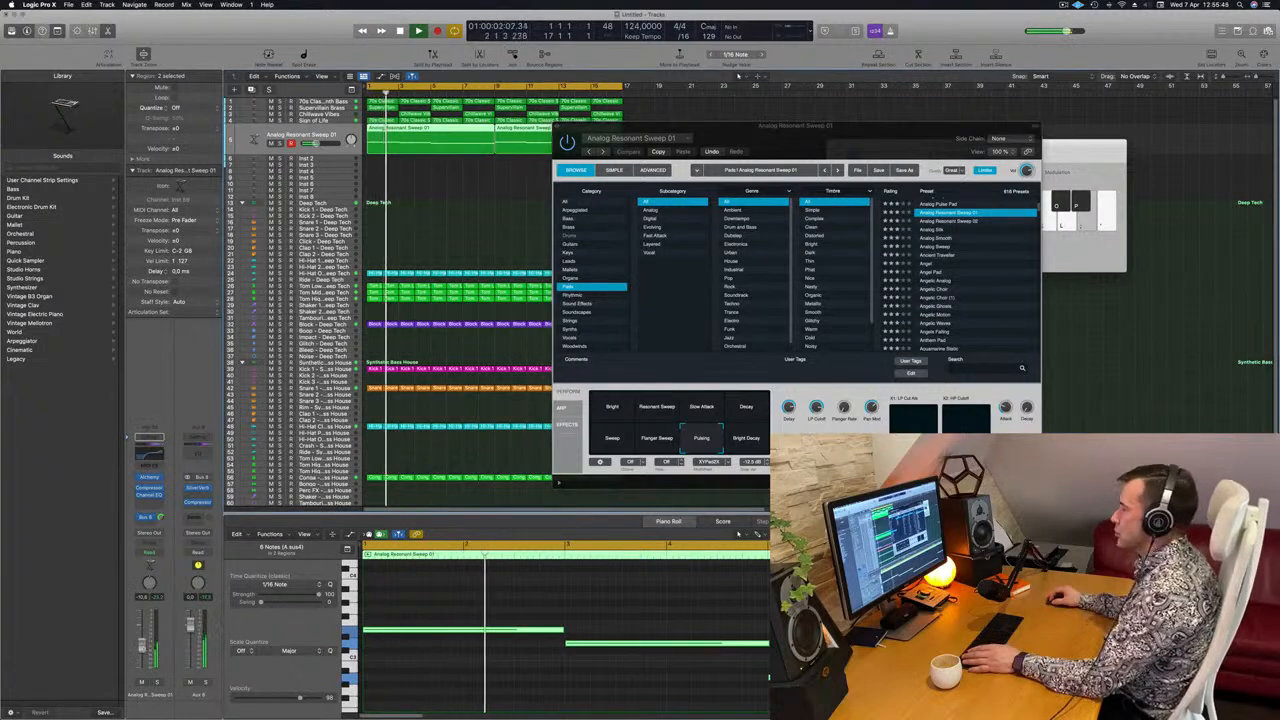
left_click_drag(876, 152, 851, 235)
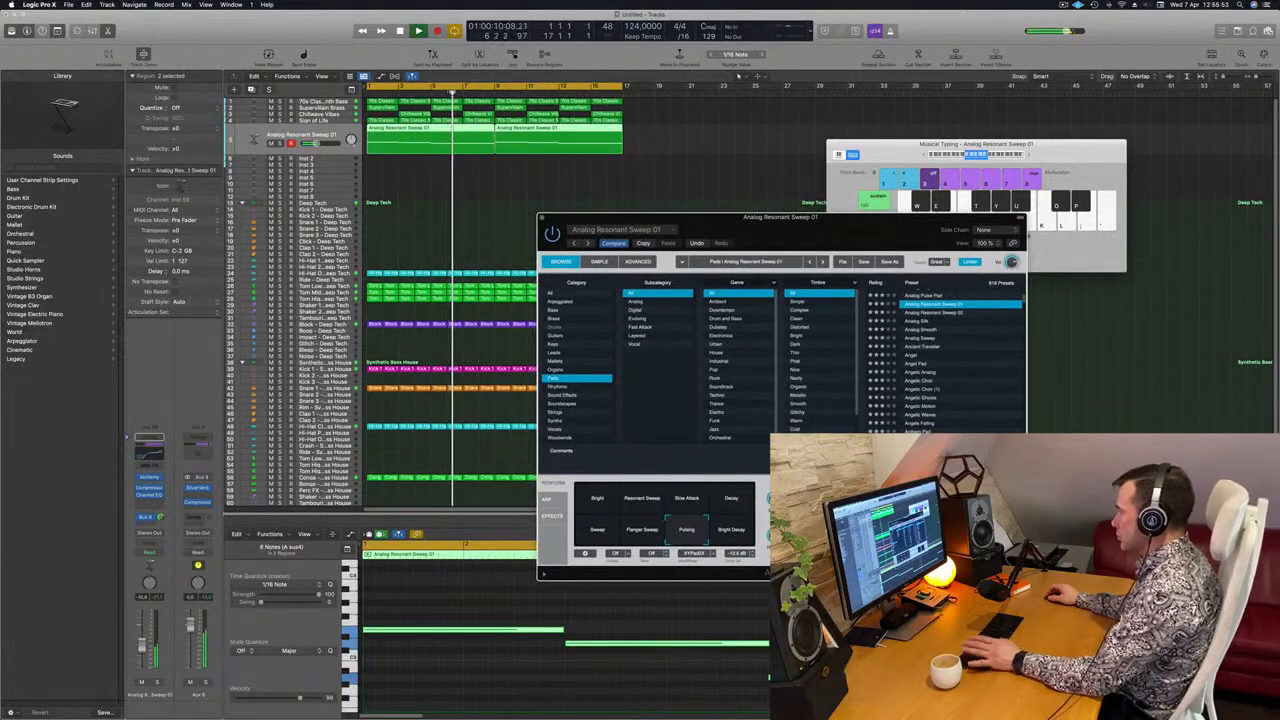
Replay the loop from bar 1 several times to judge how the Pulsing pad sits in the mix.
key("Return")
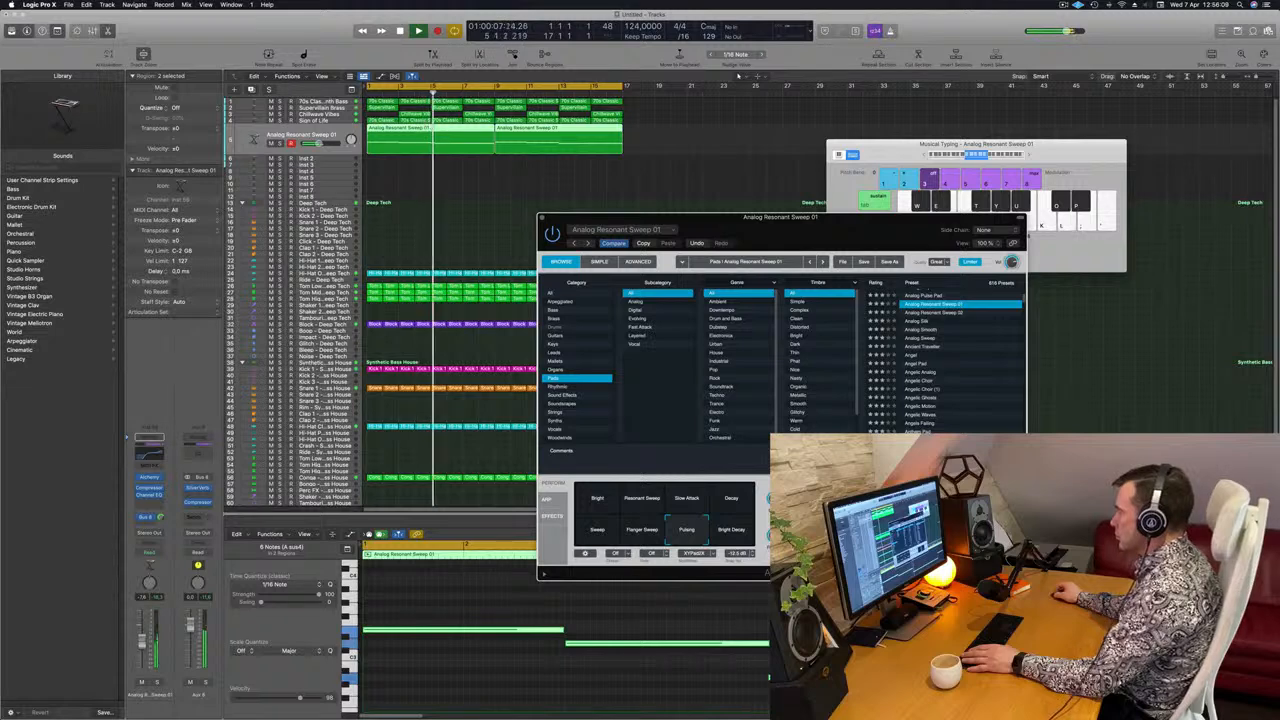
key("Return")
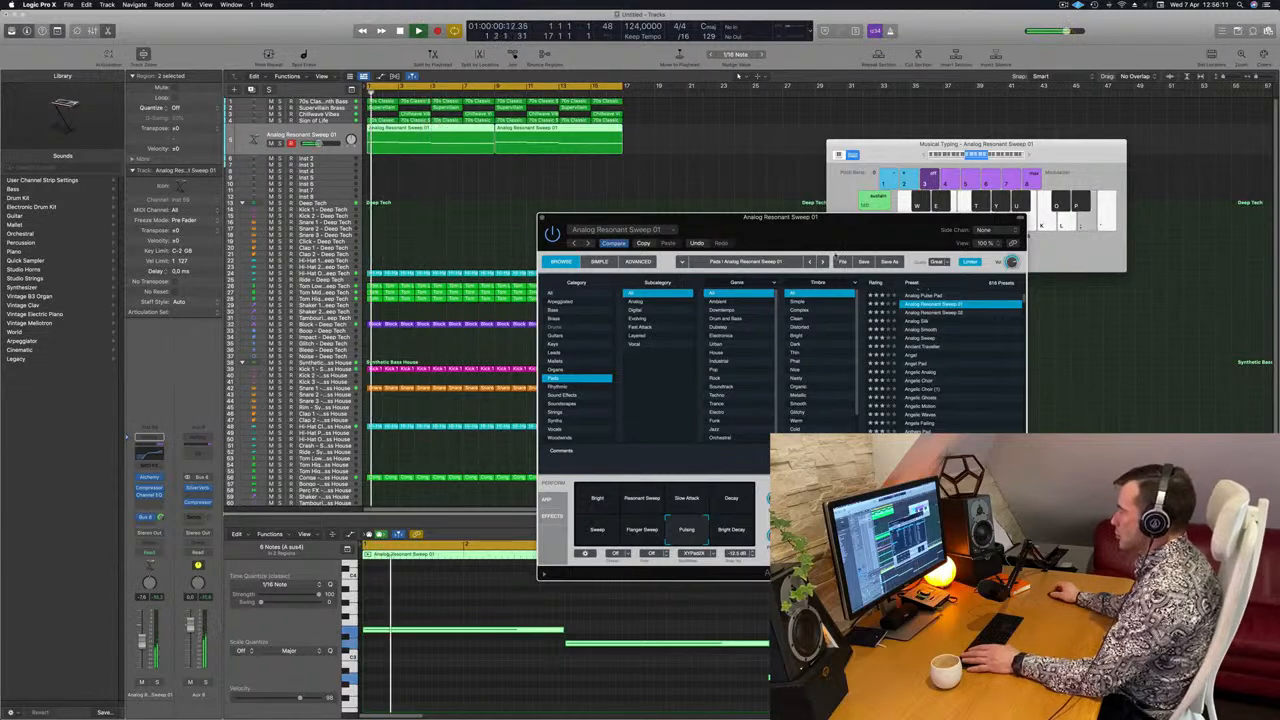
left_click_drag(722, 245, 747, 192)
left_click_drag(870, 190, 905, 200)
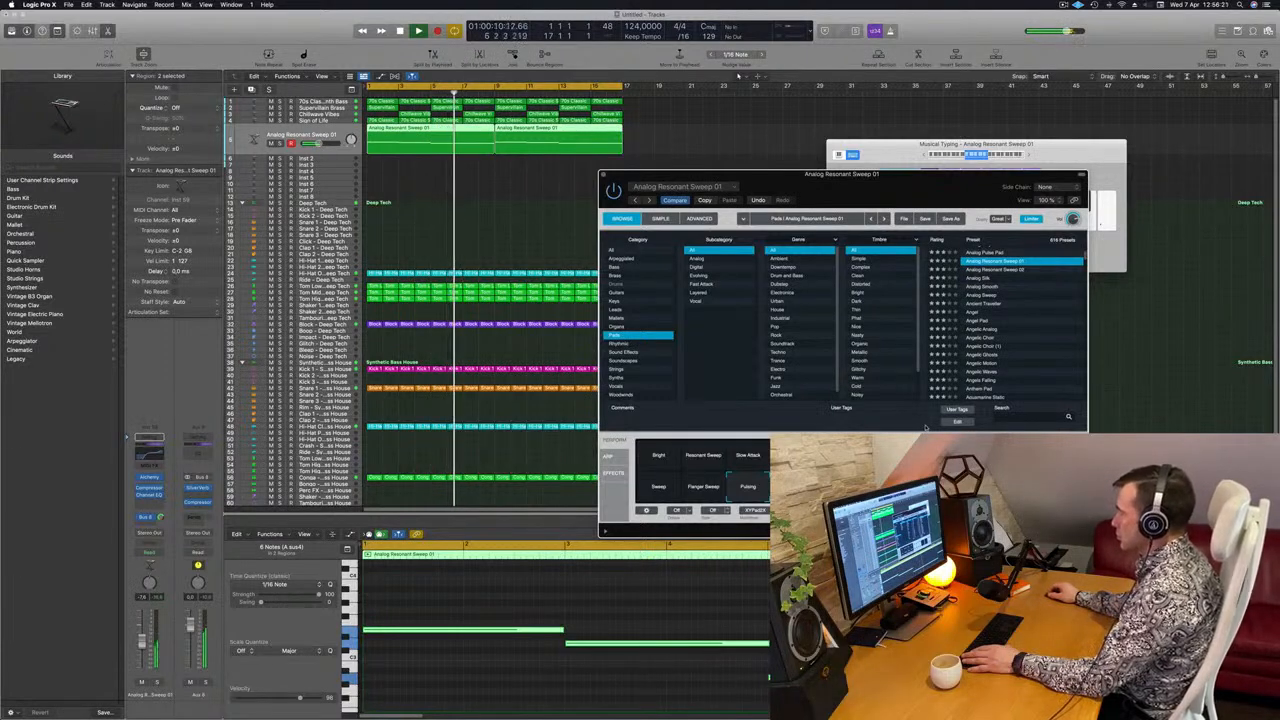
key("Return")
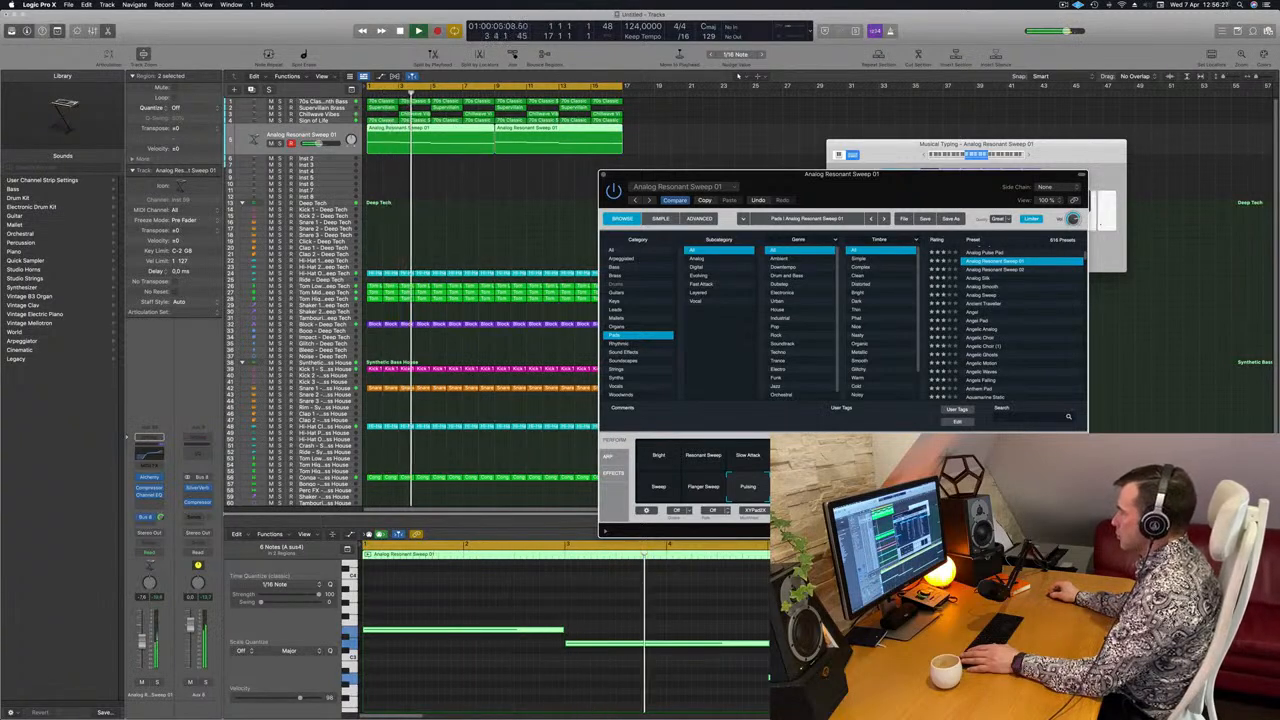
key("Return")
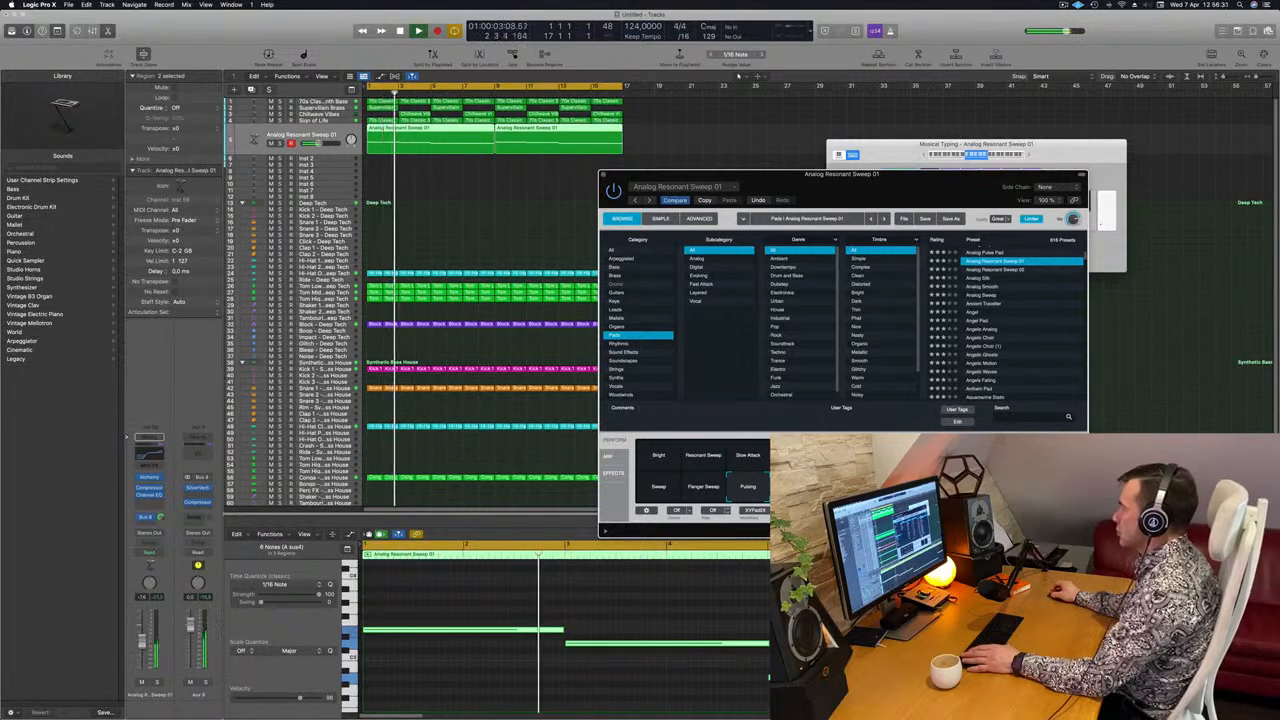
left_click_drag(930, 195, 887, 183)
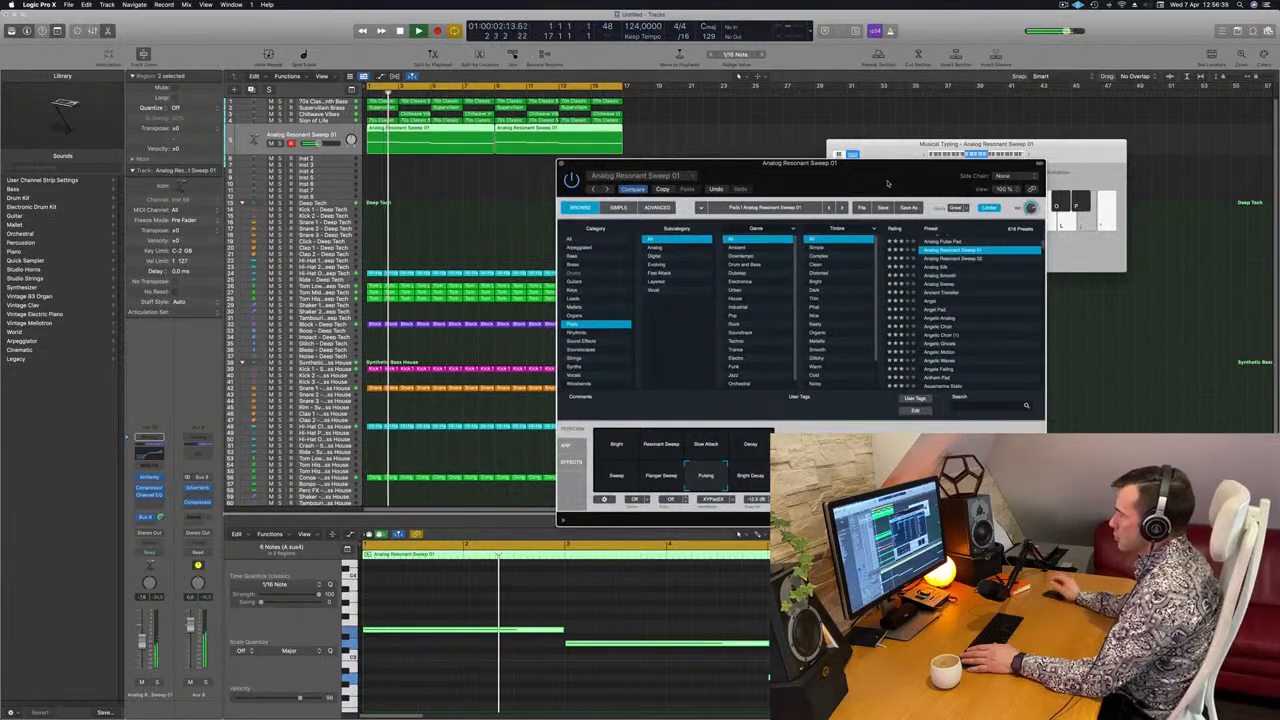
left_click_drag(888, 183, 894, 143)
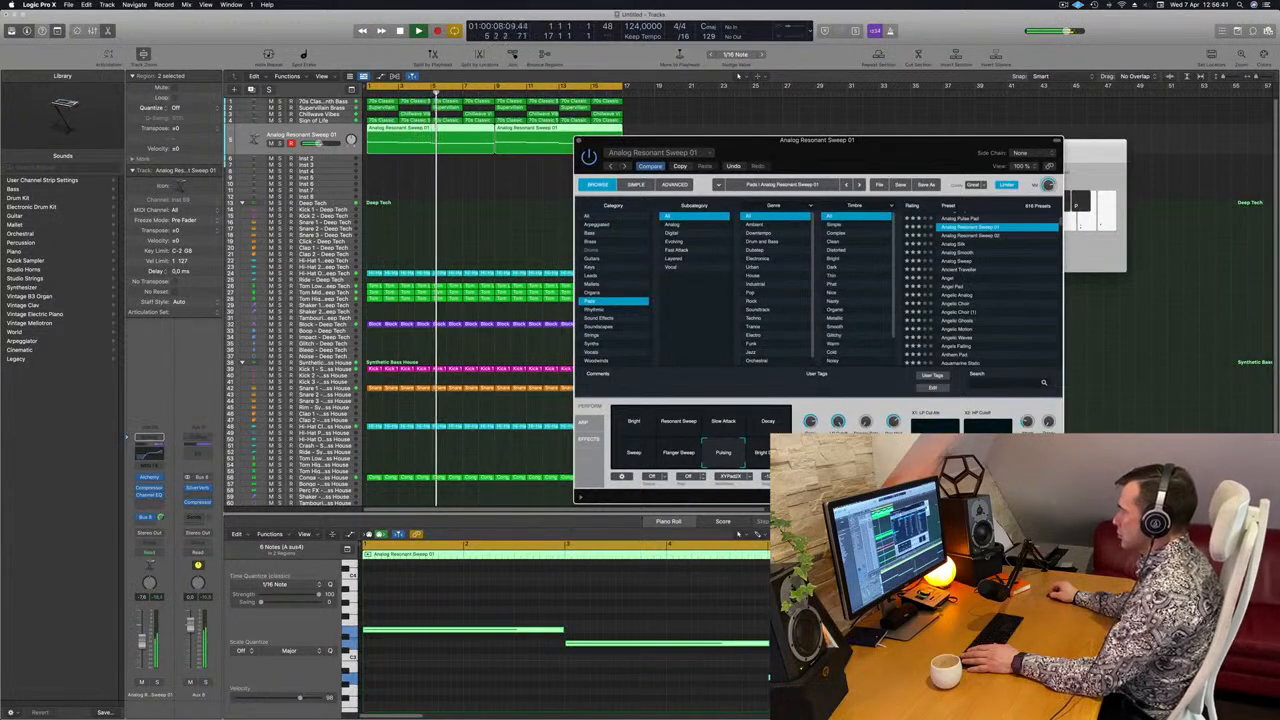
key("Return")
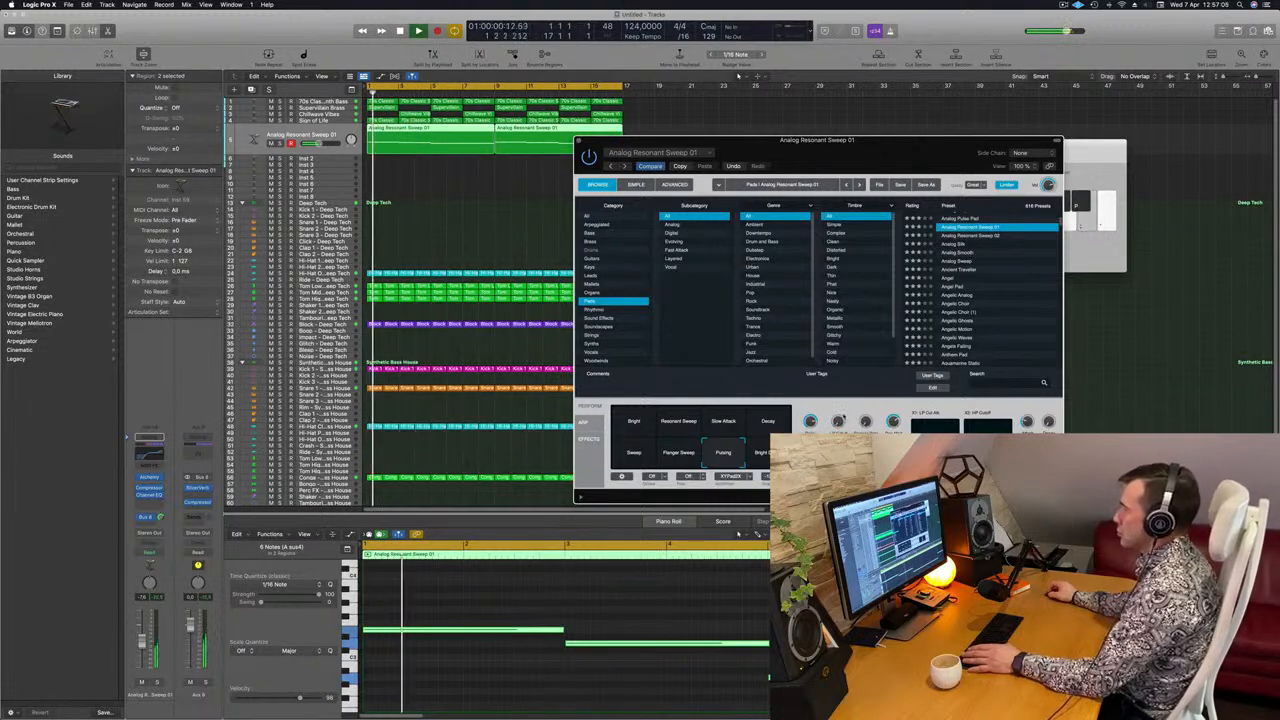
key("Return")
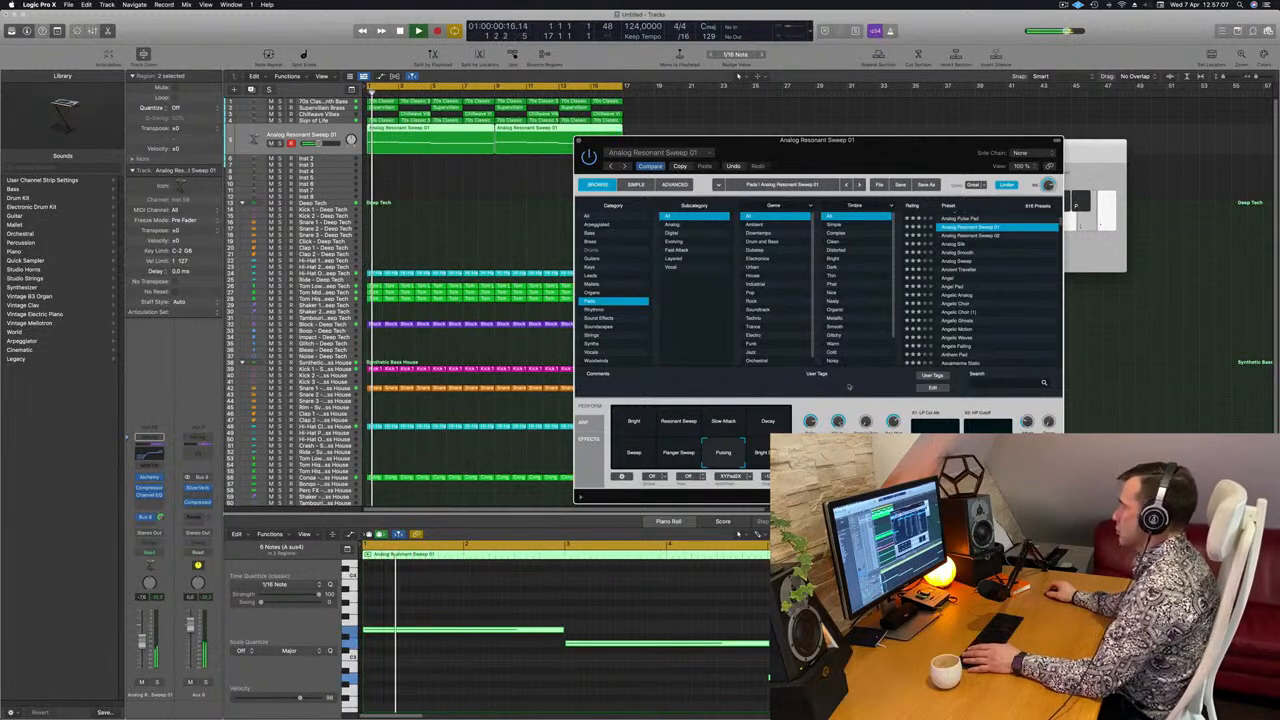
Move the Alchemy window clear of the pad regions, lower the pad track's volume and replay the loop.
left_click_drag(899, 149, 987, 121)
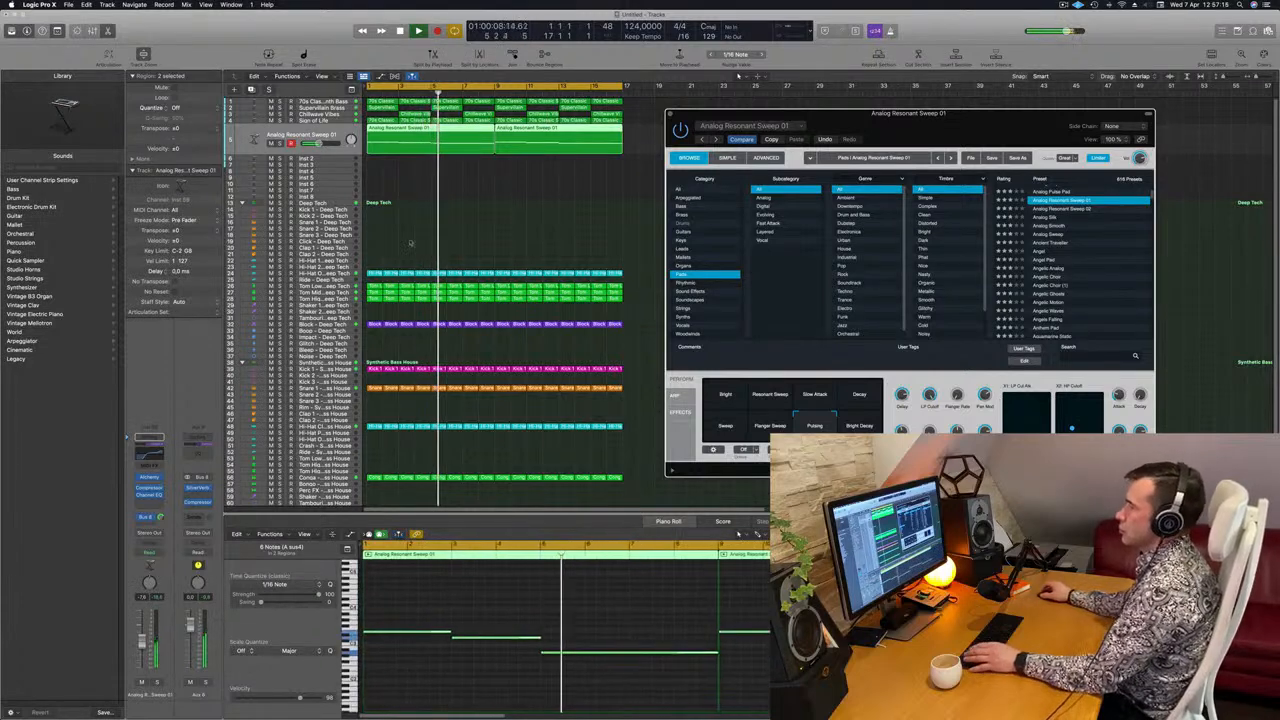
left_click_drag(141, 645, 141, 652)
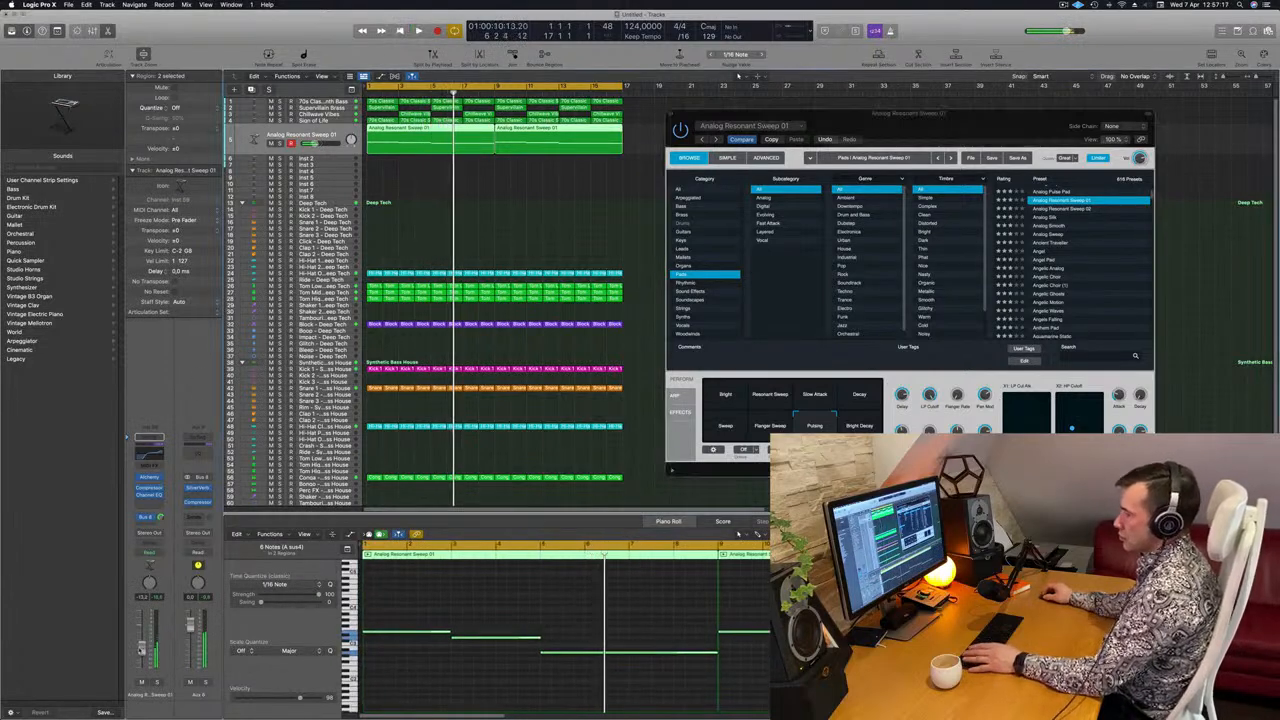
key("Return")
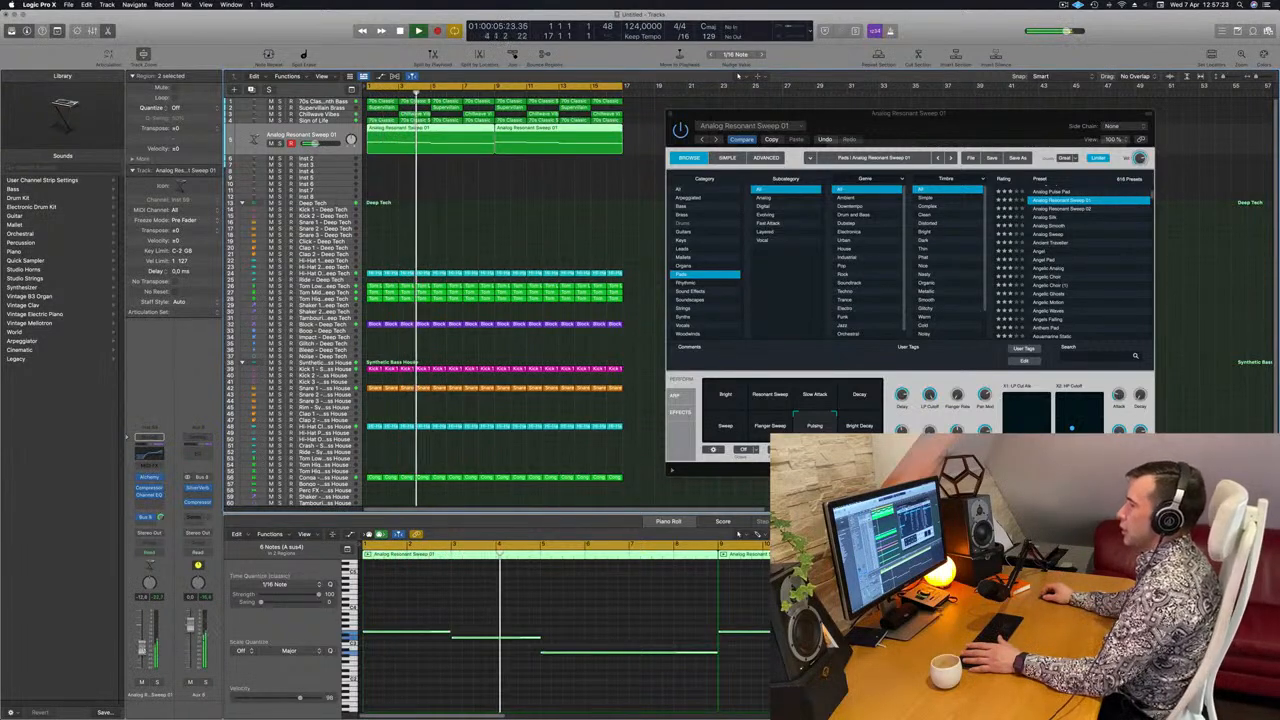
Layer a higher copy of all the pad notes in the Piano Roll and replay the loop from bar 1.
key("Return")
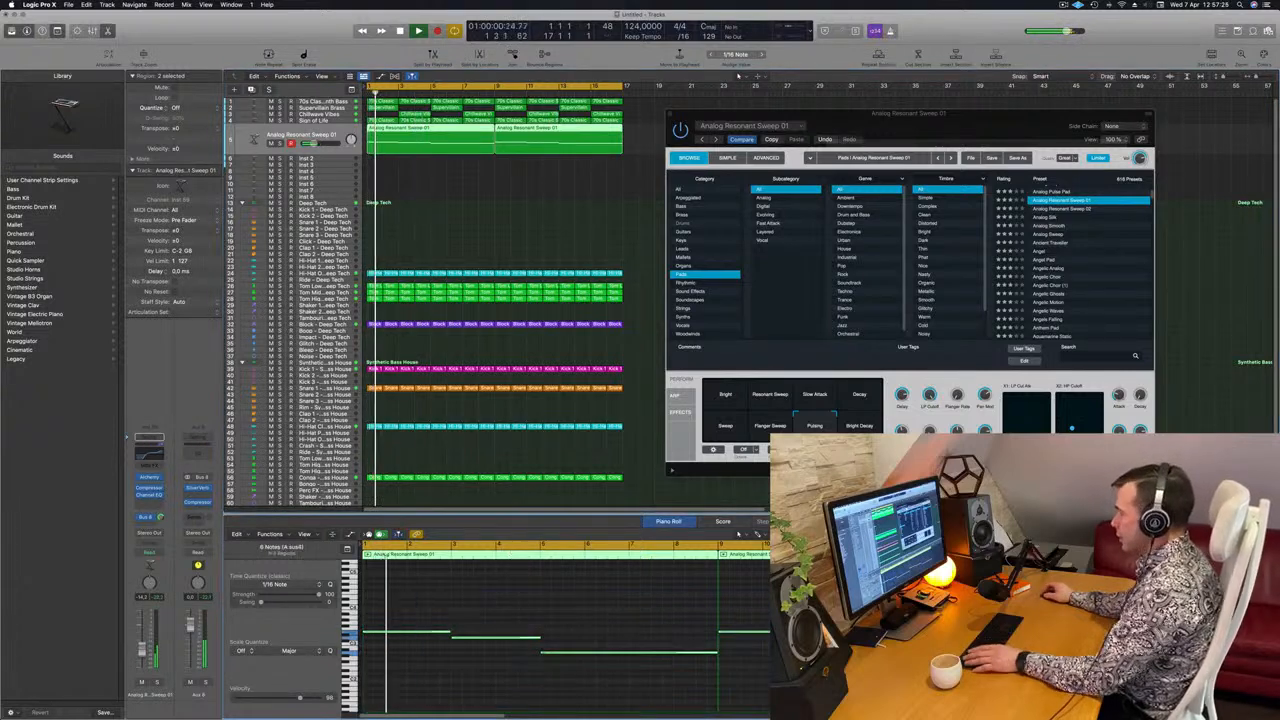
left_click_drag(421, 629, 424, 600)
key("Return")
scroll(510, 584, "left", 1)
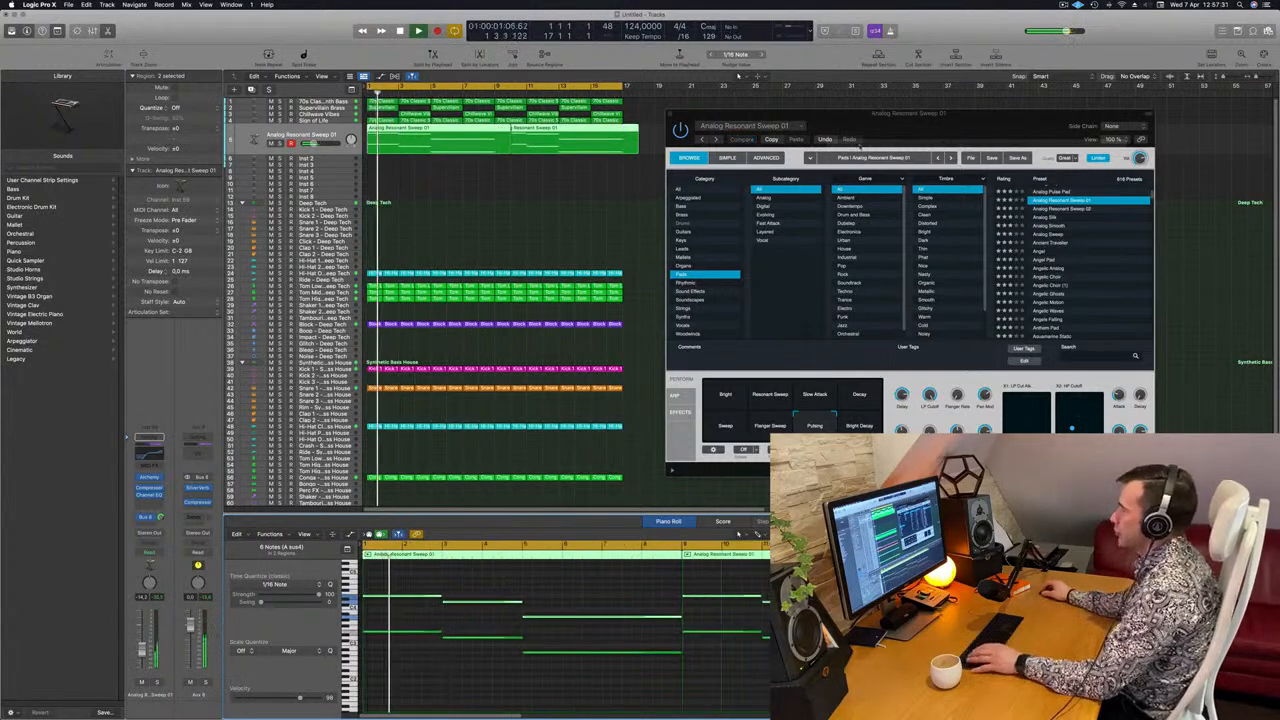
left_click_drag(951, 115, 940, 156)
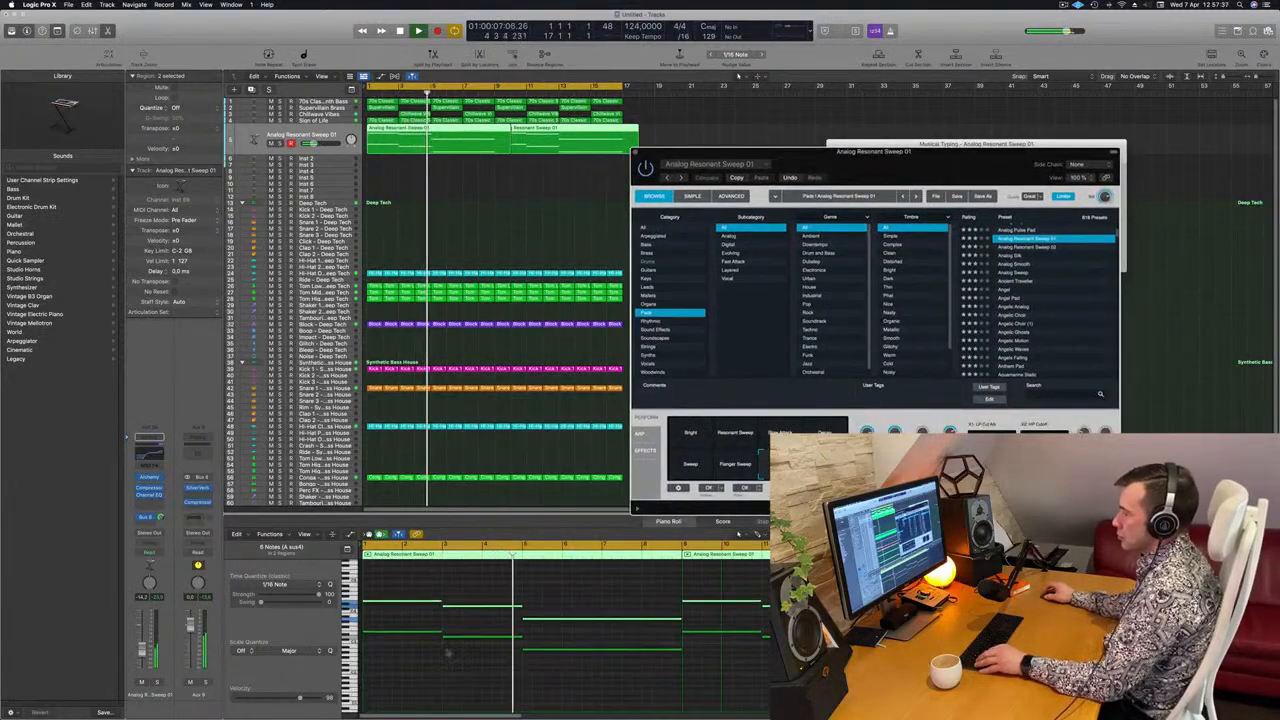
Try adding a lower copy of the pad notes as a third voice, and undo it.
left_click_drag(420, 610, 425, 655)
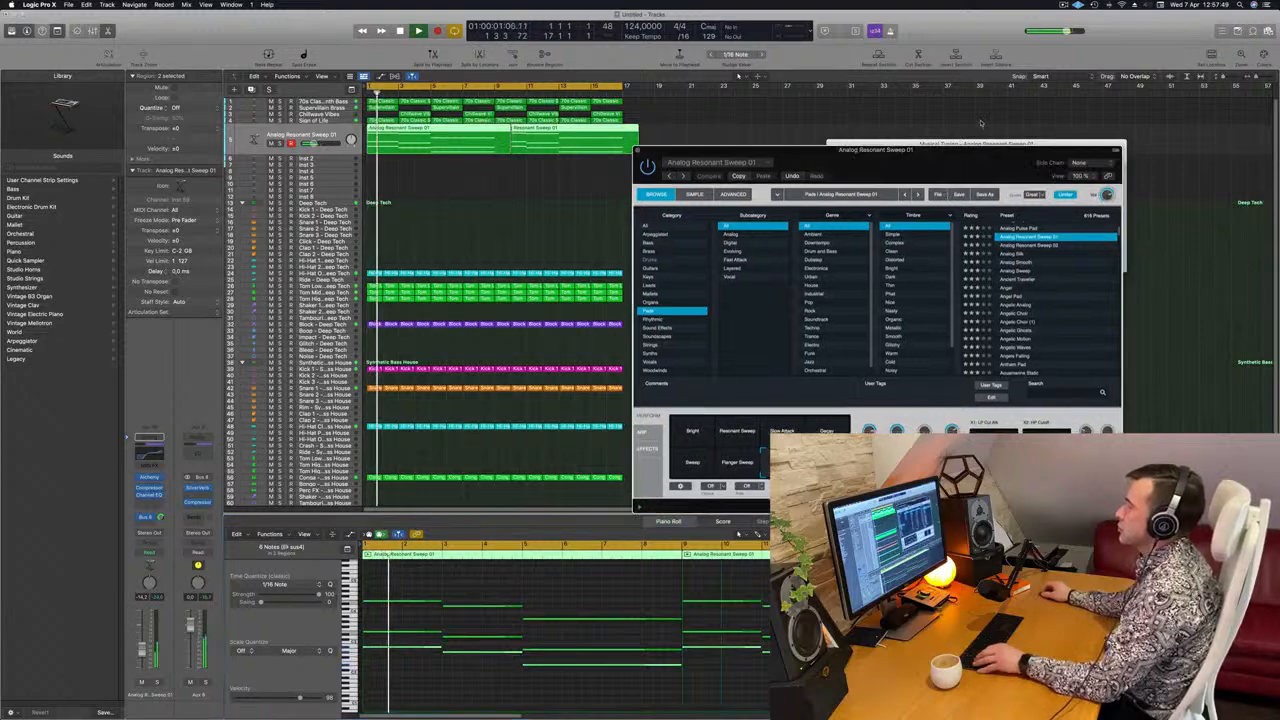
left_click_drag(946, 167, 866, 136)
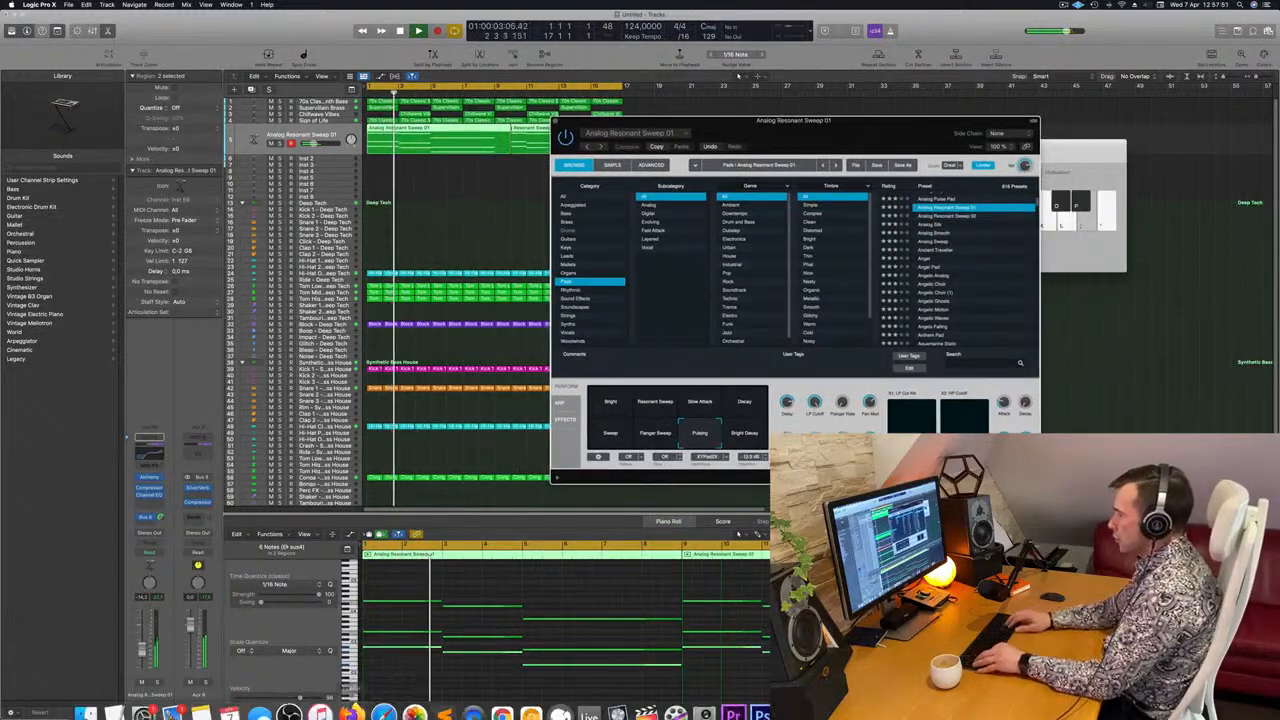
left_click(449, 690)
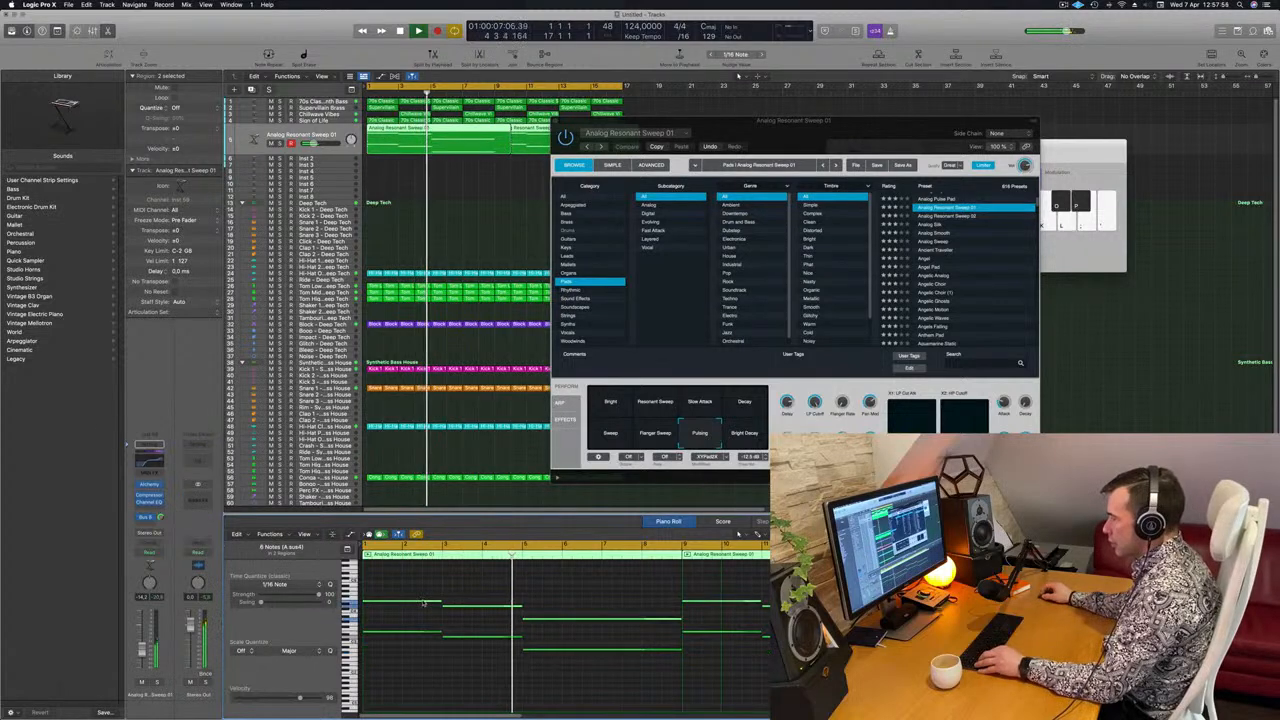
key("super+z")
Try another lower copy of the pad notes, adjust its pitch and replay the loop from bar 1.
left_click_drag(423, 602, 424, 667)
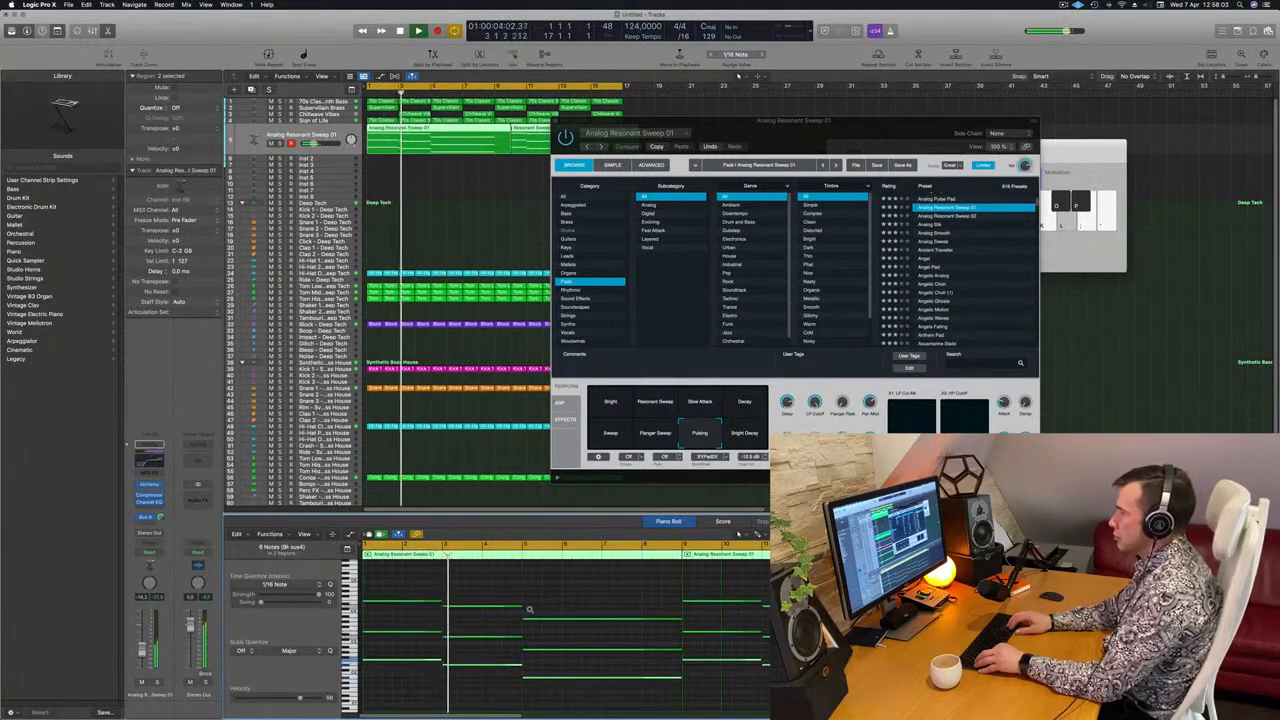
key("Return")
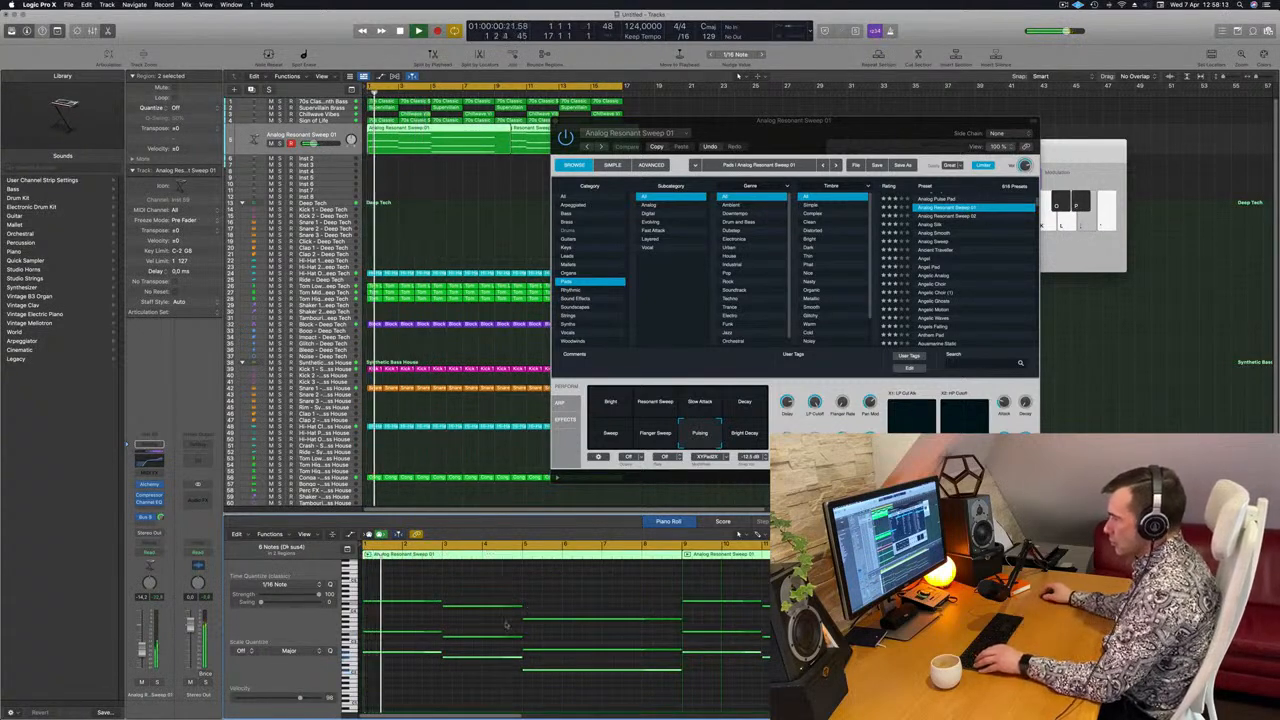
mouse_move(420, 655)
left_mouse_down()
mouse_move(421, 637)
mouse_move(419, 655)
left_mouse_up()
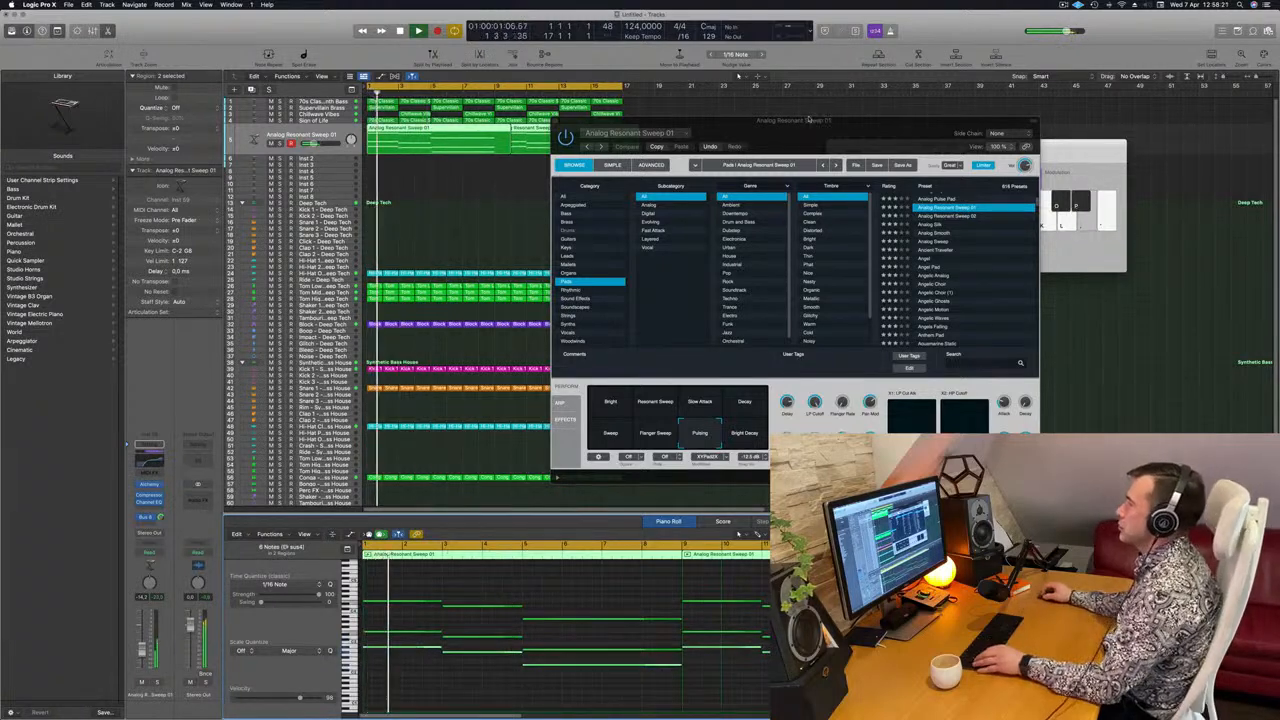
Lower the Analog Resonant Sweep 01 track's volume and replay the loop from bar 1, moving the Alchemy window aside.
left_click_drag(810, 119, 840, 97)
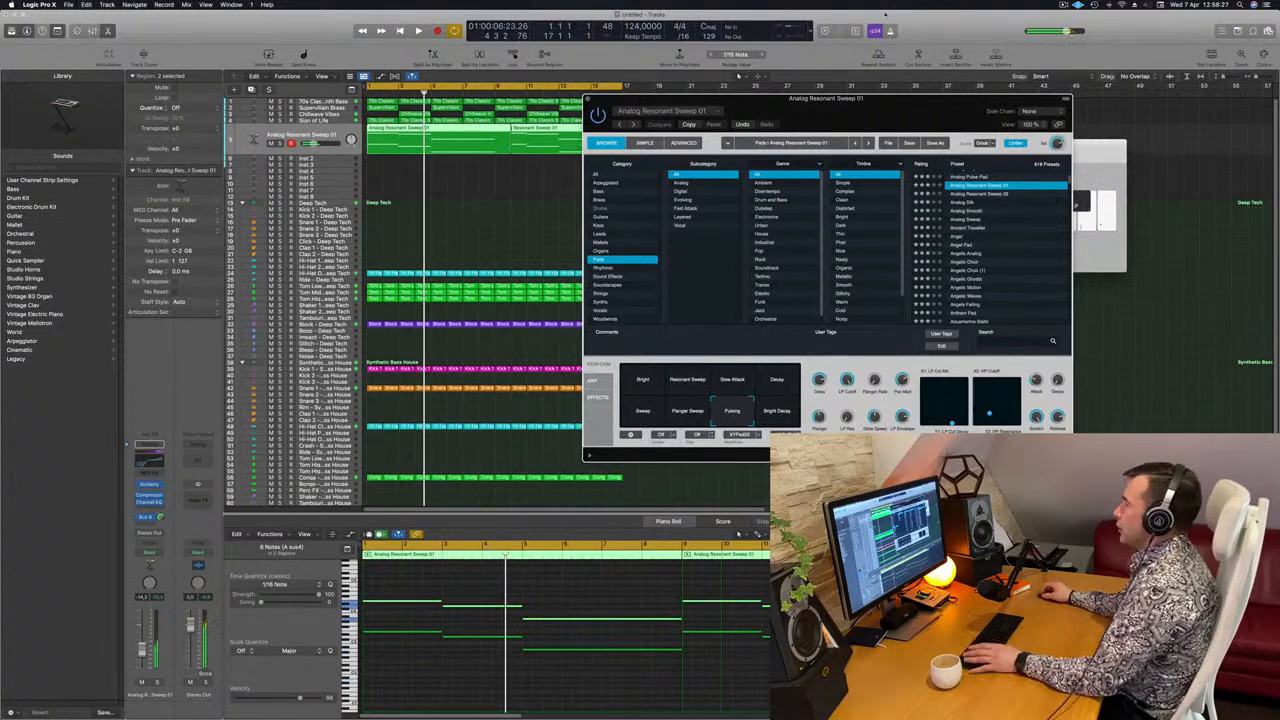
left_click_drag(885, 112, 817, 111)
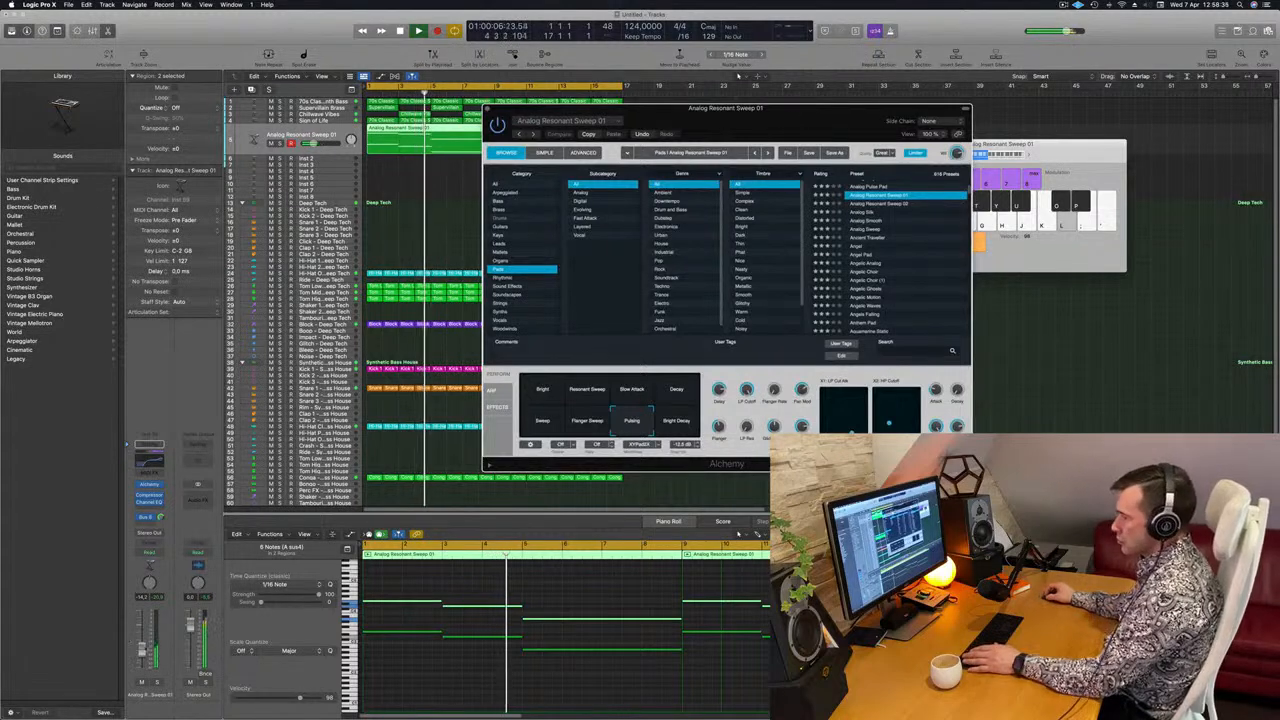
left_click_drag(142, 650, 142, 670)
key("Return")
key("Return")
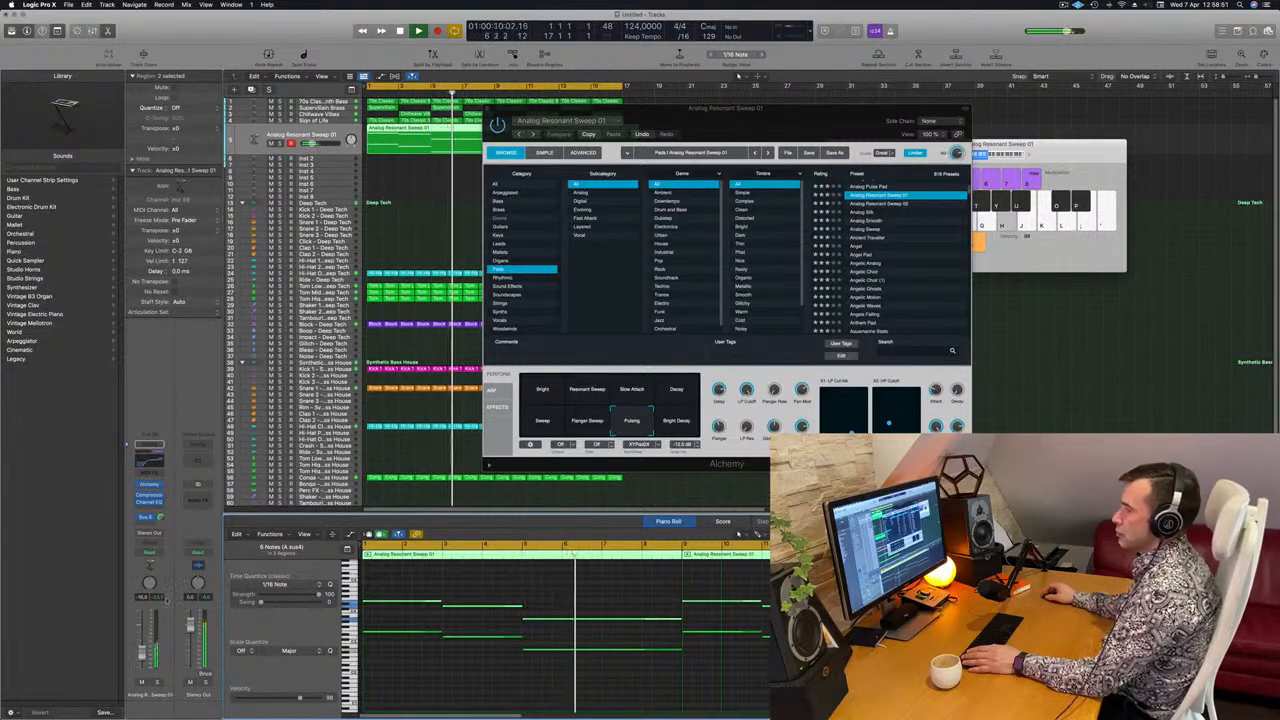
left_click_drag(606, 108, 564, 115)
key("Return")
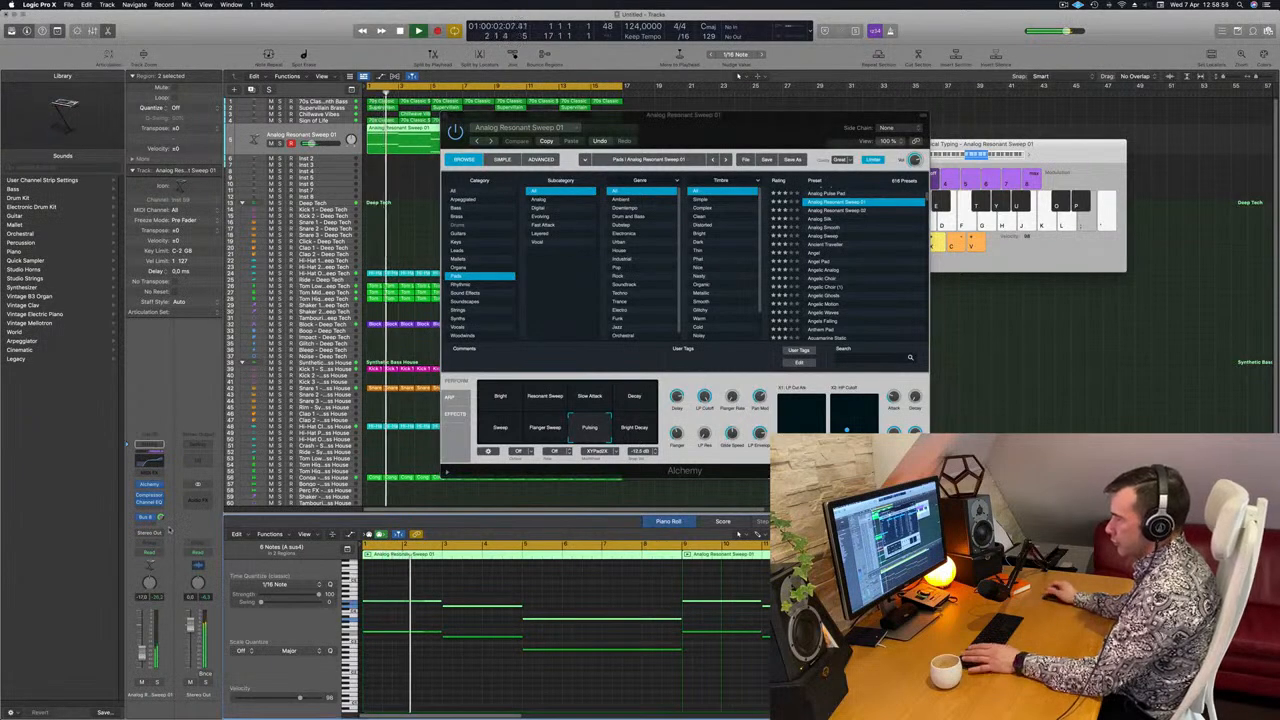
Boost the pad's high shelf at 7950 Hz and raise the low-cut frequency in its Channel EQ, closing the plug-in.
key("Return")
left_click(152, 462)
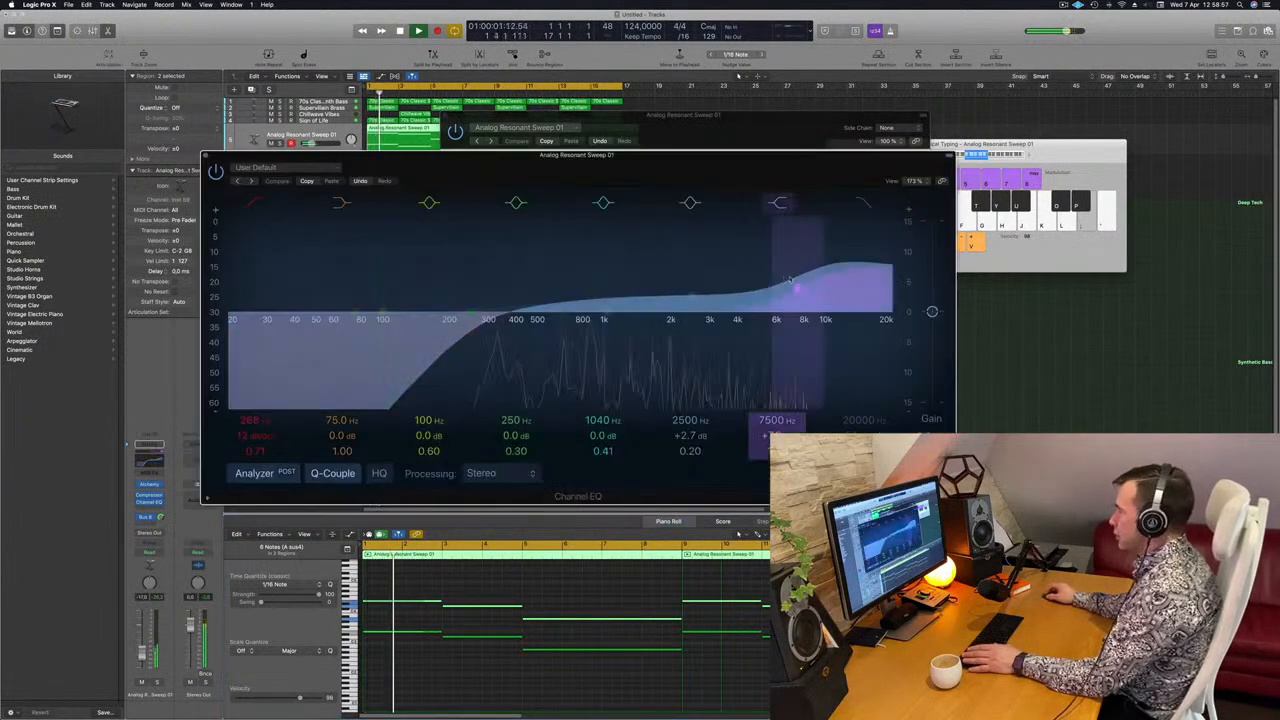
mouse_move(798, 289)
left_mouse_down()
mouse_move(787, 236)
mouse_move(816, 209)
mouse_move(803, 266)
left_mouse_up()
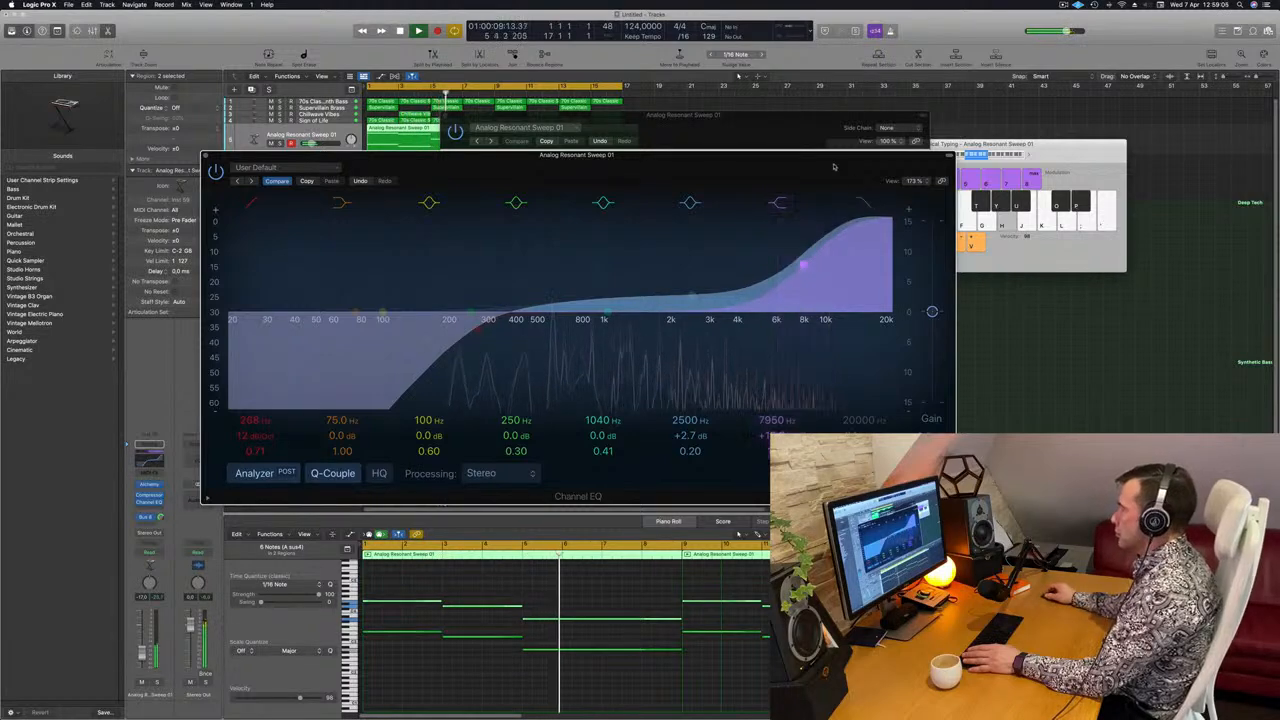
left_click_drag(782, 165, 952, 173)
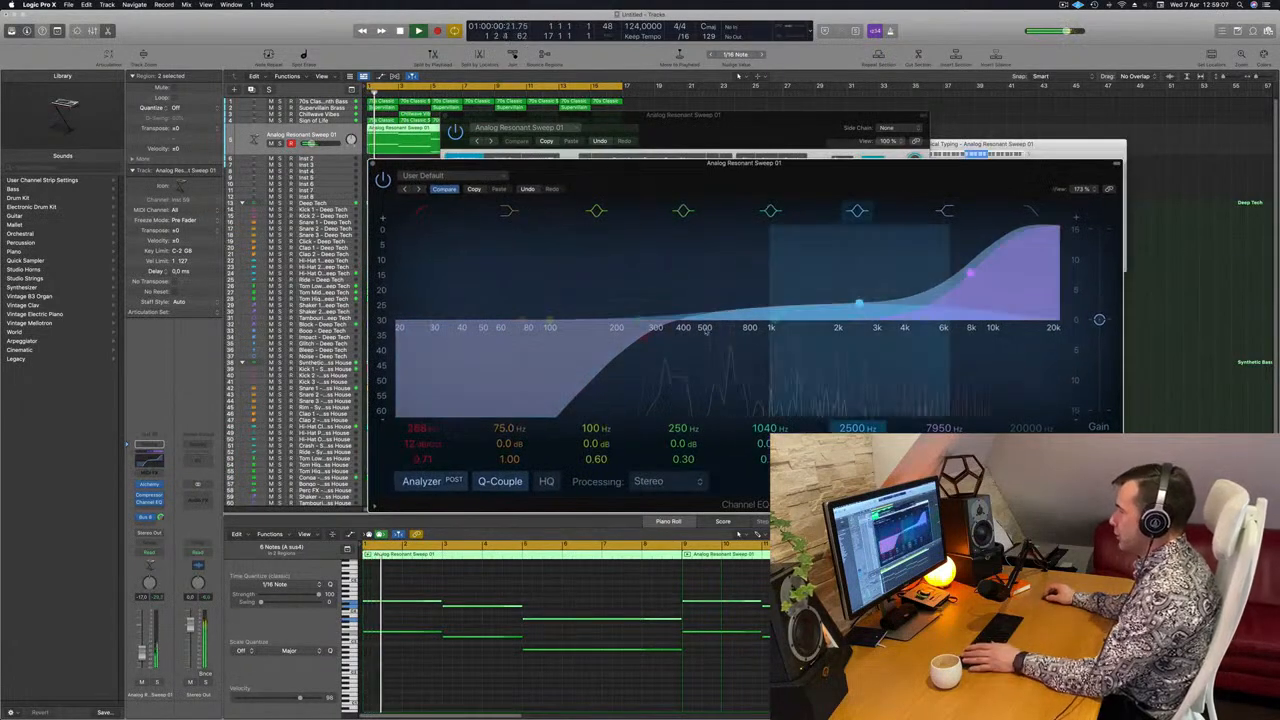
left_click_drag(657, 337, 689, 342)
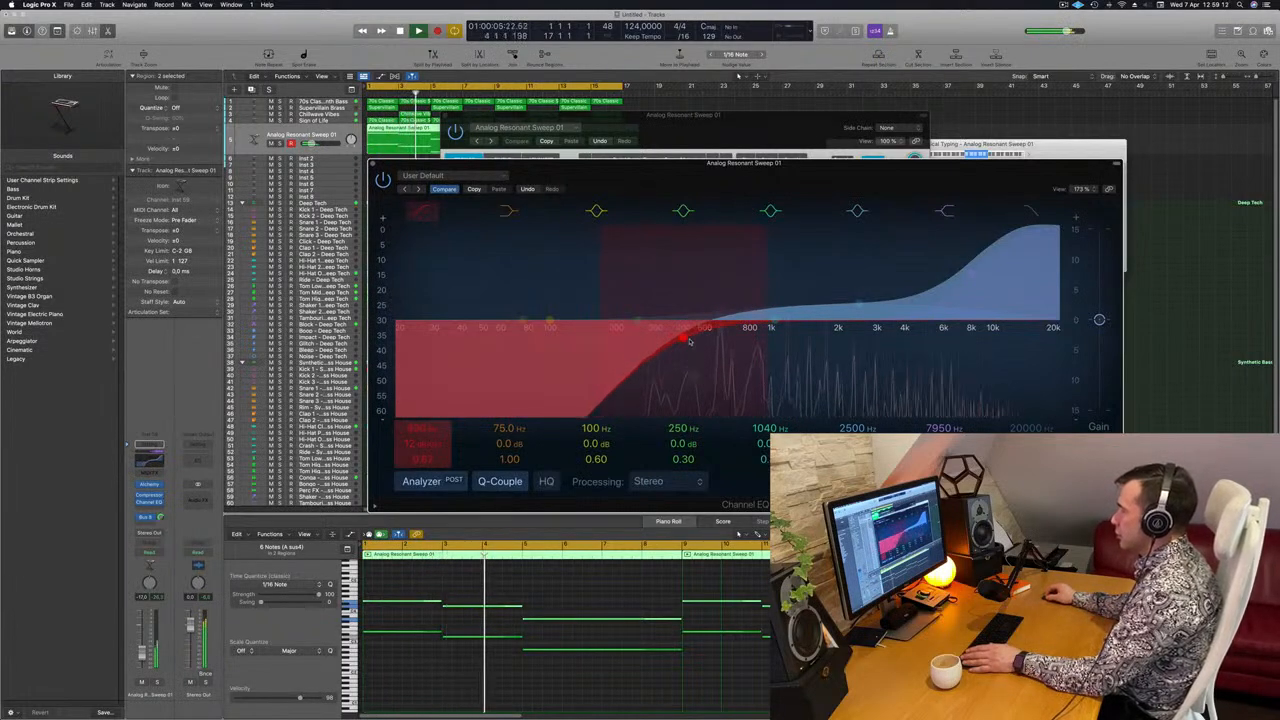
left_click(373, 164)
Split the overlong pad regions at bars 9 and 17 and delete the excess pieces.
left_click_drag(746, 119, 1037, 97)
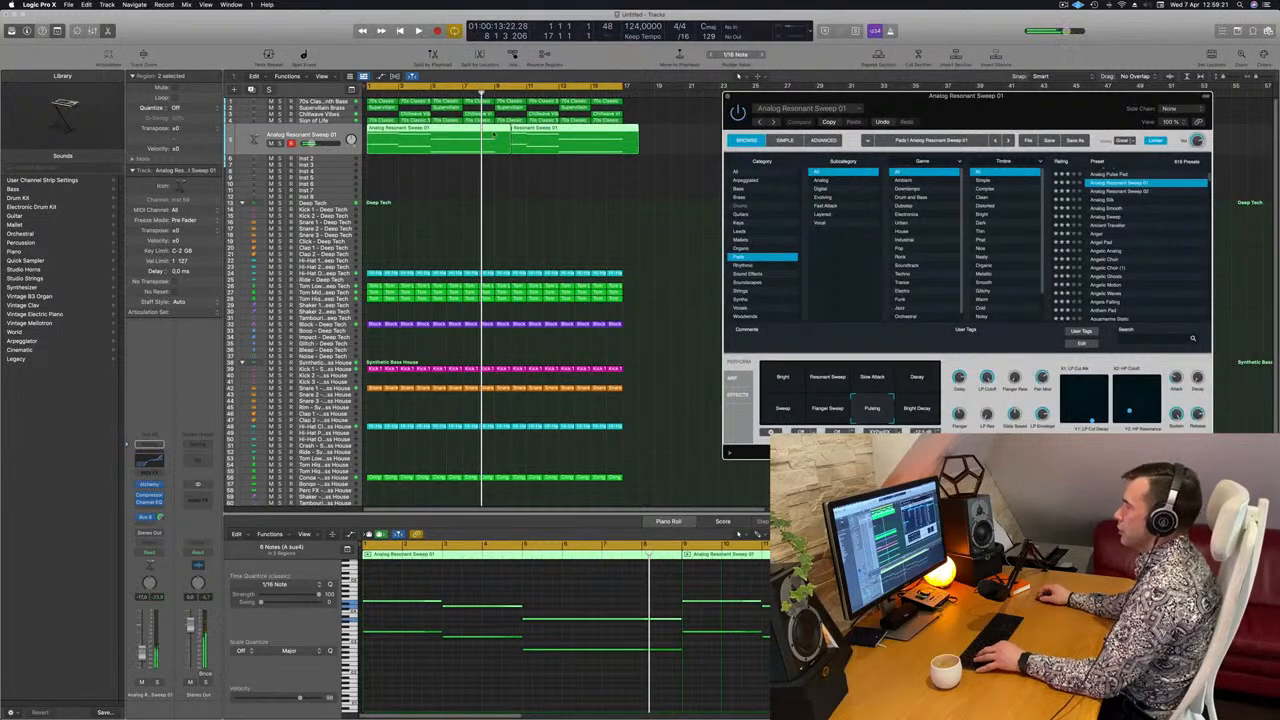
key("super+t")
left_click(704, 238)
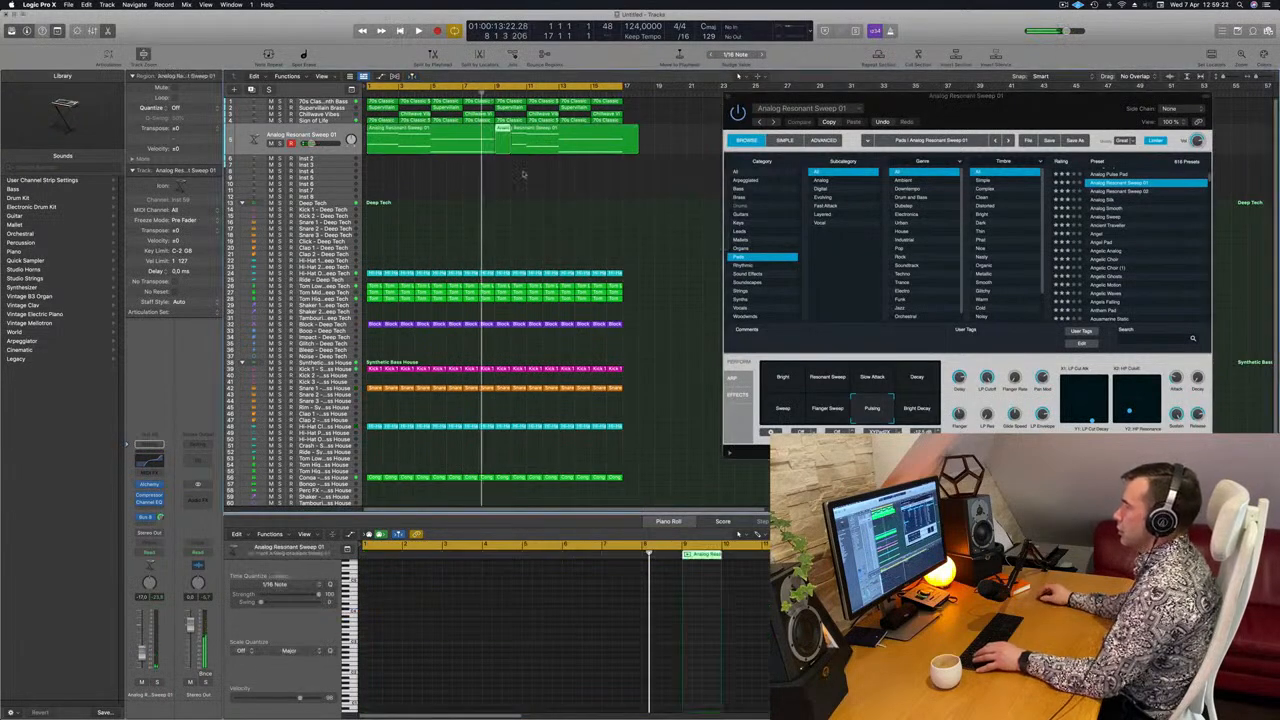
key("Return")
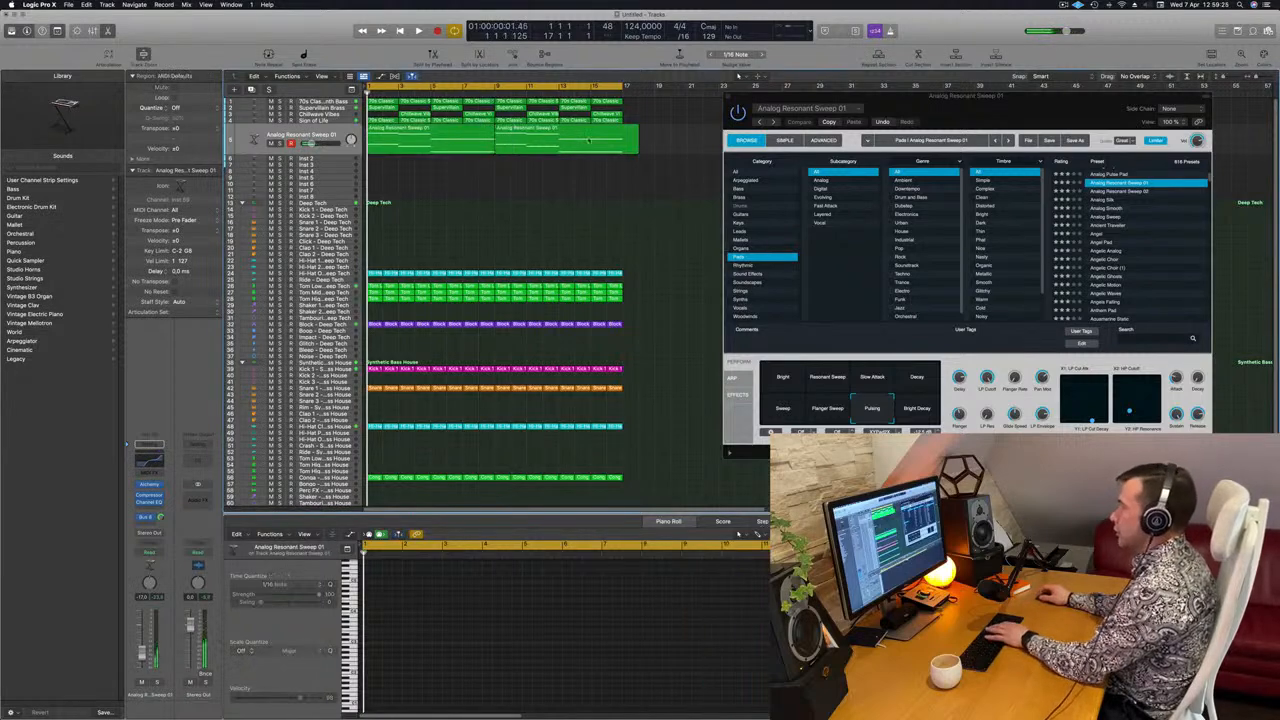
left_click(589, 141)
left_click(626, 147)
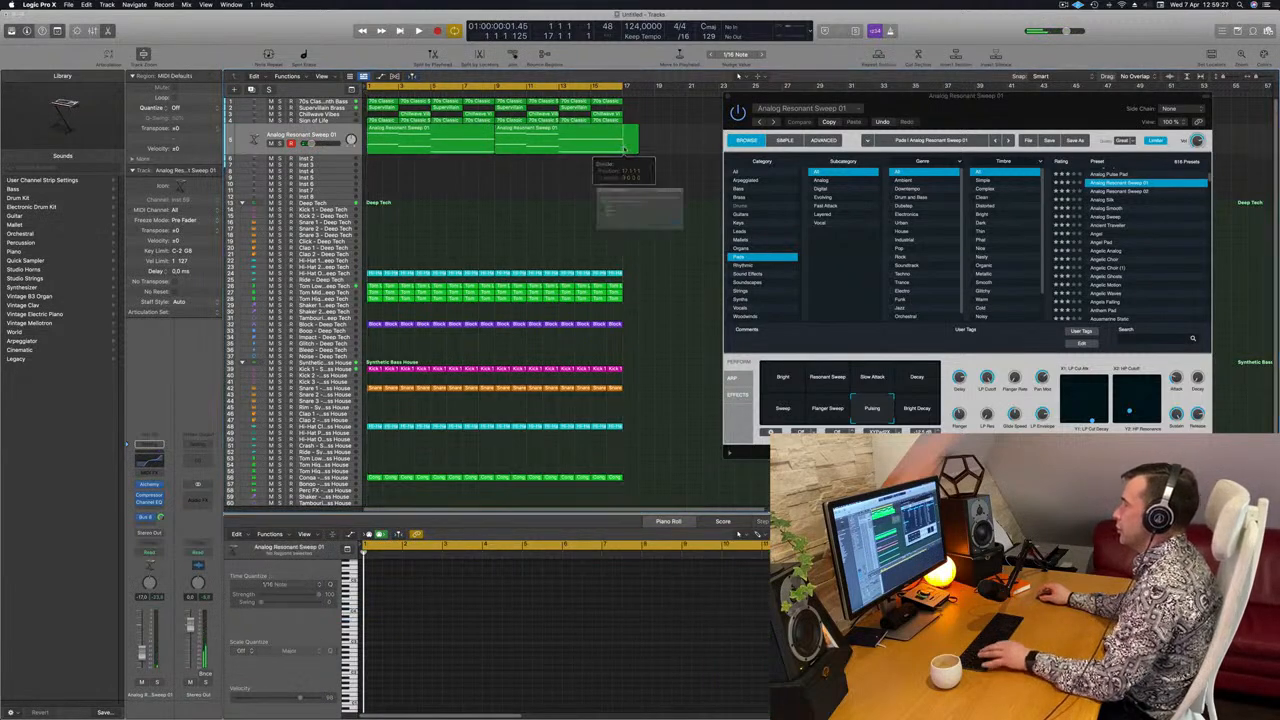
left_click(706, 237)
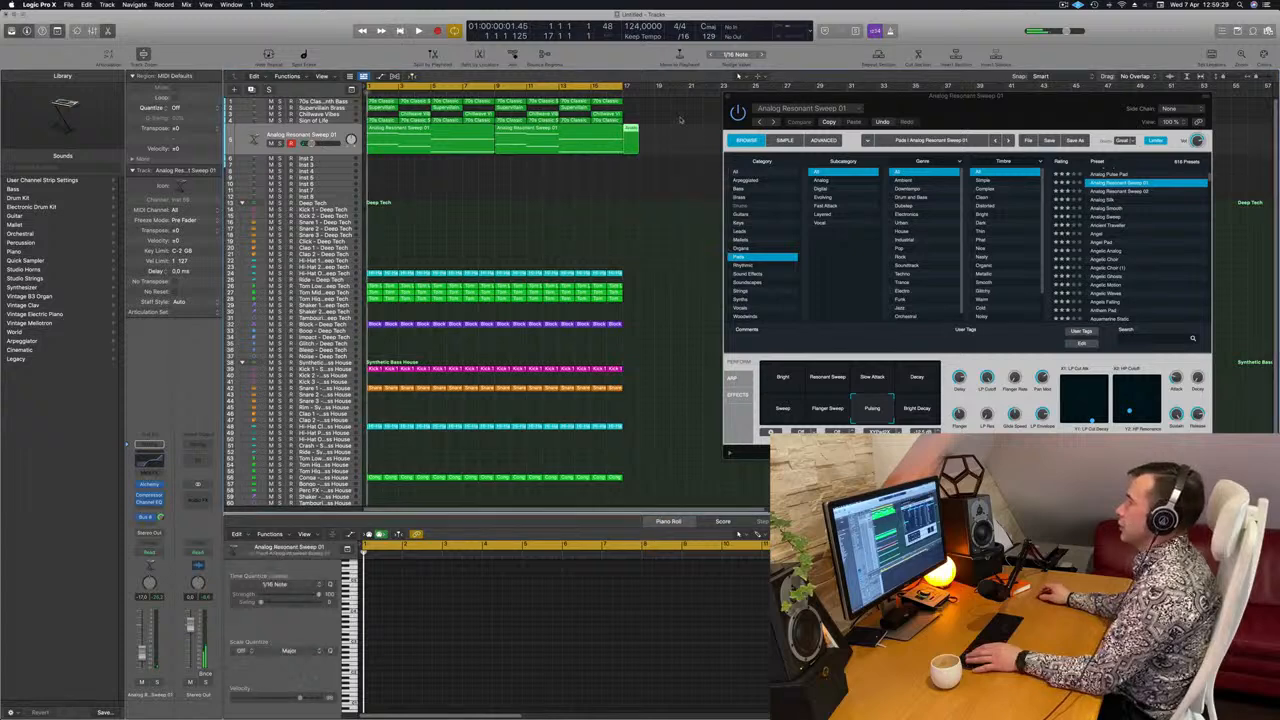
Play the 16-bar loop to check the trimmed two-voice pad regions, restarting from bar 1.
key("space")
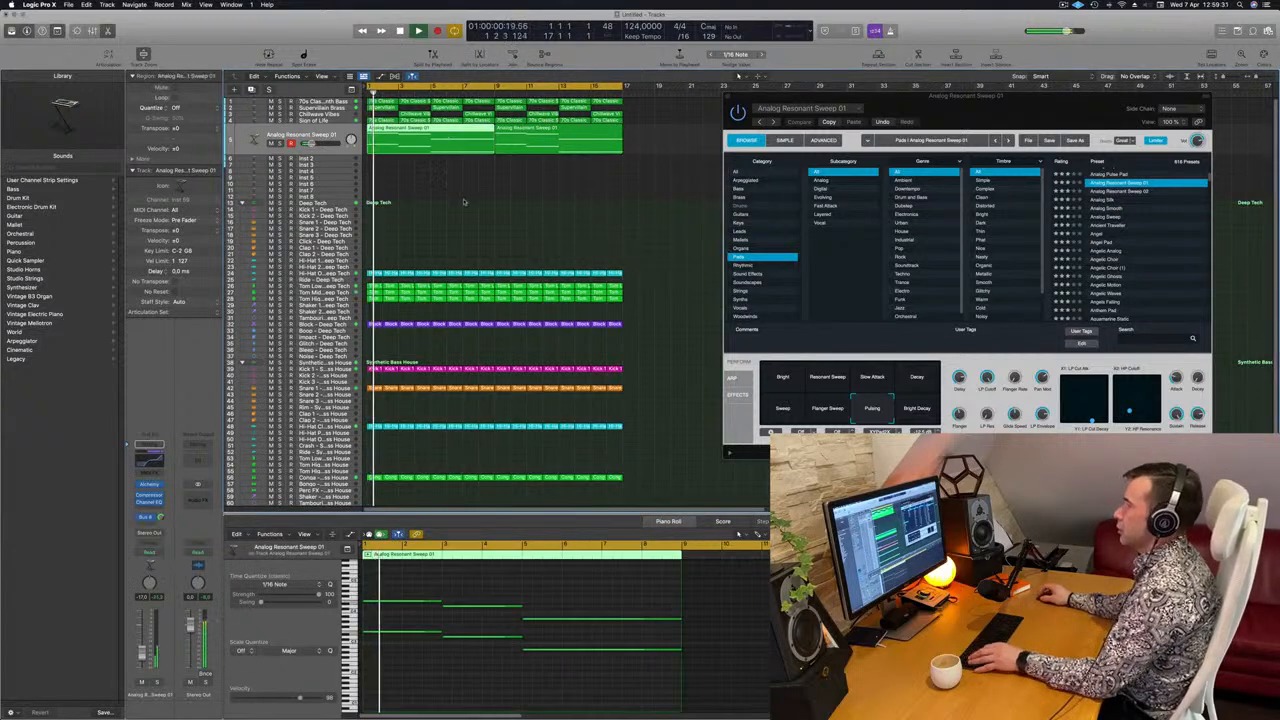
scroll(464, 200, "down", 1)
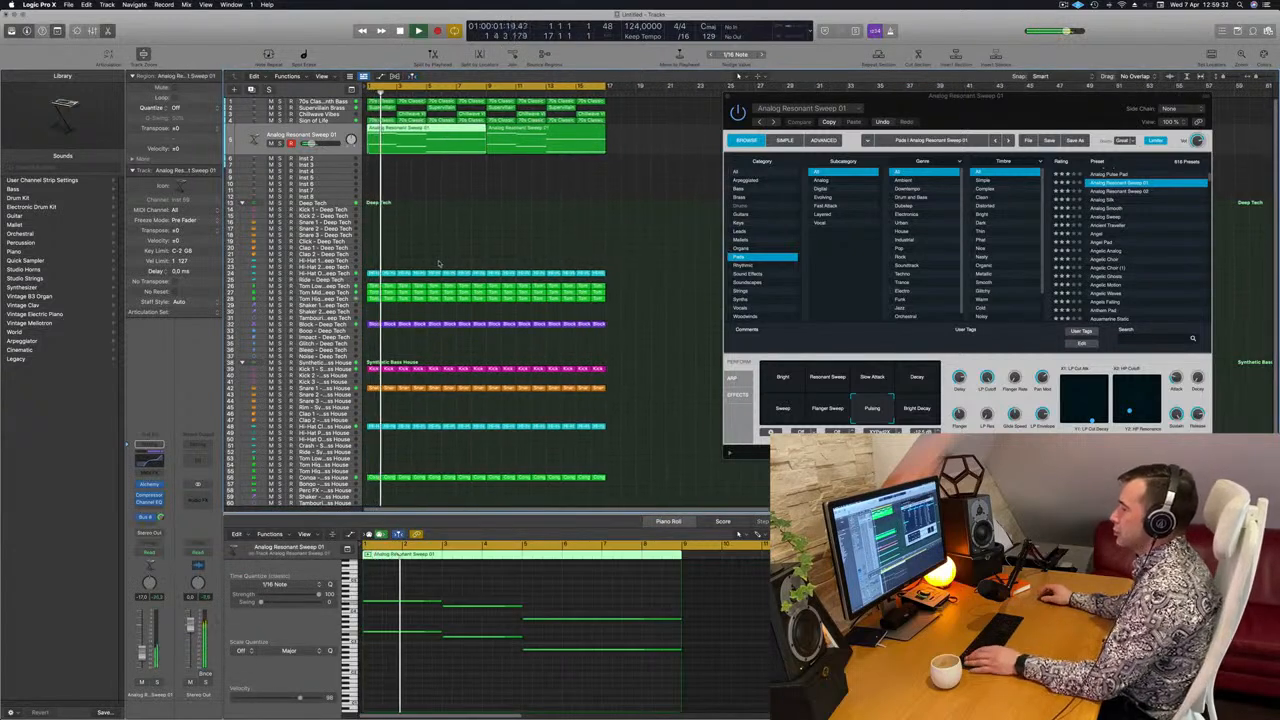
left_click(457, 182)
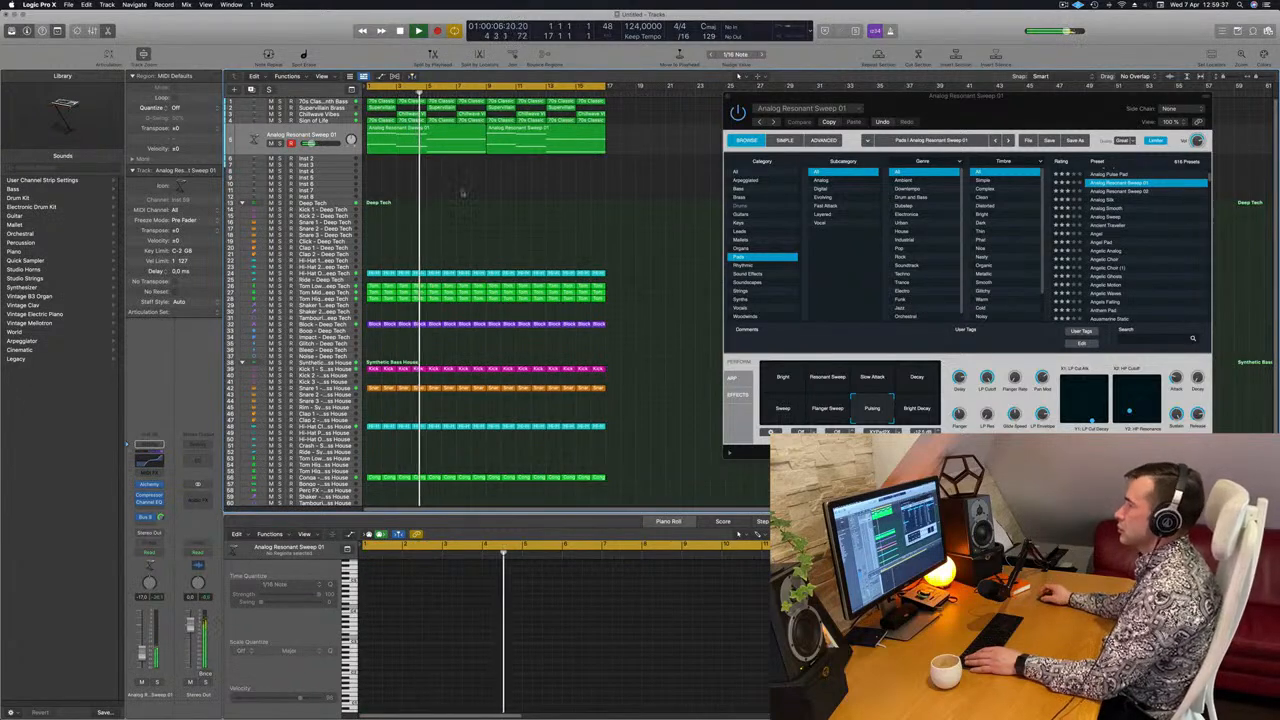
scroll(394, 152, "down", 1)
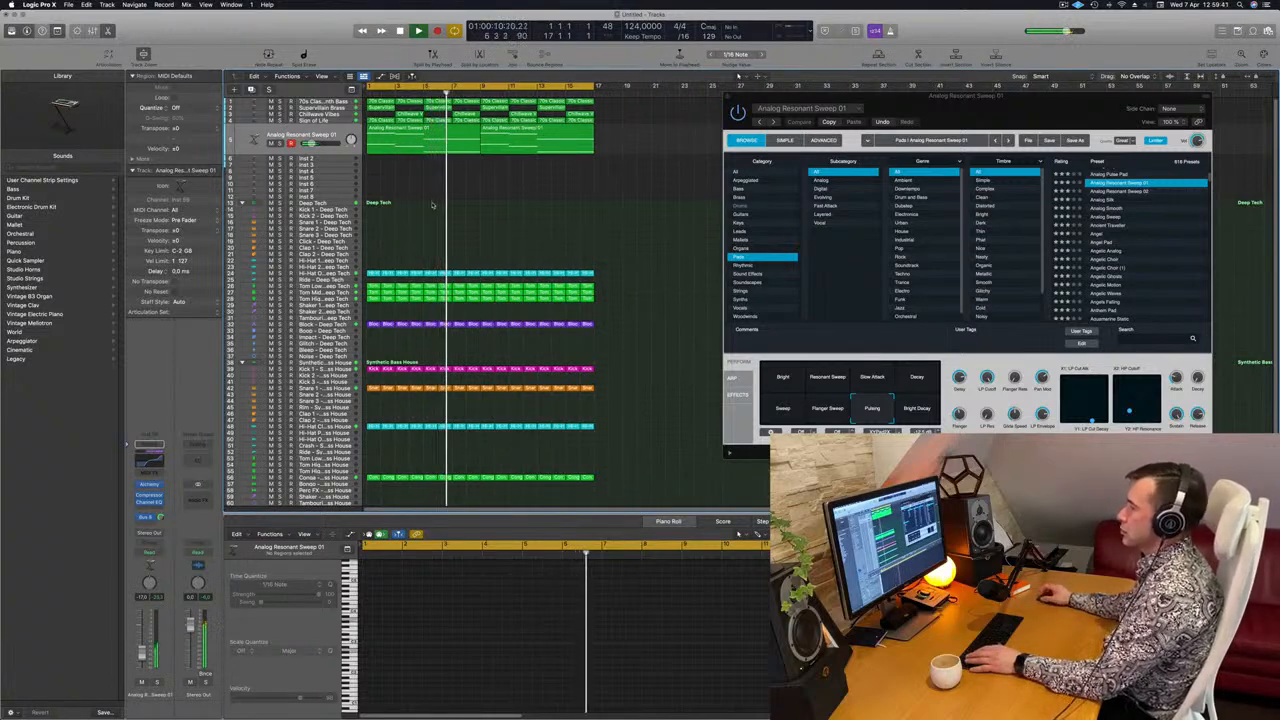
key("Return")
In the first pad region, delete the second pair of notes and lengthen the first pair to fill the gap.
left_click(417, 142)
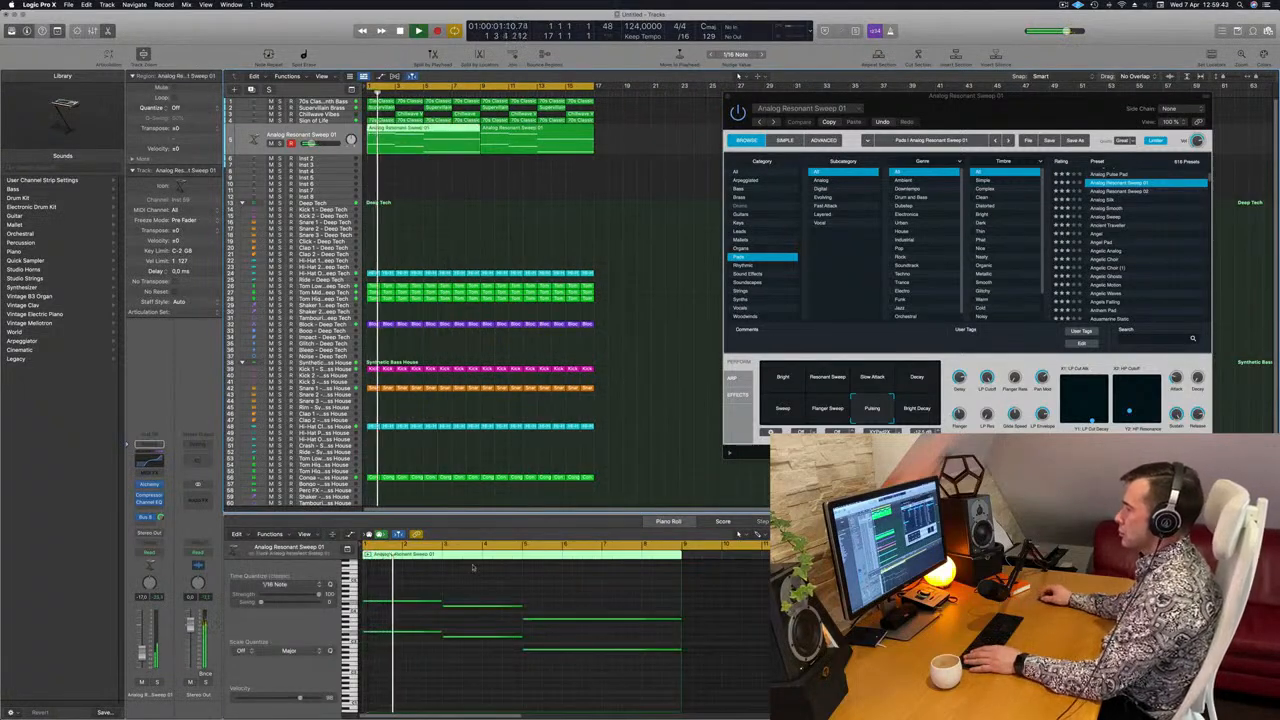
left_click_drag(471, 600, 471, 675)
key("Delete")
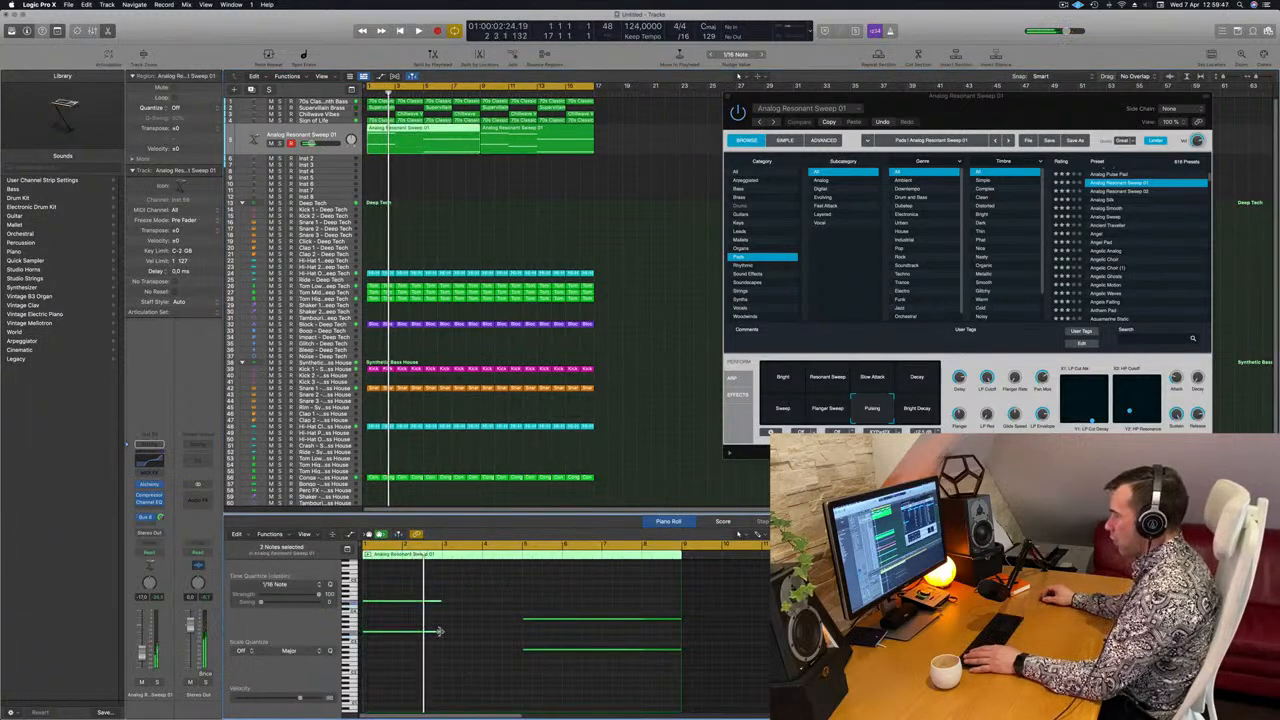
left_click_drag(437, 631, 509, 636)
left_click(638, 295)
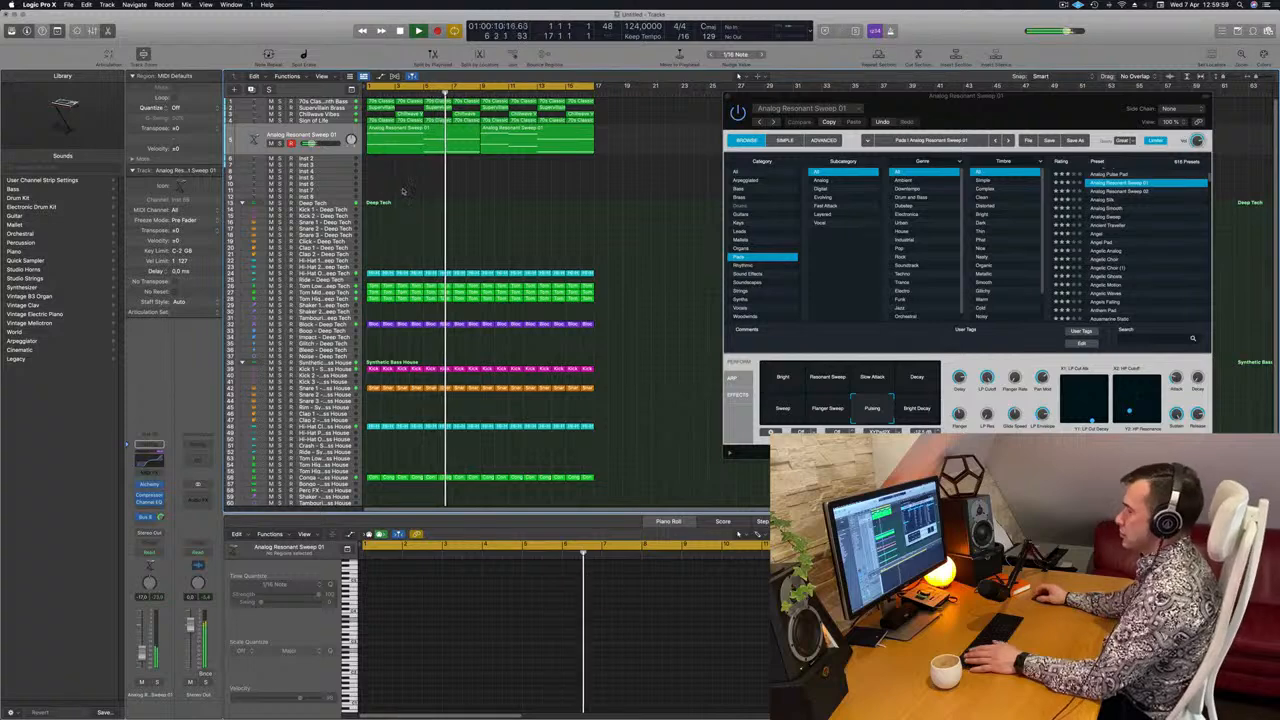
Replay the loop from bar 1 to hear the edited pad, moving the Alchemy window during playback.
key("Return")
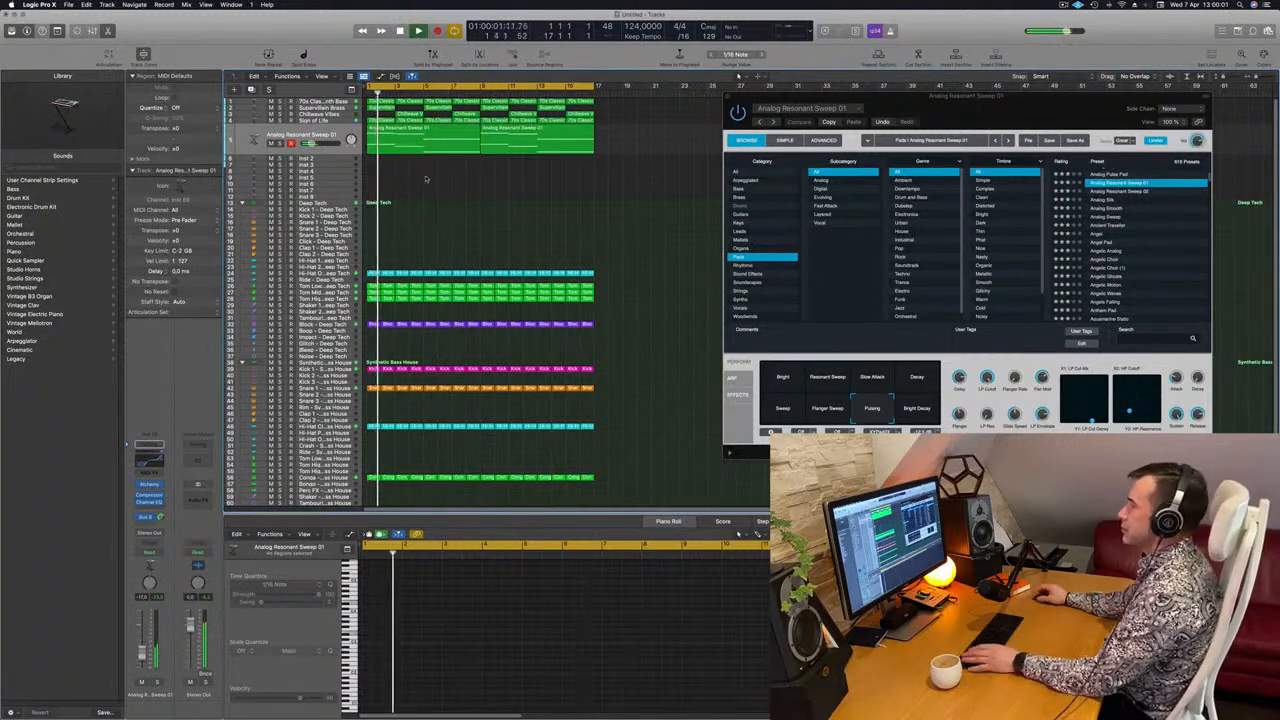
left_click_drag(1072, 117, 885, 137)
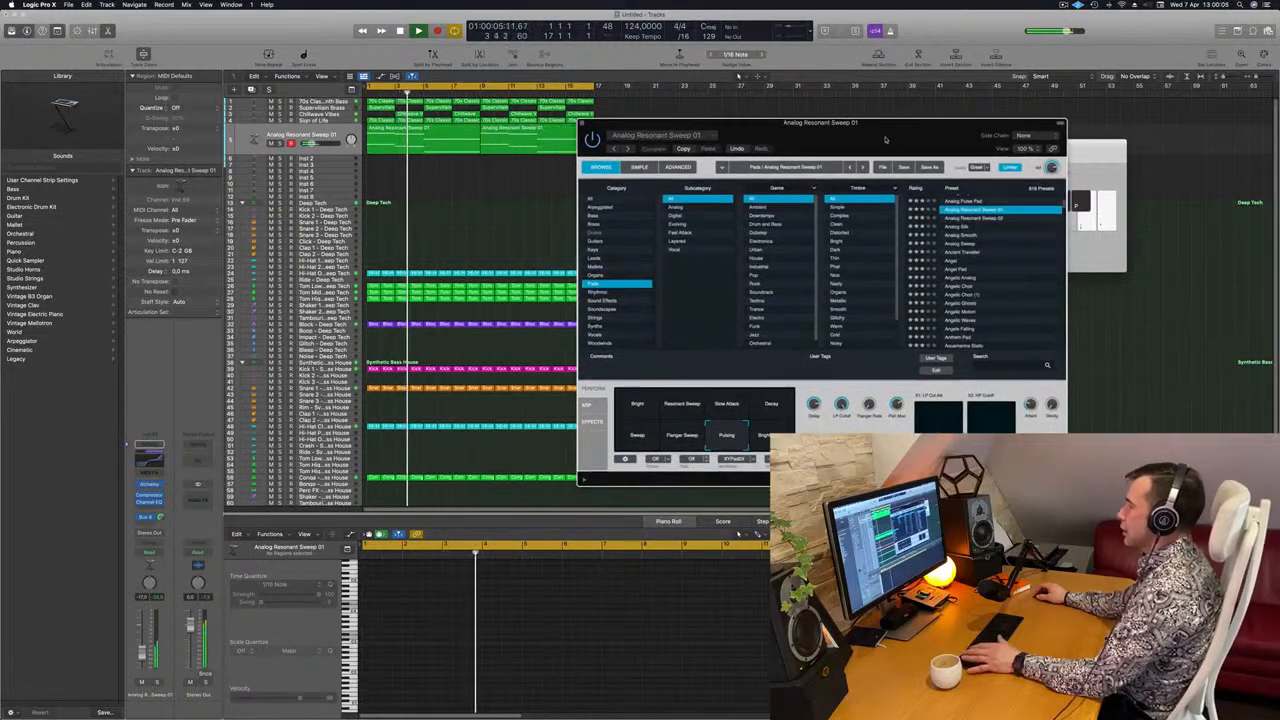
key("Return")
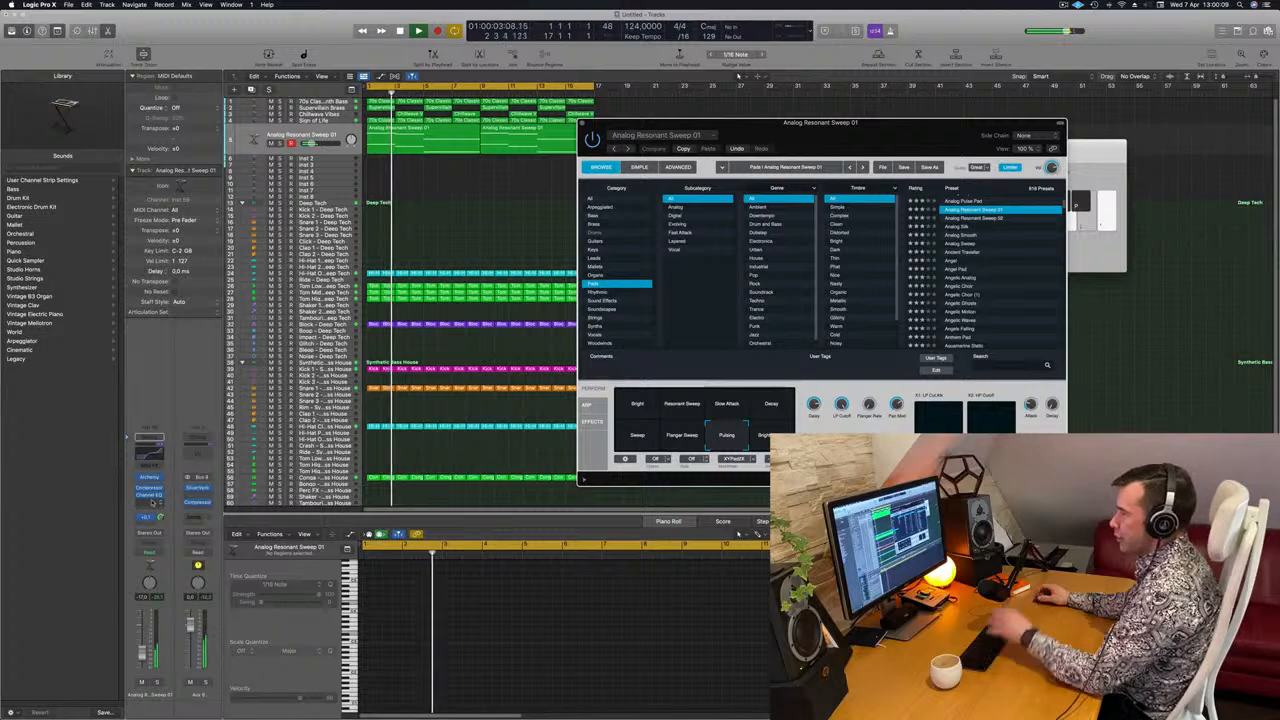
Insert a stereo Stereo Spread effect after the Channel EQ on the Analog Resonant Sweep 01 channel.
left_click(147, 505)
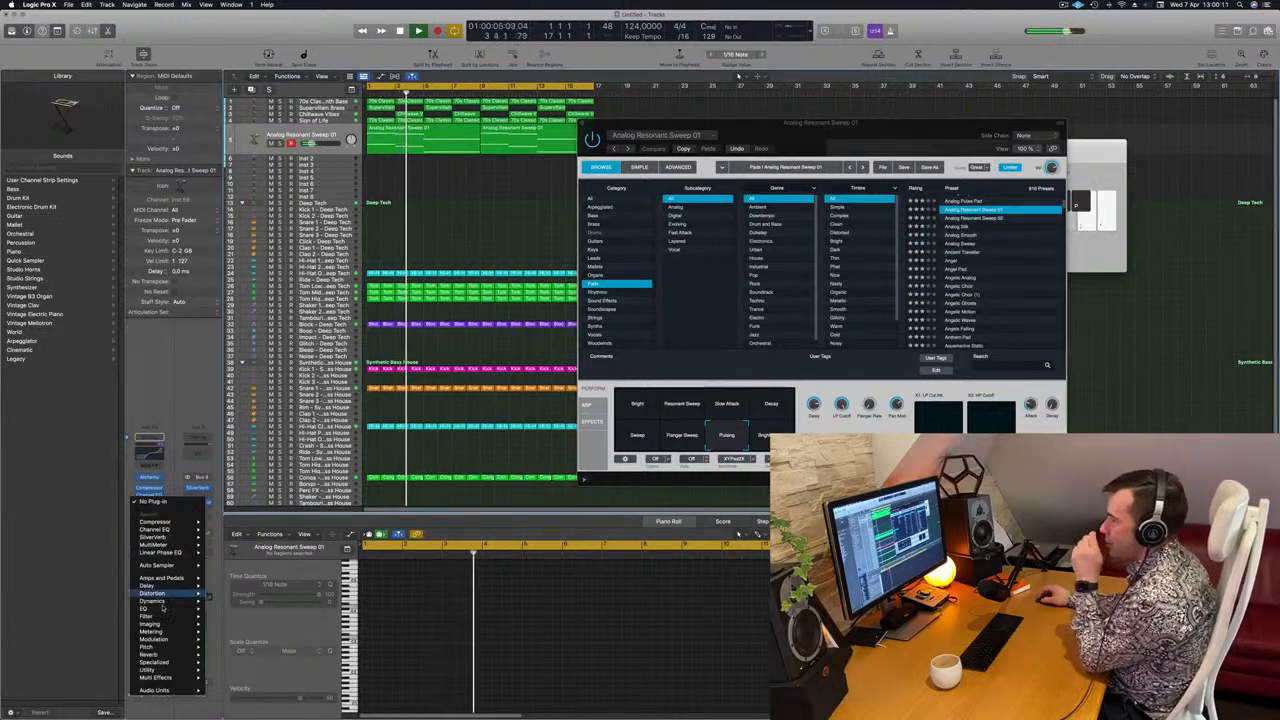
mouse_move(158, 660)
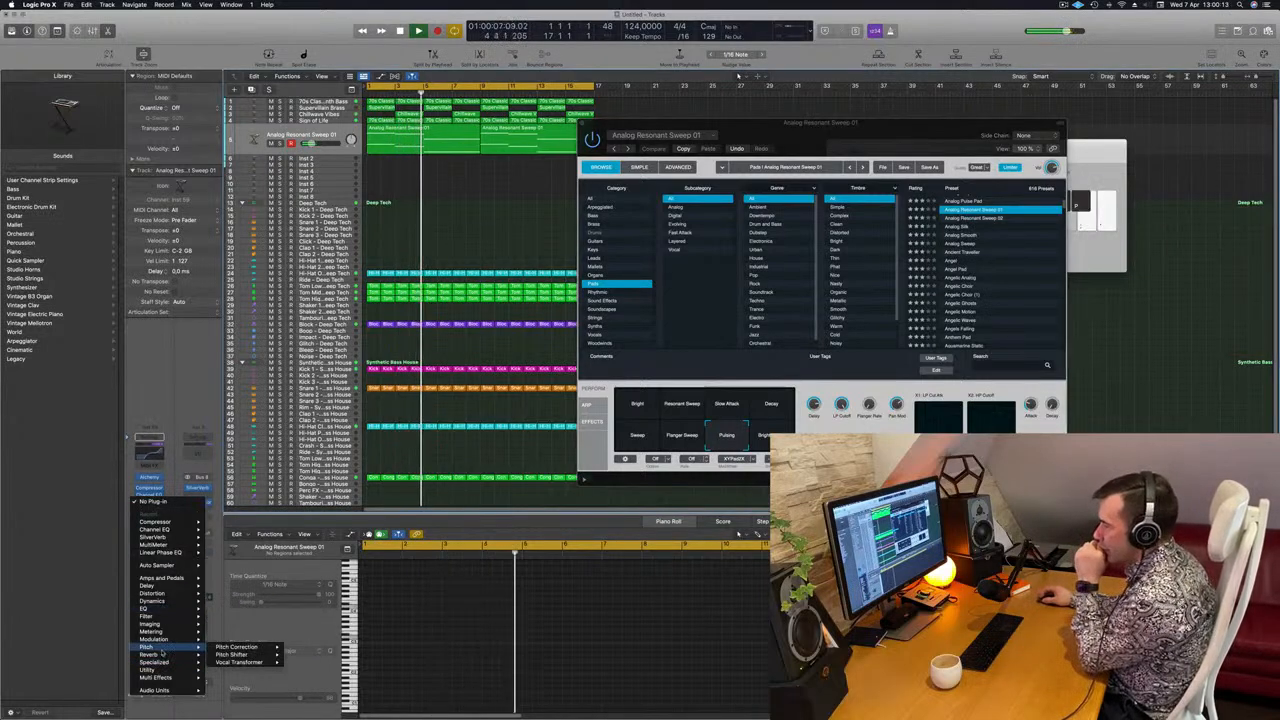
mouse_move(178, 615)
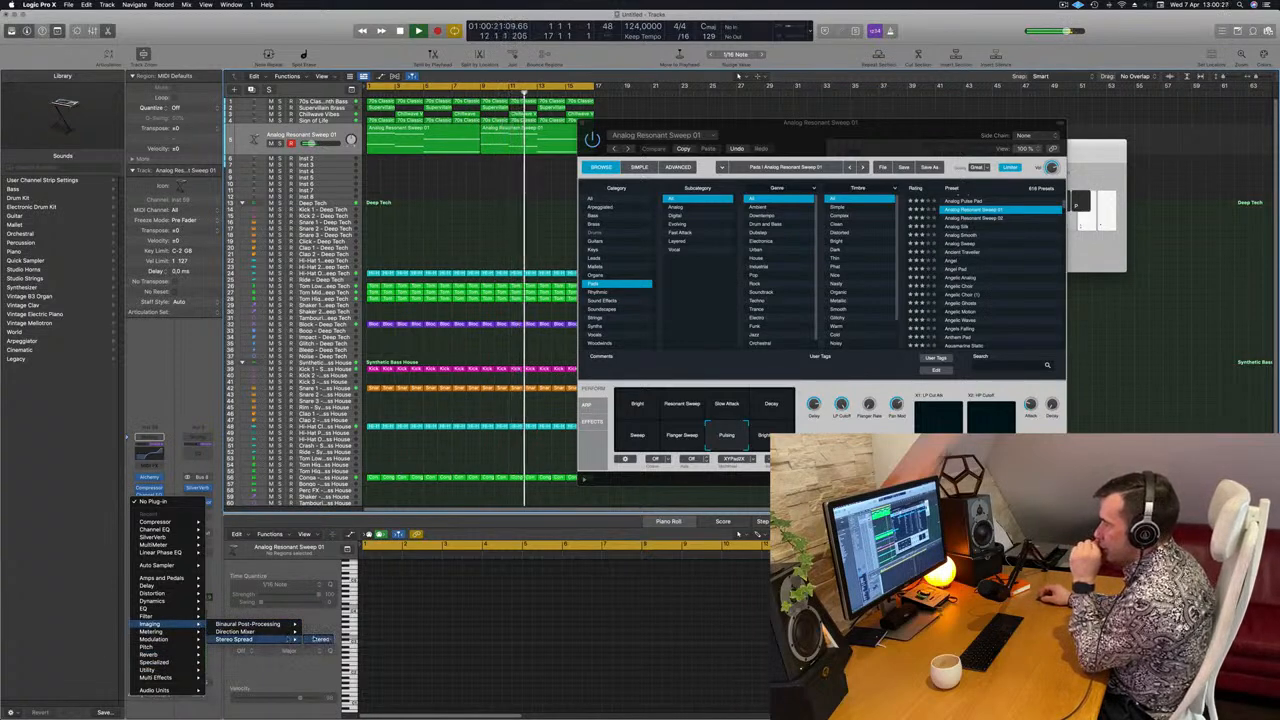
left_click(318, 641)
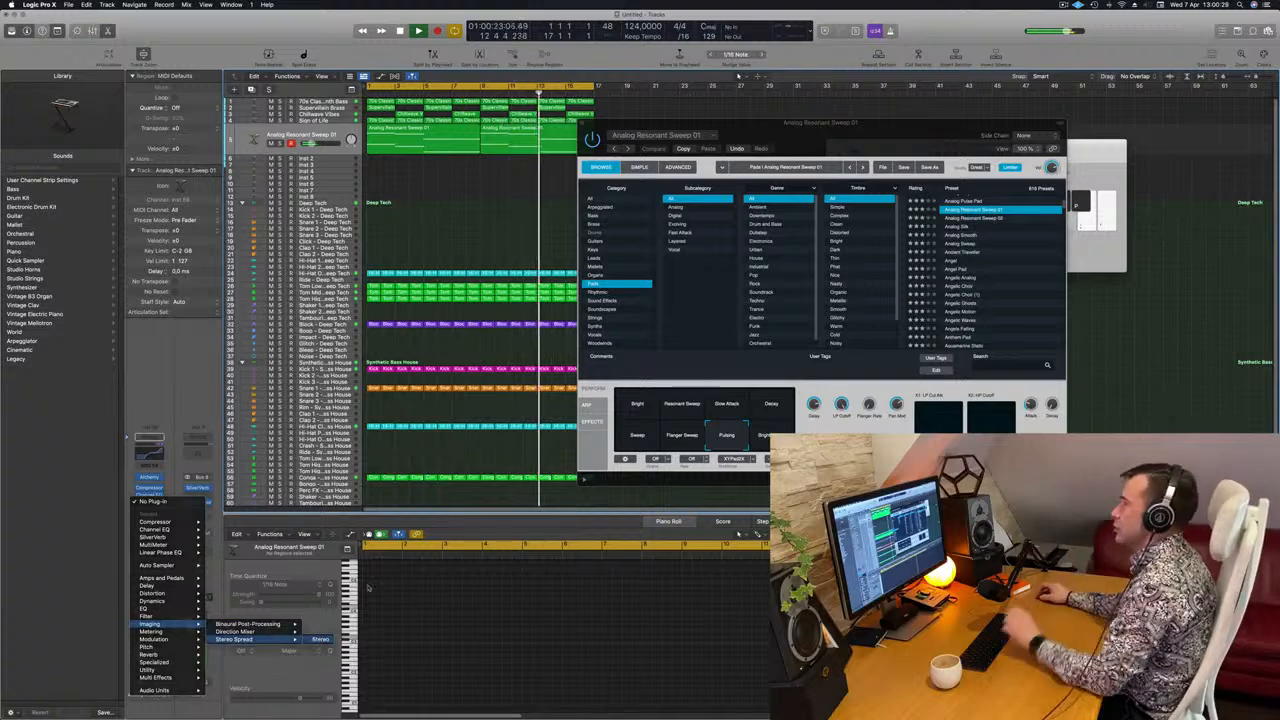
left_click_drag(566, 127, 575, 131)
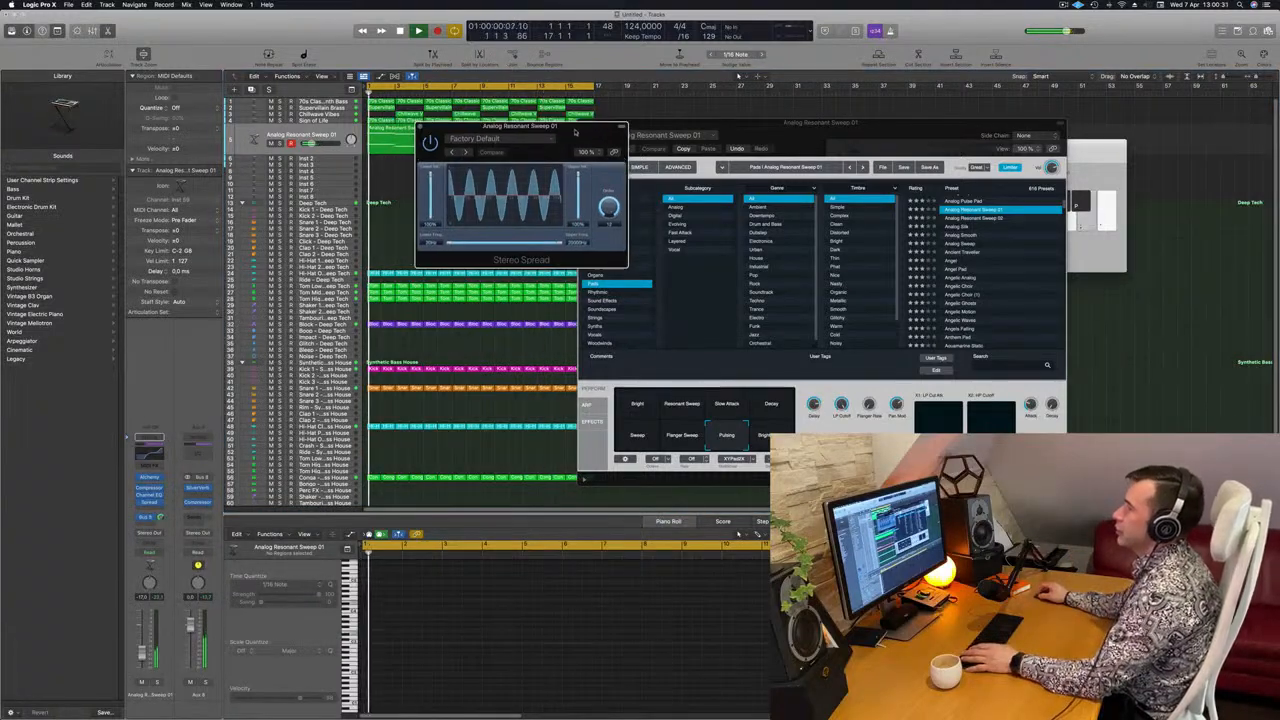
Audition the Stereo Spread presets during playback and settle on Medium Mid & HF Spread.
left_click(463, 152)
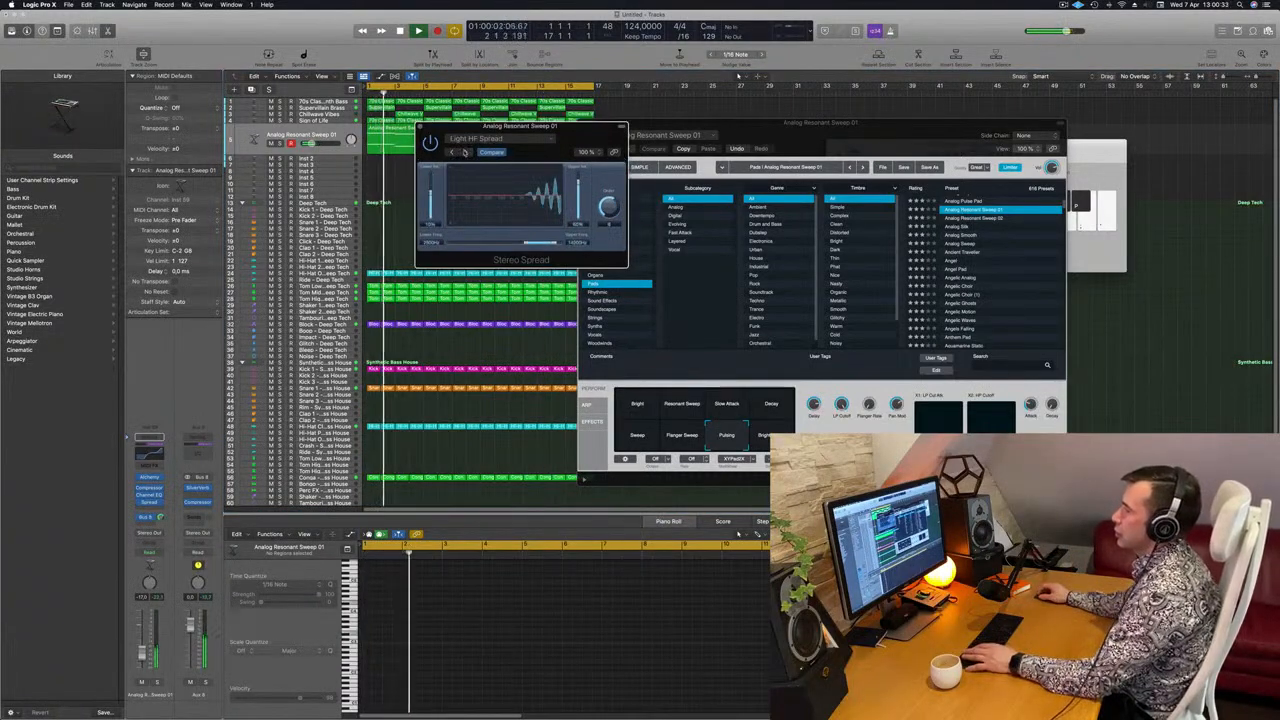
left_click(464, 152)
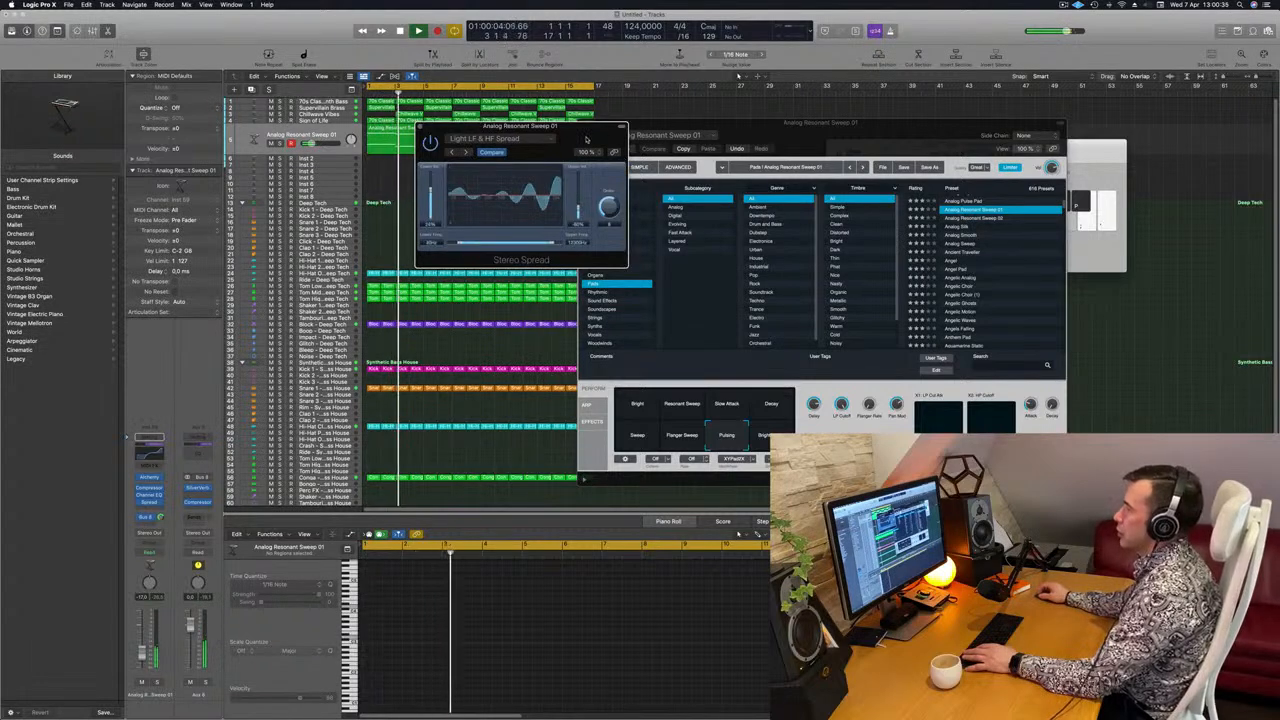
left_click_drag(574, 138, 602, 170)
left_click(596, 170)
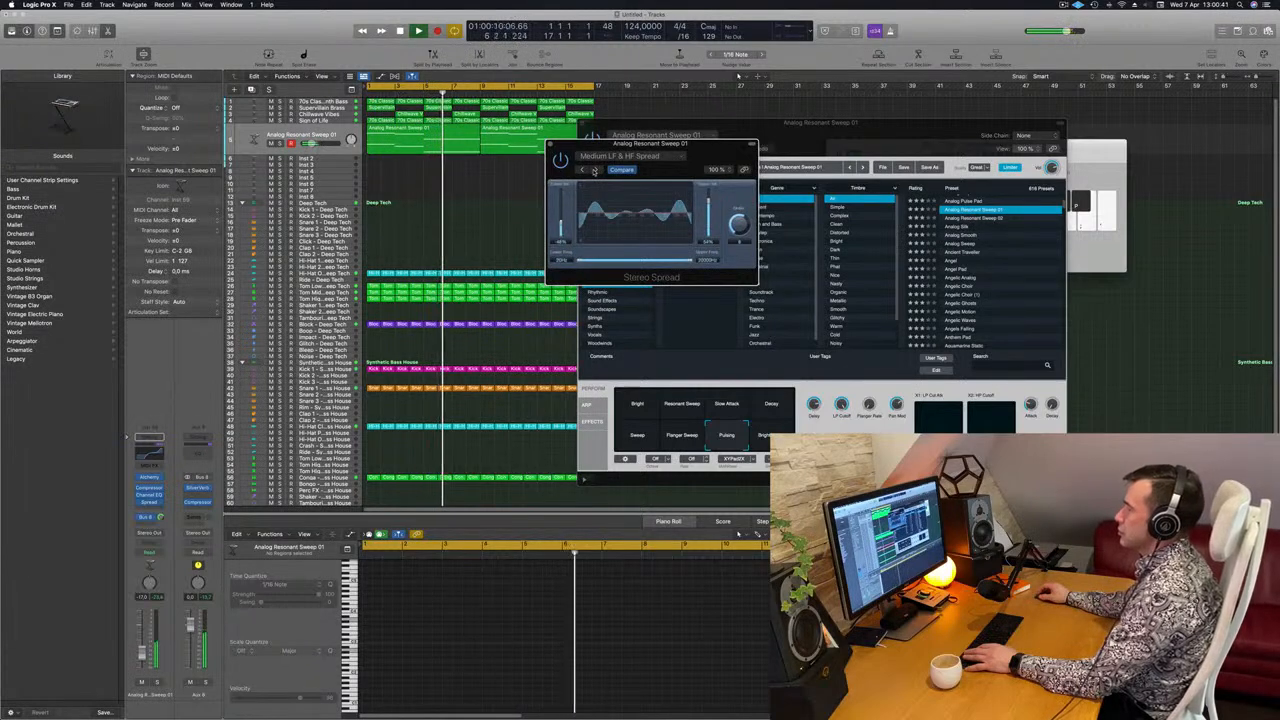
left_click(596, 170)
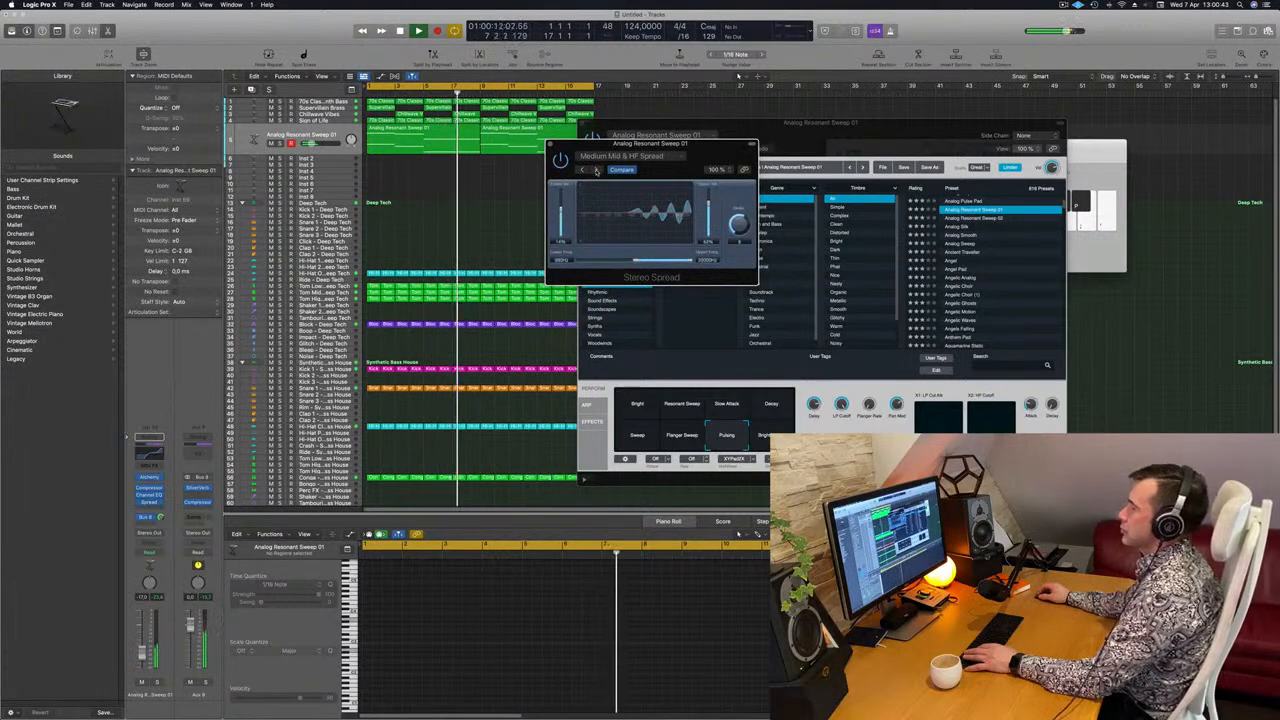
Adjust the Stereo Spread's lower and upper intensity and order, raise its lower frequency limit, and close the effect.
left_click_drag(703, 158, 651, 159)
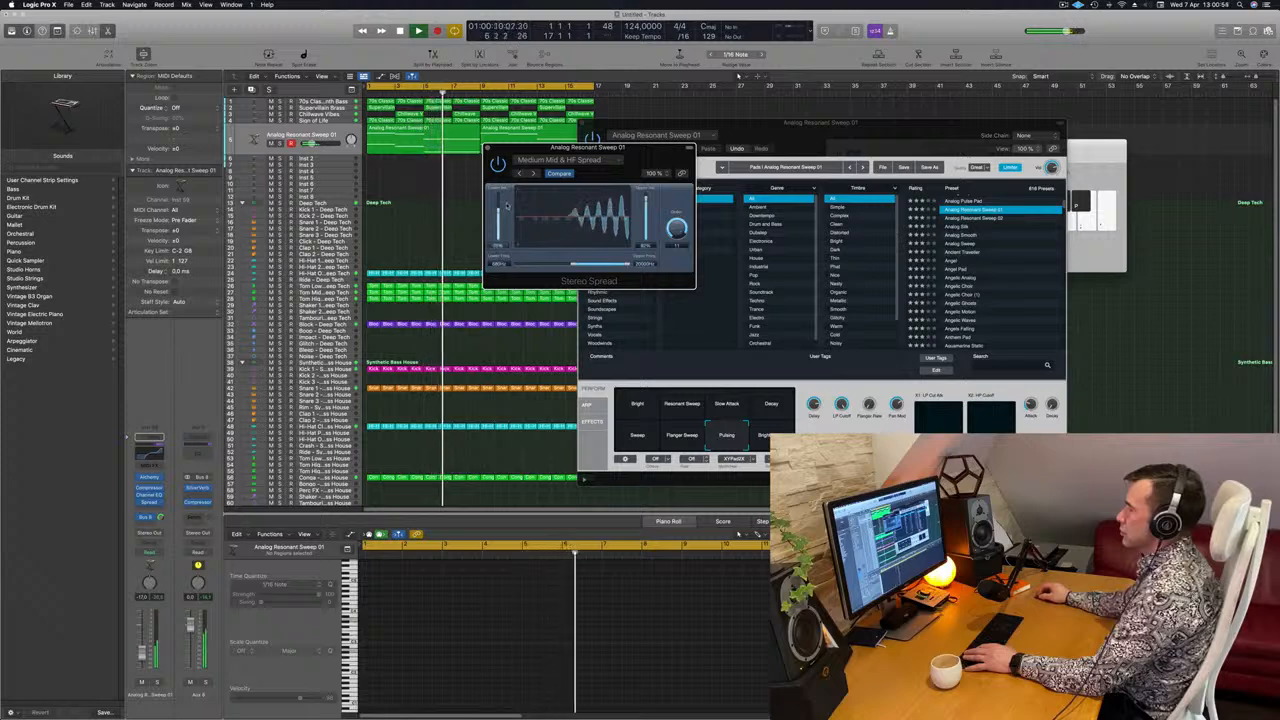
key("Return")
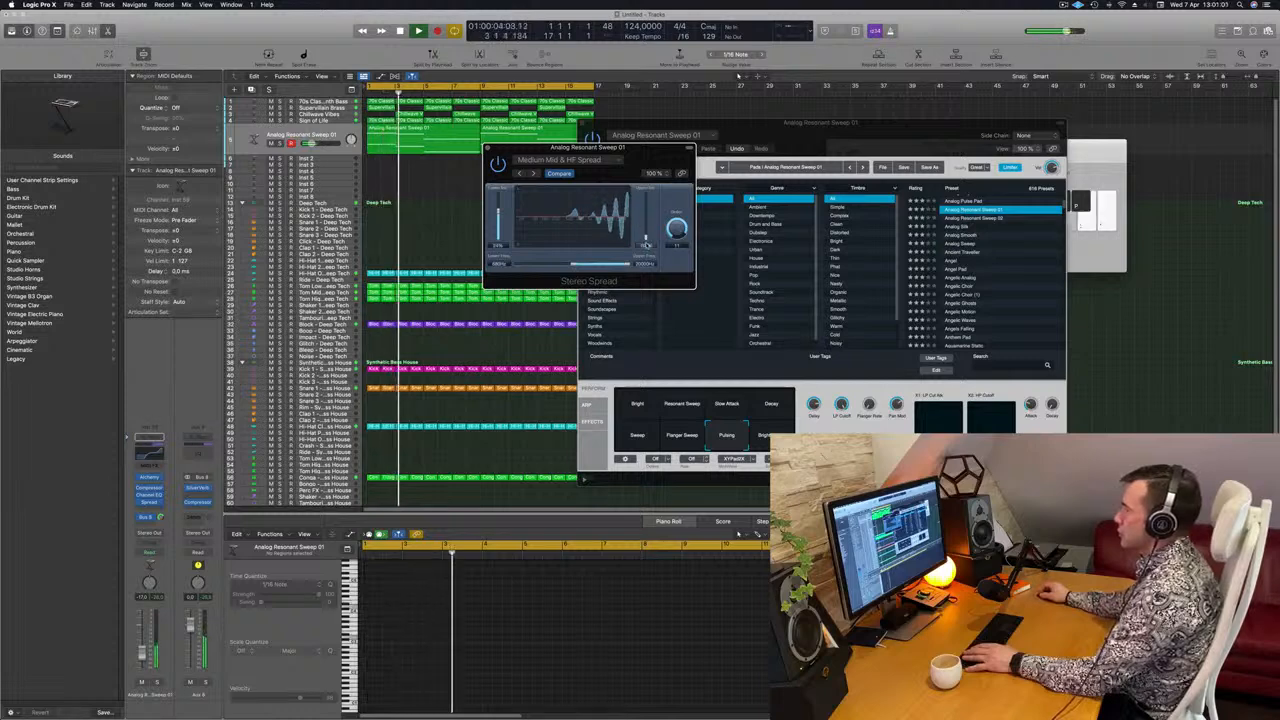
key("Return")
left_click_drag(568, 149, 587, 150)
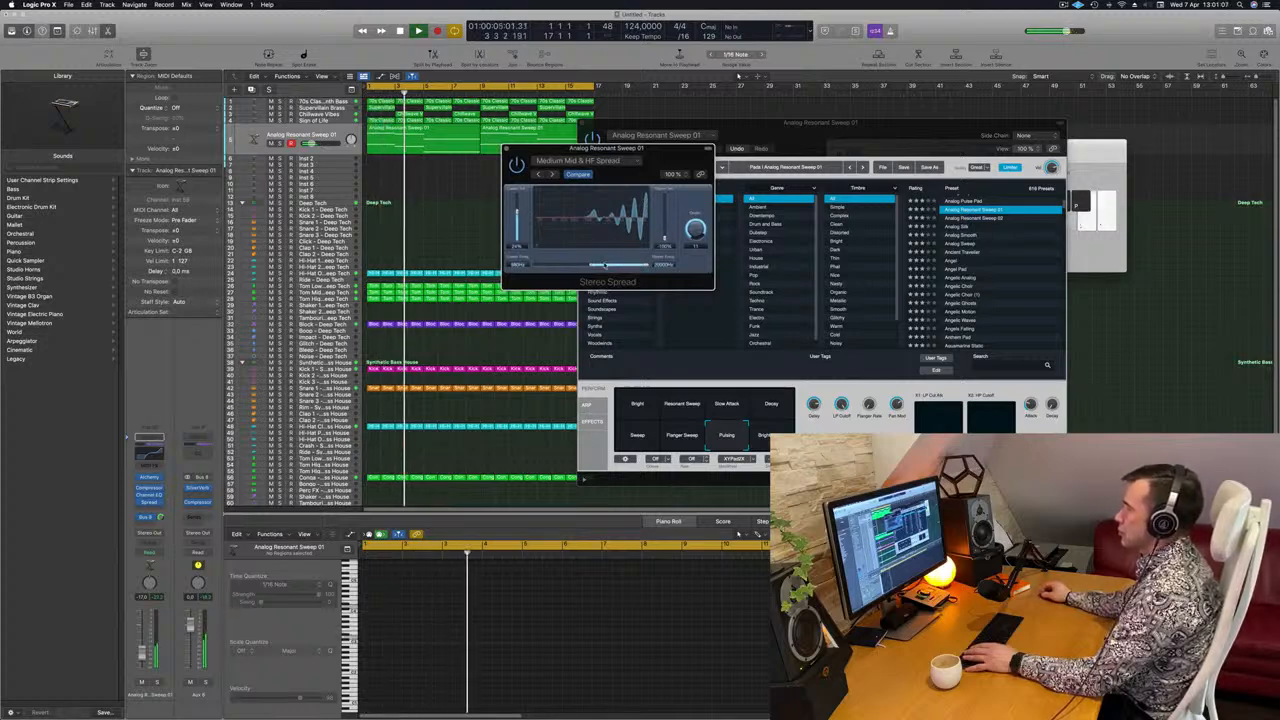
left_click_drag(596, 266, 615, 266)
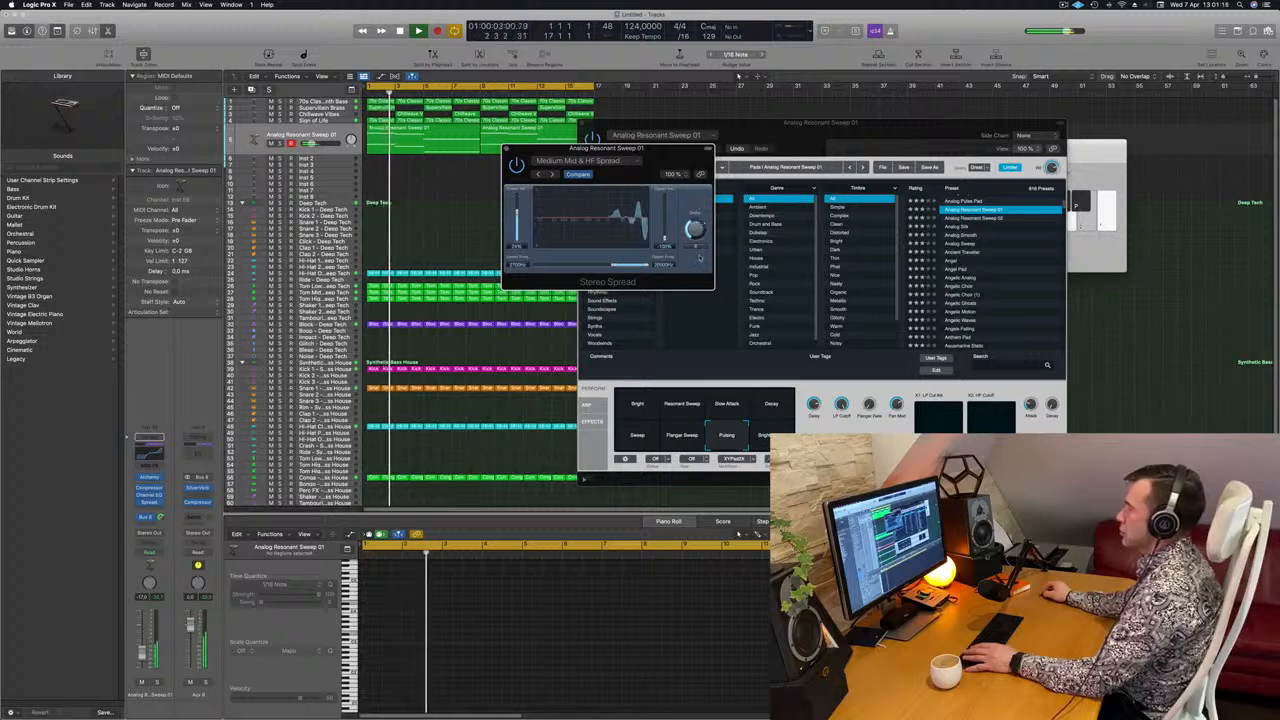
left_click_drag(665, 153, 485, 155)
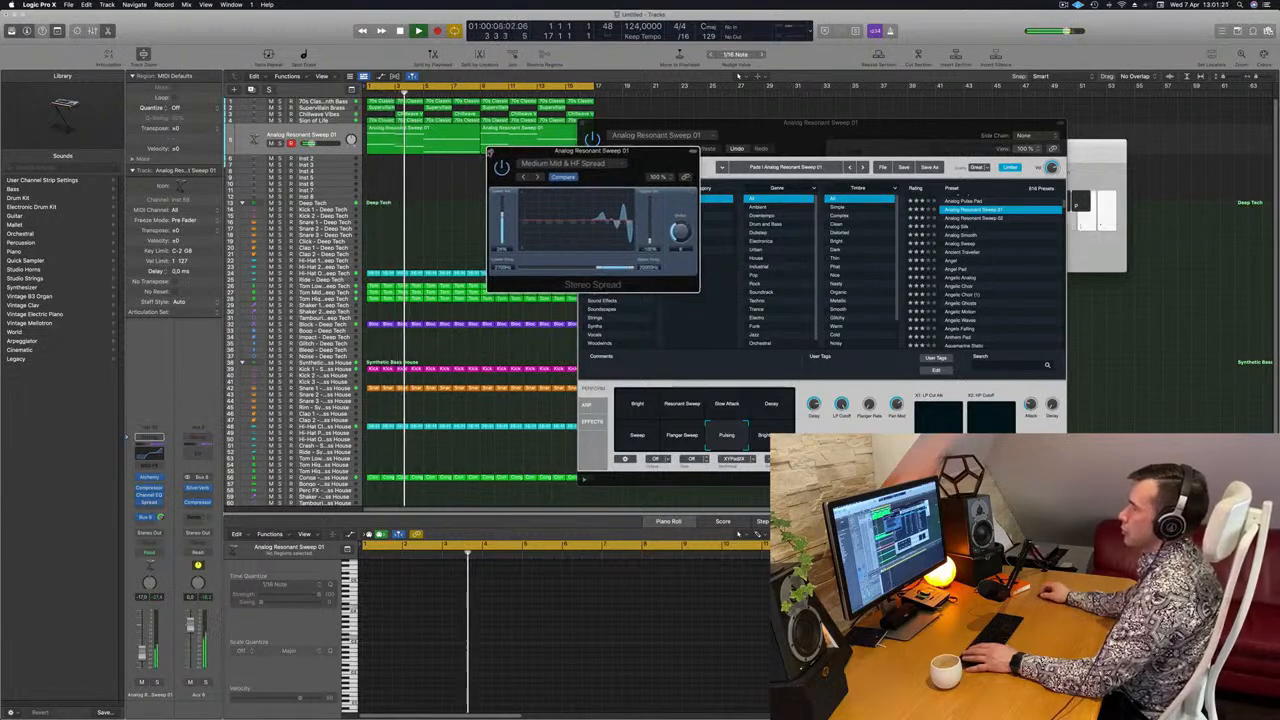
left_click(491, 152)
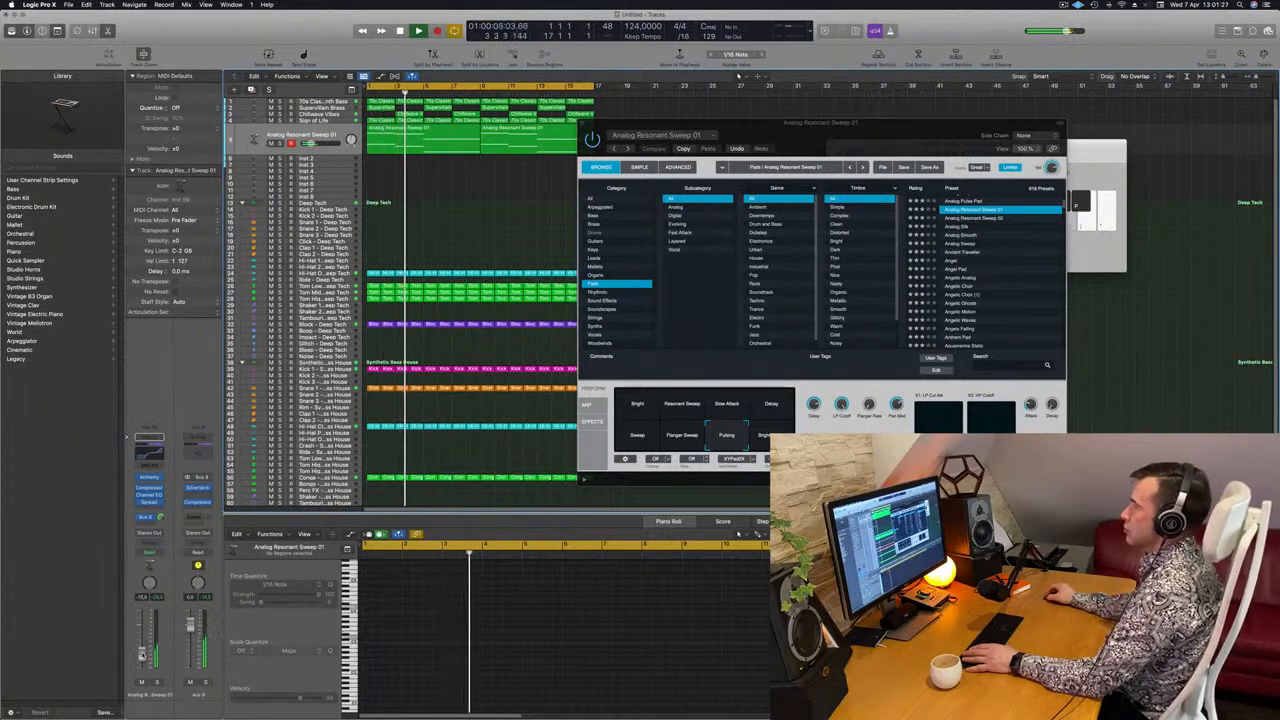
Lower the LP Res amount slightly in the pad's Alchemy performance controls while the loop plays.
left_click_drag(738, 164, 737, 165)
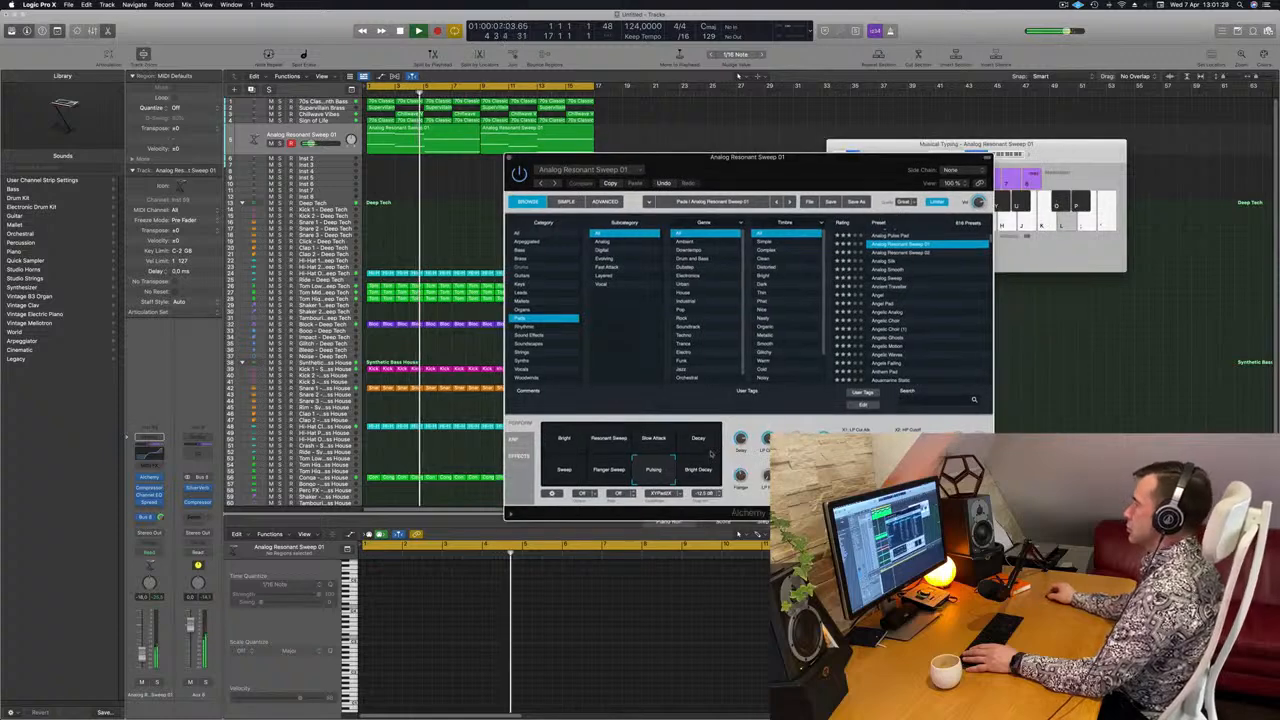
left_click_drag(767, 476, 766, 482)
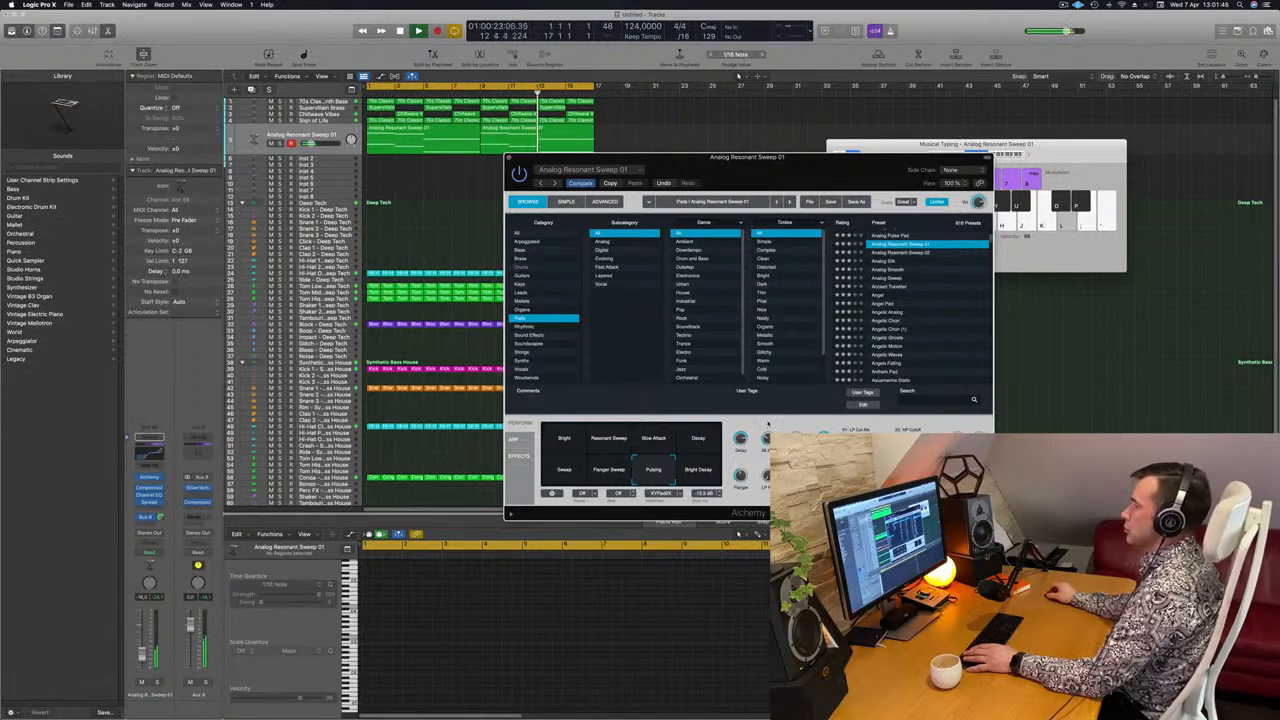
left_click_drag(729, 150, 695, 155)
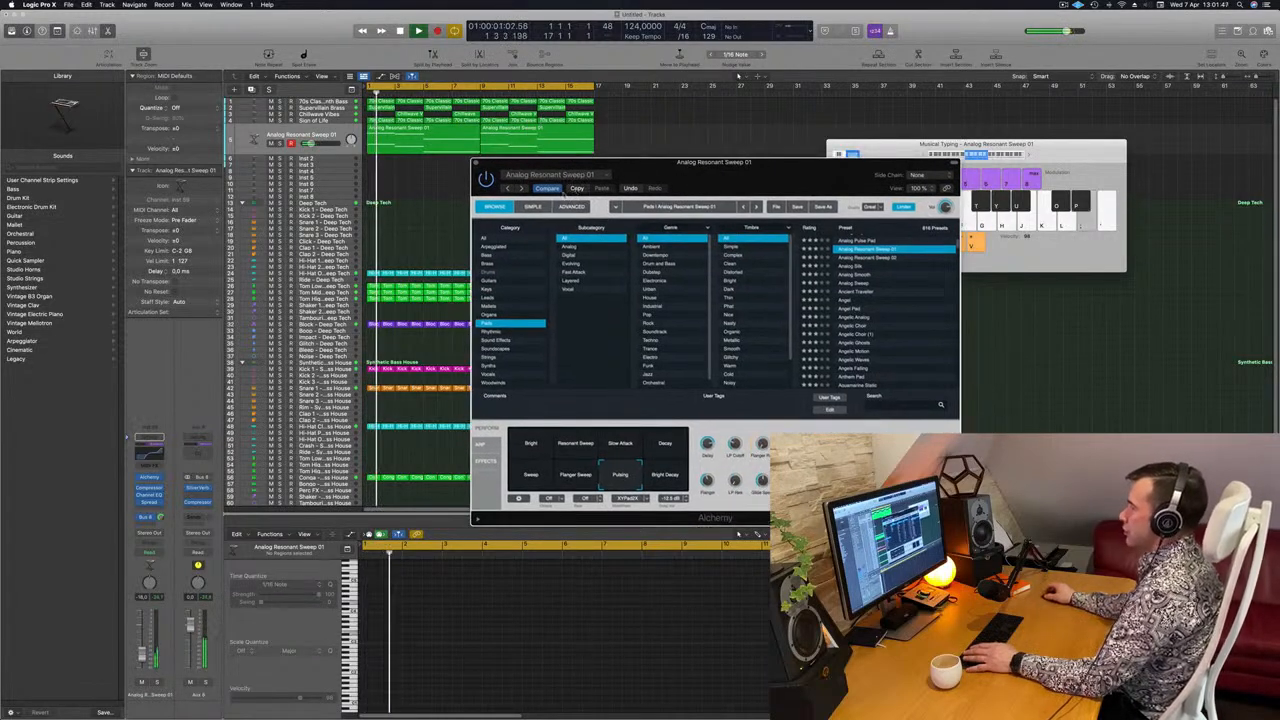
Audition Alchemy's eight performance snapshots from Bright to Bright Decay against the loop, returning to Pulsing.
key("space")
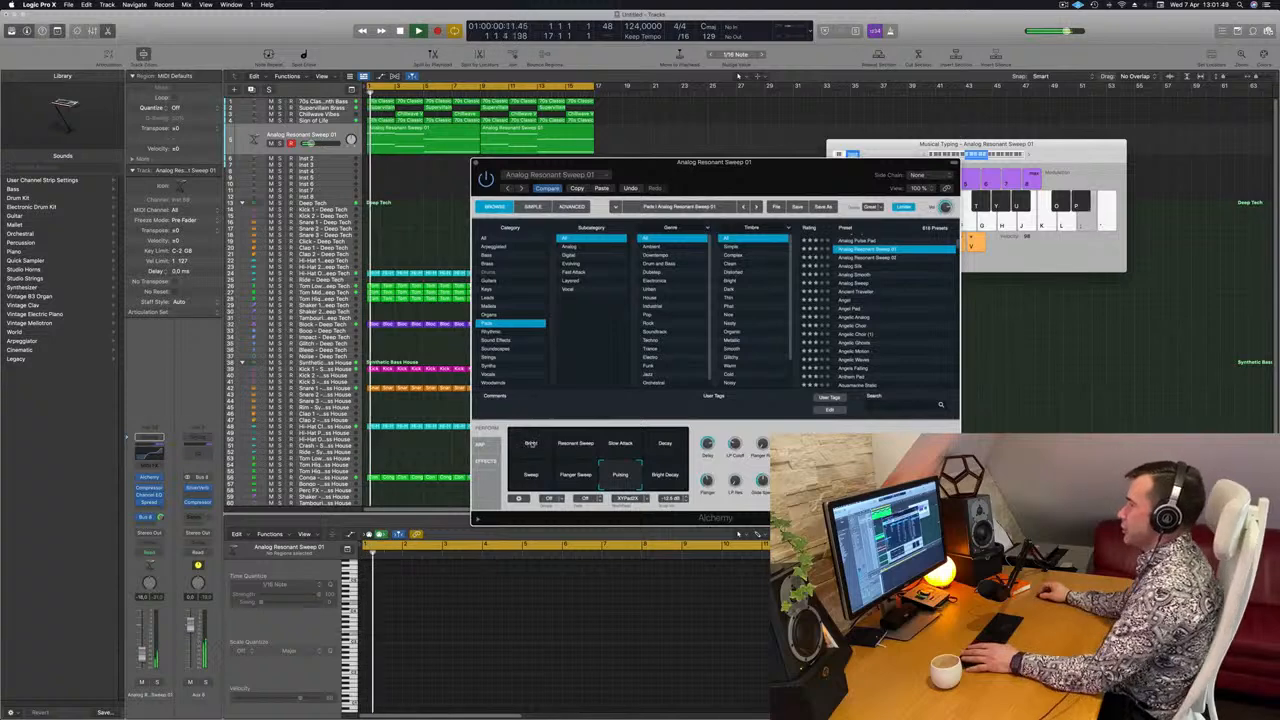
left_click(525, 448)
left_click_drag(730, 184, 768, 78)
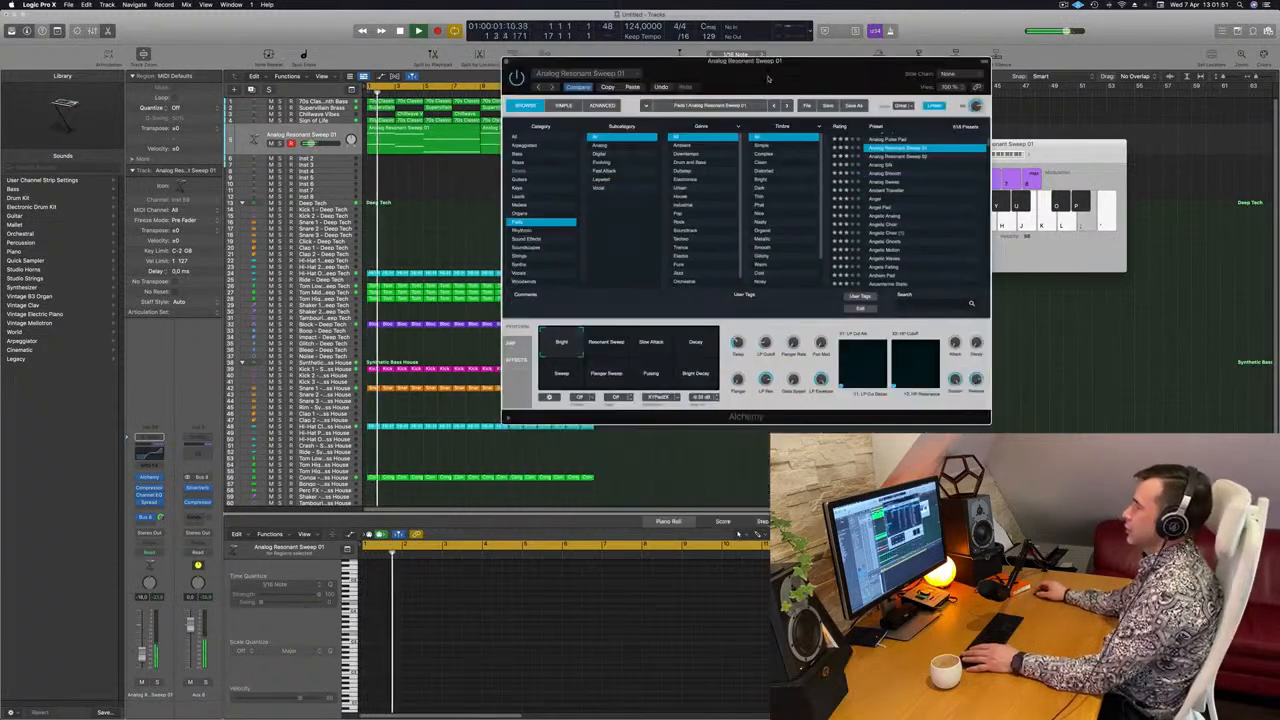
left_click(607, 343)
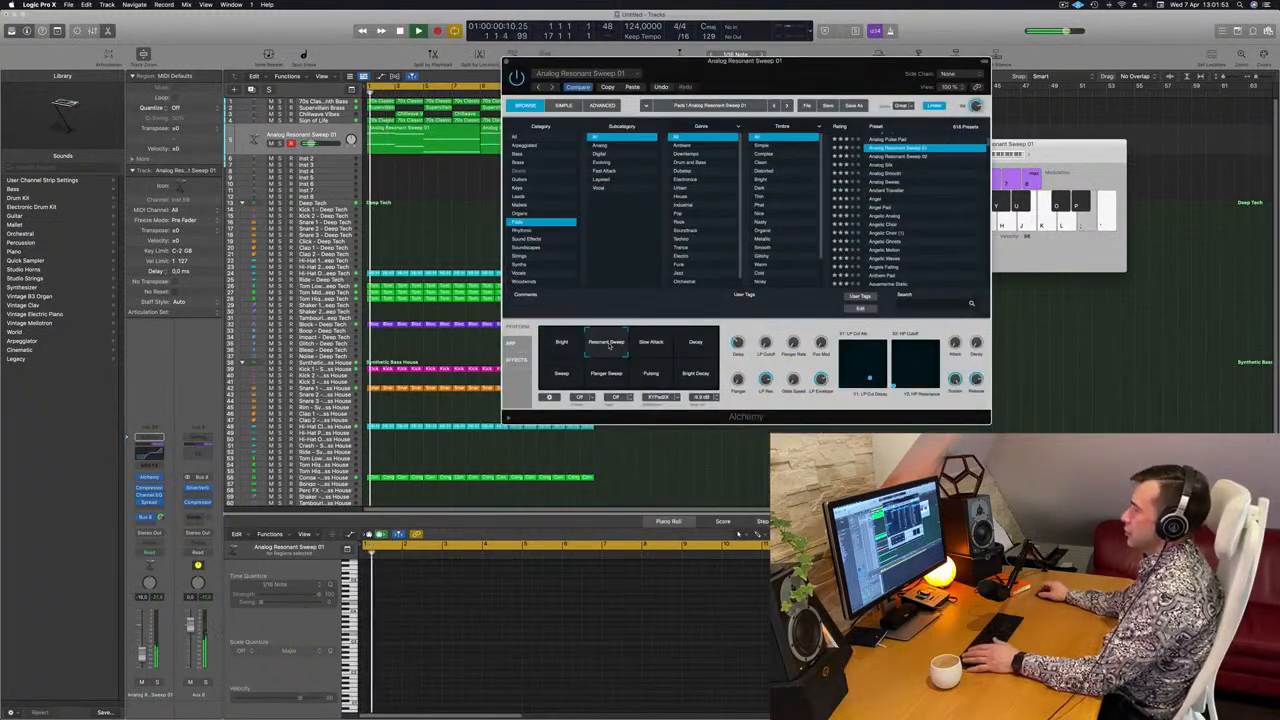
left_click(652, 344)
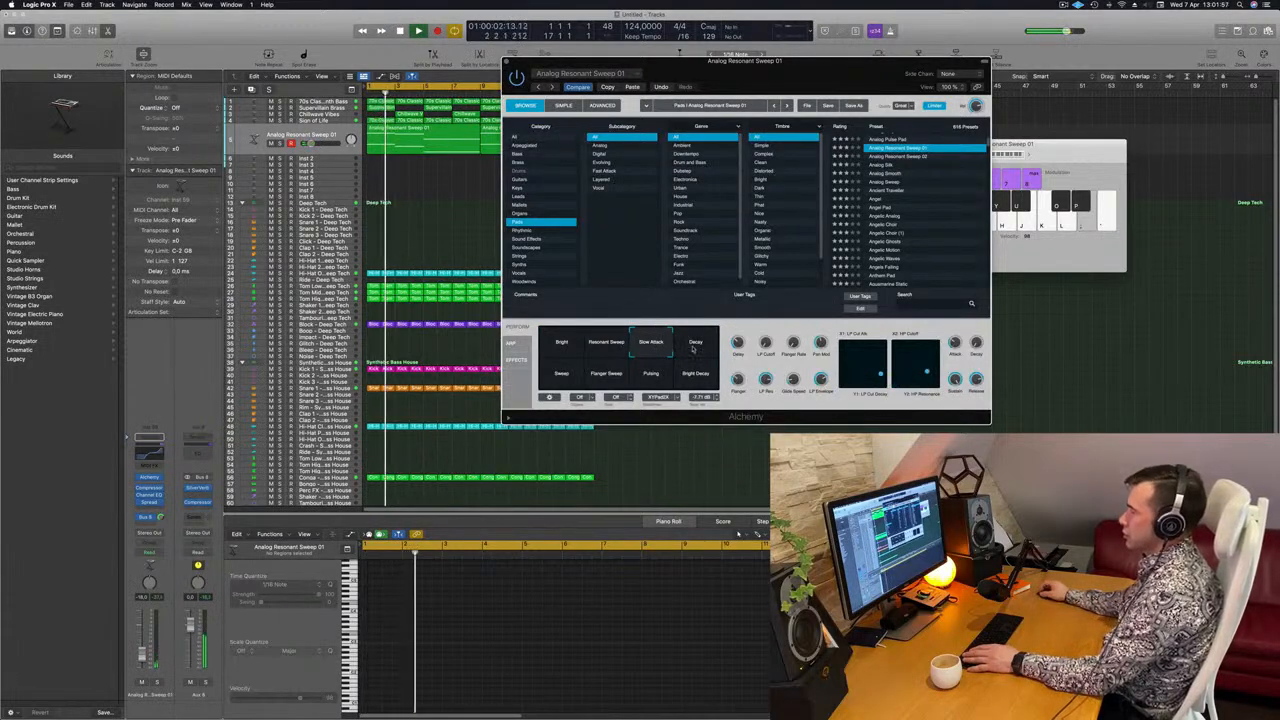
left_click(695, 345)
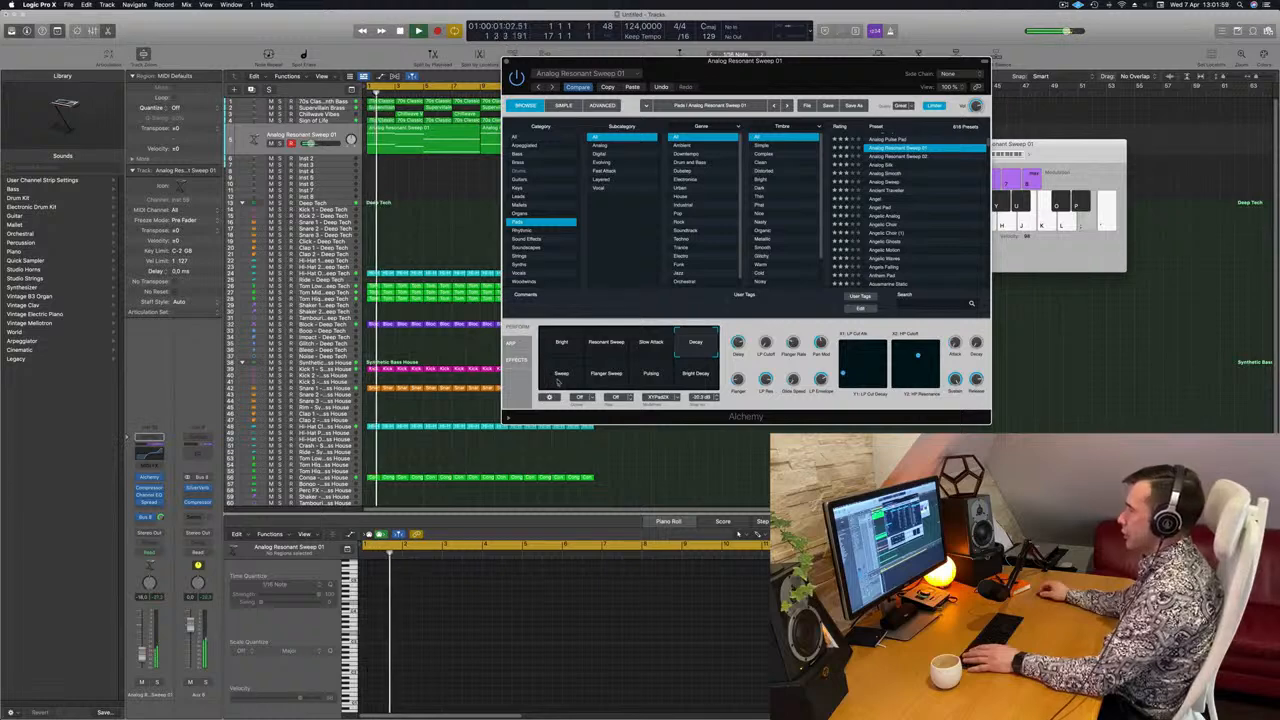
left_click(562, 378)
left_click(602, 376)
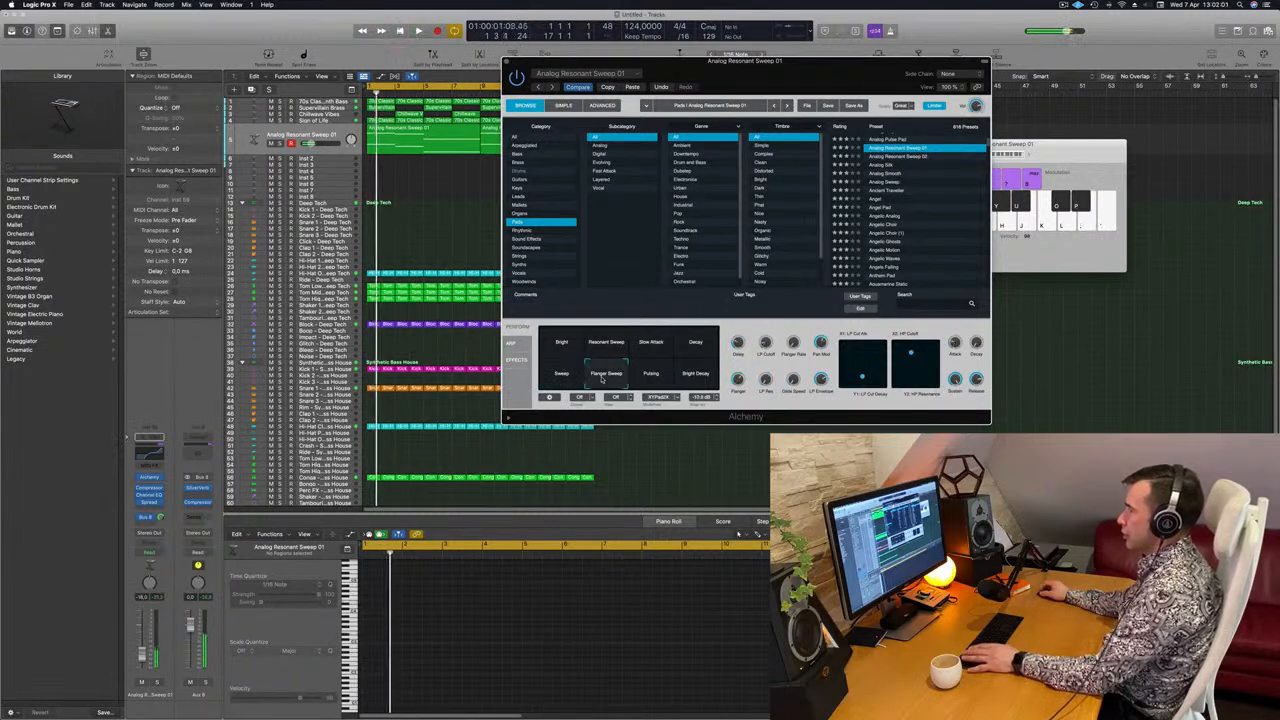
left_click(646, 378)
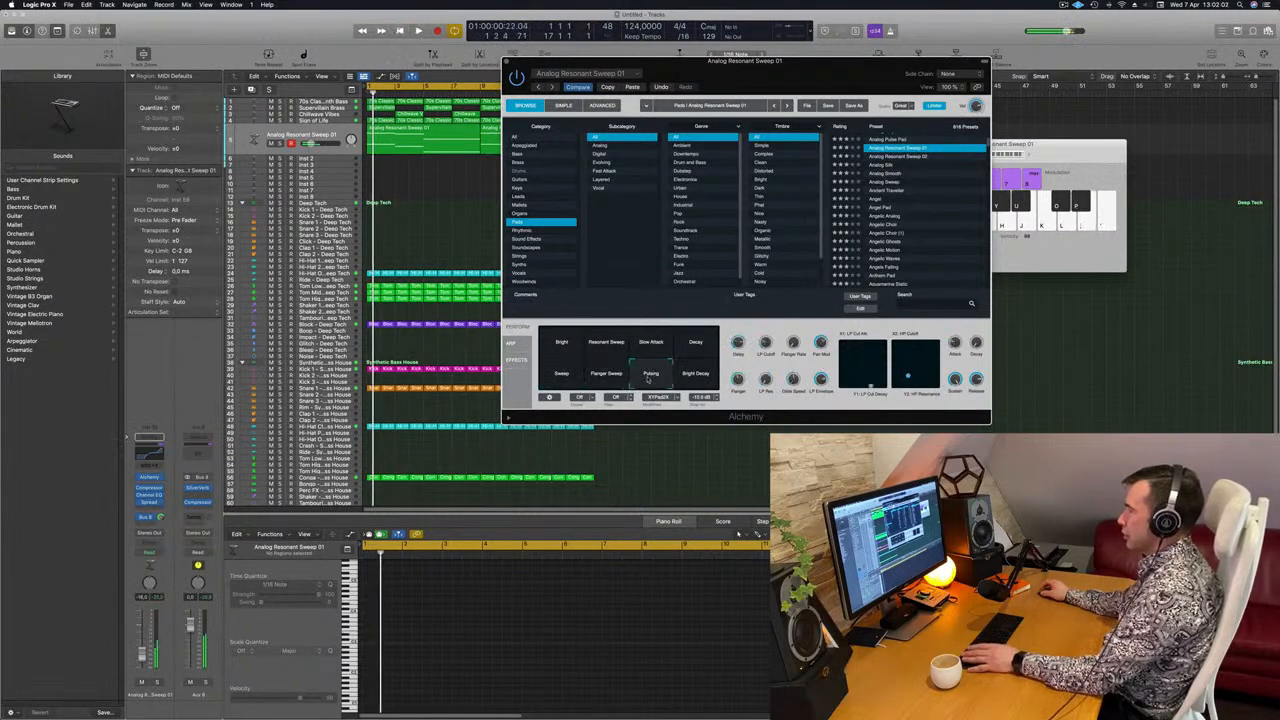
left_click(705, 378)
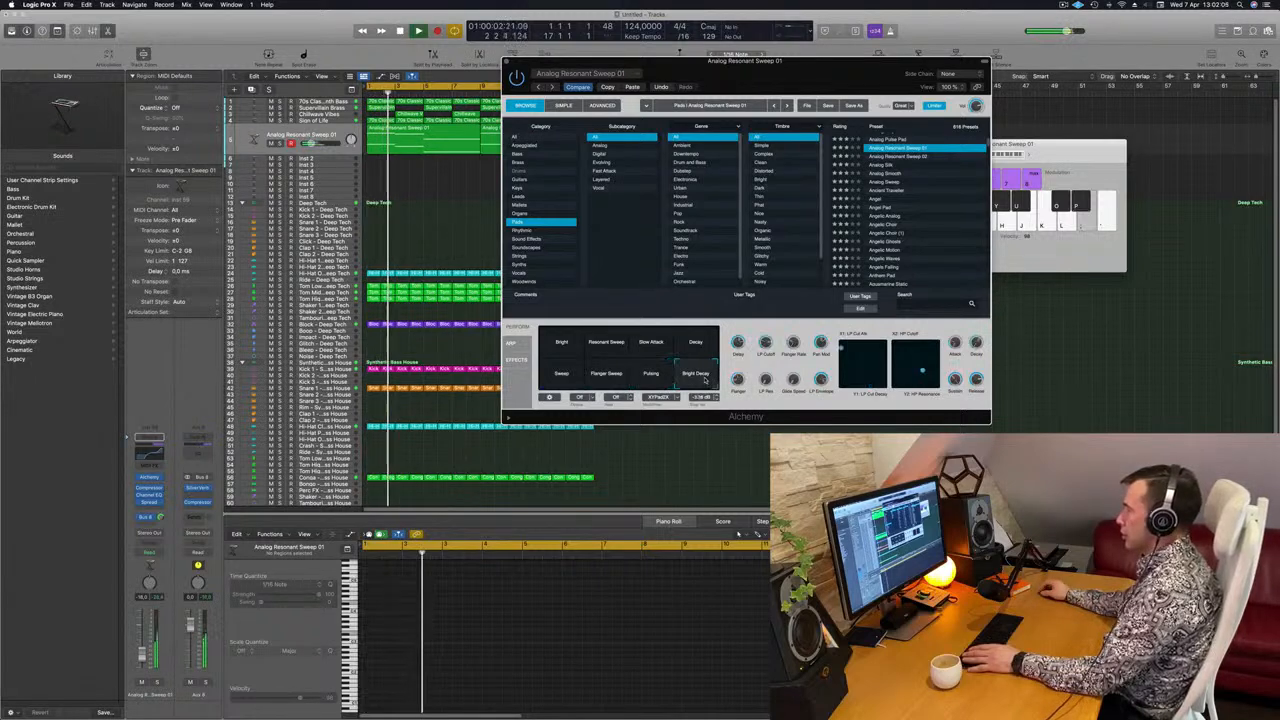
left_click(655, 378)
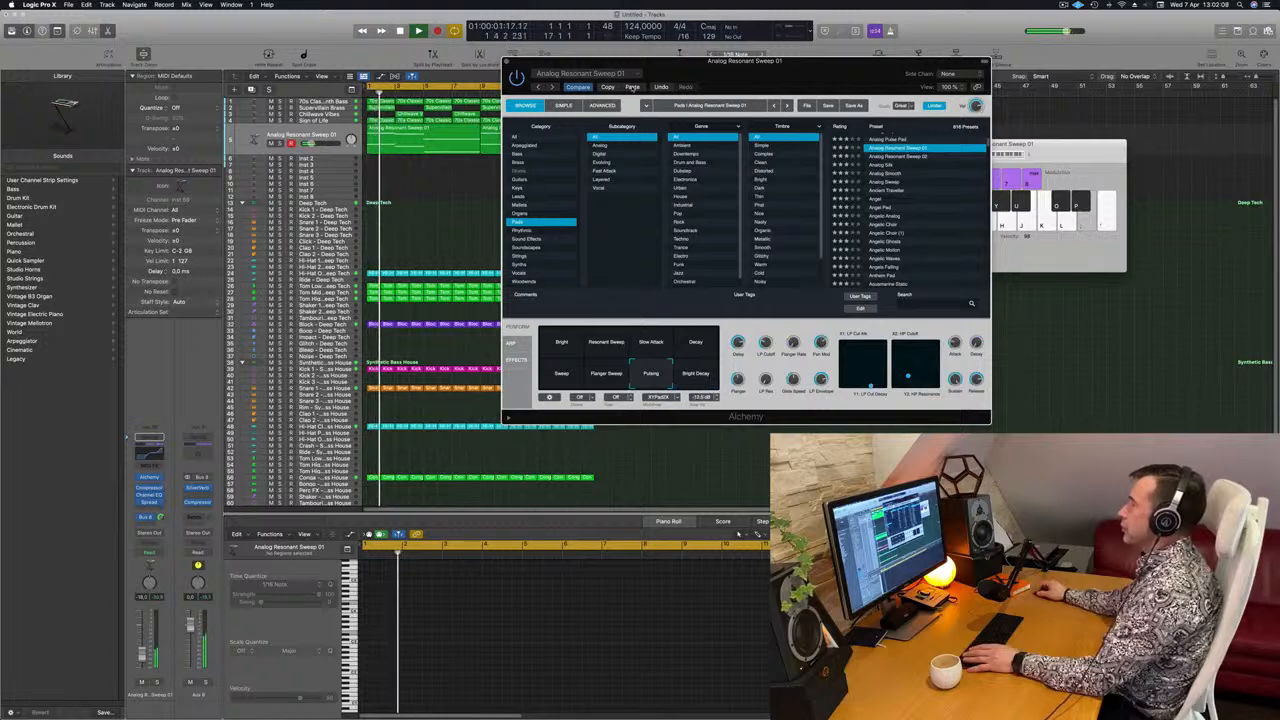
Close Alchemy and duplicate the pad track as a new empty instrument track with the same channel settings.
left_click_drag(763, 62, 849, 88)
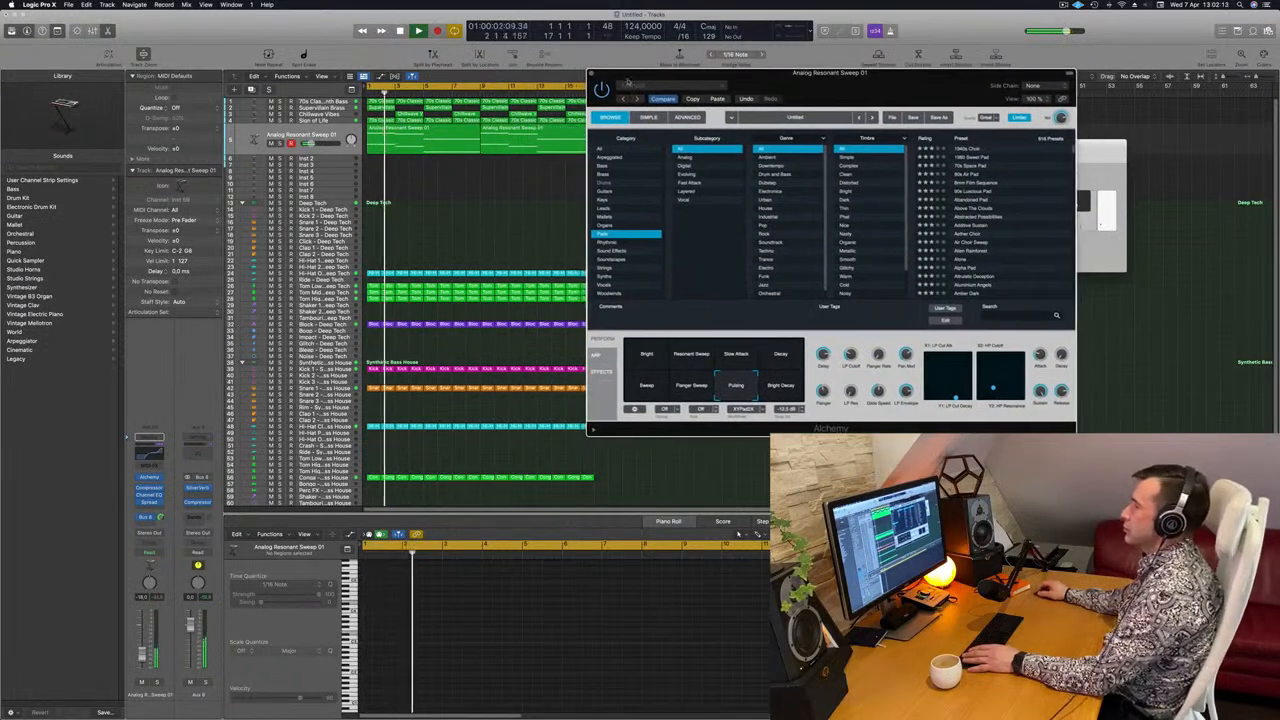
key("super+k")
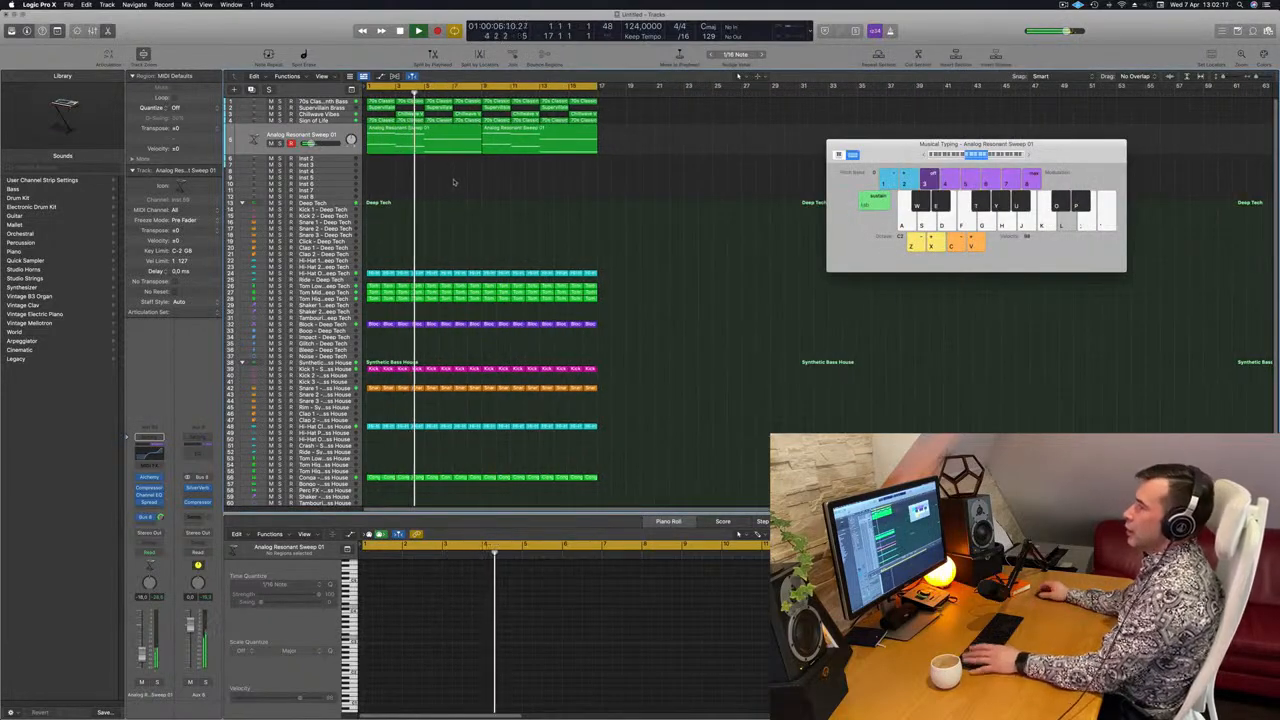
key("Return")
left_click(256, 137)
key("Return")
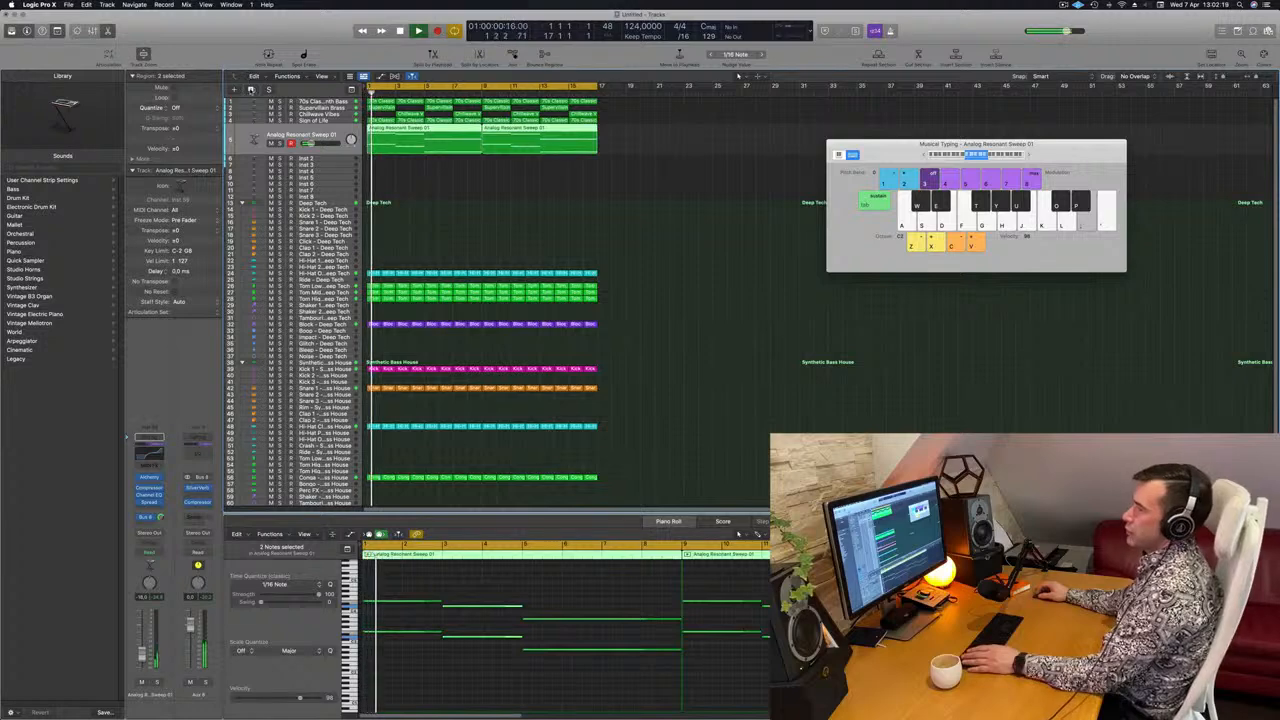
key("alt+super+s")
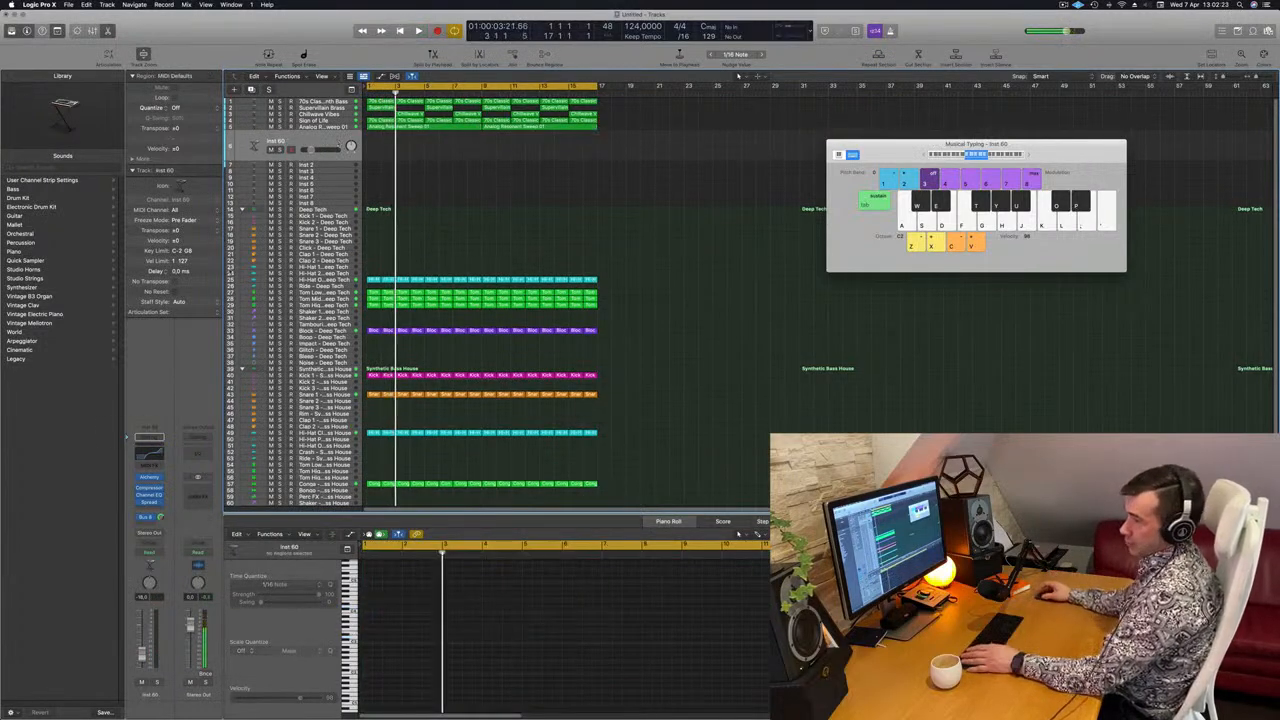
Recall the default setting in the new track's Channel EQ to flatten its curve and play the loop.
left_click(149, 453)
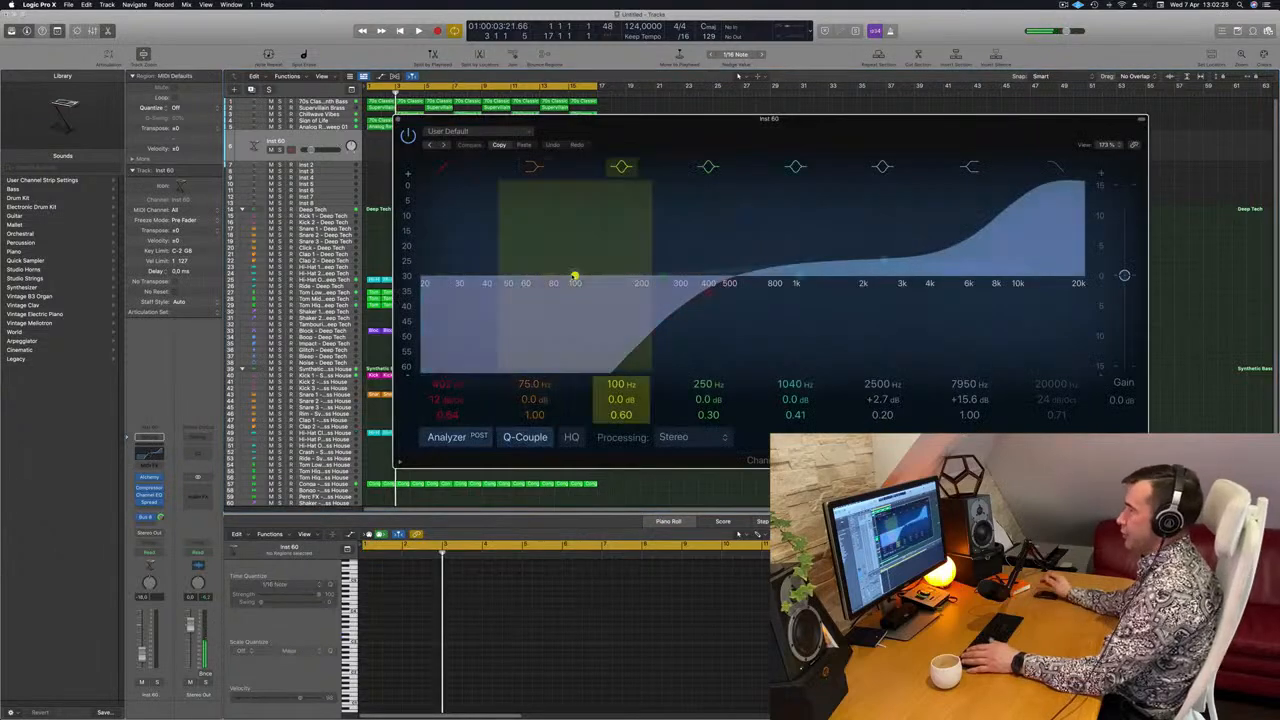
left_click(503, 135)
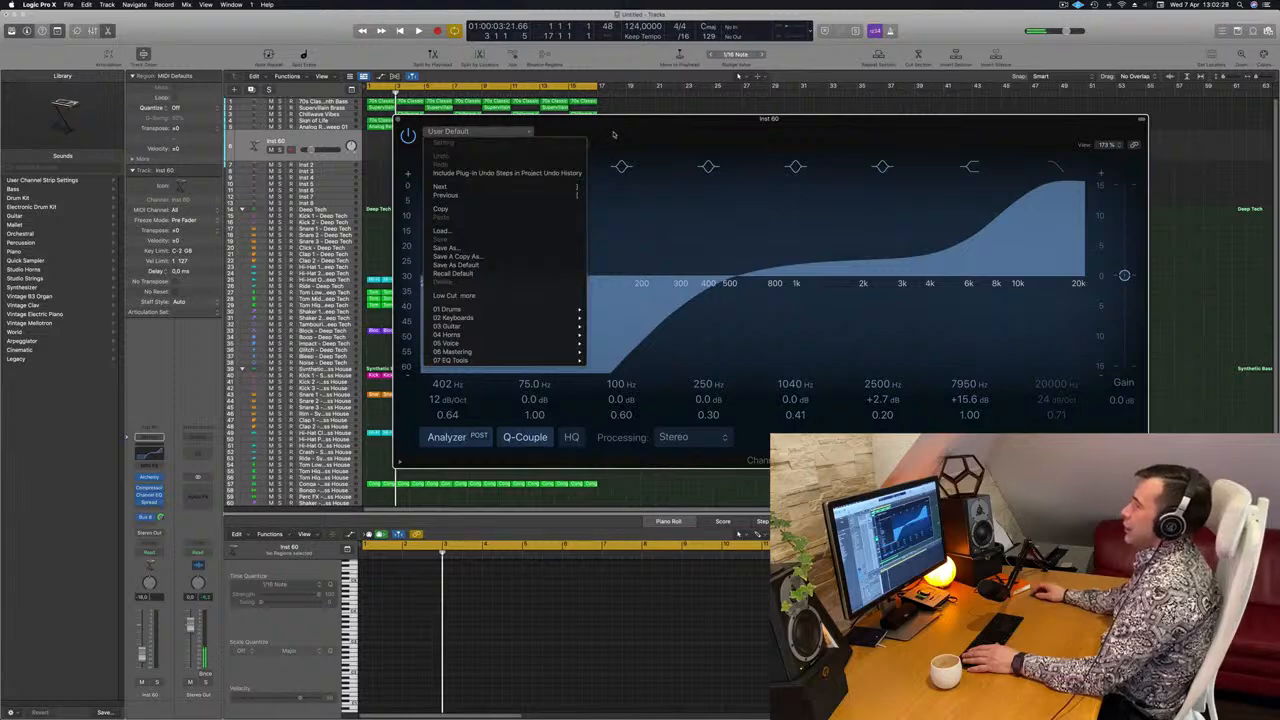
left_click(455, 273)
left_click_drag(672, 128, 617, 137)
key("space")
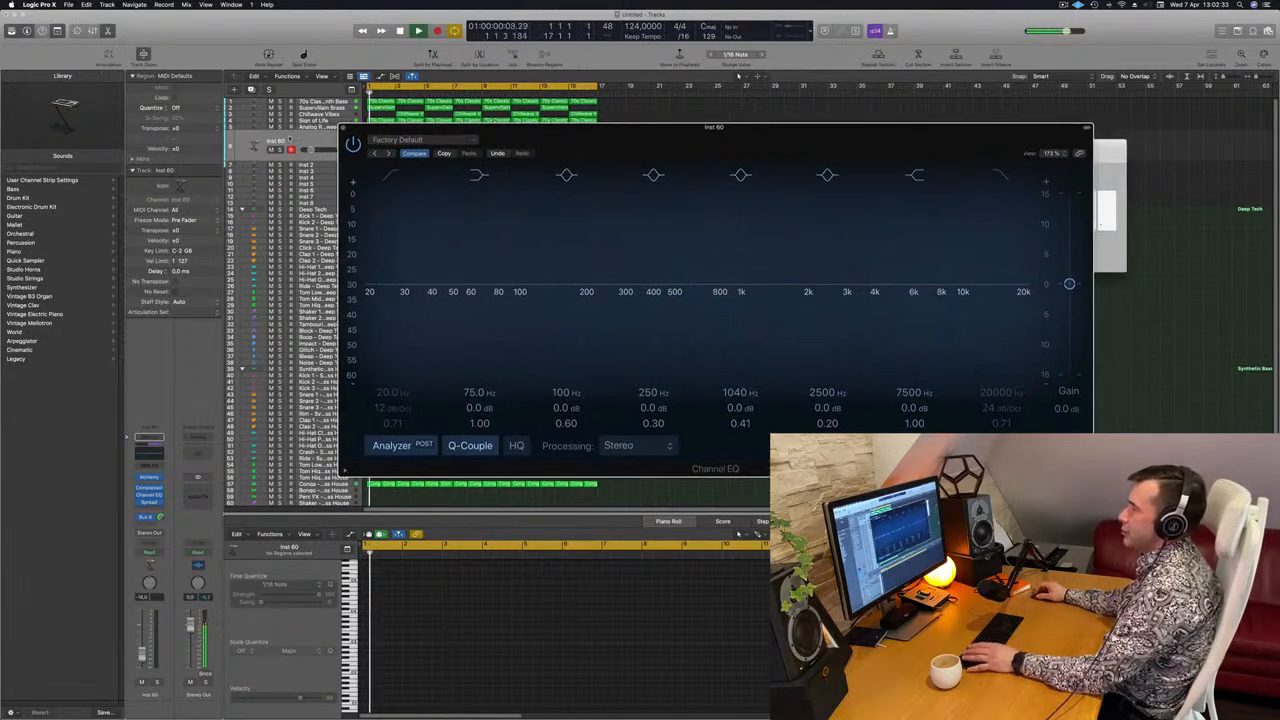
key("space")
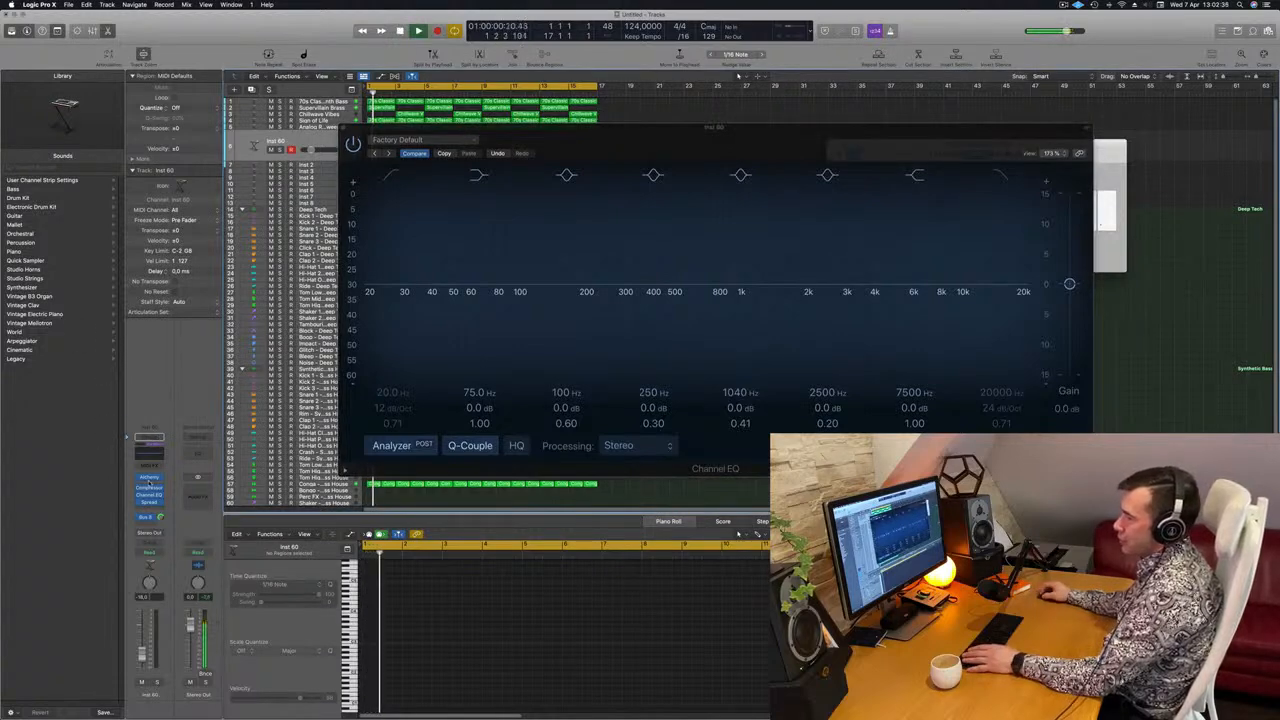
Check the new track's bus send and Compressor settings, and clear the Compressor and Channel EQ windows out of the way.
left_click(158, 517)
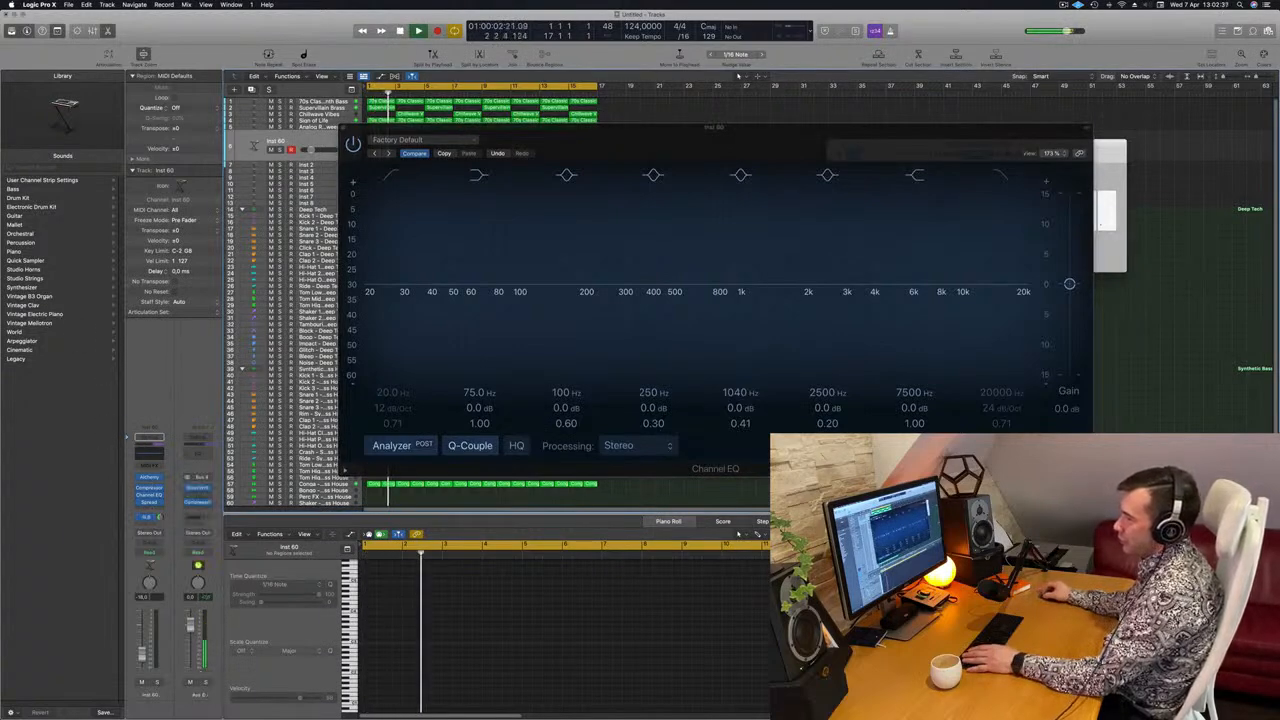
left_click(149, 489)
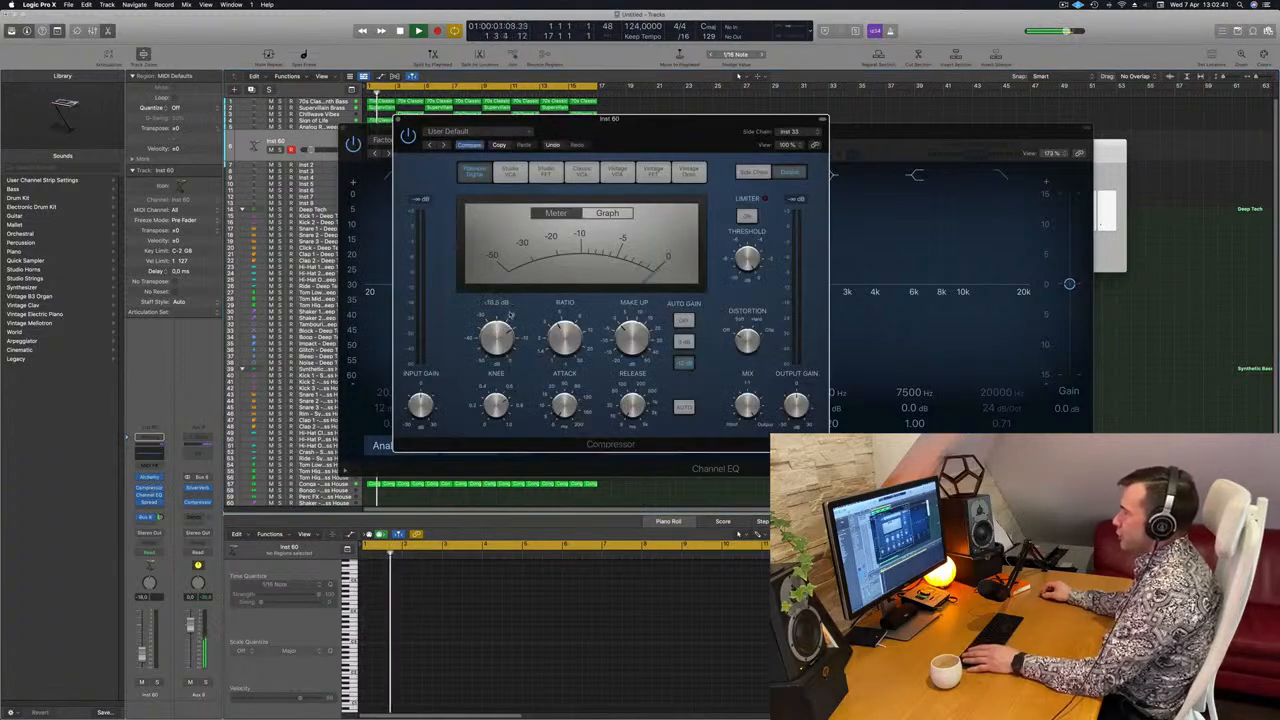
left_click_drag(436, 123, 1026, 141)
left_click(515, 142)
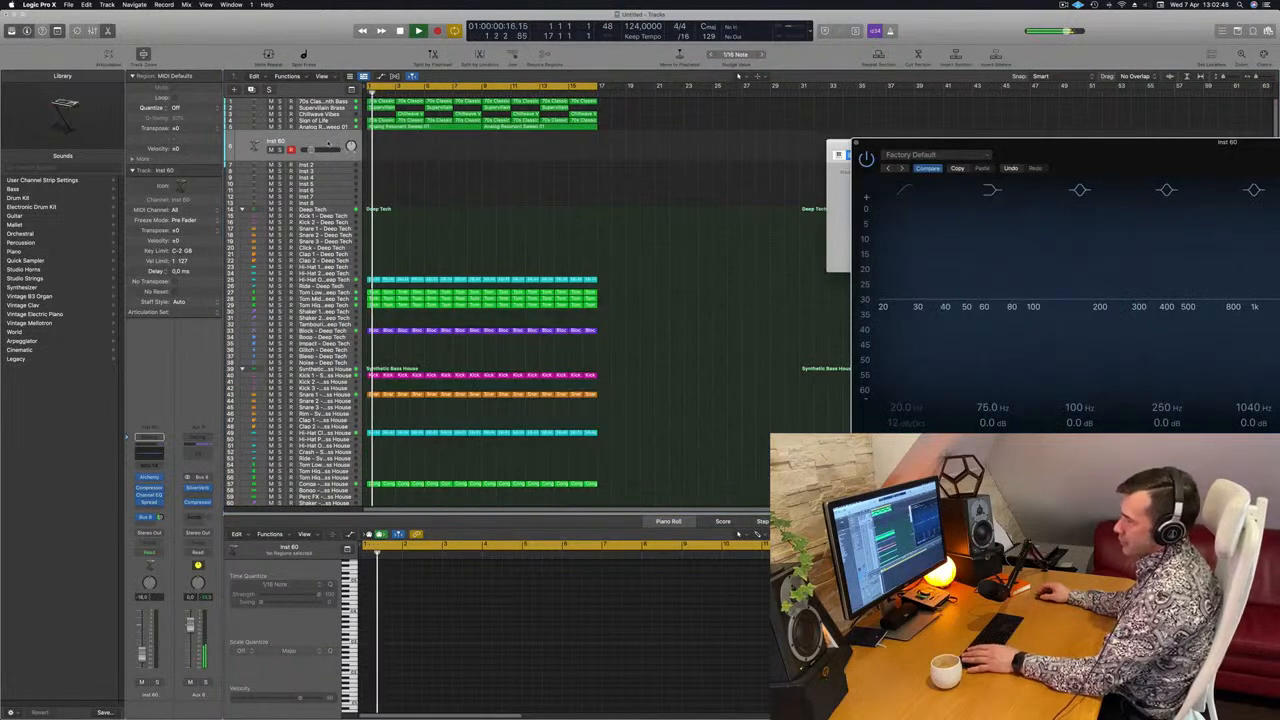
left_click(328, 144)
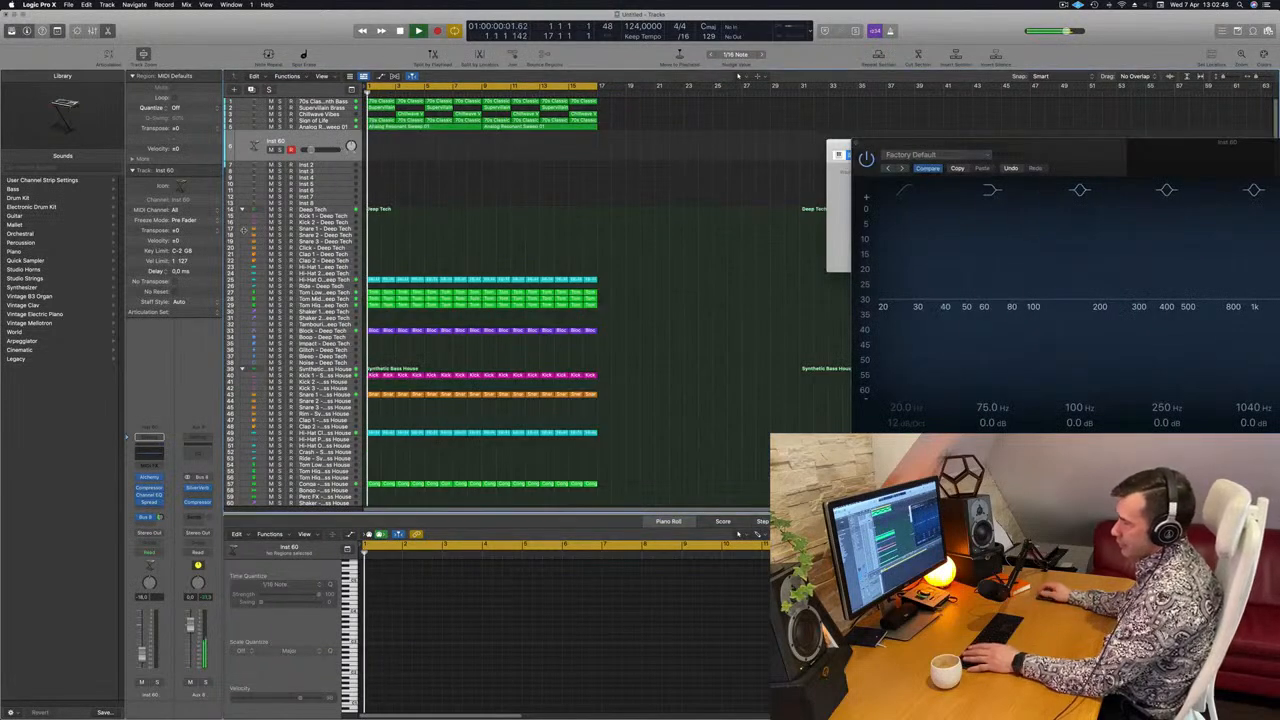
Open Alchemy on the new track, filter its Pads to the Fast Attack subcategory and load the Heavenly Vox preset.
left_click(148, 478)
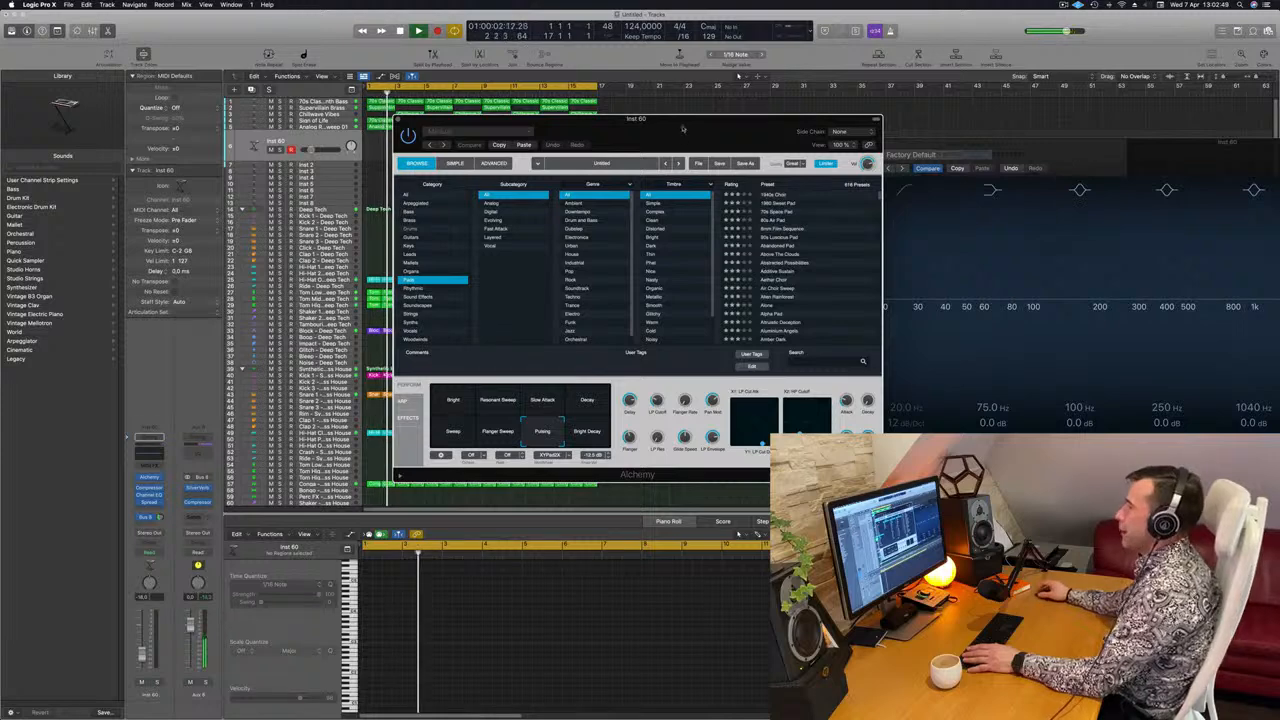
left_click_drag(683, 128, 745, 180)
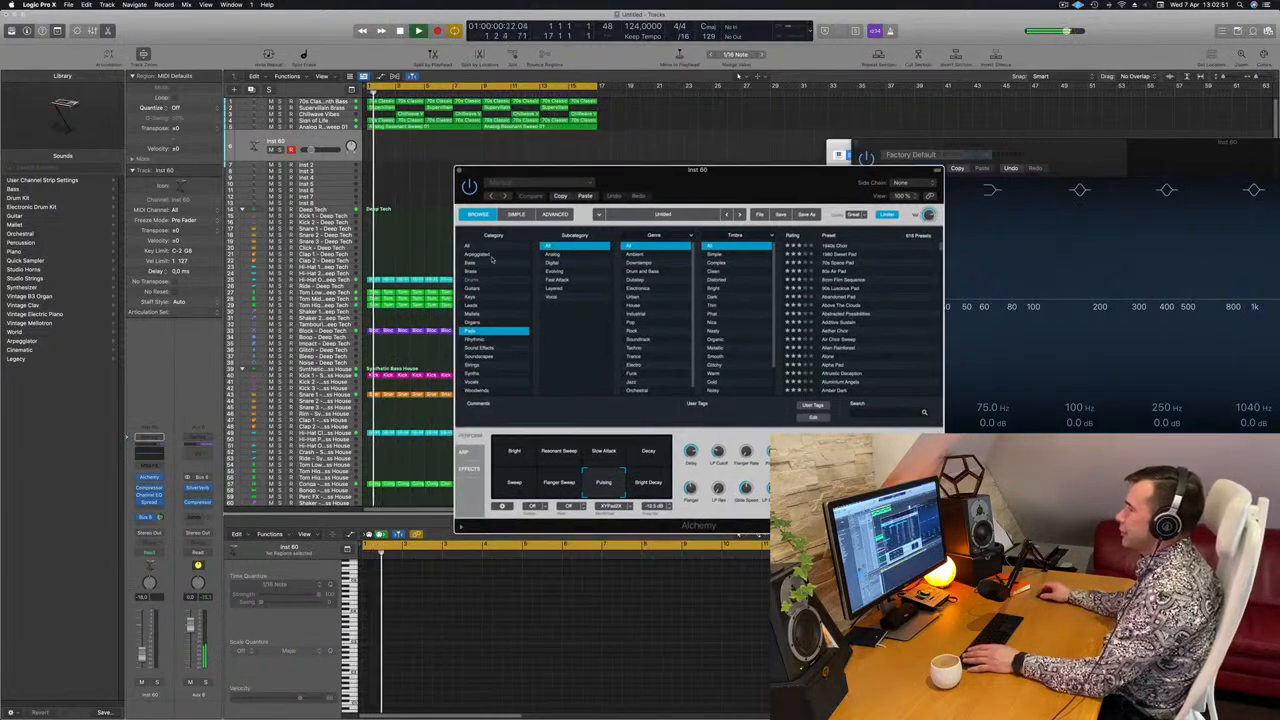
left_click(572, 279)
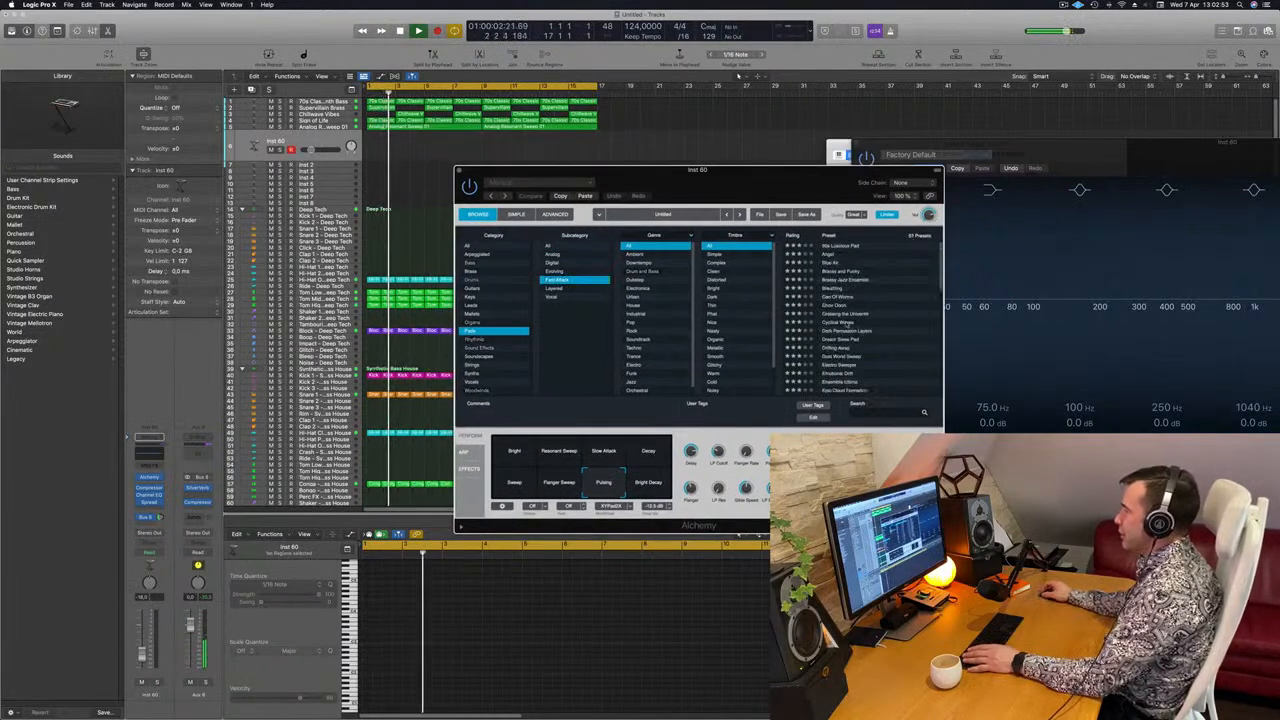
scroll(848, 323, "down", 5)
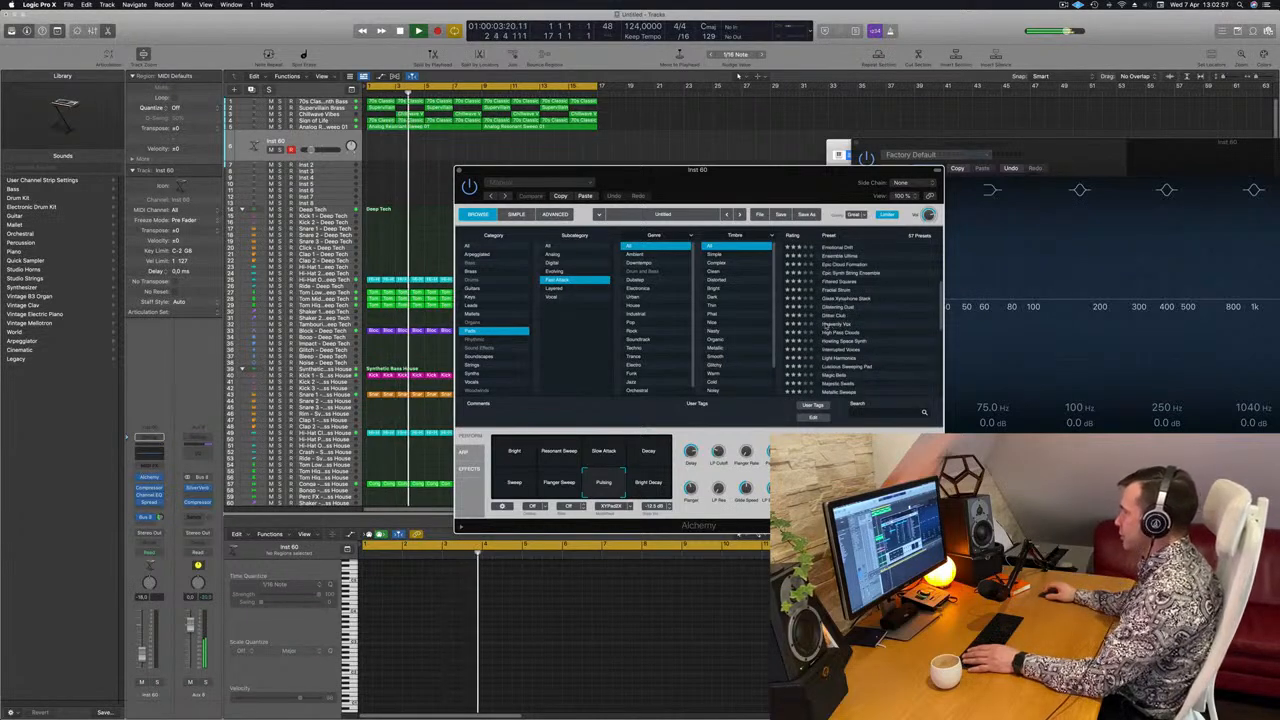
left_click(826, 324)
left_click_drag(753, 192, 949, 175)
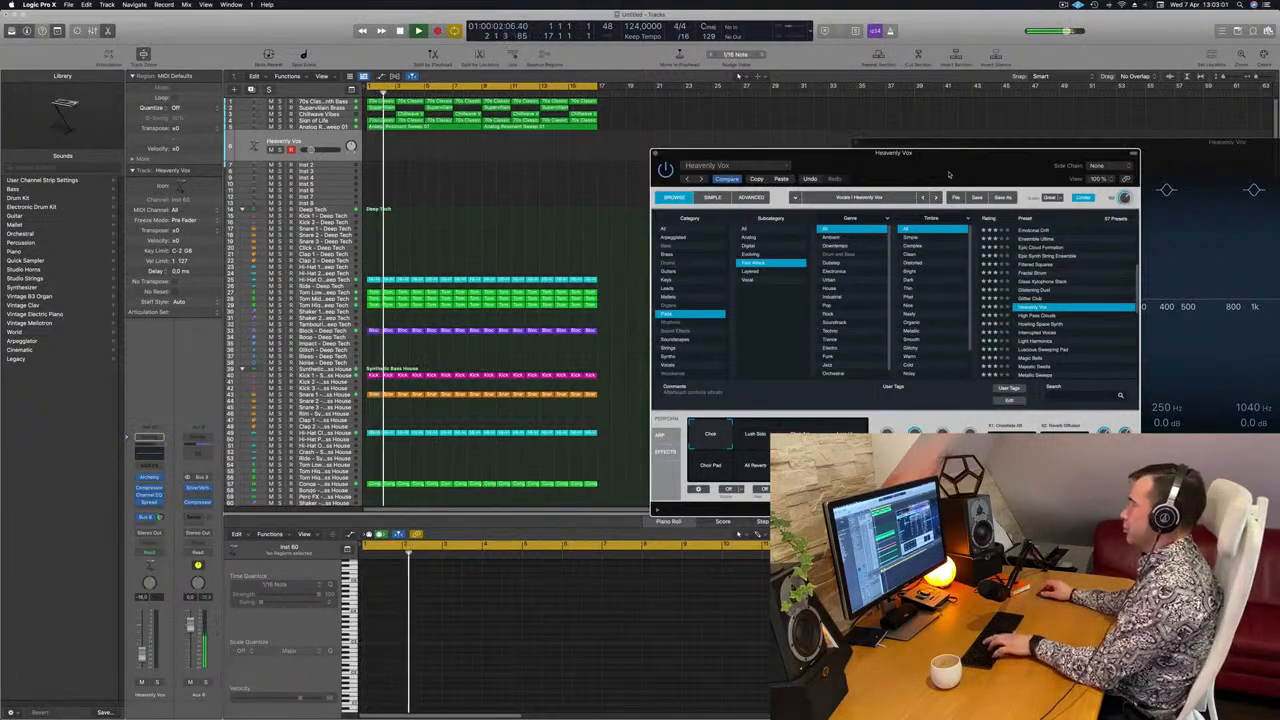
Show Musical Typing, audition High Pass Clouds and Howling Space Synth against the loop, and load the Interrupted Voices preset.
key("super+k")
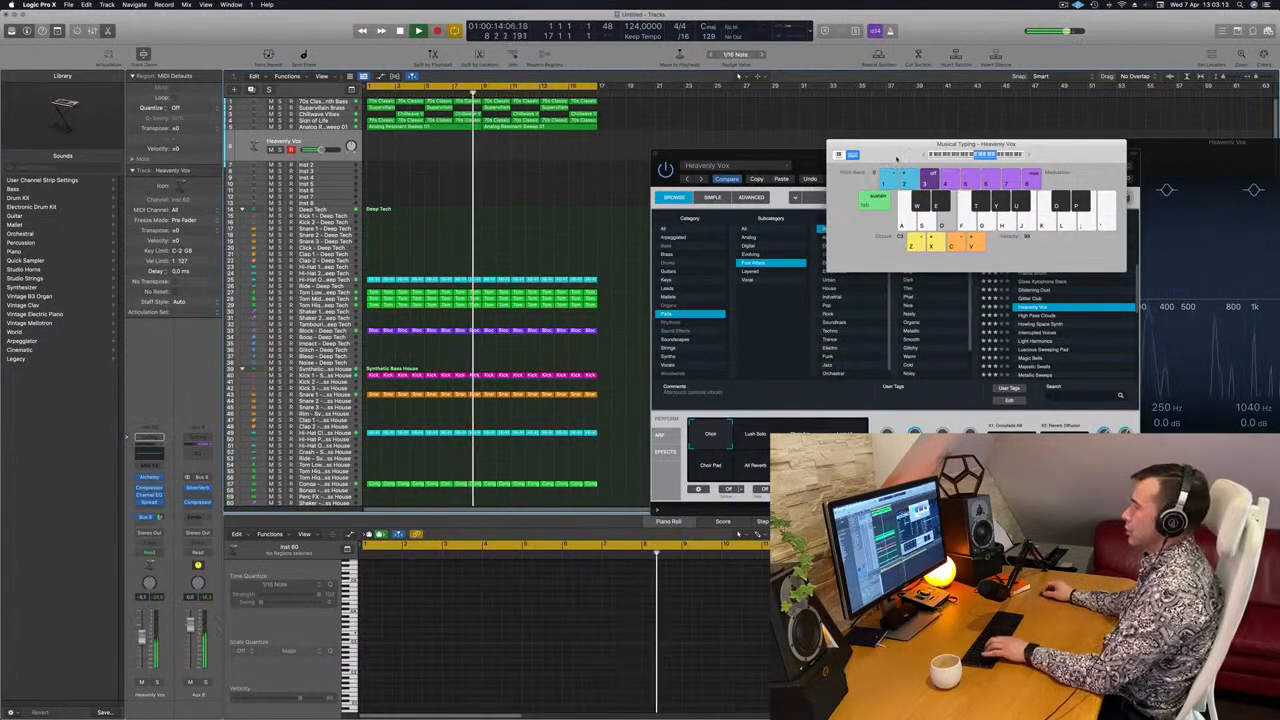
left_click_drag(897, 158, 565, 275)
left_click_drag(931, 150, 988, 106)
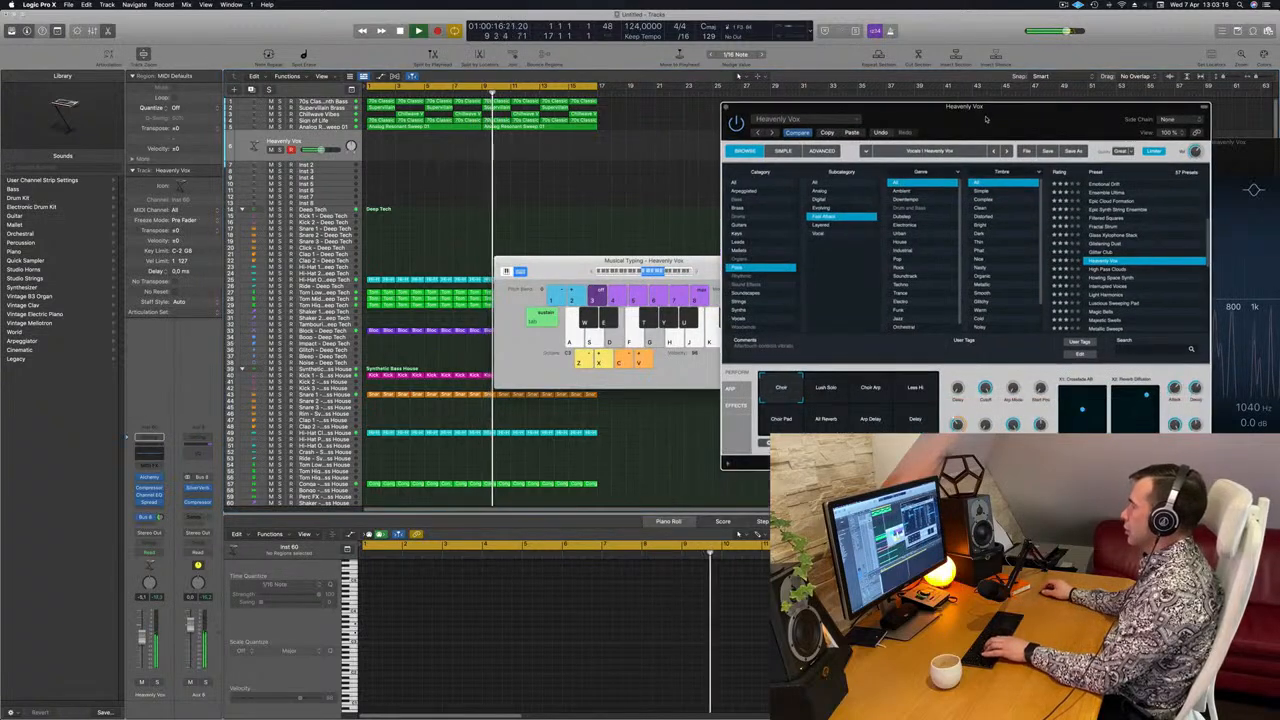
left_click(1111, 270)
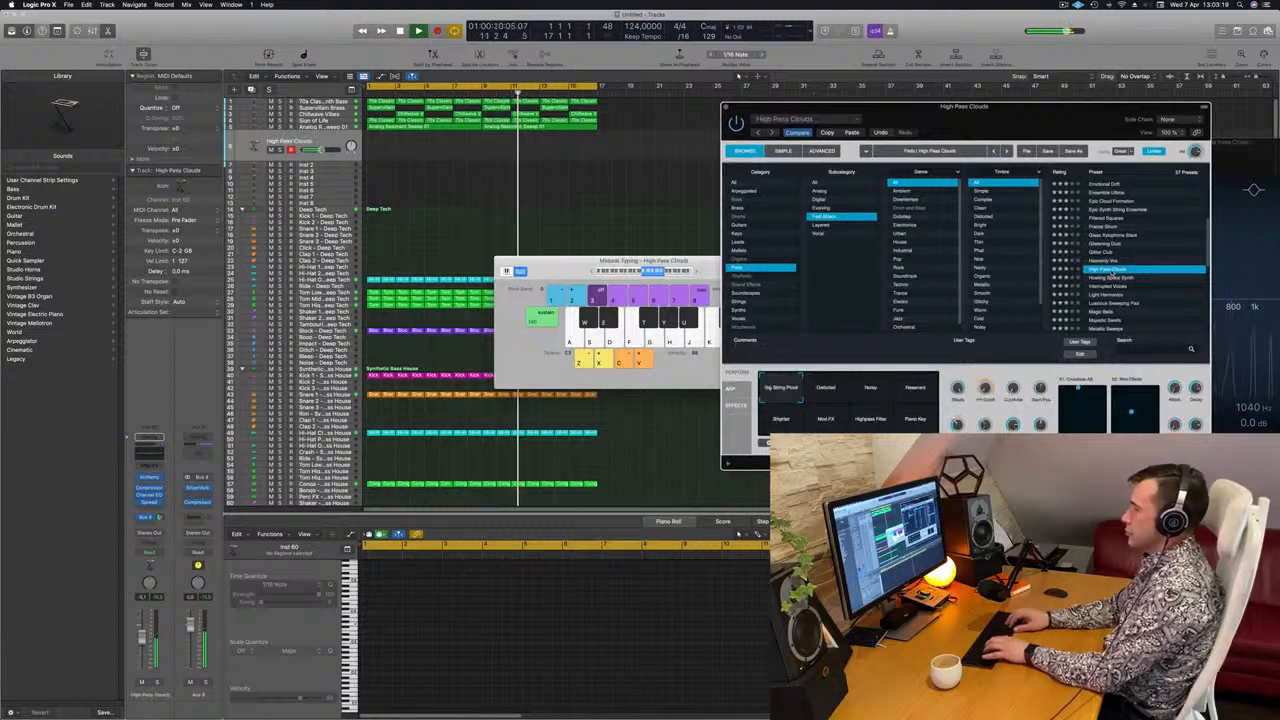
key("f")
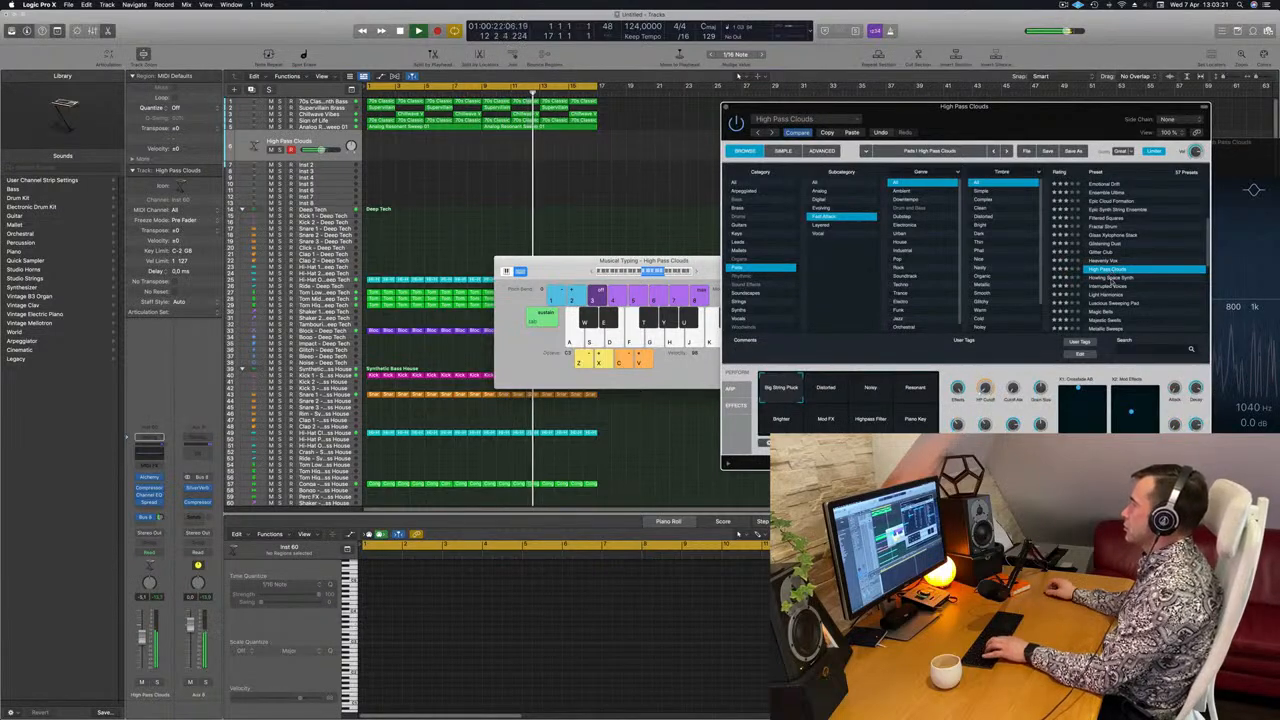
left_click(1112, 278)
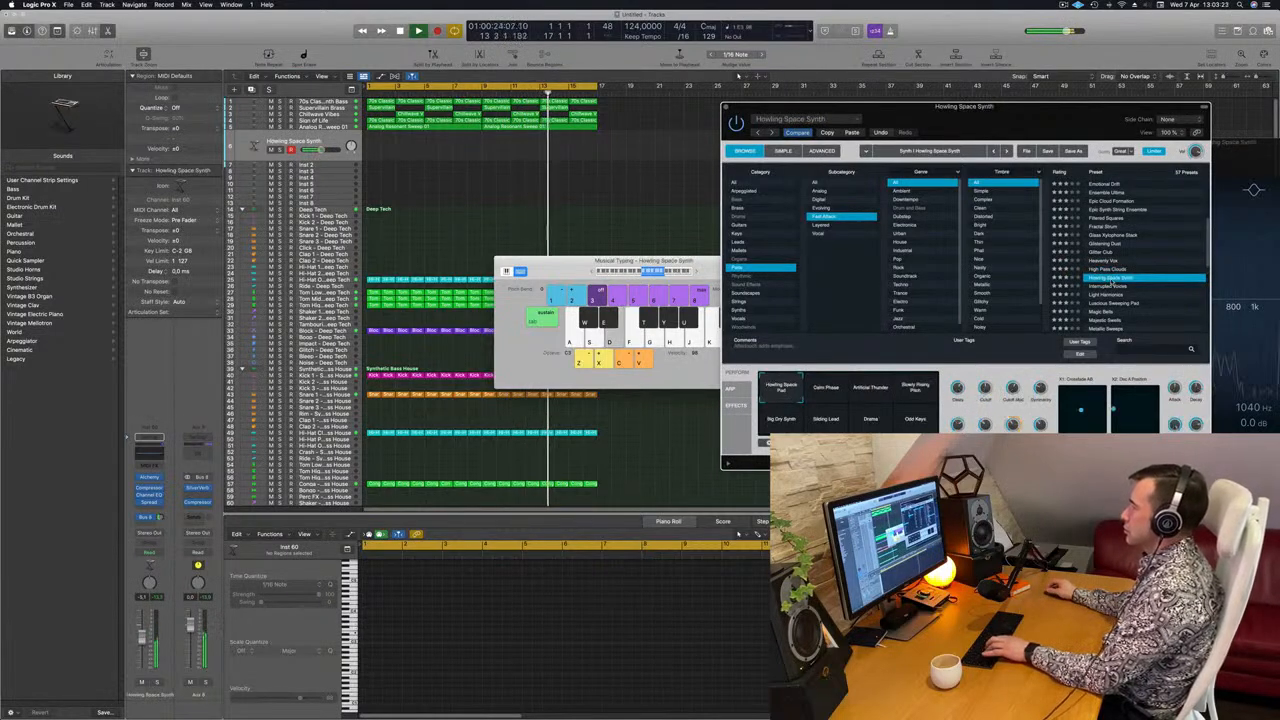
key("g")
left_click(1114, 287)
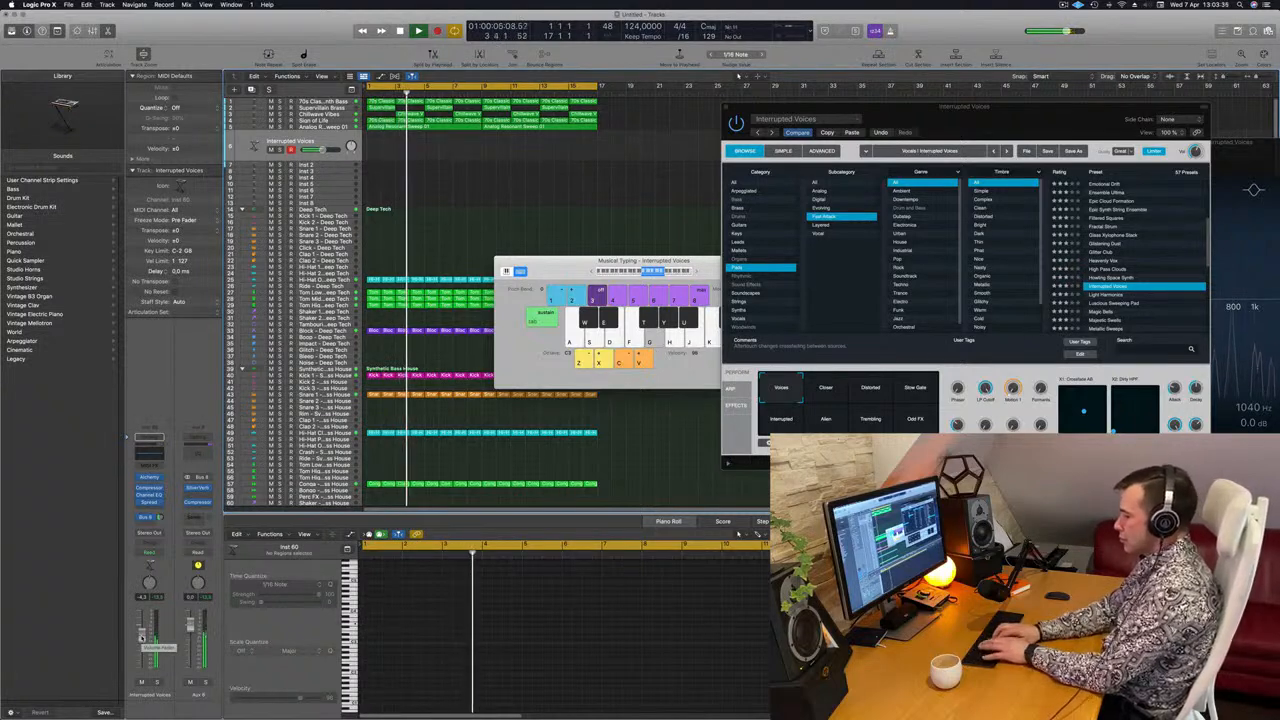
Record a short Interrupted Voices melody with Musical Typing over the cycling loop, including the opening bars, and stop recording.
key("y")
key("k")
key("y")
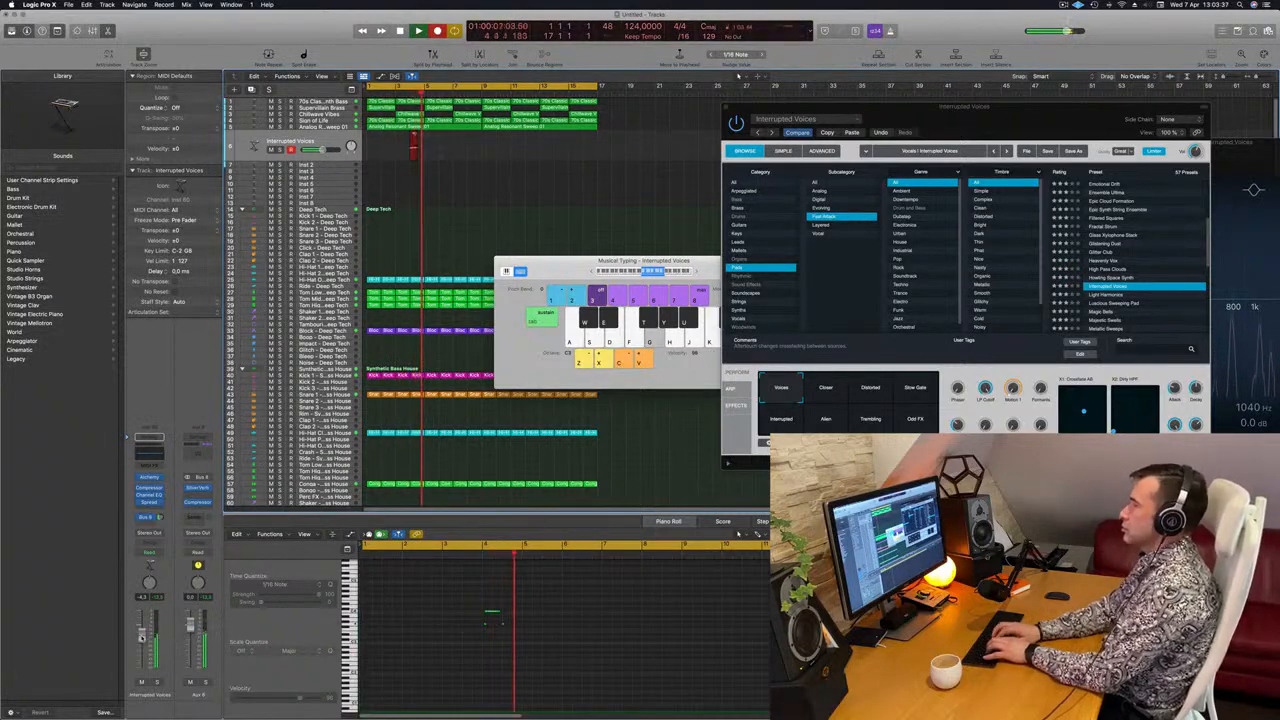
key("j")
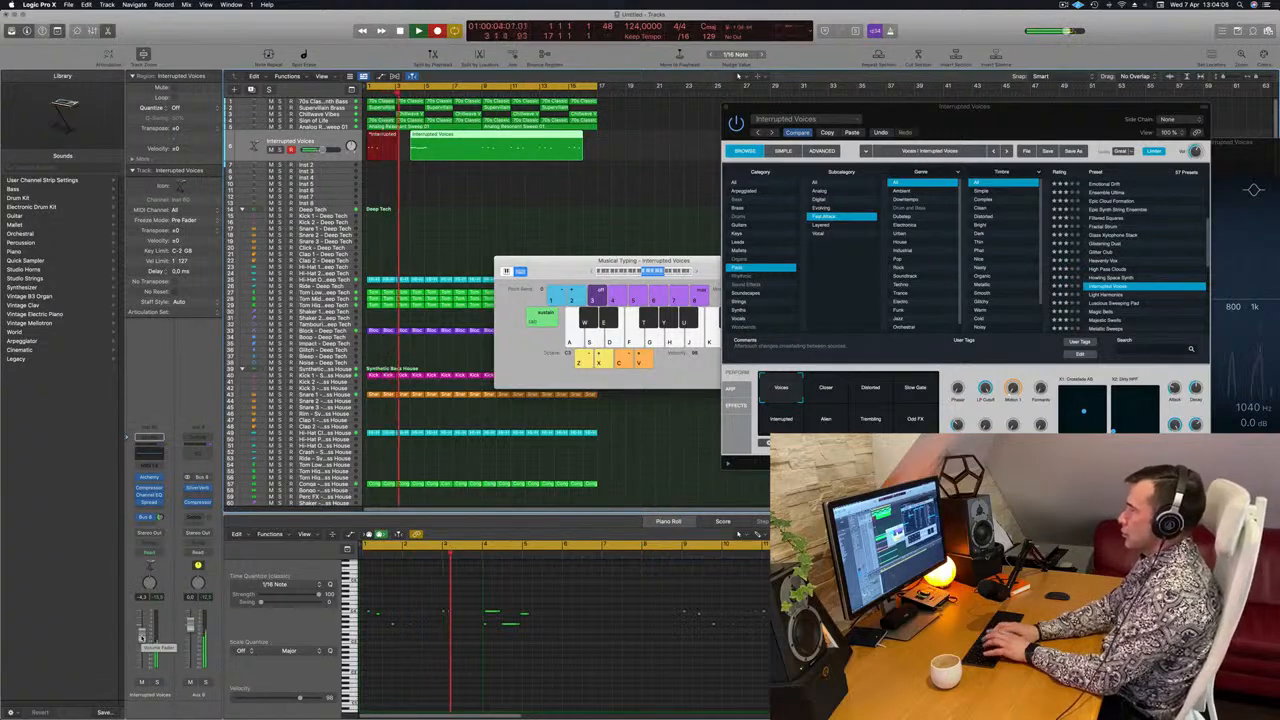
key("space")
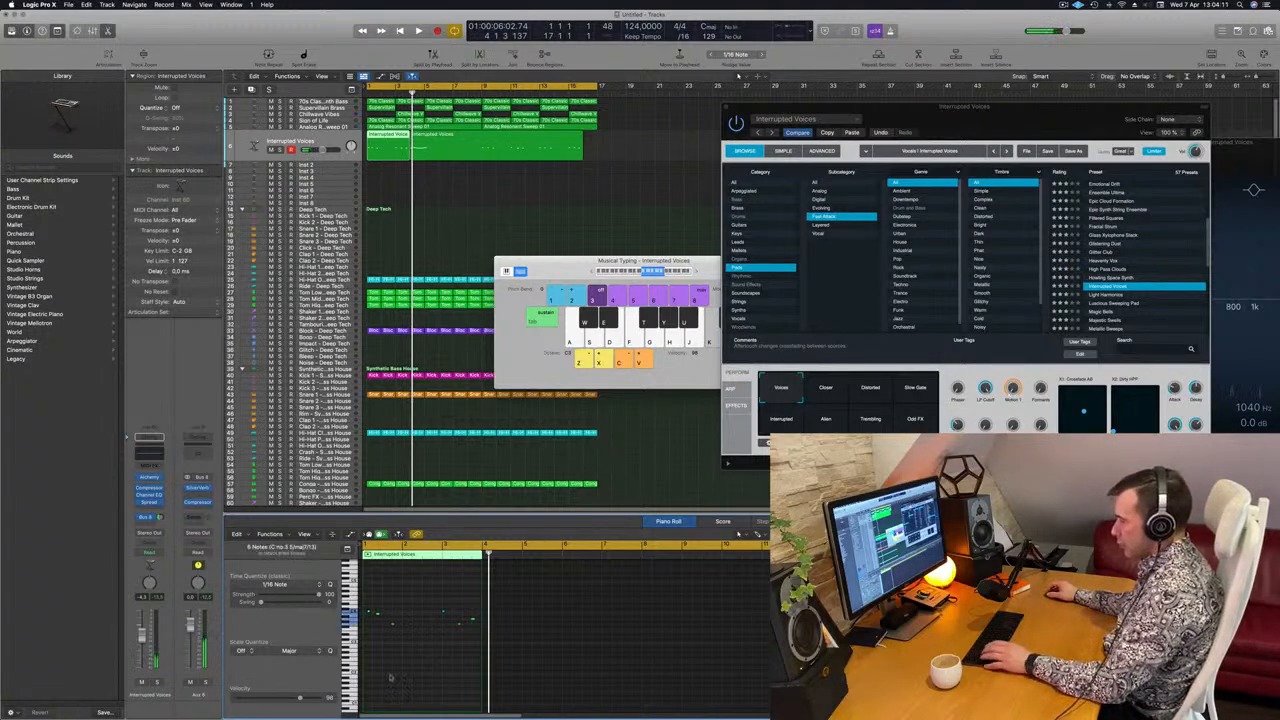
Move the first note of the opening Interrupted Voices region to the region's start and lengthen it in the Piano Roll.
key("space")
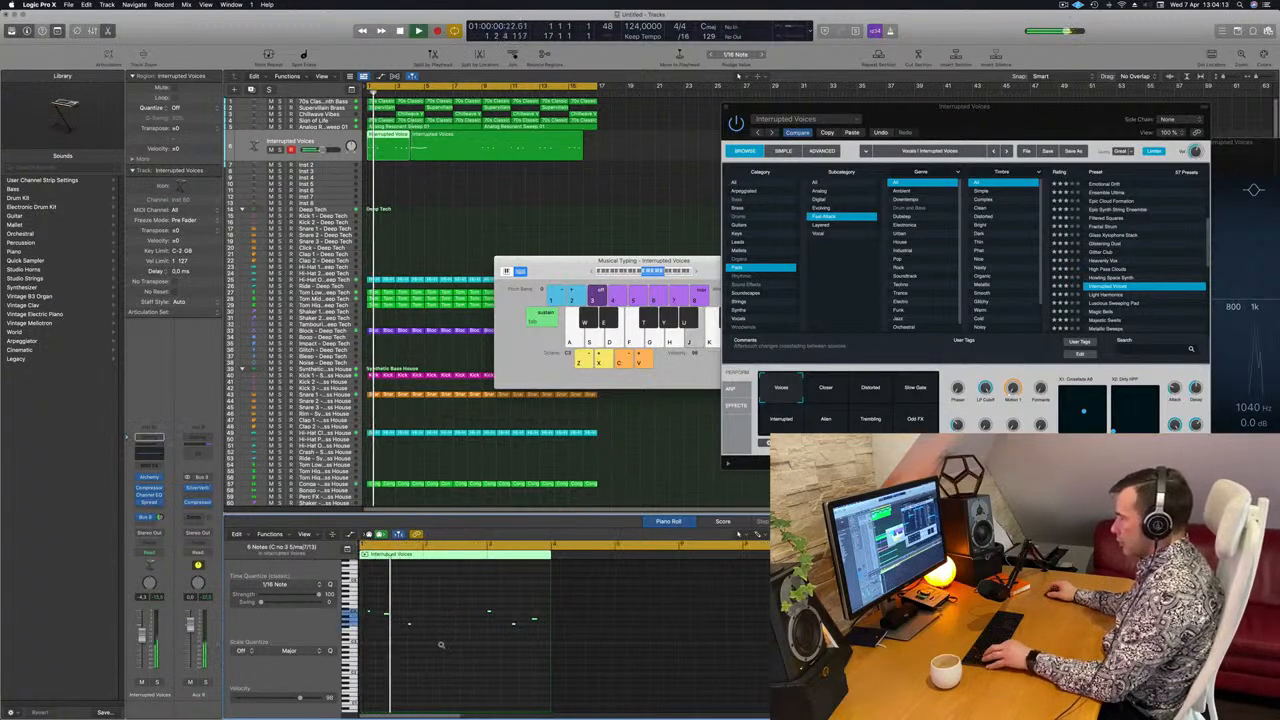
left_click(377, 613)
key("space")
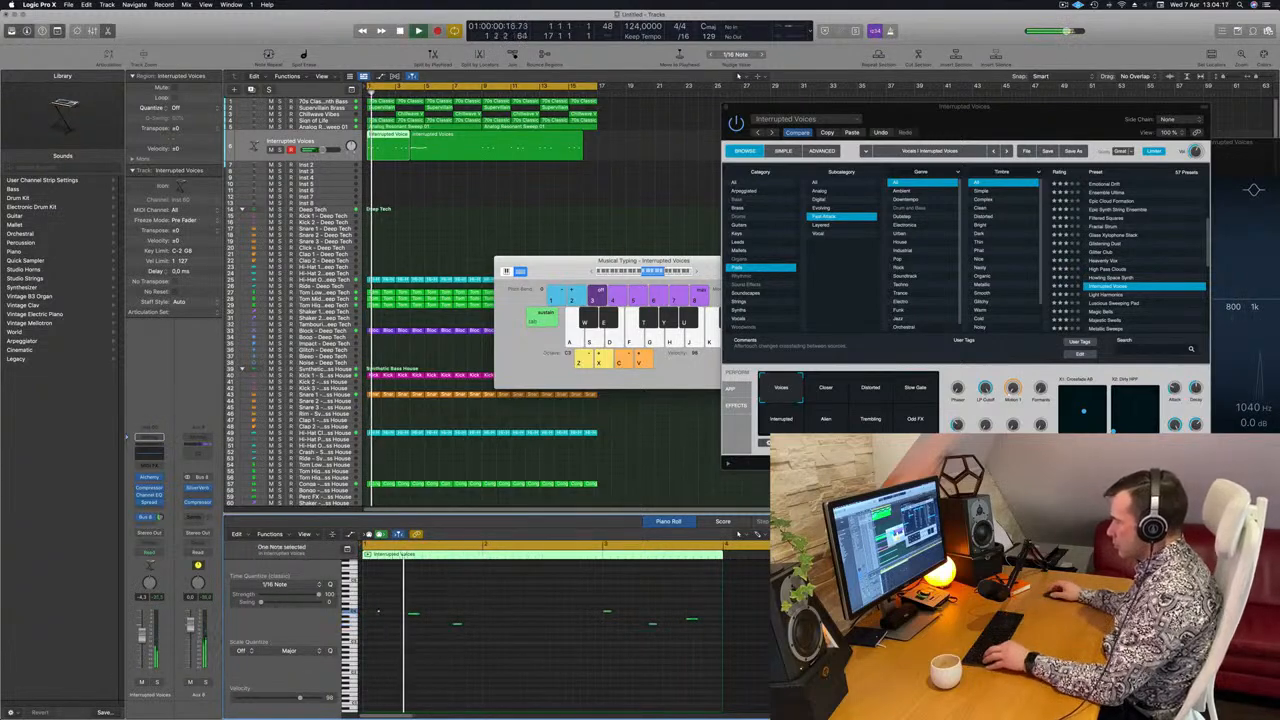
scroll(403, 637, "up", 1)
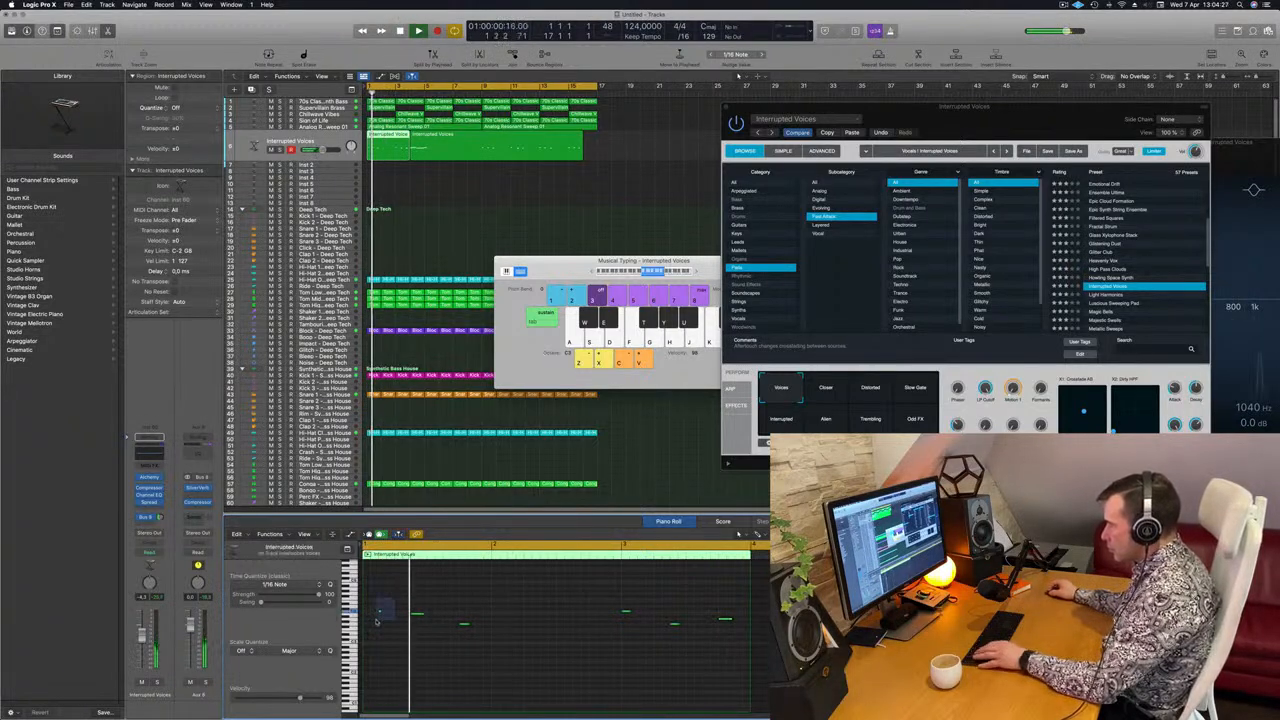
left_click_drag(377, 622, 376, 620)
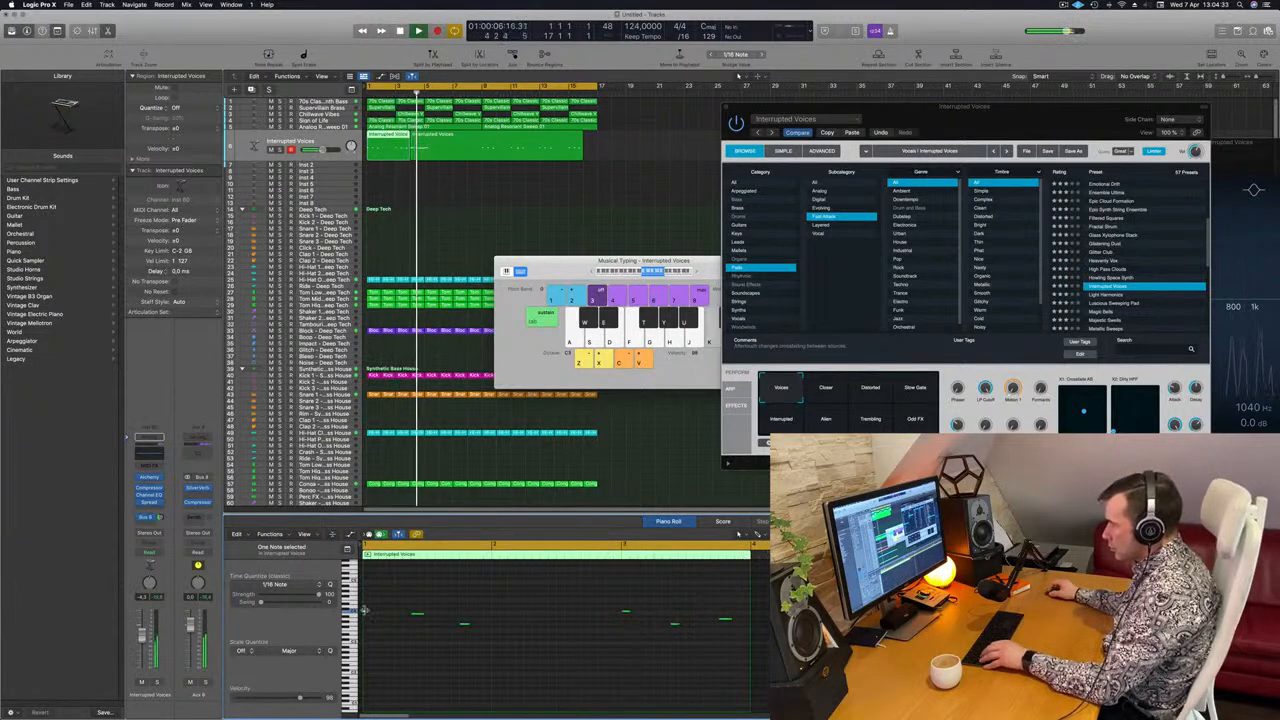
left_click_drag(364, 610, 379, 615)
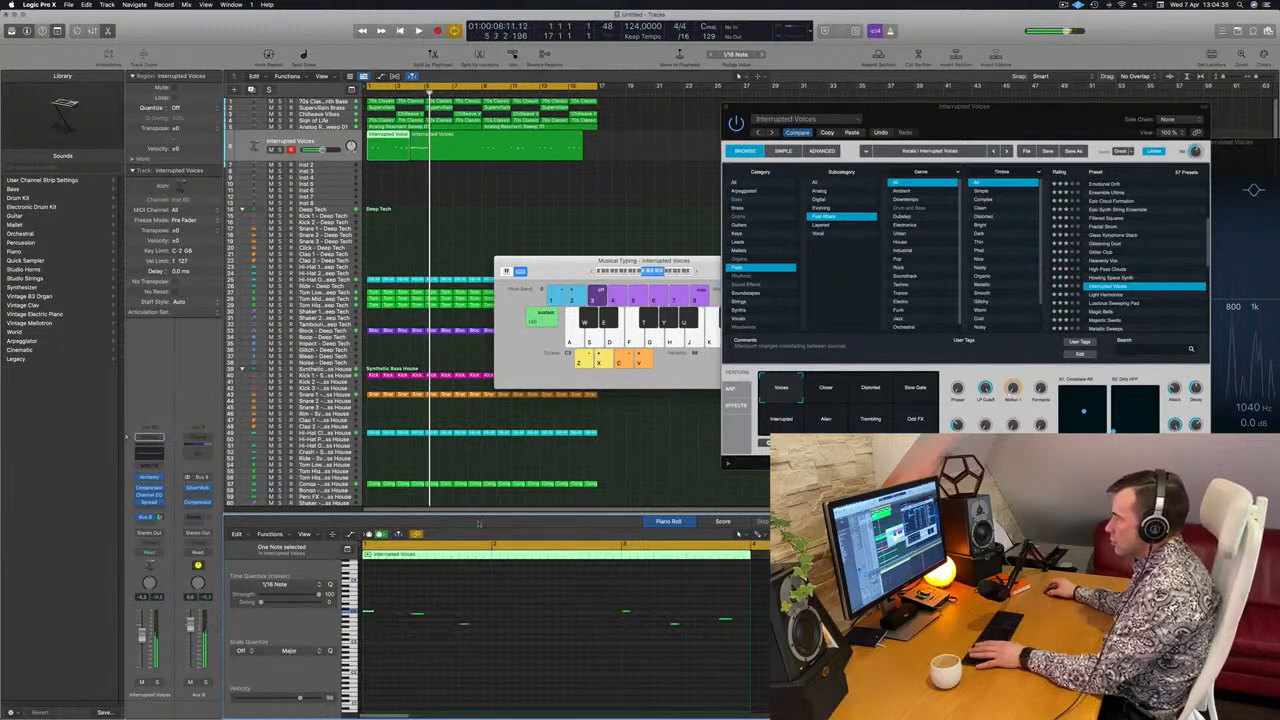
Delete the longer second Interrupted Voices region and restart playback with only the opening region.
key("space")
key("space")
left_click(494, 147)
key("Delete")
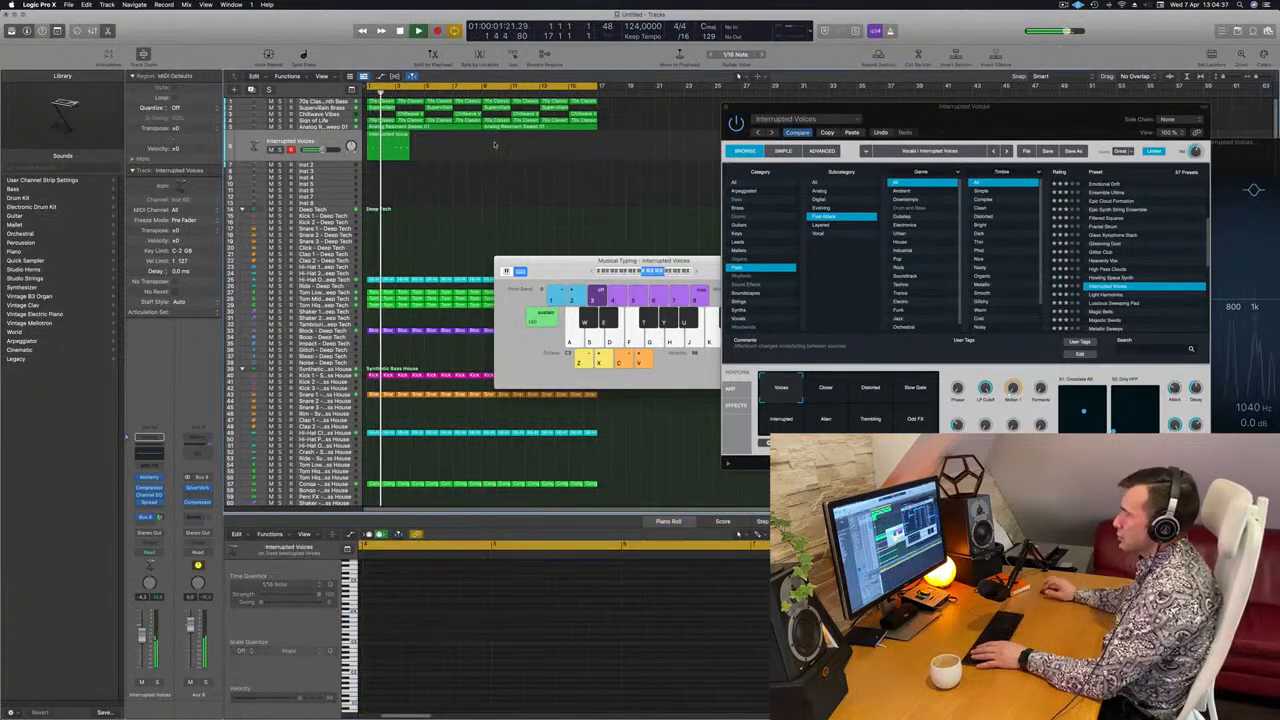
Move the third note of the Interrupted Voices region onto beat 4 of bar 1 in the Piano Roll.
left_click(395, 150)
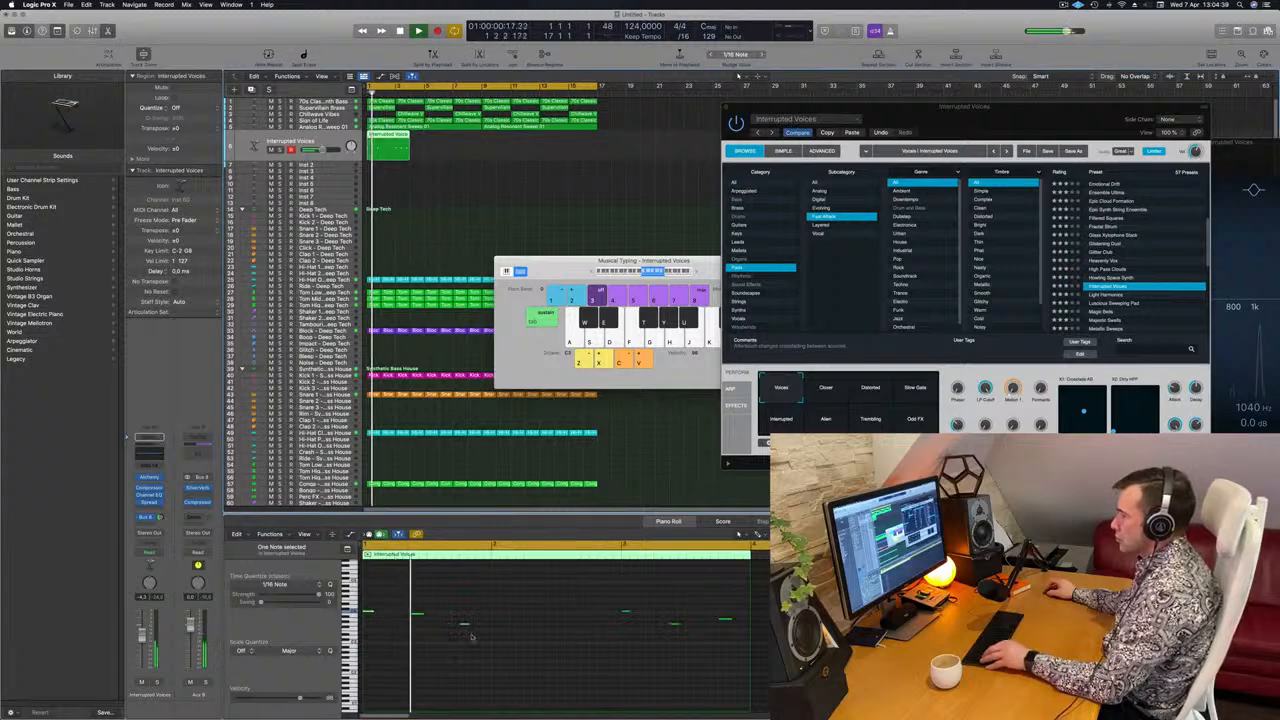
key("space")
key("space")
left_click(467, 625)
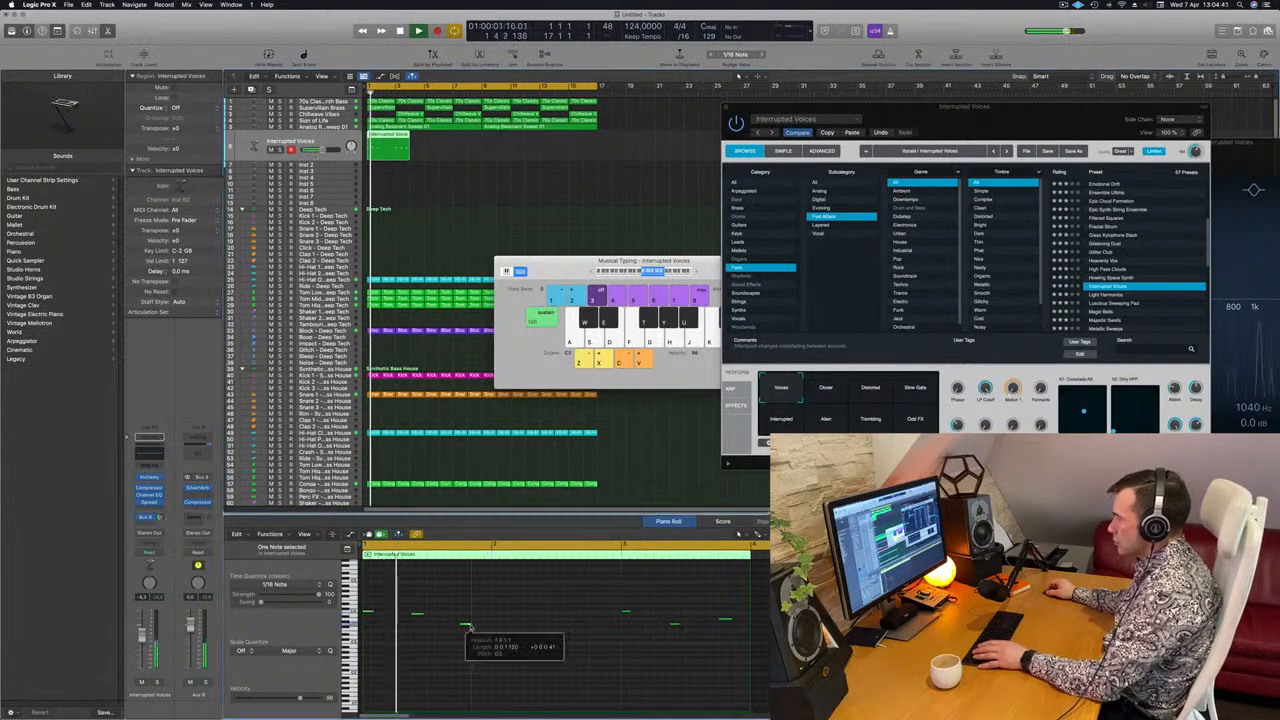
key("super+Left")
Copy the Interrupted Voices region to bar 4 directly after the original, play the loop and close Musical Typing.
left_click_drag(609, 262, 591, 299)
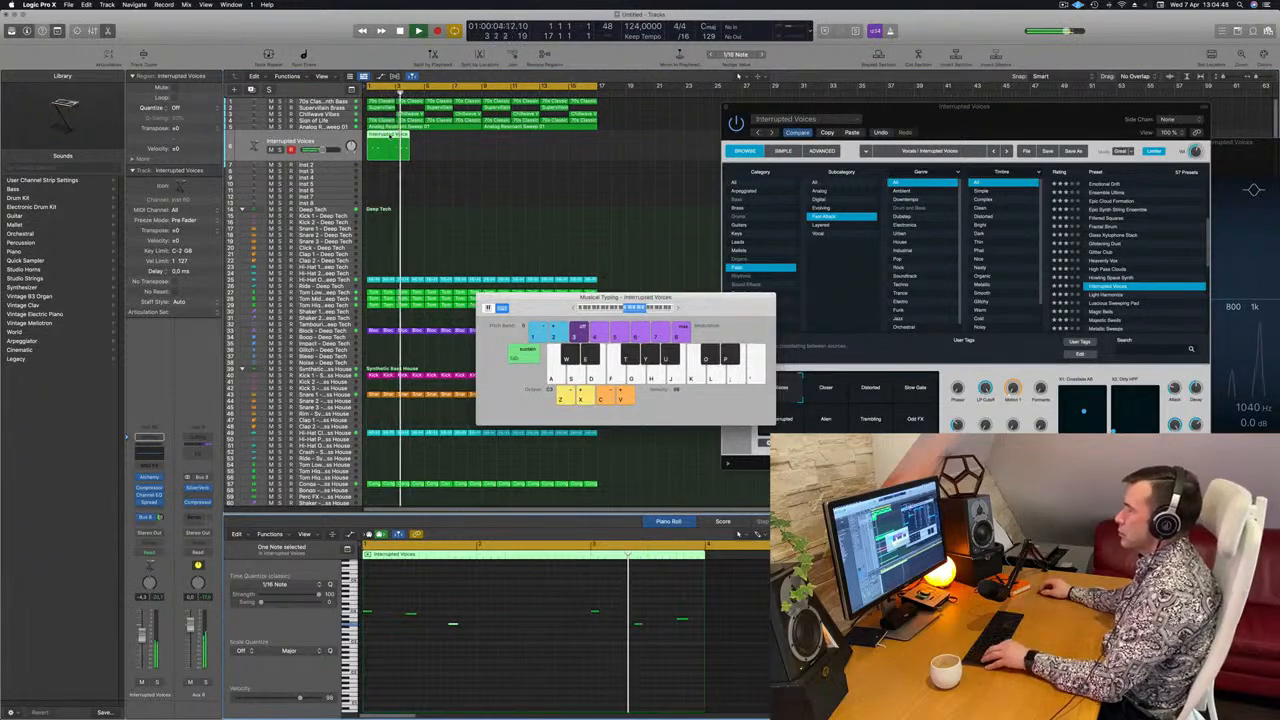
left_click_drag(390, 136, 433, 137)
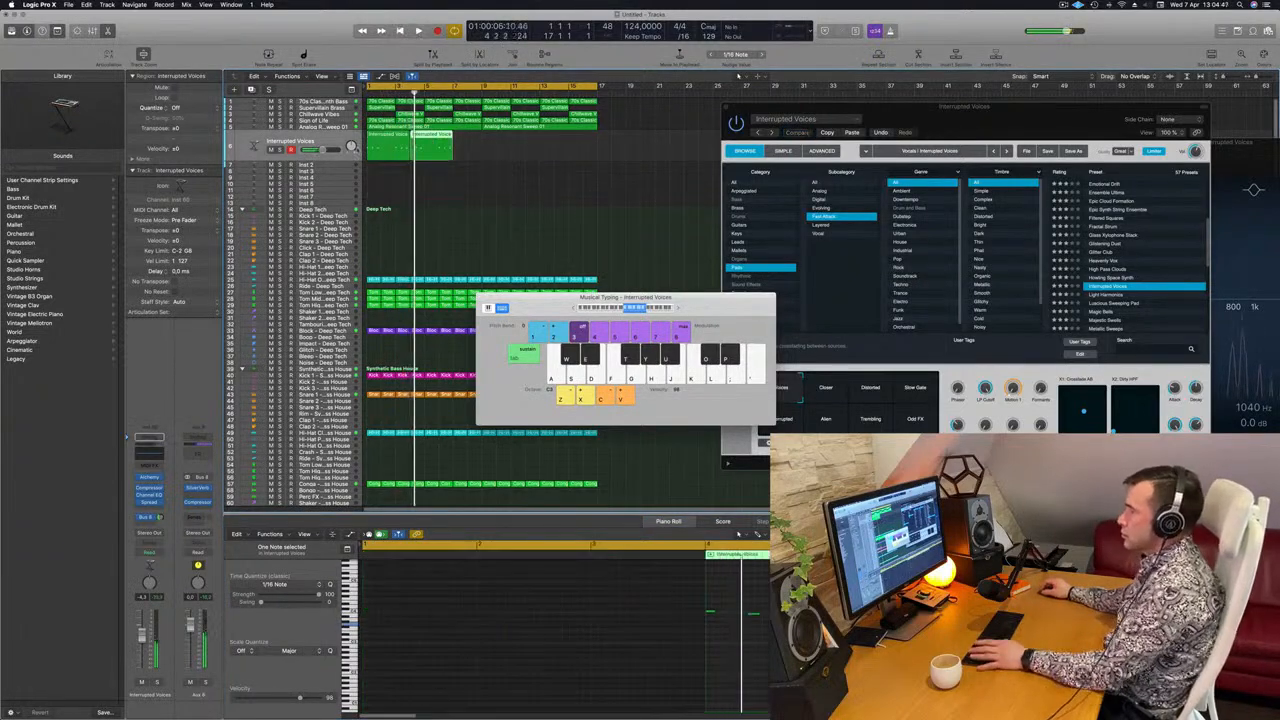
left_click(320, 144)
key("space")
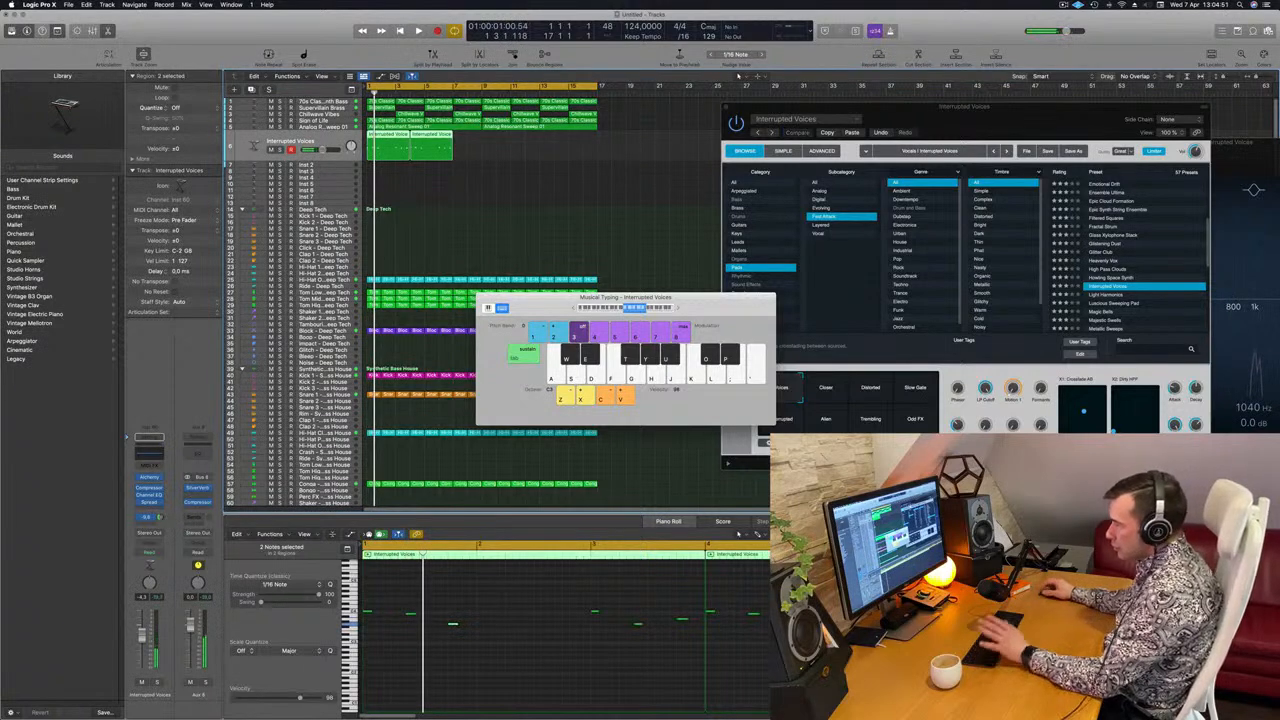
key("k")
left_click_drag(557, 299, 540, 313)
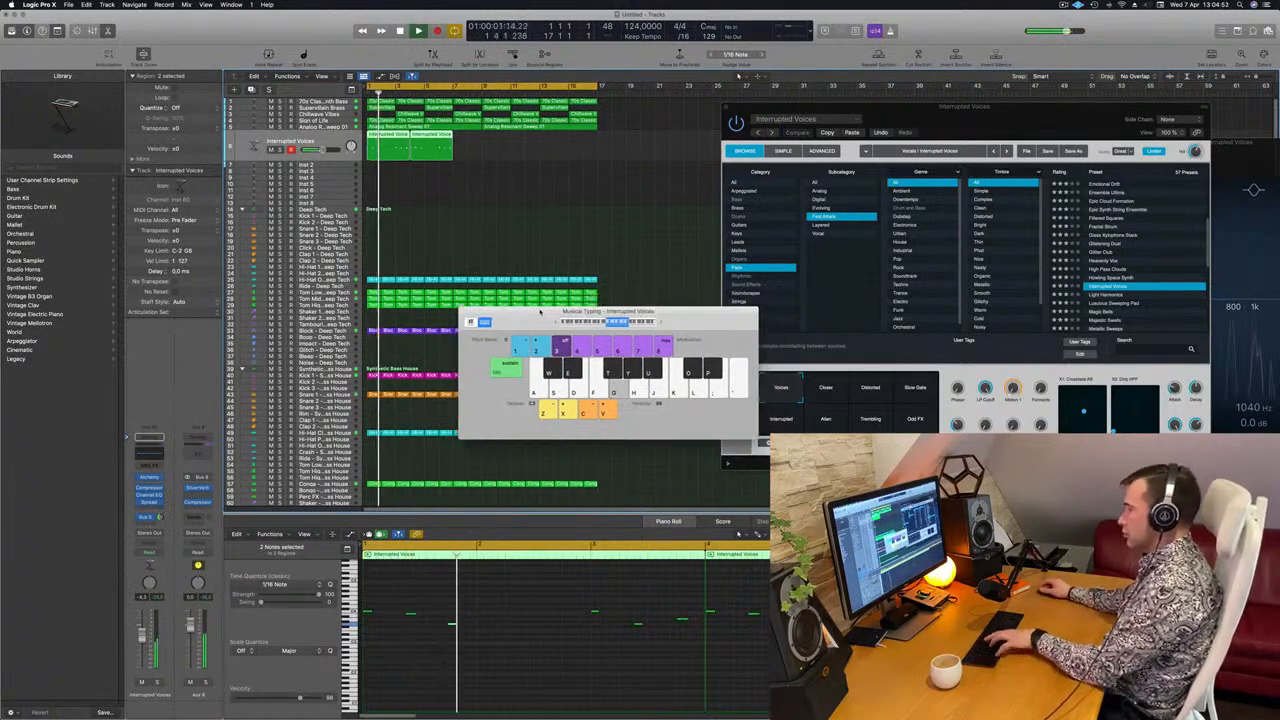
key("super+k")
Bypass the Spread plug-in on the Interrupted Voices track and replay the loop from the start.
left_click(370, 163)
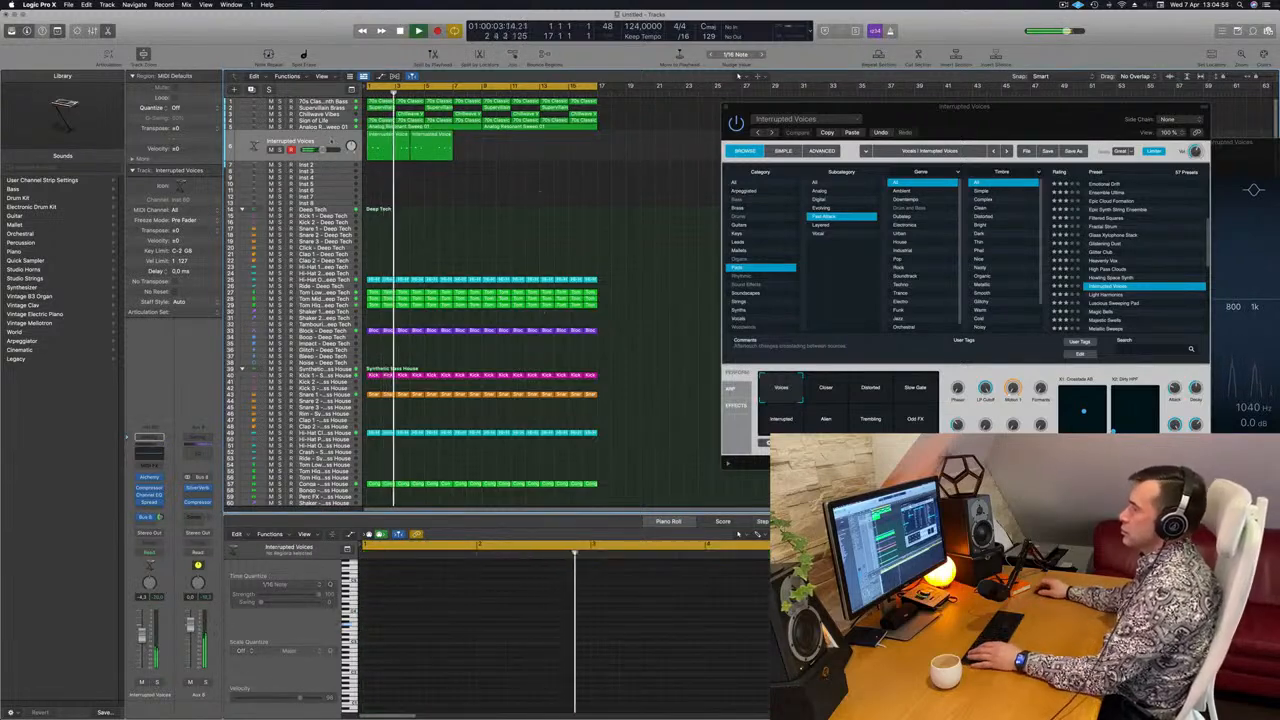
left_click(332, 141)
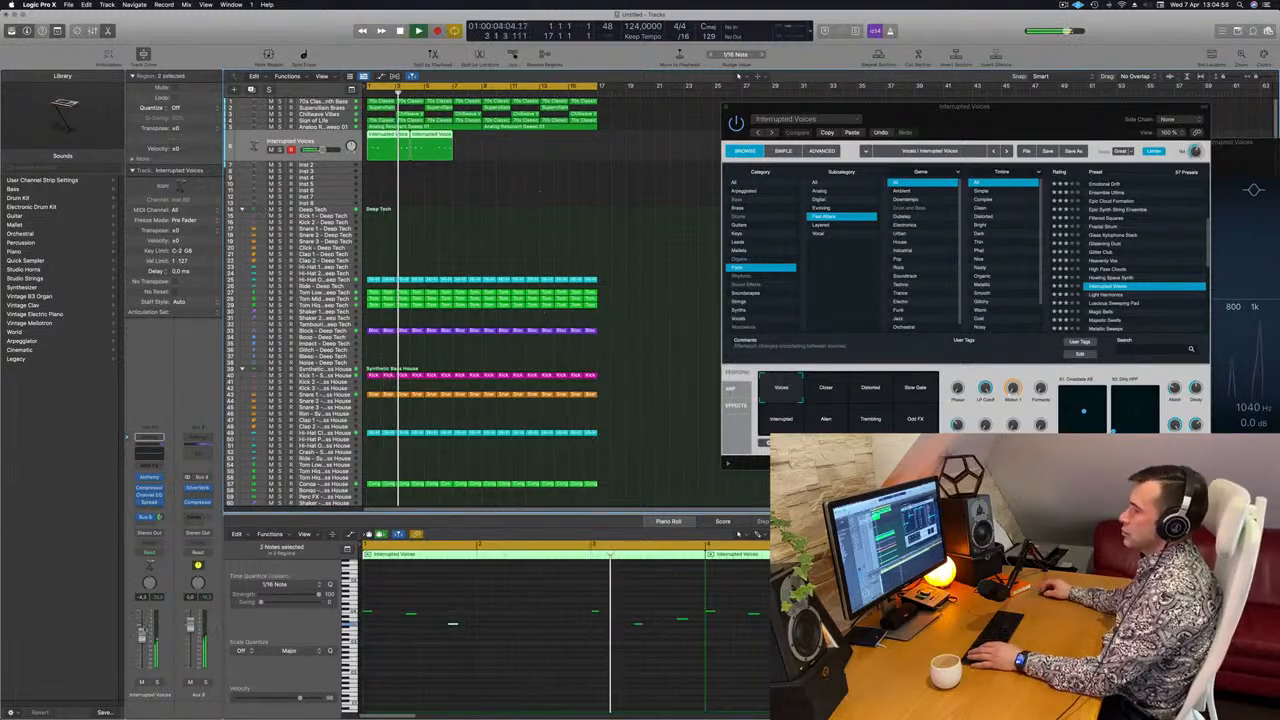
left_click(143, 502)
key("Return")
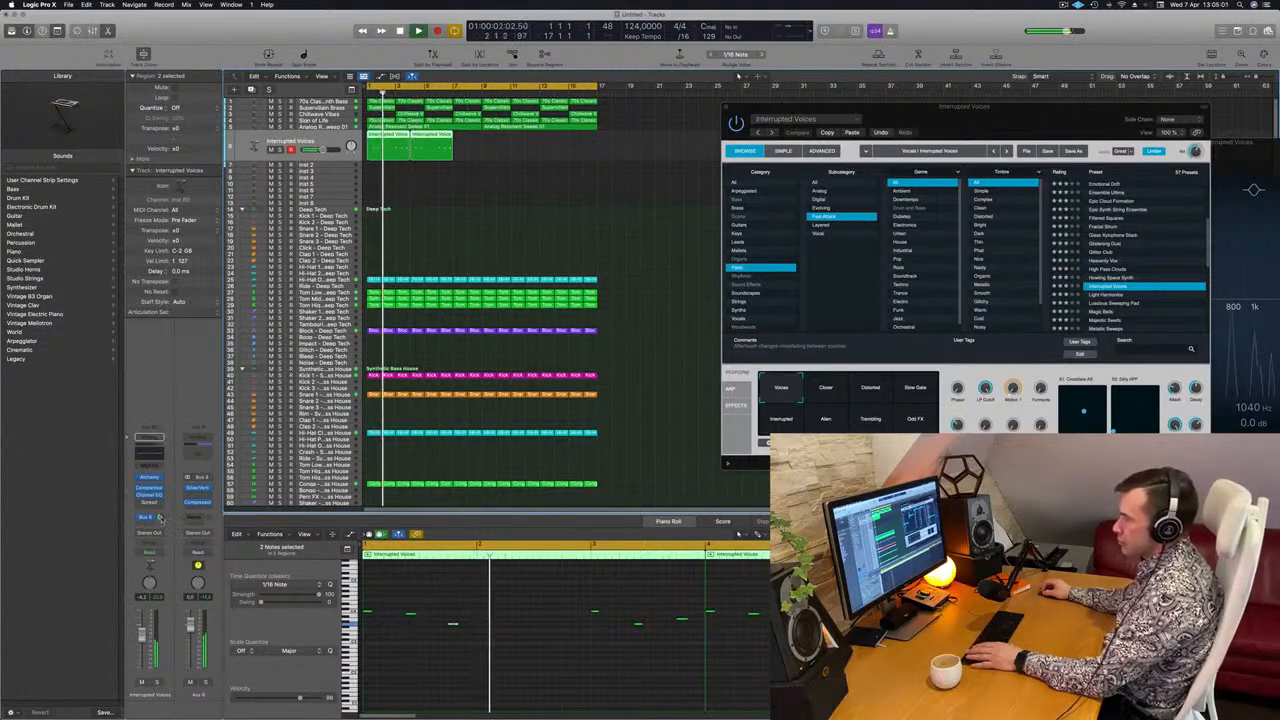
Transpose all notes in both Interrupted Voices regions up one octave and replay the loop from the start.
left_click(458, 673)
key("Return")
key("super+a")
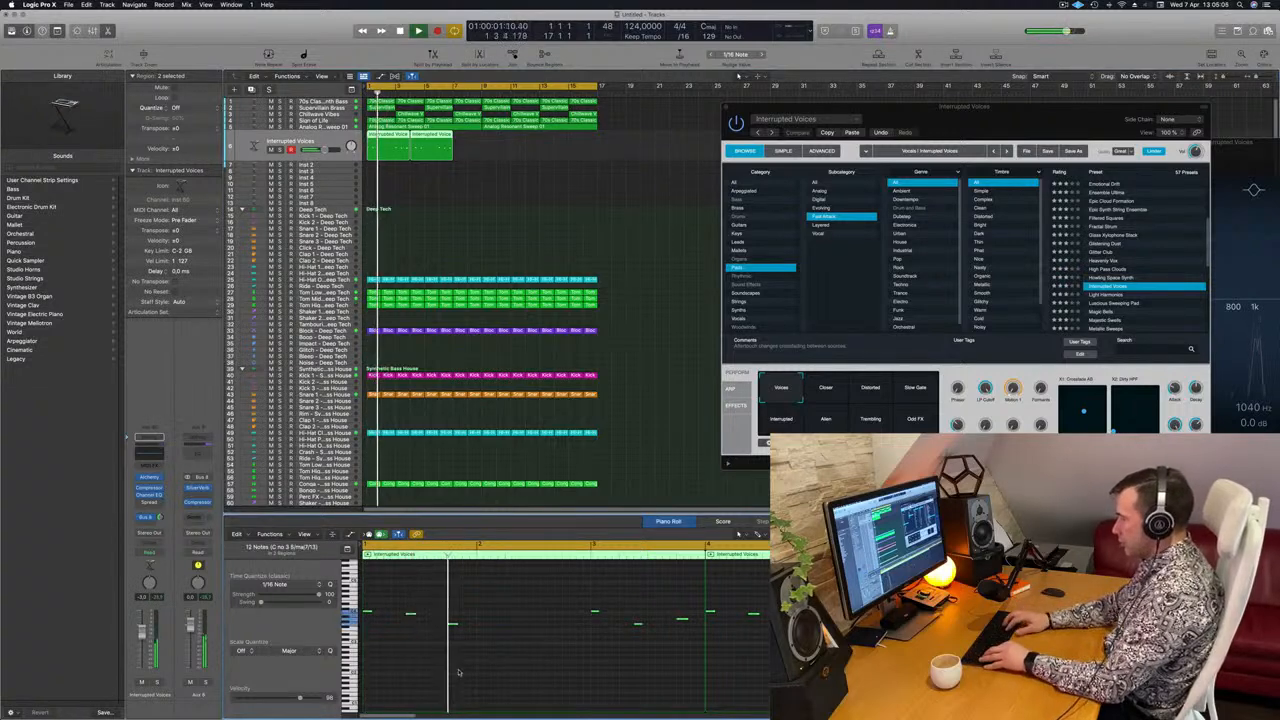
key("alt+shift+Up")
key("space")
key("Return")
key("space")
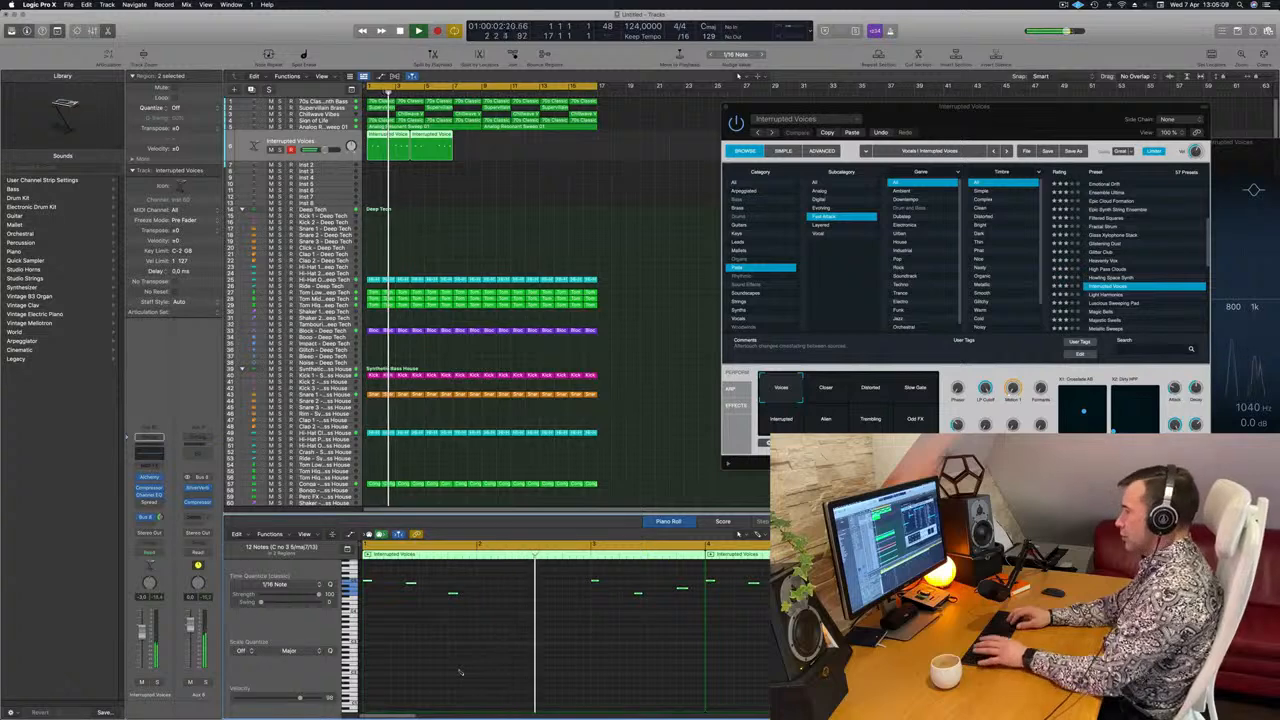
Transpose the notes in both Interrupted Voices regions down one octave, replay the loop from the start and close the Alchemy window.
key("alt+shift+Down")
key("Return")
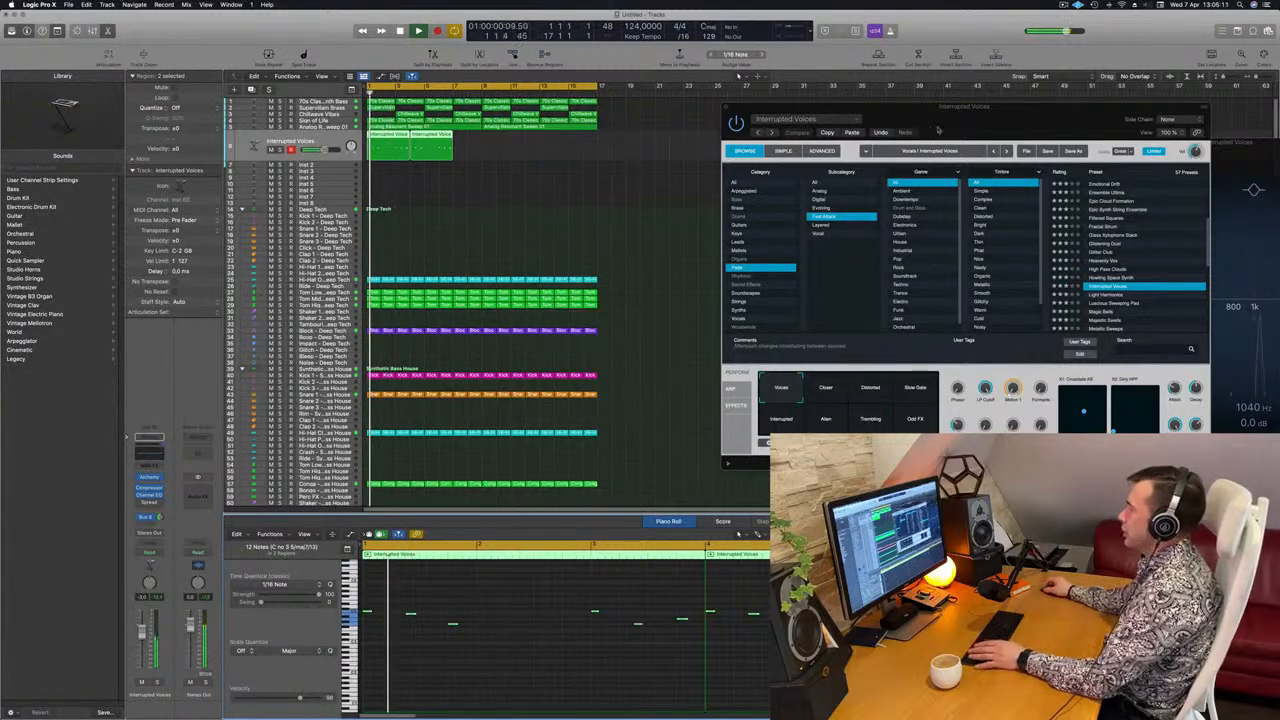
left_click_drag(1058, 116, 821, 163)
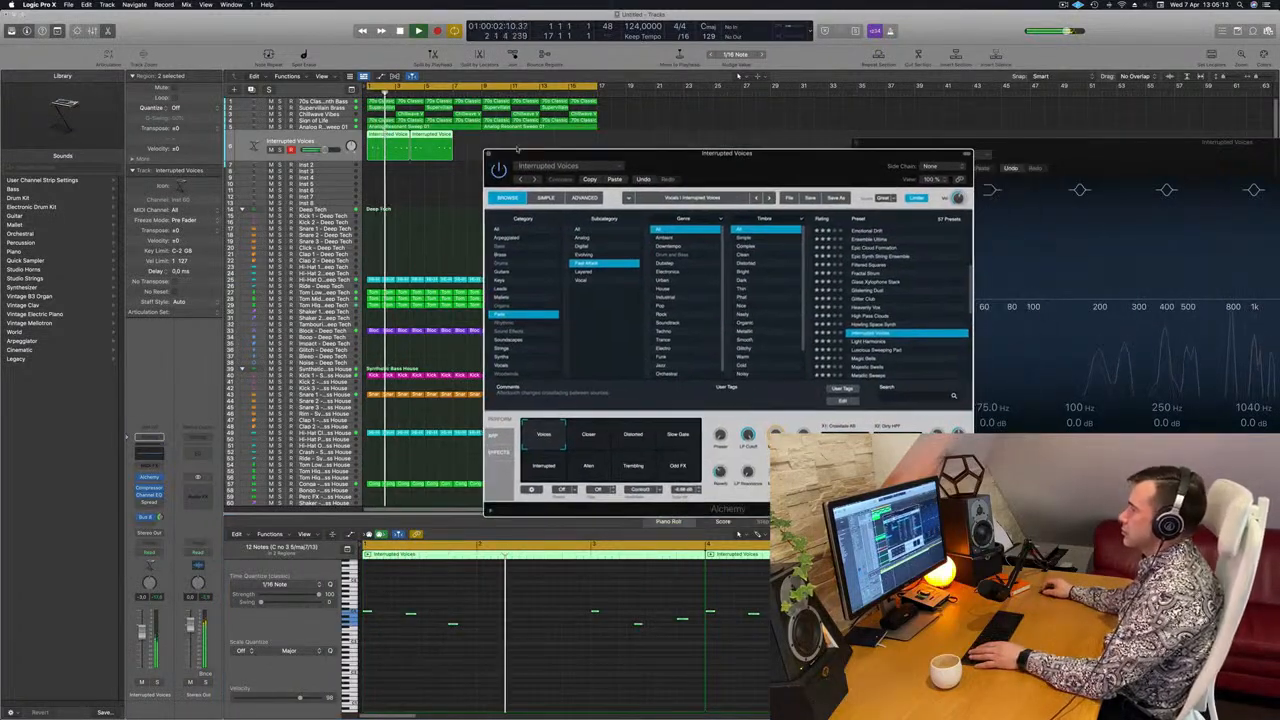
left_click(489, 154)
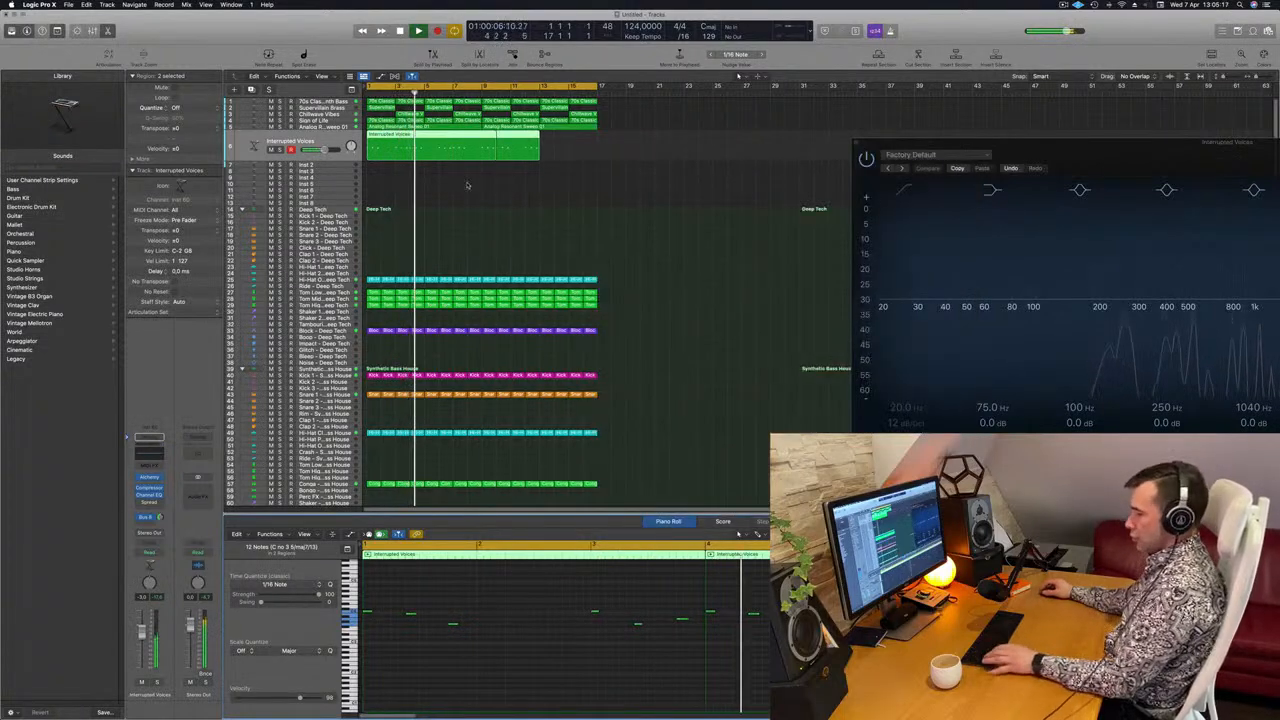
left_click(424, 174)
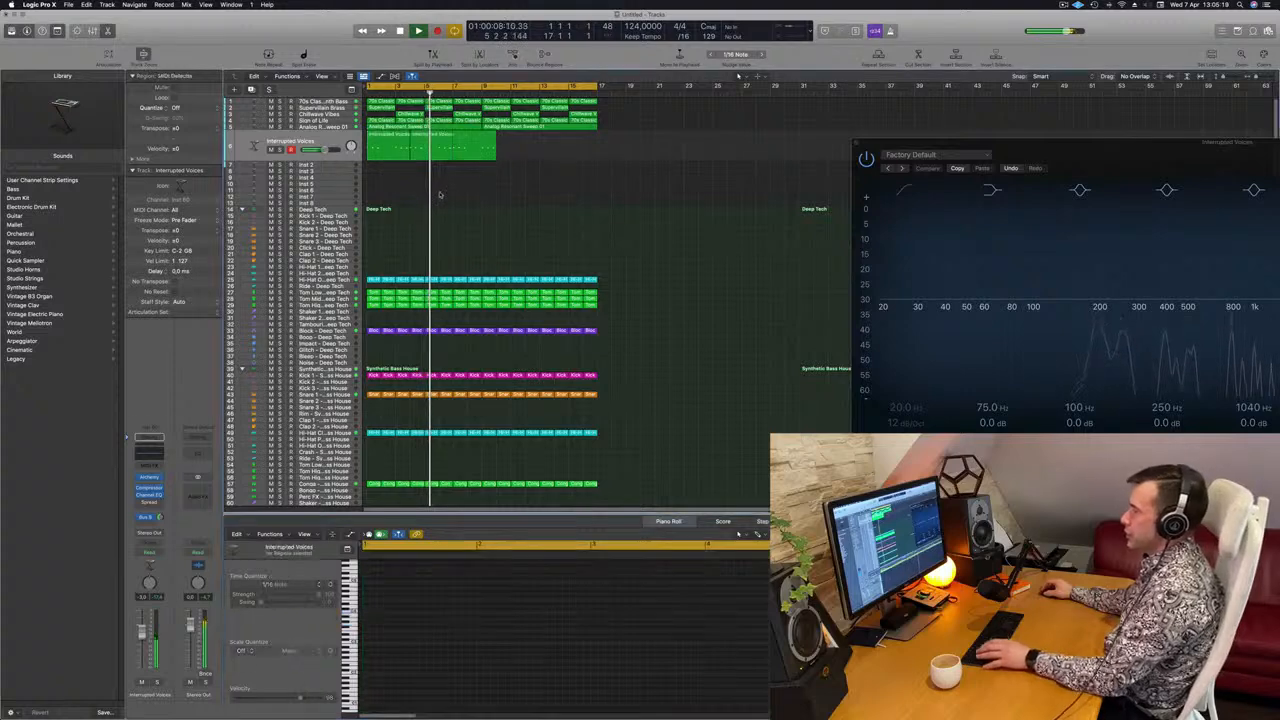
key("super+z")
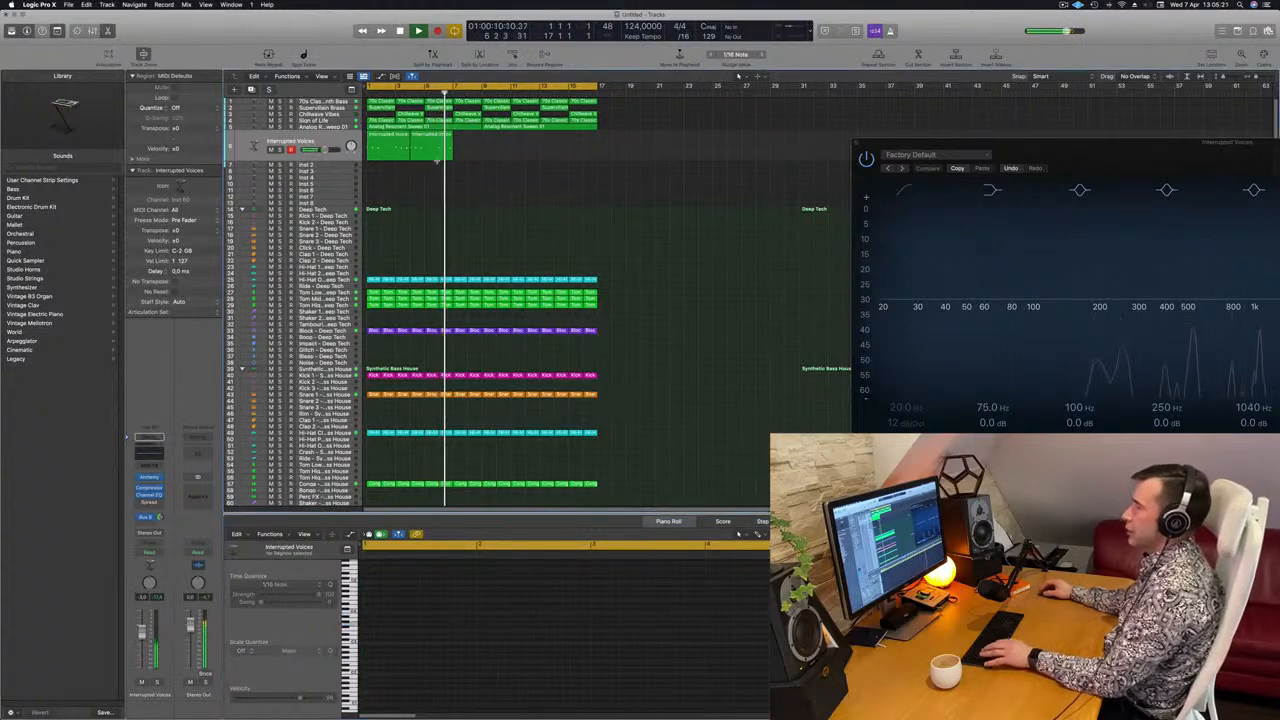
left_click(404, 150)
left_click(434, 152)
key("Return")
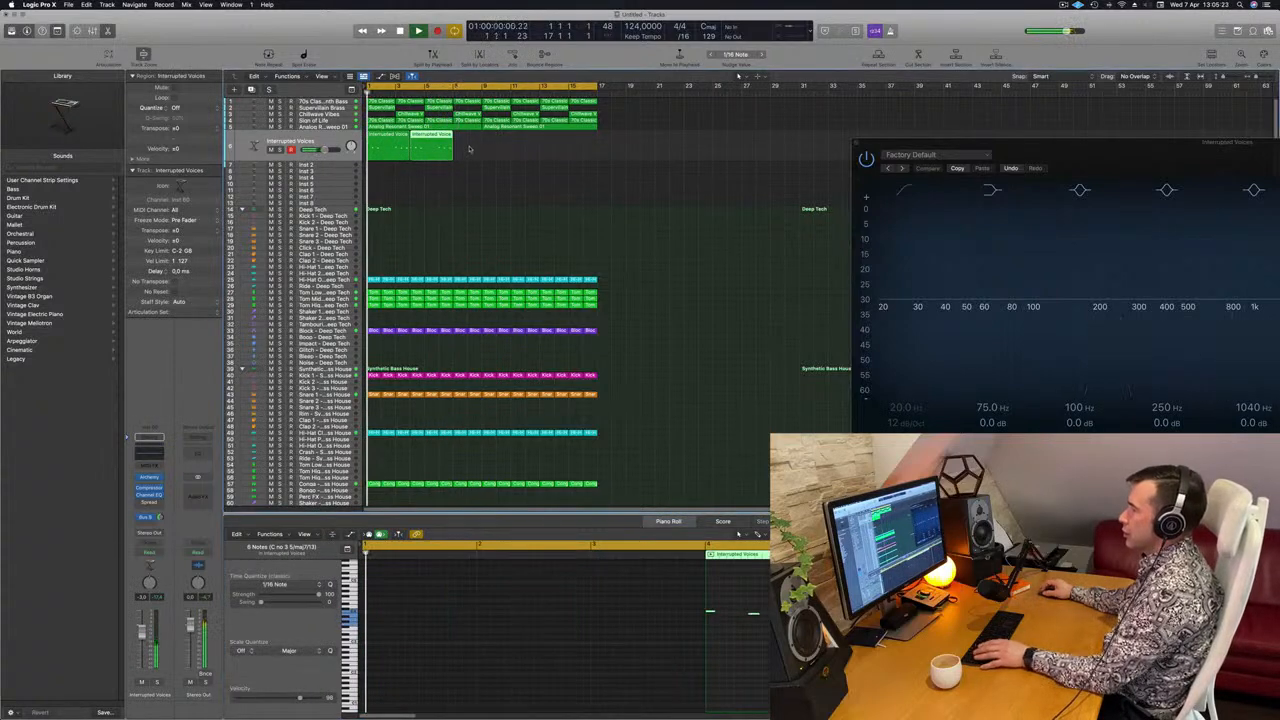
left_click_drag(471, 149, 376, 151)
key("super+r")
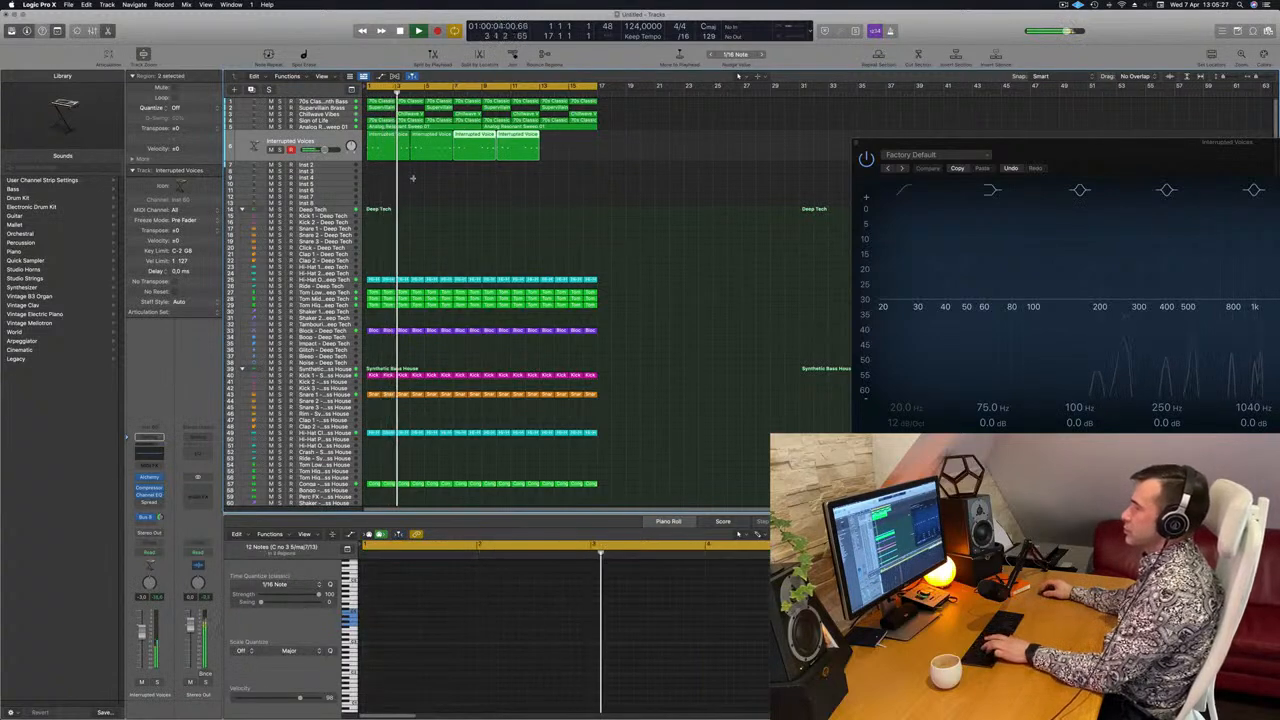
left_click_drag(458, 180, 545, 154)
key("space")
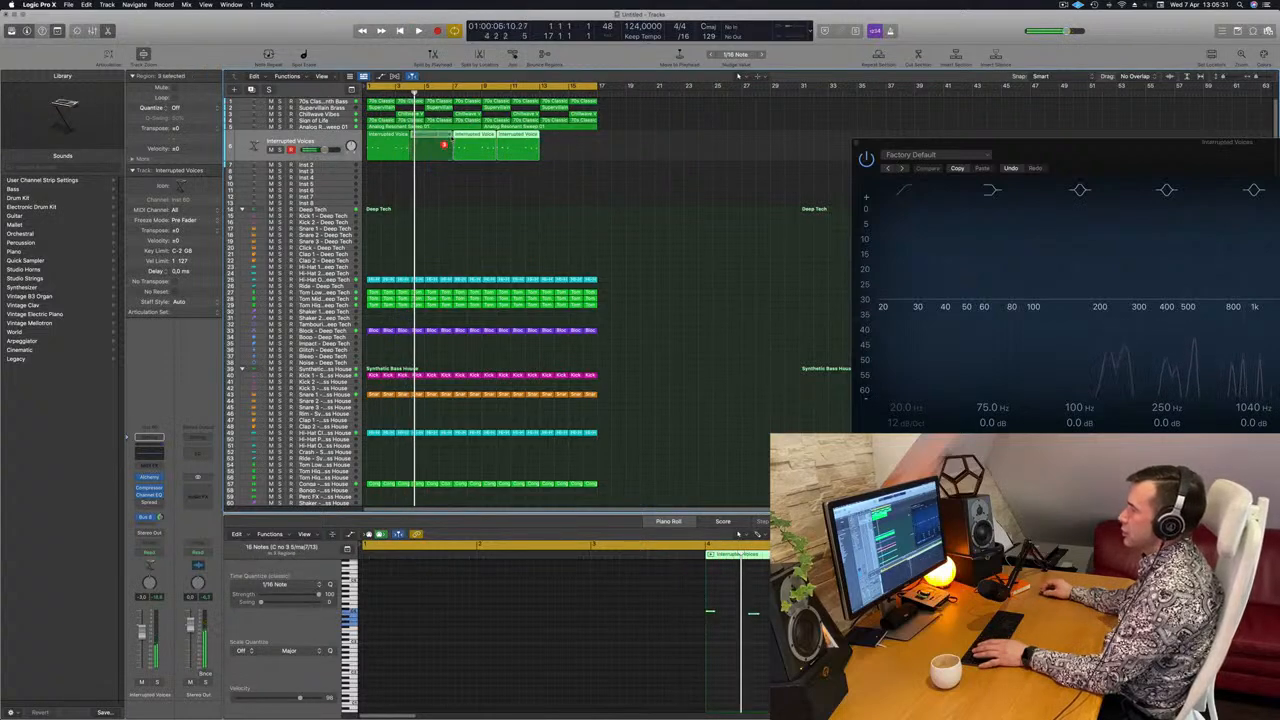
Lengthen the first Interrupted Voices region to four bars and delete the other Interrupted Voices regions.
left_click_drag(443, 145, 488, 180)
left_click(401, 154)
left_click_drag(707, 153, 467, 162)
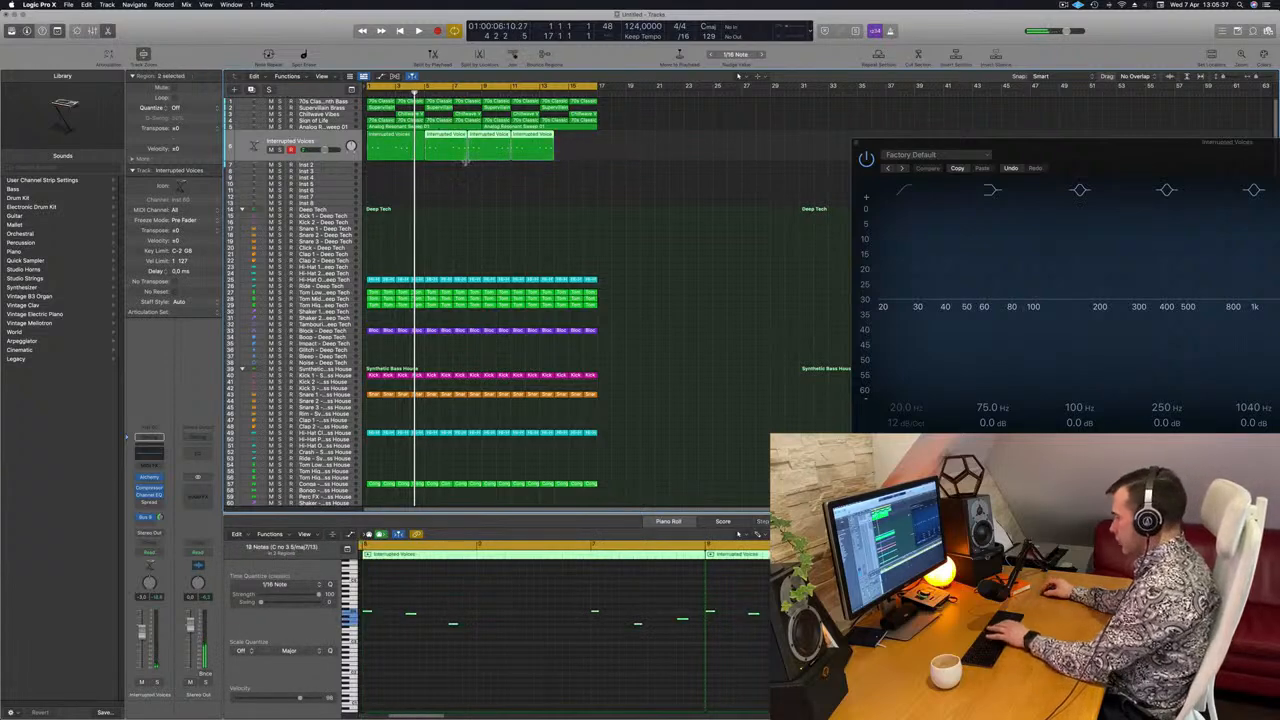
key("Delete")
Repeat the four-bar Interrupted Voices region three times to fill all 16 bars and replay the loop from the start.
key("super+r")
key("super+r")
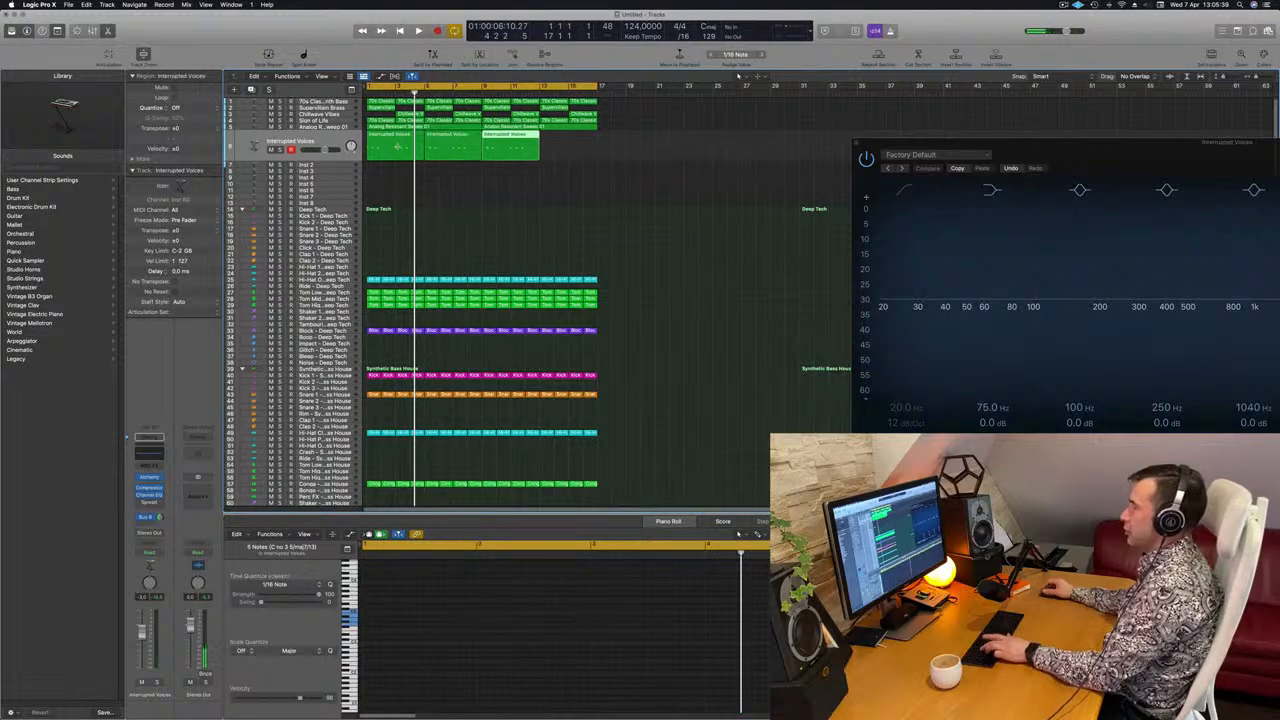
key("super+r")
key("space")
left_click(329, 142)
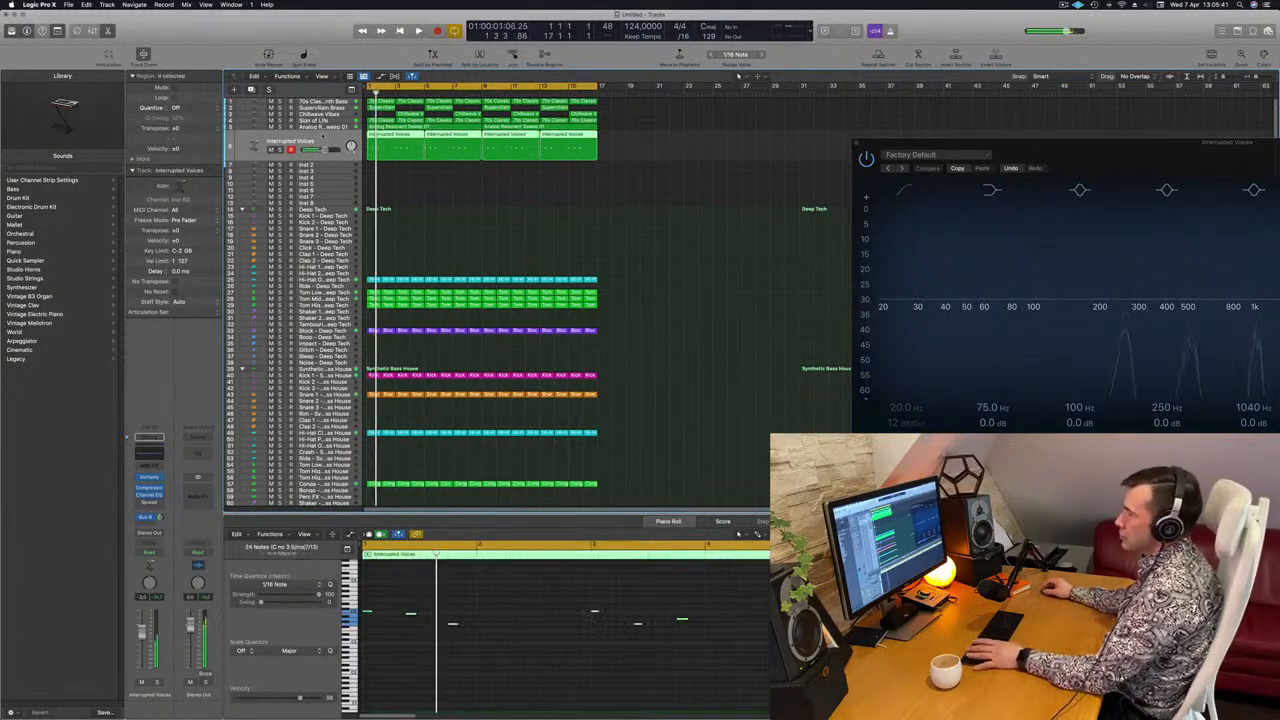
key("Return")
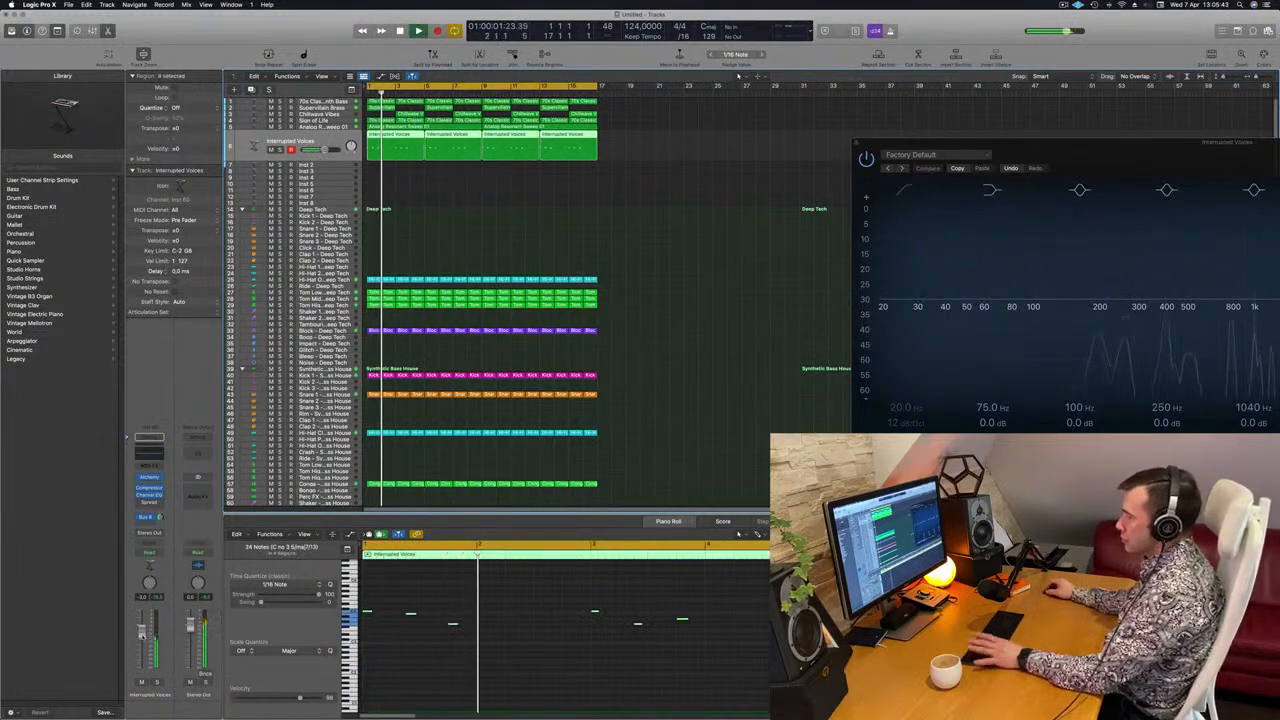
key("Return")
left_click(665, 338)
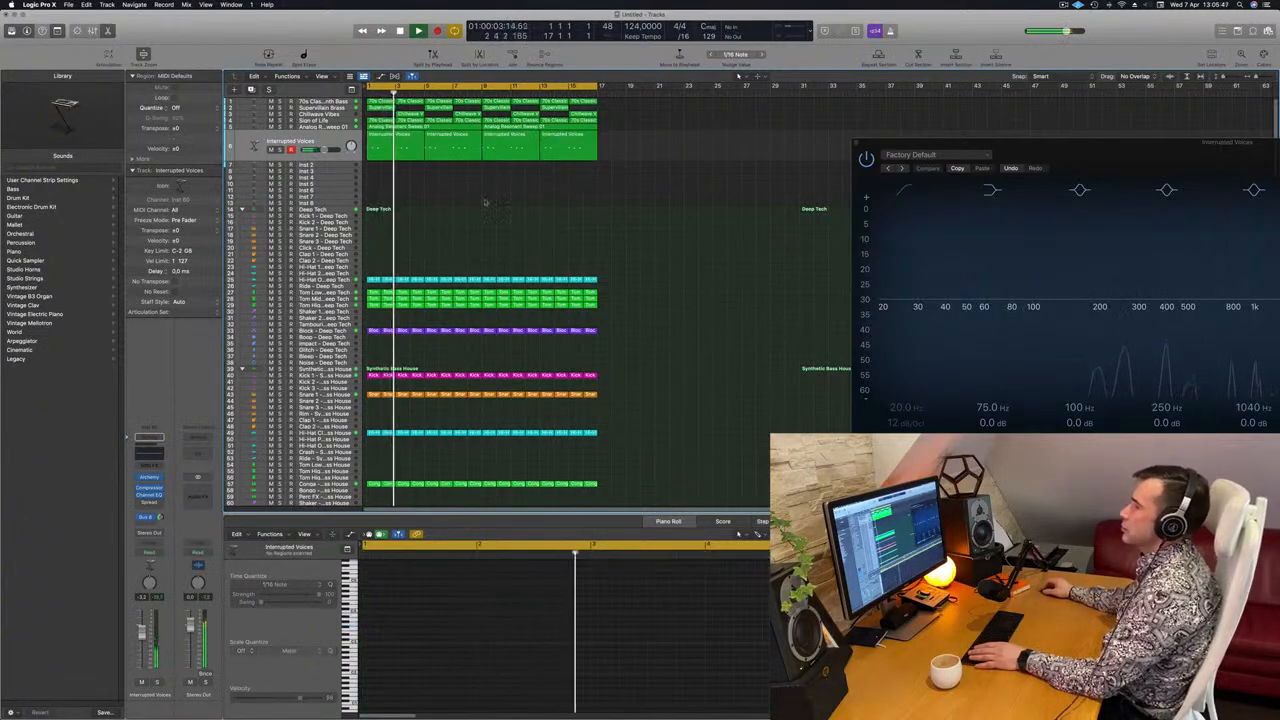
Reopen Alchemy for the Interrupted Voices track and restart loop playback.
left_click(318, 141)
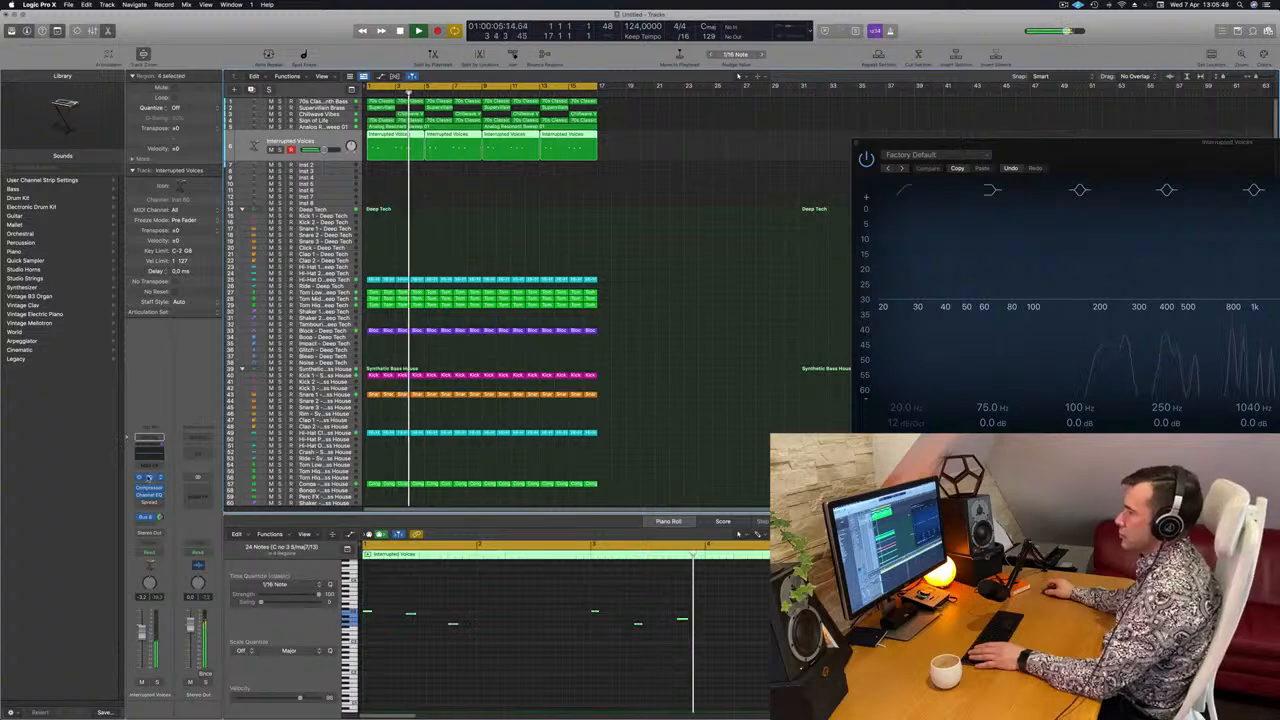
left_click(147, 478)
key("space")
key("space")
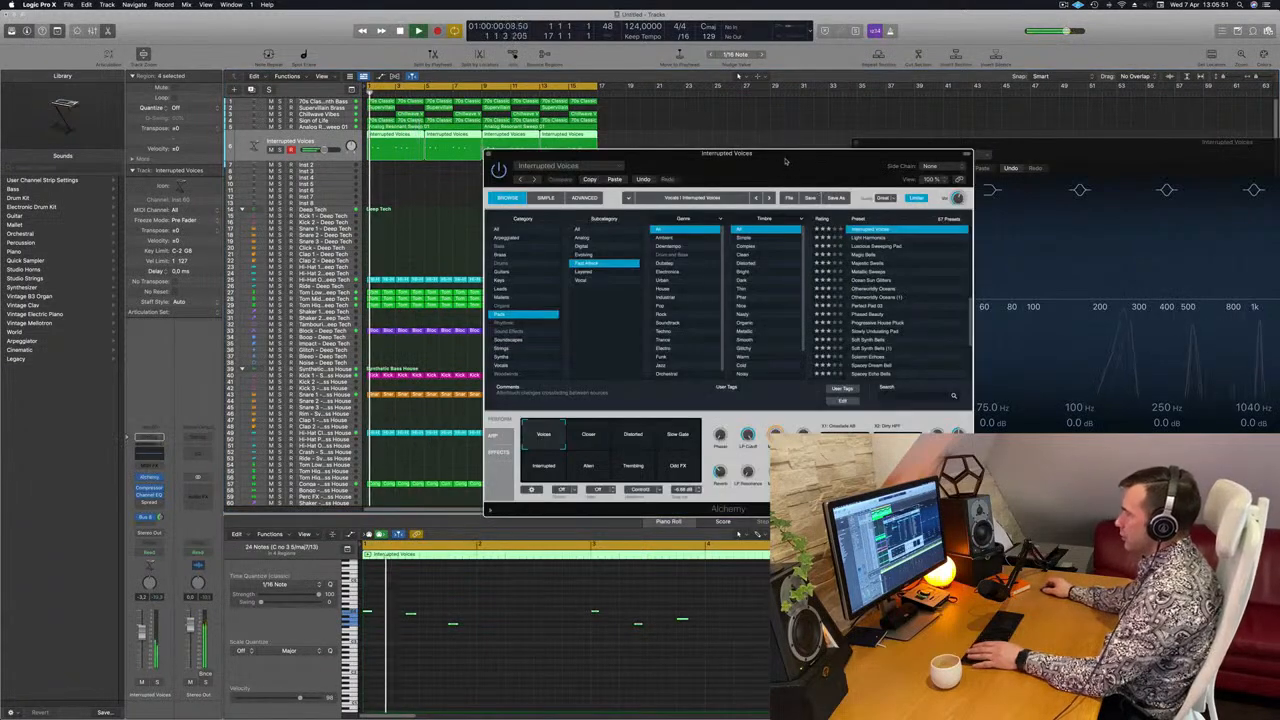
left_click_drag(790, 154, 776, 163)
key("space")
key("space")
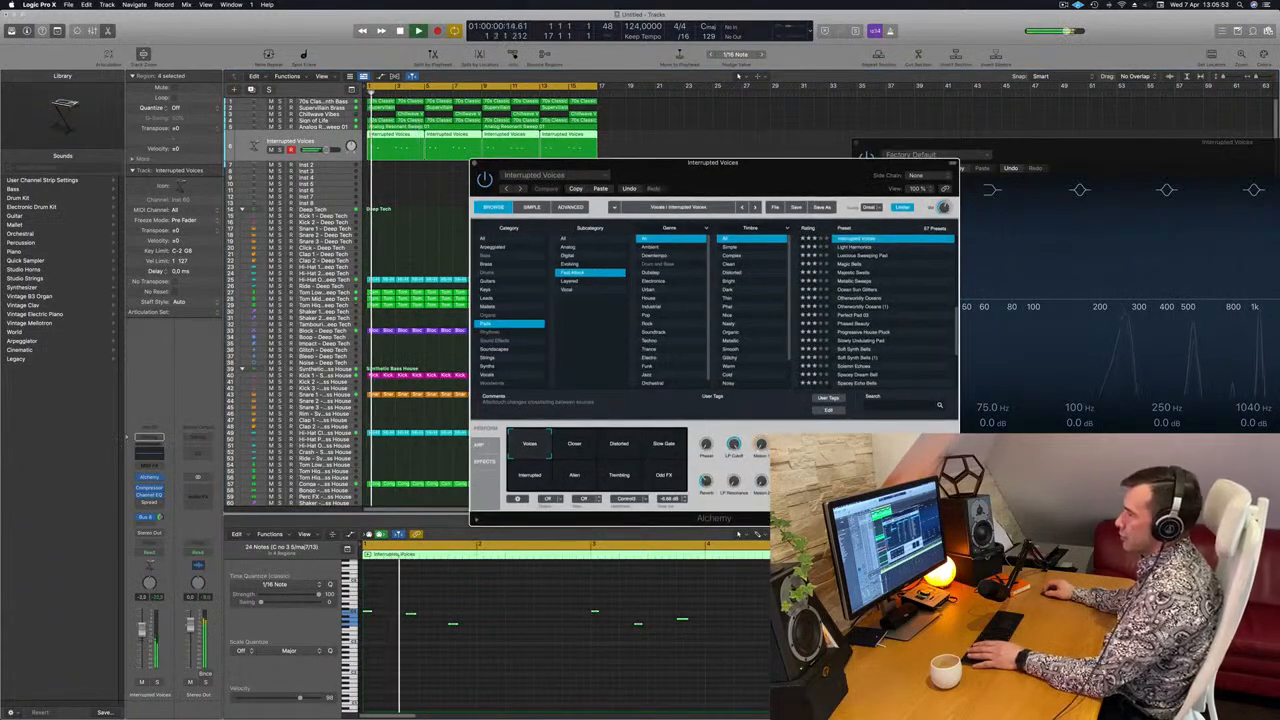
Enable the low-cut band of the Interrupted Voices Channel EQ at 338 Hz and close the EQ window.
left_click(857, 143)
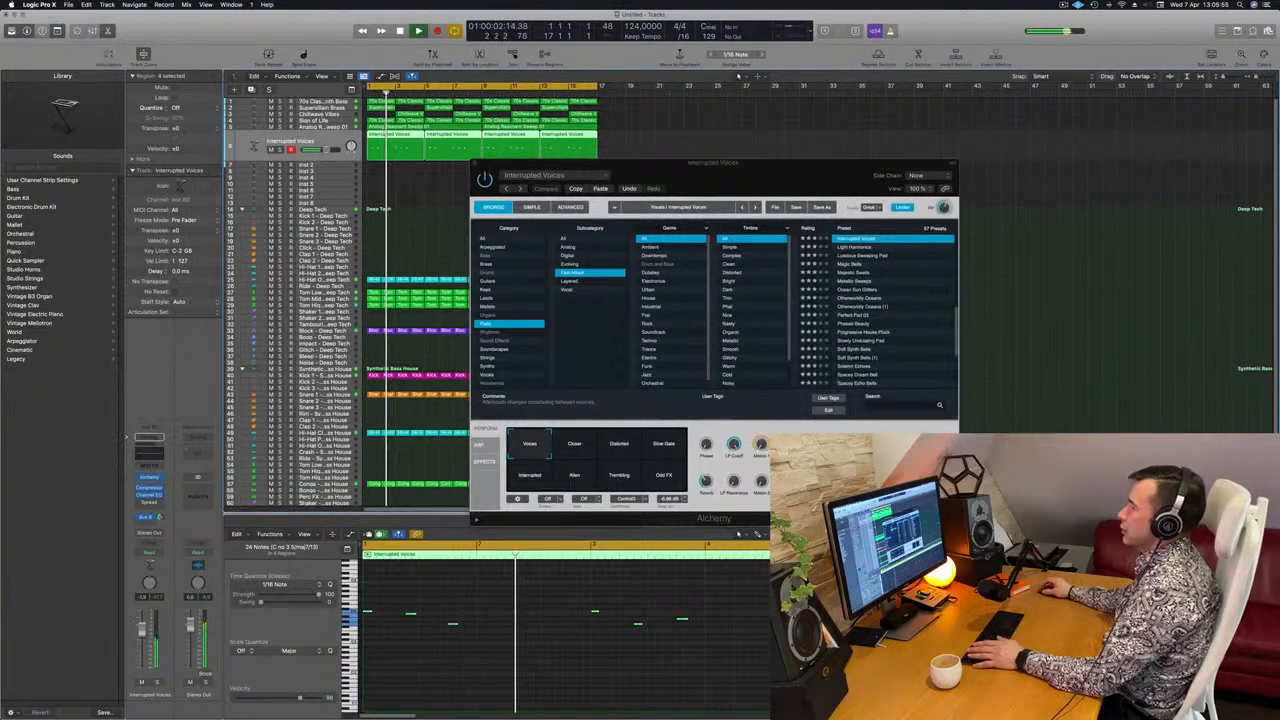
left_click(152, 455)
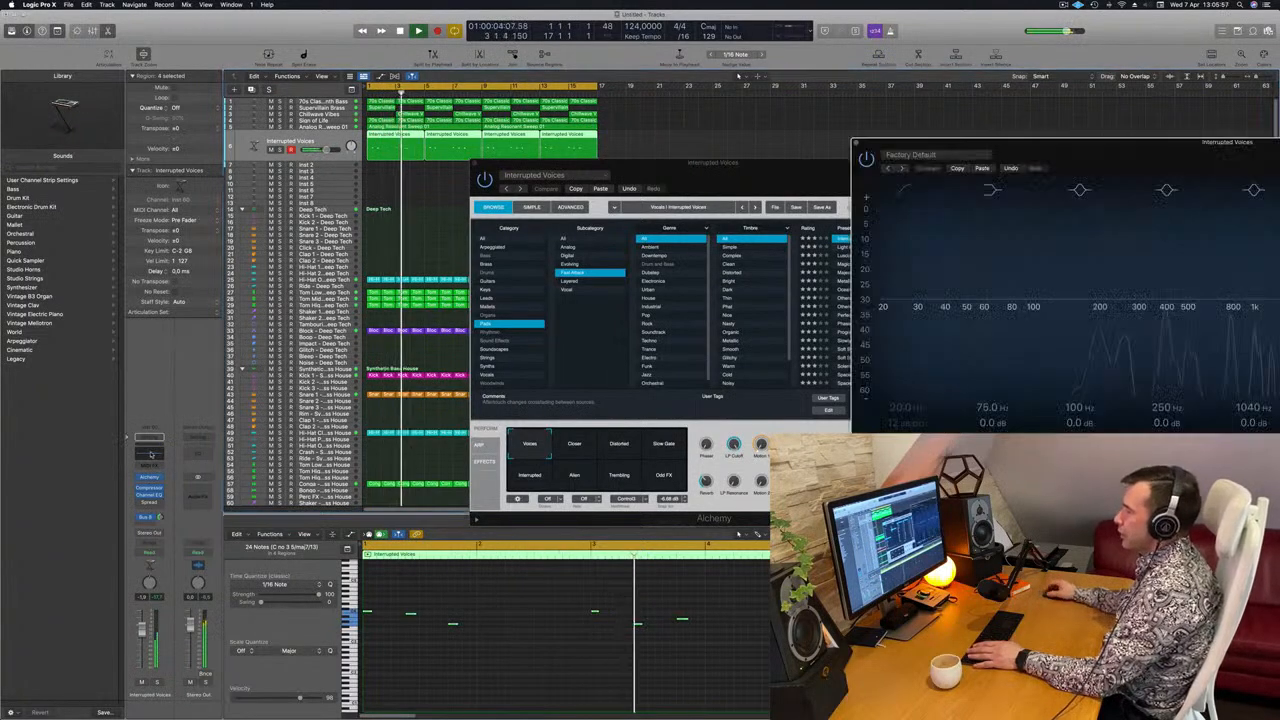
key("space")
key("space")
left_click_drag(1130, 149, 718, 141)
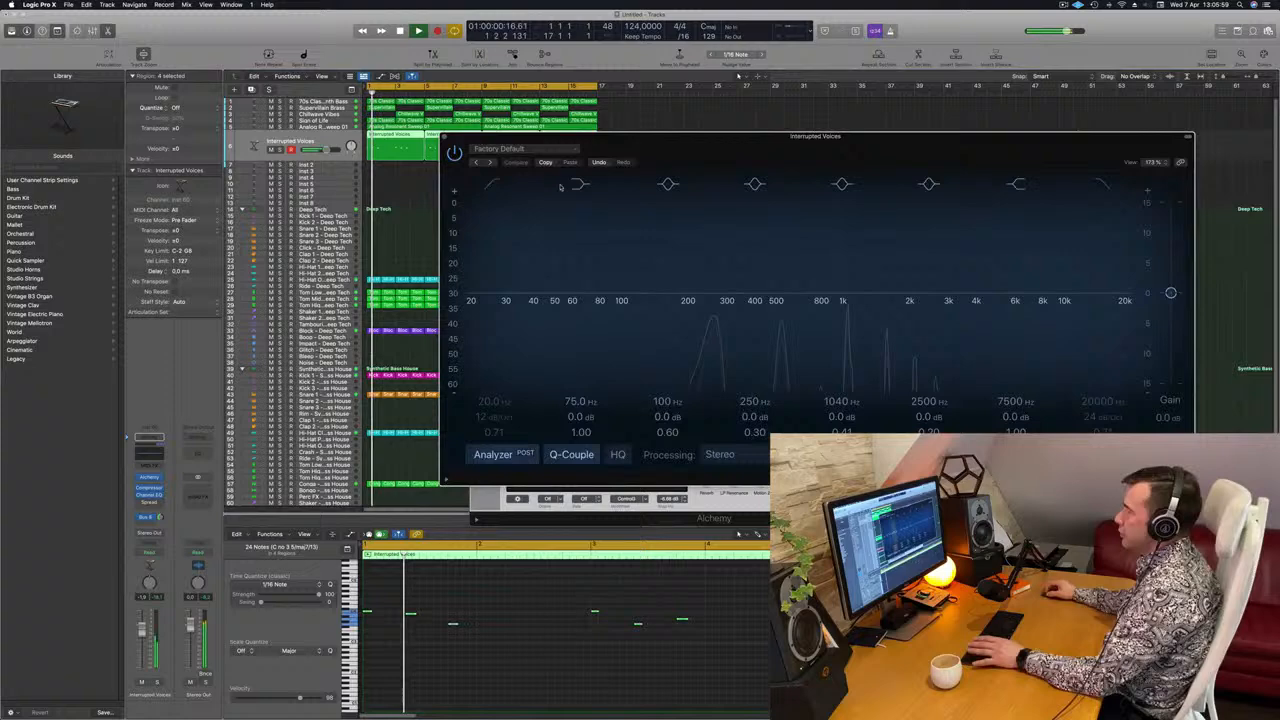
left_click(492, 185)
left_click_drag(490, 263, 760, 231)
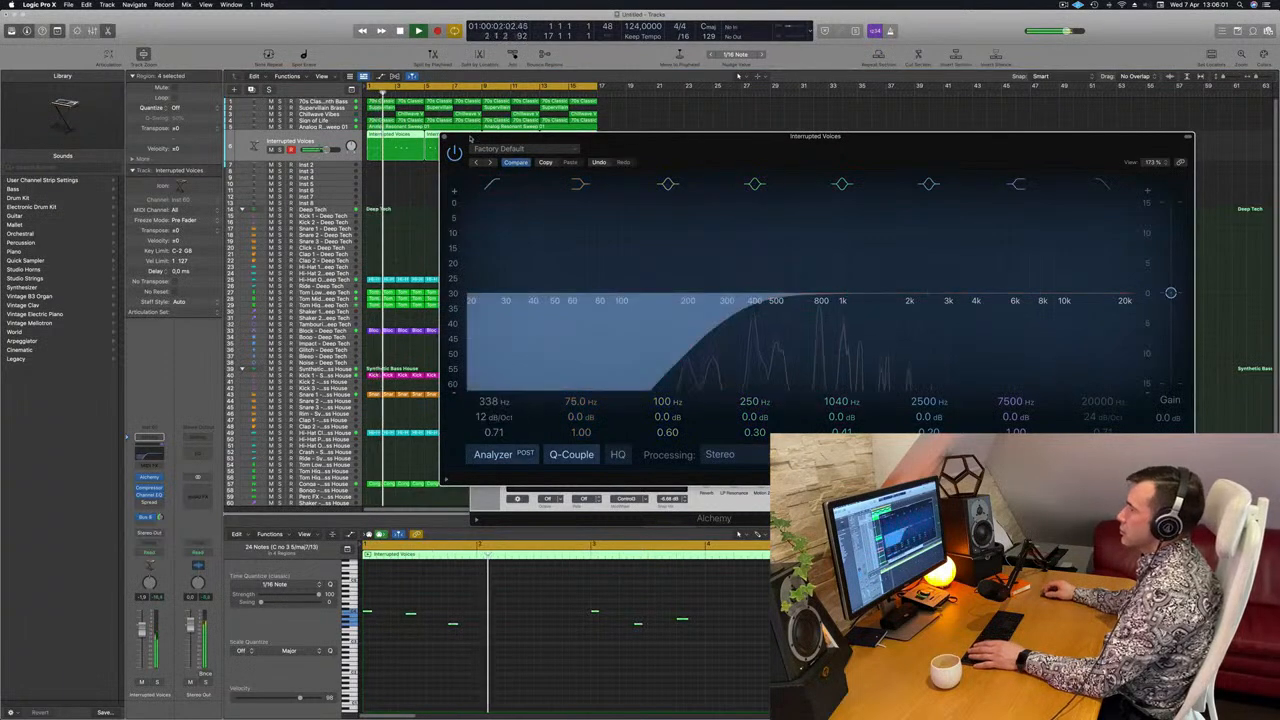
left_click(444, 138)
Audition Alchemy's Closer, Distorted, Slow Gate, Interrupted, Alien and Trembling performance snapshots during playback and select Odd FX.
left_click_drag(739, 172, 821, 126)
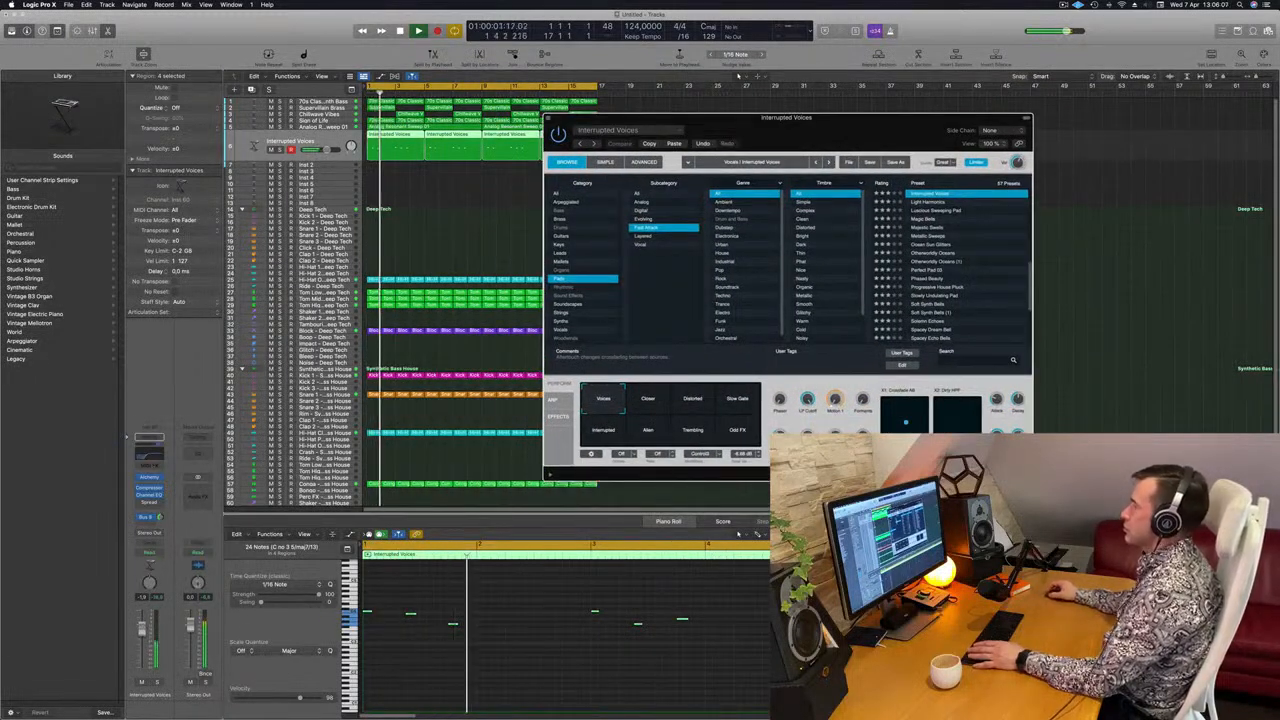
key("space")
left_click_drag(922, 140, 891, 133)
scroll(952, 260, "up", 5)
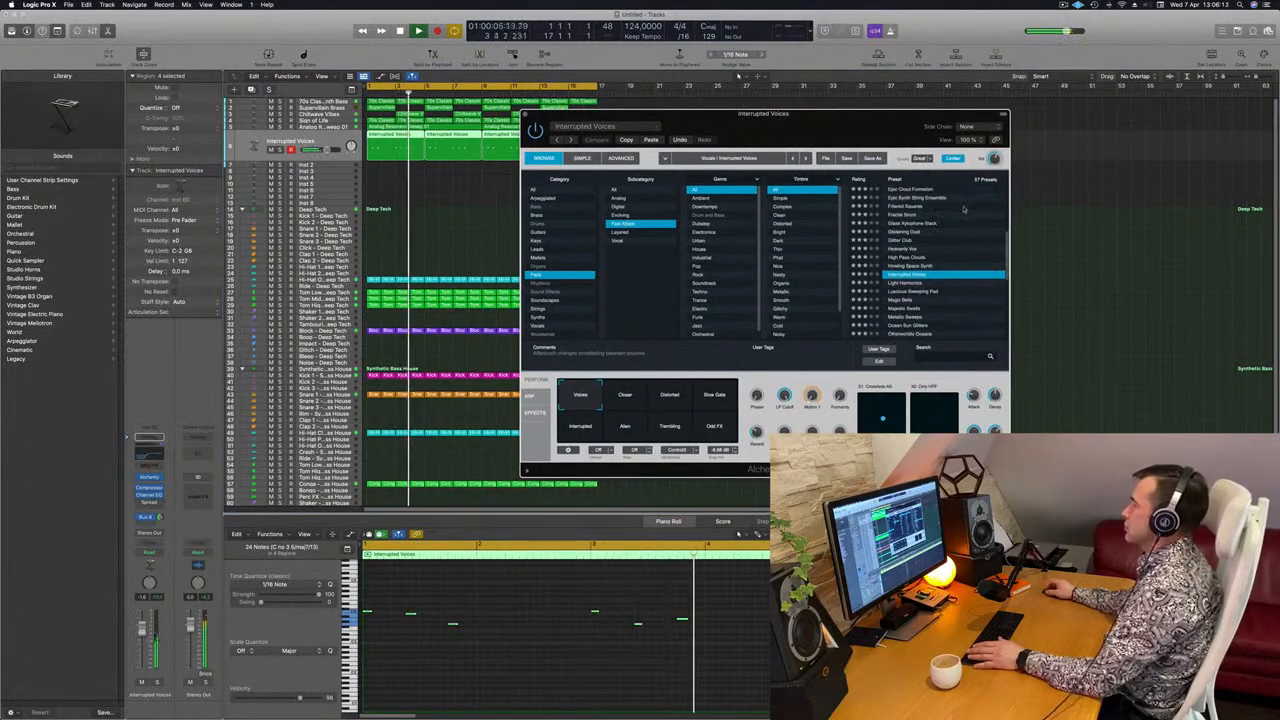
left_click(616, 400)
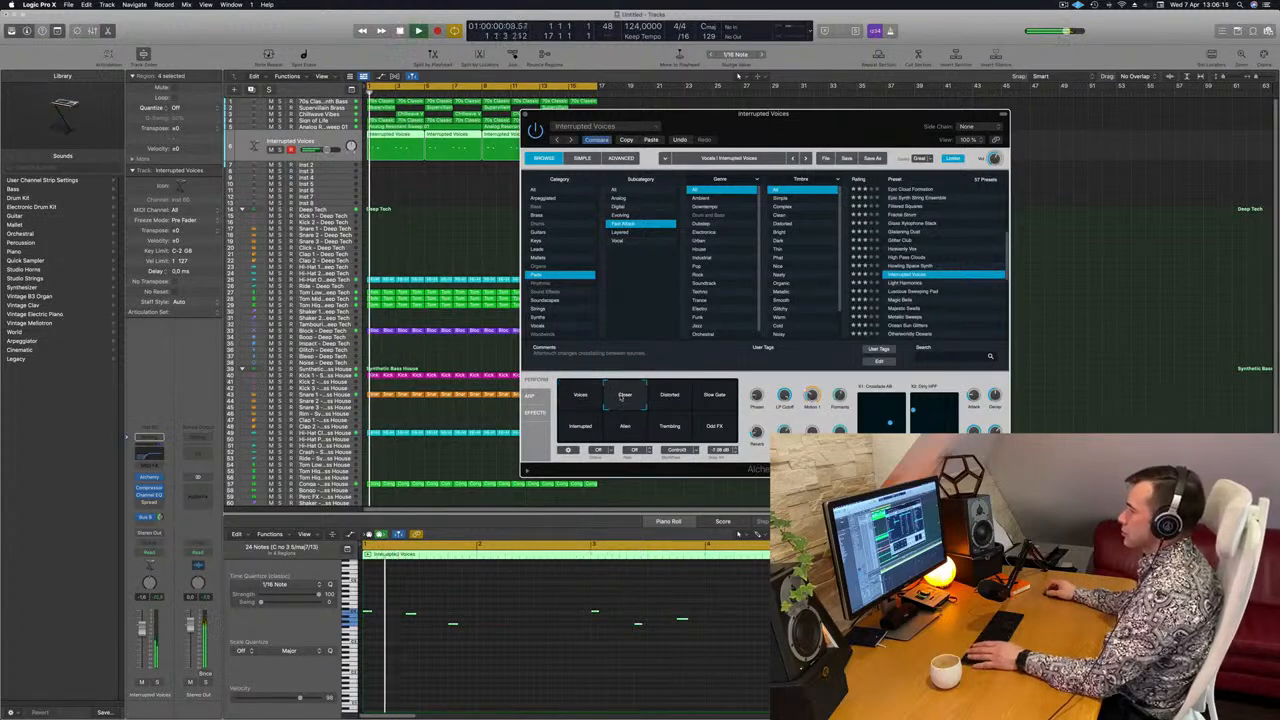
left_click(671, 399)
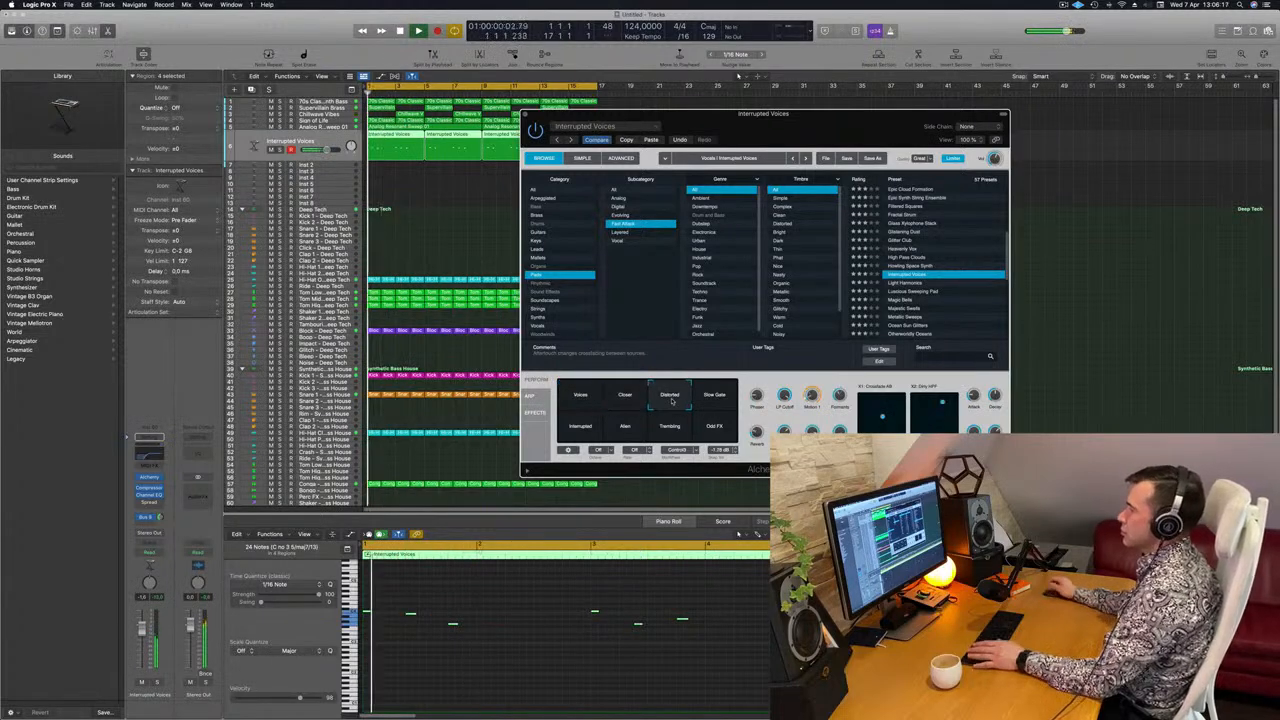
left_click(716, 399)
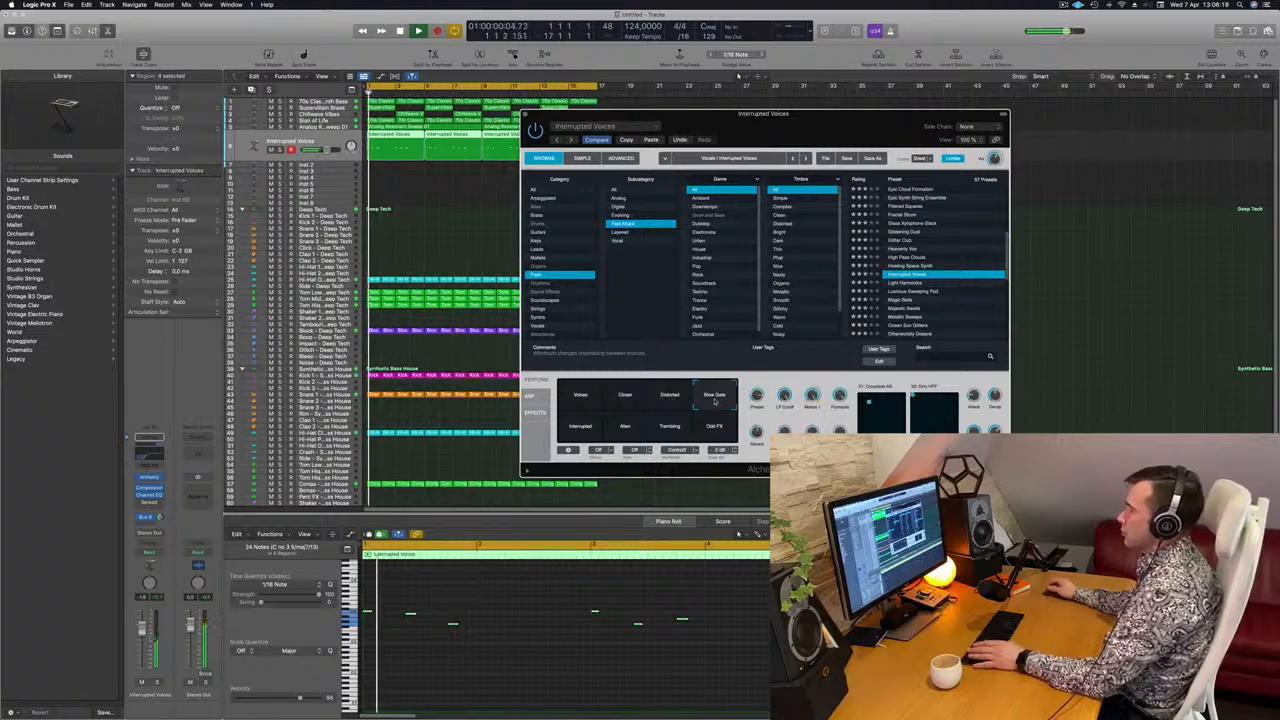
left_click(585, 428)
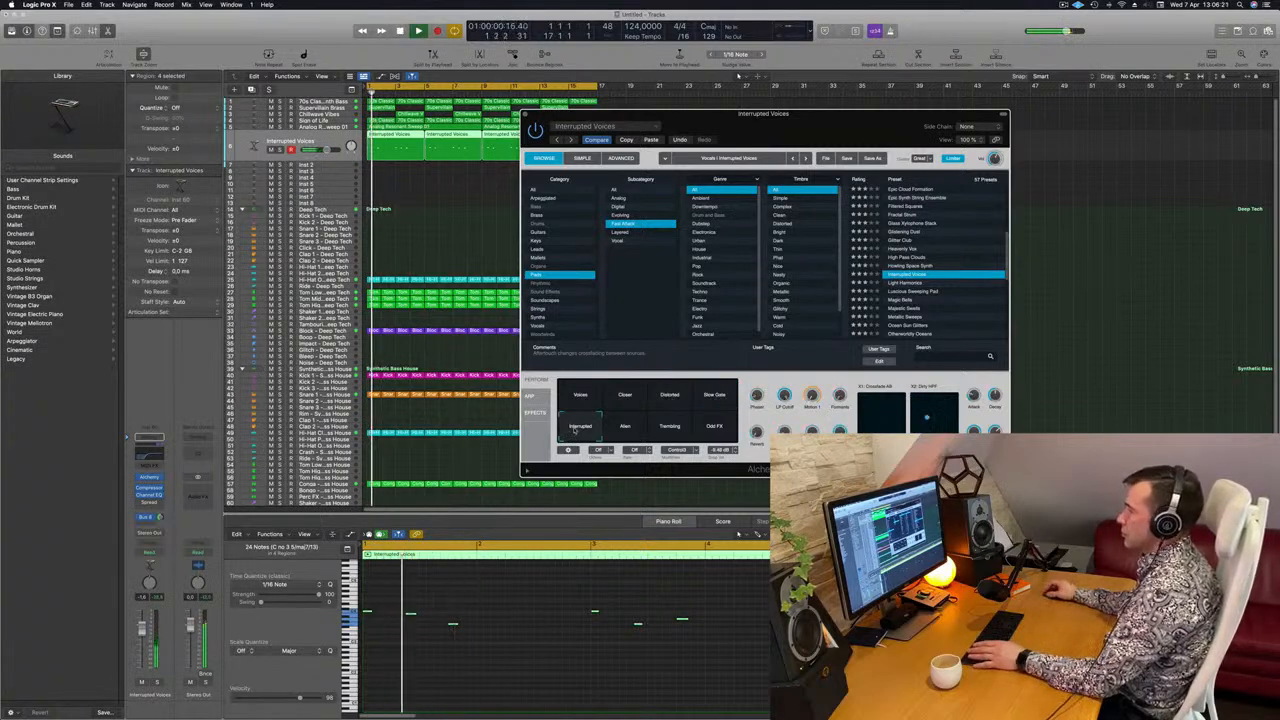
left_click(628, 428)
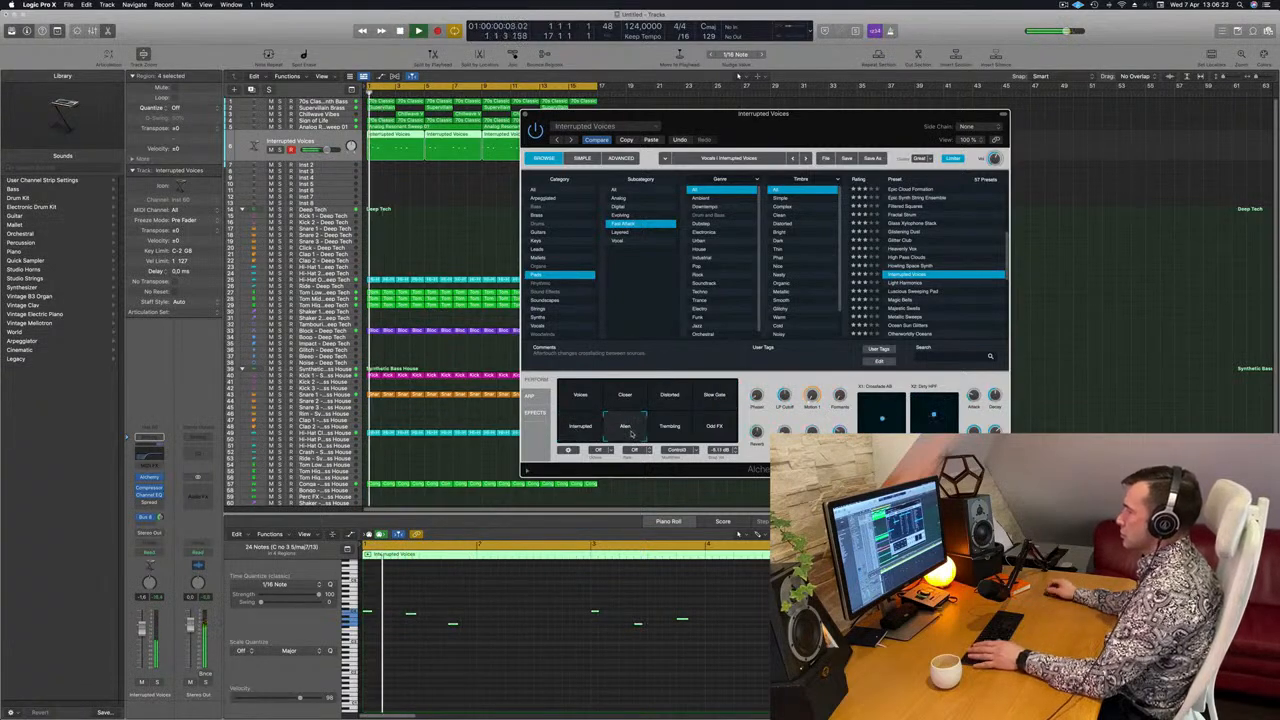
left_click(664, 426)
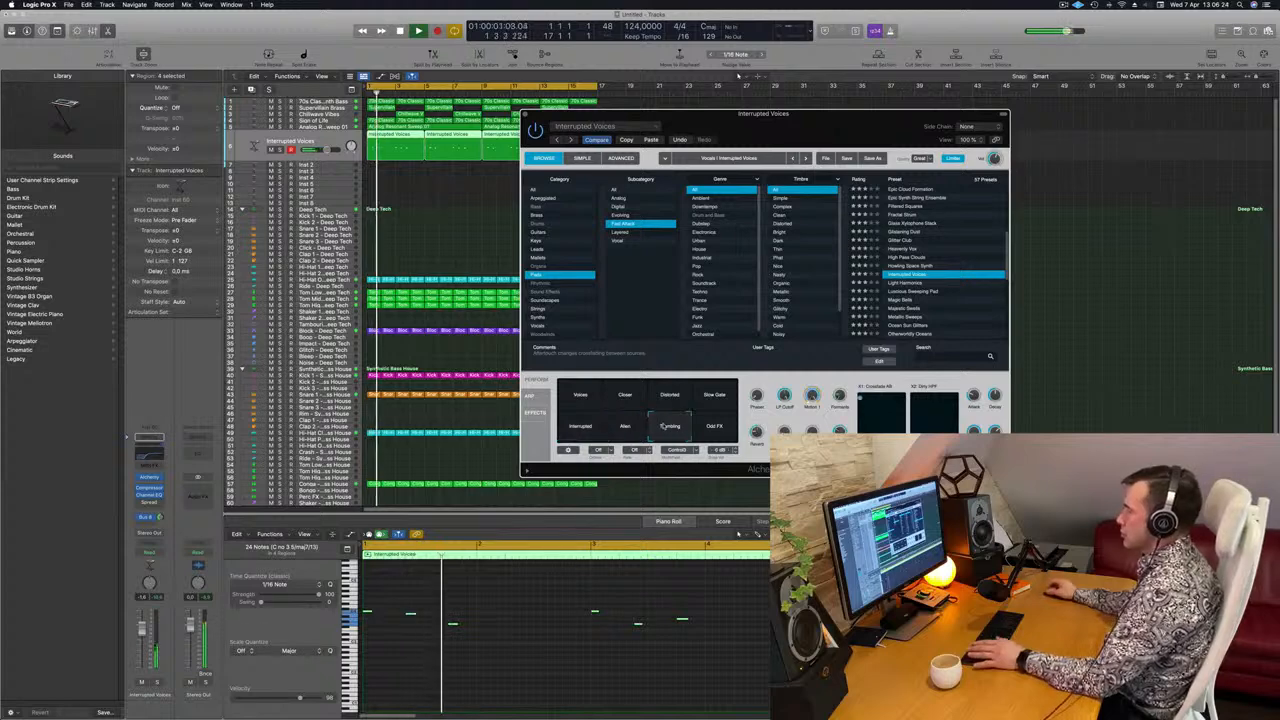
left_click(714, 428)
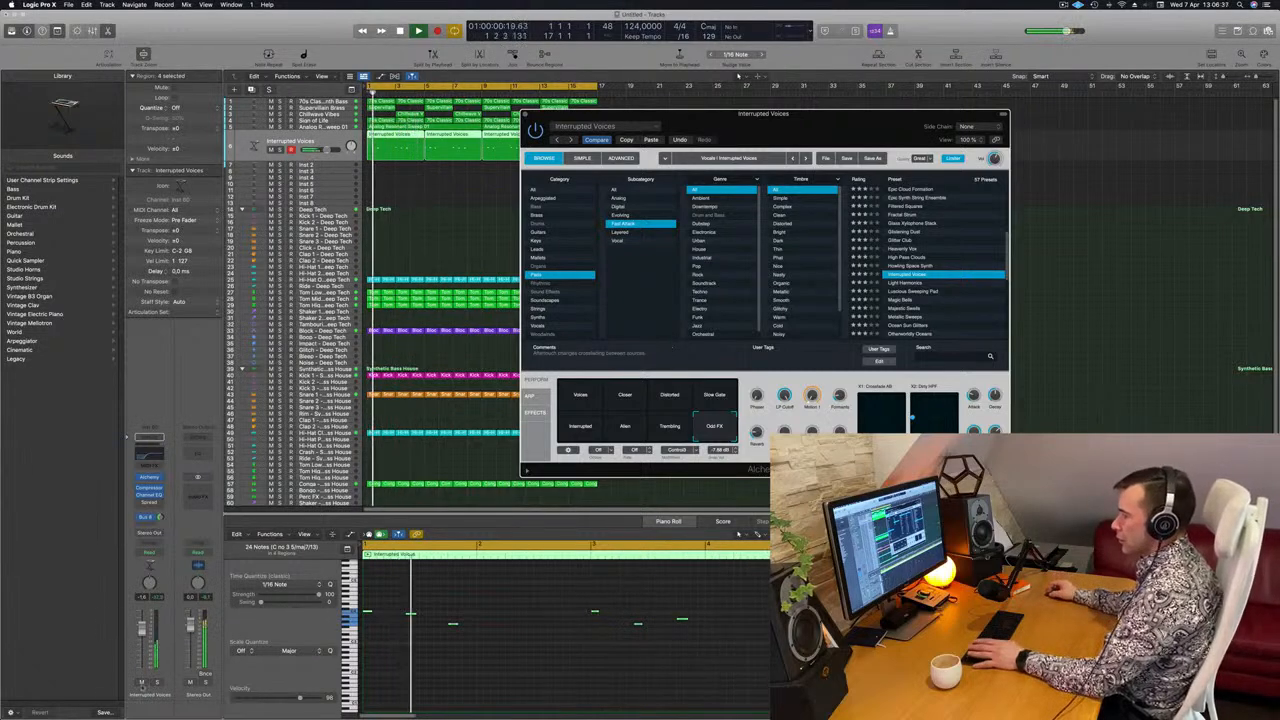
Listen to the Interrupted Voices track soloed, turn the solo off and replay the full loop.
left_click(157, 683)
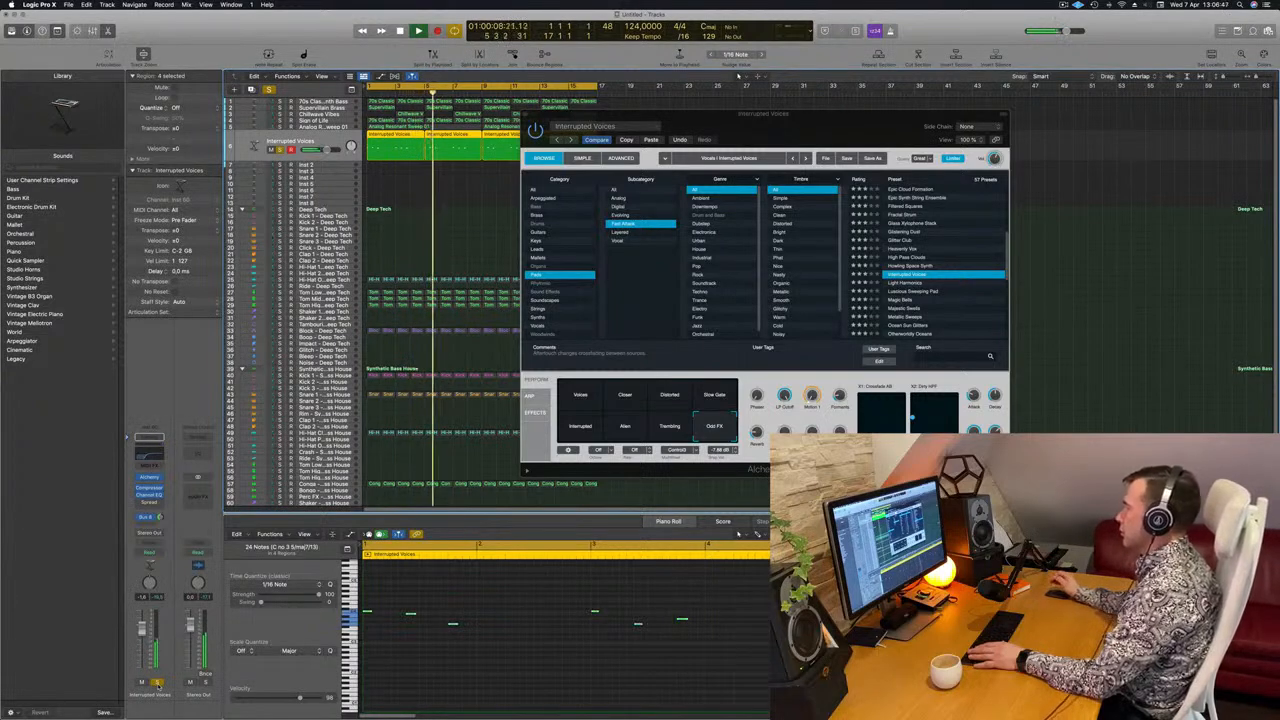
key("space")
key("space")
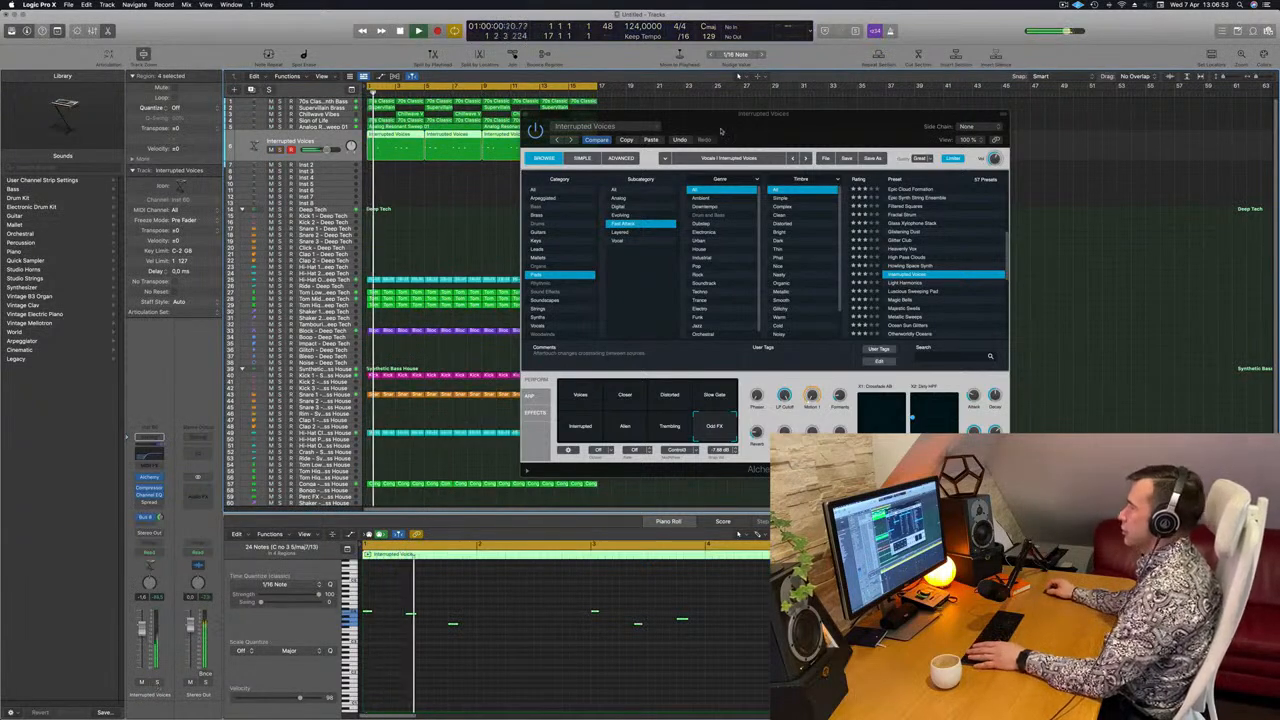
Close the Alchemy window, reselect the Interrupted Voices track and replay the loop from the start.
left_click_drag(722, 130, 614, 189)
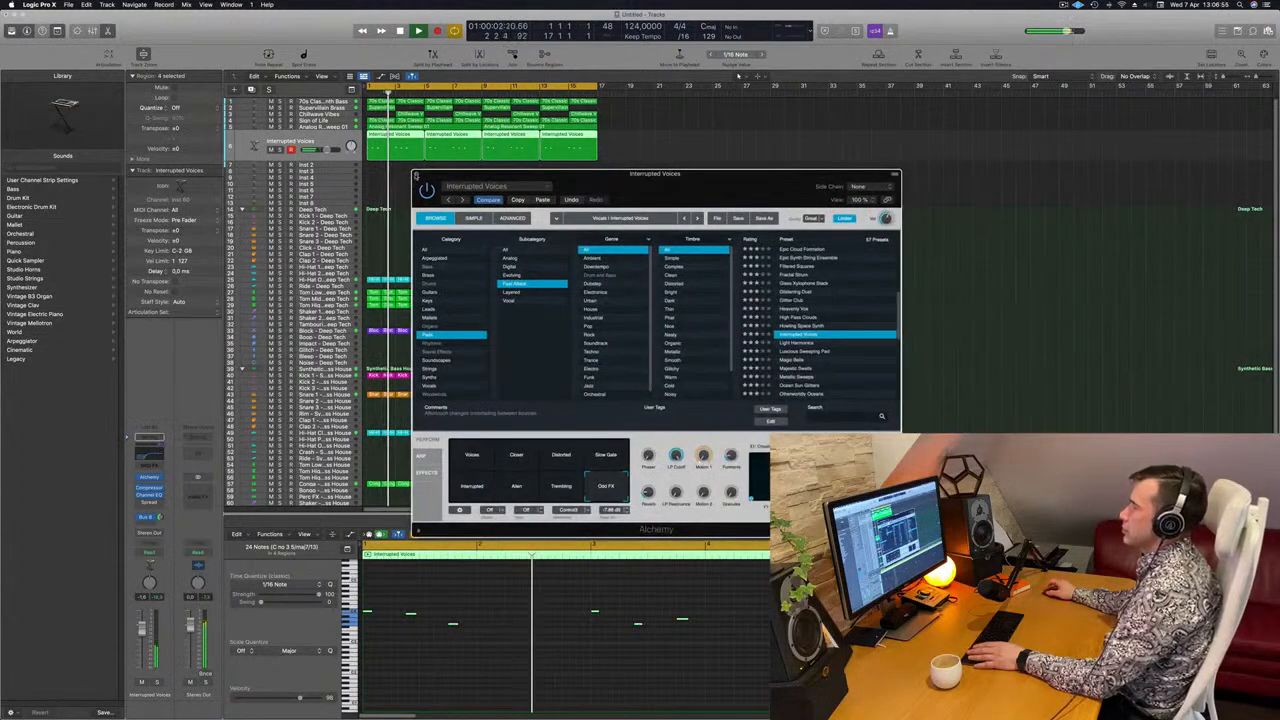
left_click(417, 174)
left_click(510, 193)
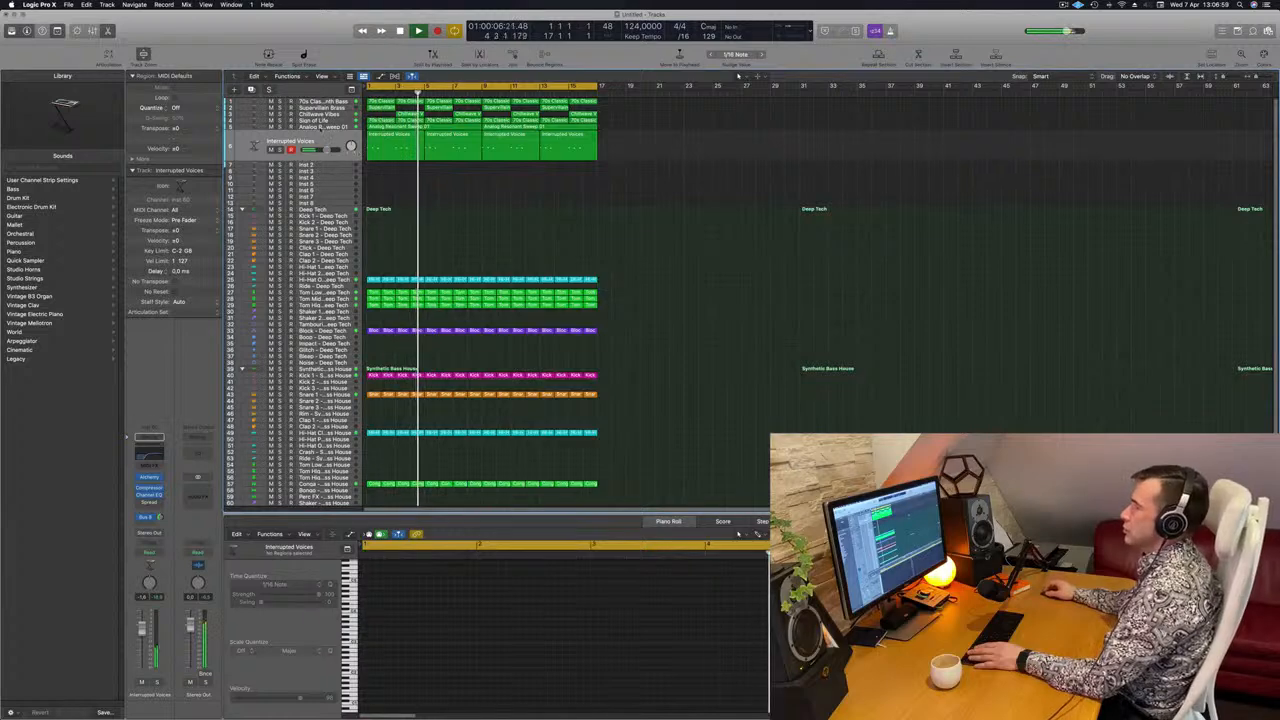
left_click(142, 630)
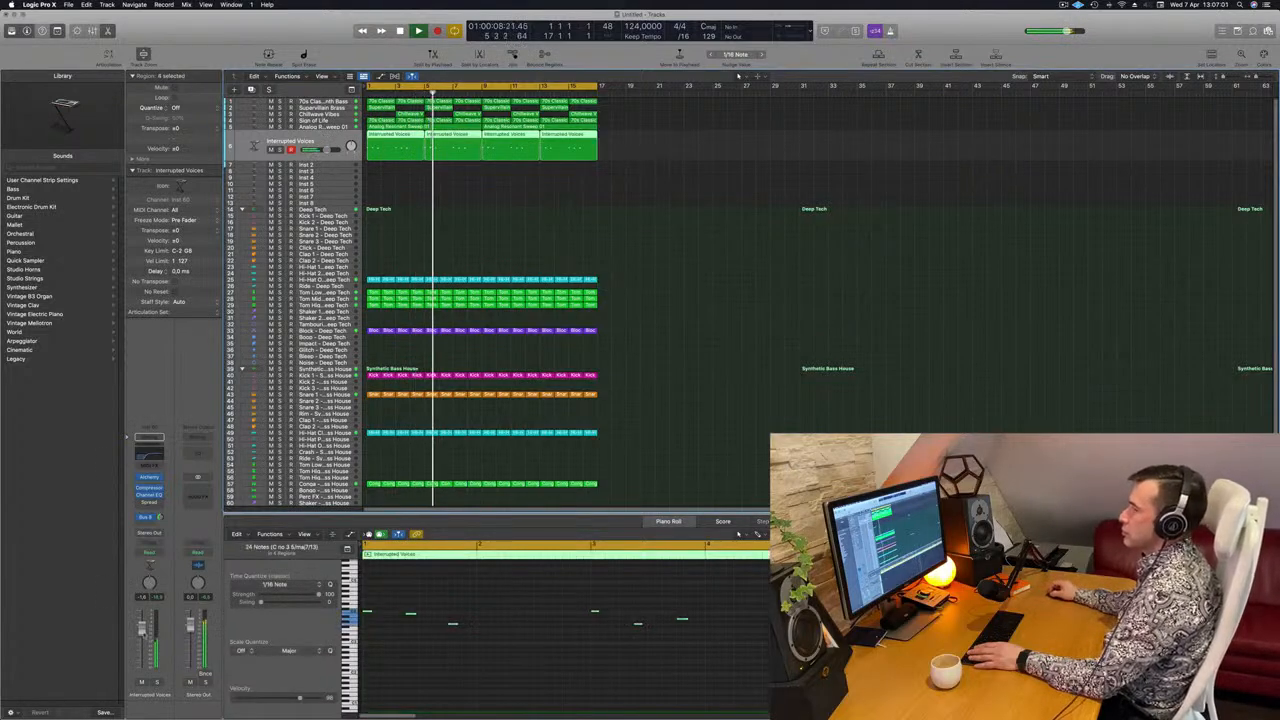
key("Return")
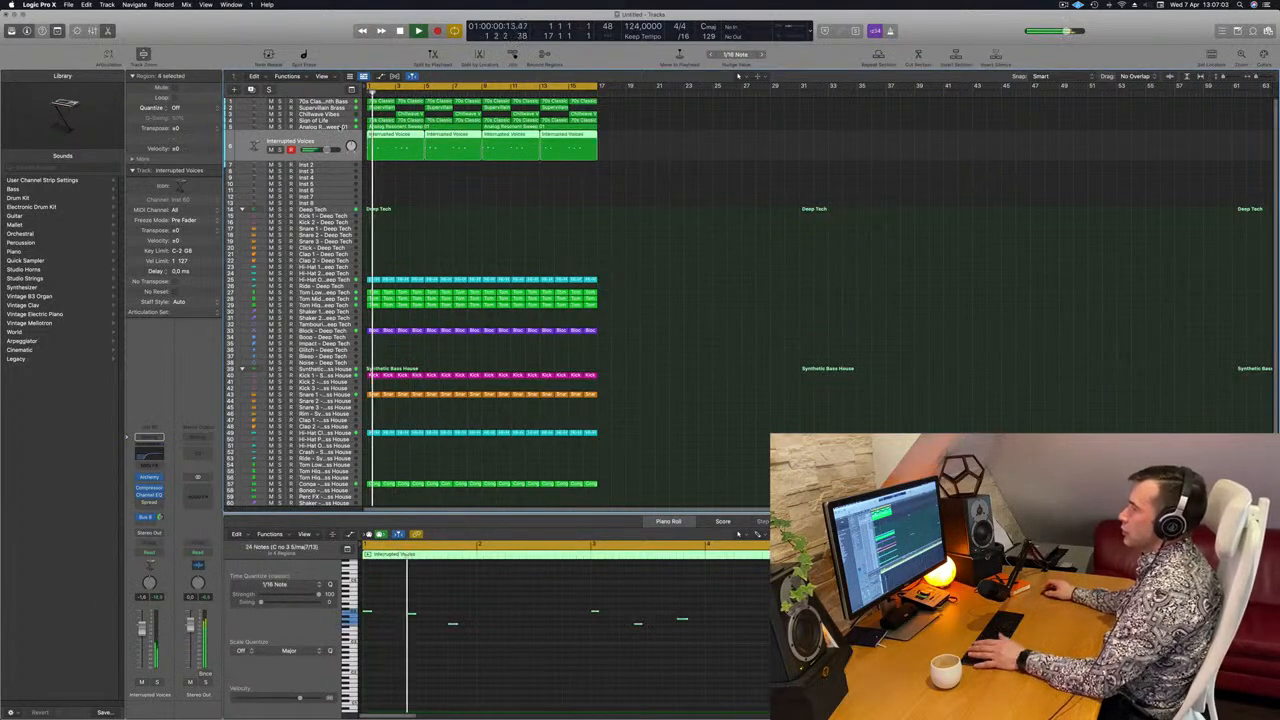
Replay the loop with the Analog Resonant Sweep 01 track selected, muting and unmuting the track to compare the mix.
left_click(343, 128)
key("Return")
left_click(142, 683)
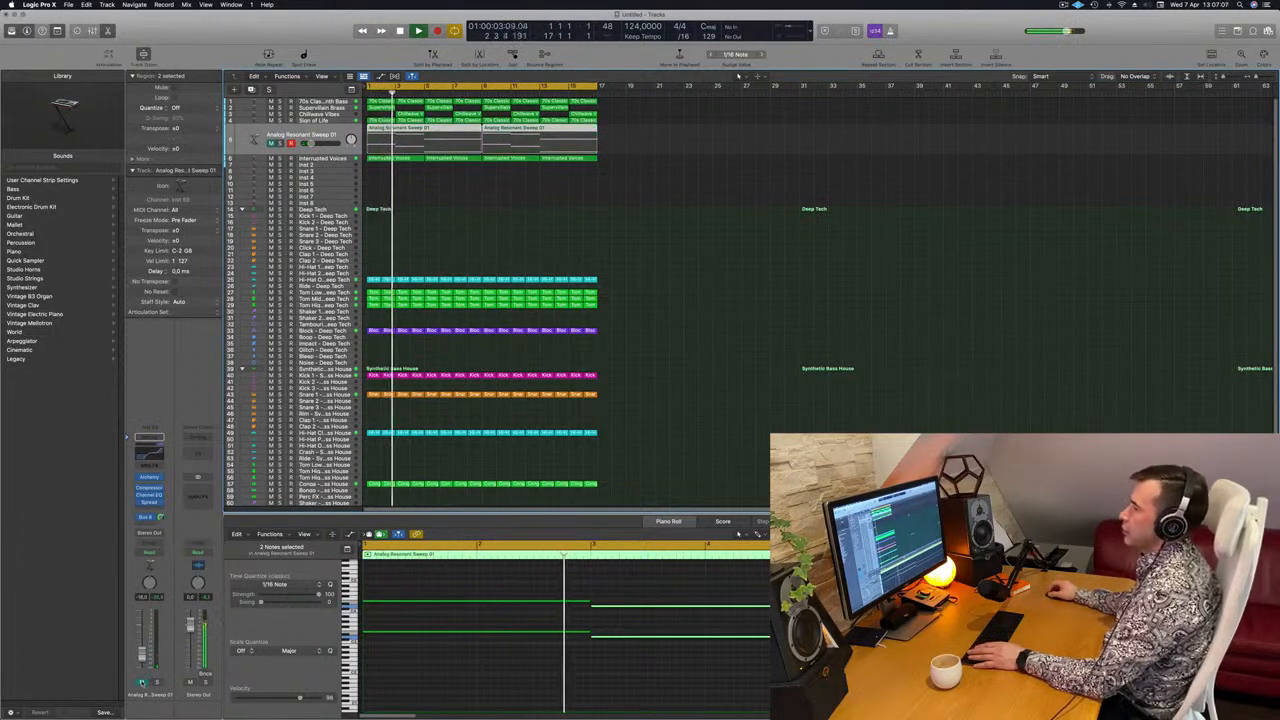
left_click(143, 682)
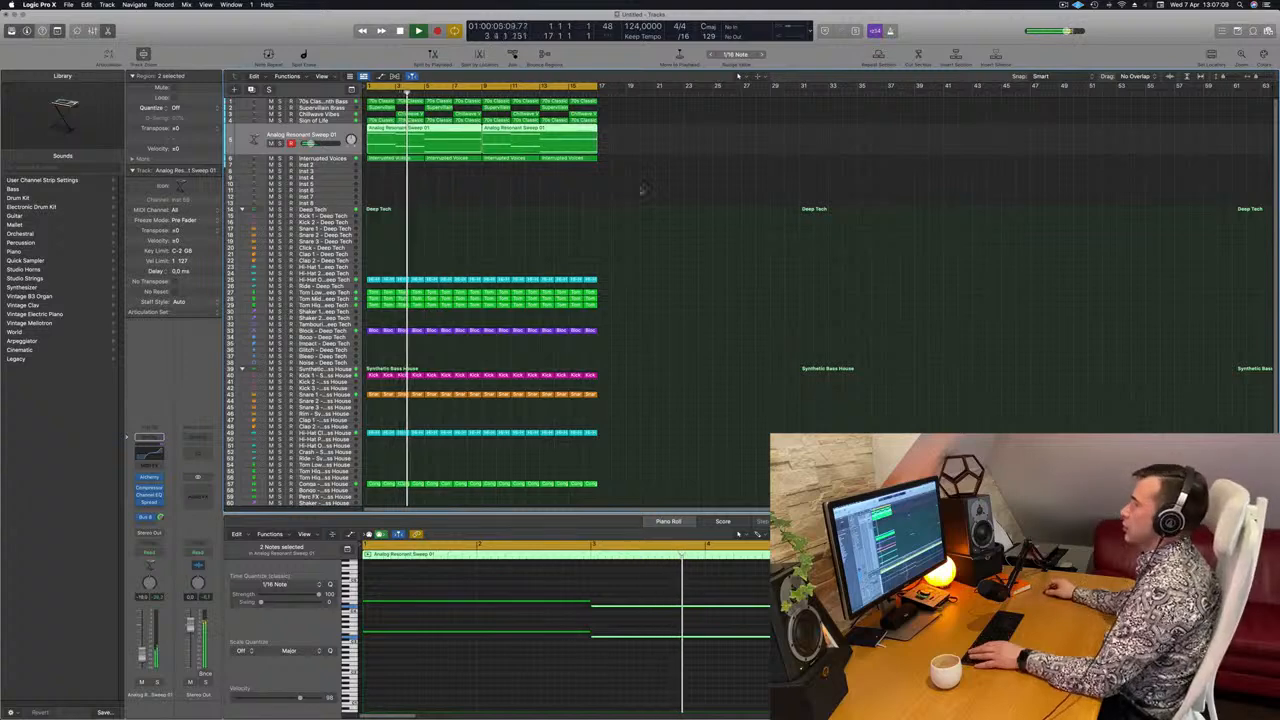
Repeat all regions of the 16-bar loop once so the arrangement extends from bar 17 to bar 33.
key("super+Left")
key("super+a")
key("super+r")
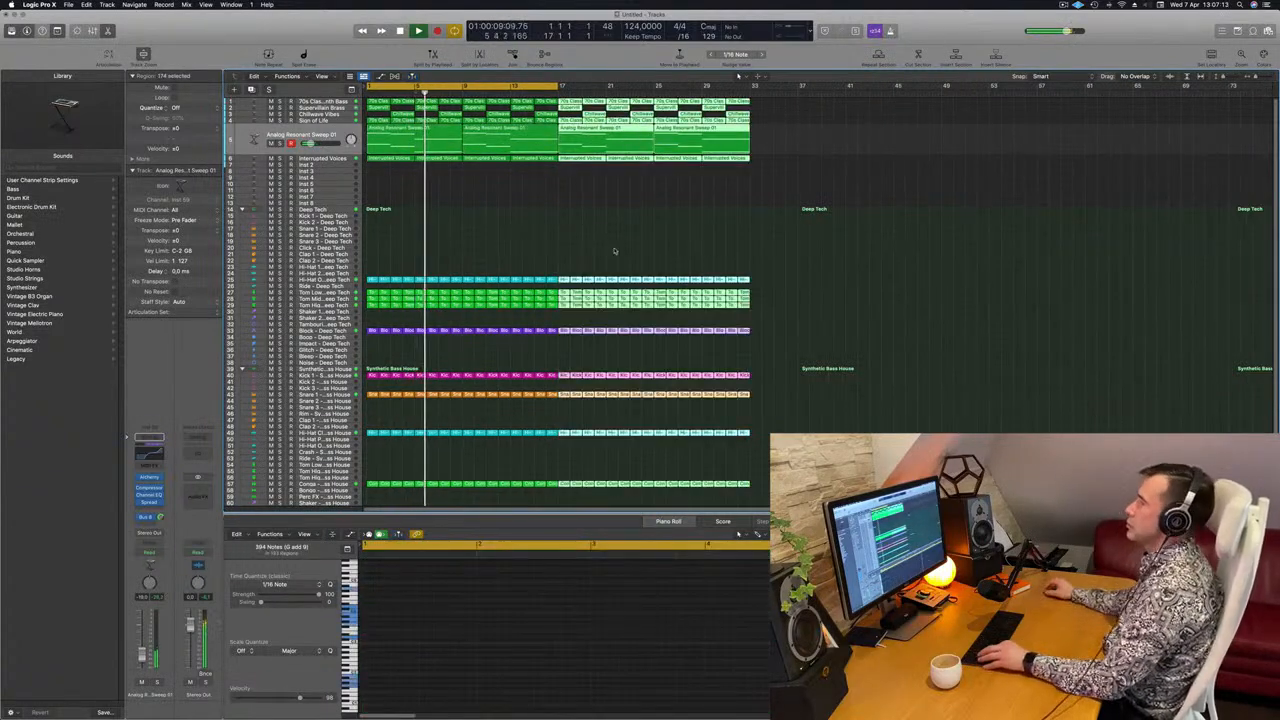
Show the secondary ruler above the arrangement to display time positions alongside the bars.
key("super+Left")
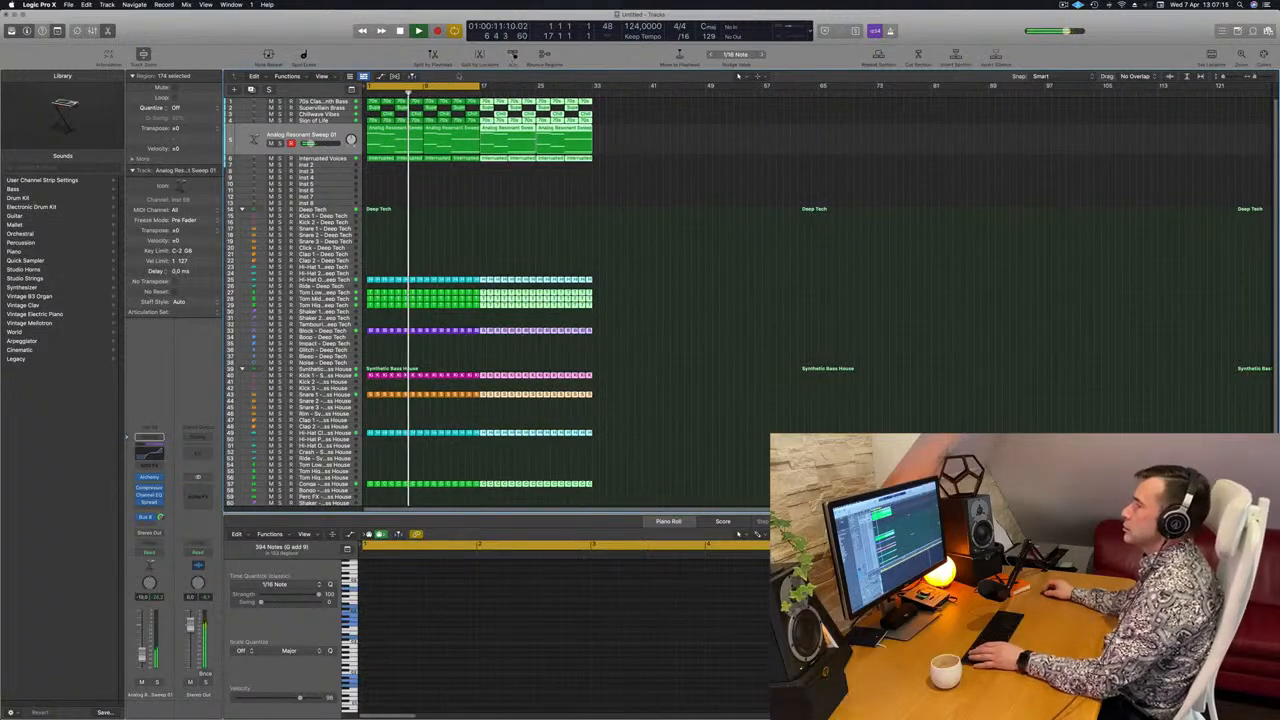
left_click(321, 76)
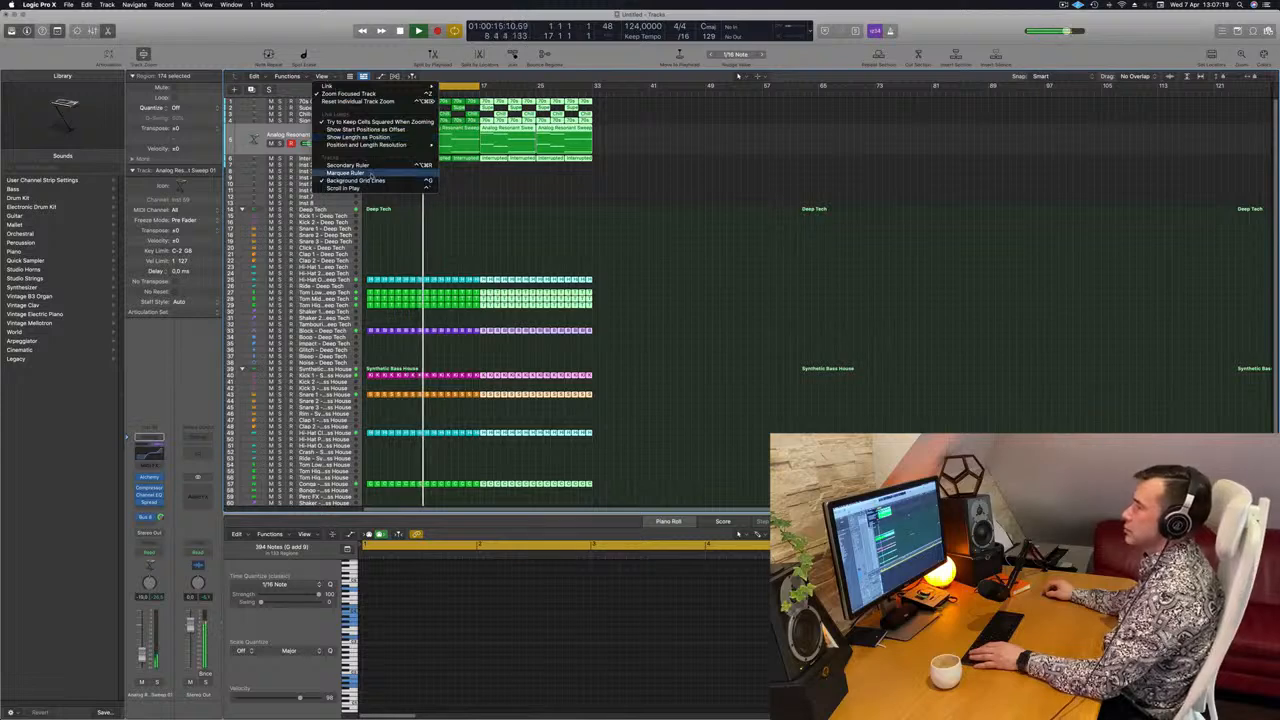
left_click(350, 165)
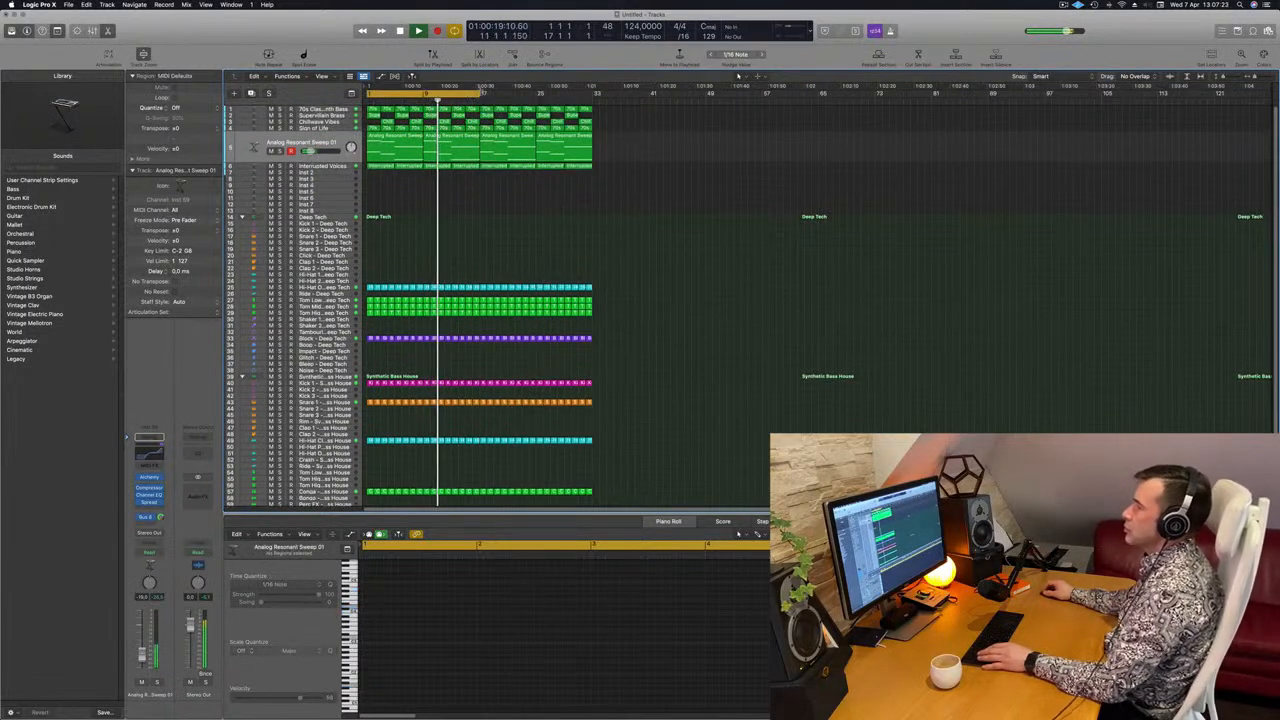
Extend the cycle range to bar 33 and repeat all regions once more to fill the arrangement up to bar 65.
left_click_drag(478, 94, 594, 106)
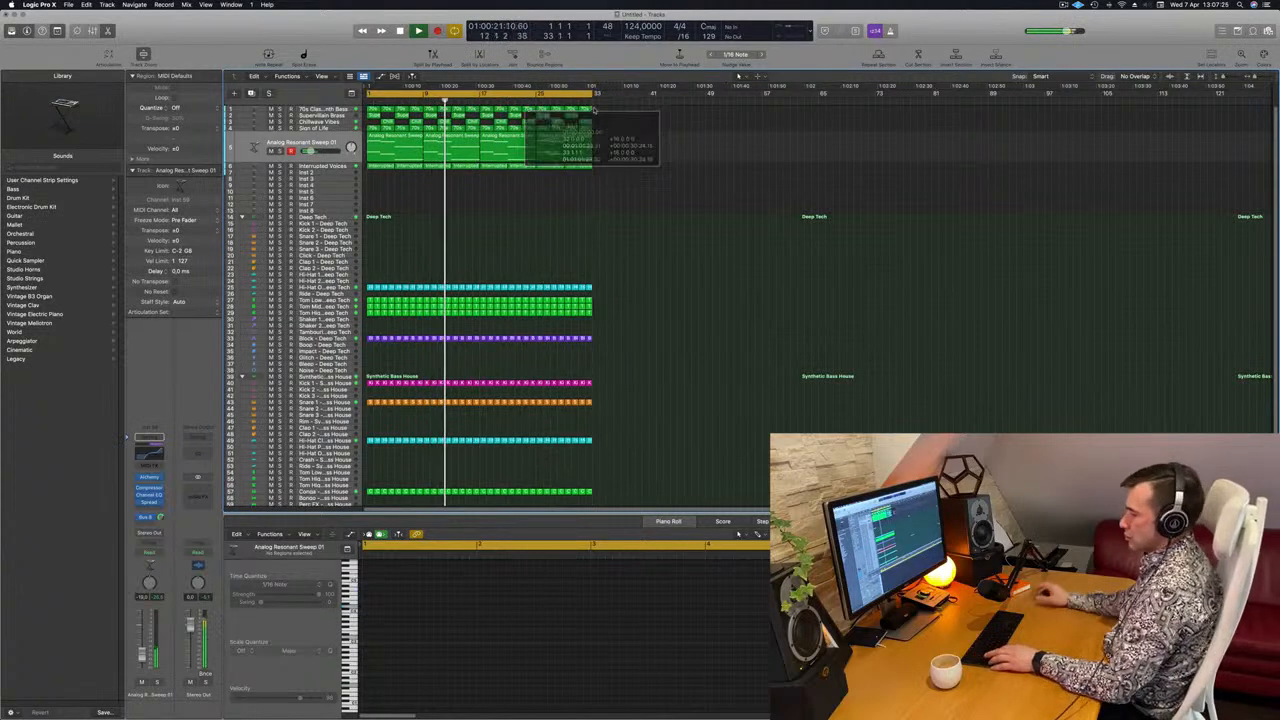
key("ctrl+super+r")
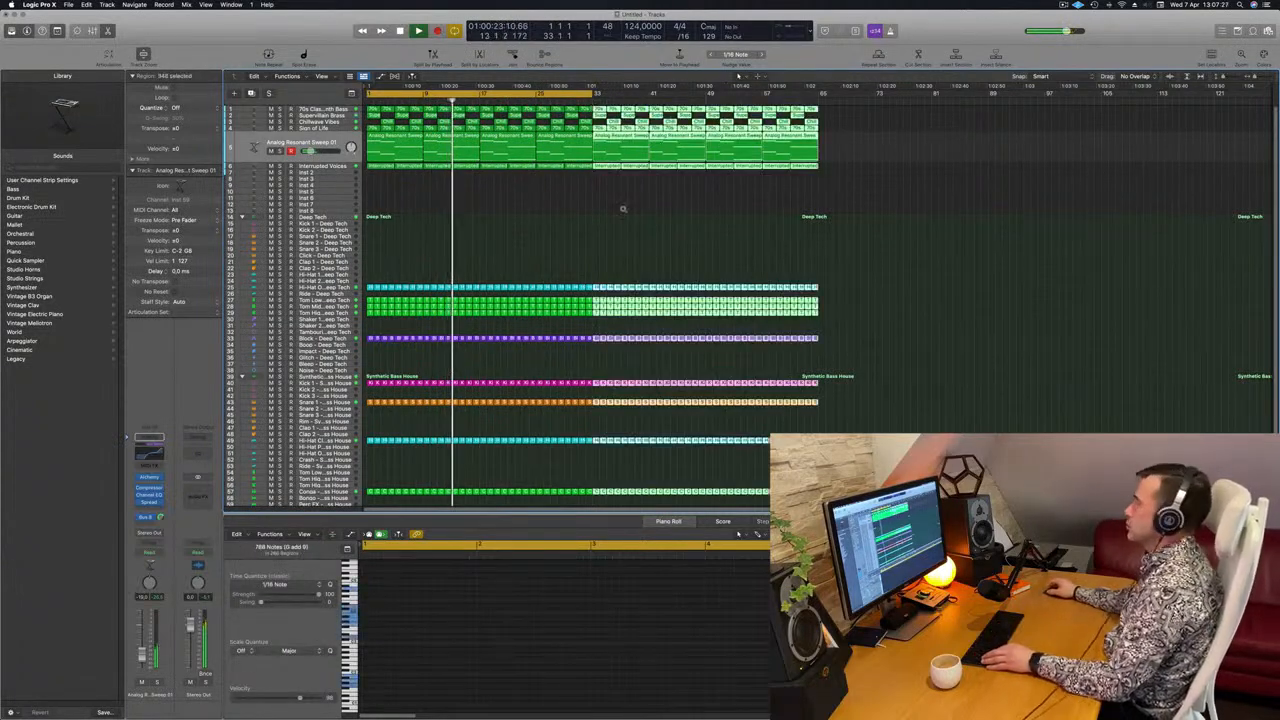